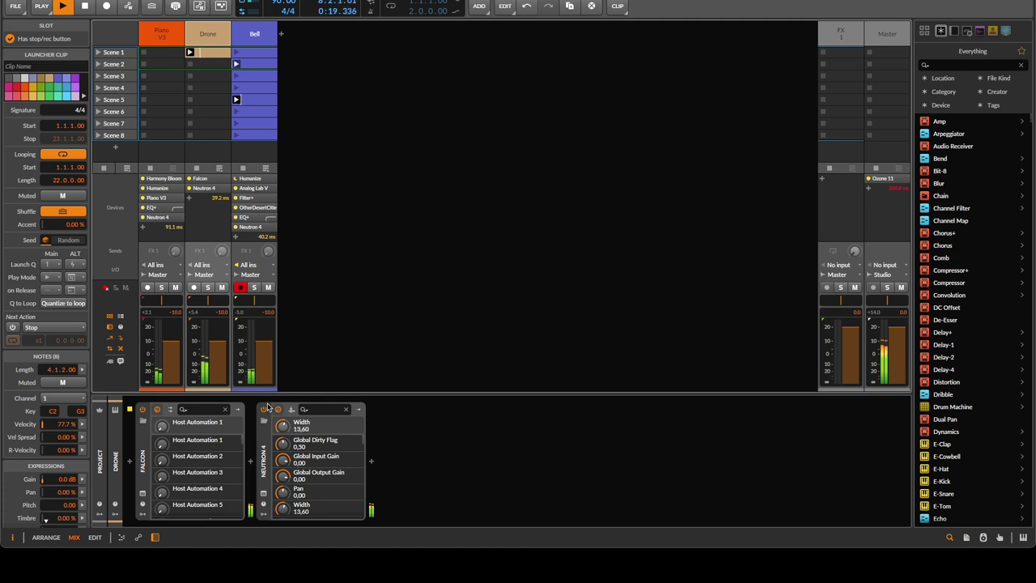
In the Bell track's Neutron 4 equalizer, remove bands 5 and 7 and set the high shelf to about 4759 Hz and -3.1 dB
{"action": "left_click", "coordinate": [270, 226]}
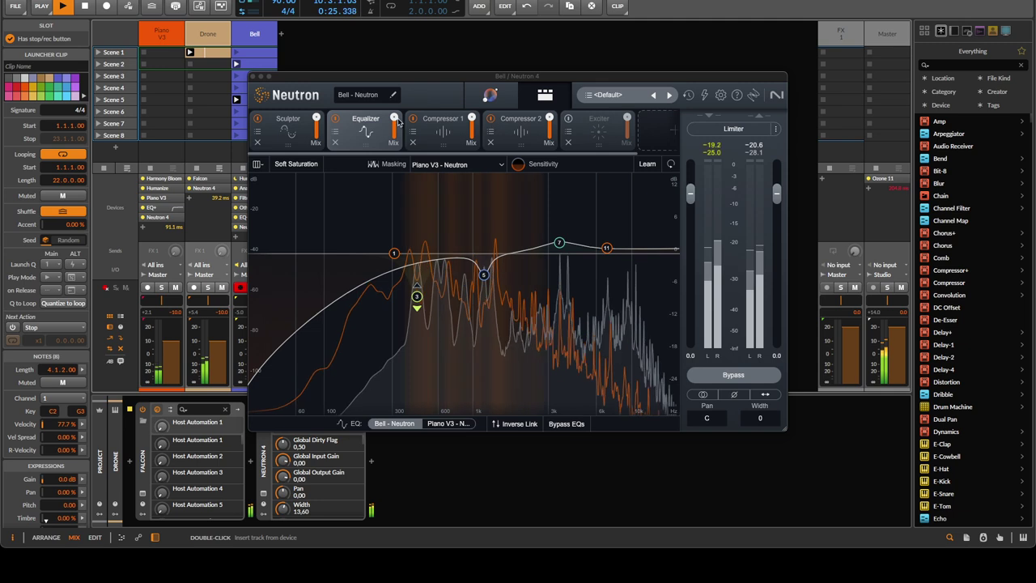
{"action": "left_click_drag", "start_coordinate": [607, 248], "coordinate": [607, 267]}
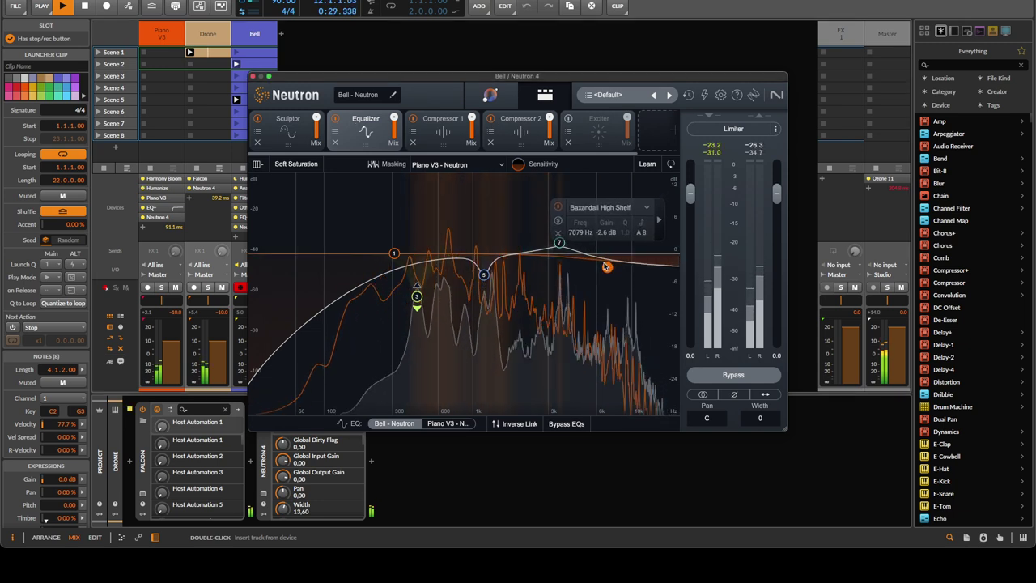
{"action": "left_click", "coordinate": [559, 243]}
{"action": "double_click", "coordinate": [559, 243]}
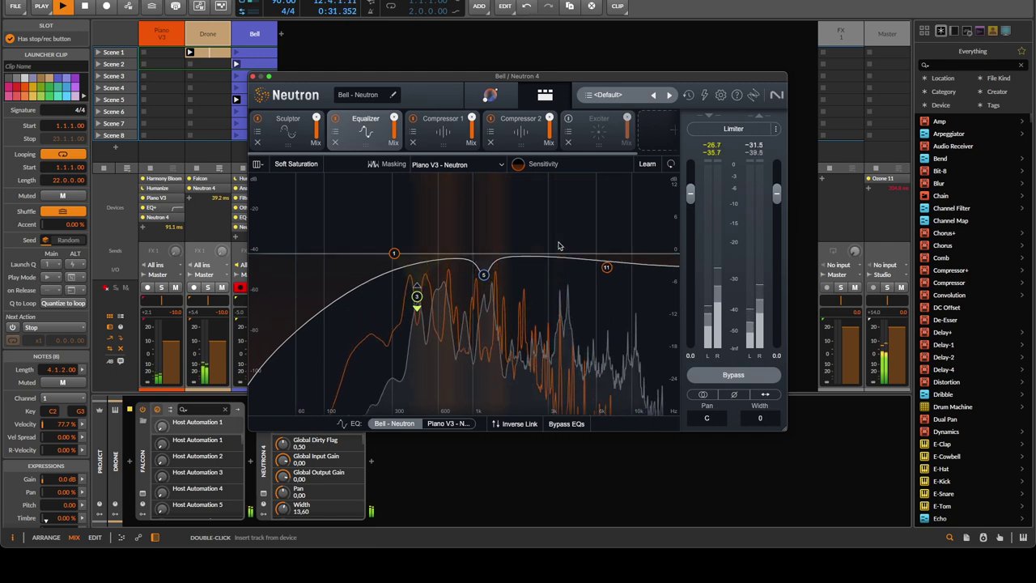
{"action": "double_click", "coordinate": [485, 275]}
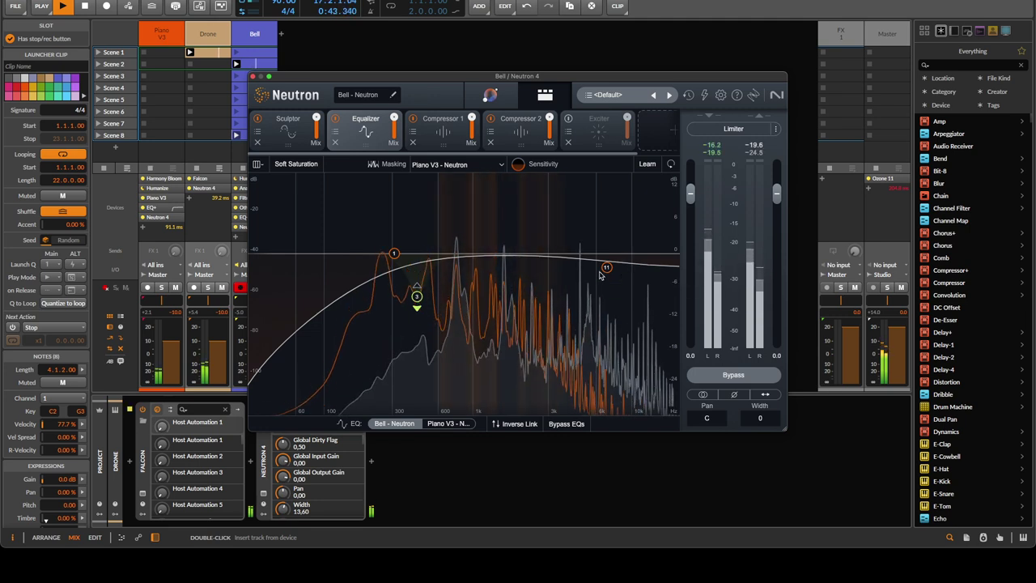
{"action": "left_click_drag", "start_coordinate": [607, 268], "coordinate": [579, 271]}
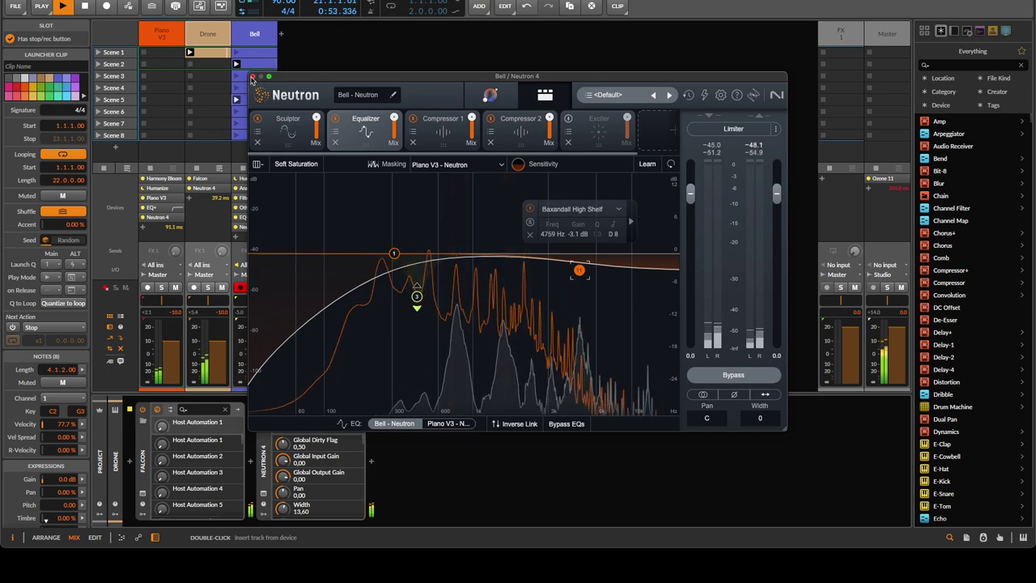
{"action": "left_click", "coordinate": [252, 76]}
Delete the Ozone 11 device from the Master track
{"action": "left_click", "coordinate": [162, 36]}
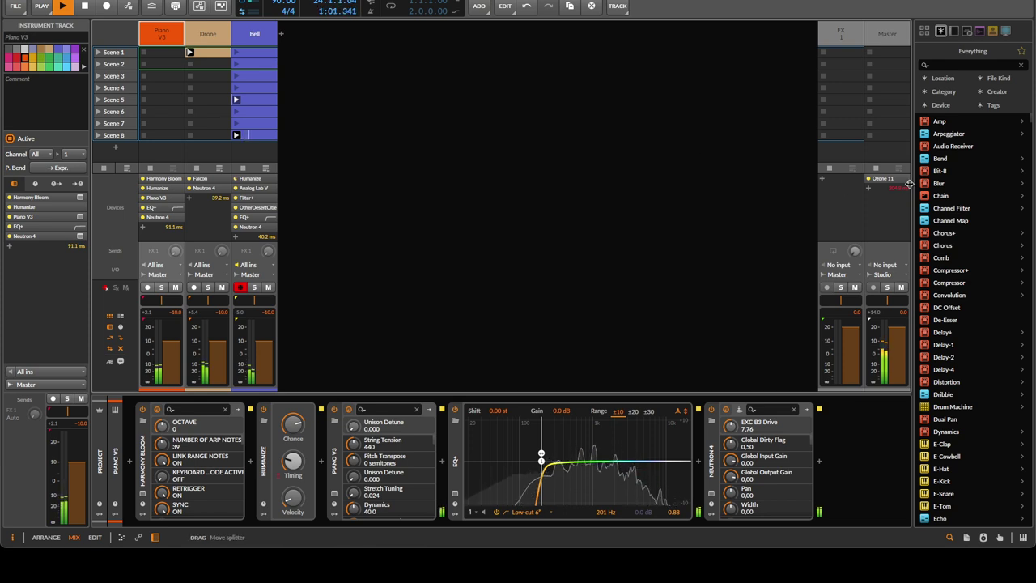
{"action": "left_click", "coordinate": [881, 179]}
{"action": "left_click", "coordinate": [883, 198]}
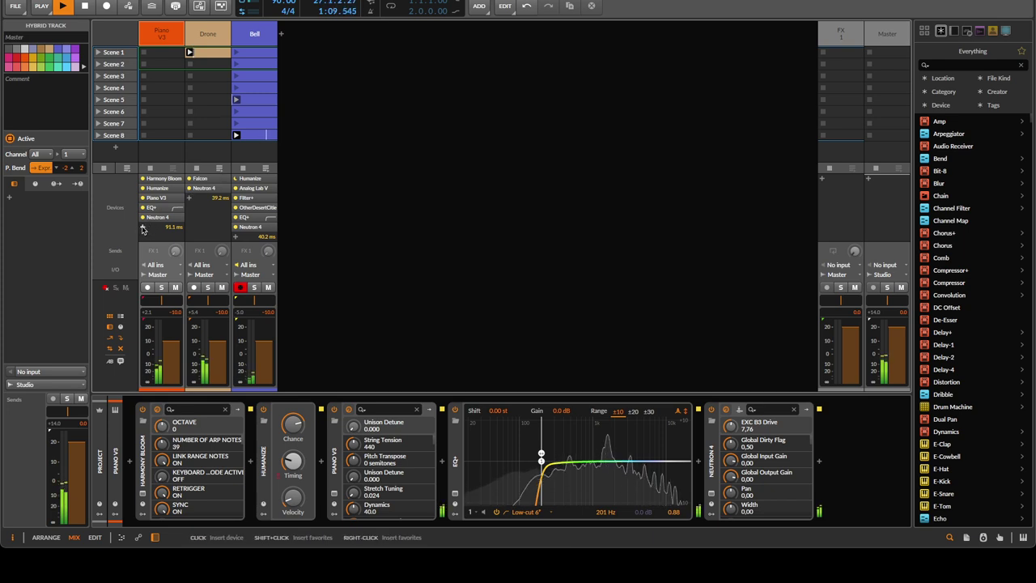
Add a Tool device to the Piano V3 track and place it directly before Neutron 4
{"action": "left_click", "coordinate": [143, 230]}
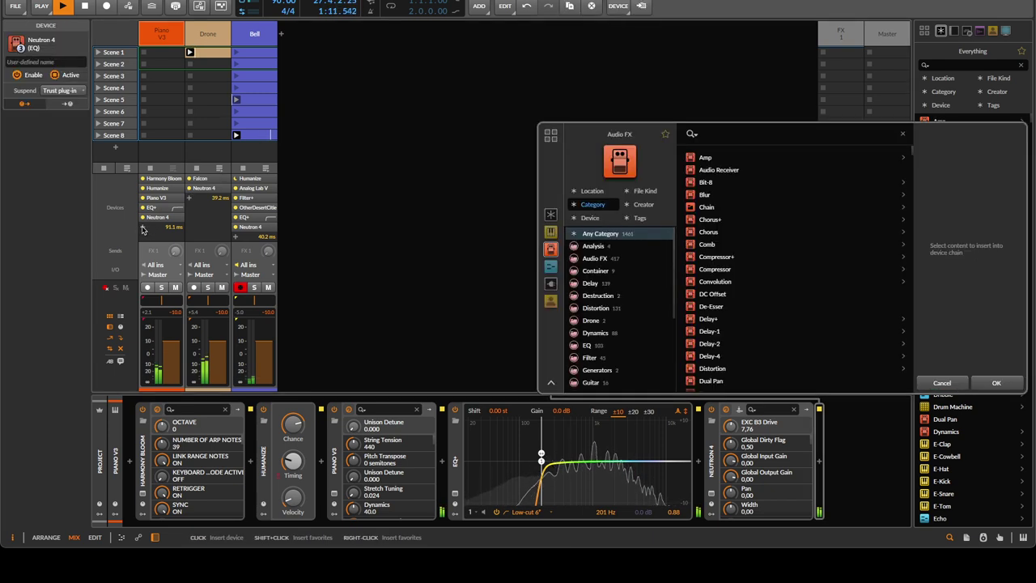
{"action": "left_click", "coordinate": [156, 217]}
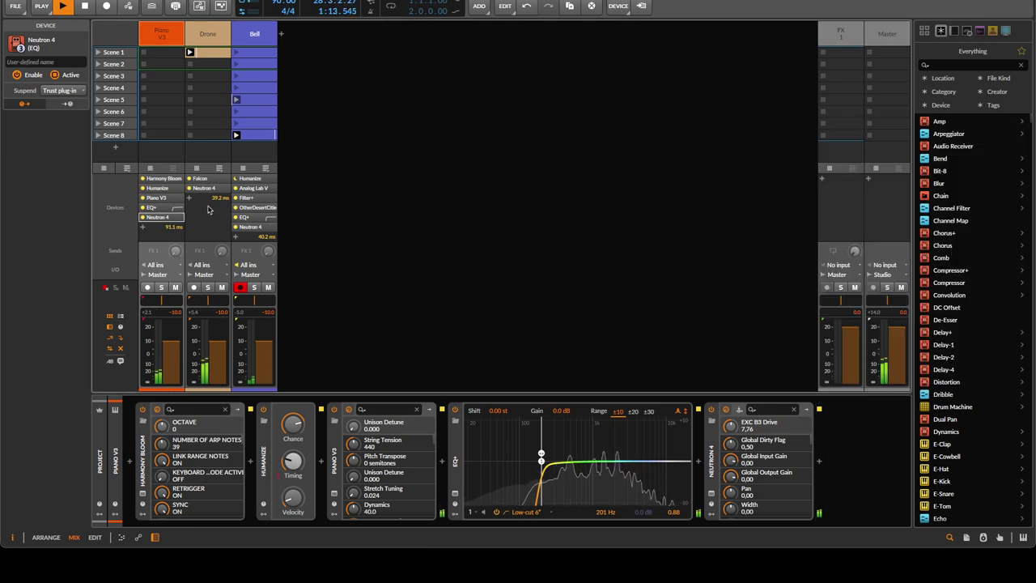
{"action": "left_click", "coordinate": [143, 228]}
{"action": "type", "text": "tool"}
{"action": "key", "text": "Return"}
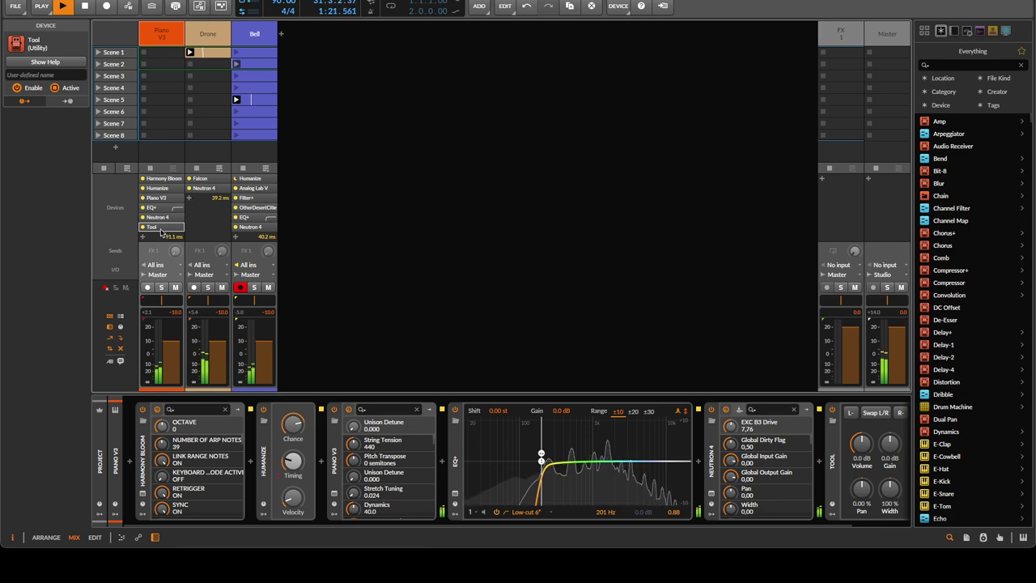
{"action": "left_click_drag", "start_coordinate": [163, 231], "coordinate": [165, 215]}
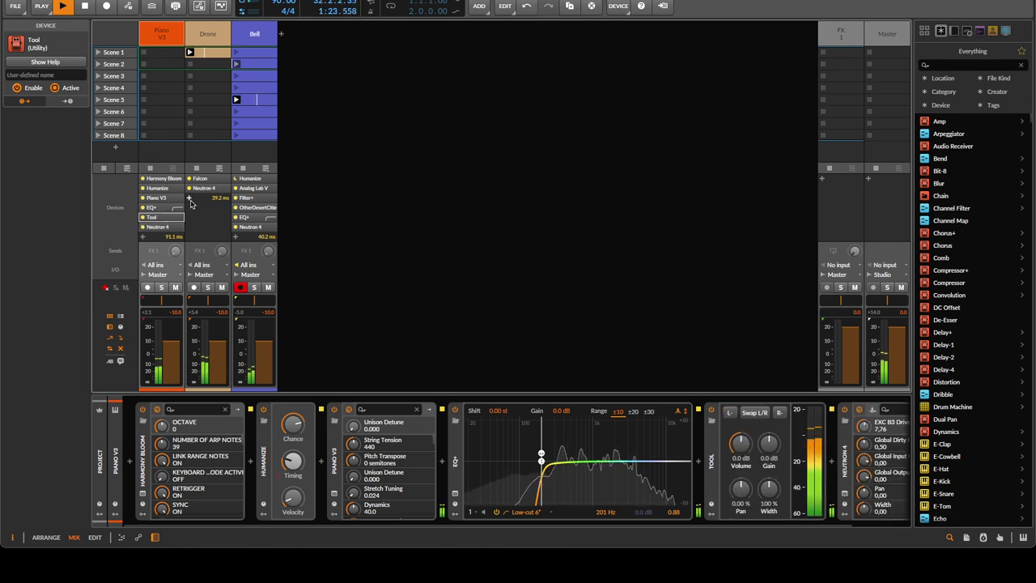
Add a Tool device to the Drone track and place it between Falcon and Neutron 4
{"action": "left_click", "coordinate": [191, 199]}
{"action": "type", "text": "tool"}
{"action": "key", "text": "Return"}
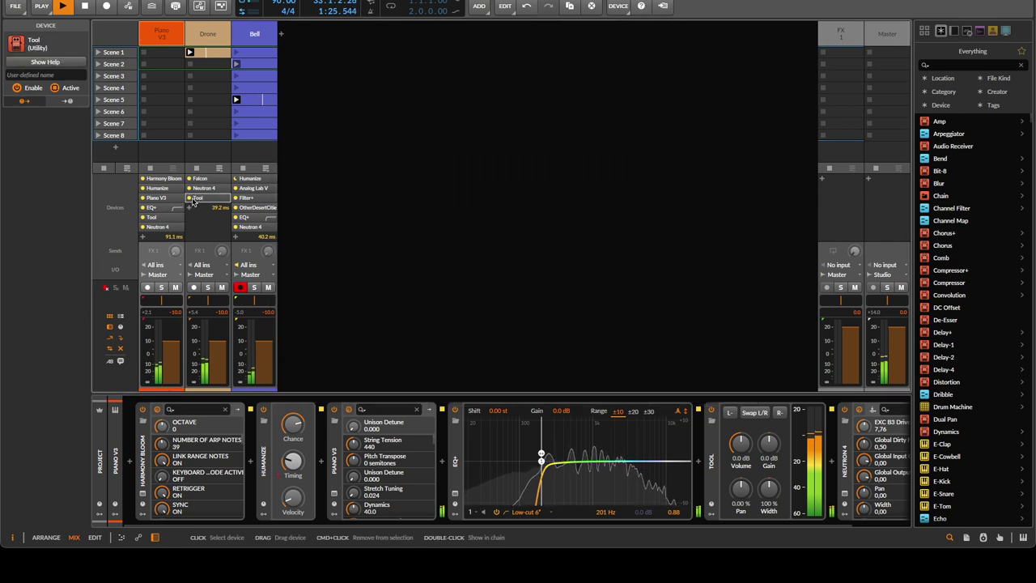
{"action": "left_click_drag", "start_coordinate": [201, 202], "coordinate": [202, 188]}
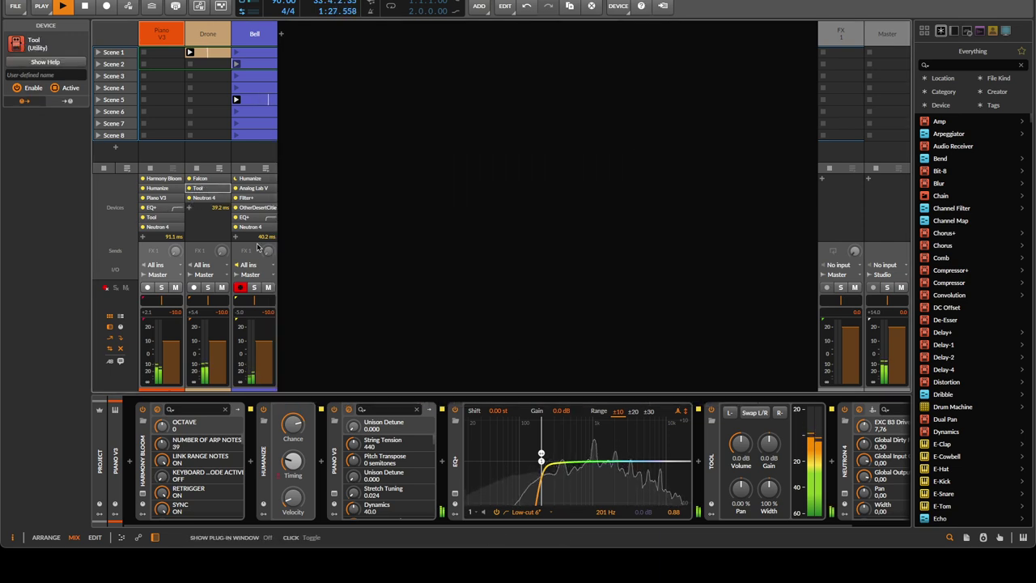
Add a Tool device to the Bell track and place it between EQ+ and Neutron 4
{"action": "left_click", "coordinate": [236, 237]}
{"action": "type", "text": "tool"}
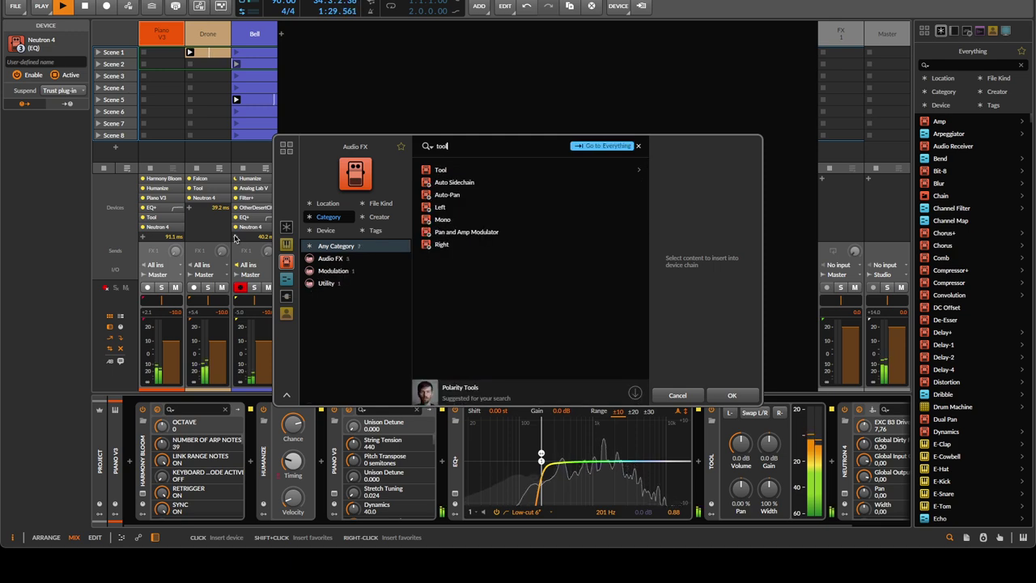
{"action": "key", "text": "Return"}
{"action": "left_click_drag", "start_coordinate": [245, 228], "coordinate": [243, 215]}
Raise the gain of the Piano V3 track's Tool device to +7.0 dB
{"action": "left_click", "coordinate": [155, 209]}
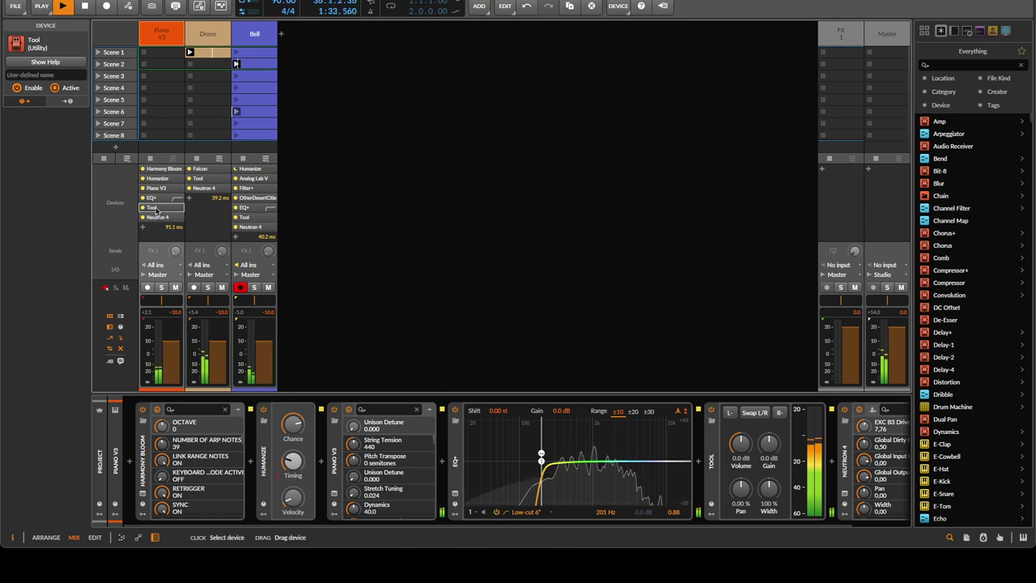
{"action": "key", "text": "Escape"}
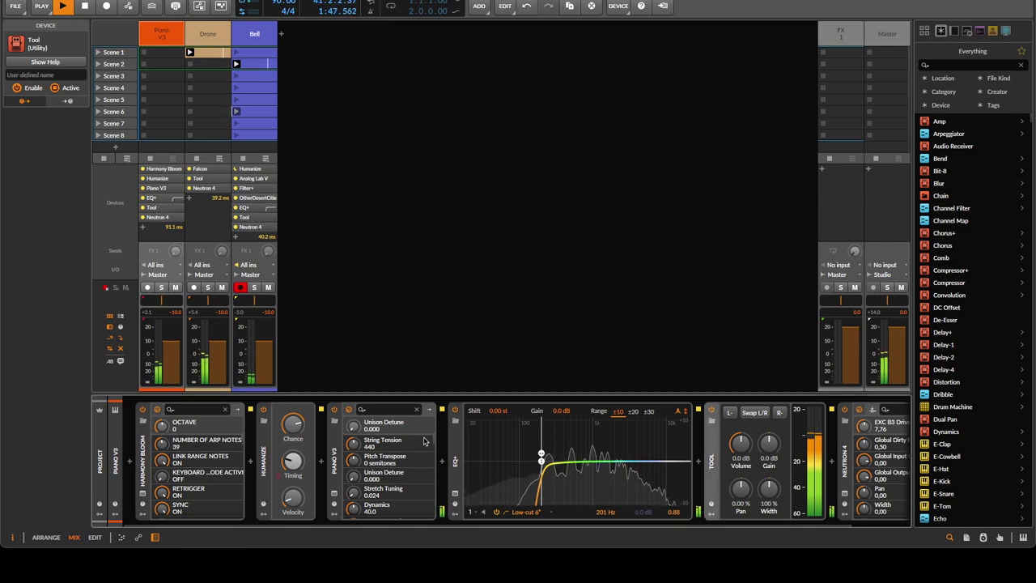
{"action": "left_click_drag", "start_coordinate": [769, 444], "coordinate": [770, 440]}
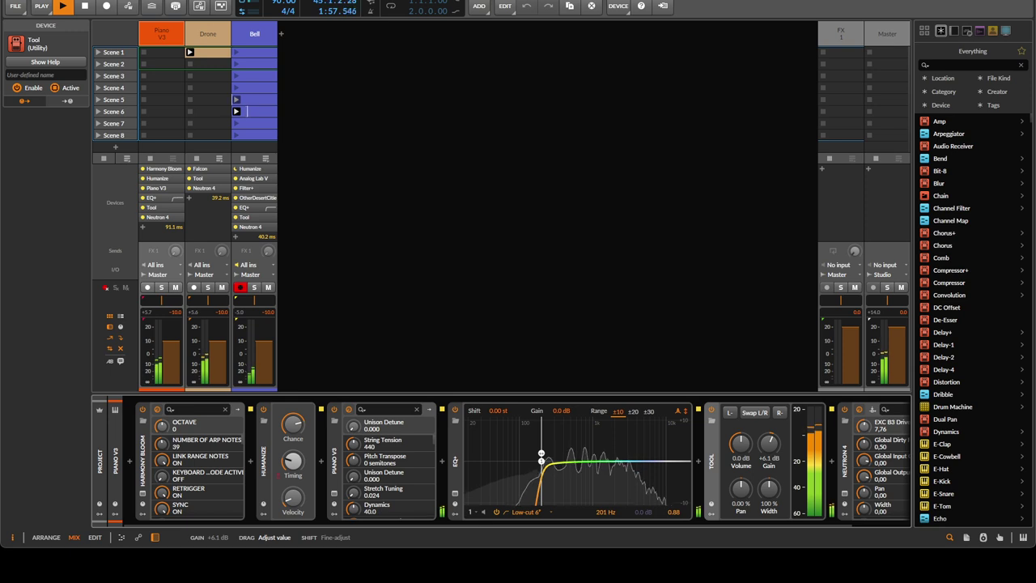
{"action": "left_click_drag", "start_coordinate": [770, 443], "coordinate": [769, 442]}
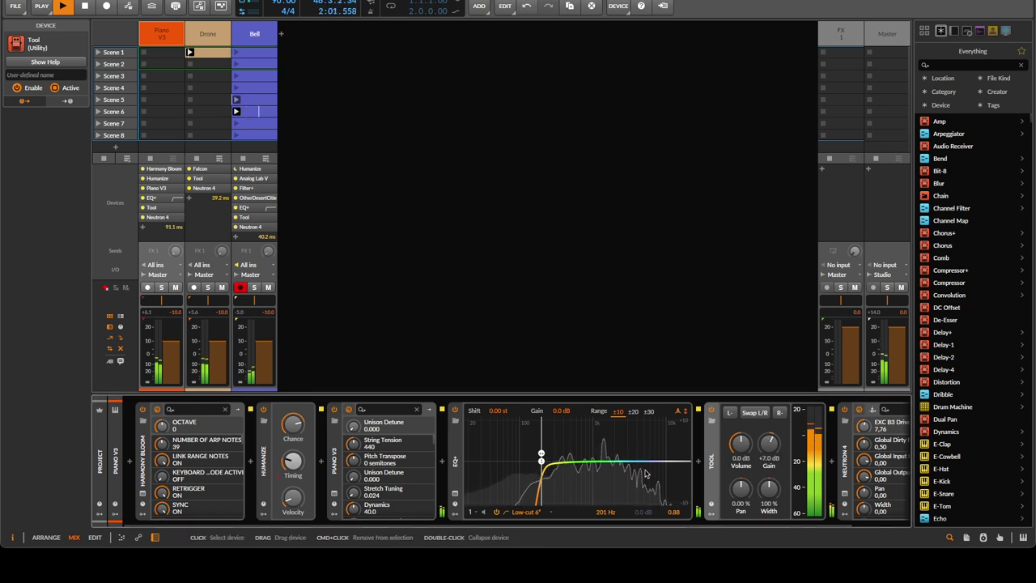
Set the gain of the Drone track's Tool device to +3.0 dB
{"action": "left_click", "coordinate": [205, 180]}
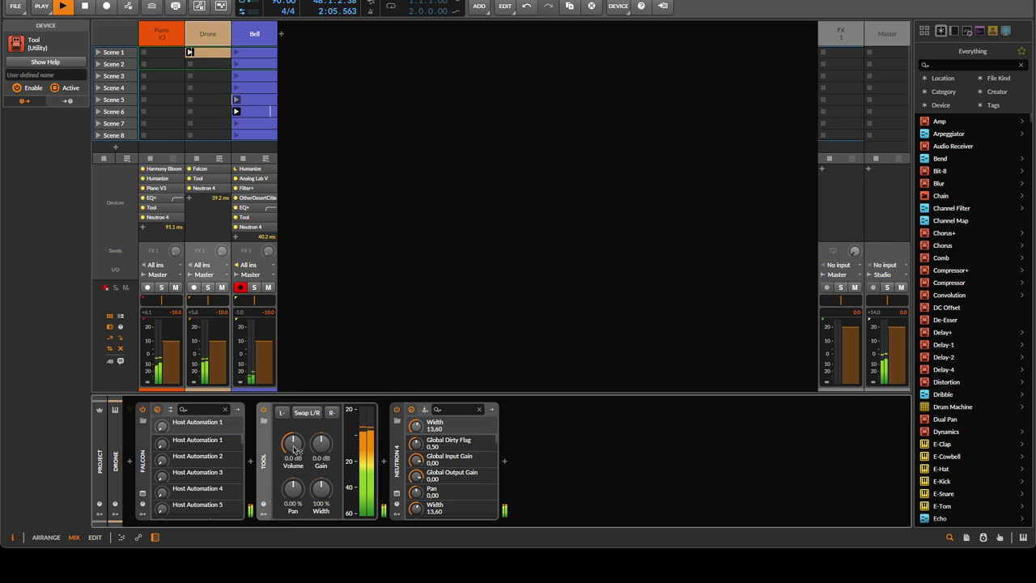
{"action": "left_click_drag", "start_coordinate": [321, 448], "coordinate": [320, 443]}
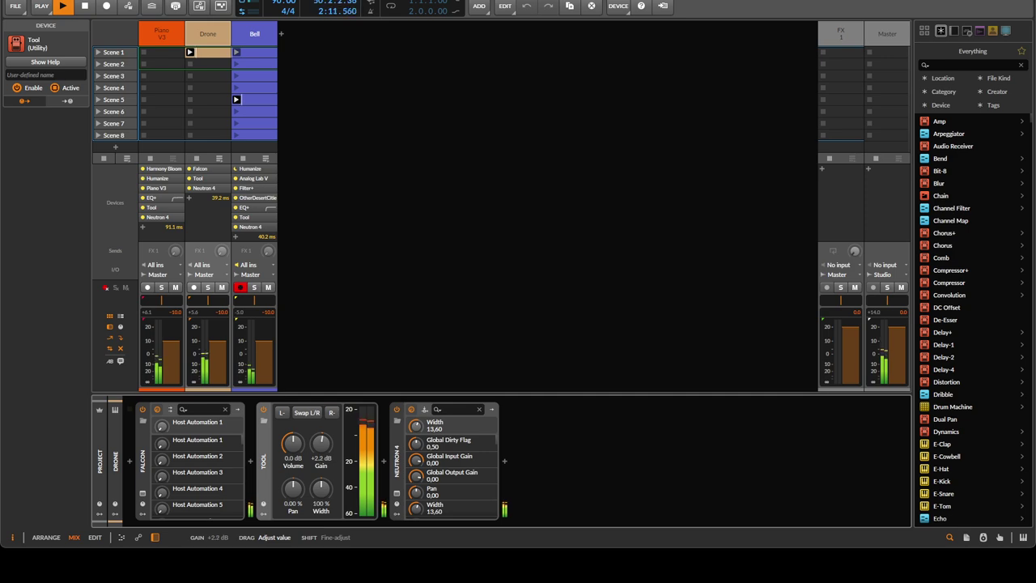
{"action": "left_click_drag", "start_coordinate": [321, 443], "coordinate": [321, 448]}
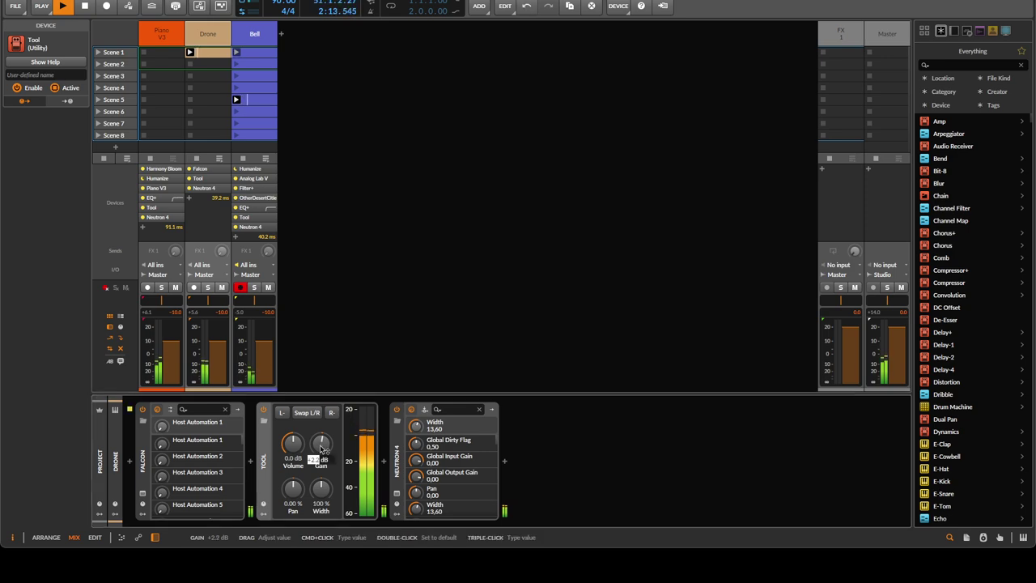
{"action": "type", "text": "3"}
{"action": "key", "text": "Return"}
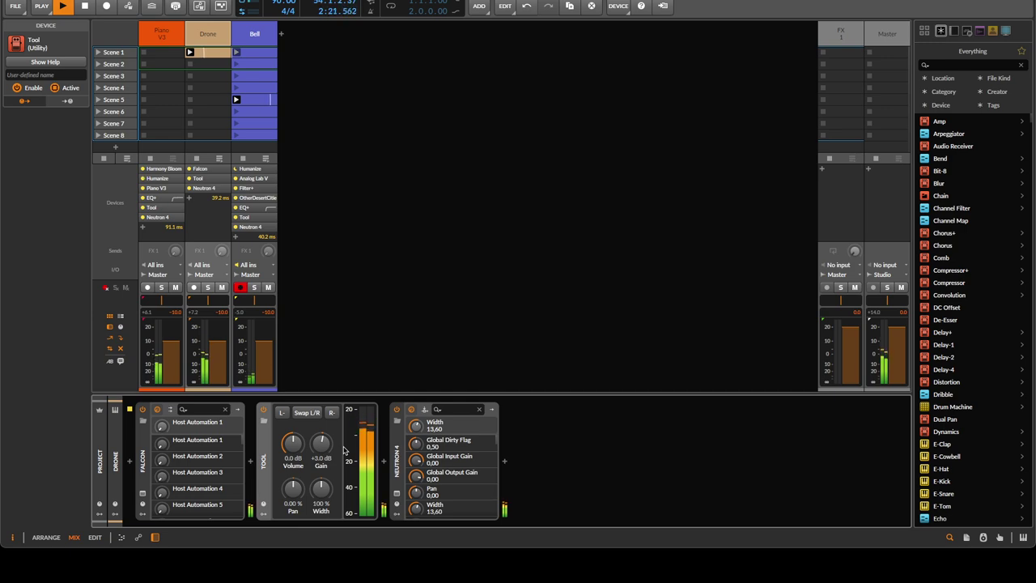
Set the gain of the Bell track's Tool device to +5.0 dB and save the project
{"action": "left_click", "coordinate": [256, 220]}
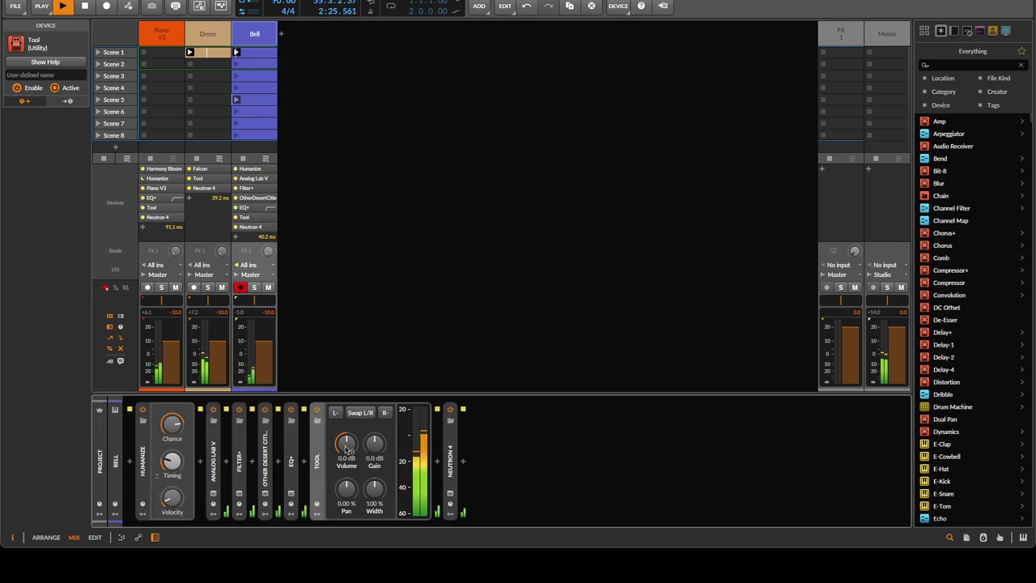
{"action": "left_click_drag", "start_coordinate": [375, 455], "coordinate": [375, 439]}
{"action": "left_click", "coordinate": [375, 449], "text": "super"}
{"action": "type", "text": "5"}
{"action": "key", "text": "Return"}
{"action": "key", "text": "super+s"}
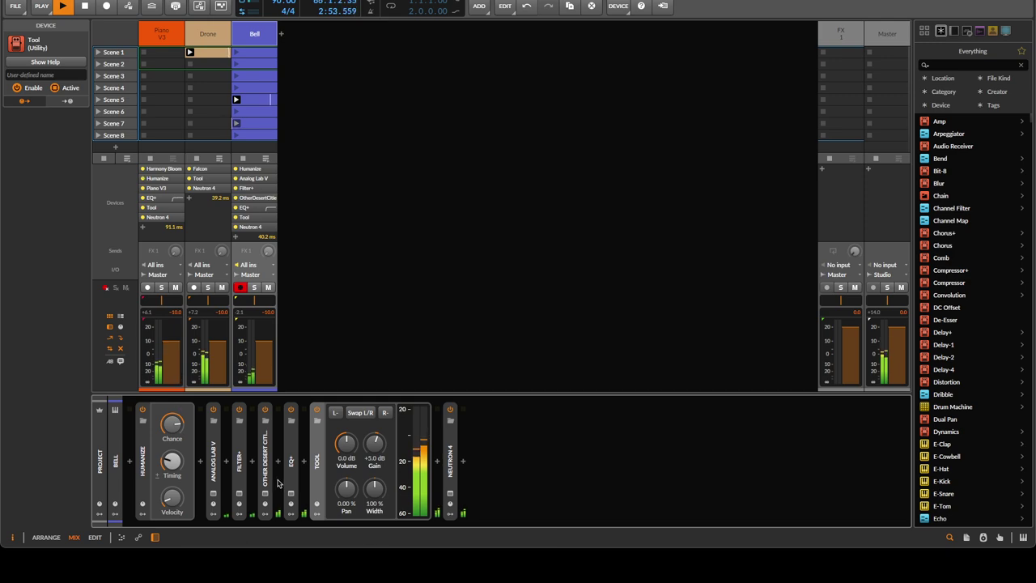
Insert a Compressor+ between EQ+ and Tool on the Bell track and lower its threshold to about -15.9 dB
{"action": "left_click", "coordinate": [306, 464]}
{"action": "type", "text": "comp"}
{"action": "key", "text": "Down"}
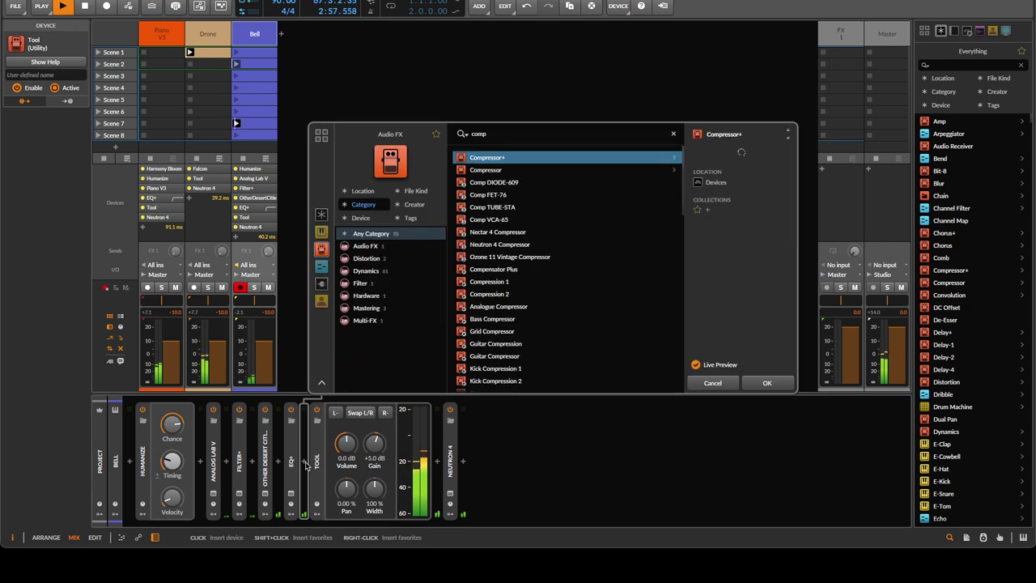
{"action": "key", "text": "Return"}
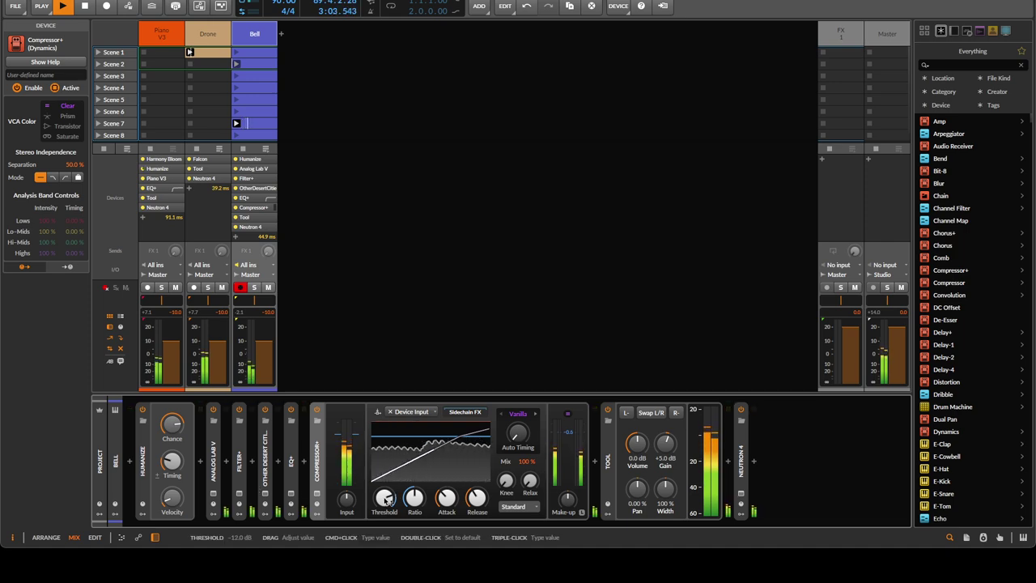
{"action": "mouse_move", "coordinate": [386, 500]}
{"action": "left_mouse_down"}
{"action": "mouse_move", "coordinate": [386, 513]}
{"action": "mouse_move", "coordinate": [386, 500]}
{"action": "left_mouse_up"}
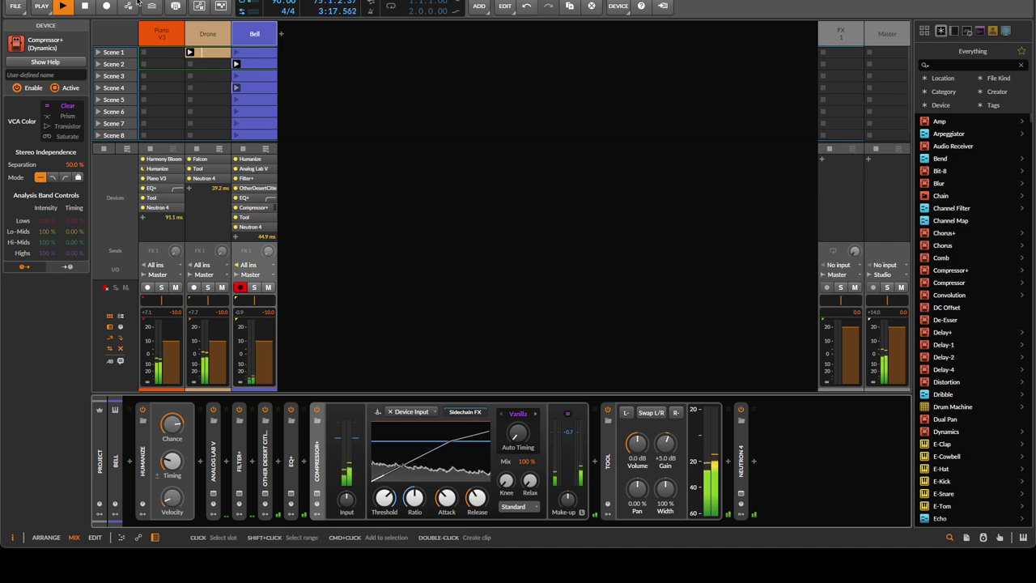
Move the Compressor+ from the Bell track to the Piano V3 track, between Tool and Neutron 4
{"action": "left_click", "coordinate": [166, 36]}
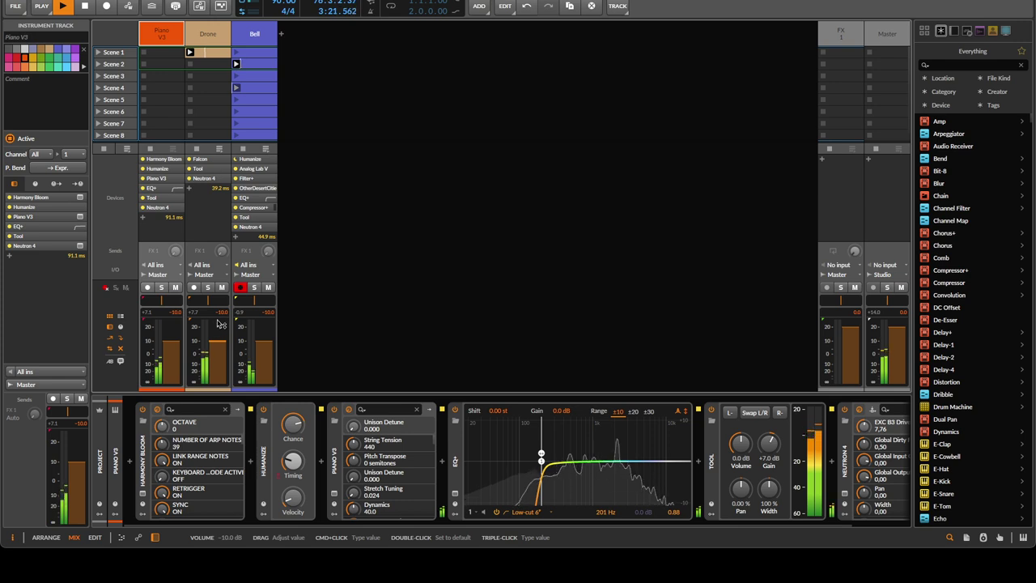
{"action": "left_click", "coordinate": [261, 208]}
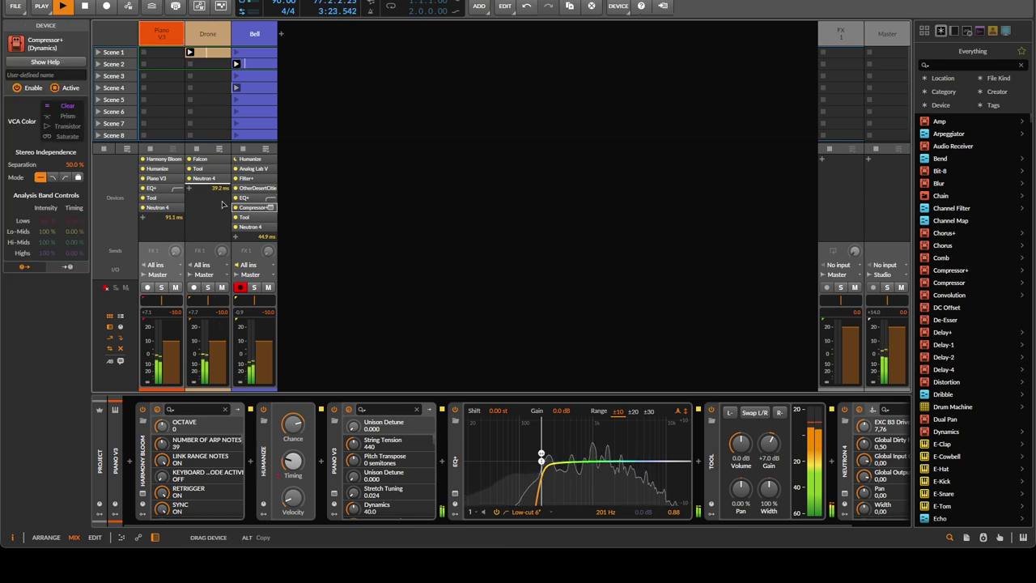
{"action": "left_click_drag", "start_coordinate": [165, 202], "coordinate": [165, 204]}
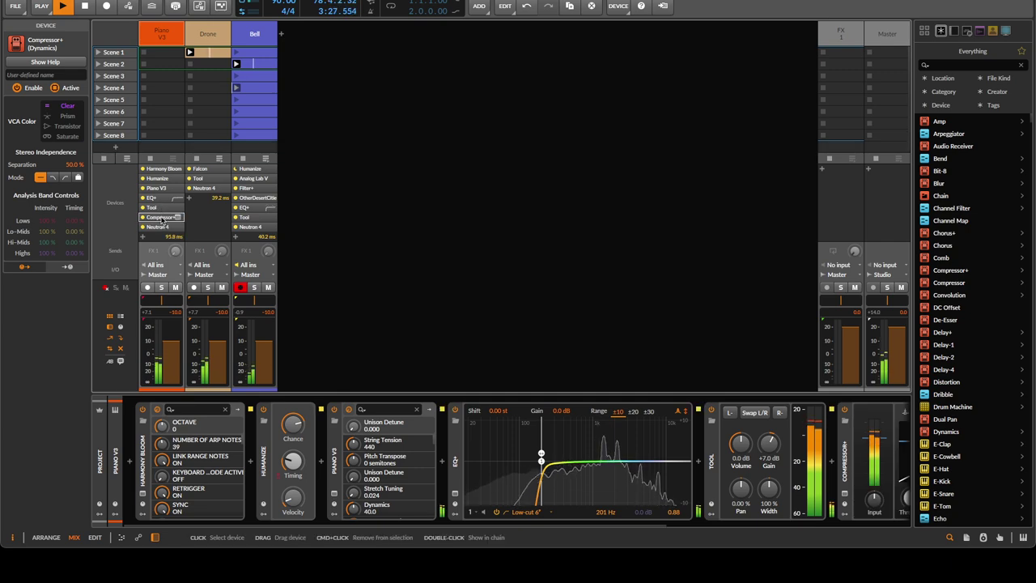
Open the expanded view of the Piano V3 track's Compressor+, raise its threshold above -13.6 dB, and close the view
{"action": "double_click", "coordinate": [170, 217]}
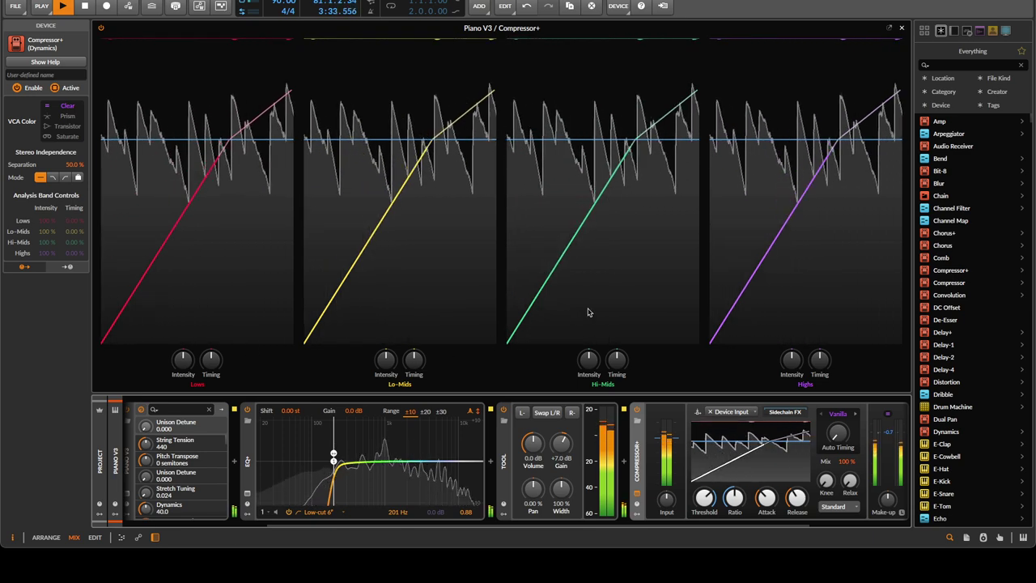
{"action": "mouse_move", "coordinate": [704, 495]}
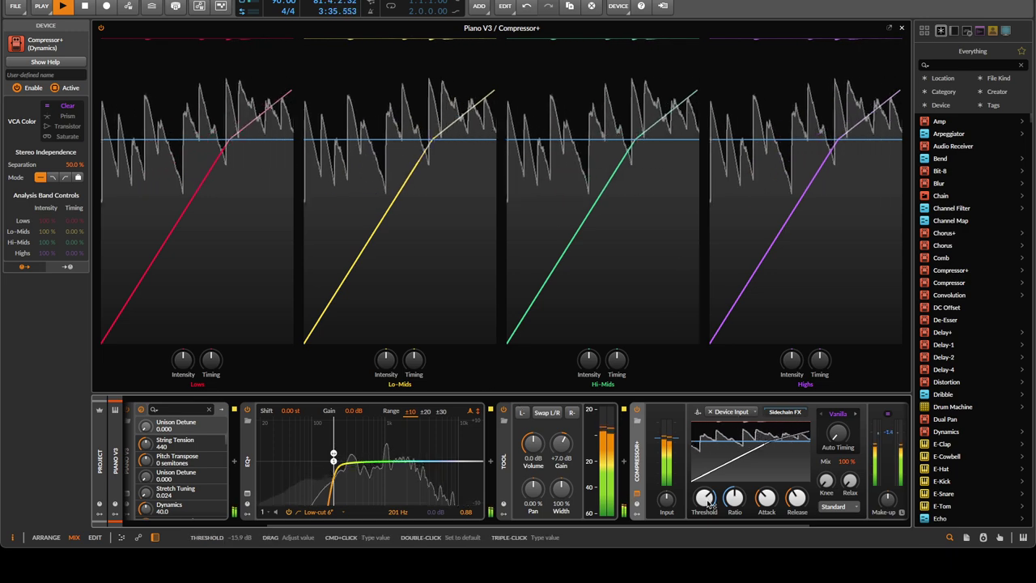
{"action": "left_click_drag", "start_coordinate": [705, 499], "coordinate": [707, 503]}
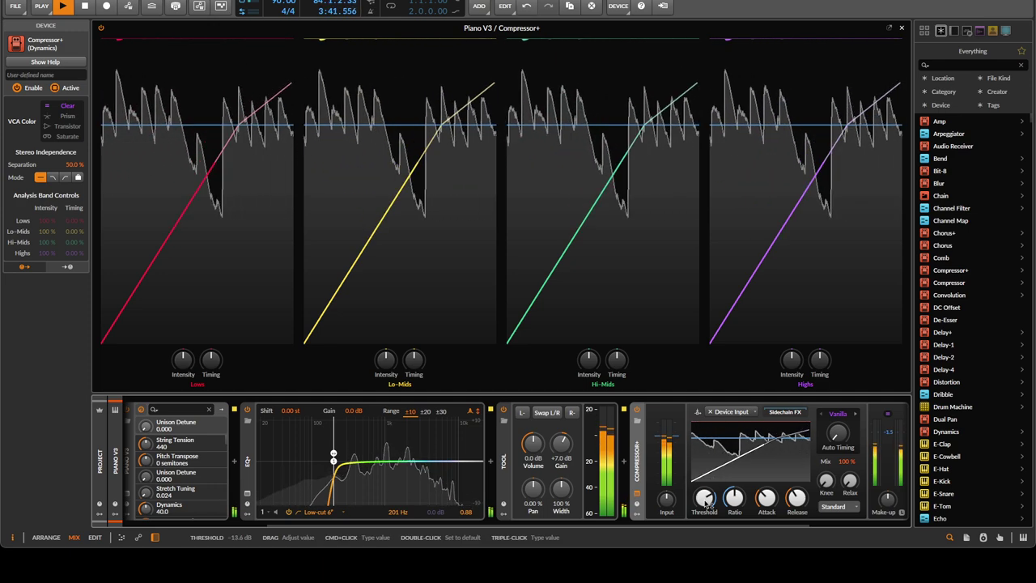
{"action": "left_click_drag", "start_coordinate": [706, 502], "coordinate": [707, 499]}
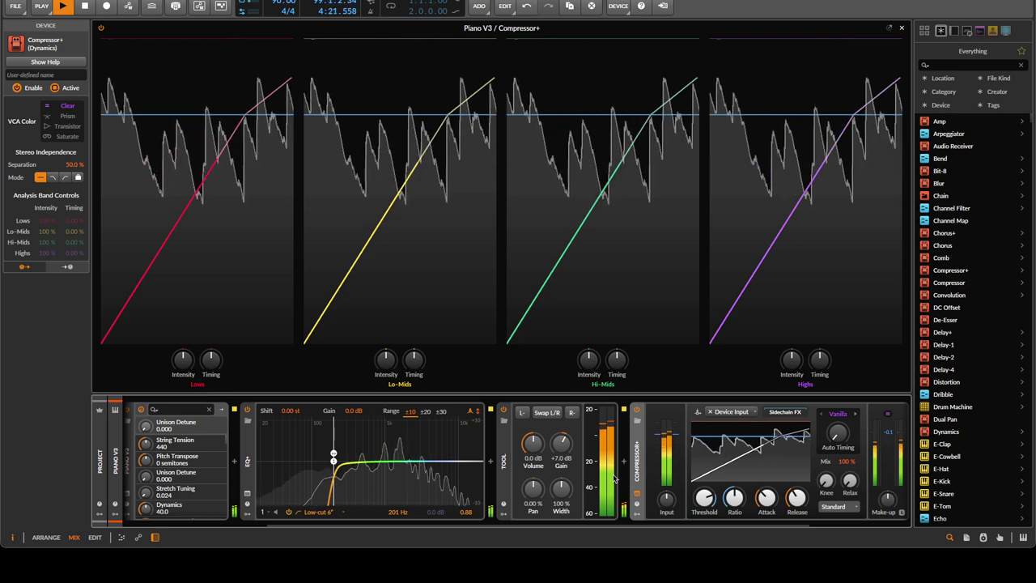
{"action": "left_click", "coordinate": [902, 29]}
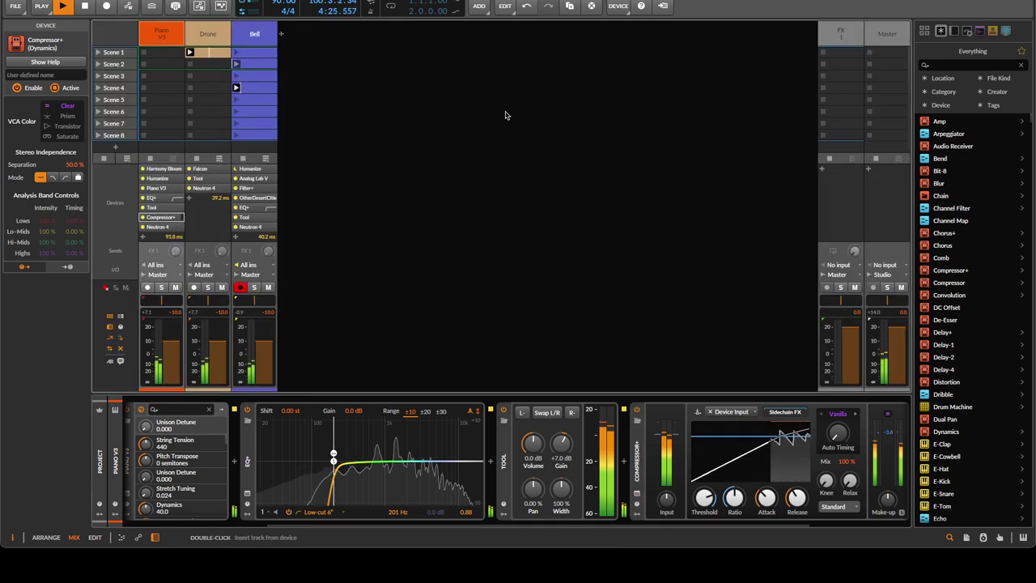
Browse the Samples + Clips library by location for the vocal sample
{"action": "left_click", "coordinate": [282, 36]}
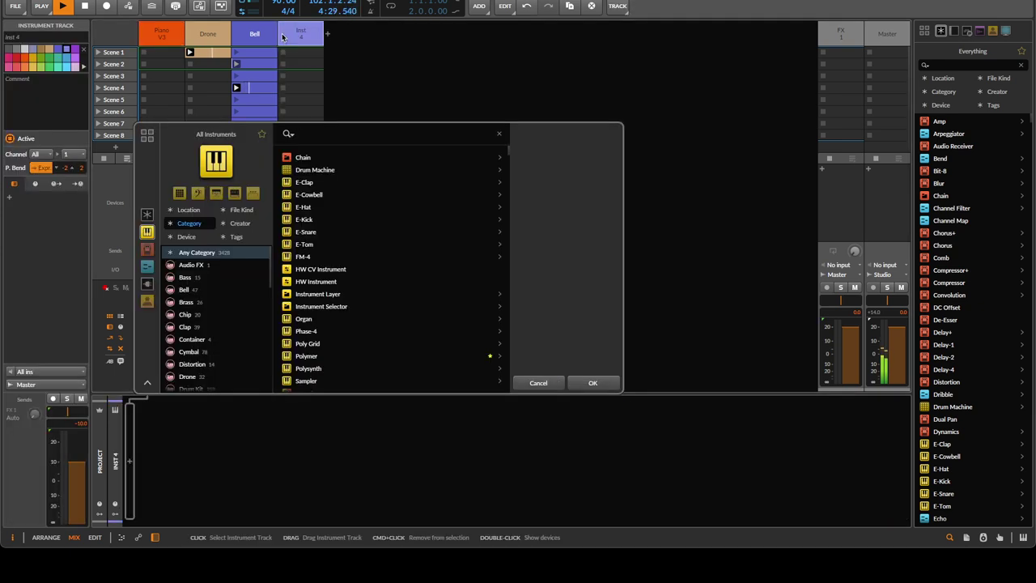
{"action": "left_click", "coordinate": [554, 382]}
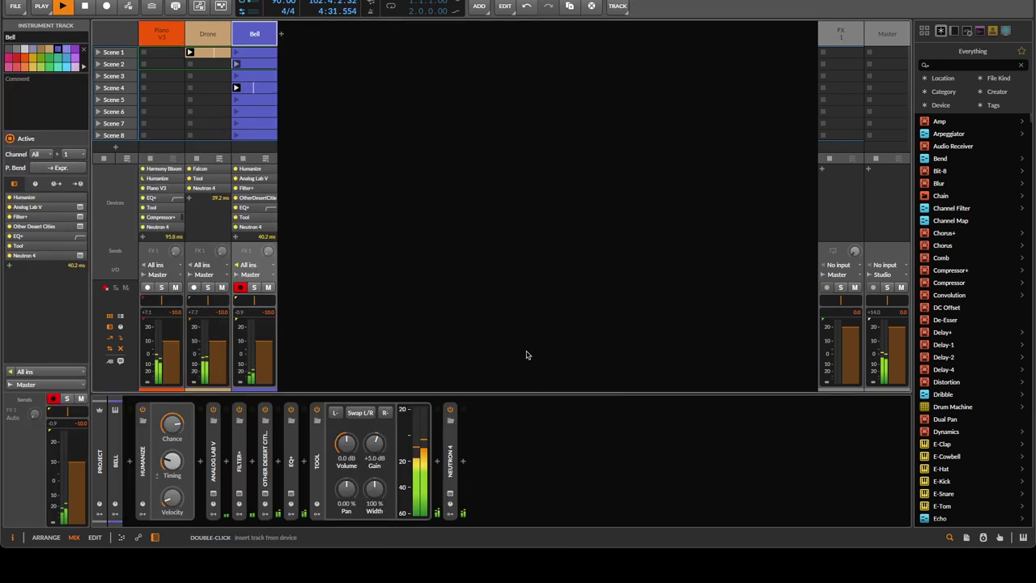
{"action": "left_click", "coordinate": [980, 32]}
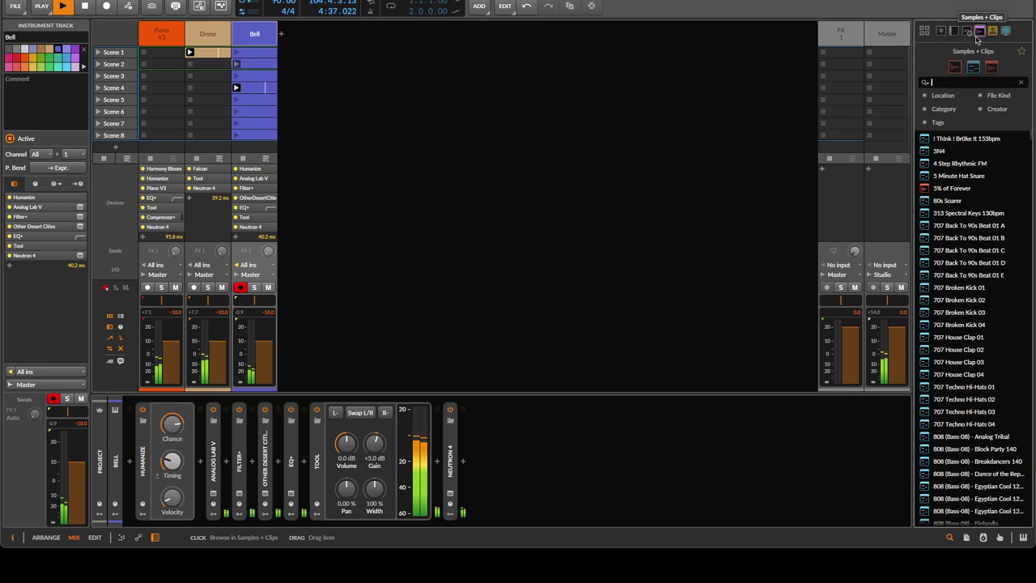
{"action": "left_click", "coordinate": [943, 97]}
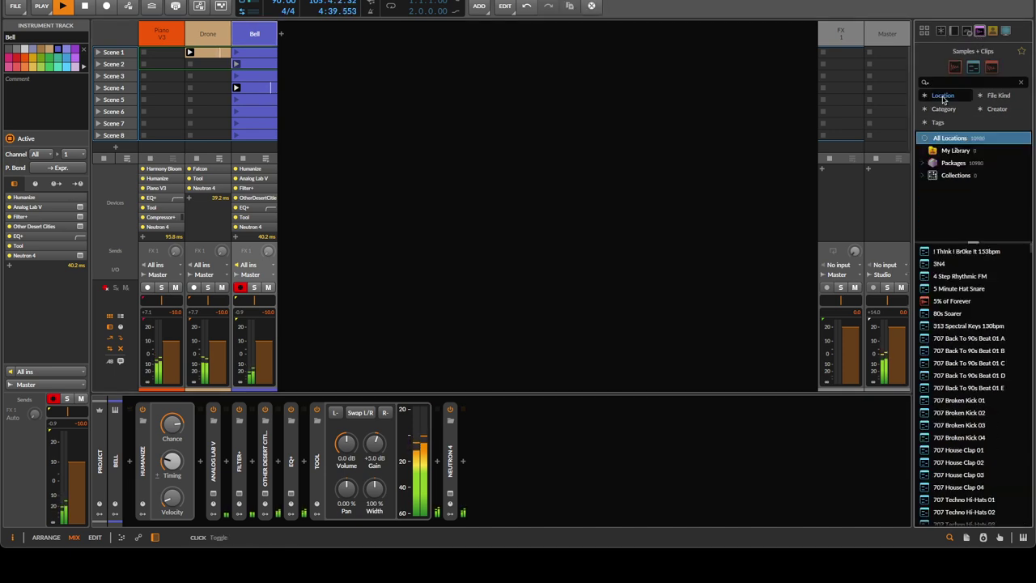
{"action": "left_click", "coordinate": [923, 176]}
{"action": "left_click", "coordinate": [923, 178]}
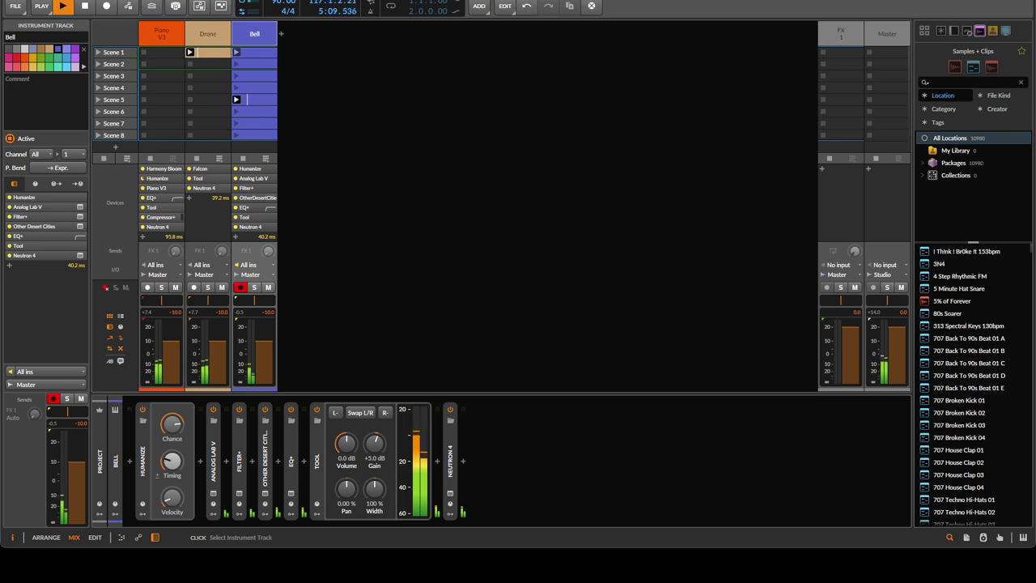
Try loading the affirmations MP3 into a Sampler on a new instrument track, and delete that track
{"action": "left_click_drag", "start_coordinate": [214, 518], "coordinate": [308, 38]}
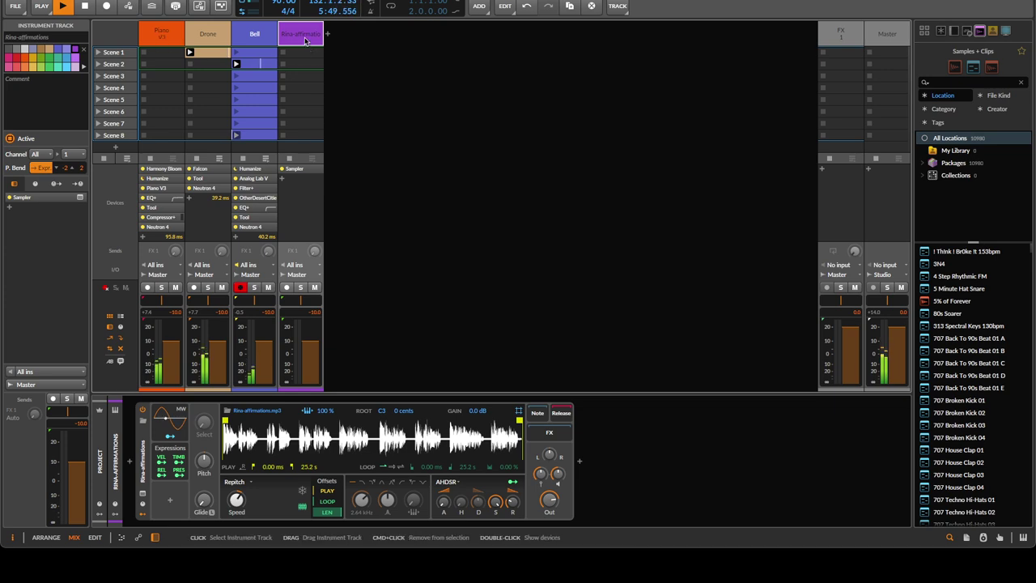
{"action": "key", "text": "Delete"}
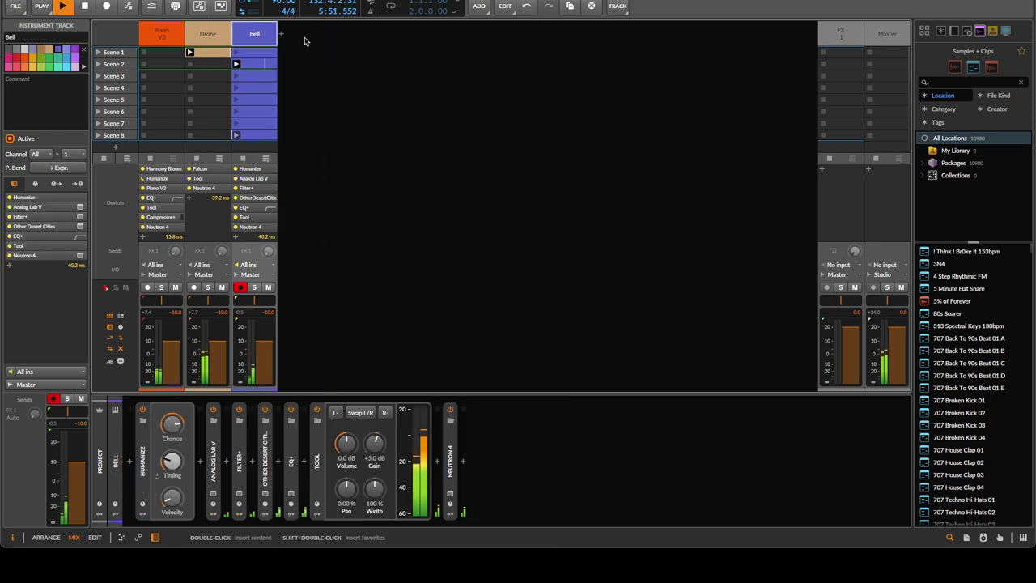
Show the arranger timeline and place the affirmations MP3 at bar 1 on a new audio track below Bell
{"action": "key", "text": "alt+1"}
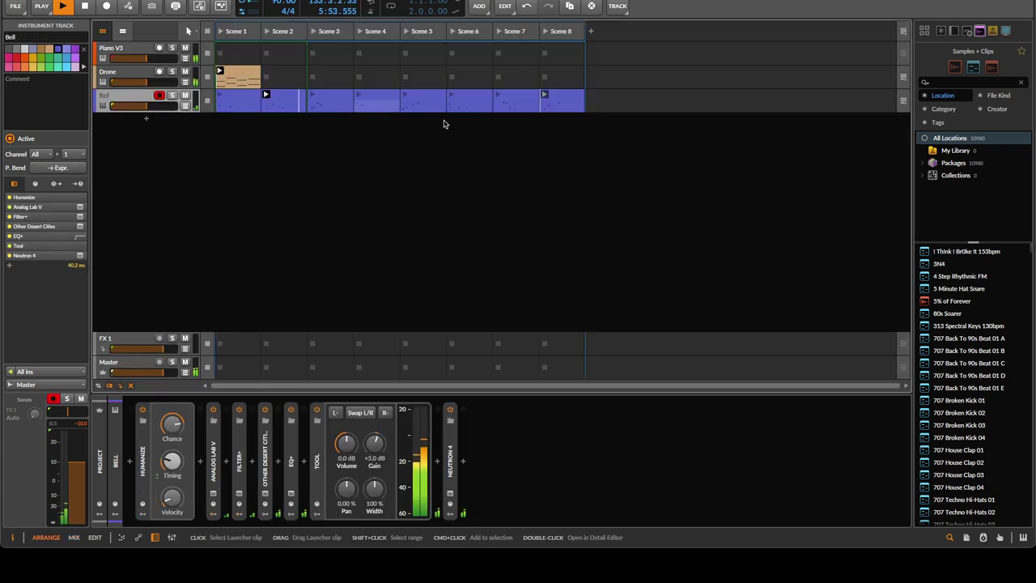
{"action": "left_click", "coordinate": [125, 33]}
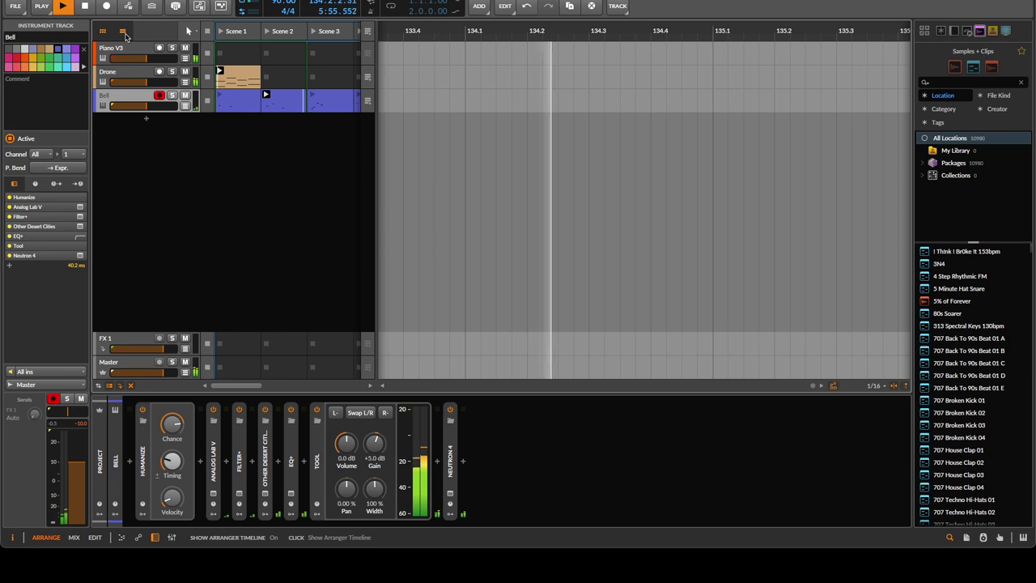
{"action": "scroll", "coordinate": [648, 174], "scroll_direction": "down", "scroll_amount": 10}
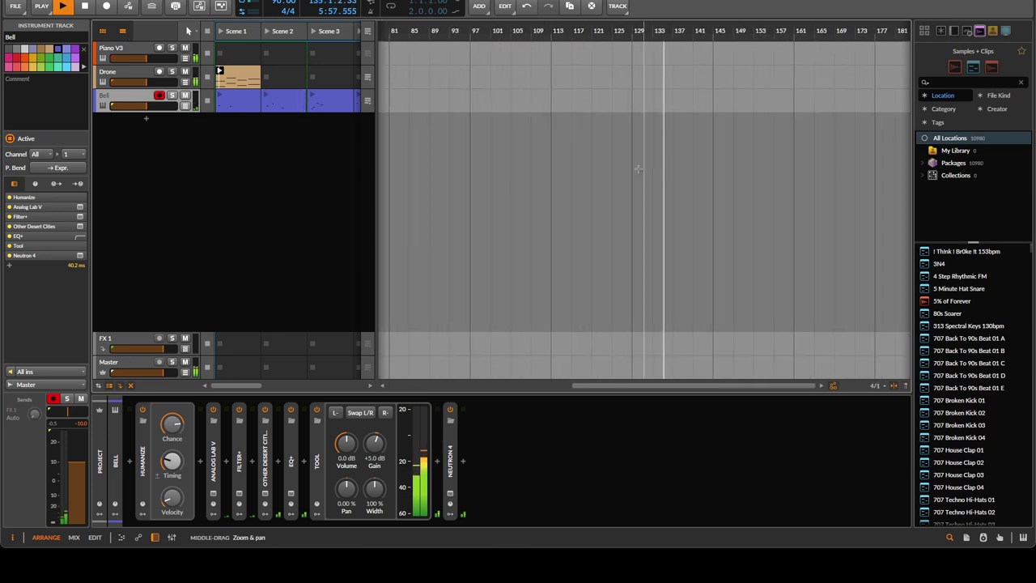
{"action": "scroll", "coordinate": [526, 207], "scroll_direction": "left", "scroll_amount": 10}
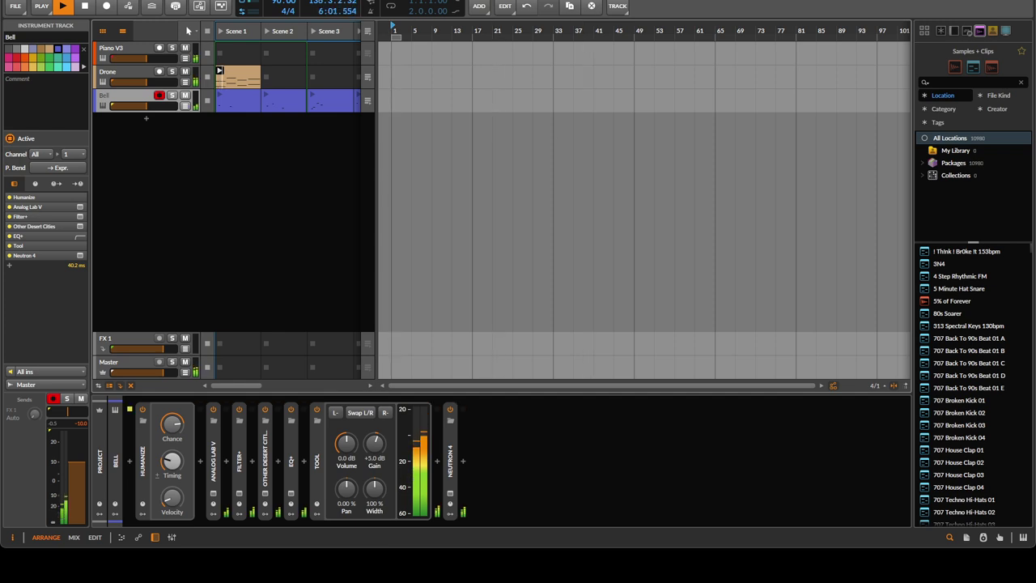
{"action": "left_click_drag", "start_coordinate": [331, 374], "coordinate": [408, 162]}
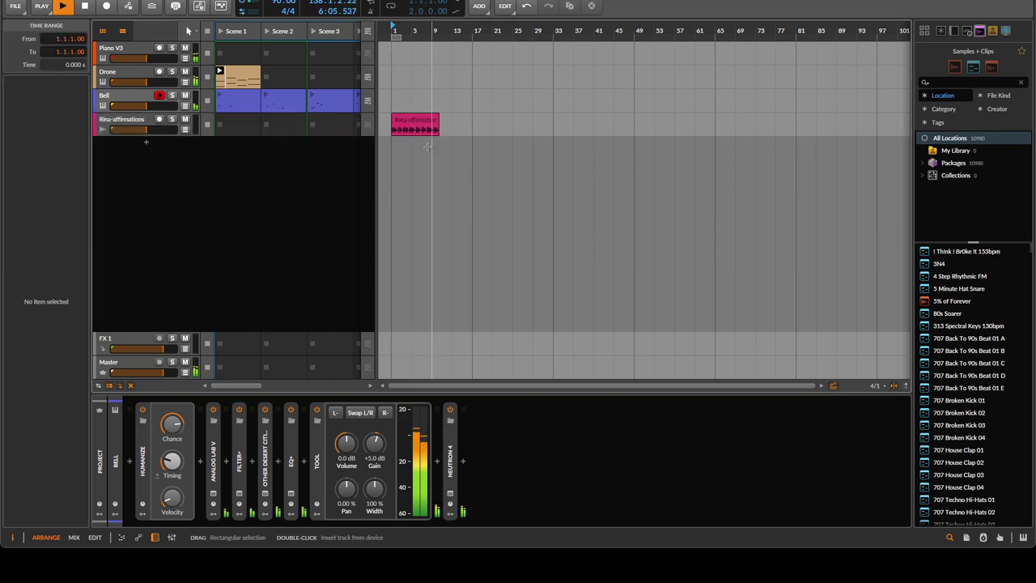
Open the affirmations arranger clip in the detail editor and examine the phrases in its waveform
{"action": "scroll", "coordinate": [478, 182], "scroll_direction": "up", "scroll_amount": 4}
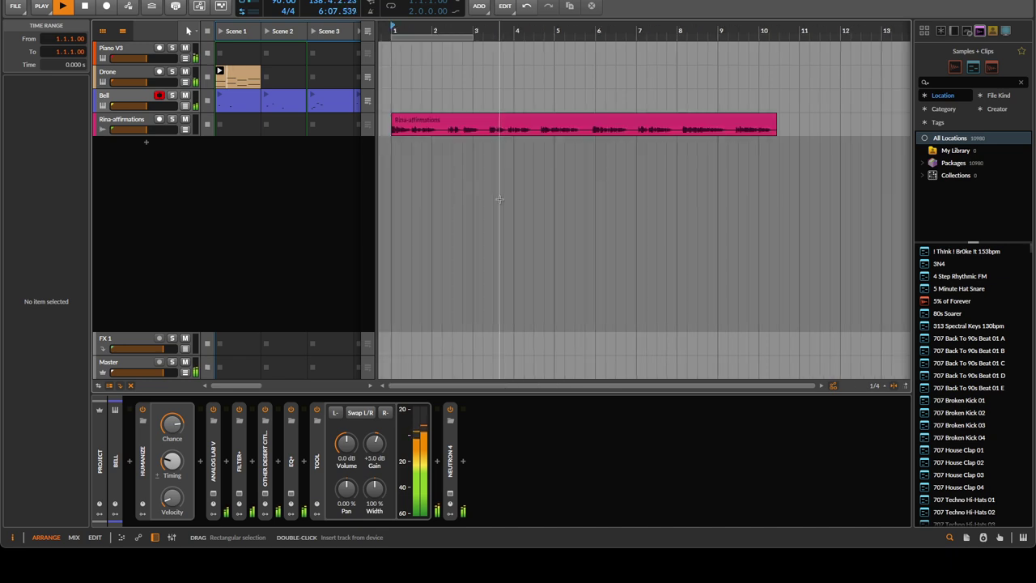
{"action": "right_click", "coordinate": [451, 119]}
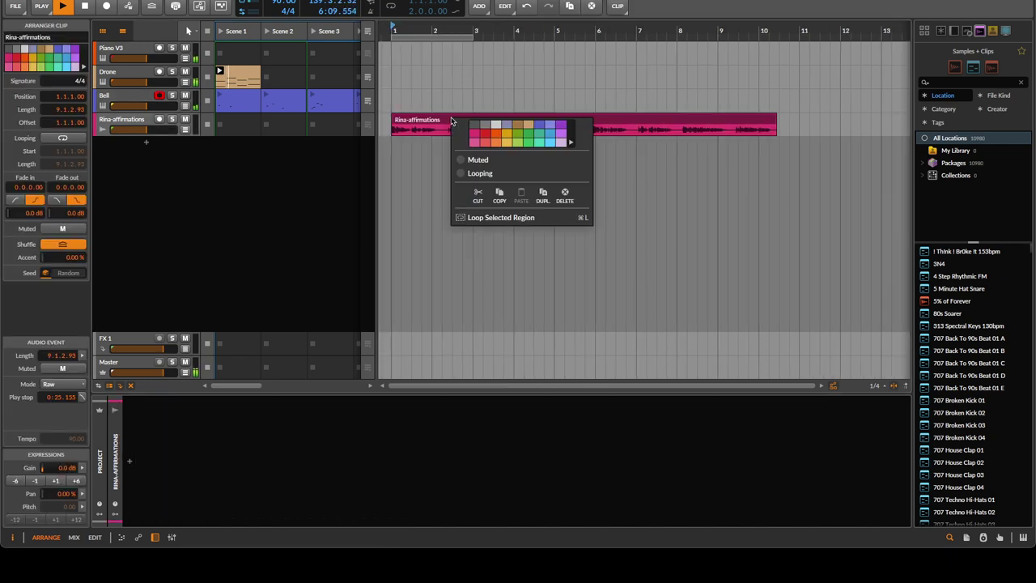
{"action": "left_click", "coordinate": [431, 169]}
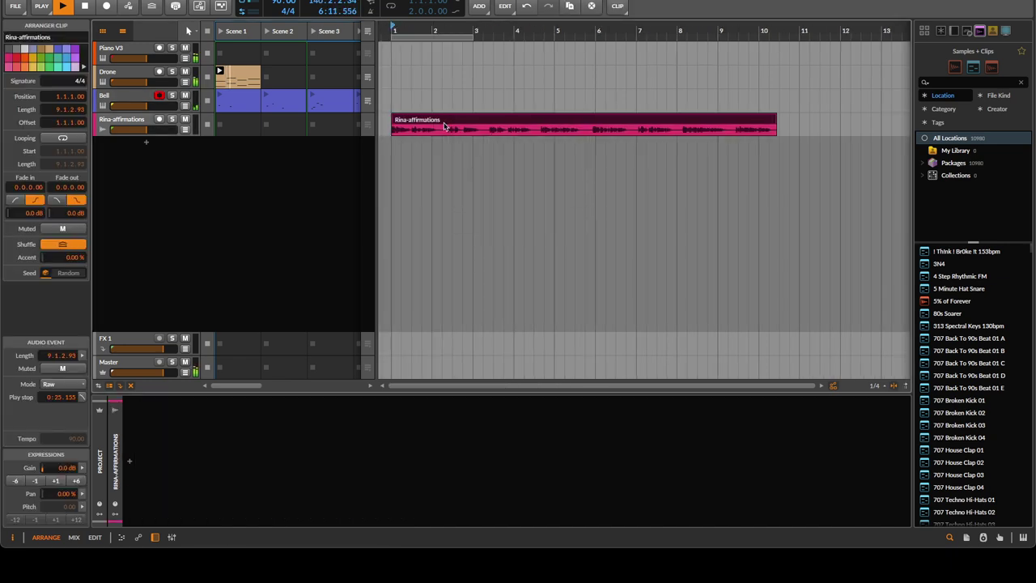
{"action": "left_click", "coordinate": [443, 134]}
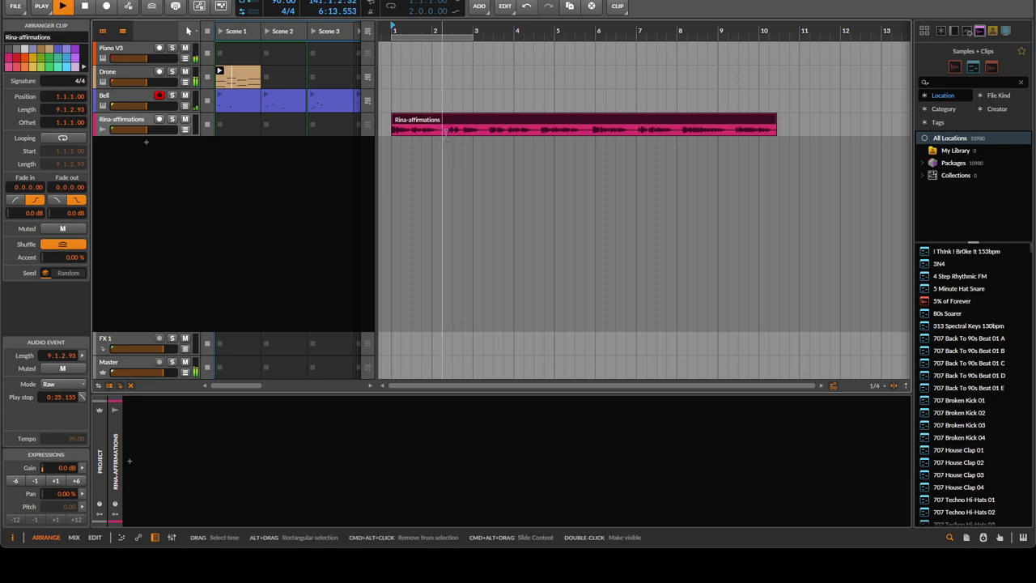
{"action": "double_click", "coordinate": [445, 135]}
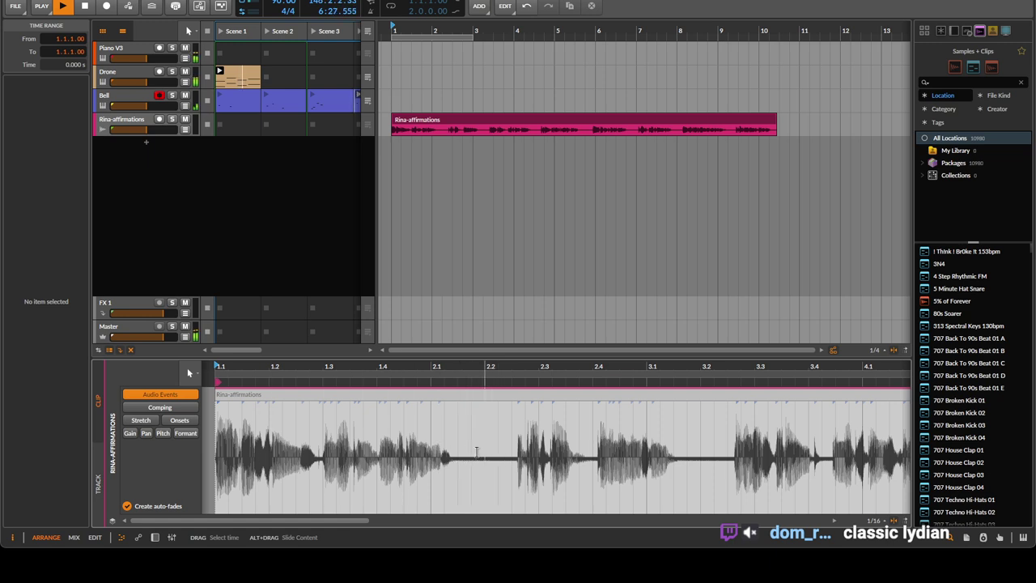
{"action": "left_click_drag", "start_coordinate": [457, 451], "coordinate": [243, 438]}
{"action": "left_click", "coordinate": [247, 432]}
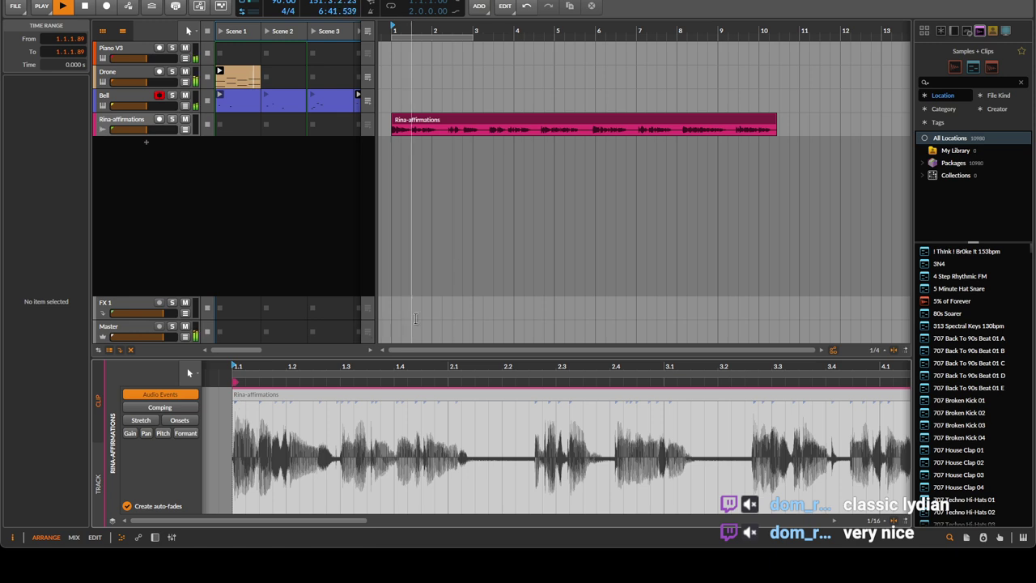
Copy the affirmations clip into its track's Scene 1 launcher slot and delete the original from the arranger
{"action": "left_click", "coordinate": [475, 125]}
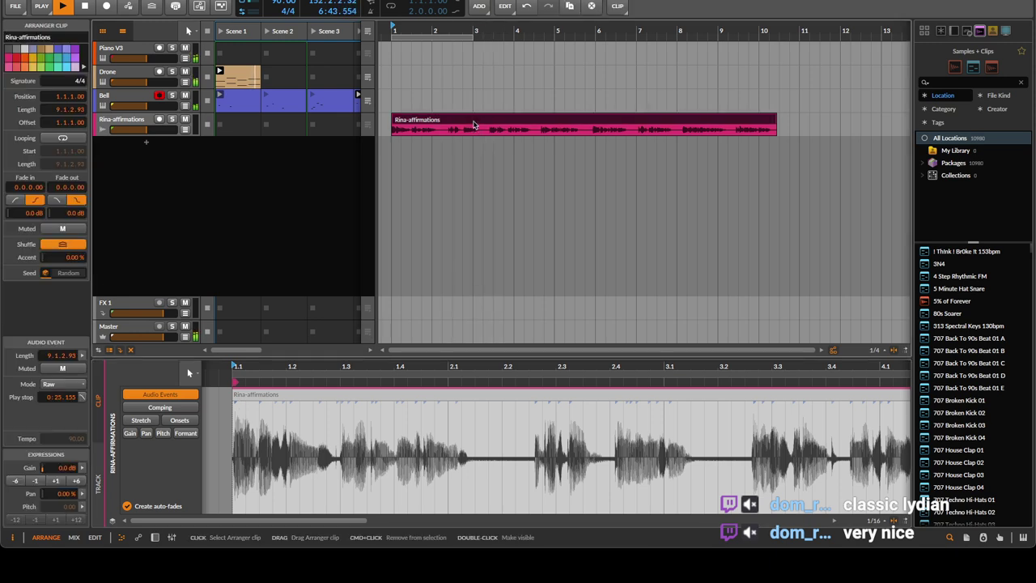
{"action": "left_click_drag", "start_coordinate": [474, 125], "coordinate": [238, 128]}
{"action": "left_click", "coordinate": [238, 127]}
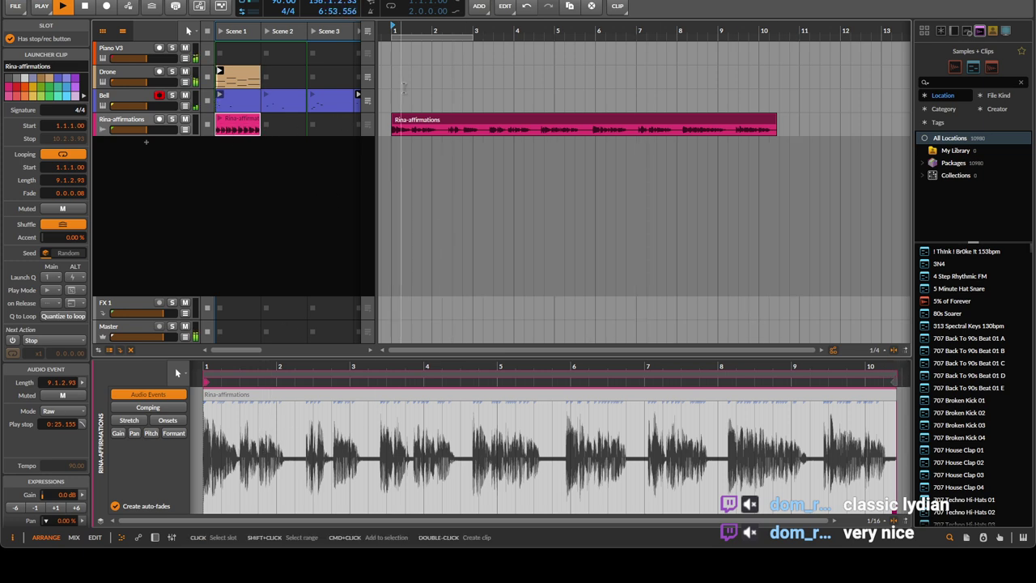
{"action": "key", "text": "Delete"}
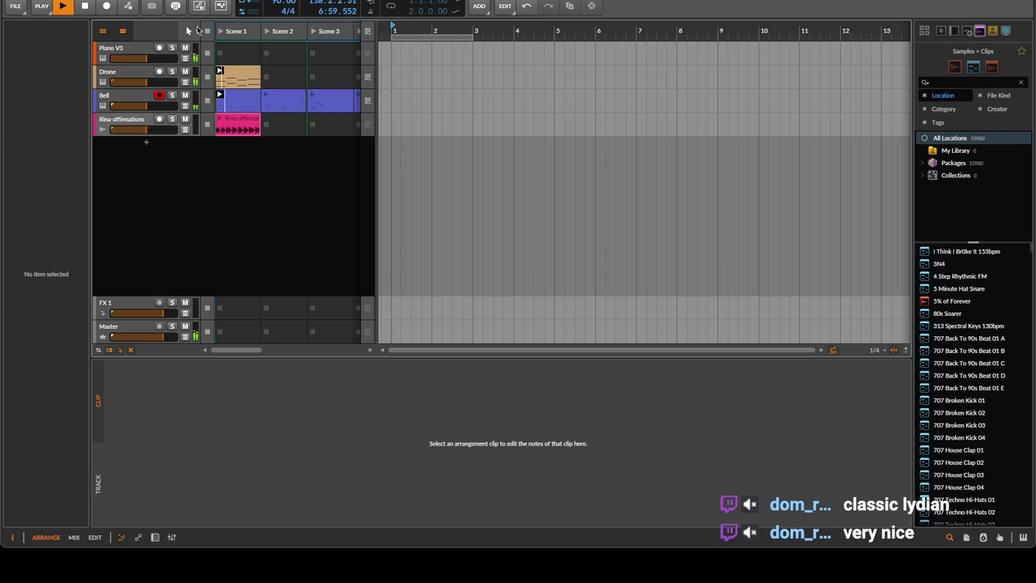
Hide the arranger timeline and fill the affirmations track's Scene 2 to Scene 8 slots with copies of the Scene 1 clip
{"action": "left_click", "coordinate": [124, 33]}
{"action": "left_click", "coordinate": [241, 120]}
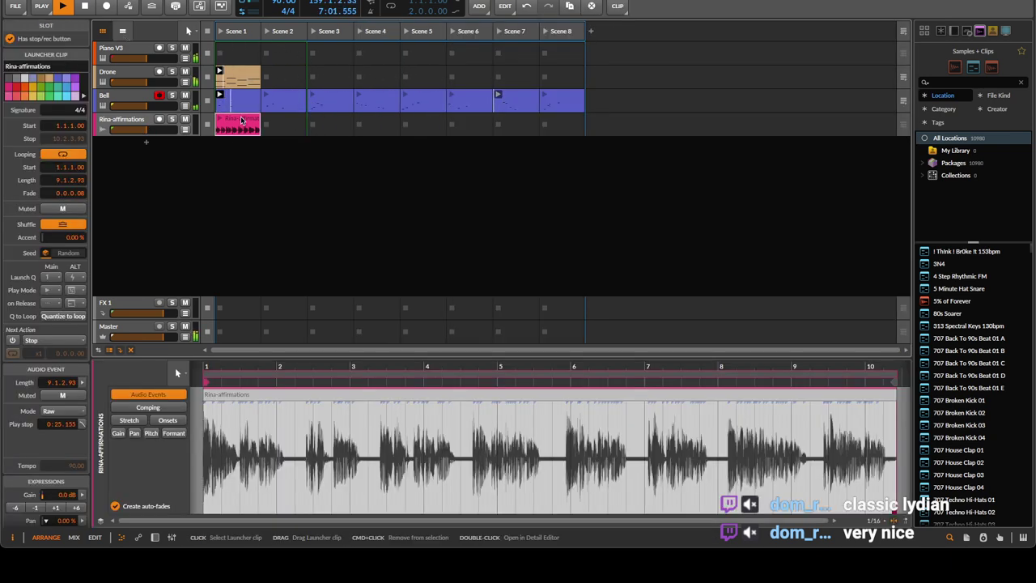
{"action": "left_click_drag", "start_coordinate": [241, 120], "coordinate": [563, 123]}
Shorten the Scene 1 affirmations clip's loop to a length of 1.1.0.00, covering only the opening phrases
{"action": "left_click", "coordinate": [238, 123]}
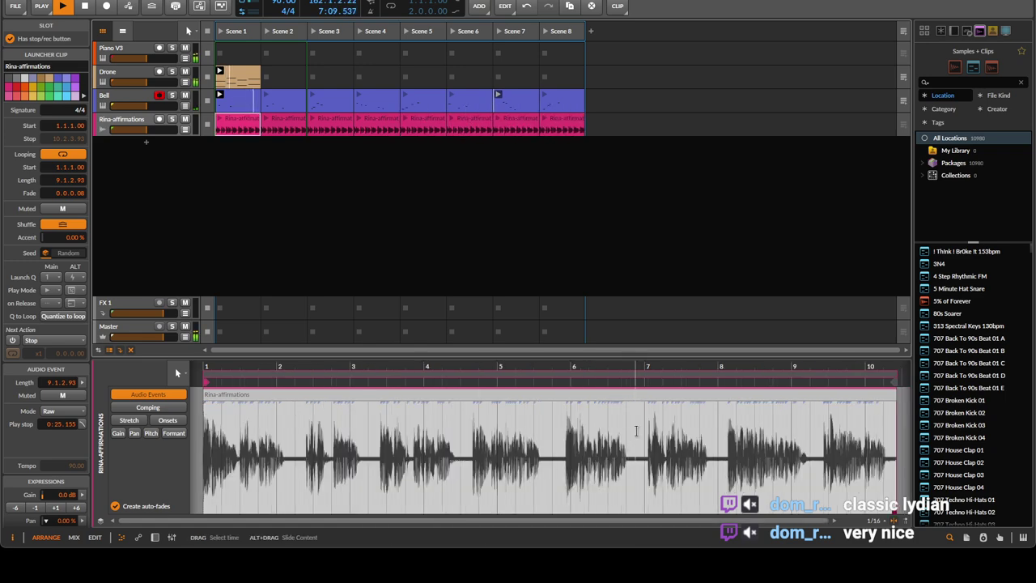
{"action": "key", "text": "z"}
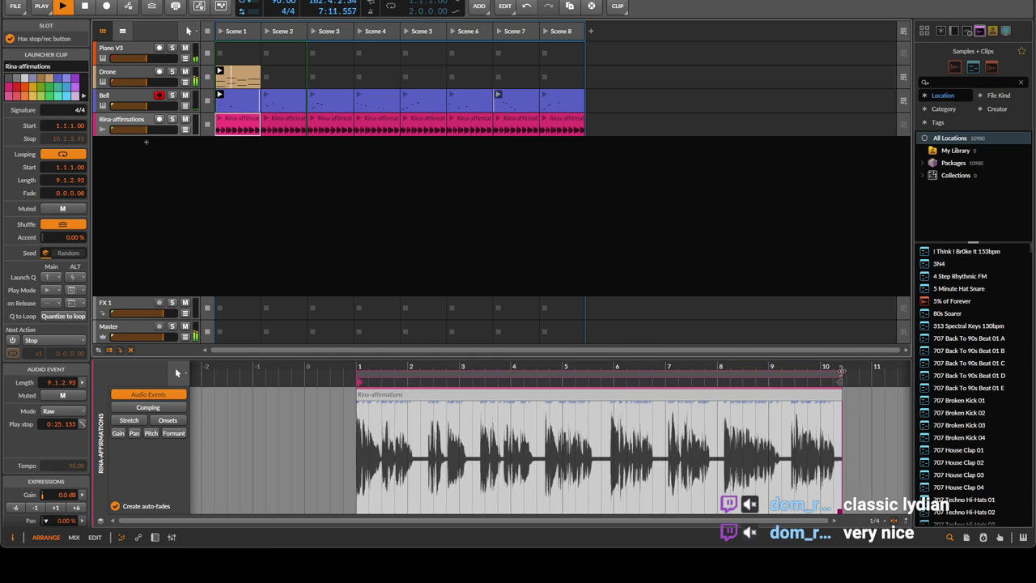
{"action": "mouse_move", "coordinate": [843, 371]}
{"action": "left_mouse_down"}
{"action": "mouse_move", "coordinate": [602, 373]}
{"action": "mouse_move", "coordinate": [422, 393]}
{"action": "left_mouse_up"}
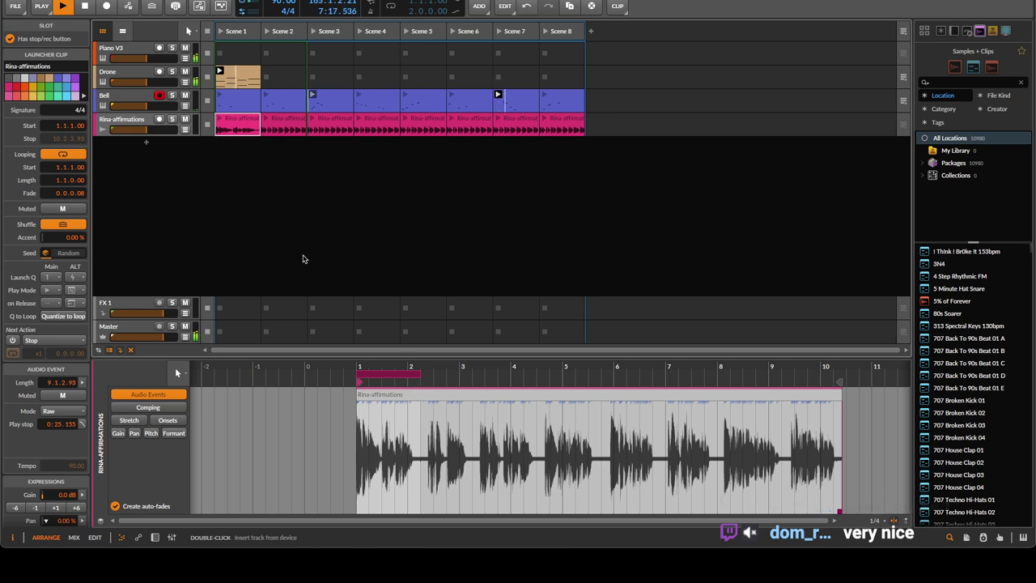
Launch the Scene 1 affirmations clip to audition its shortened loop, and restart the transport
{"action": "left_click", "coordinate": [232, 120]}
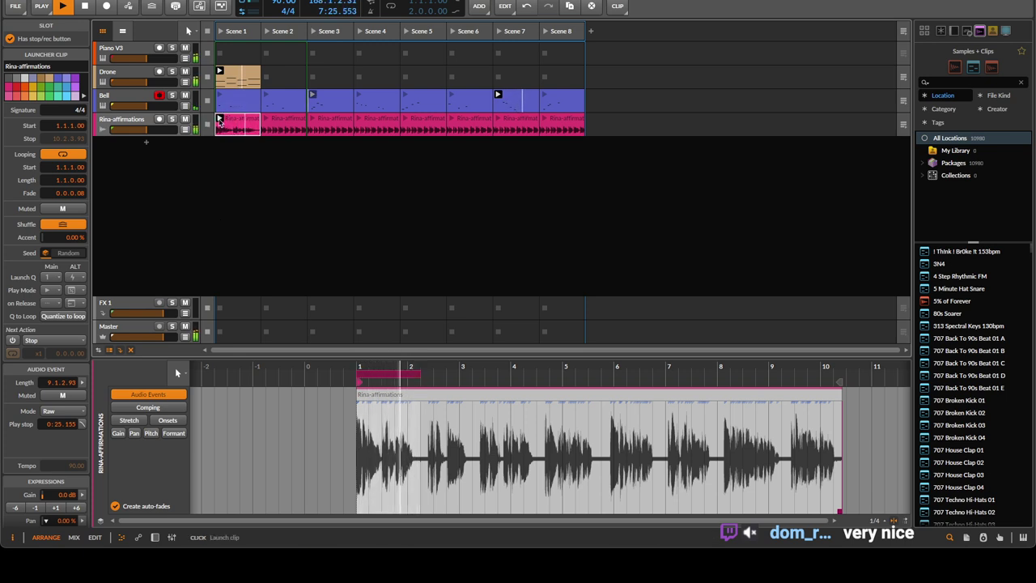
{"action": "left_click", "coordinate": [218, 121]}
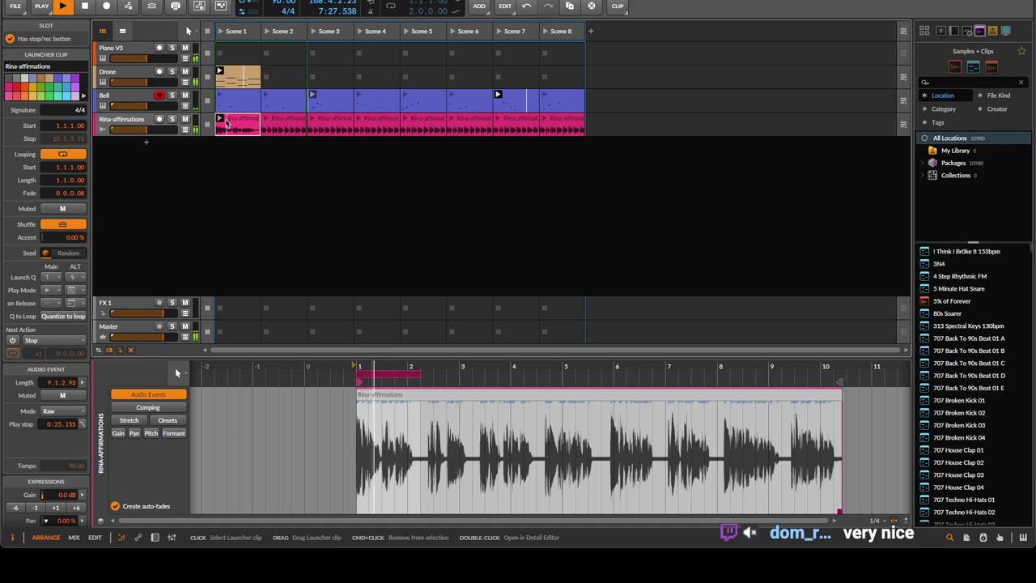
{"action": "key", "text": "space"}
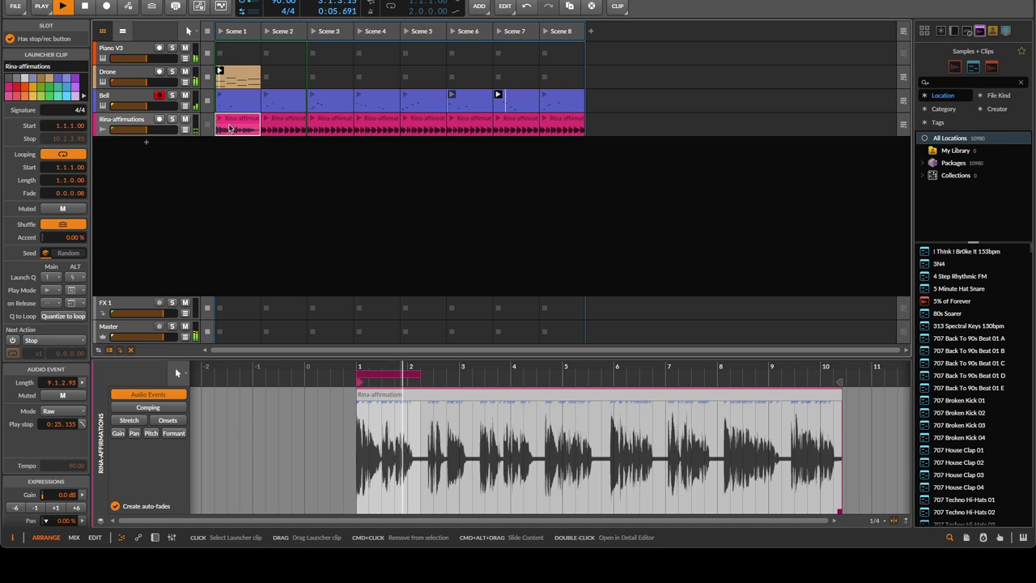
Move the Scene 2 affirmations clip's play start to 2.2.3.00, just before the next phrase
{"action": "left_click", "coordinate": [283, 123]}
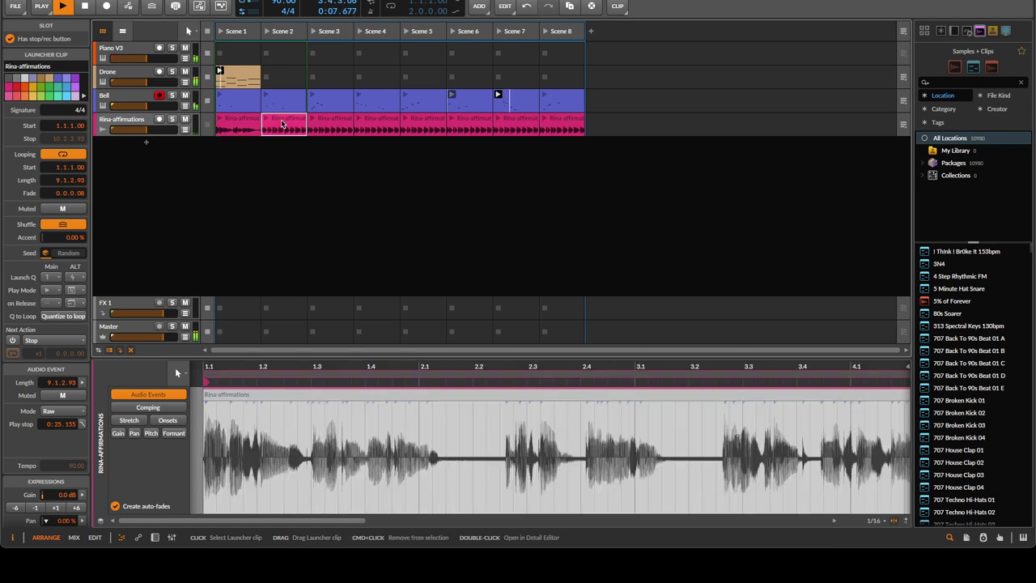
{"action": "scroll", "coordinate": [548, 437], "scroll_direction": "left", "scroll_amount": 1}
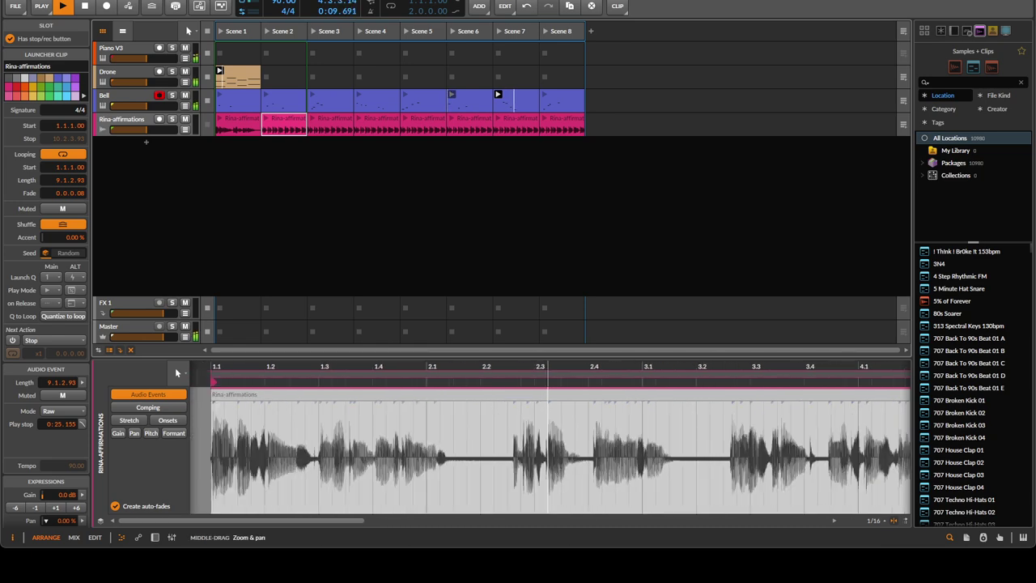
{"action": "scroll", "coordinate": [177, 372], "scroll_direction": "down", "scroll_amount": 3}
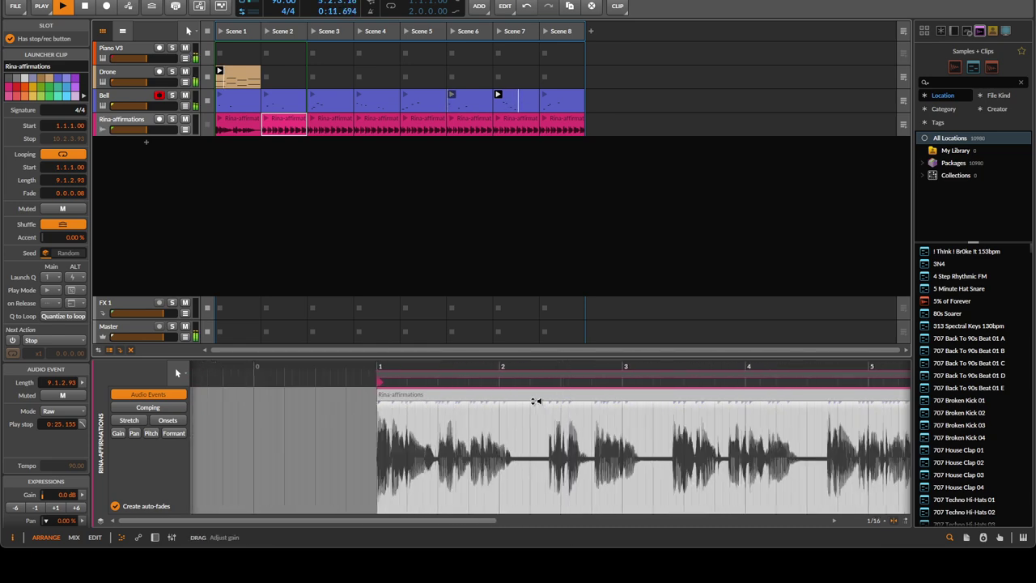
{"action": "scroll", "coordinate": [177, 372], "scroll_direction": "down", "scroll_amount": 3}
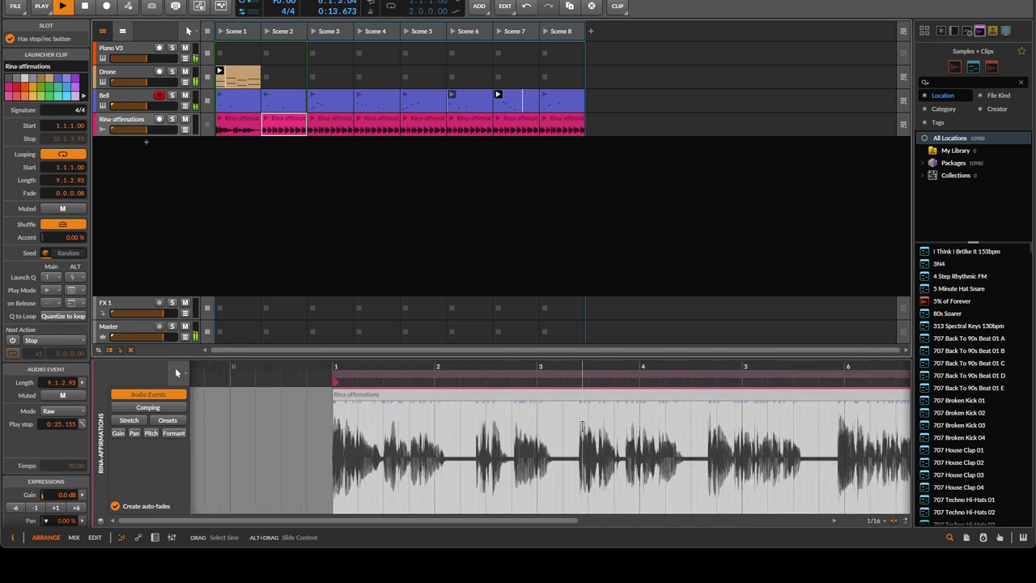
{"action": "scroll", "coordinate": [177, 373], "scroll_direction": "down", "scroll_amount": 3}
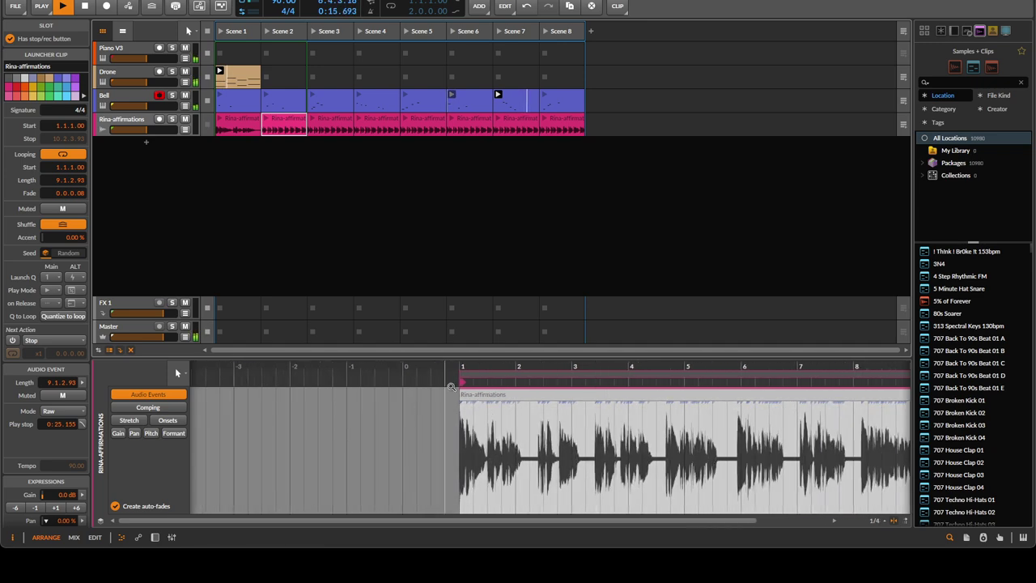
{"action": "mouse_move", "coordinate": [464, 384]}
{"action": "left_mouse_down"}
{"action": "mouse_move", "coordinate": [502, 389]}
{"action": "mouse_move", "coordinate": [362, 386]}
{"action": "mouse_move", "coordinate": [390, 387]}
{"action": "left_mouse_up"}
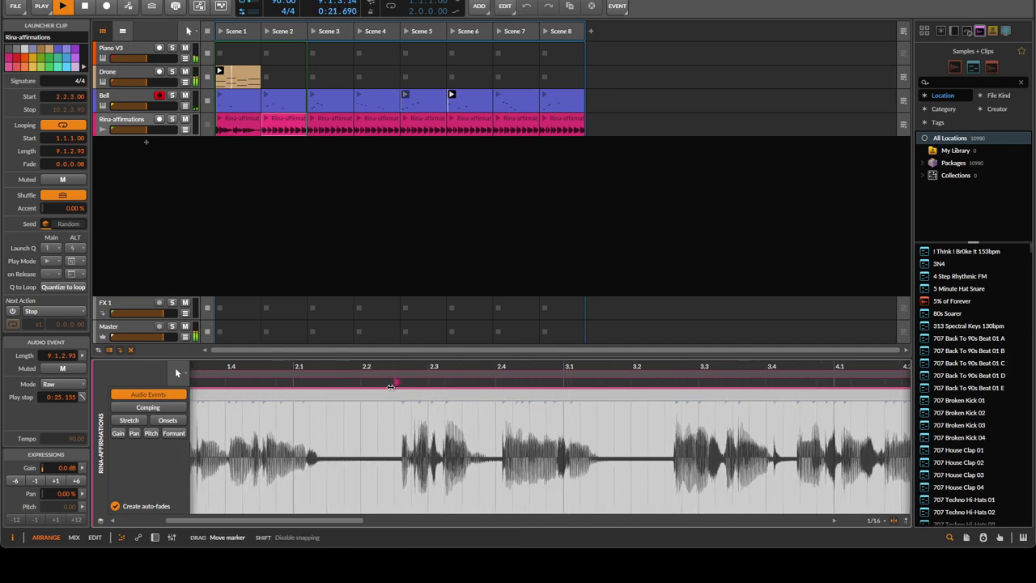
{"action": "scroll", "coordinate": [460, 417], "scroll_direction": "down", "scroll_amount": 5}
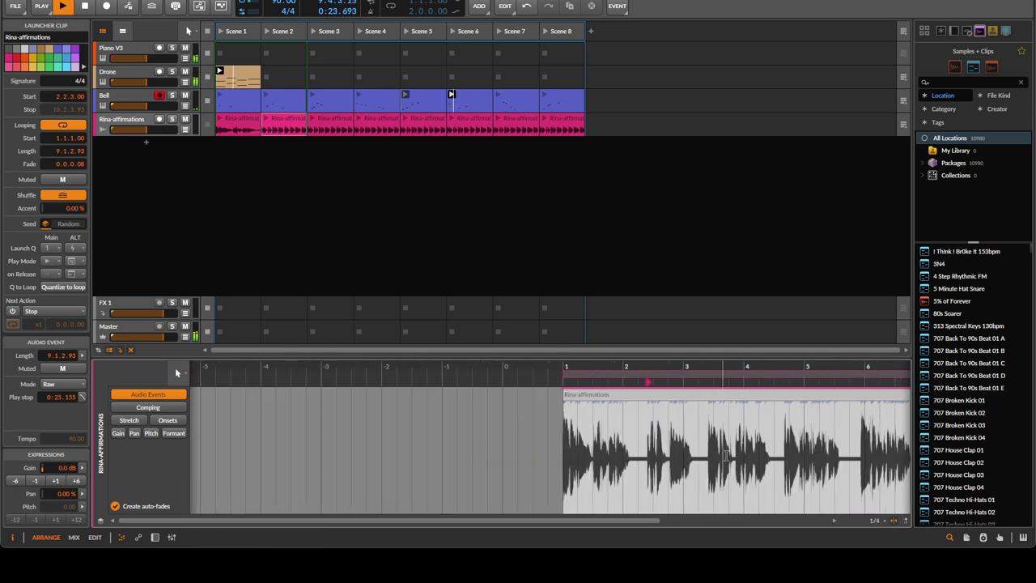
Set the Scene 2 affirmations clip's loop to start at 2.2.1.00 with a length of 1.0.0.00, around the second phrase
{"action": "scroll", "coordinate": [729, 452], "scroll_direction": "right", "scroll_amount": 3}
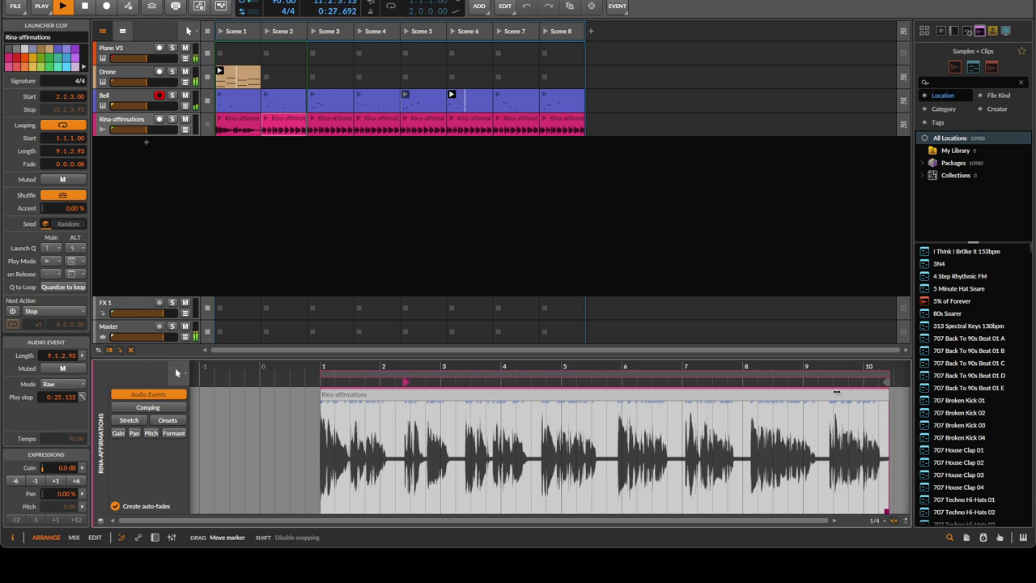
{"action": "left_click_drag", "start_coordinate": [888, 380], "coordinate": [455, 371]}
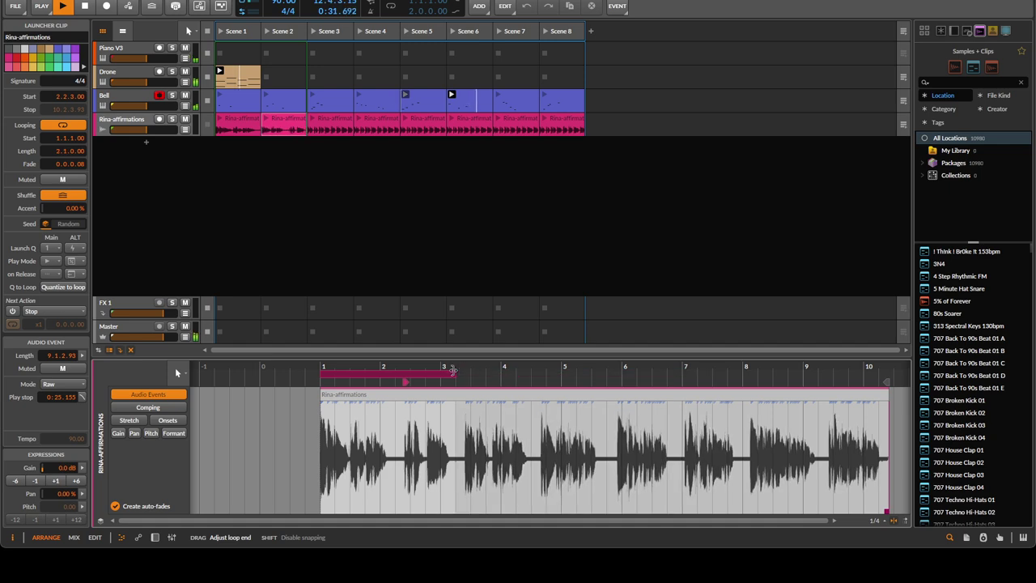
{"action": "mouse_move", "coordinate": [324, 375]}
{"action": "left_mouse_down"}
{"action": "mouse_move", "coordinate": [414, 376]}
{"action": "mouse_move", "coordinate": [397, 381]}
{"action": "left_mouse_up"}
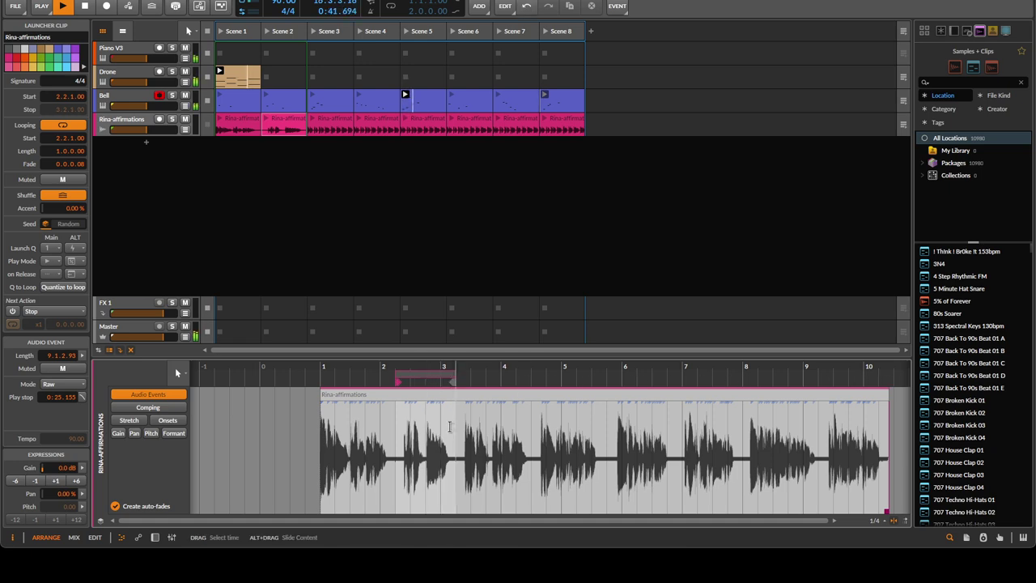
Set the Scene 3 affirmations clip's loop to start at 3.2.1.00 with a length of 1.1.0.00
{"action": "left_click", "coordinate": [336, 124]}
{"action": "left_click_drag", "start_coordinate": [604, 368], "coordinate": [604, 429]}
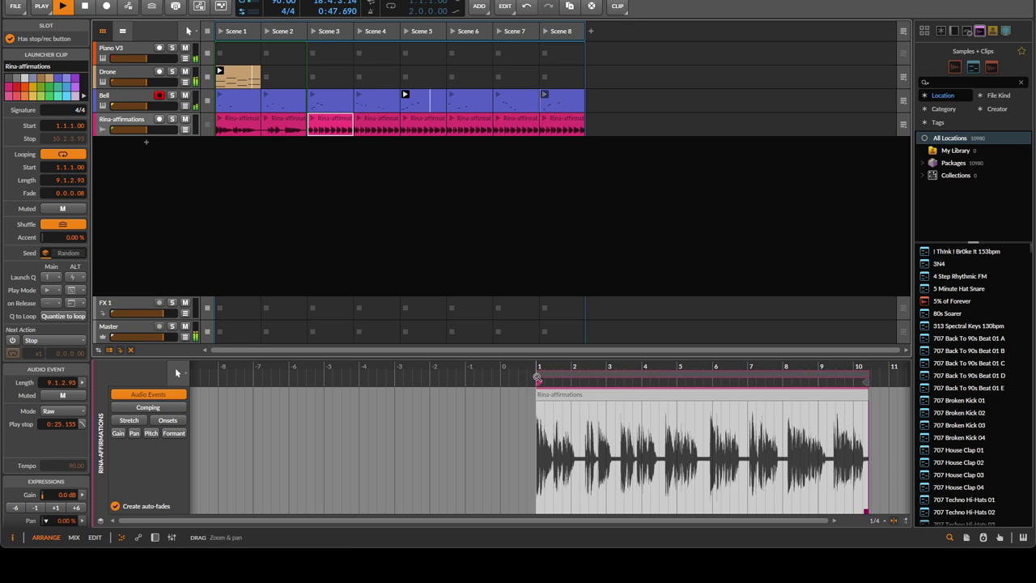
{"action": "left_click_drag", "start_coordinate": [538, 374], "coordinate": [616, 381]}
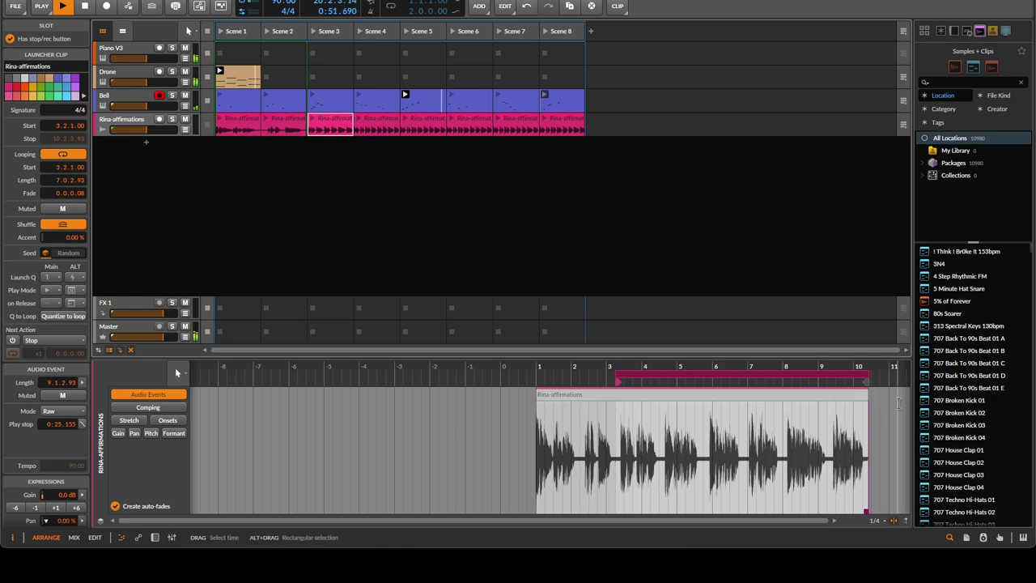
{"action": "left_click_drag", "start_coordinate": [865, 379], "coordinate": [660, 380]}
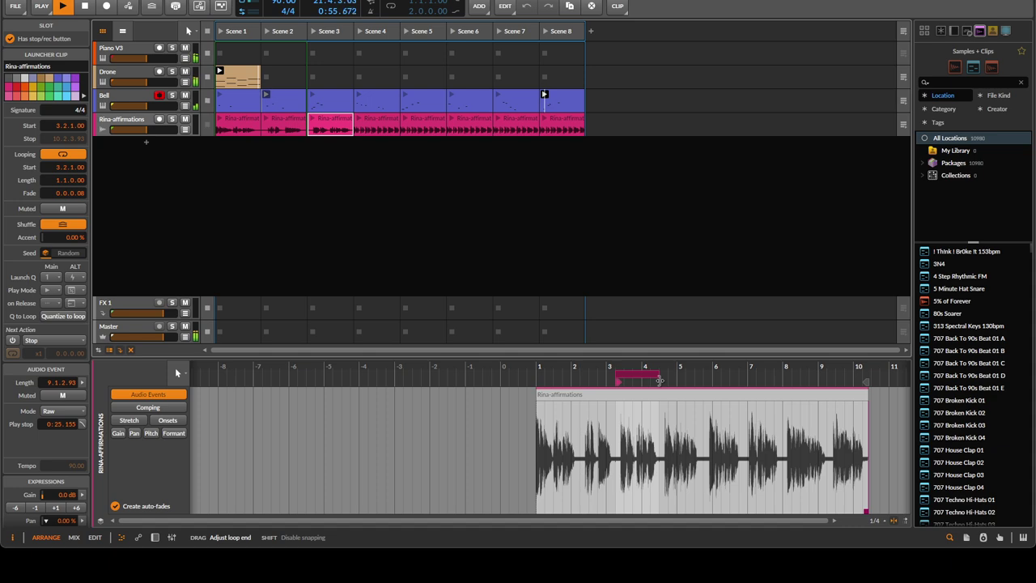
{"action": "left_click", "coordinate": [867, 382]}
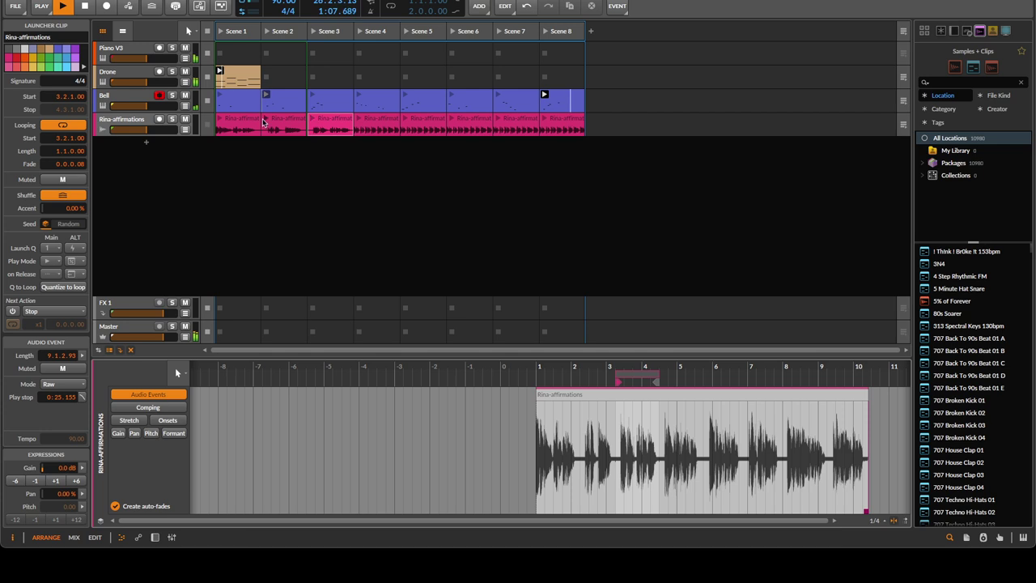
Turn off looping for all eight affirmations clips and check the Scene 1 to Scene 4 clips individually
{"action": "key", "text": "ctrl+a"}
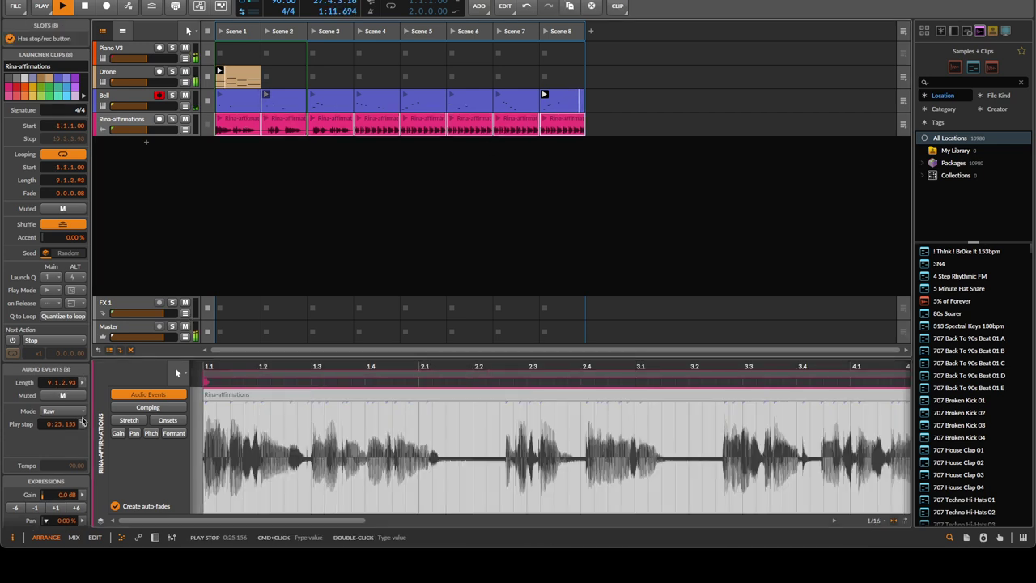
{"action": "left_click", "coordinate": [63, 155]}
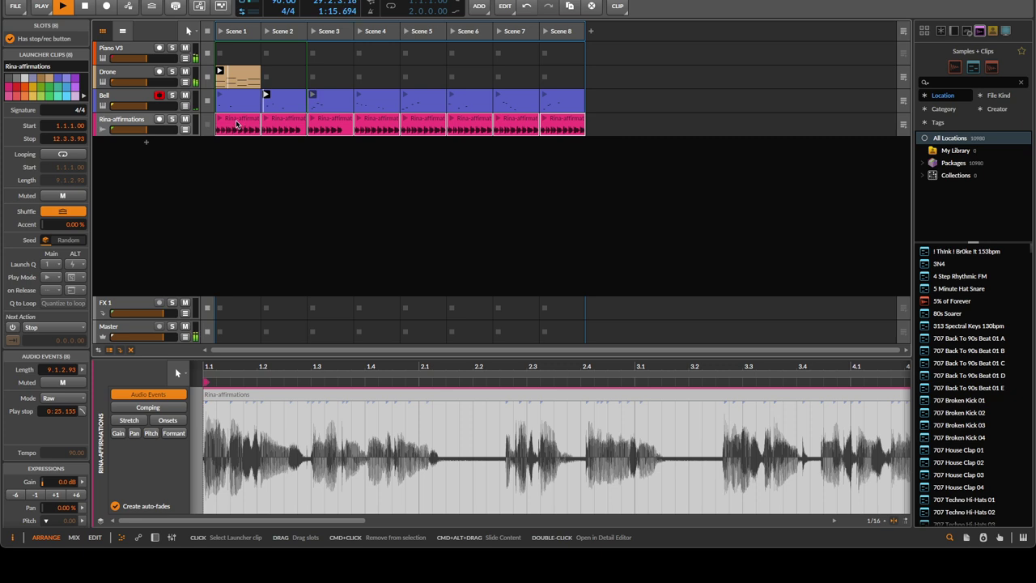
{"action": "left_click", "coordinate": [240, 120]}
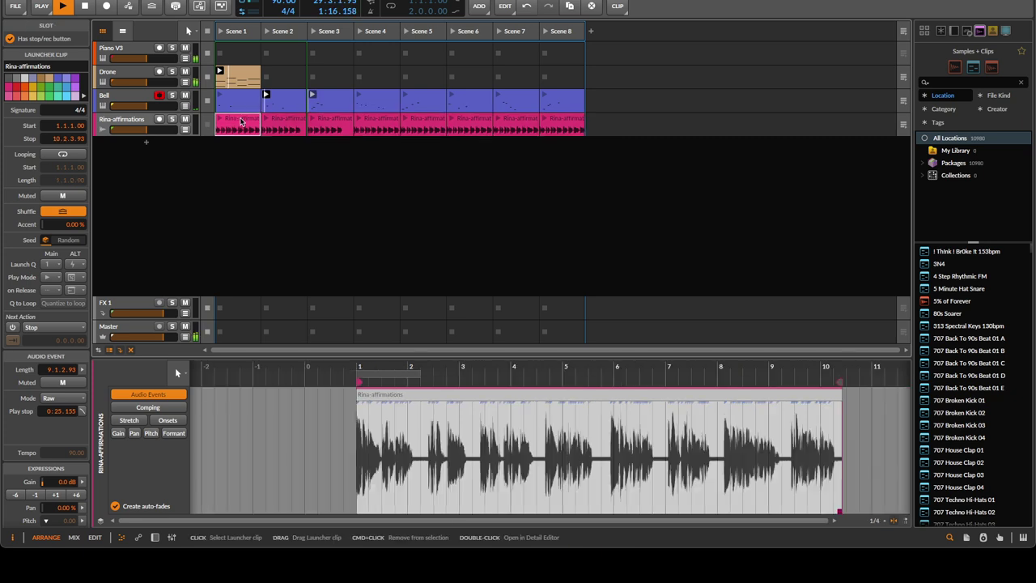
{"action": "left_click", "coordinate": [283, 123]}
{"action": "left_click", "coordinate": [343, 123]}
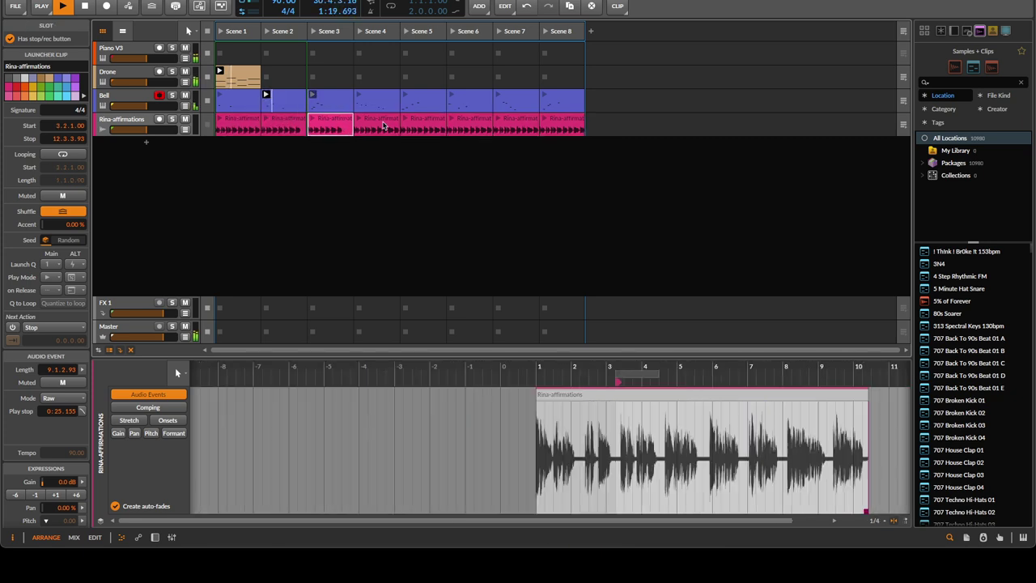
{"action": "left_click", "coordinate": [378, 123]}
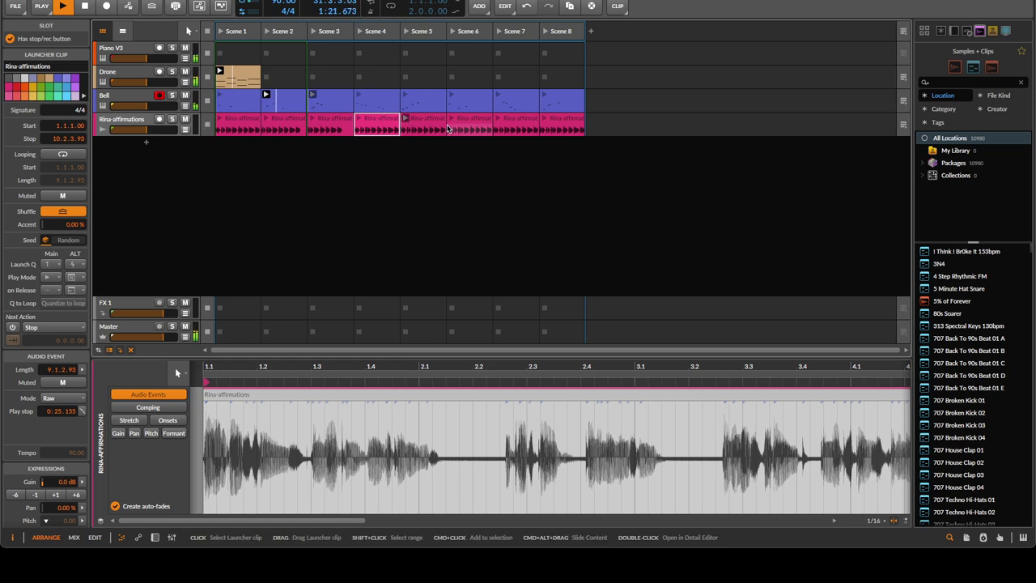
{"action": "left_click", "coordinate": [406, 119]}
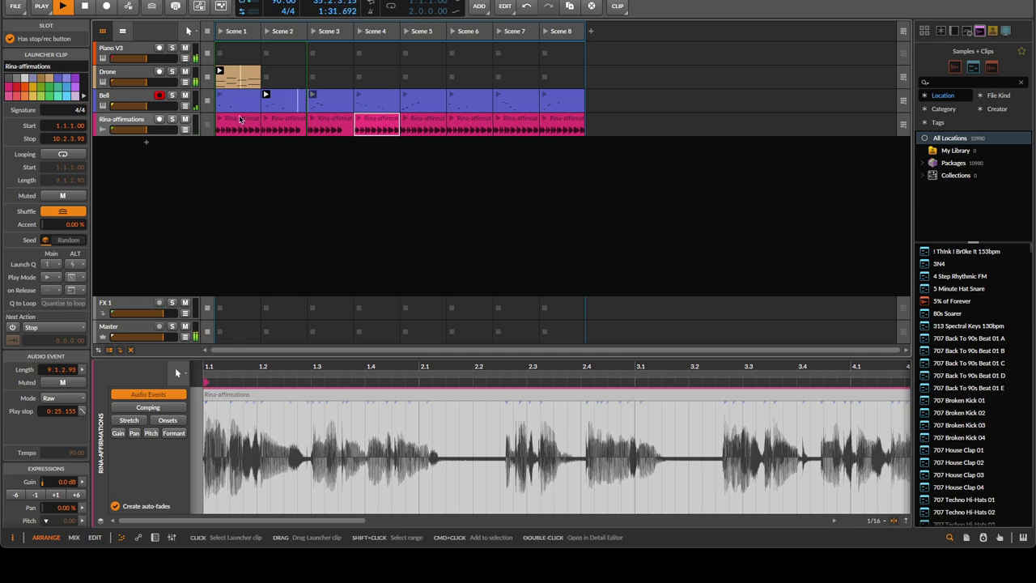
Set the Scene 1 affirmations clip's stop to 2.2.1.00 and crop its audio to that 1.1.0.00 range
{"action": "left_click", "coordinate": [241, 121]}
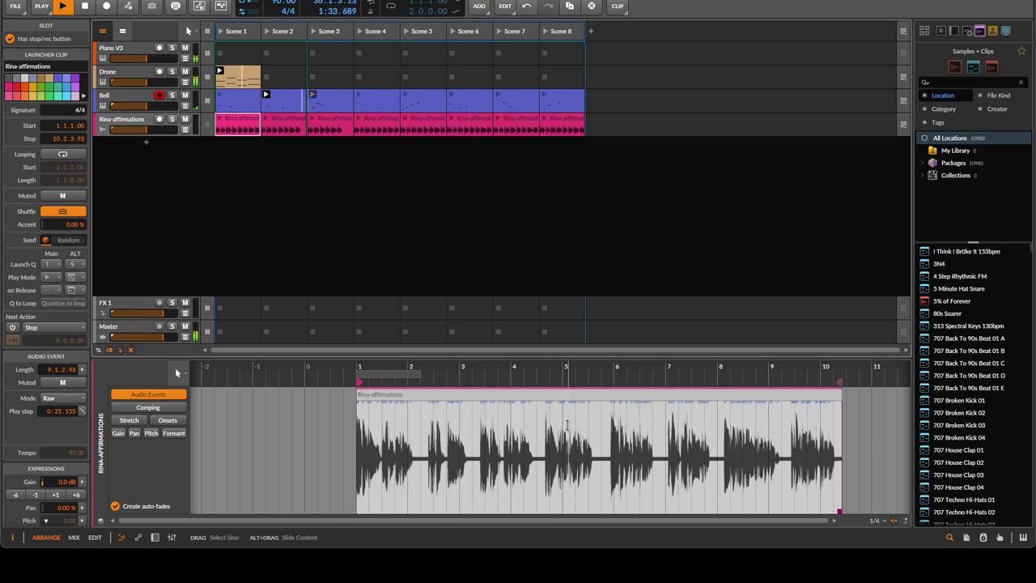
{"action": "left_click_drag", "start_coordinate": [839, 379], "coordinate": [416, 385]}
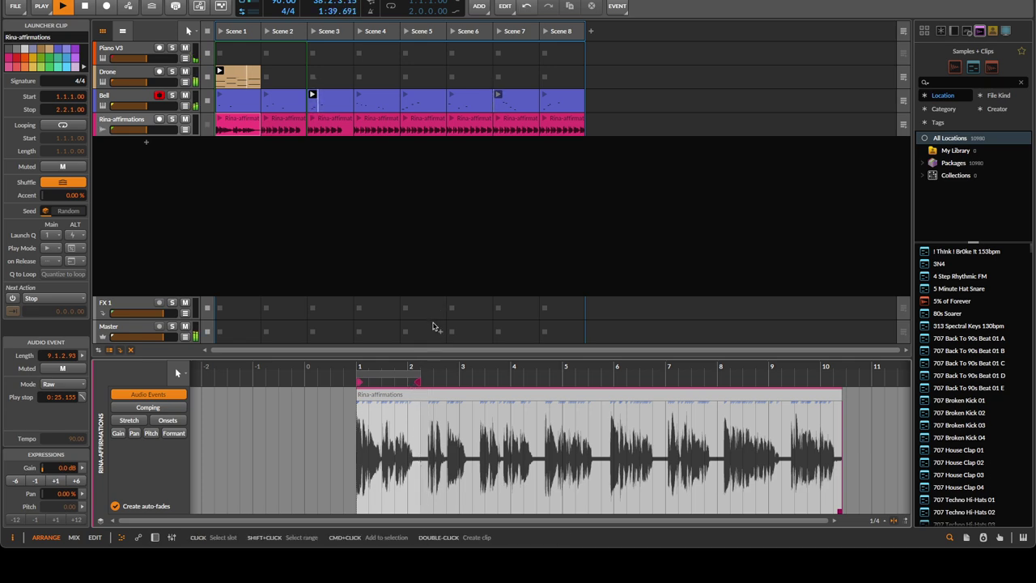
{"action": "left_click", "coordinate": [243, 121]}
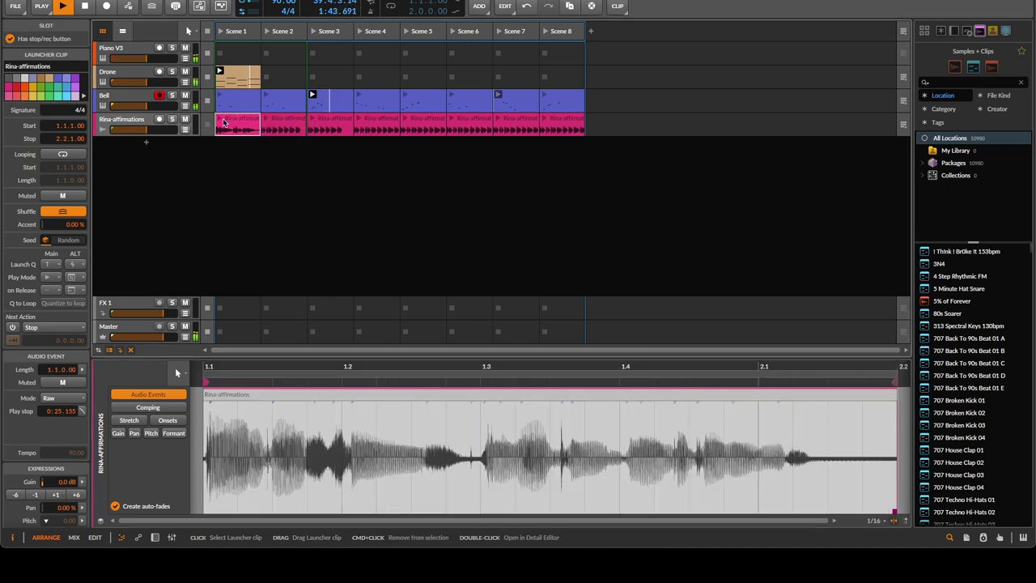
Audition the cropped Scene 1 affirmations clip and add a short fade-out at the end of its audio event
{"action": "left_click", "coordinate": [217, 120]}
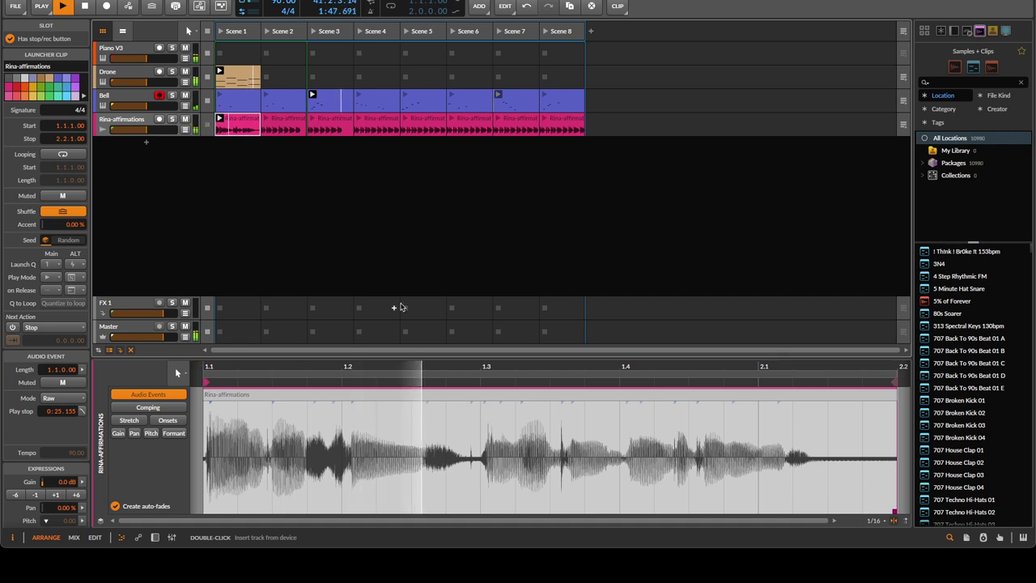
{"action": "scroll", "coordinate": [486, 405], "scroll_direction": "down", "scroll_amount": 6}
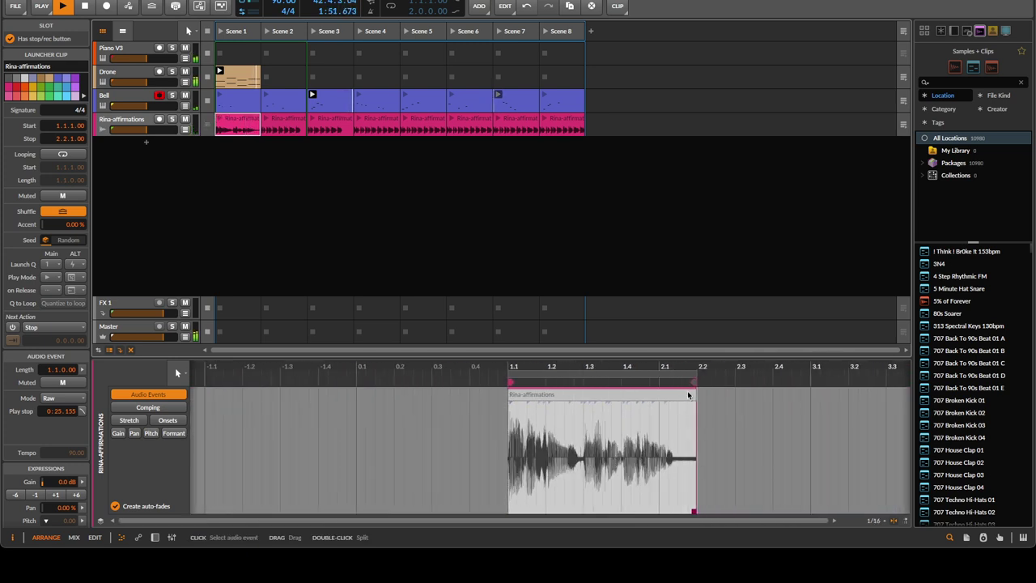
{"action": "left_click_drag", "start_coordinate": [695, 408], "coordinate": [669, 409]}
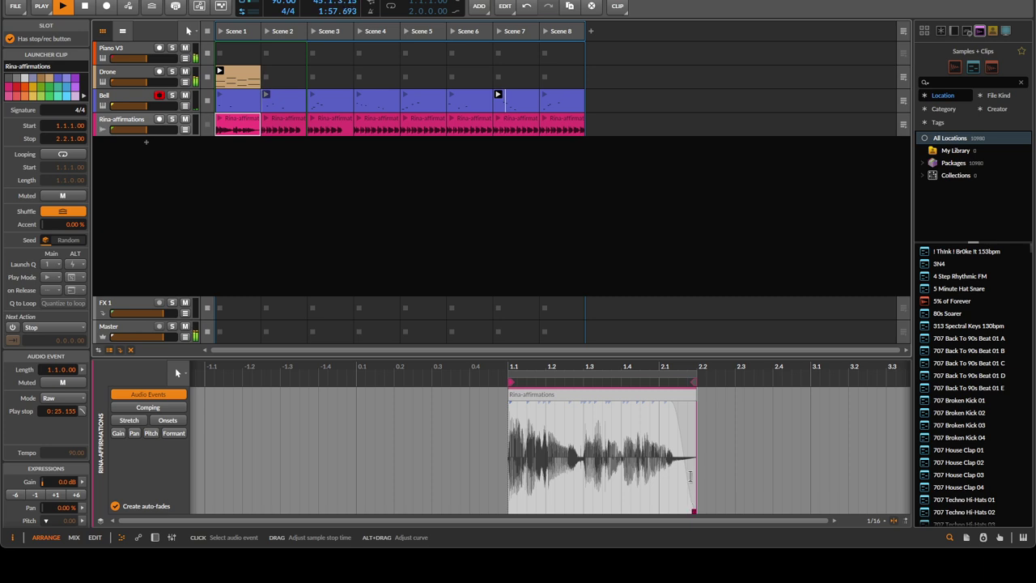
Set the Scene 2 affirmations clip's start to 2.2.3.00 and stop to 3.1.4.00, and crop its audio to that range
{"action": "left_click", "coordinate": [279, 126]}
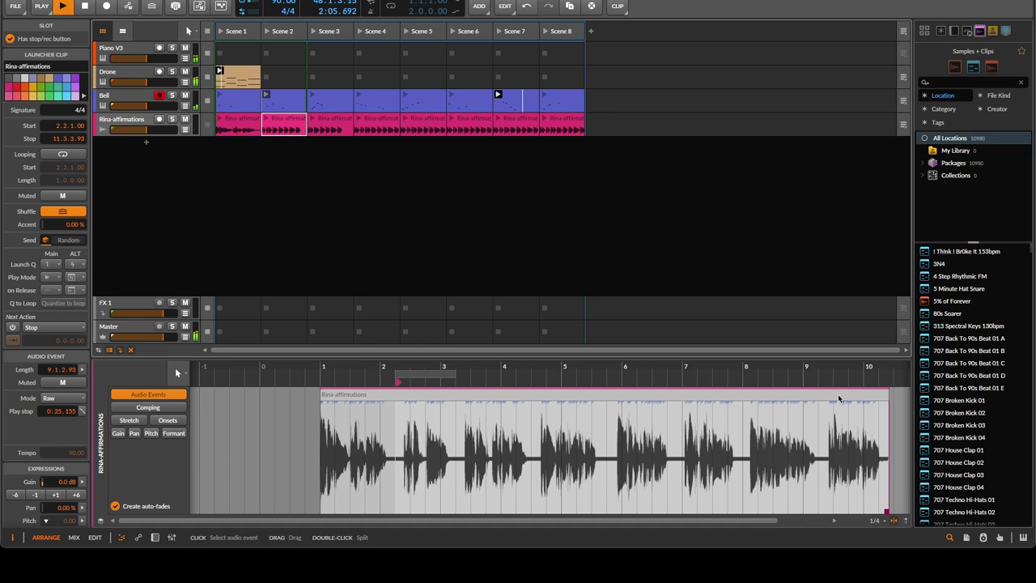
{"action": "scroll", "coordinate": [177, 372], "scroll_direction": "down", "scroll_amount": 3}
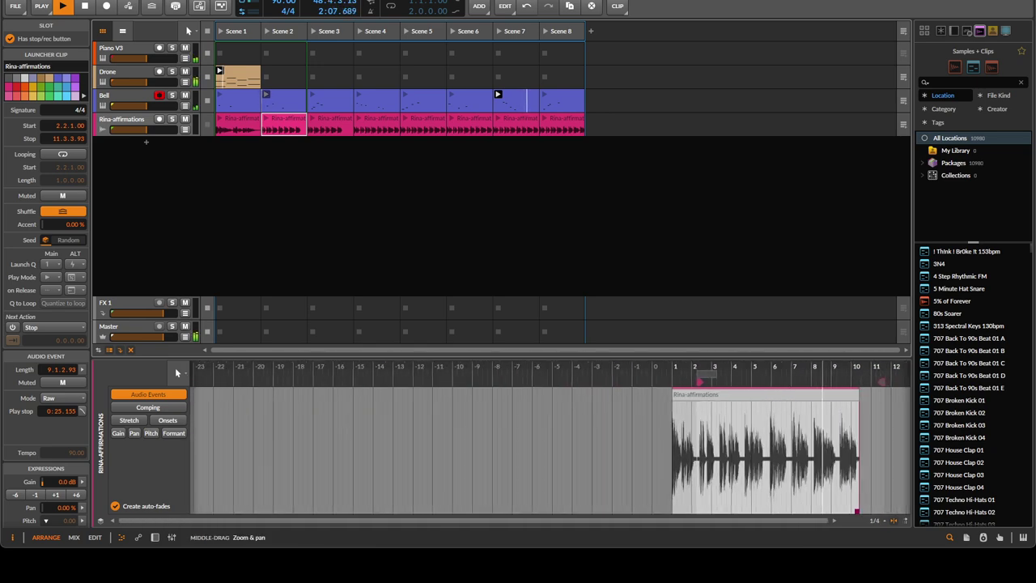
{"action": "scroll", "coordinate": [177, 373], "scroll_direction": "up", "scroll_amount": 2}
{"action": "scroll", "coordinate": [729, 454], "scroll_direction": "down", "scroll_amount": 2}
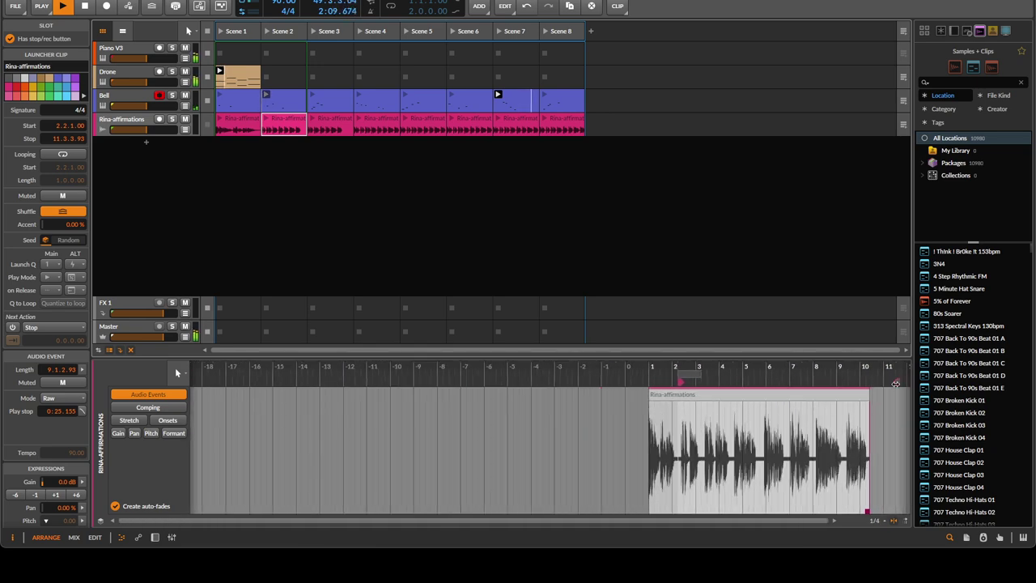
{"action": "left_click_drag", "start_coordinate": [895, 382], "coordinate": [698, 399]}
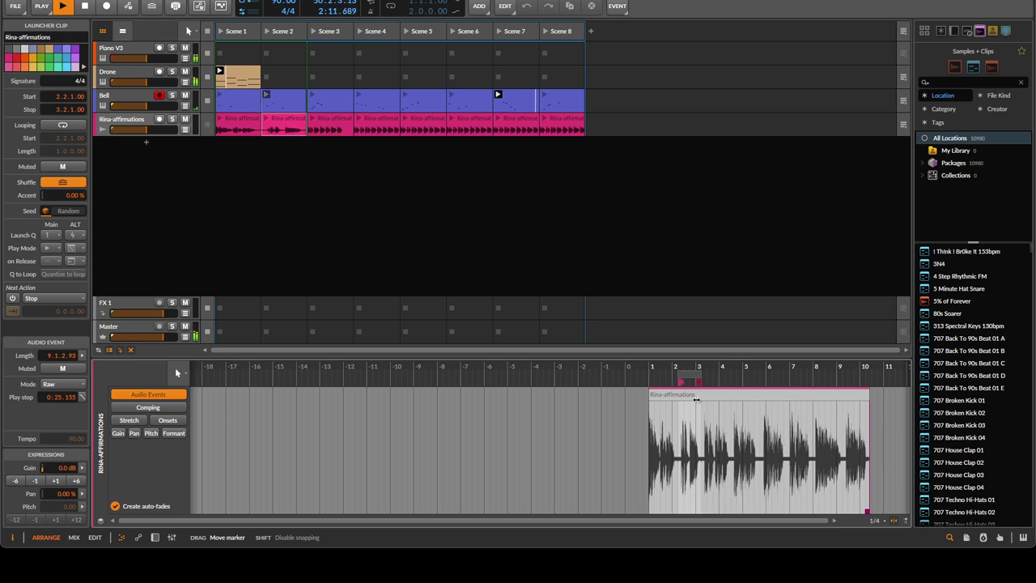
{"action": "scroll", "coordinate": [696, 399], "scroll_direction": "up", "scroll_amount": 5}
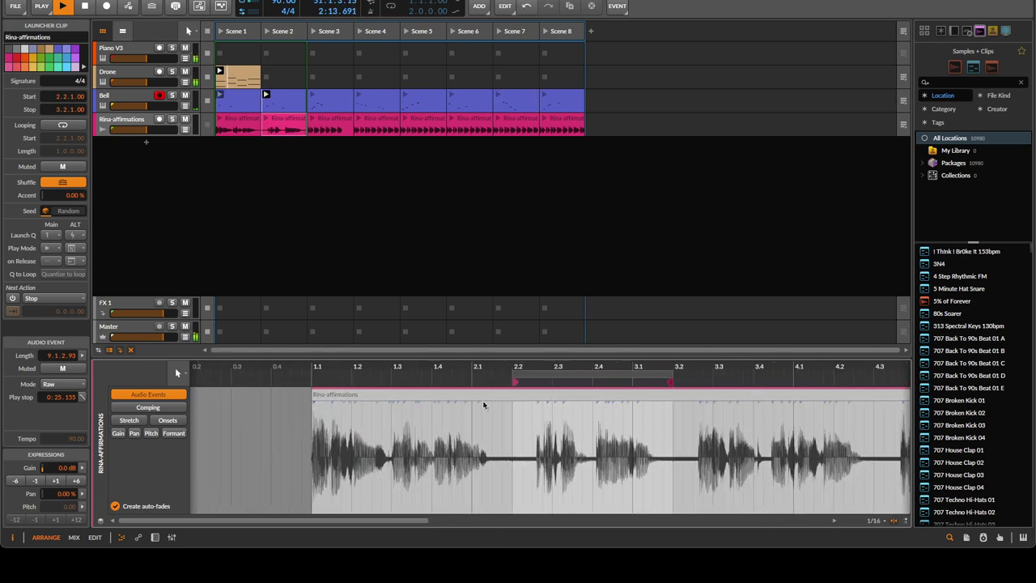
{"action": "left_click_drag", "start_coordinate": [517, 383], "coordinate": [525, 383]}
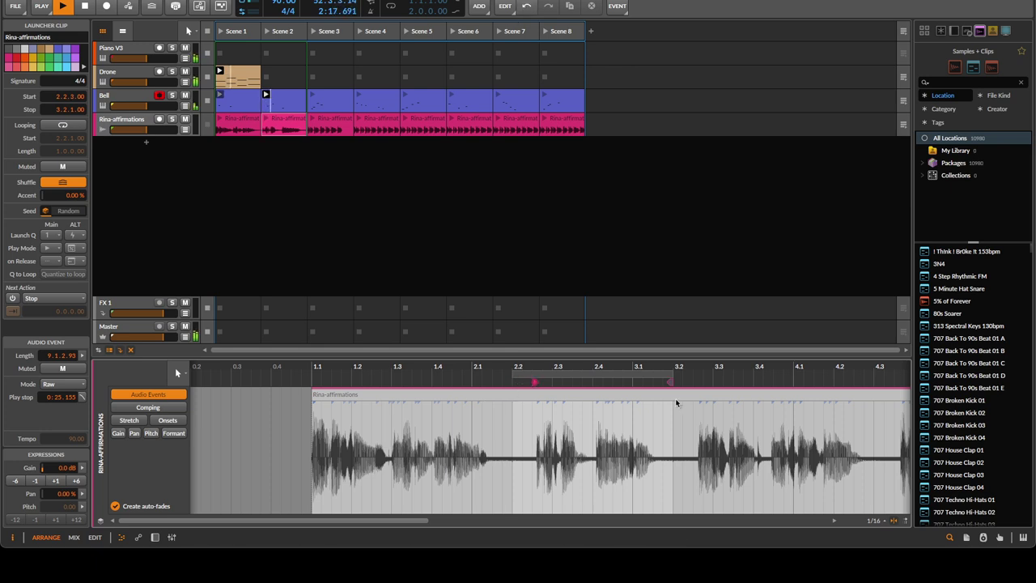
{"action": "left_click_drag", "start_coordinate": [670, 383], "coordinate": [661, 385]}
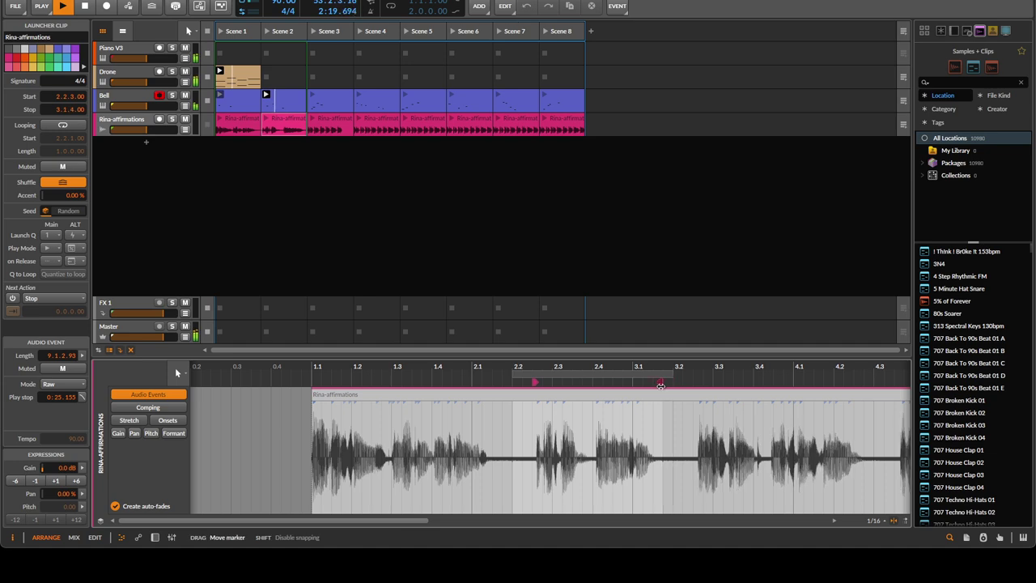
{"action": "left_click", "coordinate": [286, 124]}
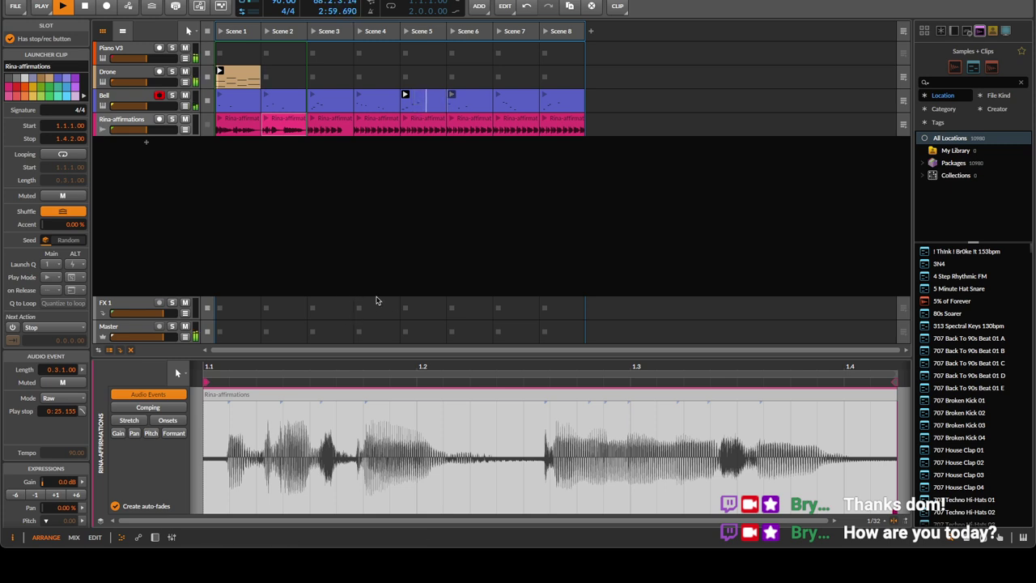
Set the Scene 3 affirmations clip's play start to 3.2.3.00 and stop to 4.3.1.00, around the third phrase
{"action": "left_click", "coordinate": [331, 125]}
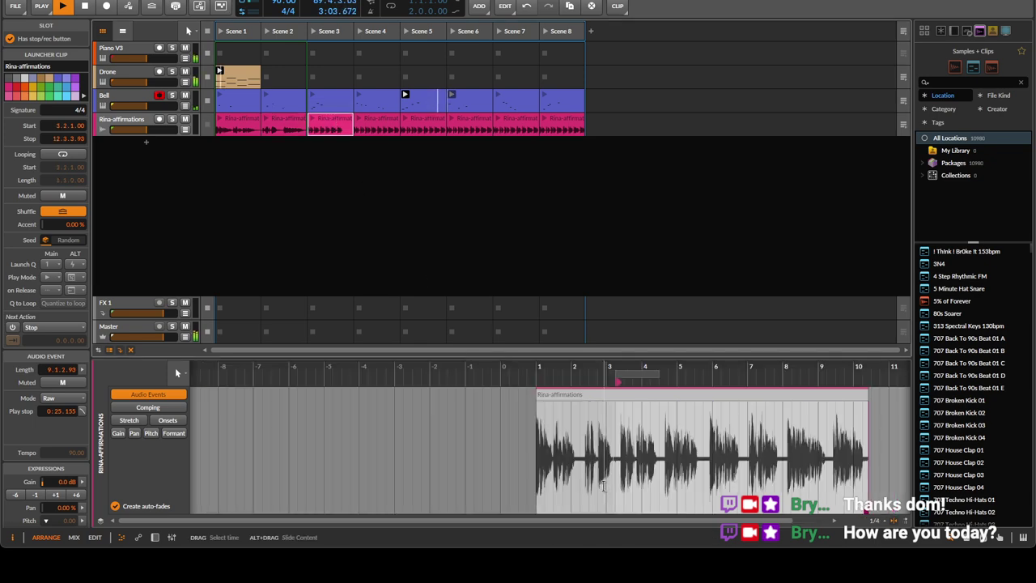
{"action": "scroll", "coordinate": [603, 485], "scroll_direction": "right", "scroll_amount": 4}
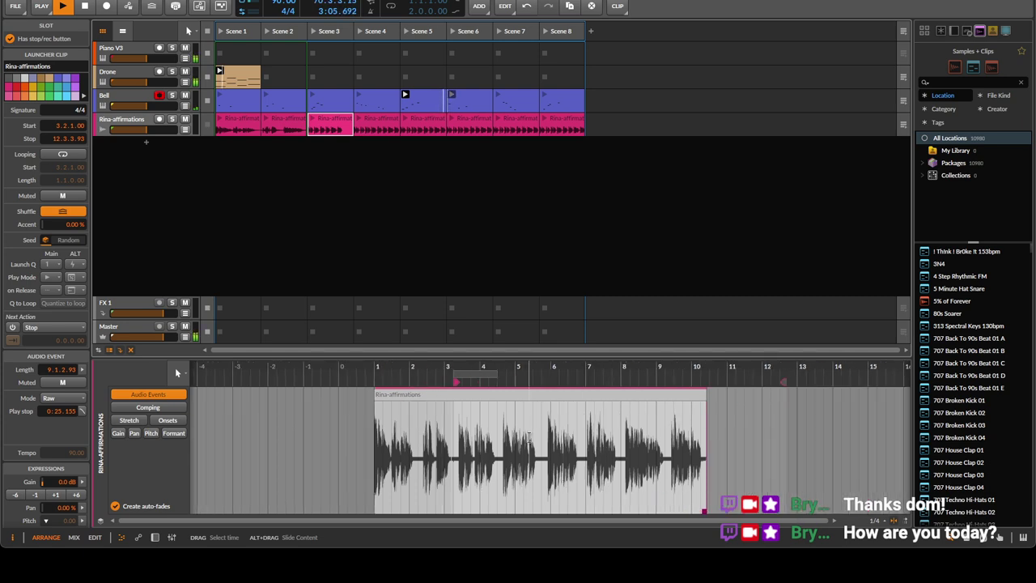
{"action": "mouse_move", "coordinate": [782, 382]}
{"action": "left_mouse_down"}
{"action": "mouse_move", "coordinate": [532, 382]}
{"action": "mouse_move", "coordinate": [496, 393]}
{"action": "left_mouse_up"}
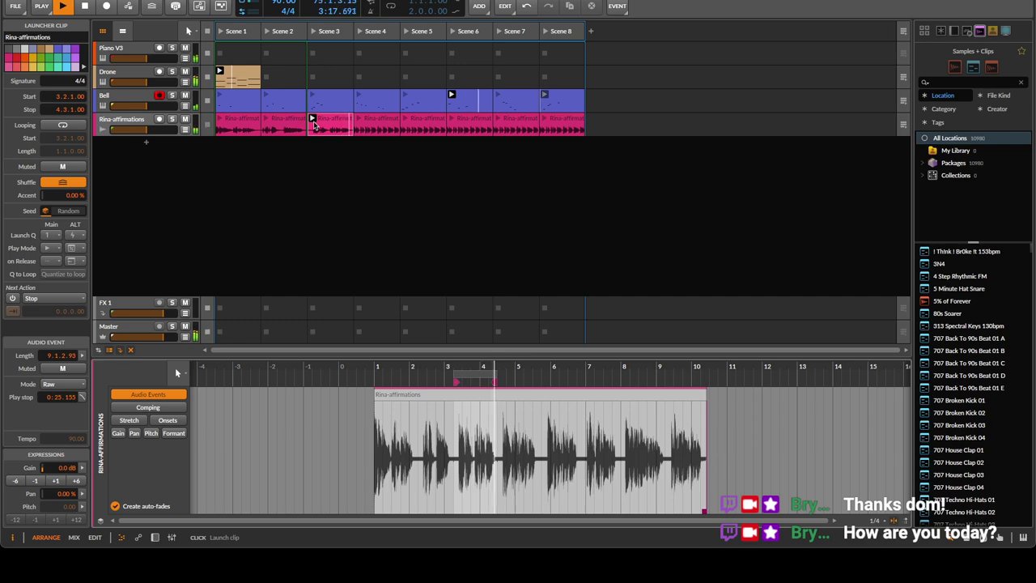
{"action": "scroll", "coordinate": [466, 445], "scroll_direction": "up", "scroll_amount": 10}
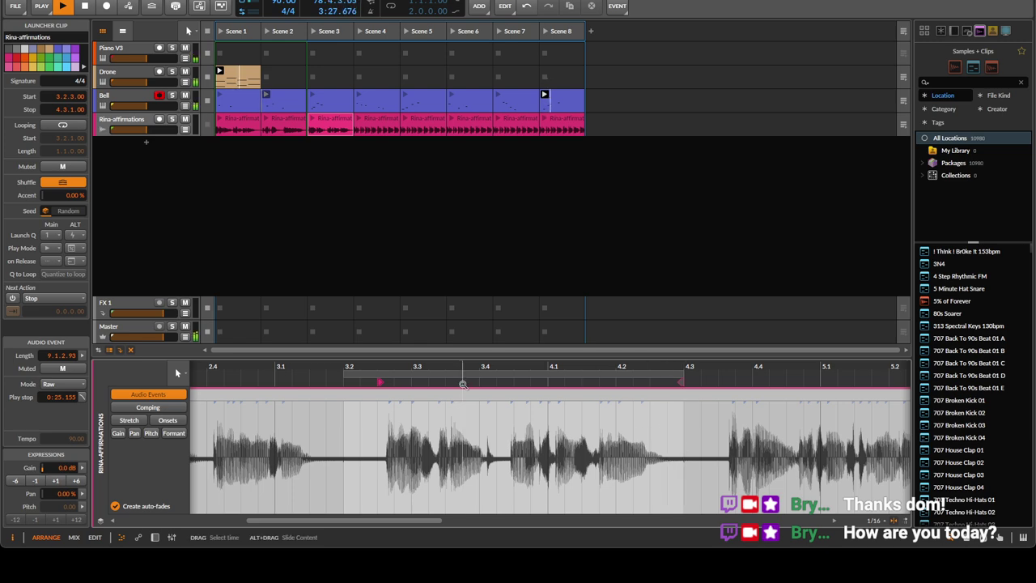
{"action": "left_click", "coordinate": [330, 126]}
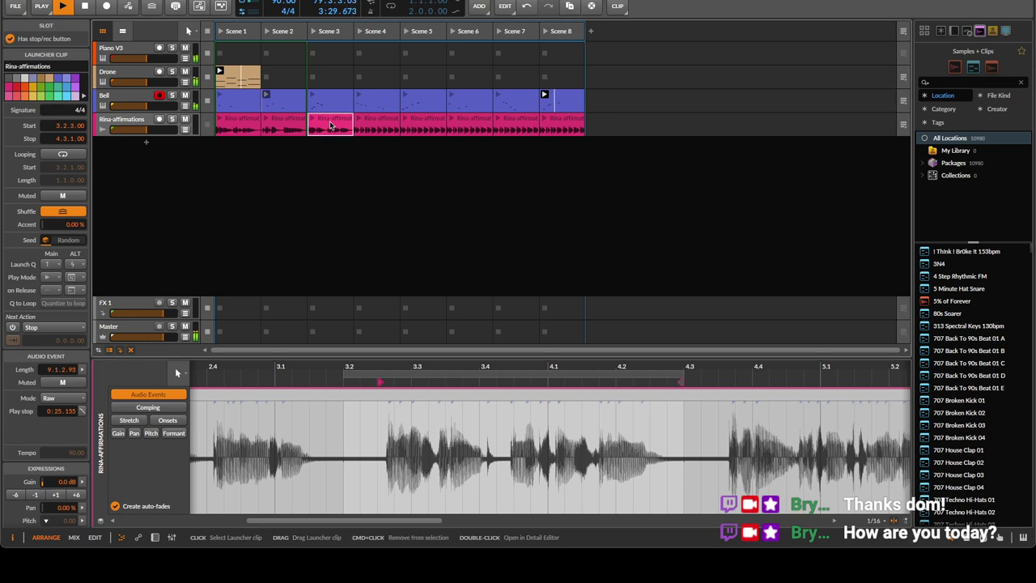
Set the Scene 4 affirmations clip's play start to 5.4.1.00 and stop to 6.4.1.00, roughly around its phrase
{"action": "left_click", "coordinate": [381, 126]}
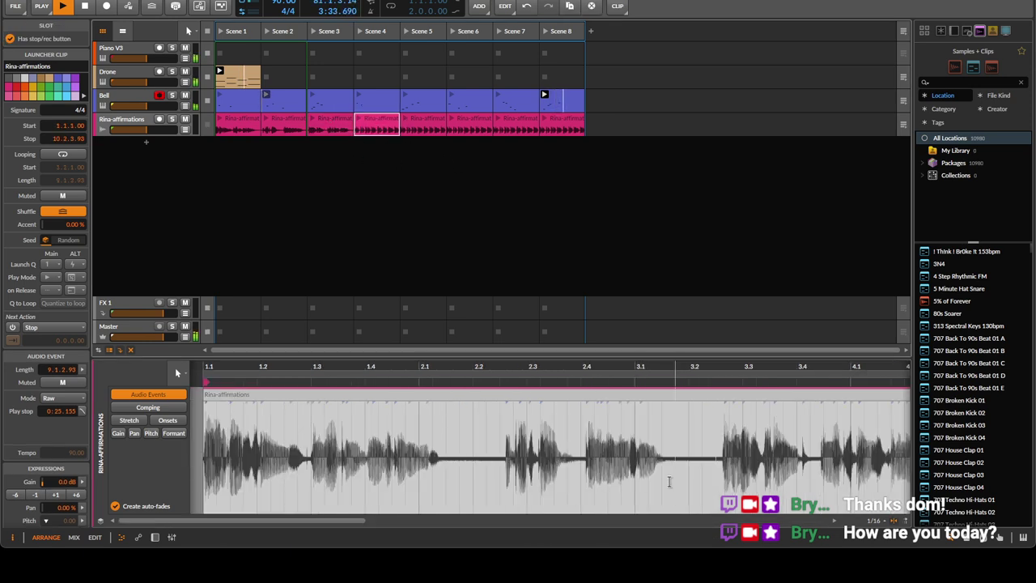
{"action": "scroll", "coordinate": [713, 449], "scroll_direction": "down", "scroll_amount": 3}
{"action": "scroll", "coordinate": [701, 454], "scroll_direction": "up", "scroll_amount": 2}
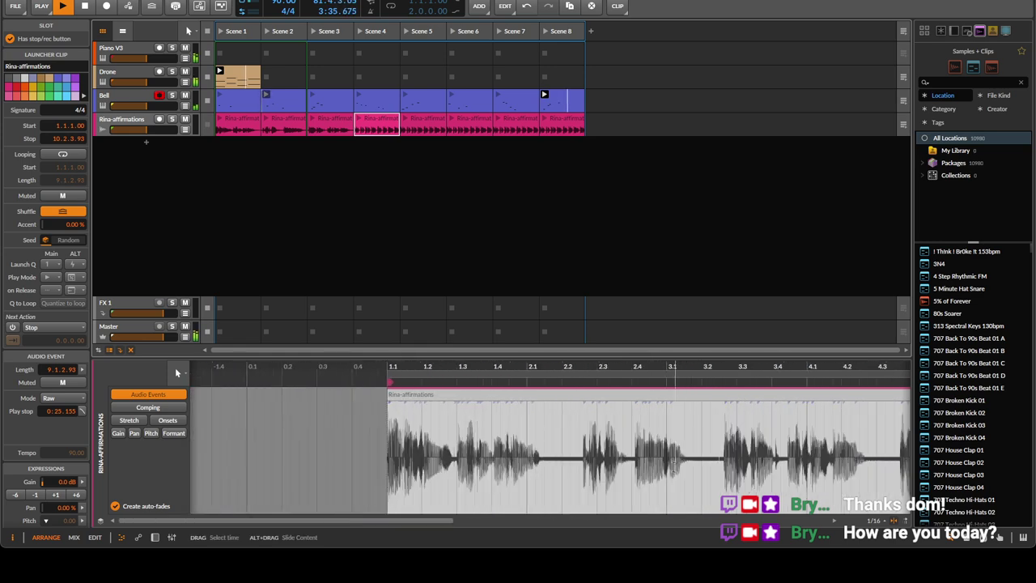
{"action": "scroll", "coordinate": [676, 462], "scroll_direction": "down", "scroll_amount": 4}
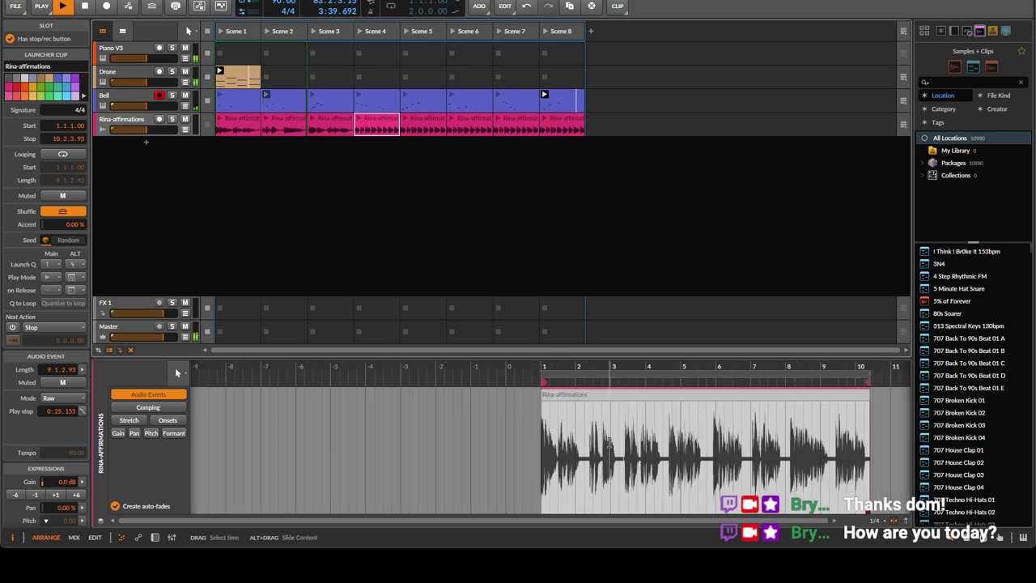
{"action": "left_click_drag", "start_coordinate": [542, 383], "coordinate": [620, 386]}
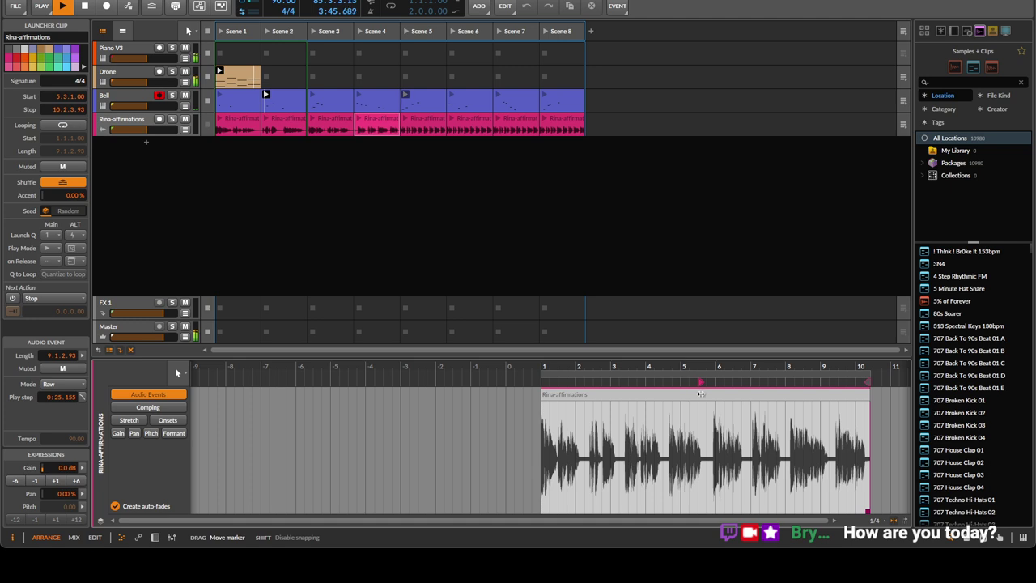
{"action": "left_click_drag", "start_coordinate": [701, 394], "coordinate": [710, 394]}
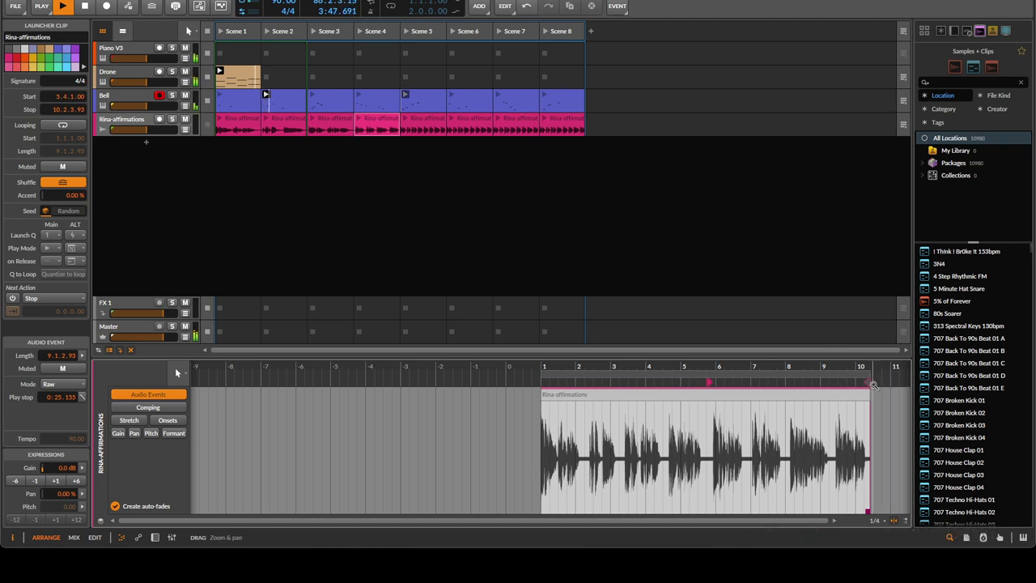
{"action": "left_click_drag", "start_coordinate": [871, 384], "coordinate": [739, 397]}
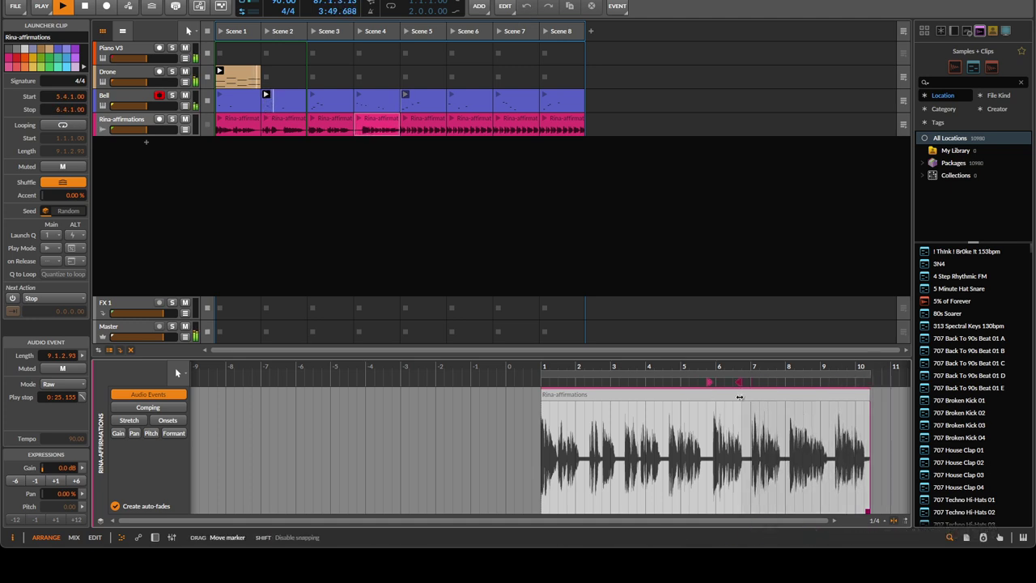
Refine the Scene 4 clip's start to 5.4.3.00 and stop to 6.4.2.00, audition it, and crop its audio to that range
{"action": "scroll", "coordinate": [671, 410], "scroll_direction": "up", "scroll_amount": 8}
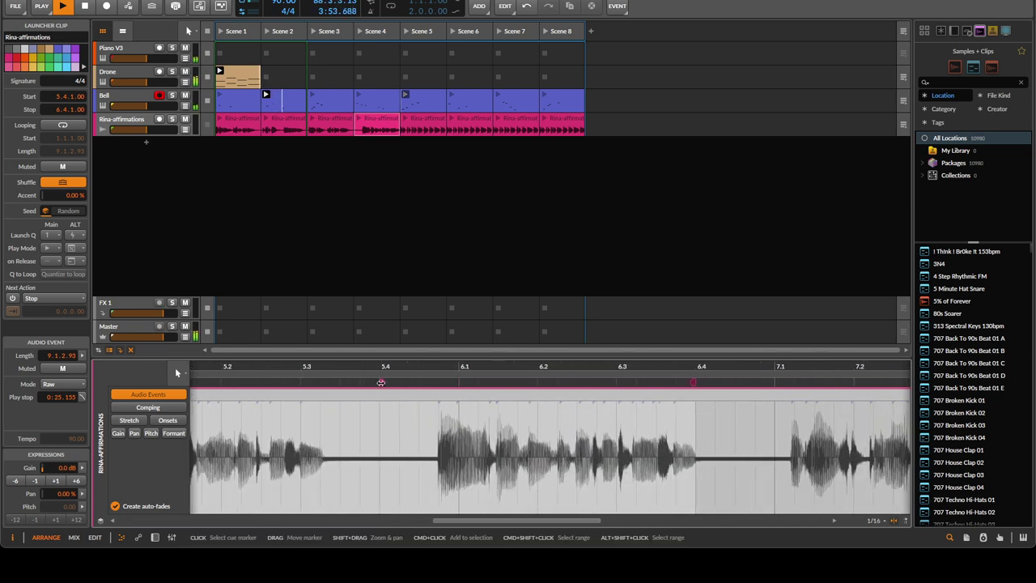
{"action": "left_click_drag", "start_coordinate": [384, 380], "coordinate": [421, 382]}
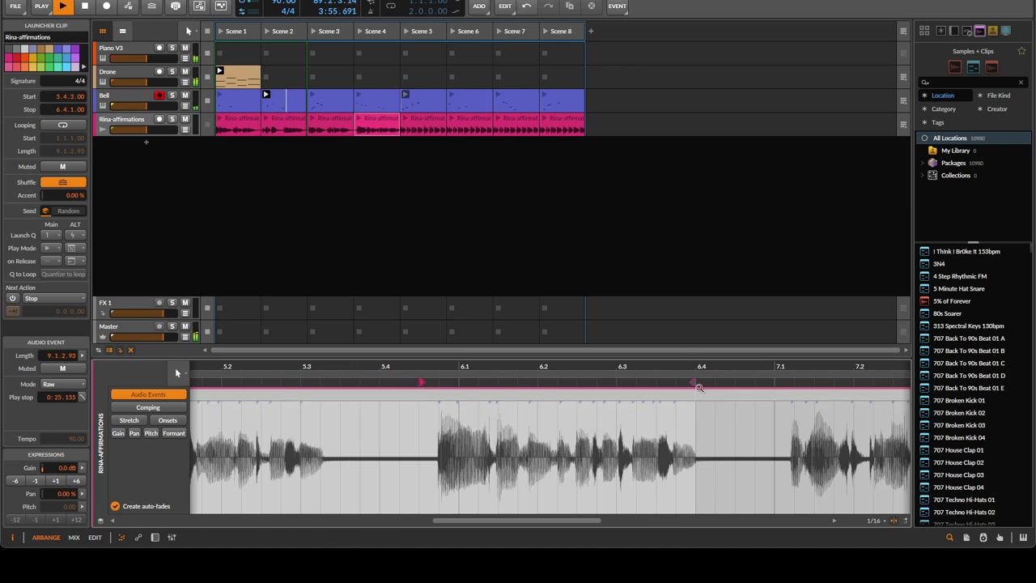
{"action": "left_click_drag", "start_coordinate": [690, 382], "coordinate": [711, 392]}
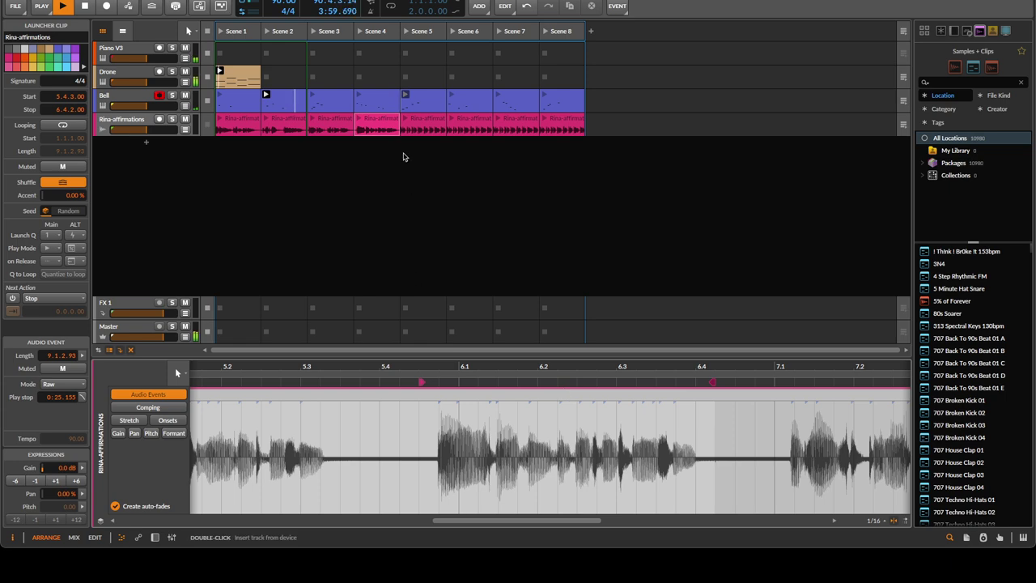
{"action": "left_click", "coordinate": [359, 120]}
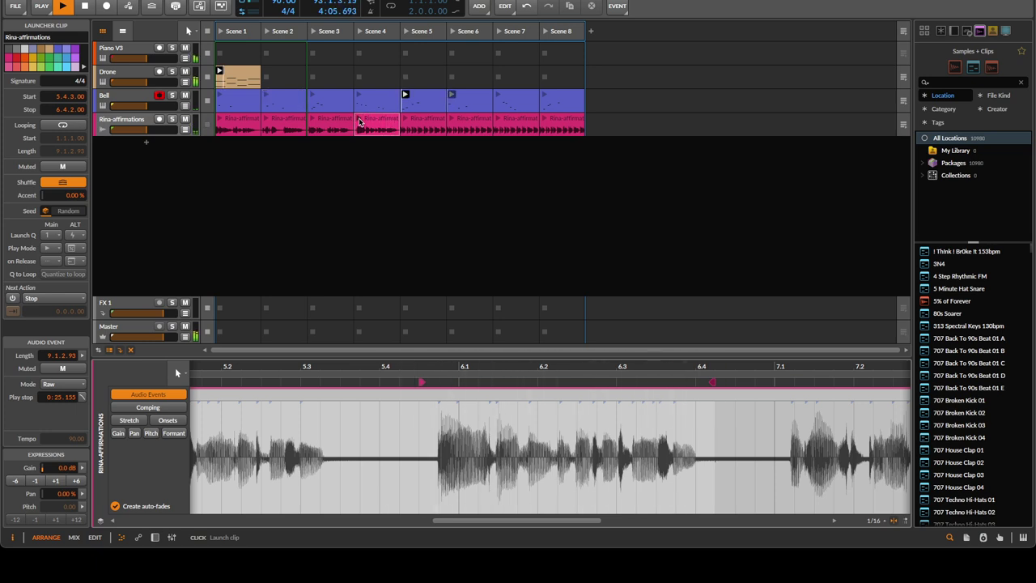
{"action": "left_click", "coordinate": [378, 124]}
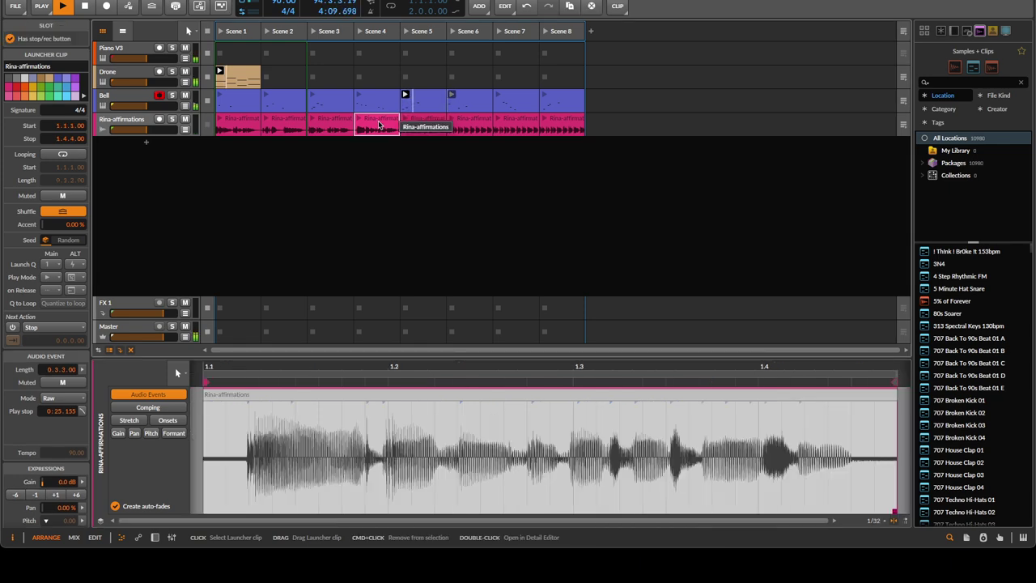
Set the Scene 5 affirmations clip's play start to 6.4.4.00 and stop to 8.1.1.00, around the phrase near bar 7
{"action": "left_click", "coordinate": [429, 123]}
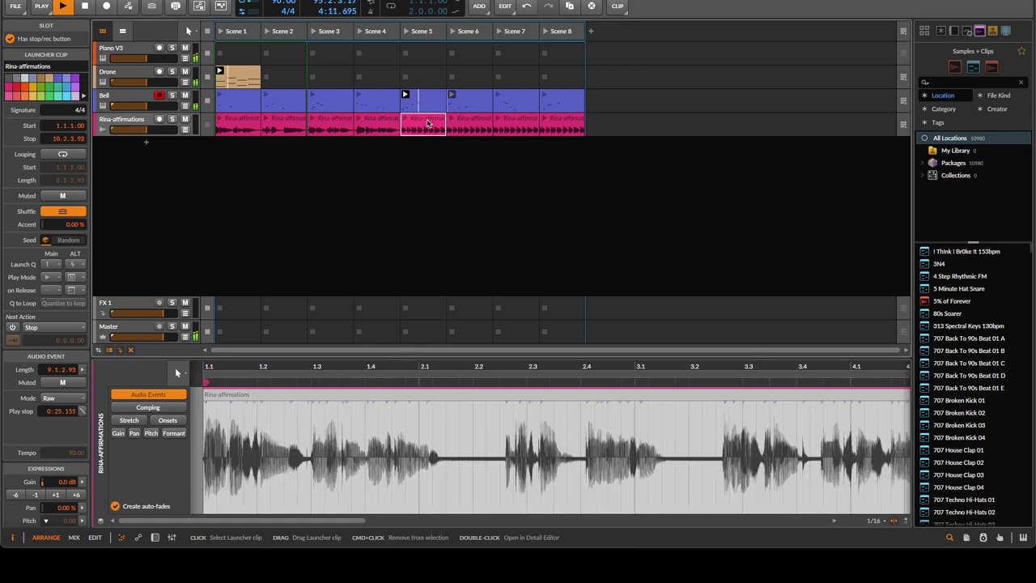
{"action": "scroll", "coordinate": [571, 463], "scroll_direction": "down", "scroll_amount": 5}
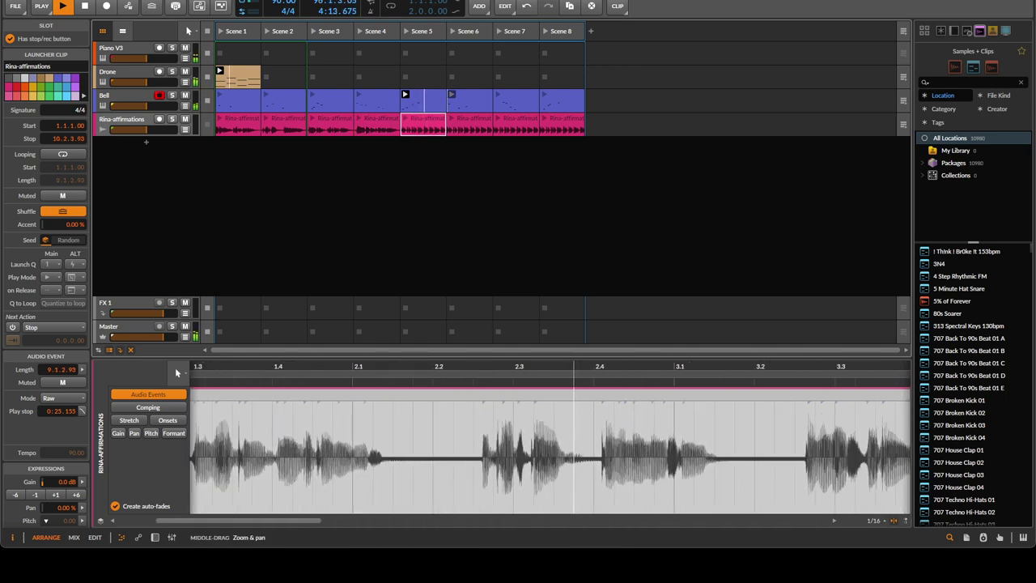
{"action": "scroll", "coordinate": [636, 437], "scroll_direction": "down", "scroll_amount": 2}
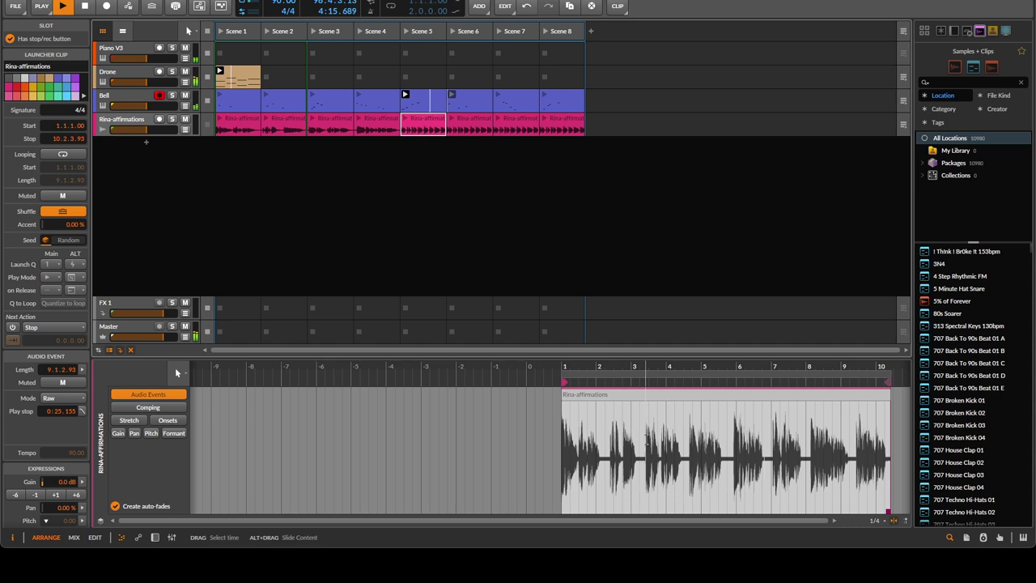
{"action": "scroll", "coordinate": [567, 421], "scroll_direction": "right", "scroll_amount": 4}
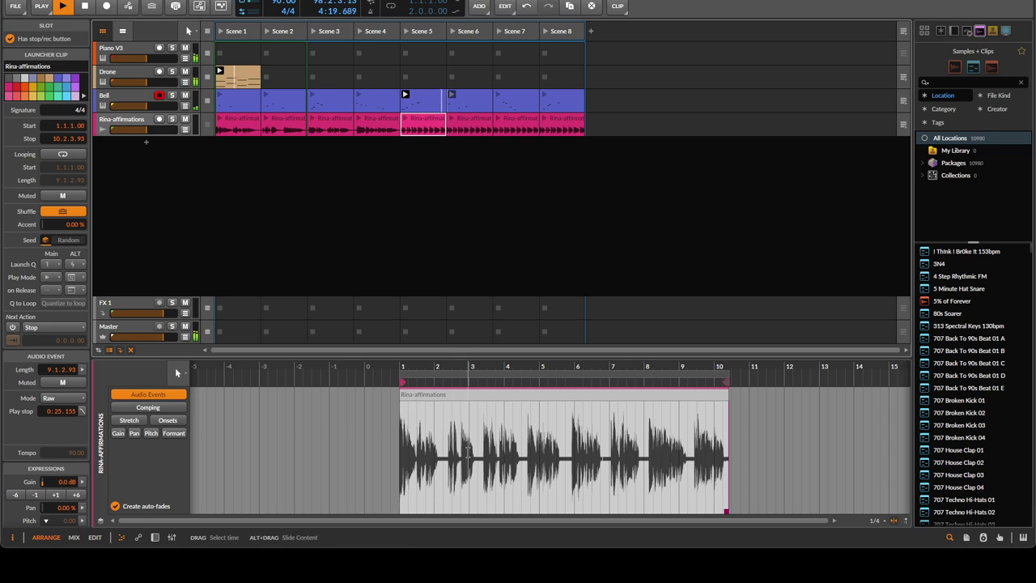
{"action": "left_click_drag", "start_coordinate": [400, 382], "coordinate": [440, 384]}
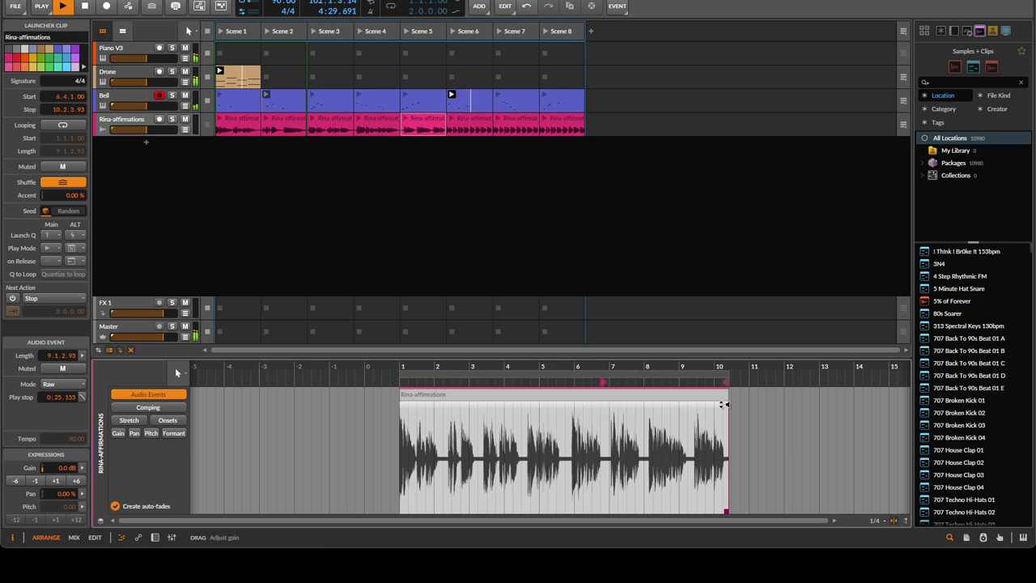
{"action": "mouse_move", "coordinate": [724, 384]}
{"action": "left_mouse_down"}
{"action": "mouse_move", "coordinate": [545, 402]}
{"action": "mouse_move", "coordinate": [578, 389]}
{"action": "left_mouse_up"}
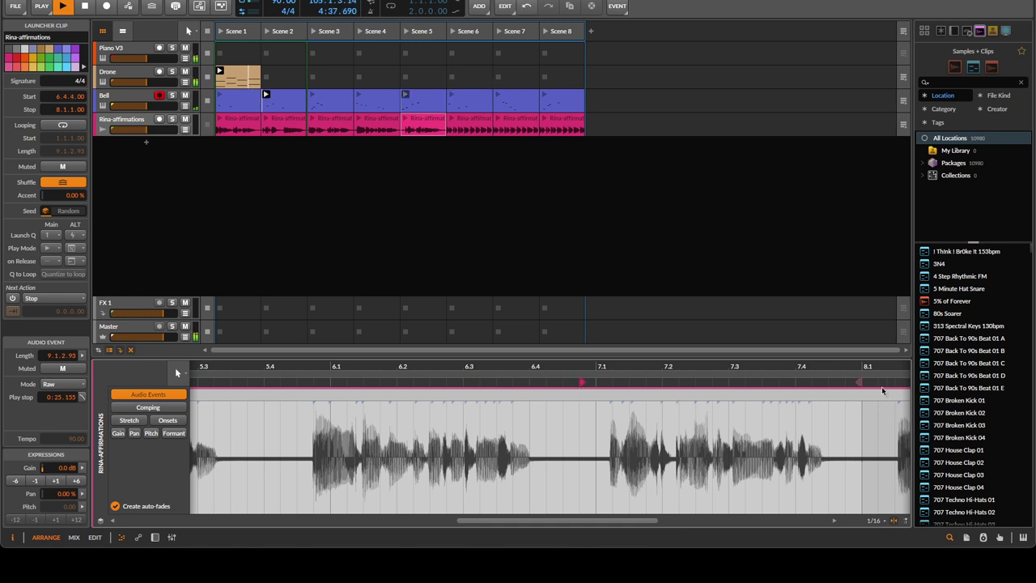
Tighten the Scene 5 clip's stop to 7.4.4.00 and start to 7.1.1.00, audition it, and crop its audio to that range
{"action": "left_click_drag", "start_coordinate": [859, 383], "coordinate": [846, 384]}
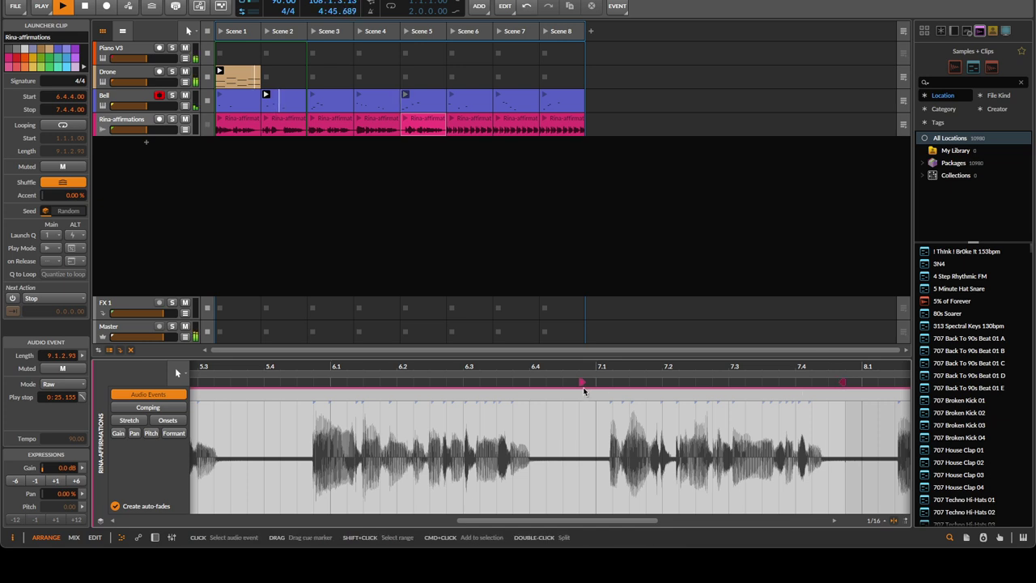
{"action": "left_click_drag", "start_coordinate": [583, 390], "coordinate": [600, 387]}
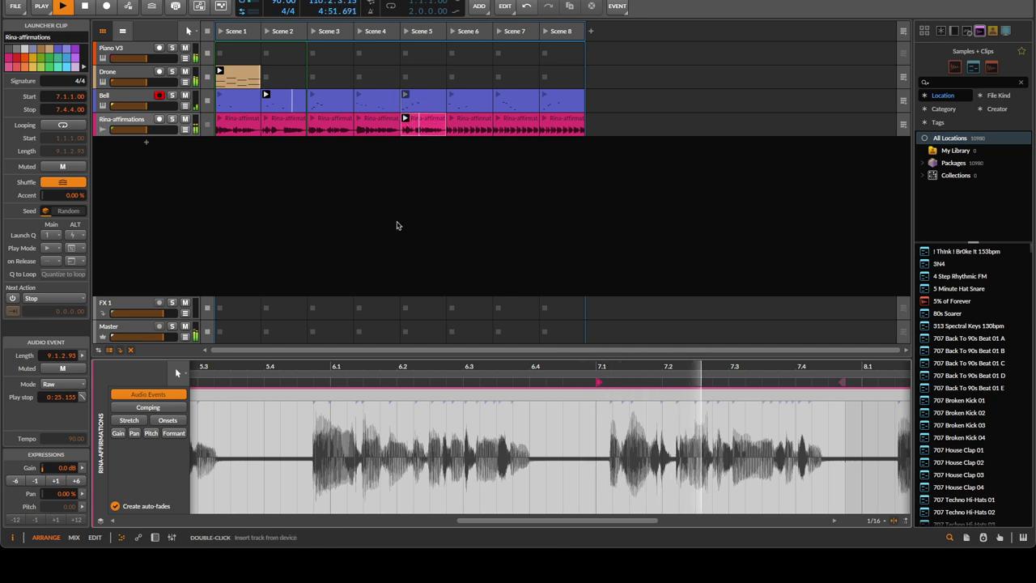
{"action": "left_click", "coordinate": [416, 124]}
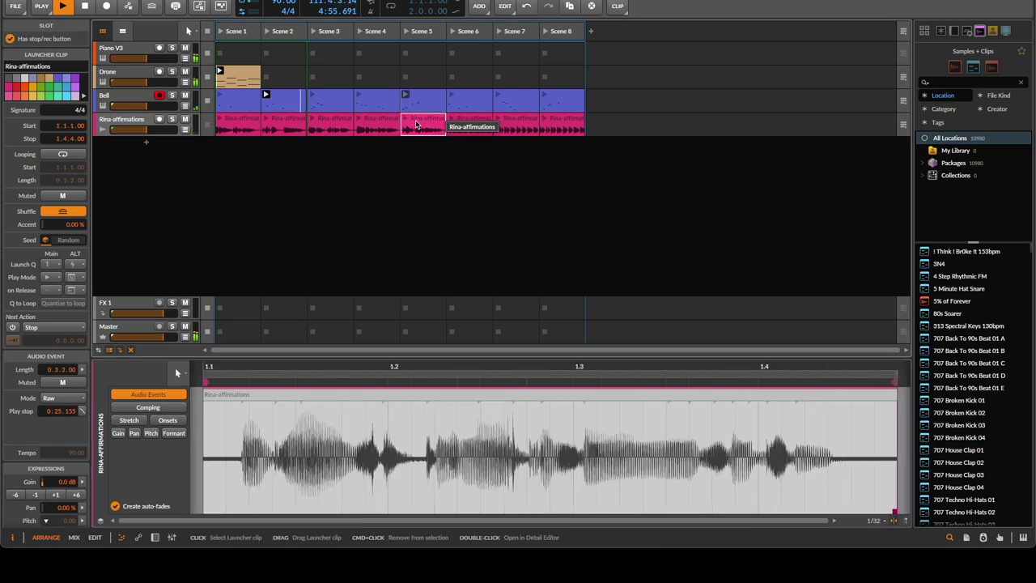
Move the cropped Scene 5 clip's start to 1.1.1.50, crop off the leading silence, and audition the clip
{"action": "left_click_drag", "start_coordinate": [206, 383], "coordinate": [229, 384]}
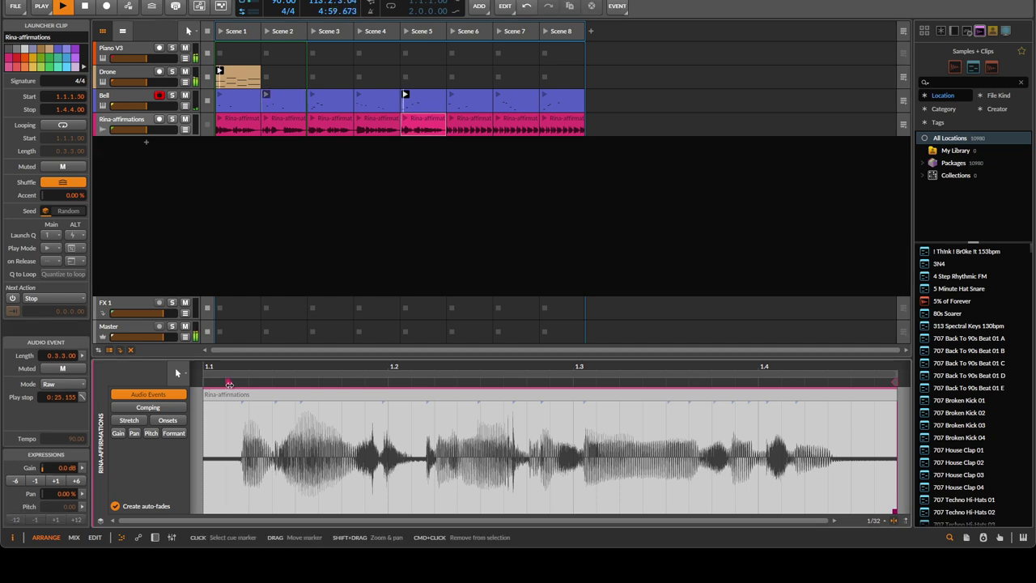
{"action": "left_click", "coordinate": [418, 120]}
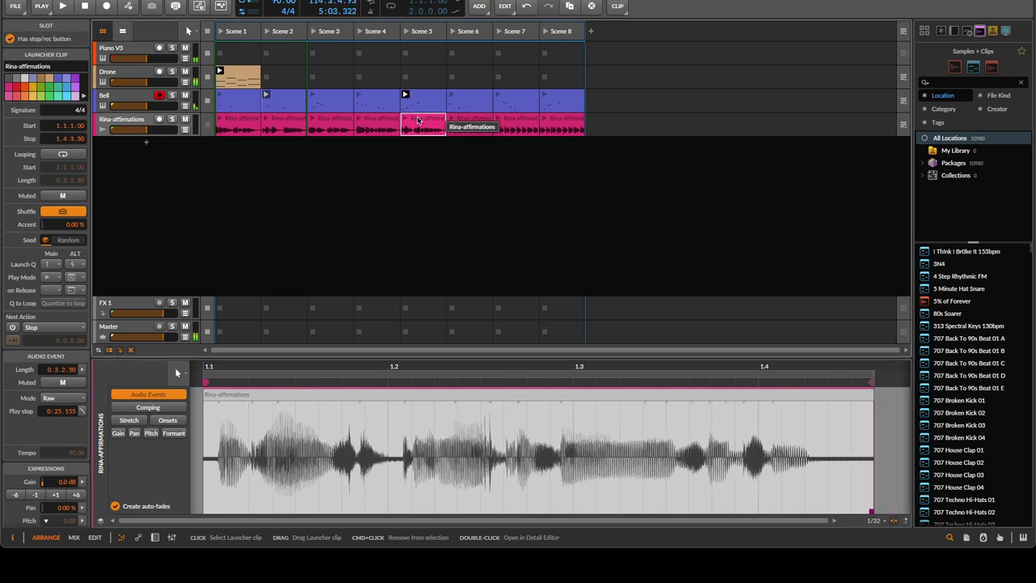
{"action": "left_click", "coordinate": [405, 120]}
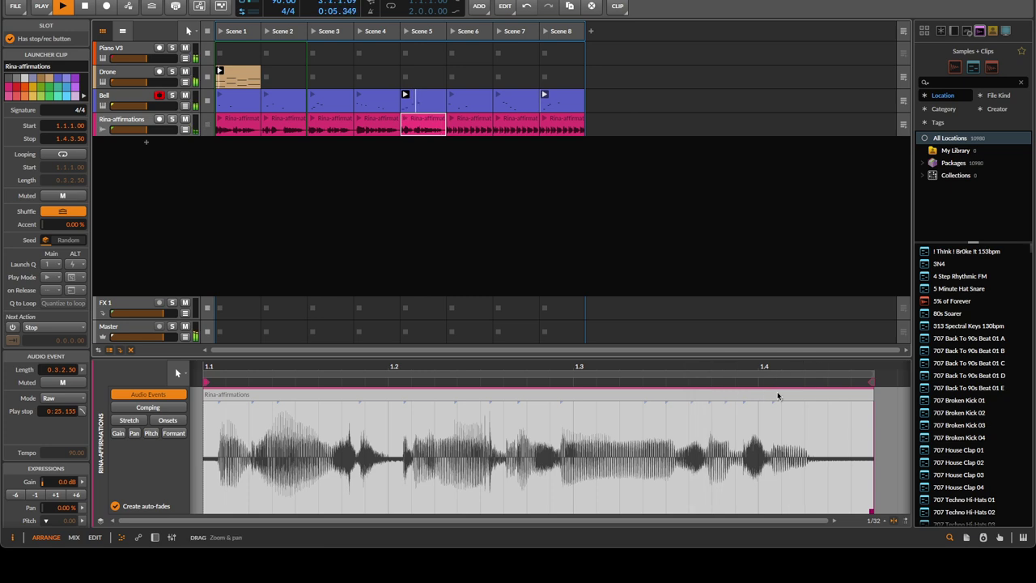
Set the Scene 6 affirmations clip's play start to 8.1.3.00 and stop to 9.2.1.00, and audition it
{"action": "left_click", "coordinate": [464, 126]}
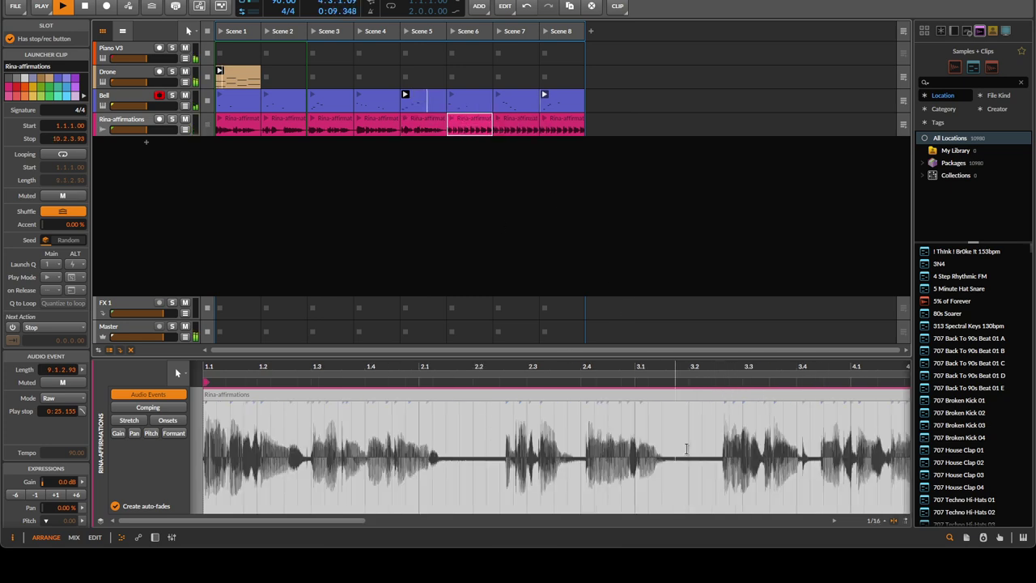
{"action": "scroll", "coordinate": [178, 372], "scroll_direction": "down", "scroll_amount": 5}
{"action": "scroll", "coordinate": [739, 412], "scroll_direction": "down", "scroll_amount": 3}
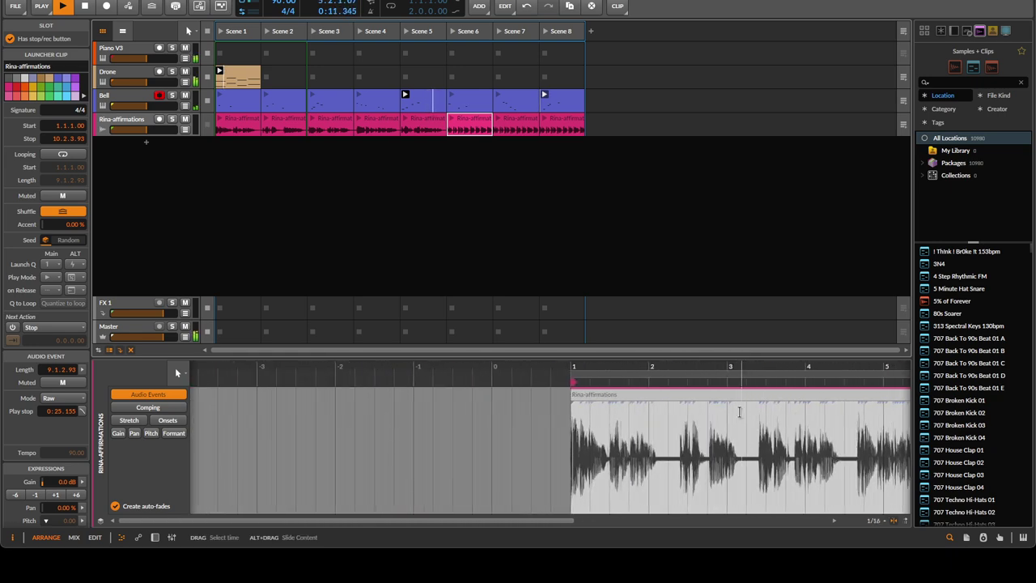
{"action": "scroll", "coordinate": [737, 408], "scroll_direction": "right", "scroll_amount": 5}
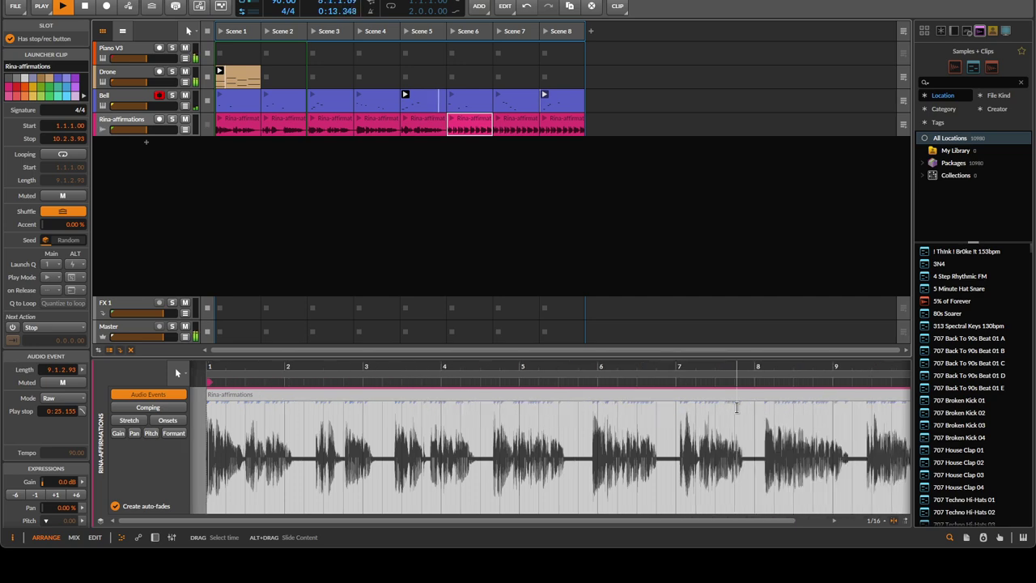
{"action": "scroll", "coordinate": [713, 438], "scroll_direction": "down", "scroll_amount": 5}
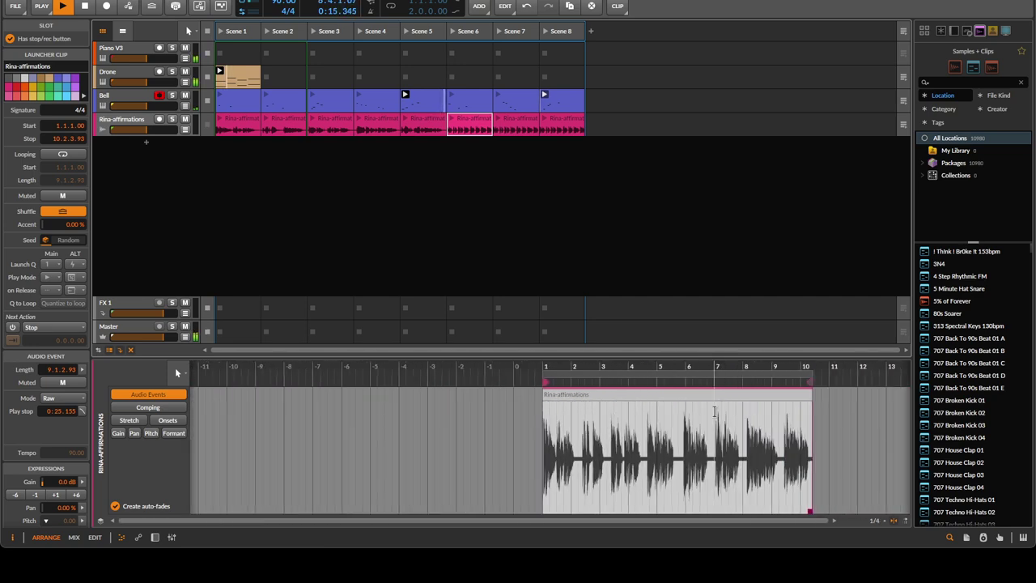
{"action": "left_click", "coordinate": [545, 381]}
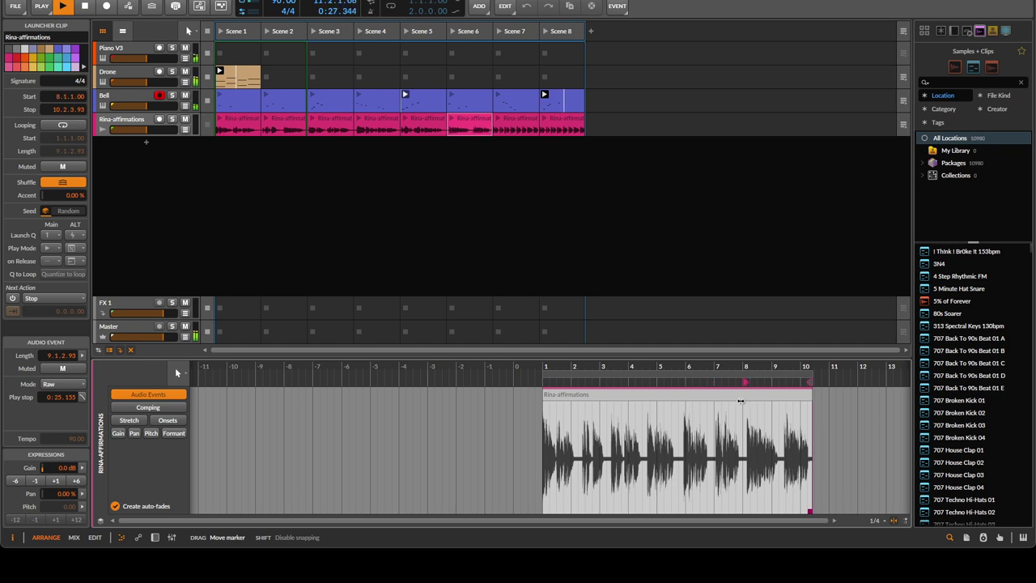
{"action": "mouse_move", "coordinate": [808, 382]}
{"action": "left_mouse_down"}
{"action": "mouse_move", "coordinate": [476, 385]}
{"action": "mouse_move", "coordinate": [557, 393]}
{"action": "left_mouse_up"}
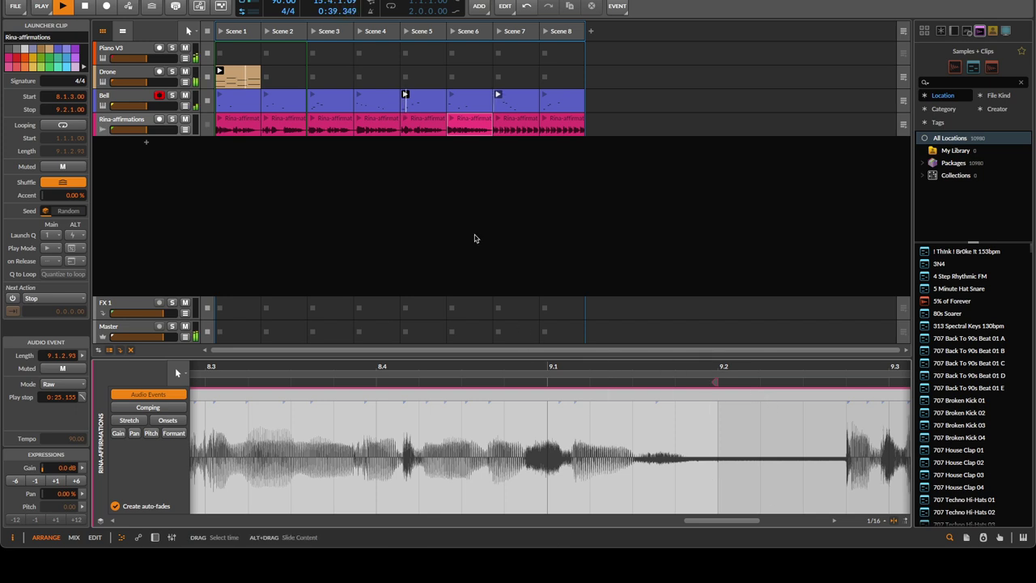
{"action": "left_click", "coordinate": [452, 120]}
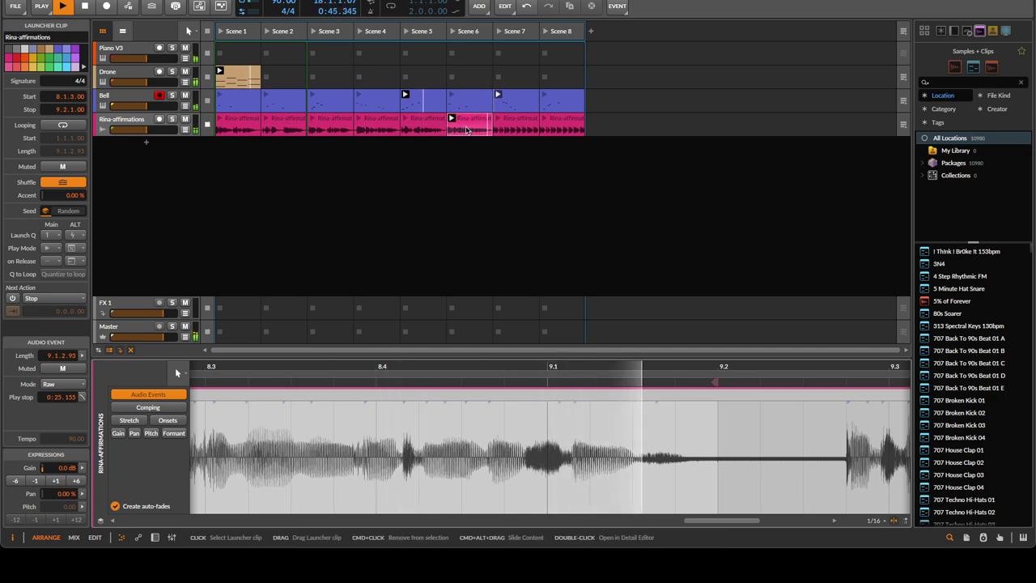
Move the Scene 6 clip's start back to 7.1.1.00 to include the preceding phrase, audition it, and stop playback
{"action": "scroll", "coordinate": [648, 381], "scroll_direction": "down", "scroll_amount": 5}
{"action": "scroll", "coordinate": [648, 381], "scroll_direction": "down", "scroll_amount": 2}
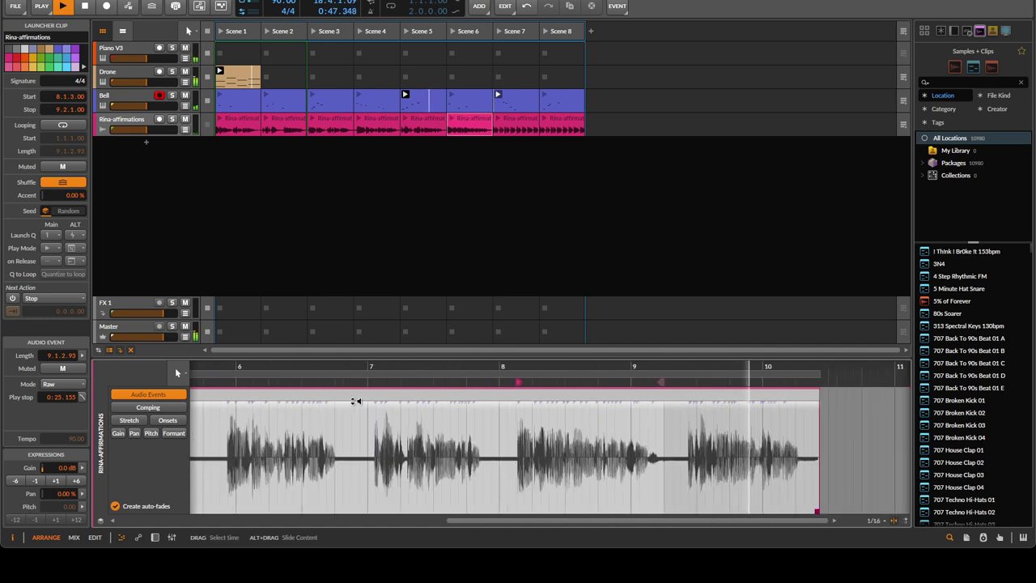
{"action": "left_click_drag", "start_coordinate": [519, 382], "coordinate": [370, 384]}
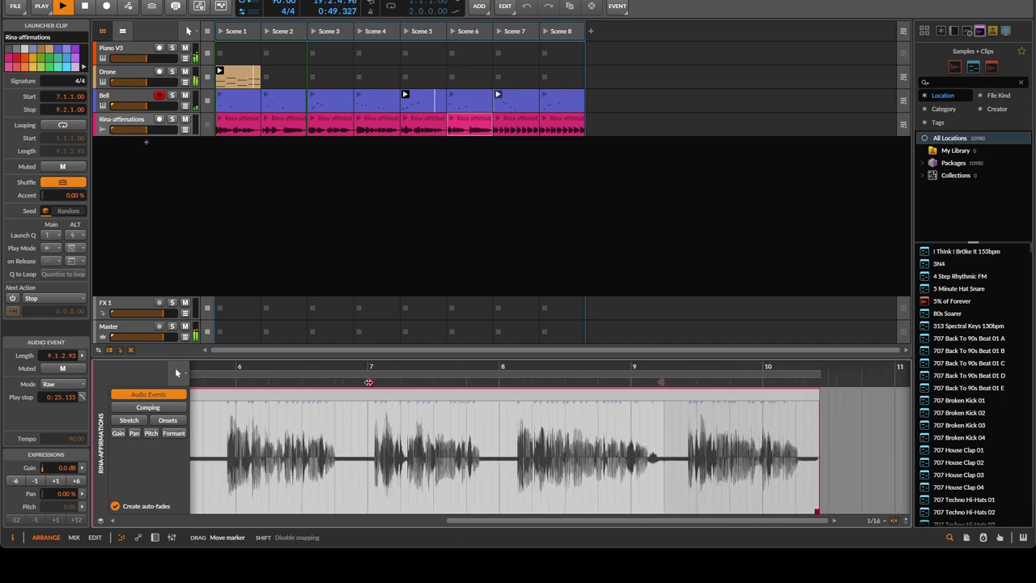
{"action": "left_click", "coordinate": [451, 119]}
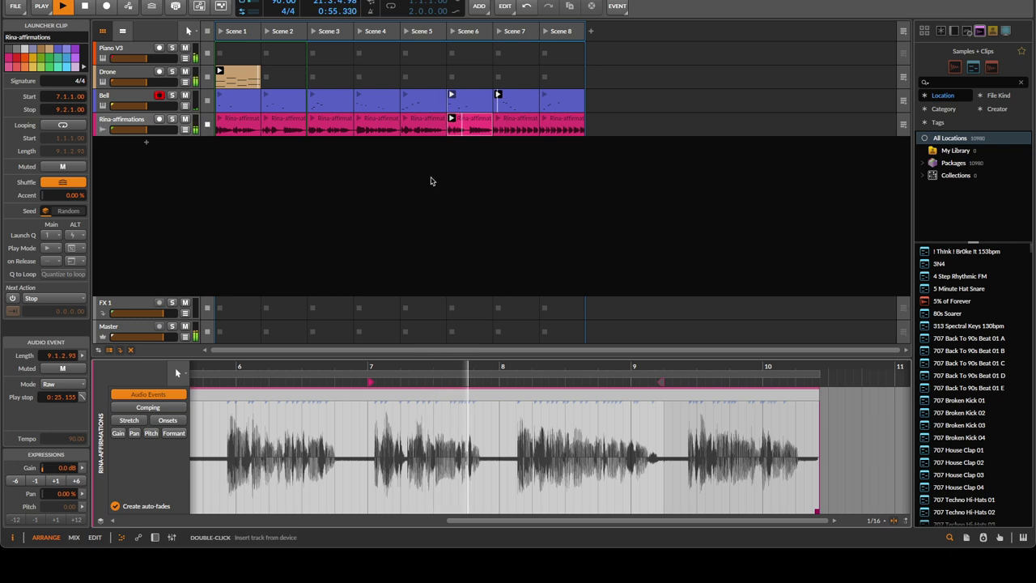
{"action": "key", "text": "space"}
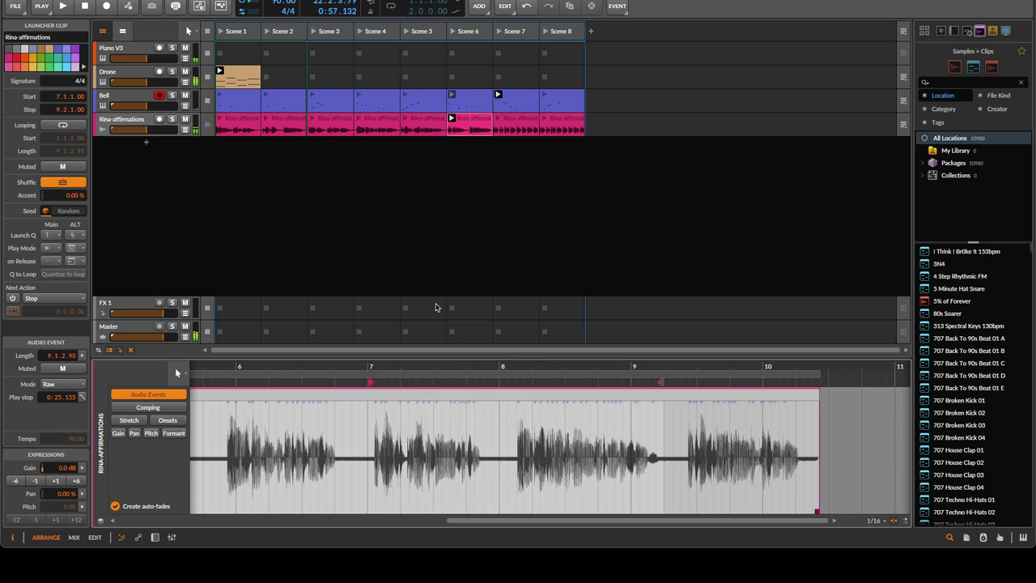
Check the affirmations clips in Scenes 1 to 6 for their phrases and start and stop points
{"action": "left_click", "coordinate": [250, 123]}
{"action": "left_click", "coordinate": [283, 123]}
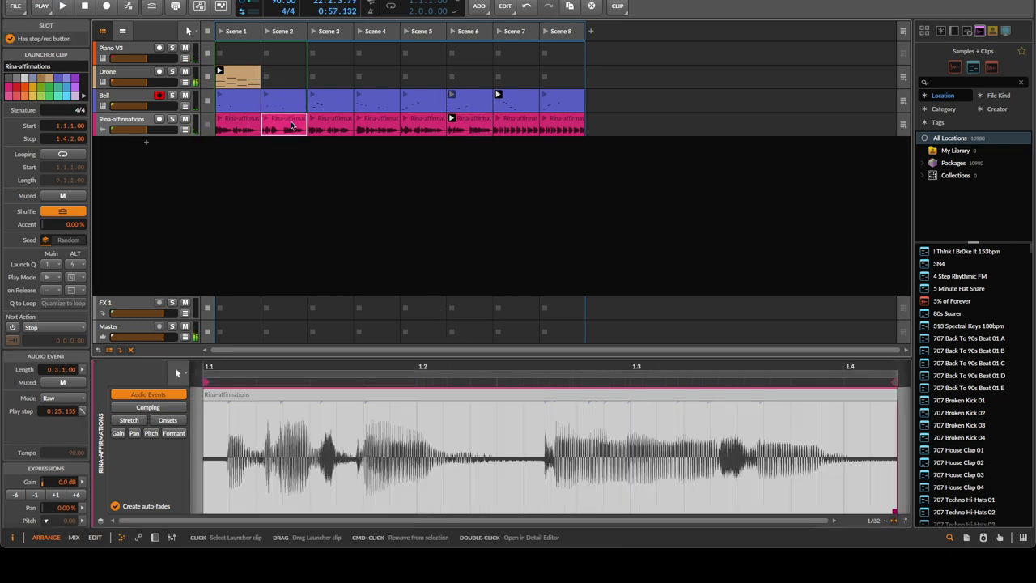
{"action": "left_click", "coordinate": [377, 123]}
{"action": "left_click", "coordinate": [417, 122]}
{"action": "left_click", "coordinate": [474, 123]}
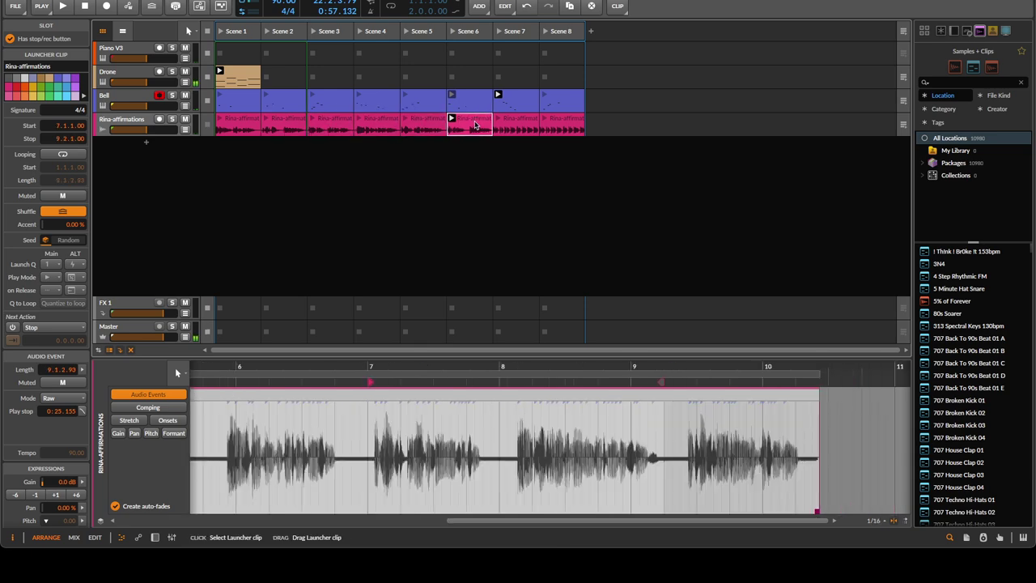
Move the Scene 8 affirmations clip's play start to 9.2.1.00, ahead of the last phrase
{"action": "left_click", "coordinate": [563, 124]}
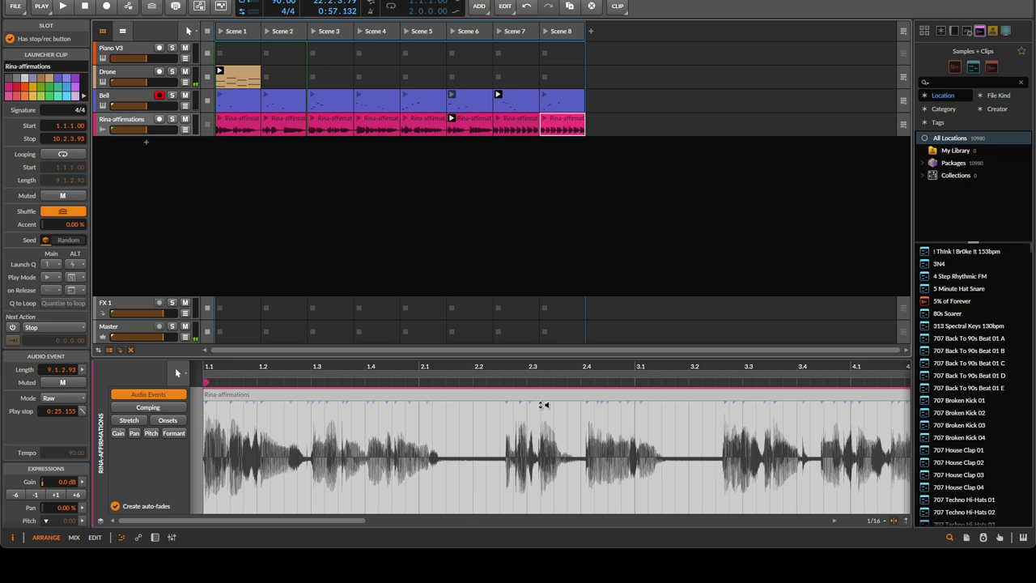
{"action": "scroll", "coordinate": [537, 381], "scroll_direction": "down", "scroll_amount": 5}
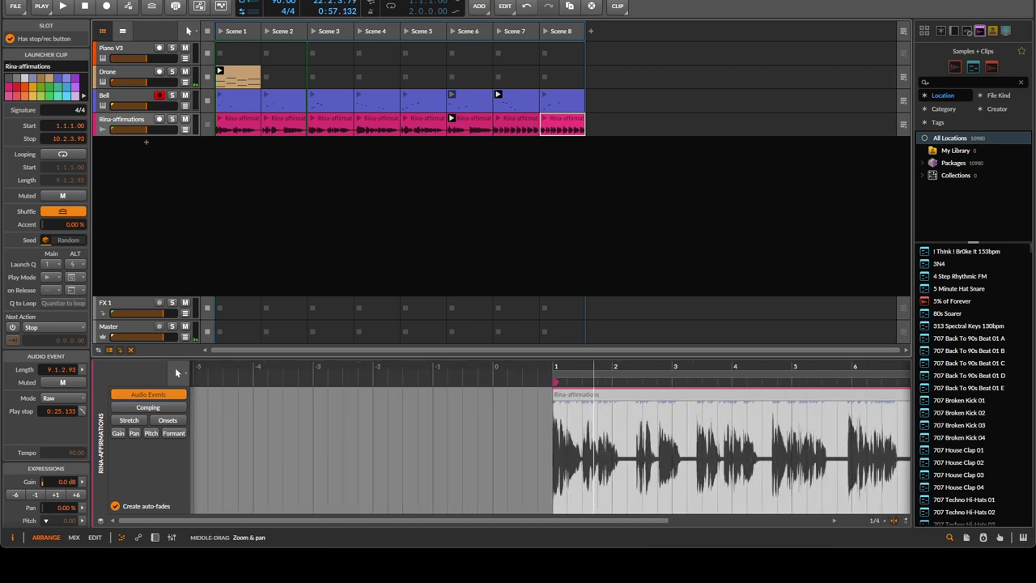
{"action": "scroll", "coordinate": [691, 463], "scroll_direction": "down", "scroll_amount": 3}
{"action": "scroll", "coordinate": [691, 463], "scroll_direction": "right", "scroll_amount": 2}
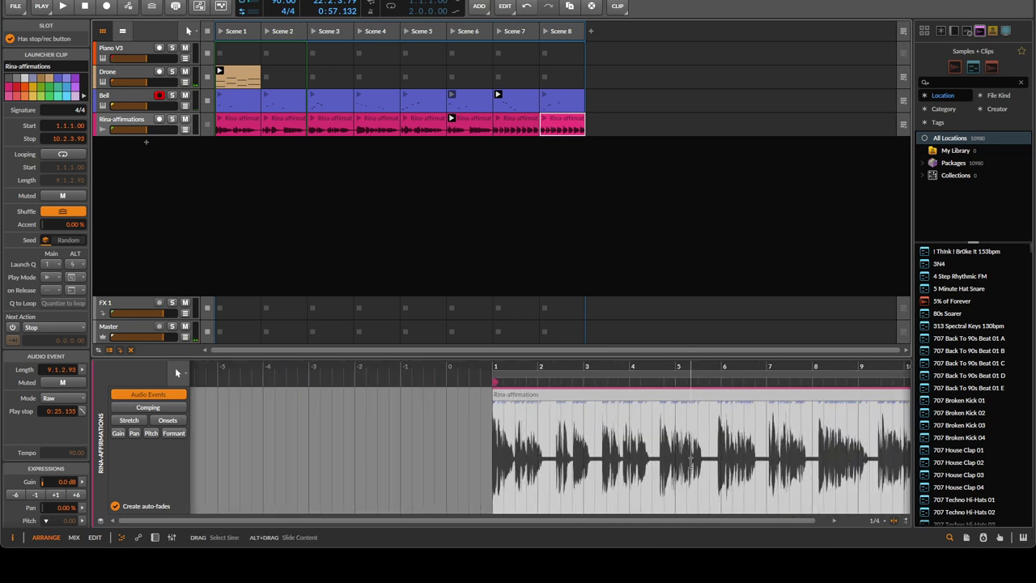
{"action": "left_click", "coordinate": [504, 382]}
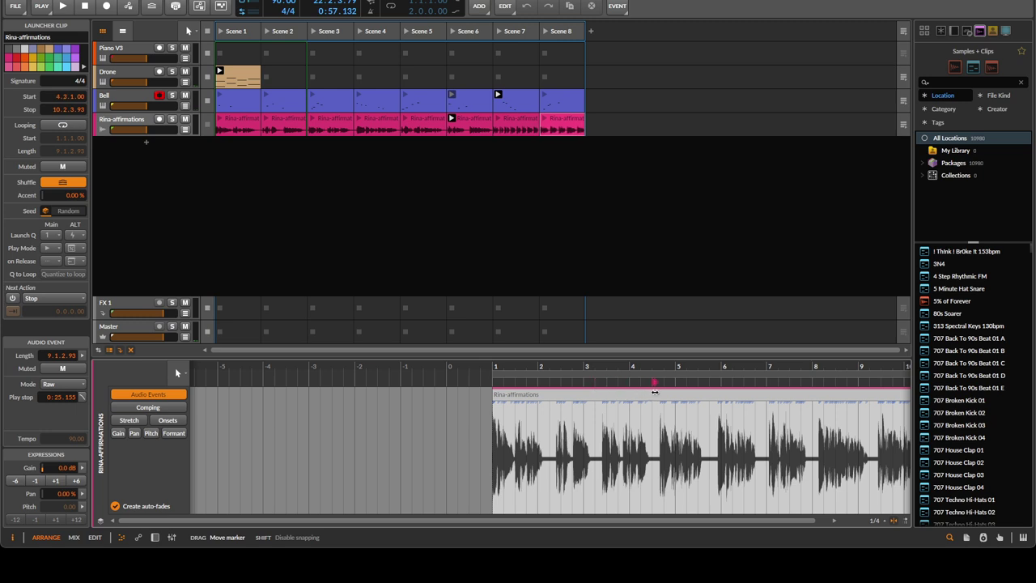
{"action": "mouse_move", "coordinate": [655, 393]}
{"action": "left_mouse_down"}
{"action": "mouse_move", "coordinate": [449, 383]}
{"action": "mouse_move", "coordinate": [481, 384]}
{"action": "left_mouse_up"}
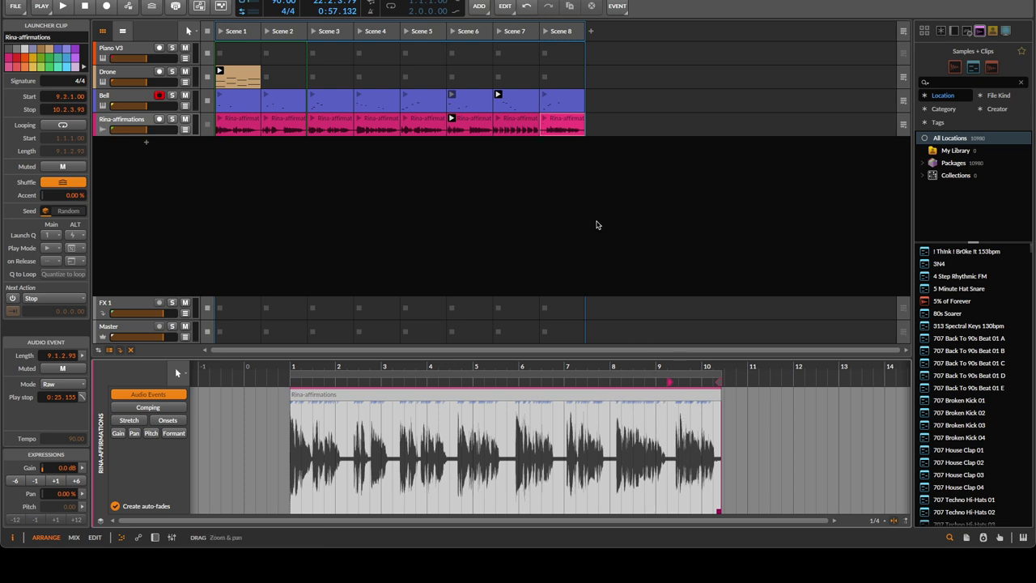
Delete the affirmations clip in Scene 8
{"action": "left_click", "coordinate": [568, 124]}
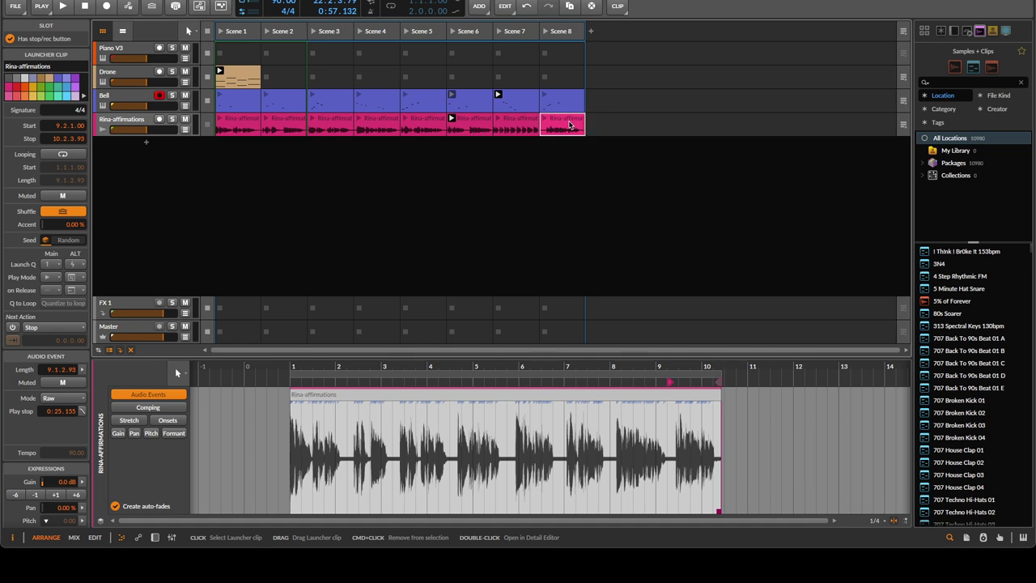
{"action": "key", "text": "Delete"}
Set the Scene 6 affirmations clip's play start to 8.1.3.00, just before its phrase
{"action": "left_click", "coordinate": [470, 122]}
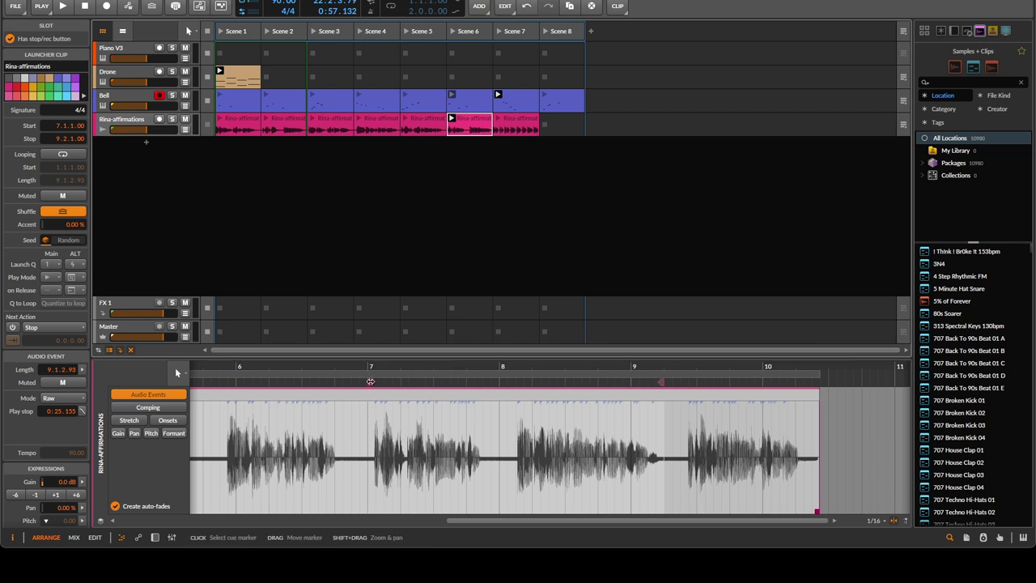
{"action": "left_click_drag", "start_coordinate": [370, 397], "coordinate": [494, 398]}
{"action": "scroll", "coordinate": [511, 404], "scroll_direction": "up", "scroll_amount": 6}
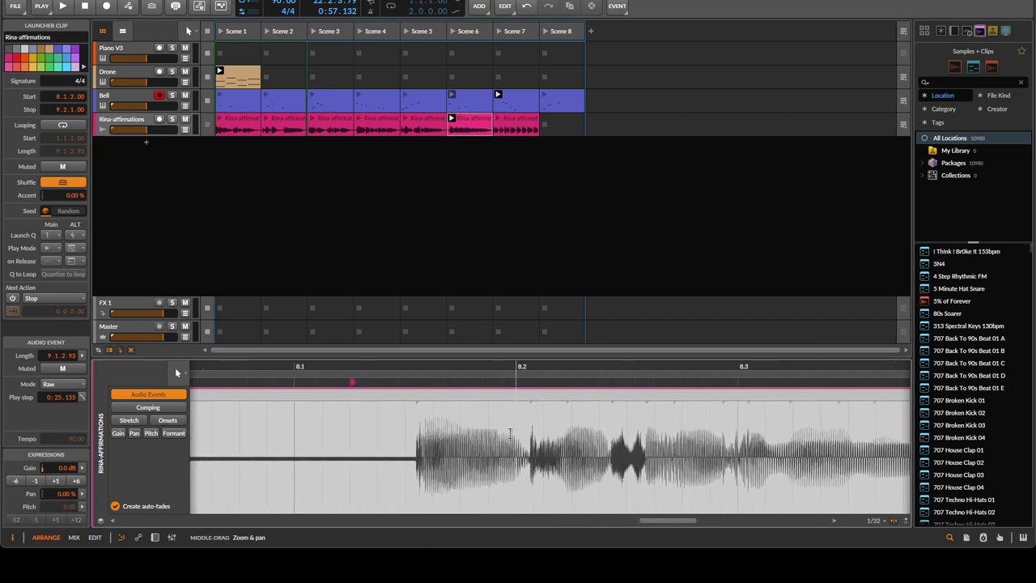
{"action": "left_click_drag", "start_coordinate": [352, 383], "coordinate": [390, 385]}
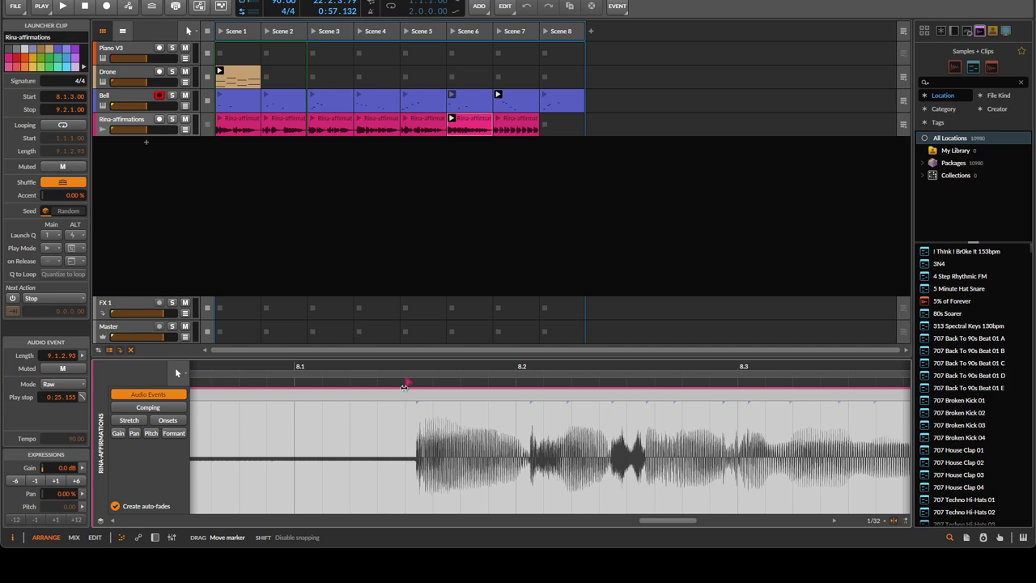
{"action": "scroll", "coordinate": [679, 454], "scroll_direction": "up", "scroll_amount": 1}
{"action": "scroll", "coordinate": [678, 454], "scroll_direction": "down", "scroll_amount": 6}
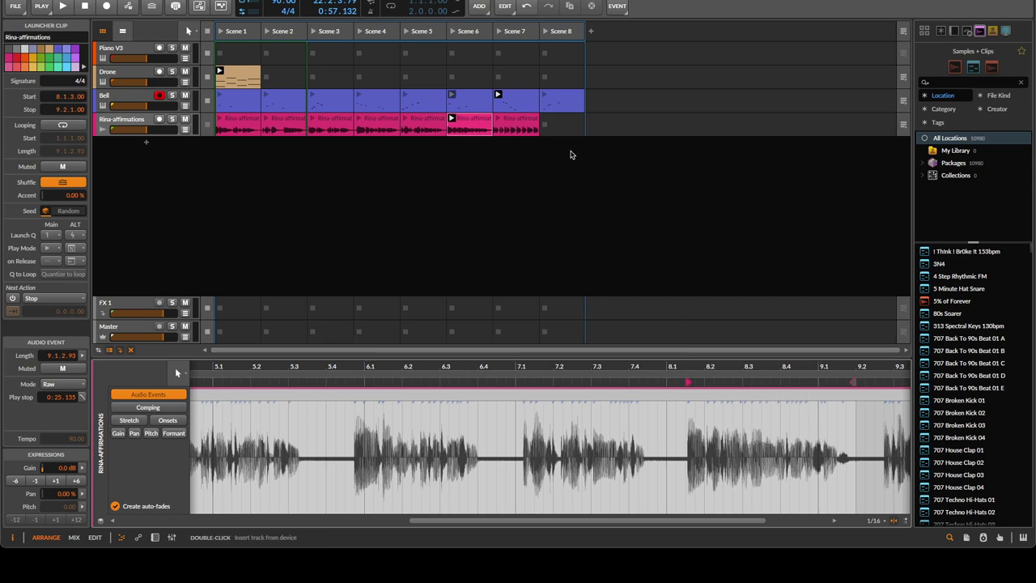
Set the Scene 7 affirmations clip's play start to 9.2.4.00, at the onset of the last phrase, and audition it
{"action": "left_click", "coordinate": [517, 121]}
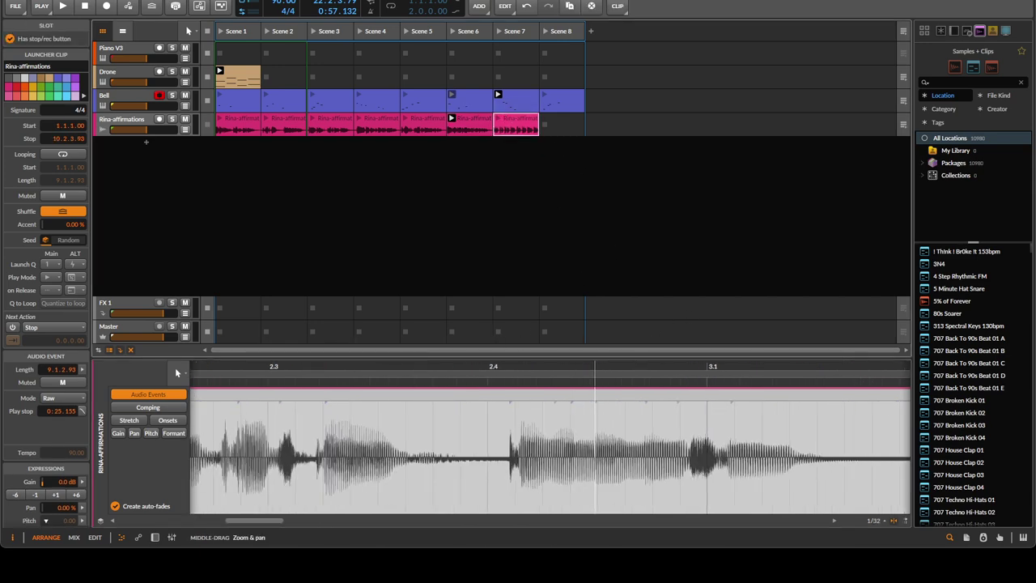
{"action": "scroll", "coordinate": [754, 455], "scroll_direction": "down", "scroll_amount": 5}
{"action": "scroll", "coordinate": [754, 455], "scroll_direction": "up", "scroll_amount": 2}
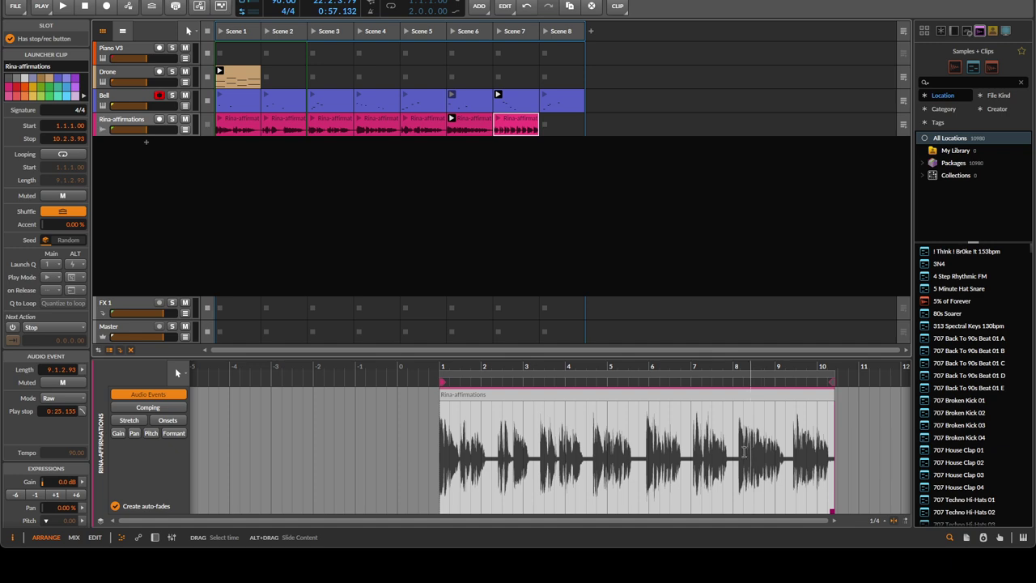
{"action": "left_click_drag", "start_coordinate": [445, 381], "coordinate": [788, 425]}
{"action": "scroll", "coordinate": [794, 429], "scroll_direction": "up", "scroll_amount": 6}
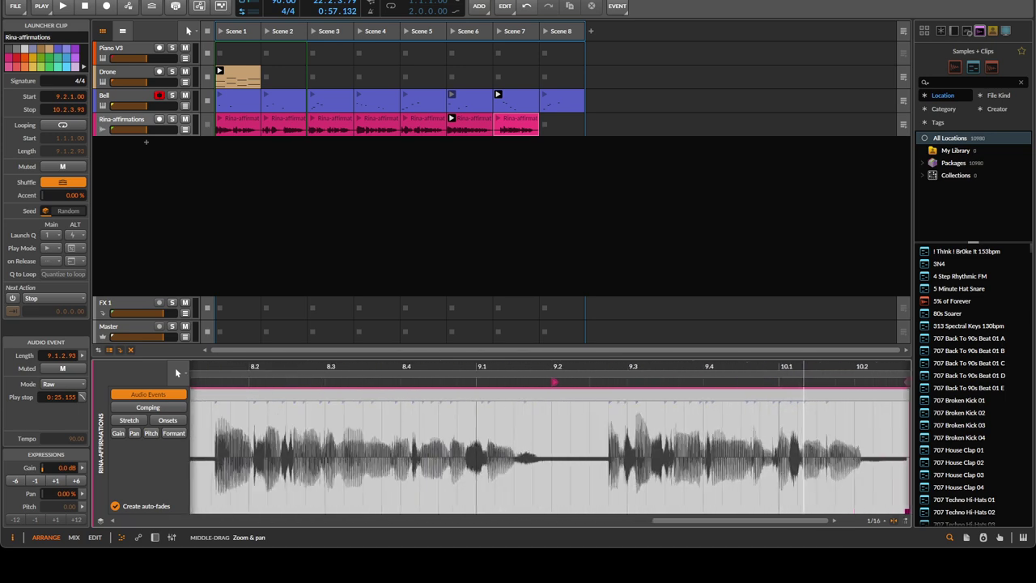
{"action": "left_click_drag", "start_coordinate": [552, 382], "coordinate": [584, 383]}
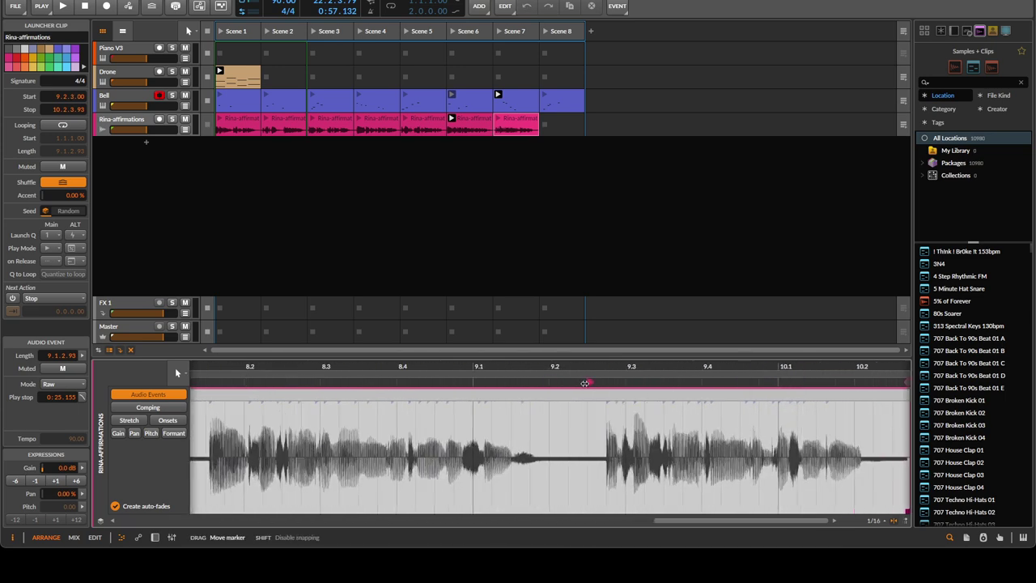
{"action": "scroll", "coordinate": [584, 421], "scroll_direction": "up", "scroll_amount": 8}
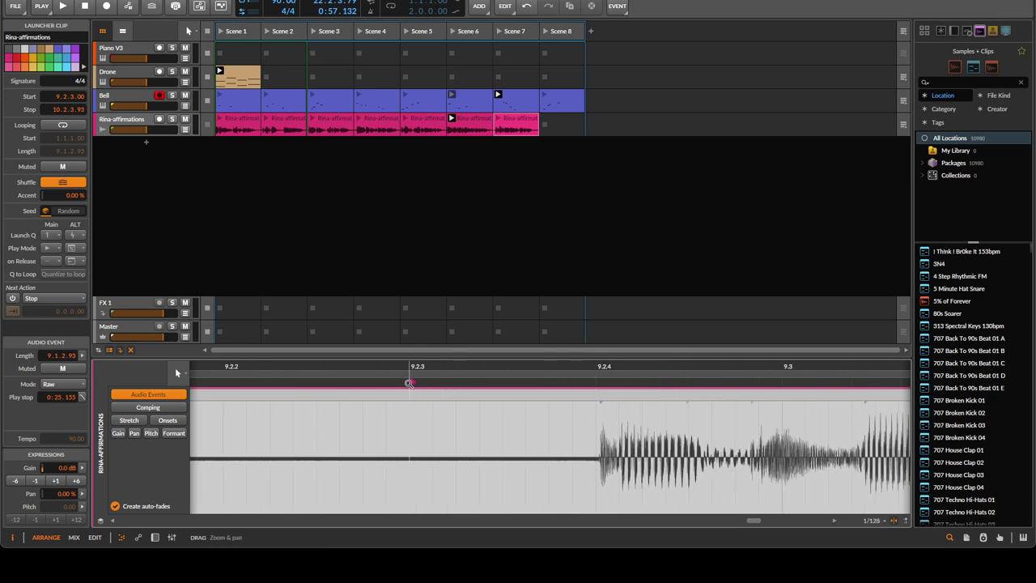
{"action": "left_click_drag", "start_coordinate": [412, 397], "coordinate": [602, 402]}
{"action": "left_click", "coordinate": [497, 119]}
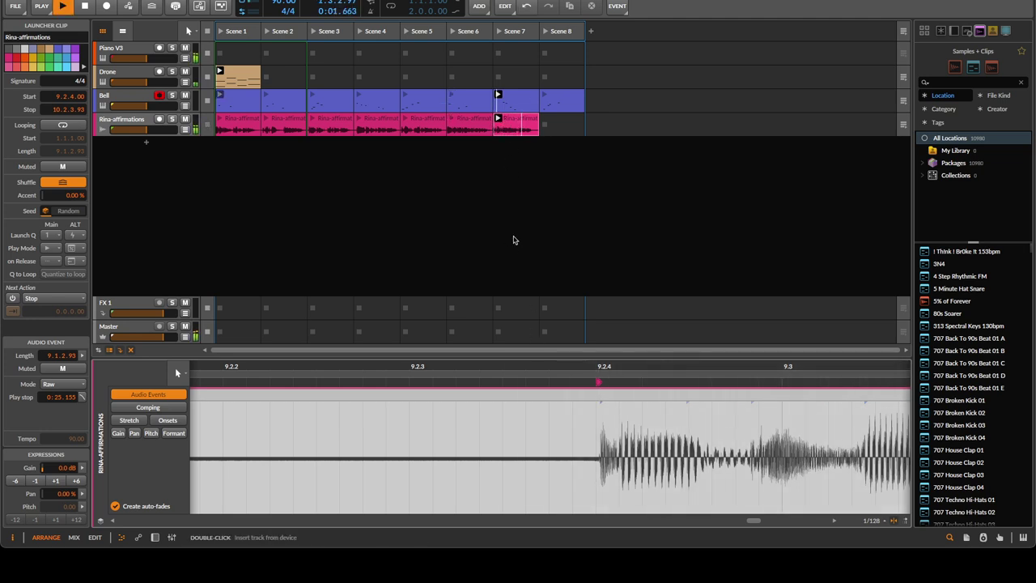
Tighten the Scene 7 affirmations clip's stop to 10.2.2.50, just after the phrase fades away
{"action": "scroll", "coordinate": [176, 373], "scroll_direction": "down", "scroll_amount": 5}
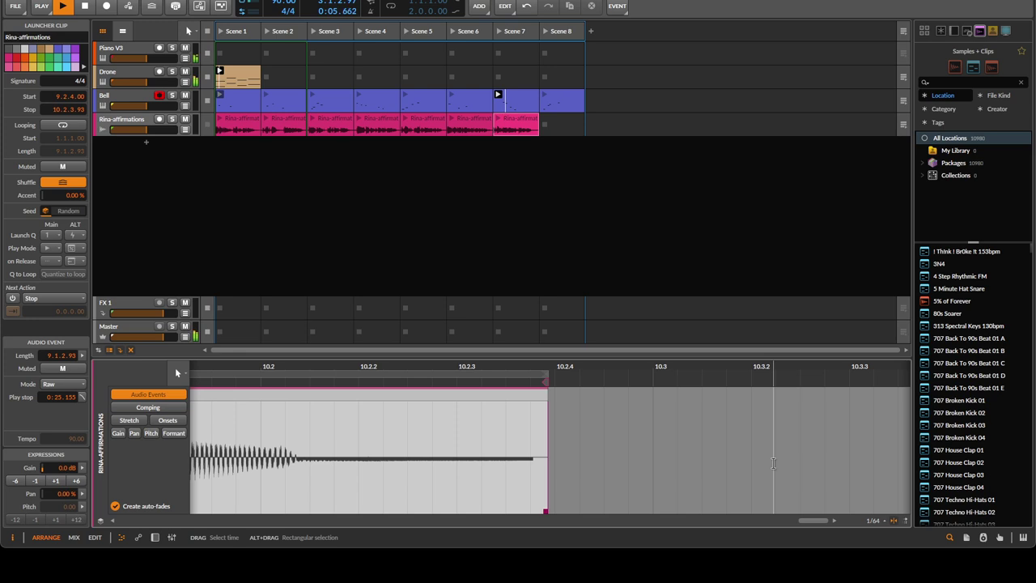
{"action": "left_click_drag", "start_coordinate": [505, 394], "coordinate": [361, 393]}
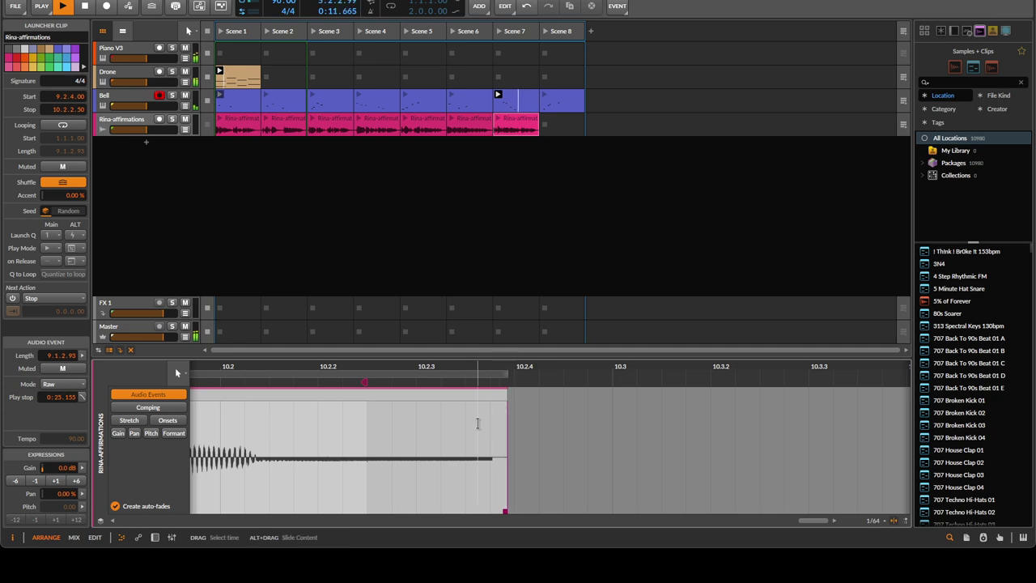
{"action": "left_click", "coordinate": [521, 122]}
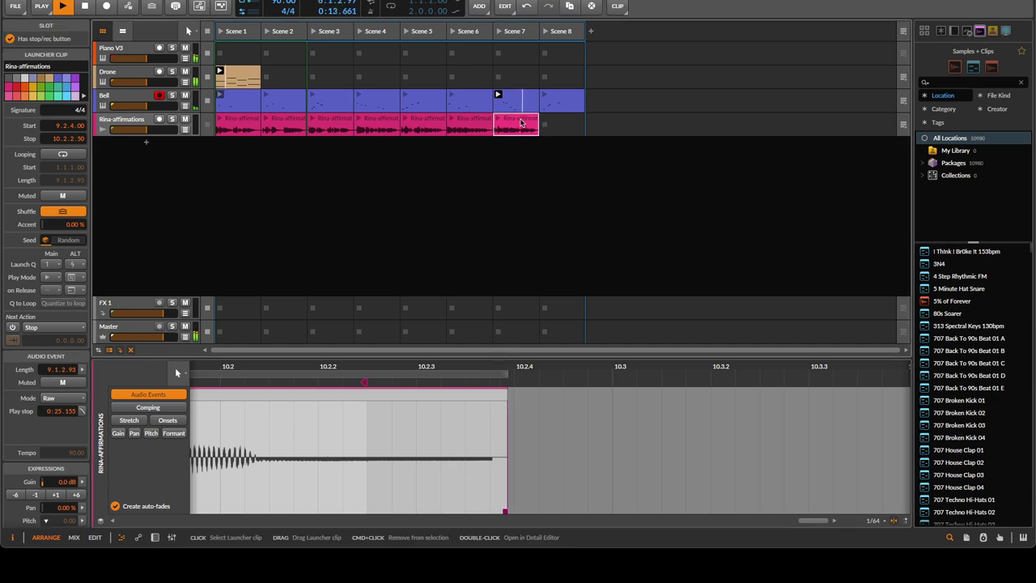
Crop the Scene 6 affirmations clip's audio to its play range and add a short fade-out at its end
{"action": "left_click", "coordinate": [482, 123]}
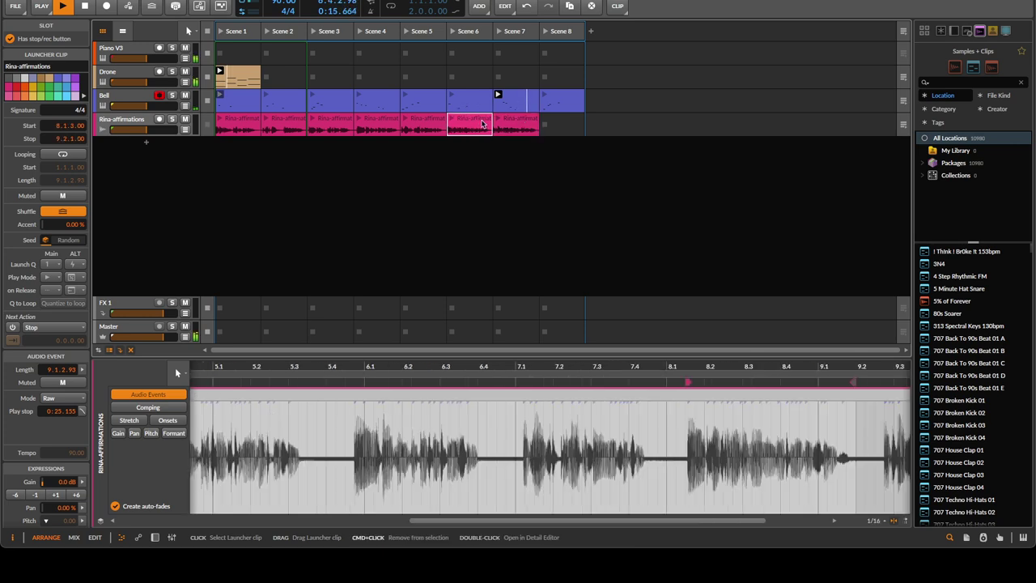
{"action": "left_click", "coordinate": [422, 127]}
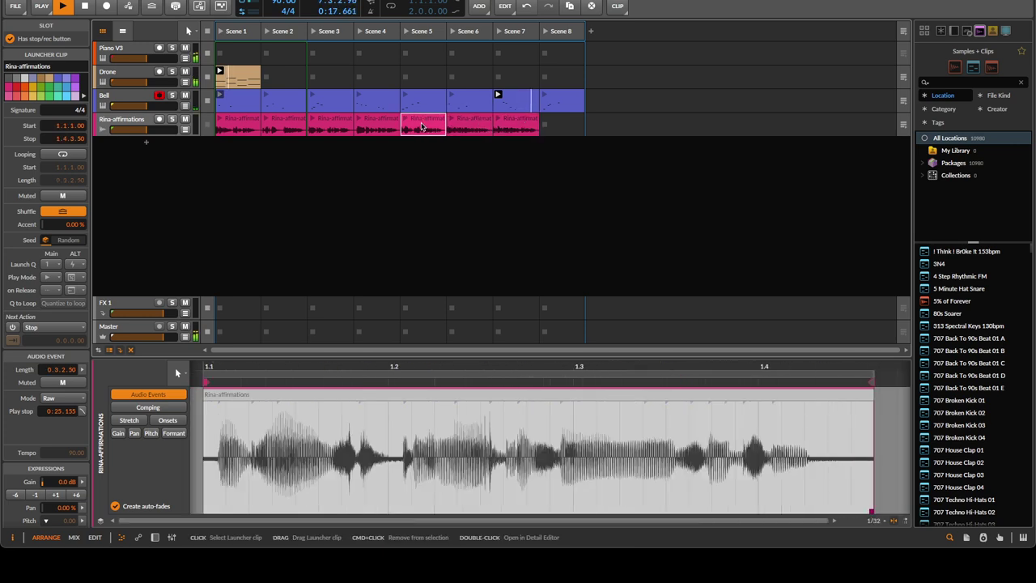
{"action": "left_click", "coordinate": [472, 124]}
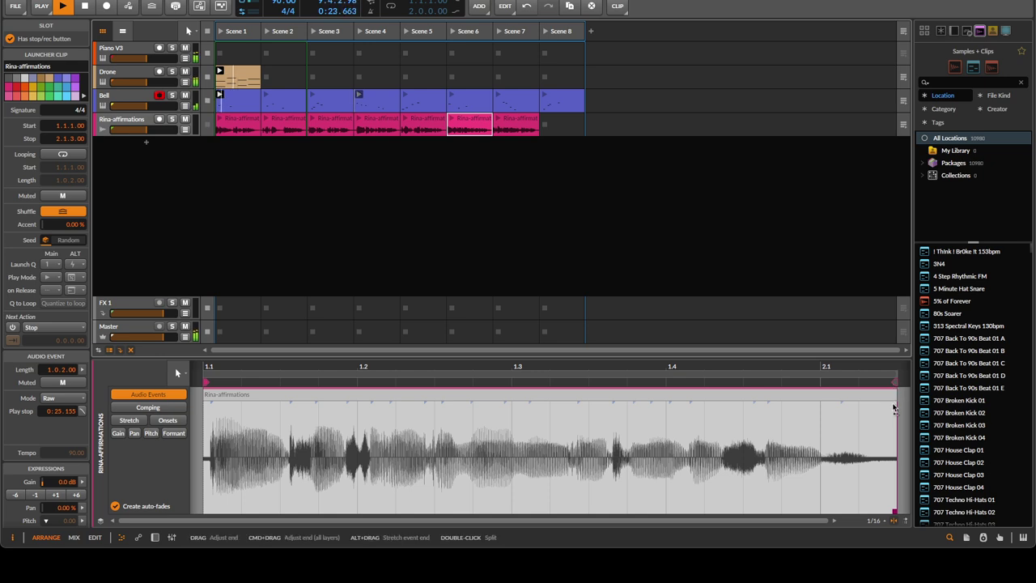
{"action": "left_click_drag", "start_coordinate": [896, 403], "coordinate": [862, 420]}
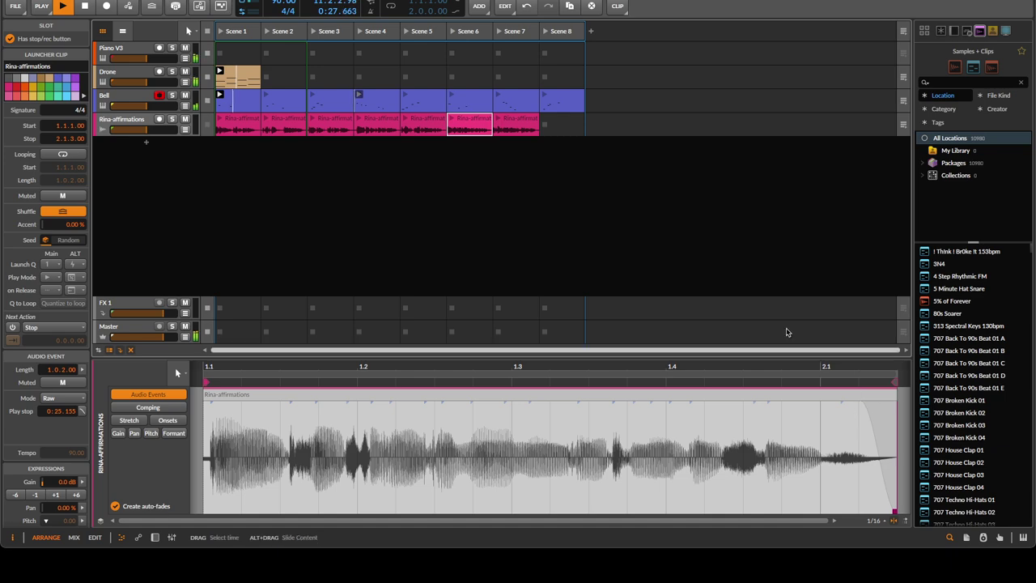
Check the Scene 1 affirmations clip's fade and add a short fade-in and fade-out to the Scene 2 clip
{"action": "left_click", "coordinate": [238, 124]}
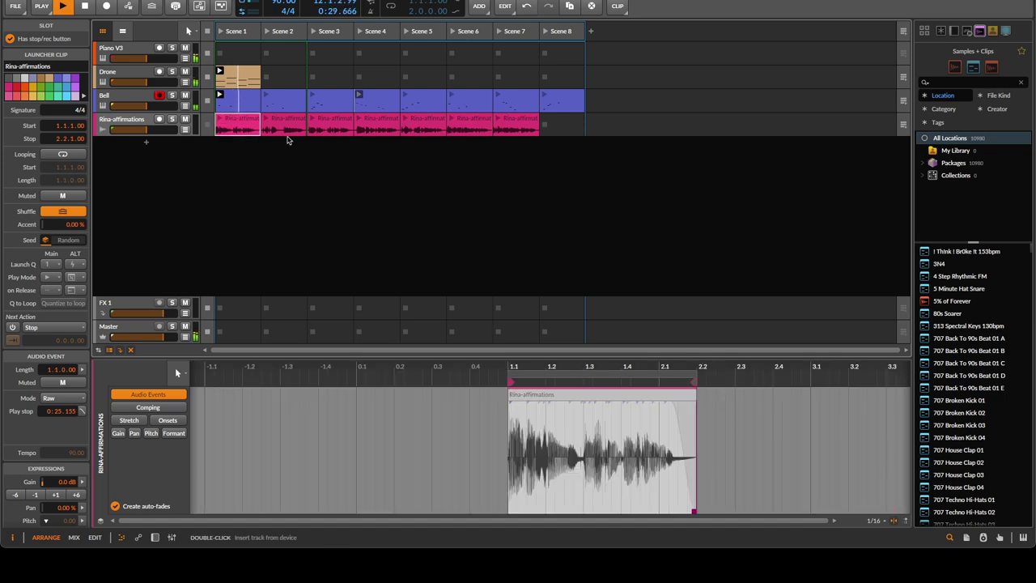
{"action": "left_click", "coordinate": [292, 134]}
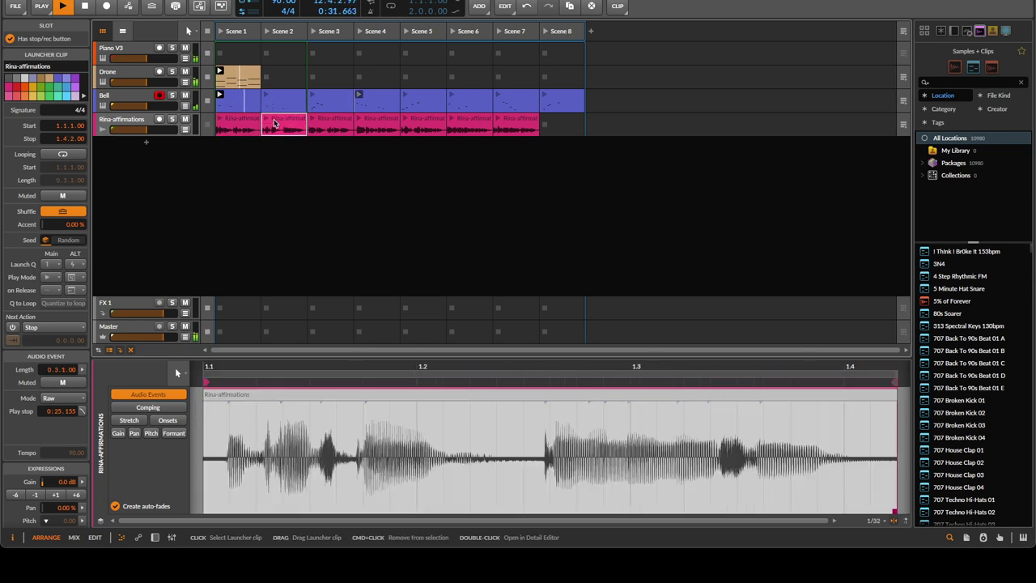
{"action": "scroll", "coordinate": [774, 438], "scroll_direction": "down", "scroll_amount": 5}
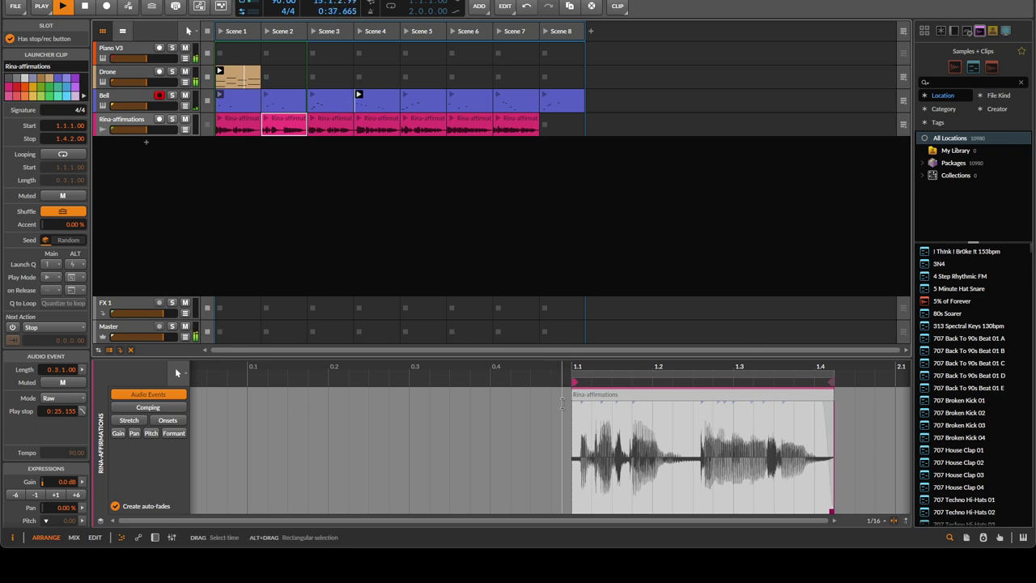
{"action": "mouse_move", "coordinate": [575, 409]}
{"action": "left_mouse_down"}
{"action": "mouse_move", "coordinate": [586, 407]}
{"action": "mouse_move", "coordinate": [574, 408]}
{"action": "left_mouse_up"}
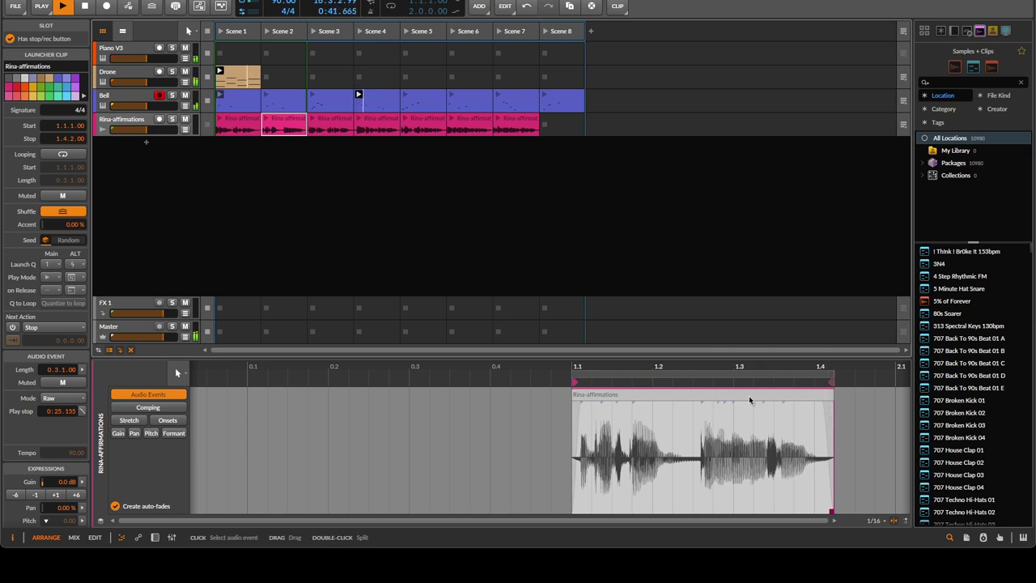
Add short fade-ins and fade-outs to the affirmations clips in Scene 3 and Scene 4
{"action": "left_click", "coordinate": [345, 123]}
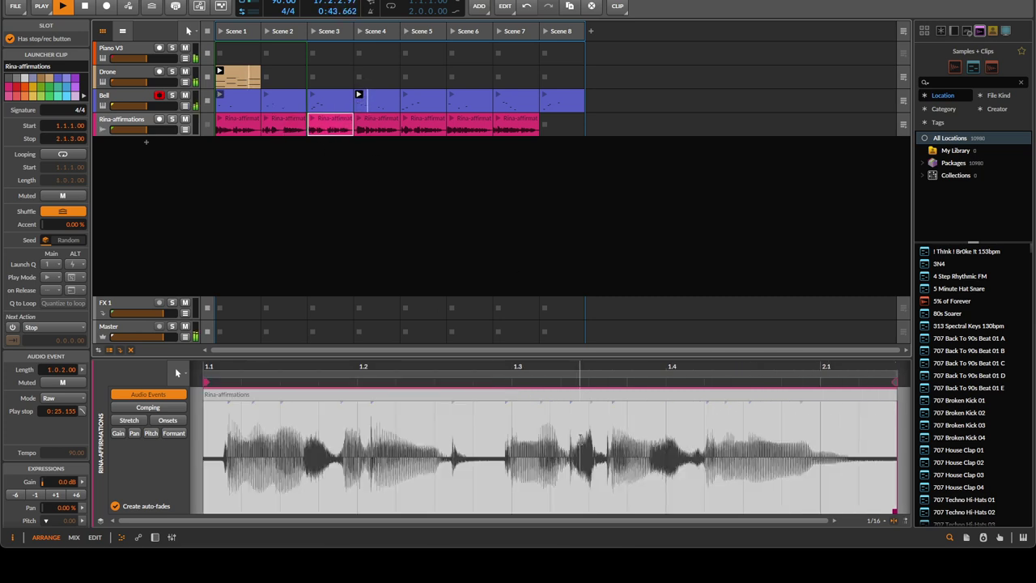
{"action": "scroll", "coordinate": [575, 429], "scroll_direction": "down", "scroll_amount": 3}
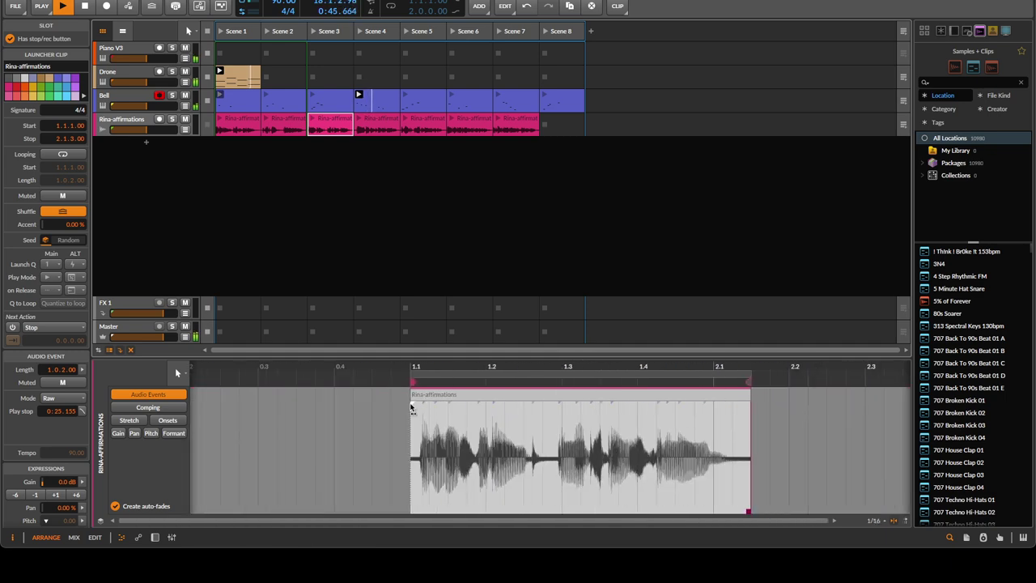
{"action": "left_click_drag", "start_coordinate": [412, 407], "coordinate": [416, 408]}
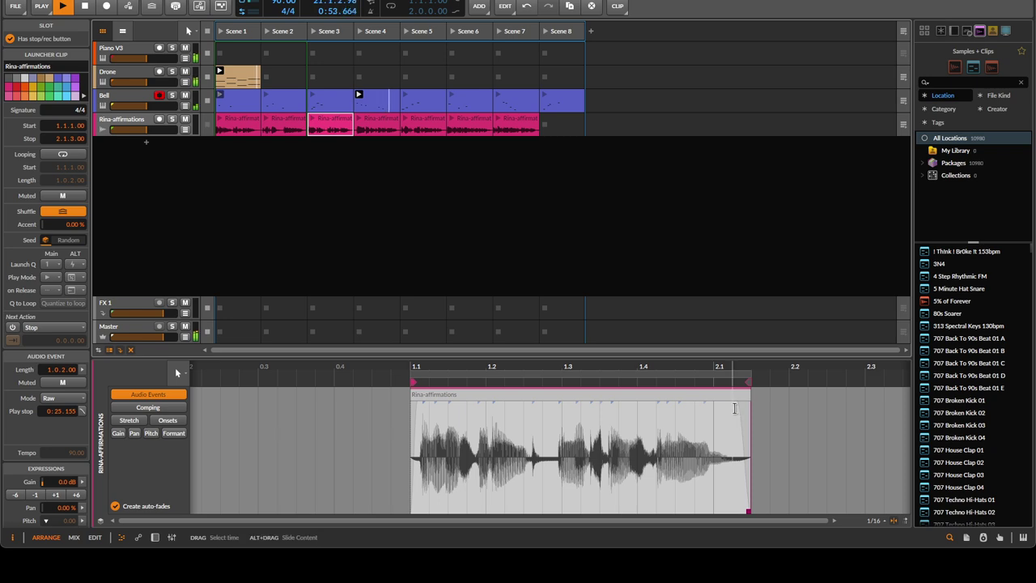
{"action": "left_click", "coordinate": [377, 125]}
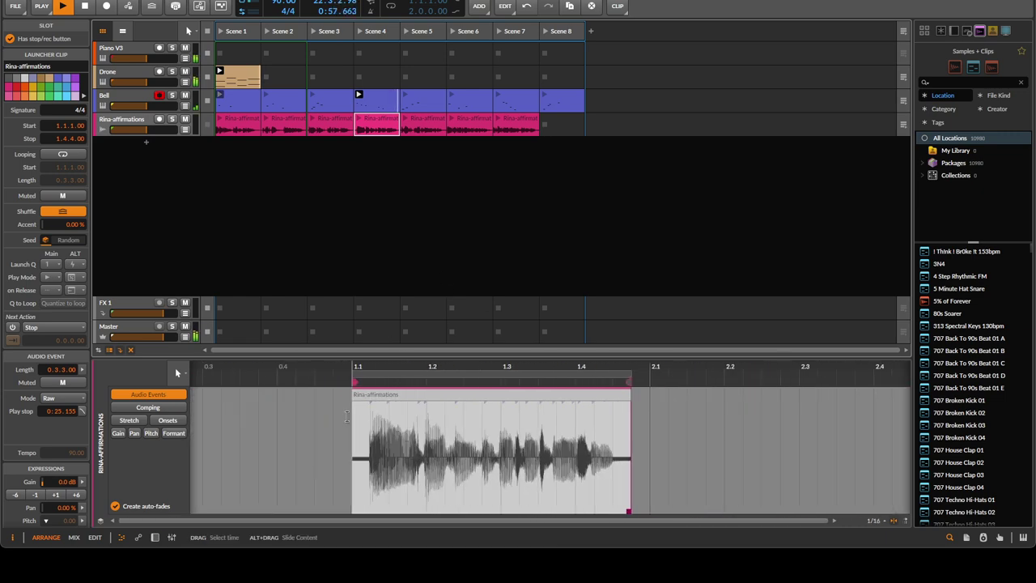
{"action": "left_click_drag", "start_coordinate": [355, 411], "coordinate": [366, 411]}
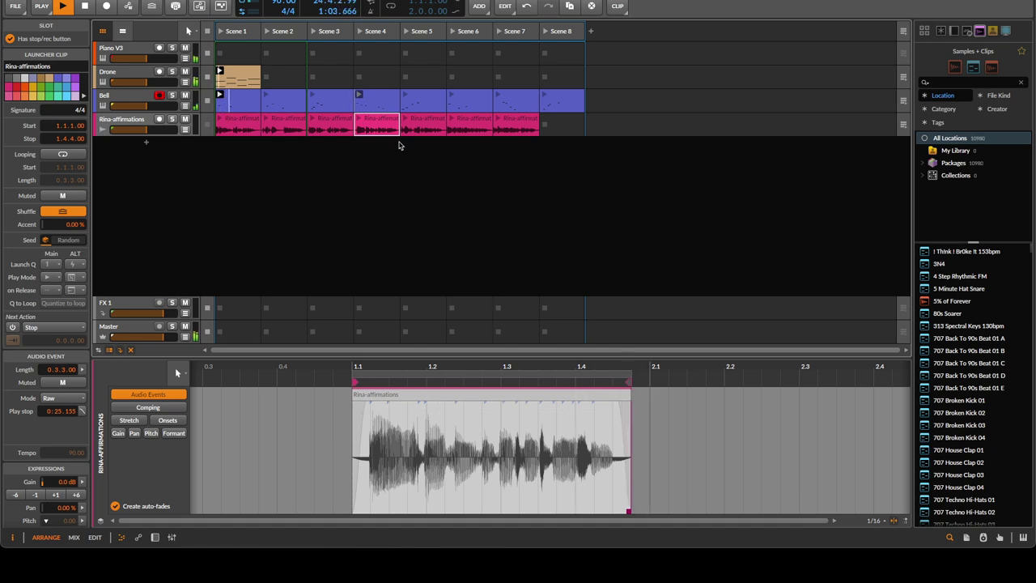
Add a short fade-out to the end of the Scene 5 affirmations clip
{"action": "left_click", "coordinate": [429, 120]}
{"action": "scroll", "coordinate": [486, 430], "scroll_direction": "down", "scroll_amount": 3}
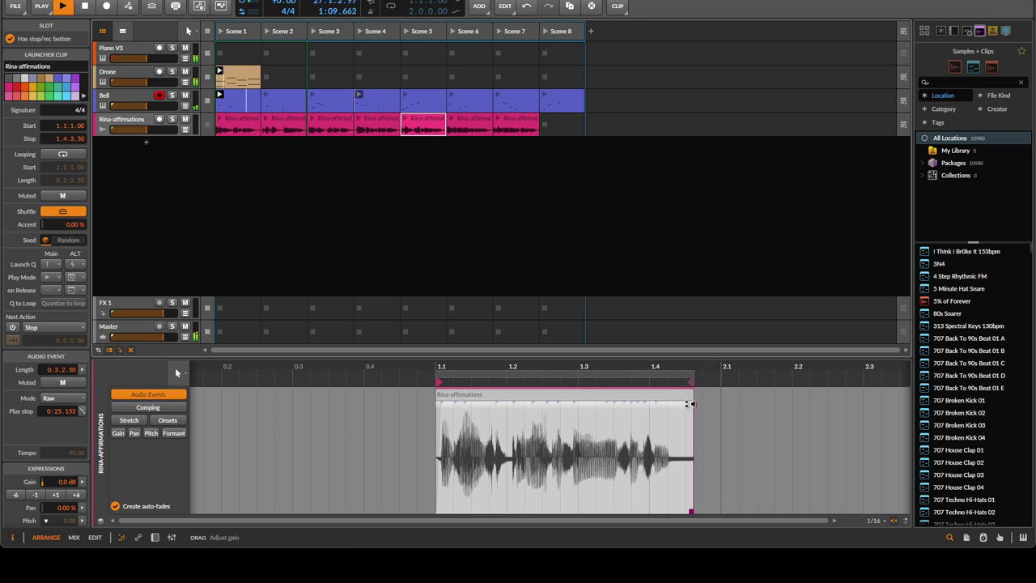
{"action": "left_click_drag", "start_coordinate": [689, 408], "coordinate": [672, 416]}
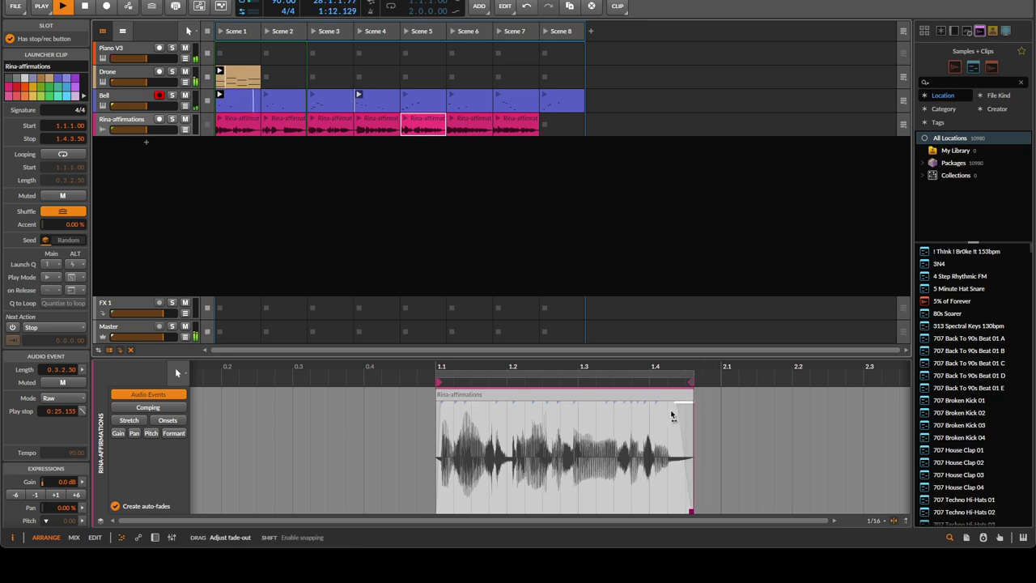
Add a very short fade-in to the start of the Scene 6 affirmations clip and check its fade-out
{"action": "left_click", "coordinate": [469, 123]}
{"action": "scroll", "coordinate": [350, 419], "scroll_direction": "down", "scroll_amount": 3}
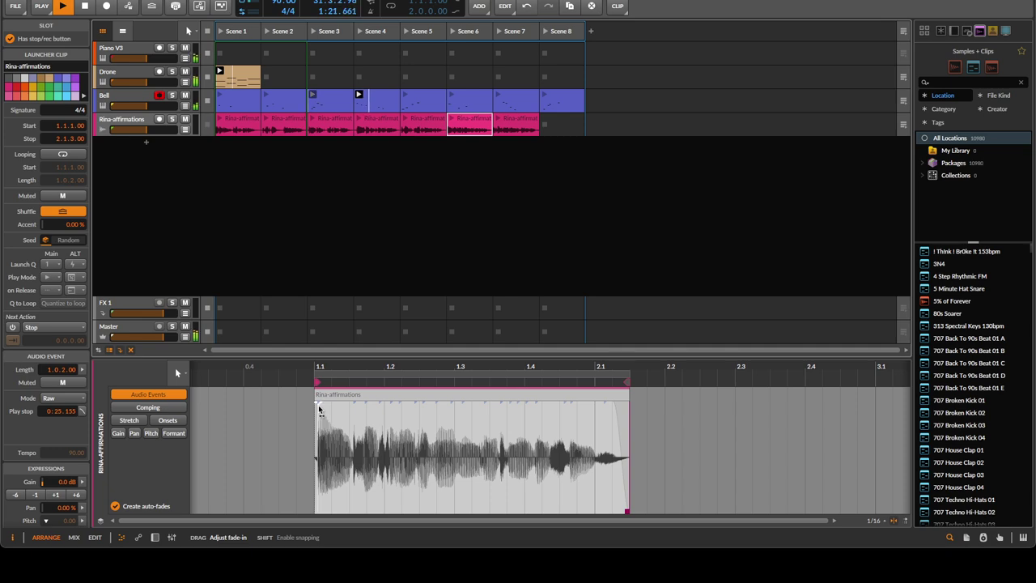
{"action": "scroll", "coordinate": [337, 404], "scroll_direction": "up", "scroll_amount": 8}
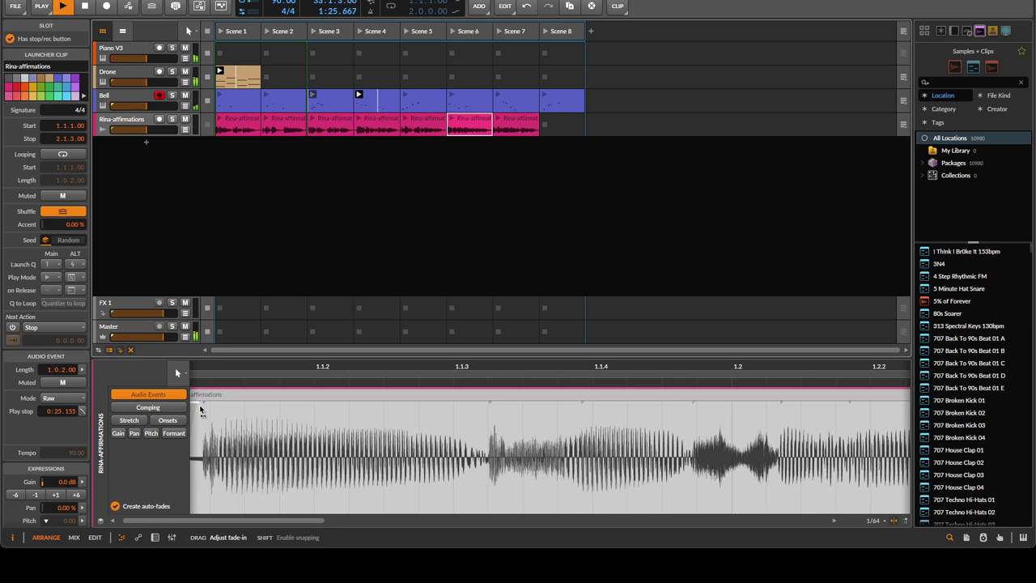
{"action": "scroll", "coordinate": [486, 445], "scroll_direction": "down", "scroll_amount": 5}
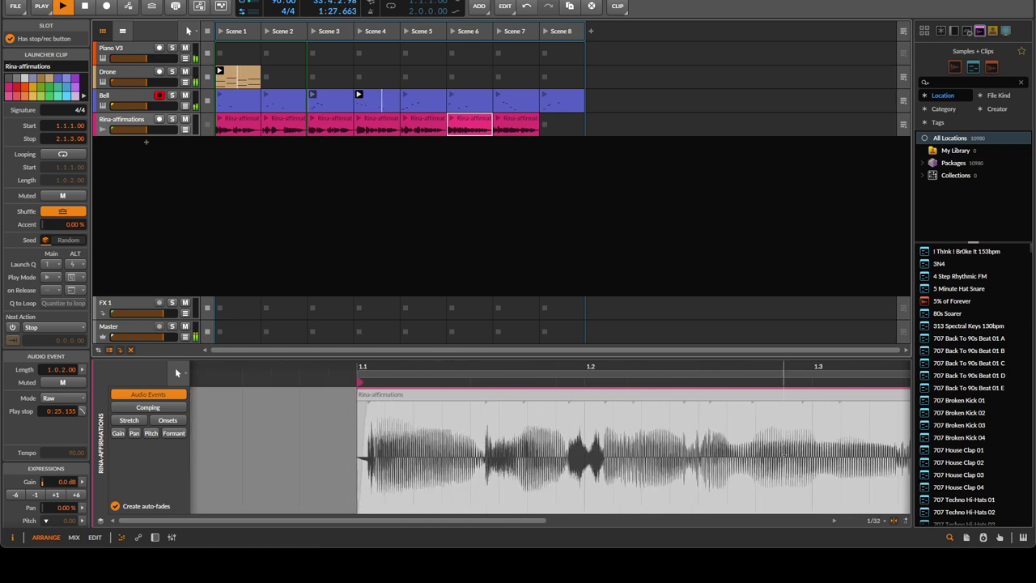
{"action": "scroll", "coordinate": [804, 444], "scroll_direction": "down", "scroll_amount": 3}
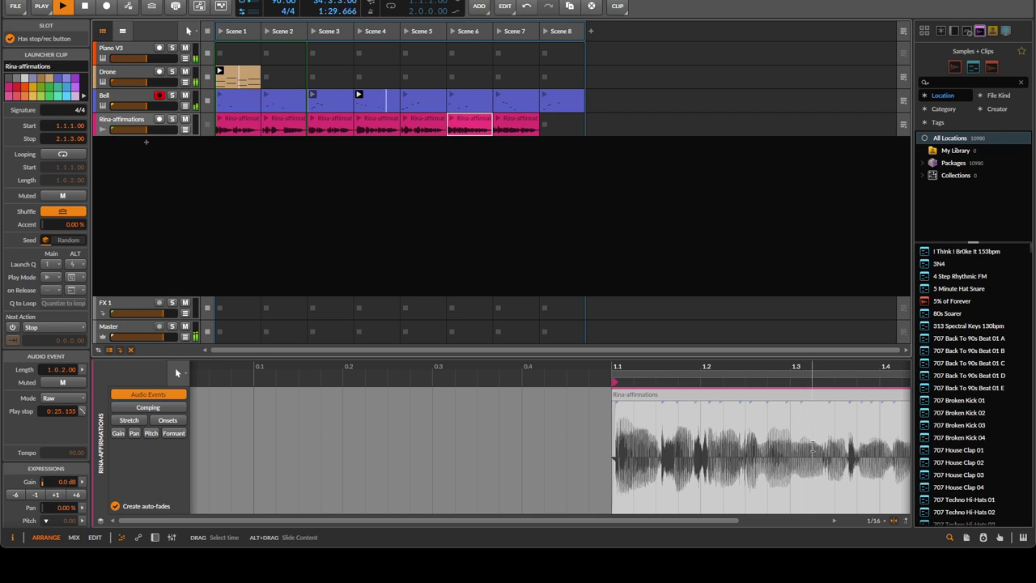
{"action": "scroll", "coordinate": [812, 447], "scroll_direction": "right", "scroll_amount": 5}
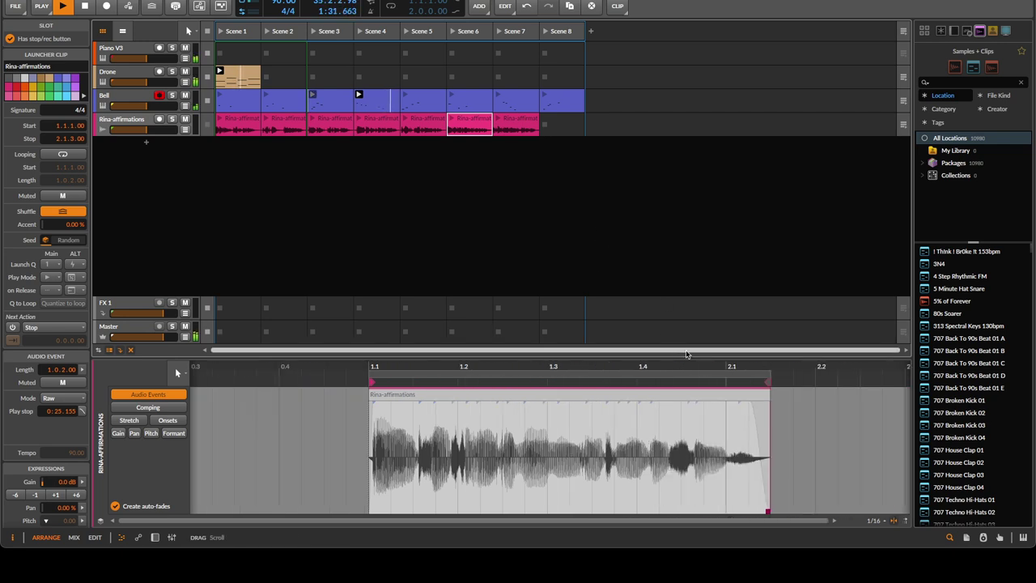
{"action": "mouse_move", "coordinate": [750, 409]}
{"action": "left_mouse_down"}
{"action": "mouse_move", "coordinate": [771, 407]}
{"action": "mouse_move", "coordinate": [759, 412]}
{"action": "left_mouse_up"}
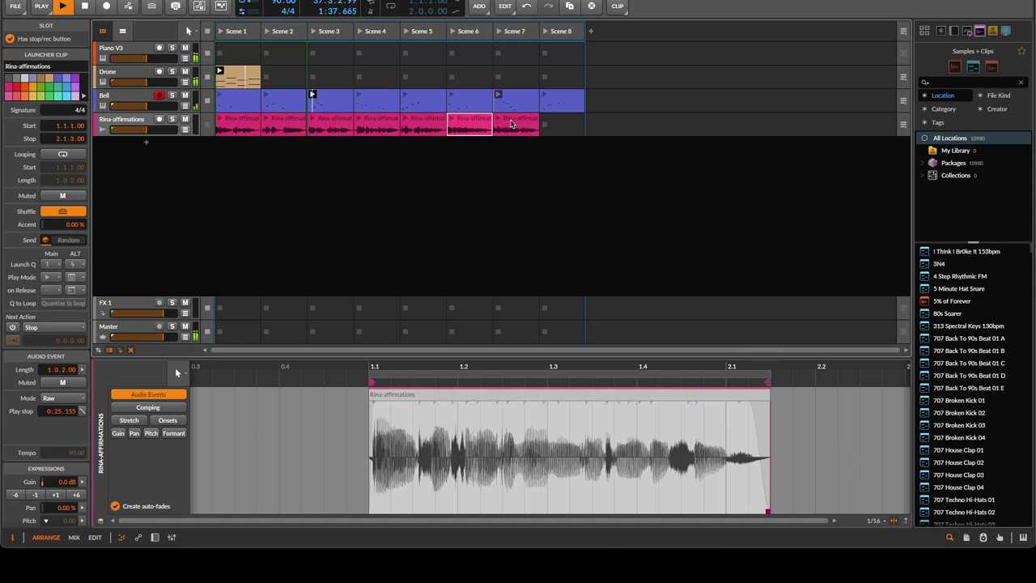
Add a tiny fade-in to the Scene 7 affirmations clip and a fade-out over the silent tail after its phrase
{"action": "left_click_drag", "start_coordinate": [267, 381], "coordinate": [227, 414]}
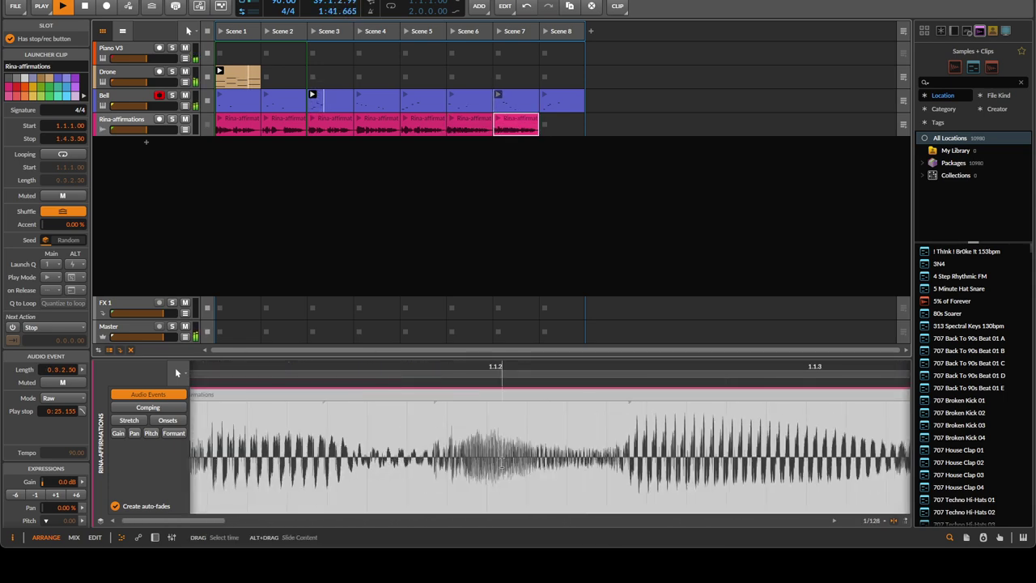
{"action": "scroll", "coordinate": [250, 407], "scroll_direction": "left", "scroll_amount": 2}
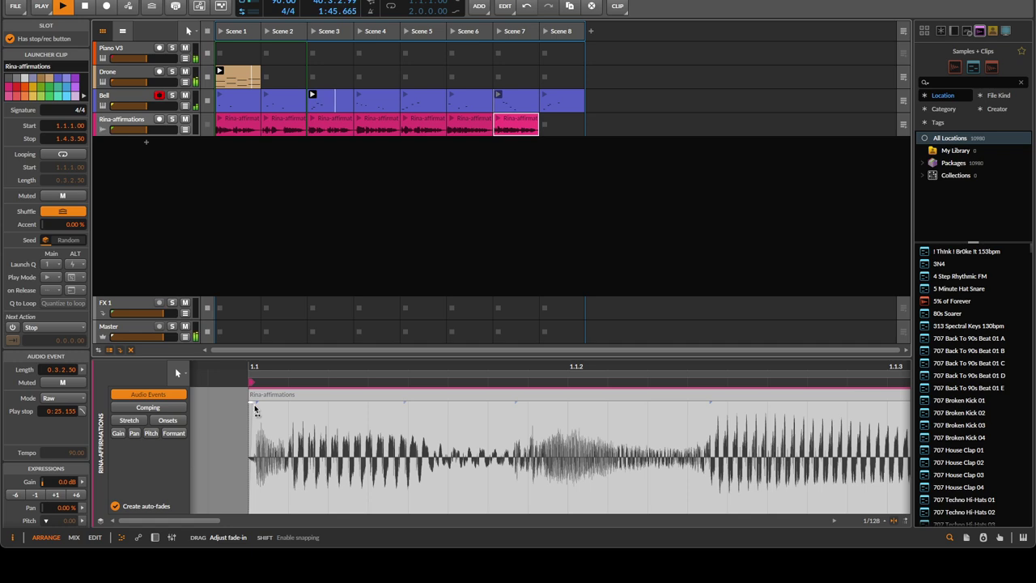
{"action": "scroll", "coordinate": [730, 446], "scroll_direction": "down", "scroll_amount": 4}
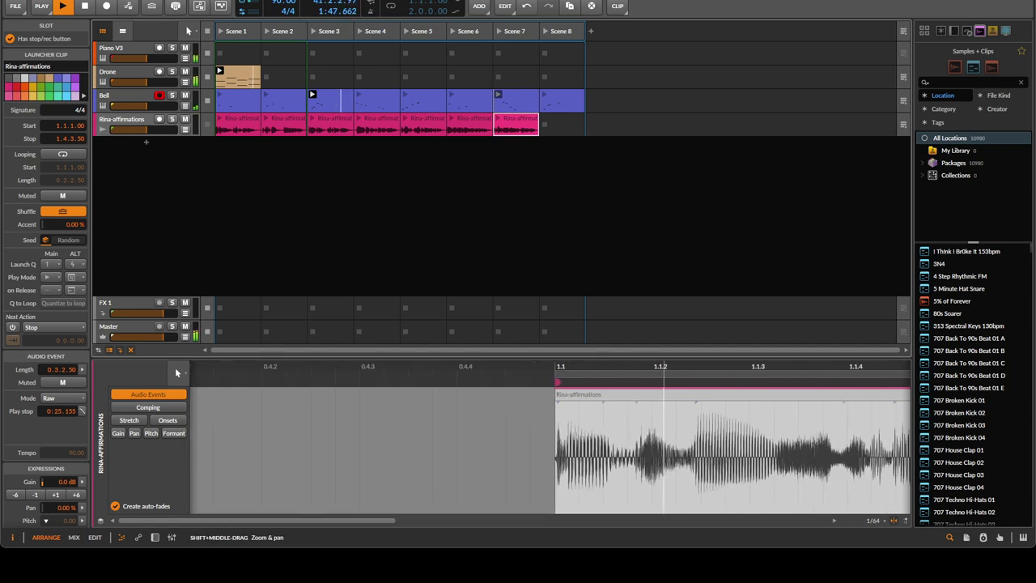
{"action": "scroll", "coordinate": [731, 448], "scroll_direction": "right", "scroll_amount": 10}
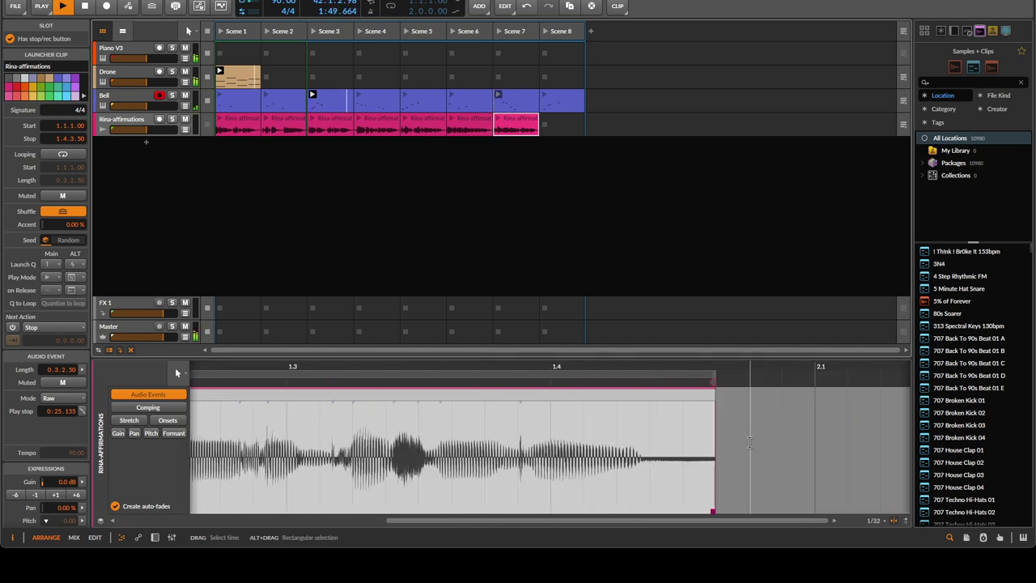
{"action": "left_click_drag", "start_coordinate": [713, 402], "coordinate": [636, 410]}
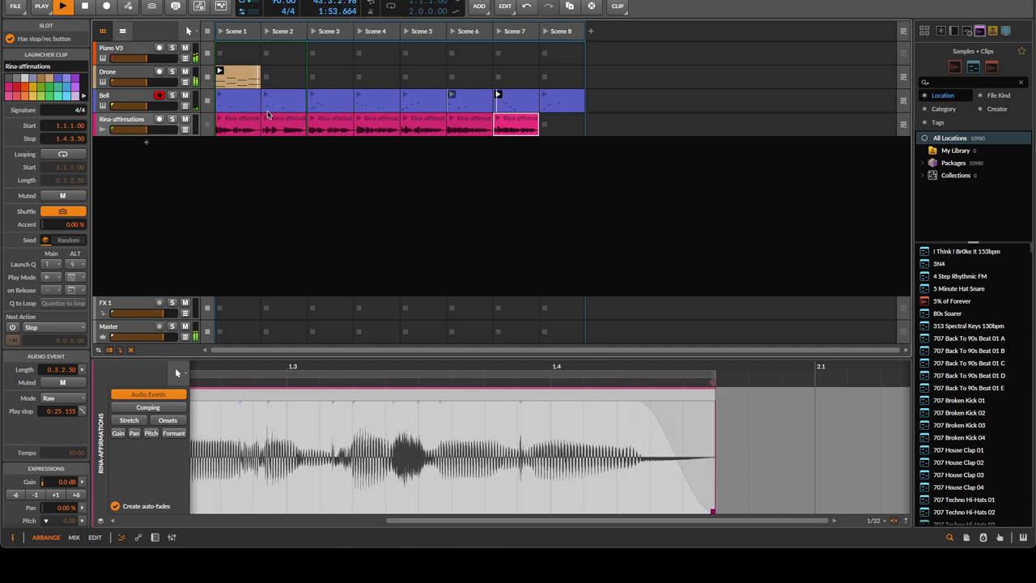
Set the next action of all seven affirmations clips, Scene 1 through Scene 7, to Play Next
{"action": "left_click", "coordinate": [237, 128]}
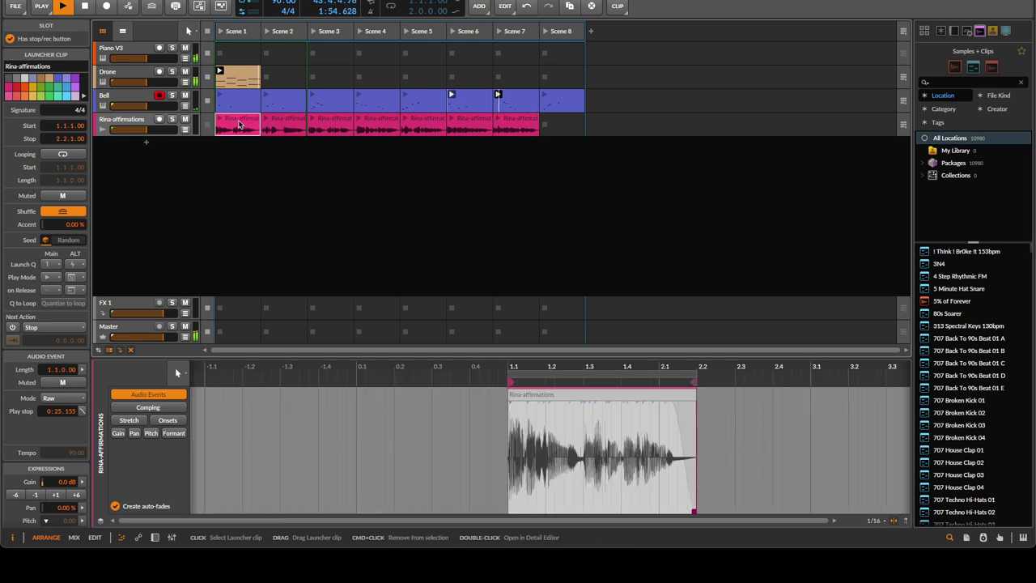
{"action": "left_click", "coordinate": [514, 122], "text": "shift"}
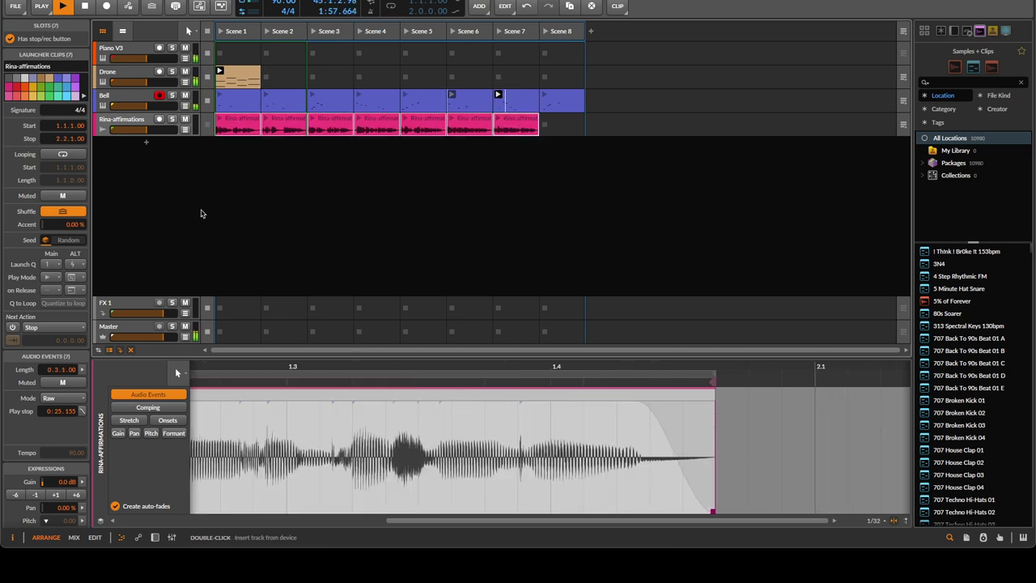
{"action": "left_click", "coordinate": [44, 327]}
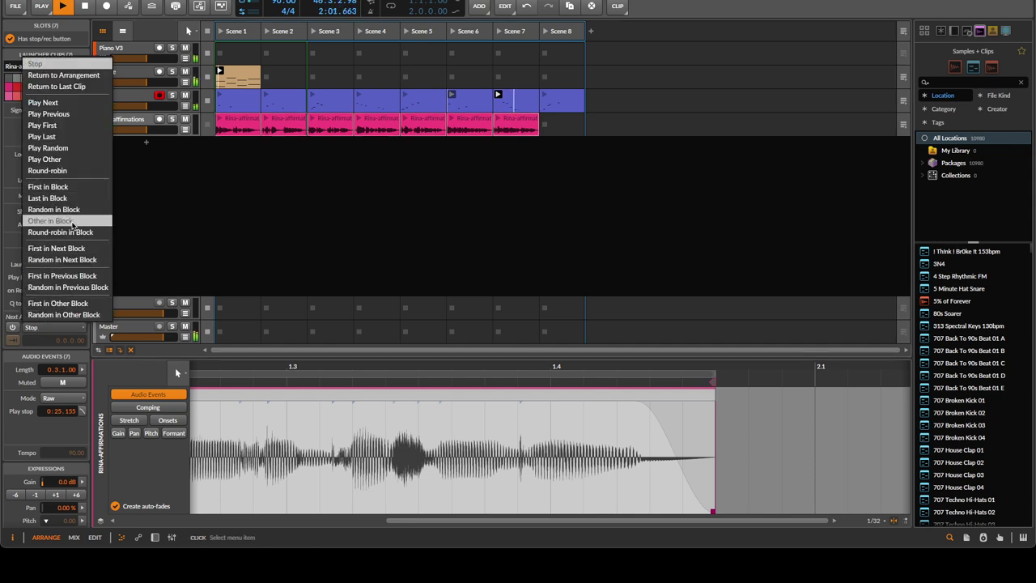
{"action": "left_click", "coordinate": [75, 103]}
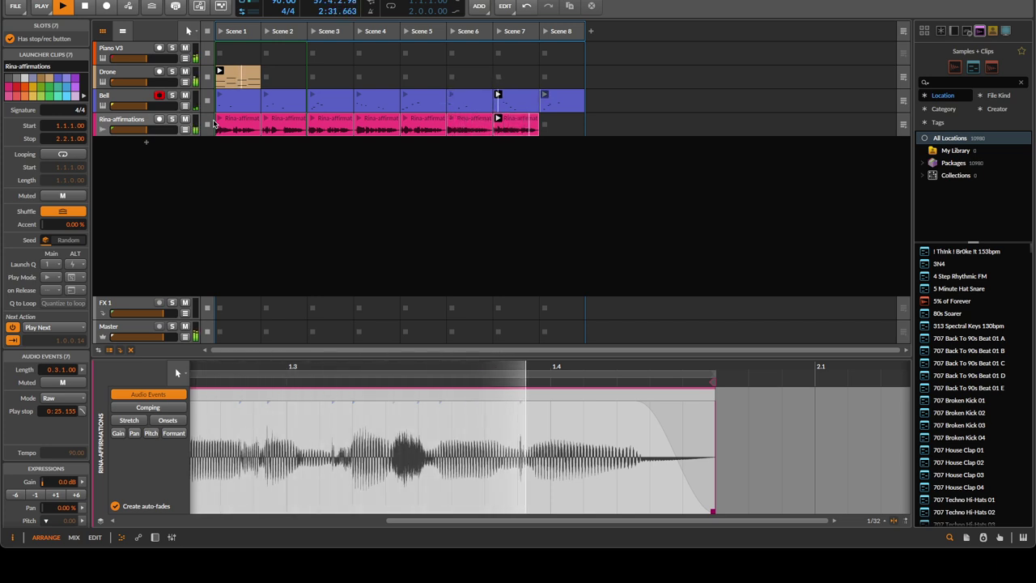
Add a group track below the affirmations track and name it Music
{"action": "right_click", "coordinate": [160, 168]}
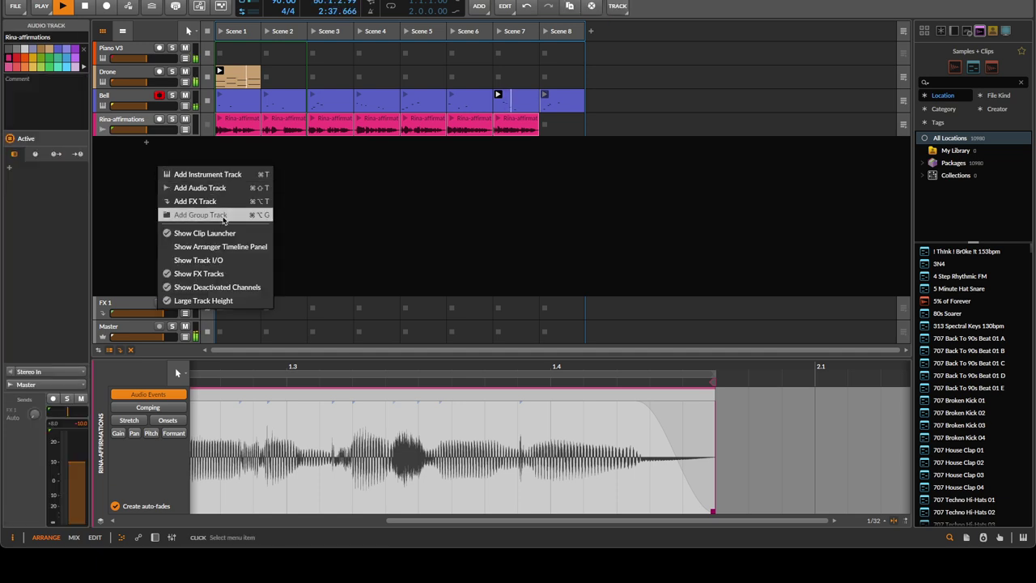
{"action": "left_click", "coordinate": [223, 216]}
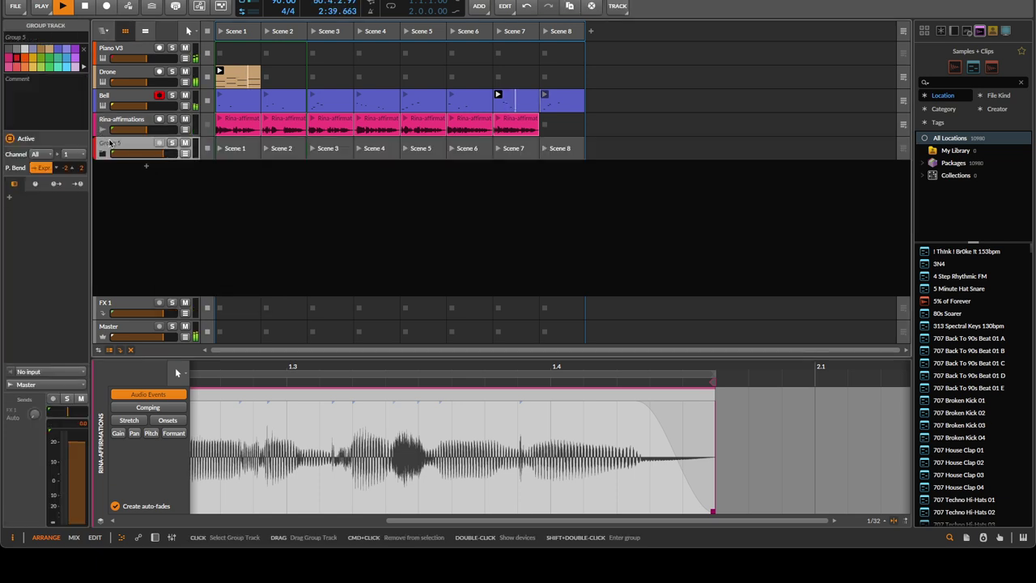
{"action": "left_click", "coordinate": [39, 37]}
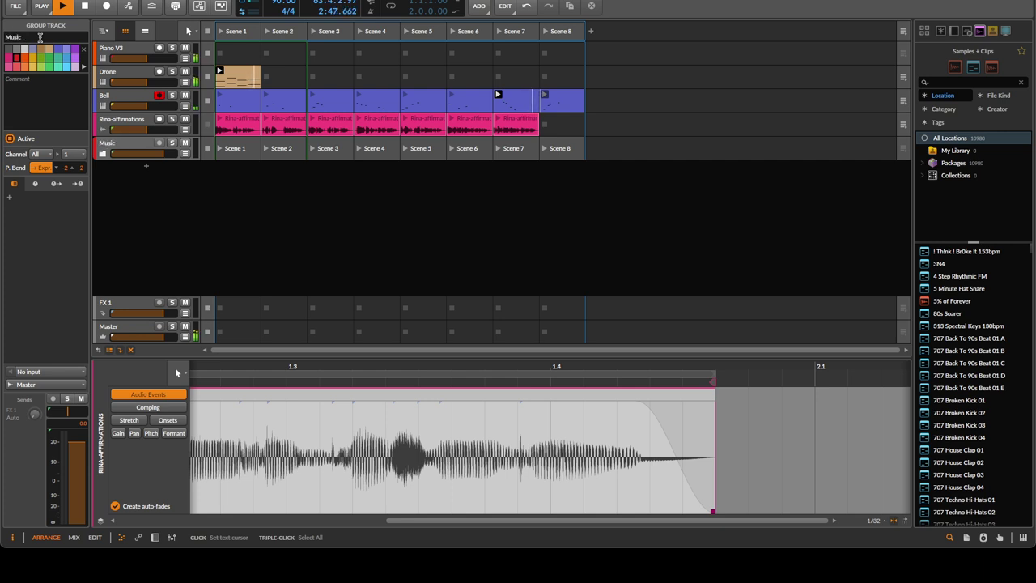
Move the Bell, Drone and Piano V3 tracks into the Music group and collapse the group
{"action": "left_click", "coordinate": [122, 97]}
{"action": "key", "text": "Delete"}
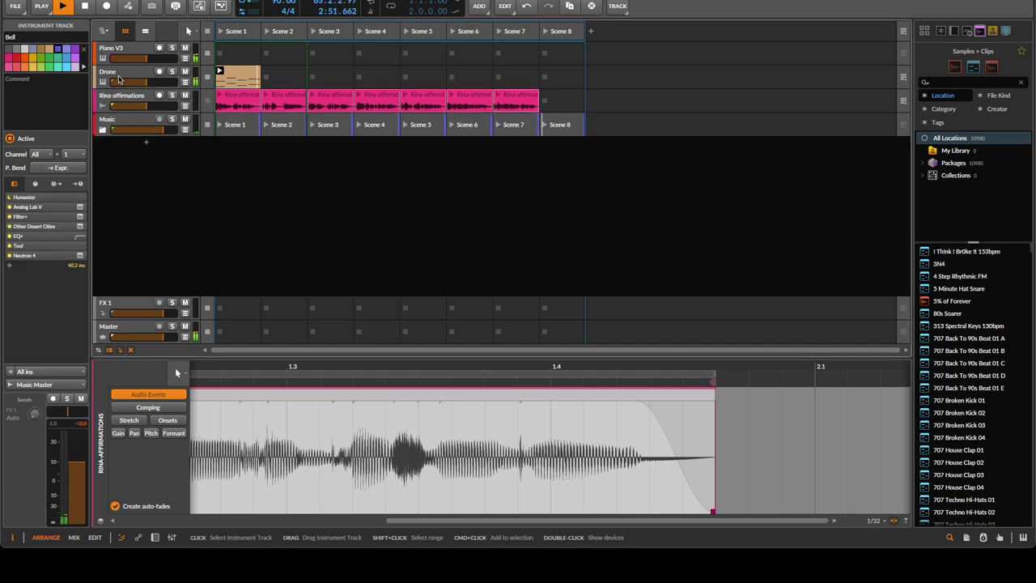
{"action": "key", "text": "Delete"}
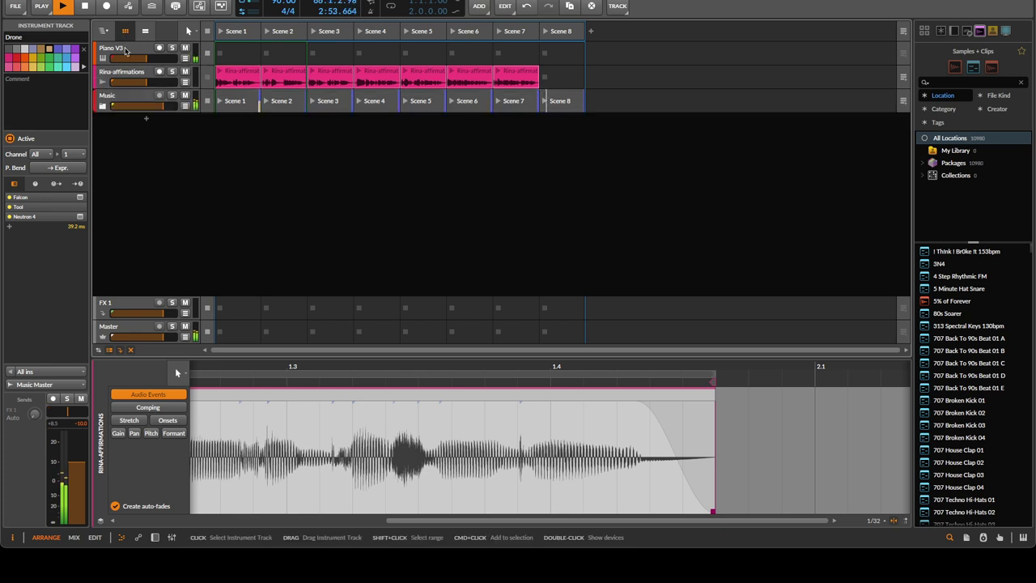
{"action": "key", "text": "ctrl+z"}
{"action": "key", "text": "ctrl+z"}
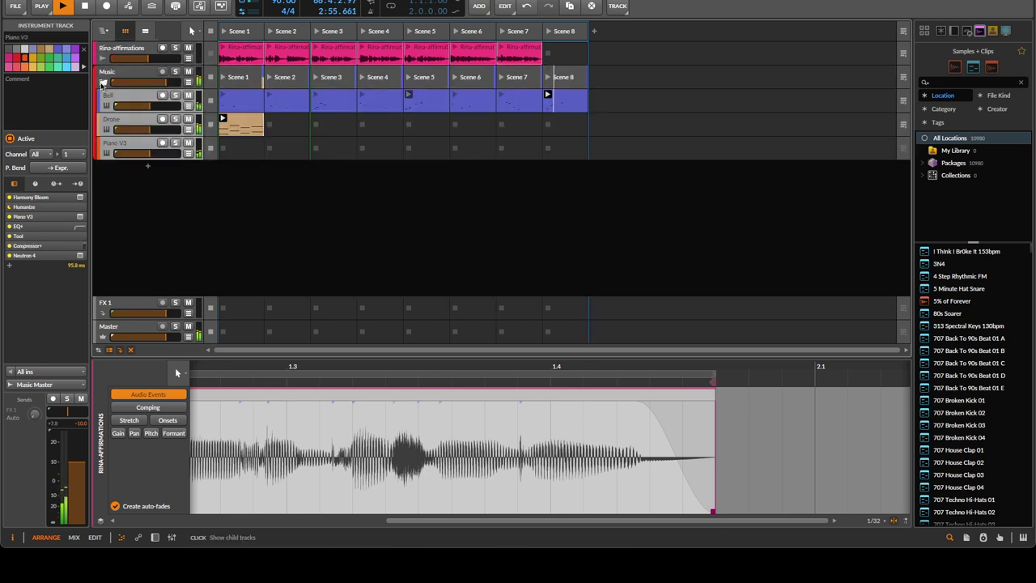
{"action": "left_click_drag", "start_coordinate": [123, 120], "coordinate": [122, 95]}
{"action": "left_click_drag", "start_coordinate": [128, 146], "coordinate": [135, 95]}
{"action": "left_click", "coordinate": [138, 78]}
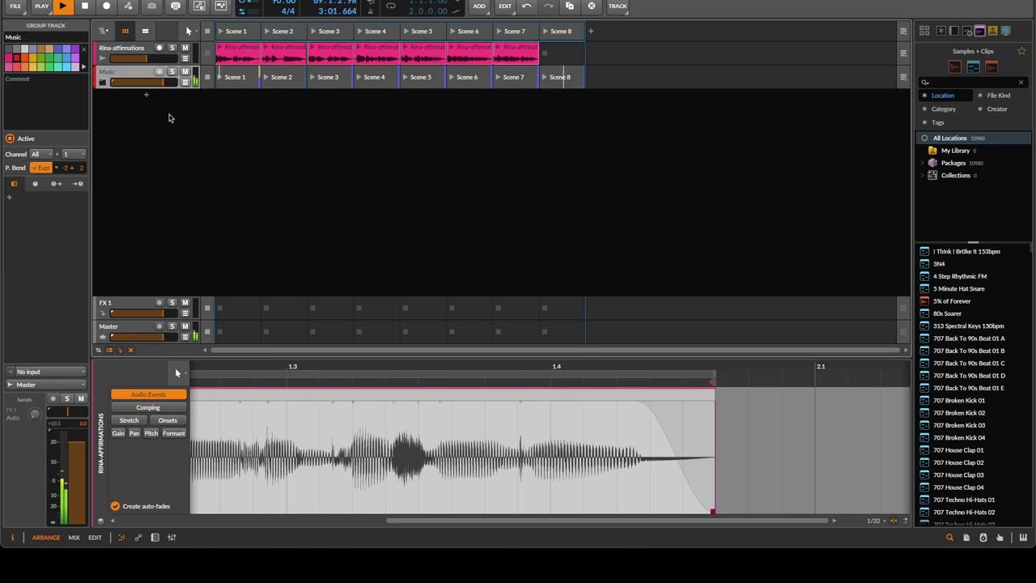
Insert the Neutron 4 Equalizer on the Music group track
{"action": "key", "text": "m"}
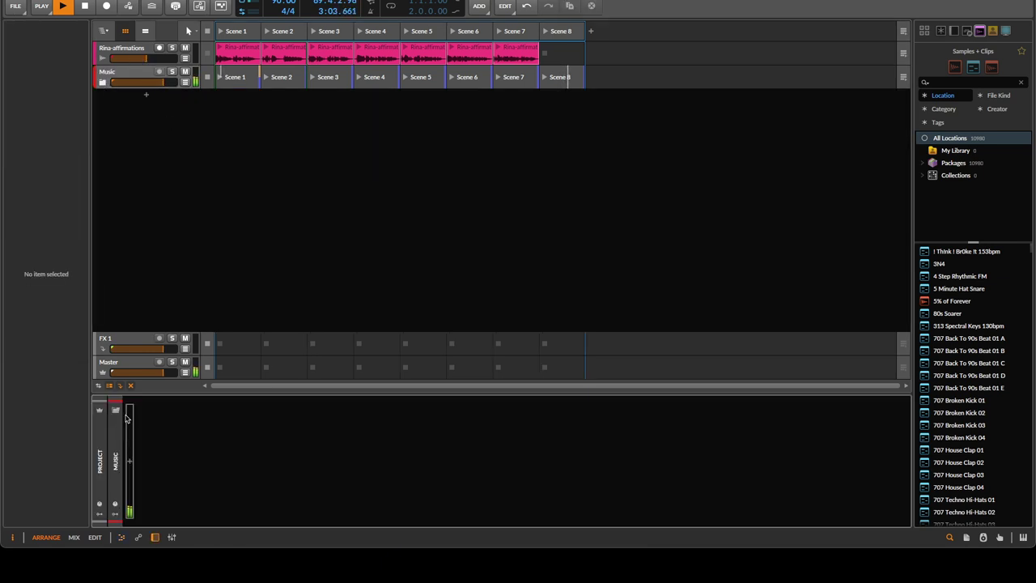
{"action": "left_click", "coordinate": [131, 462]}
{"action": "type", "text": "neut"}
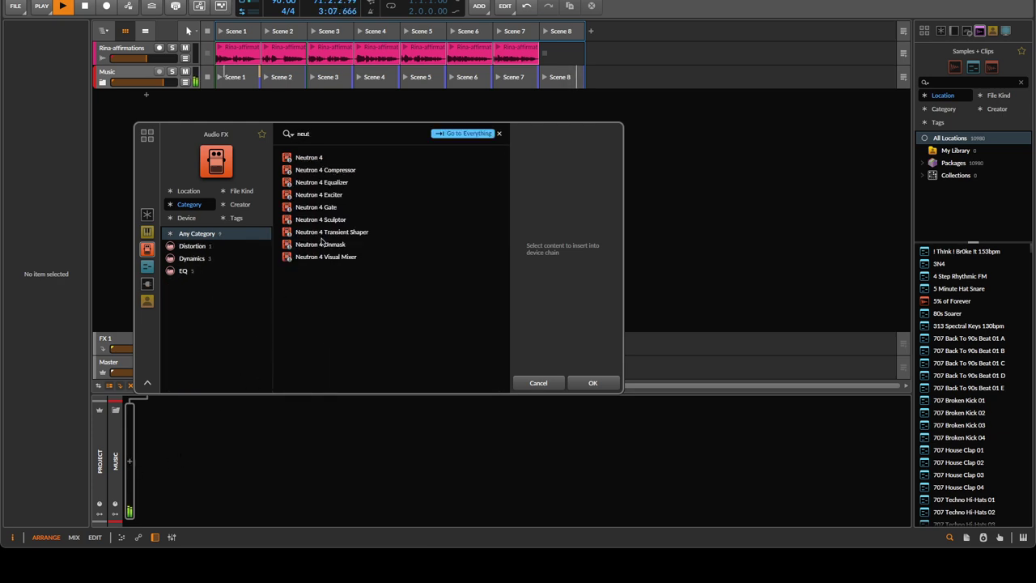
{"action": "left_click", "coordinate": [324, 182]}
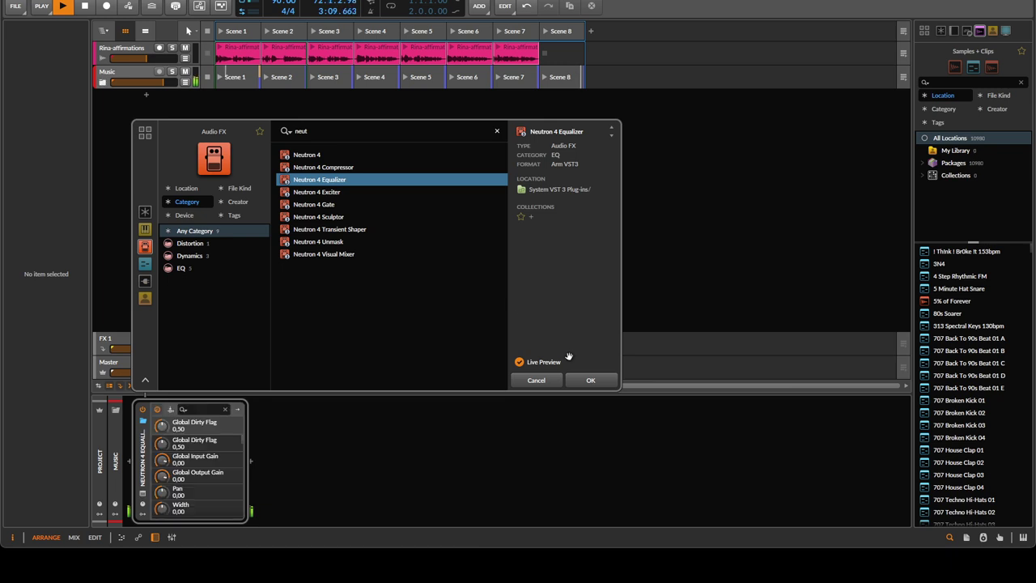
{"action": "left_click", "coordinate": [587, 381]}
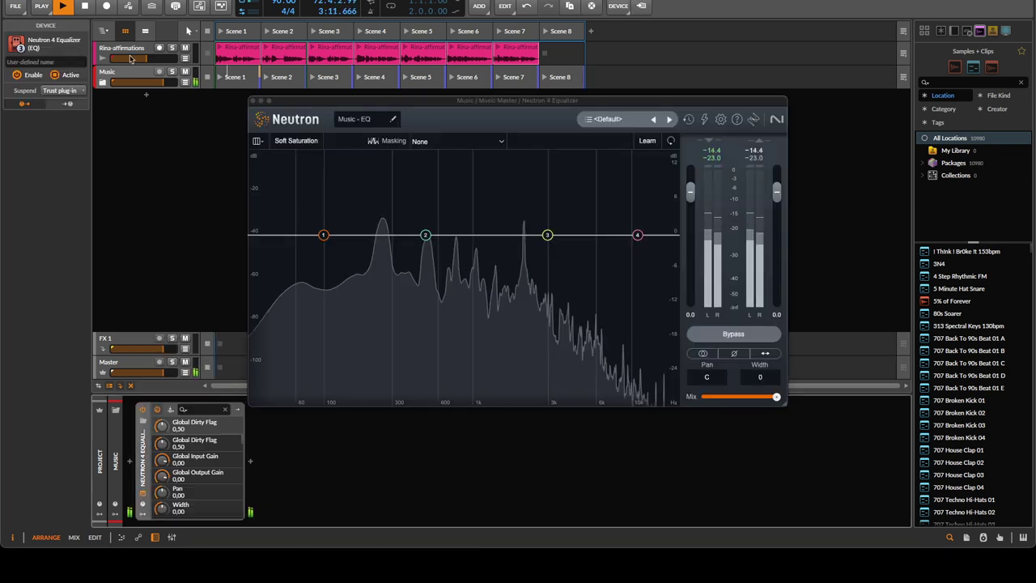
Insert Neutron 4 on the affirmations track and run its assistant while the affirmations clips play from Scene 1
{"action": "left_click", "coordinate": [128, 461]}
{"action": "type", "text": "neut"}
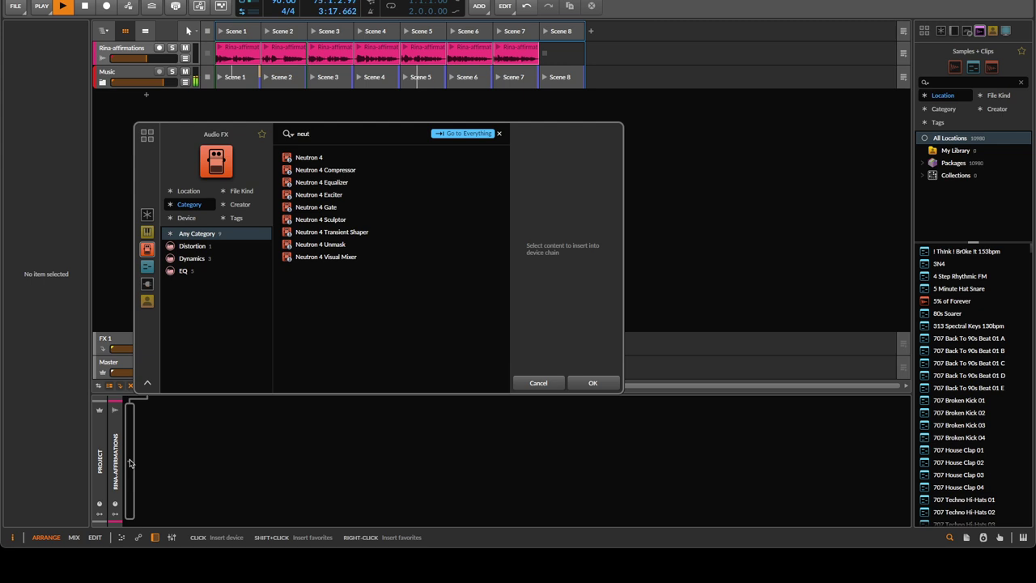
{"action": "key", "text": "Down"}
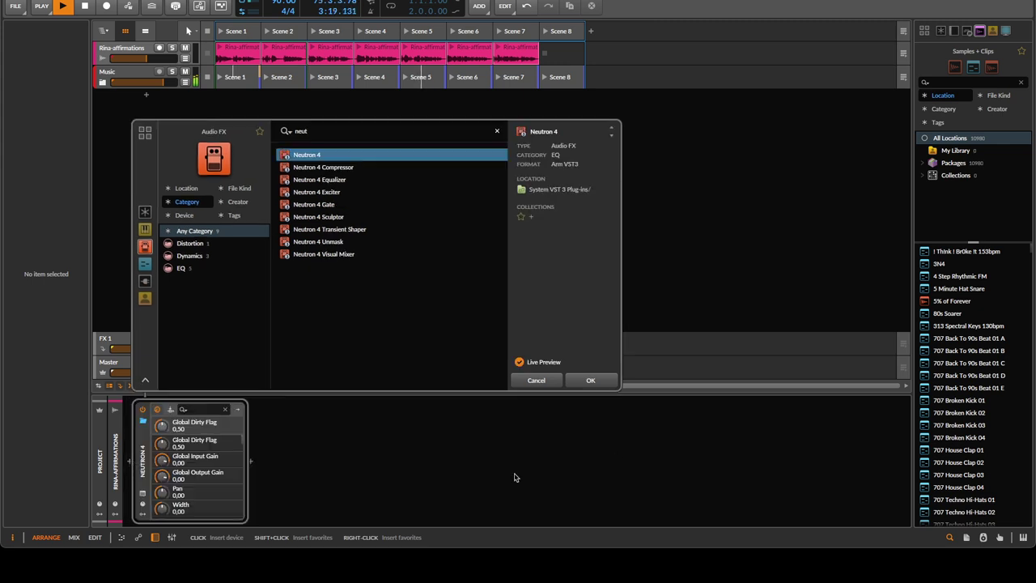
{"action": "left_click", "coordinate": [603, 382]}
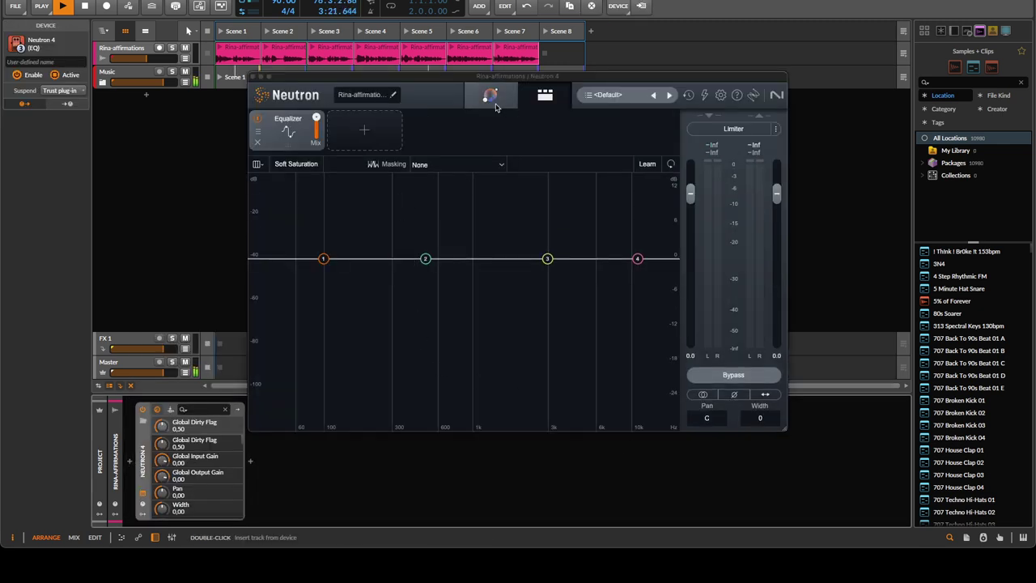
{"action": "left_click", "coordinate": [489, 95]}
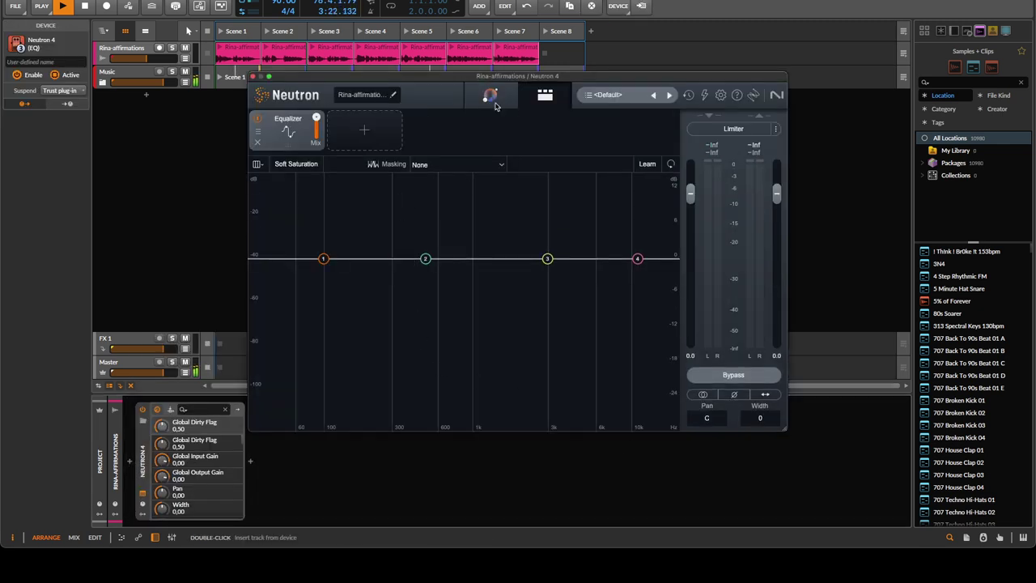
{"action": "left_click", "coordinate": [221, 51]}
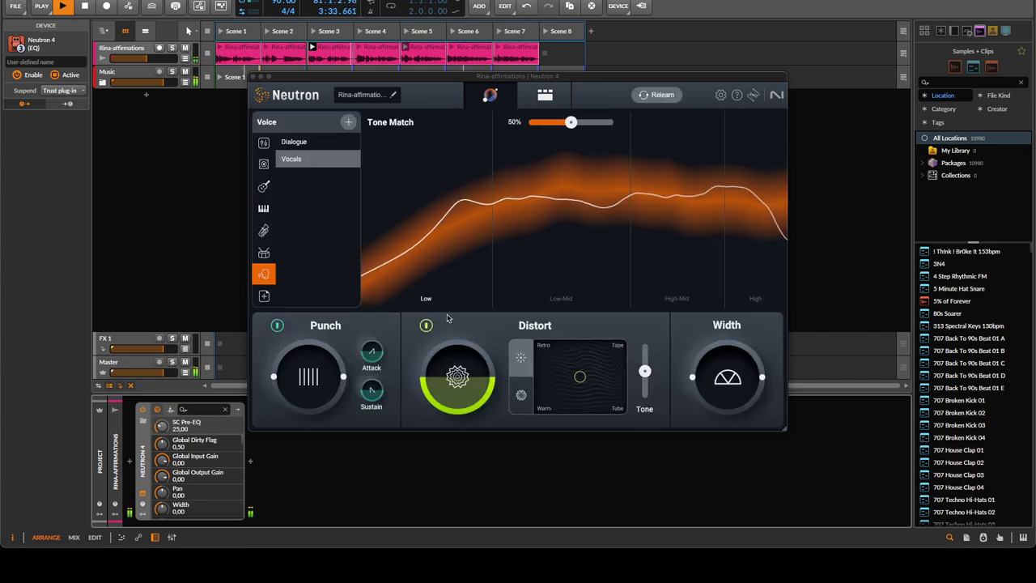
Turn off Neutron 4's Distort section and set the Voice tone match target to Dialogue
{"action": "left_click", "coordinate": [427, 326]}
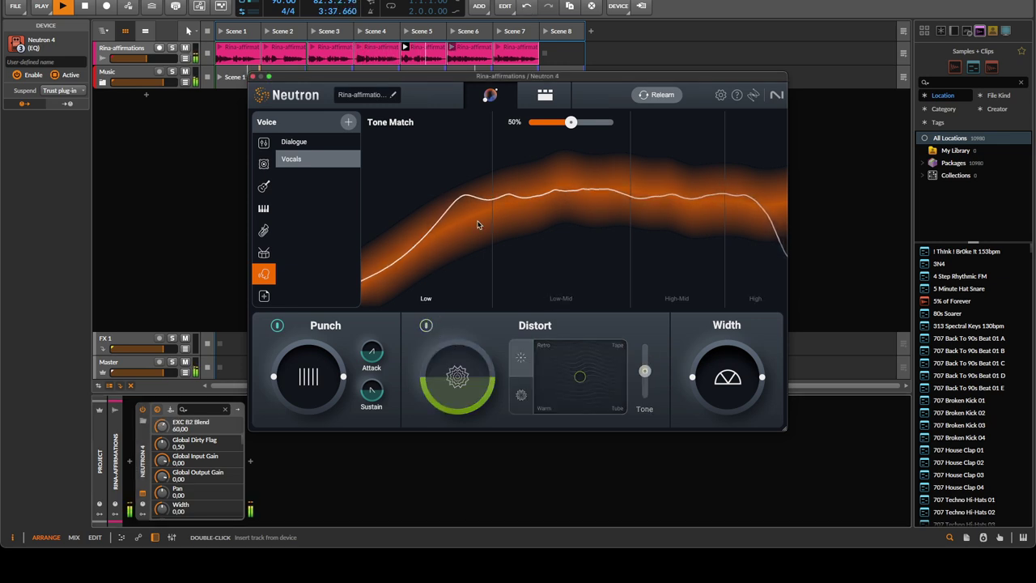
{"action": "left_click", "coordinate": [293, 142]}
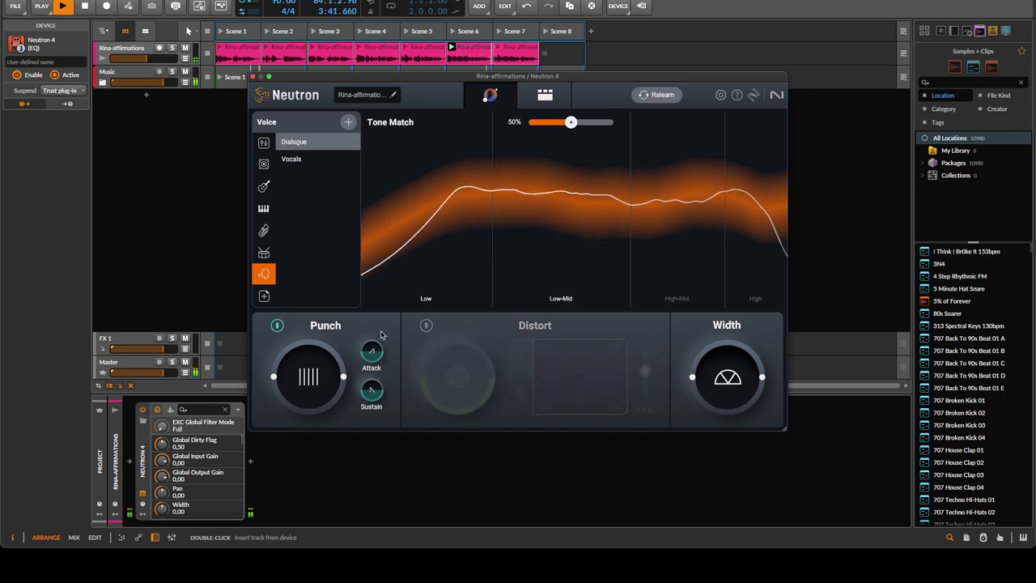
Set Neutron 4's Width on the affirmations track to about 19 and relaunch the affirmations clips from Scene 1
{"action": "left_click", "coordinate": [732, 381]}
{"action": "left_click_drag", "start_coordinate": [731, 381], "coordinate": [731, 371]}
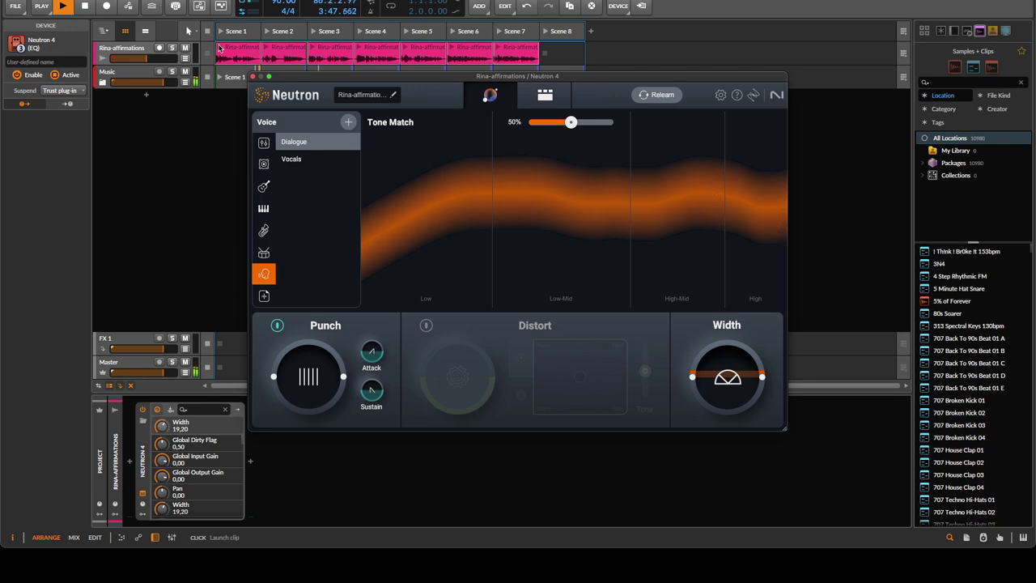
{"action": "left_click", "coordinate": [218, 48]}
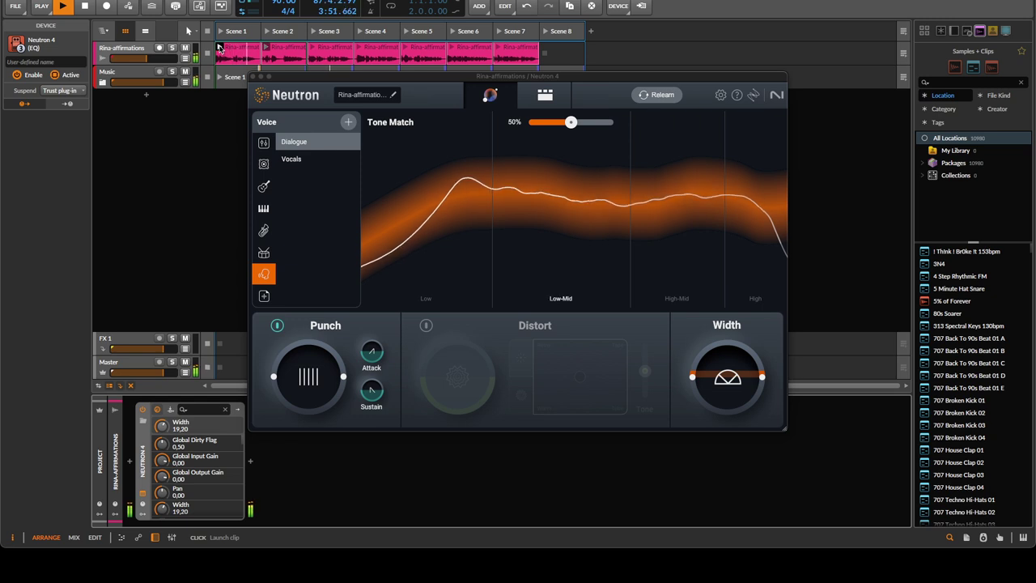
Change band 2 of the vocal's Neutron Equalizer to a Flat Highpass at about 109 Hz with a 48 dB/oct slope
{"action": "left_click", "coordinate": [545, 95]}
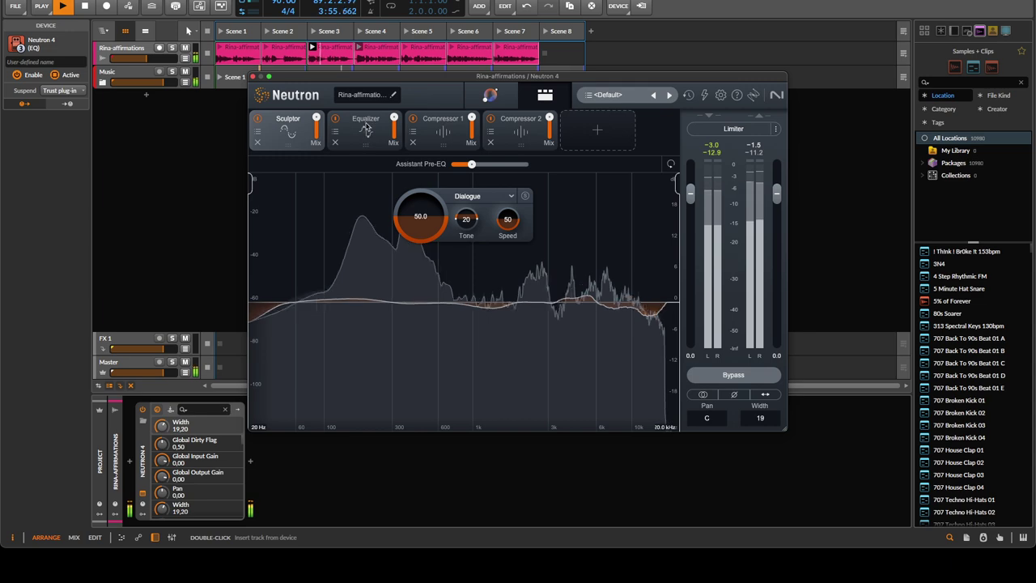
{"action": "left_click", "coordinate": [365, 125]}
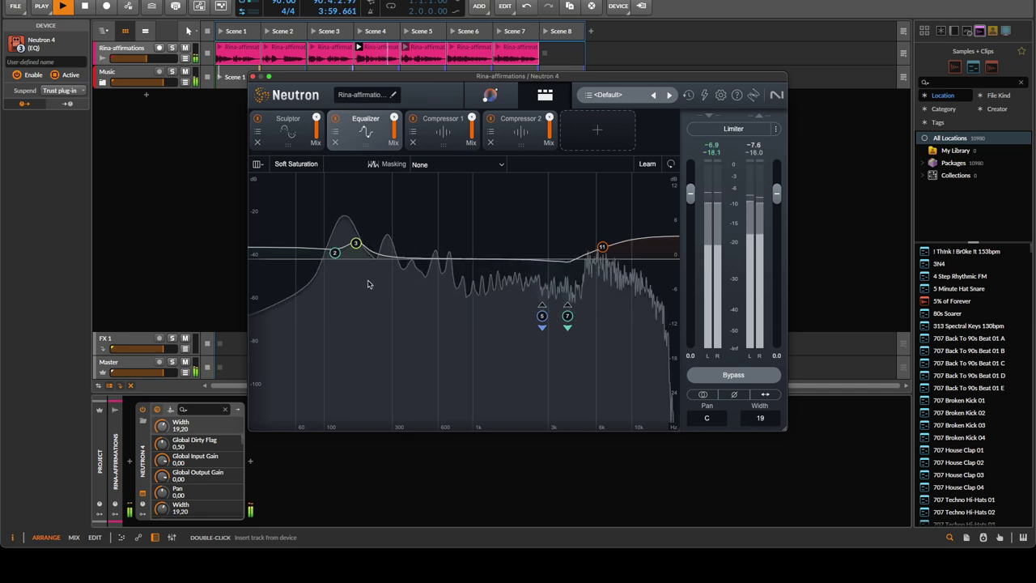
{"action": "left_click", "coordinate": [335, 253]}
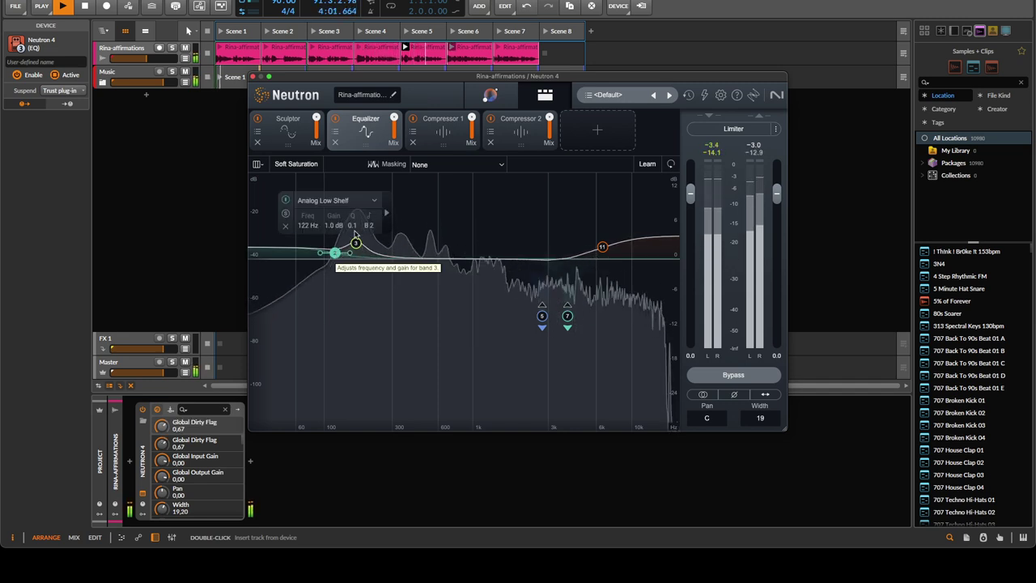
{"action": "left_click", "coordinate": [374, 201]}
{"action": "mouse_move", "coordinate": [336, 233]}
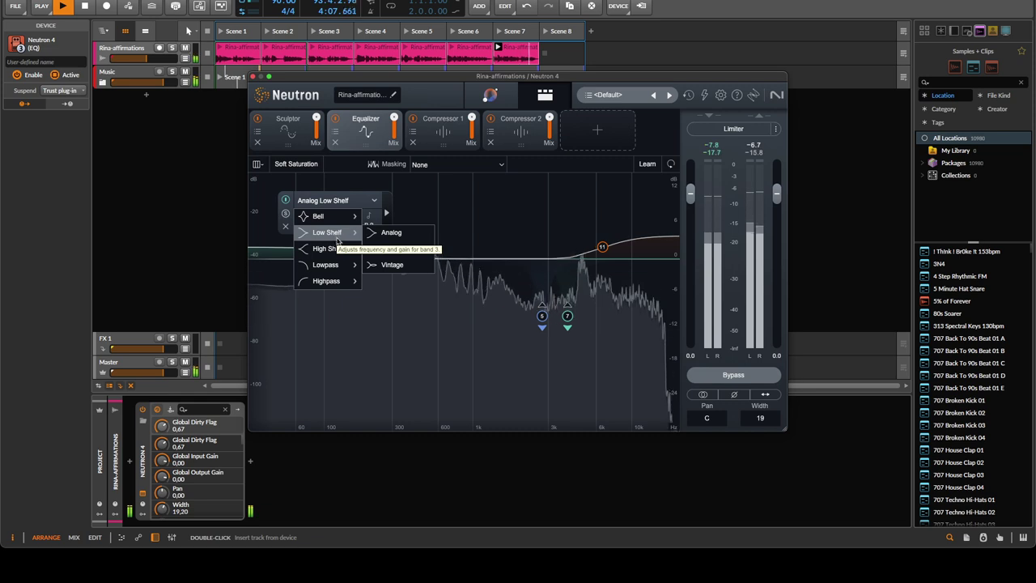
{"action": "mouse_move", "coordinate": [342, 282]}
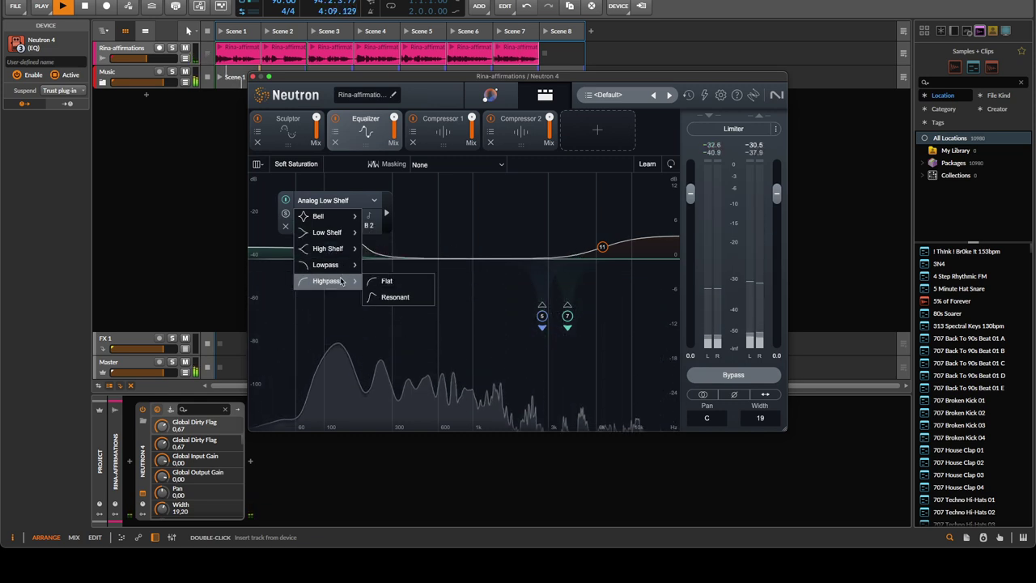
{"action": "left_click", "coordinate": [386, 282]}
{"action": "left_click_drag", "start_coordinate": [333, 256], "coordinate": [339, 263]}
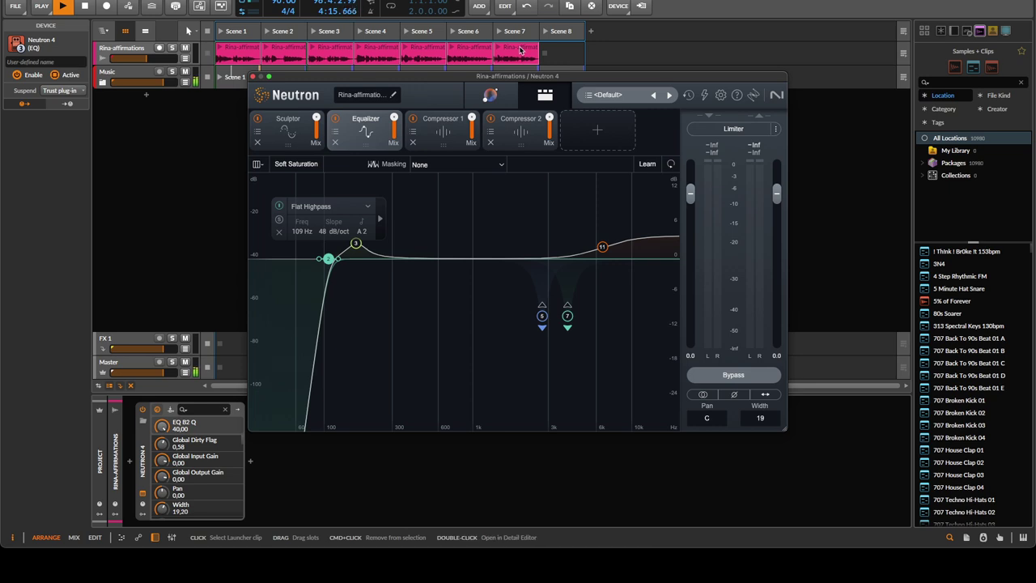
Set the Next Action of the affirmations clip in Scene 7 to First in Block
{"action": "left_click", "coordinate": [583, 53]}
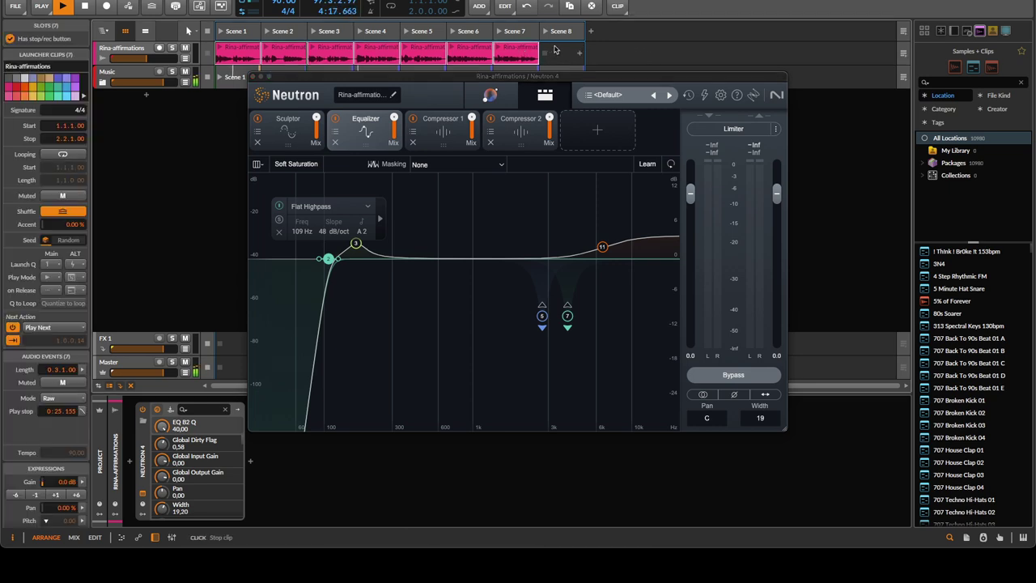
{"action": "left_click", "coordinate": [516, 51]}
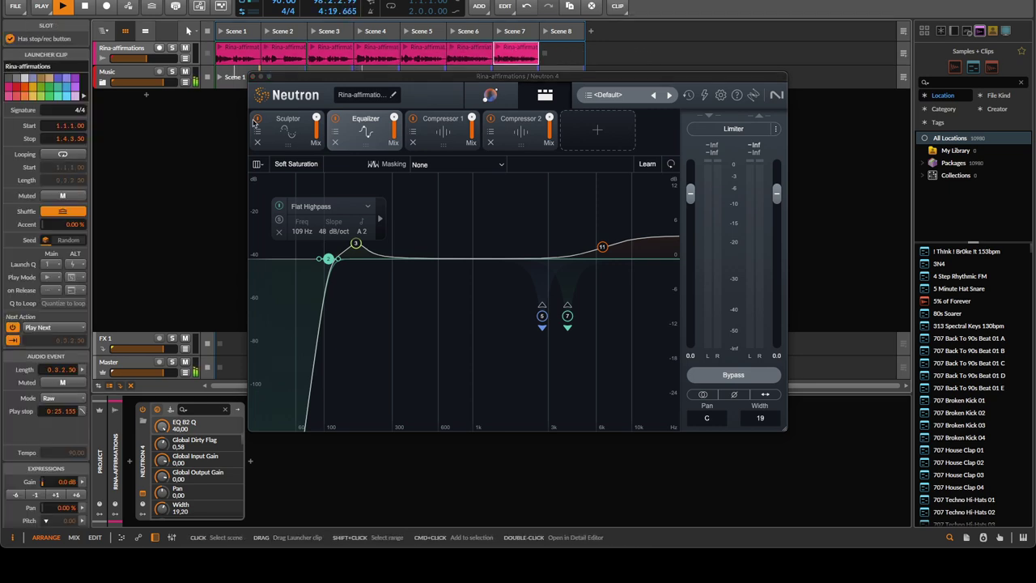
{"action": "left_click", "coordinate": [51, 330]}
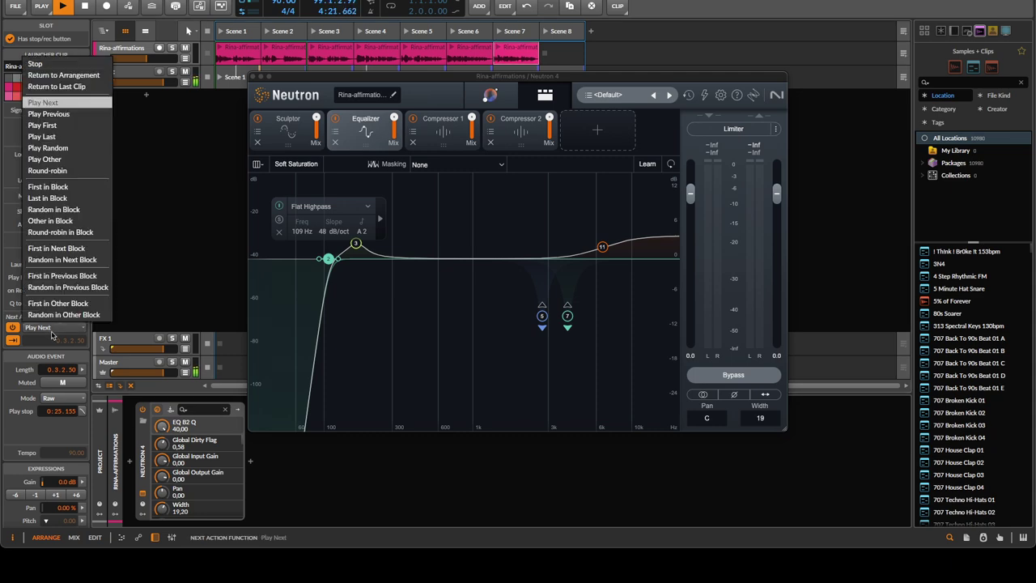
{"action": "left_click", "coordinate": [47, 186]}
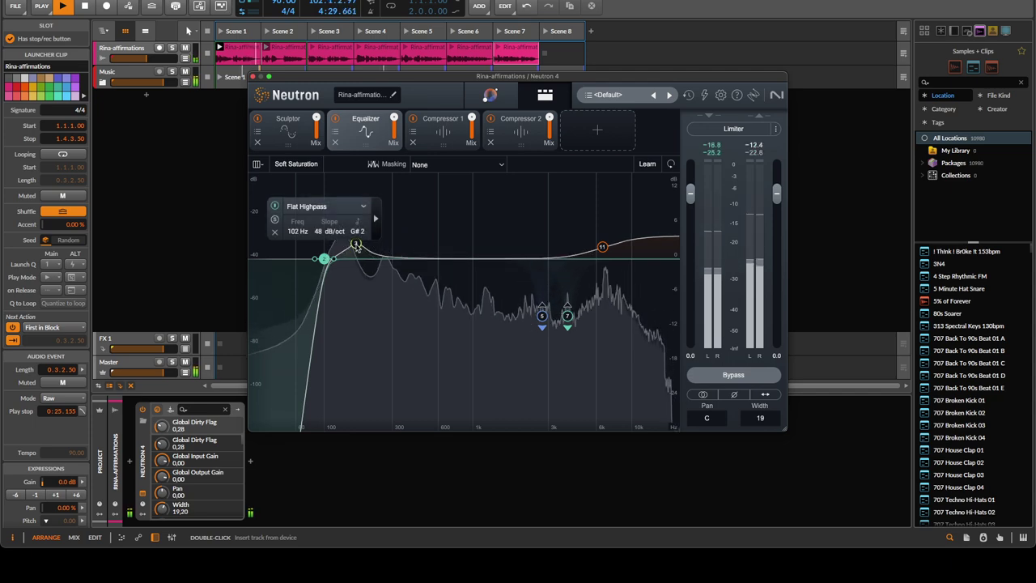
Widen equalizer band 3 to Q 0.4 at about 216 Hz and 2.4 dB, and remove dynamic bands 5 and 7
{"action": "left_click", "coordinate": [356, 245]}
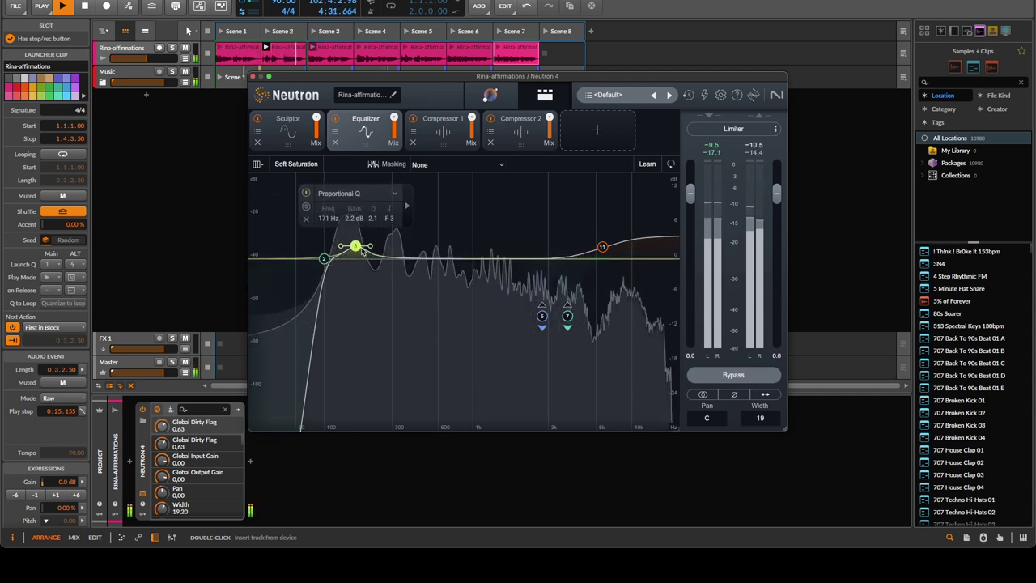
{"action": "left_click_drag", "start_coordinate": [368, 246], "coordinate": [363, 249]}
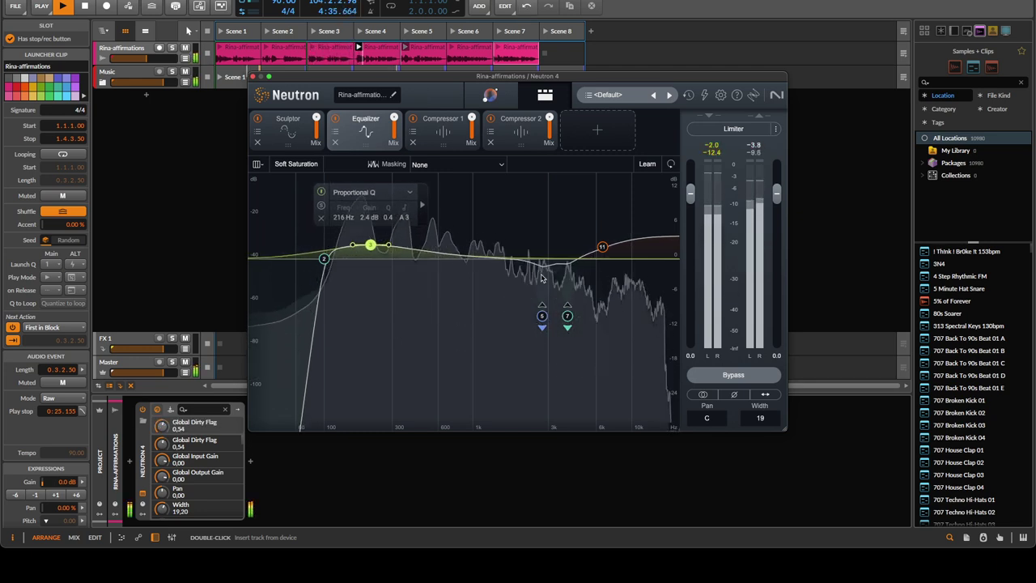
{"action": "left_click", "coordinate": [543, 316]}
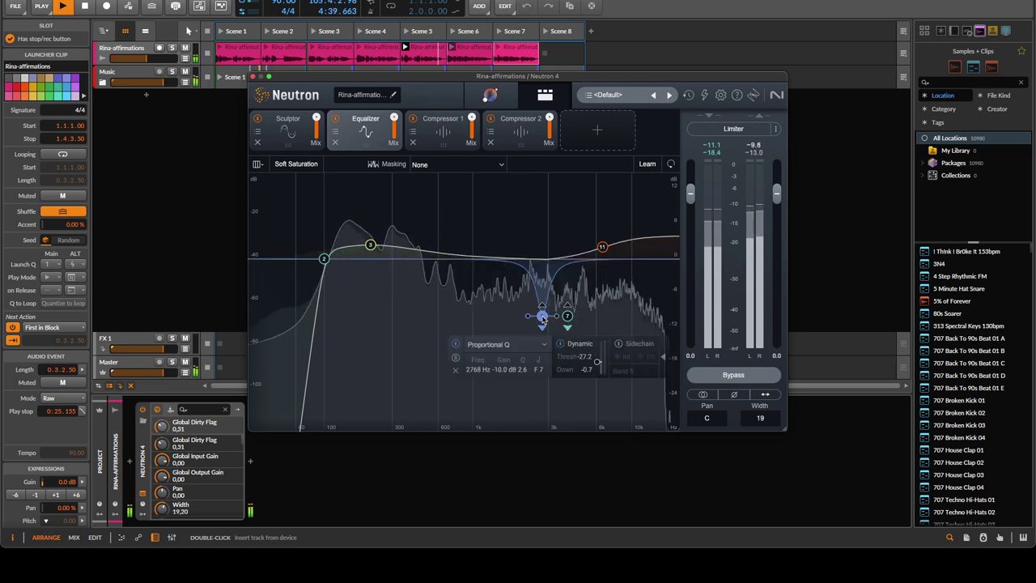
{"action": "double_click", "coordinate": [543, 316]}
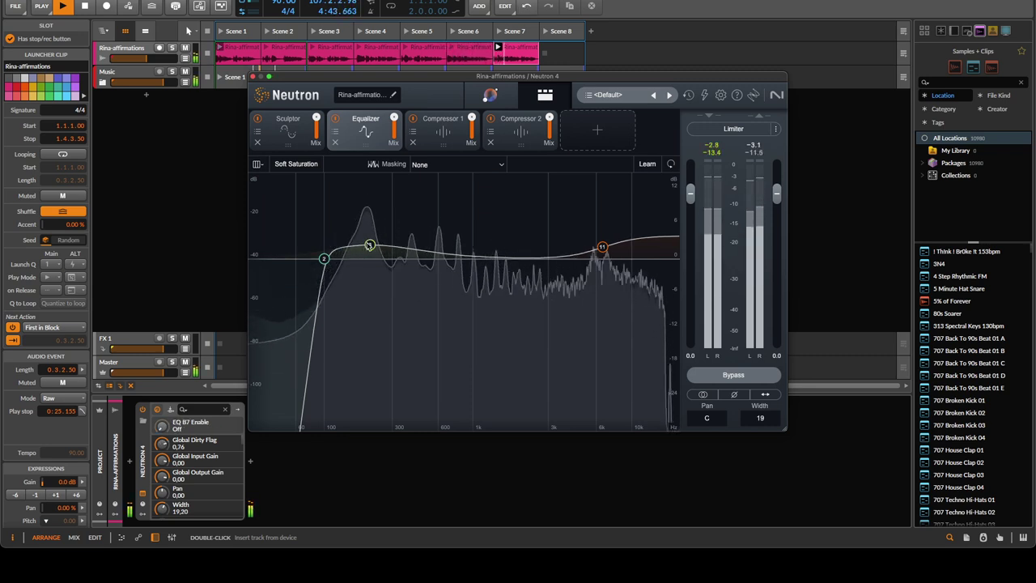
Move band 3 to about 266 Hz and 1.3 dB, and the band 11 high shelf to about 3337 Hz and 1.2 dB
{"action": "left_click", "coordinate": [369, 245]}
{"action": "left_click_drag", "start_coordinate": [377, 245], "coordinate": [380, 245]}
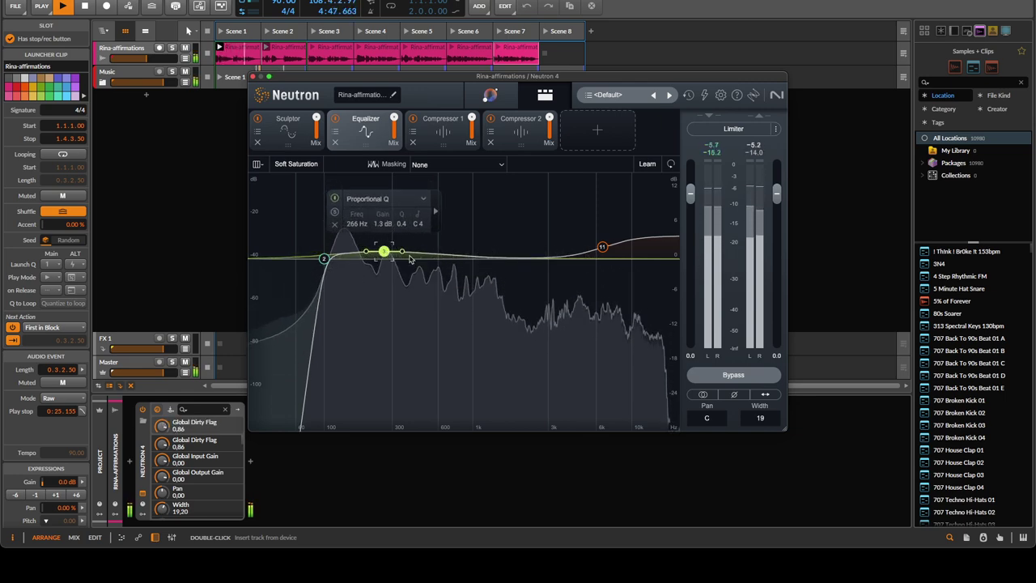
{"action": "left_click_drag", "start_coordinate": [598, 247], "coordinate": [553, 253]}
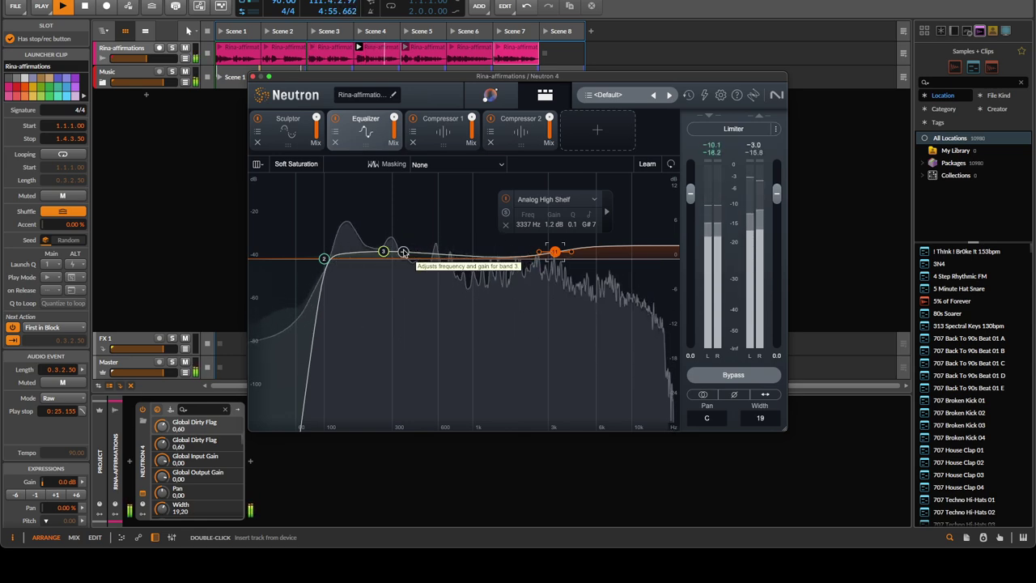
Compare the vocal's sound with Compressor 1 and Compressor 2 switched off and on
{"action": "left_click", "coordinate": [453, 124]}
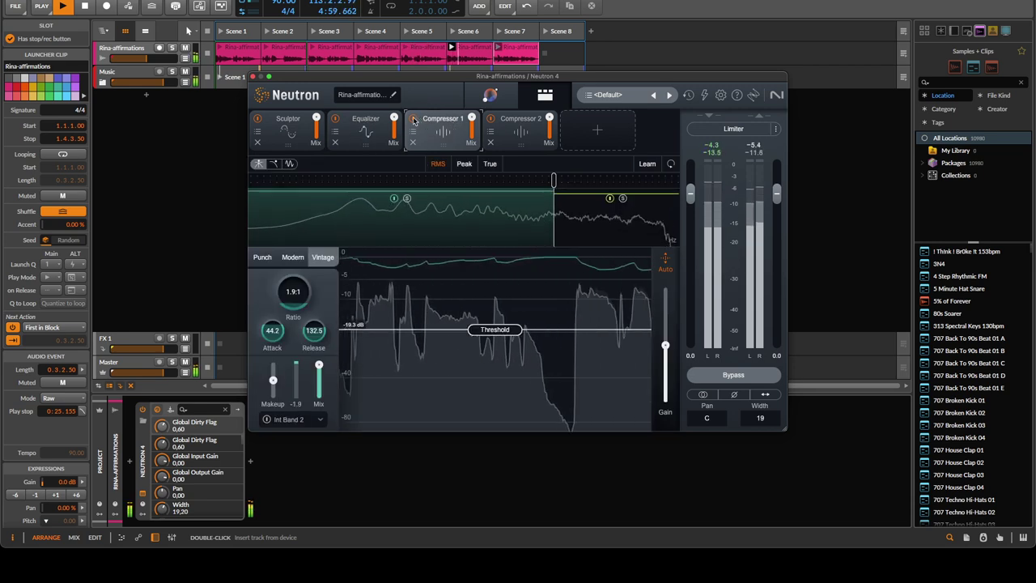
{"action": "left_click", "coordinate": [413, 118]}
{"action": "left_click", "coordinate": [490, 119]}
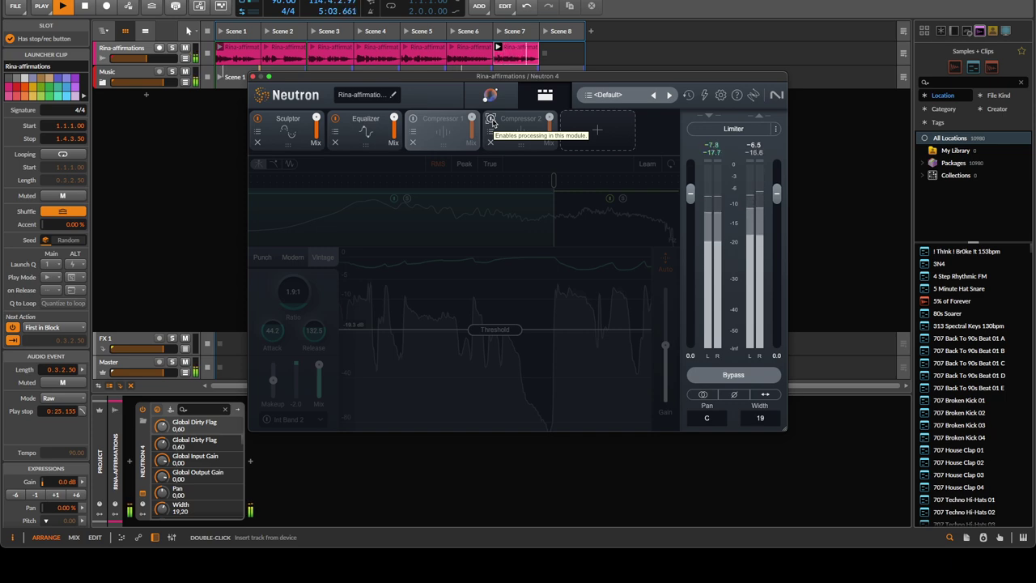
{"action": "left_click", "coordinate": [413, 118]}
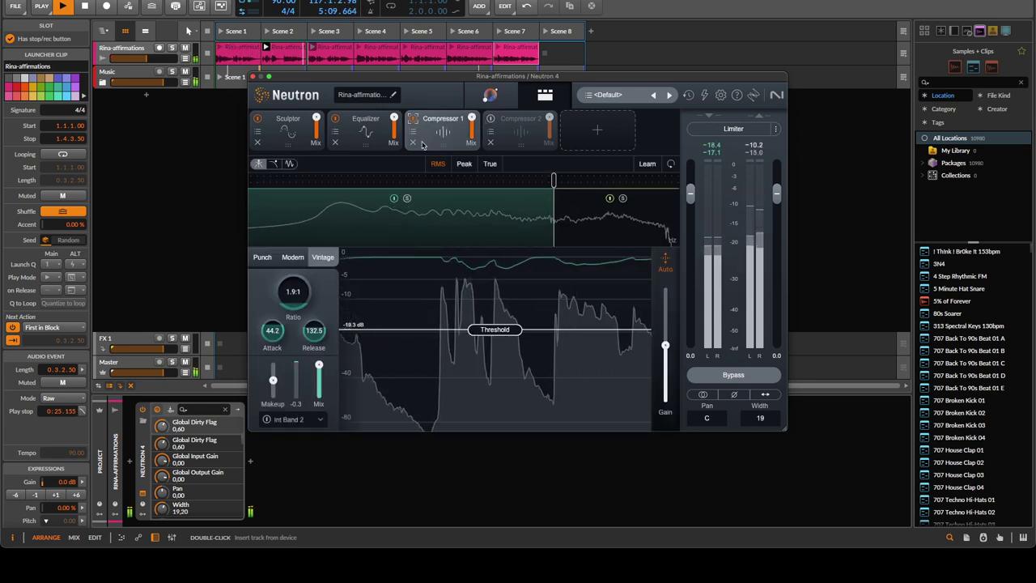
{"action": "left_click", "coordinate": [528, 128]}
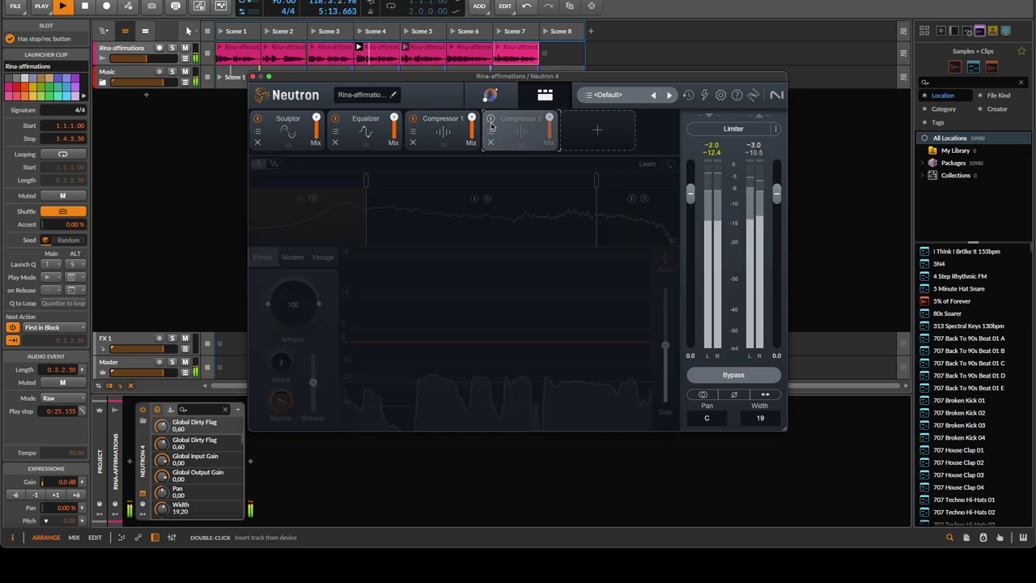
{"action": "left_click", "coordinate": [491, 119]}
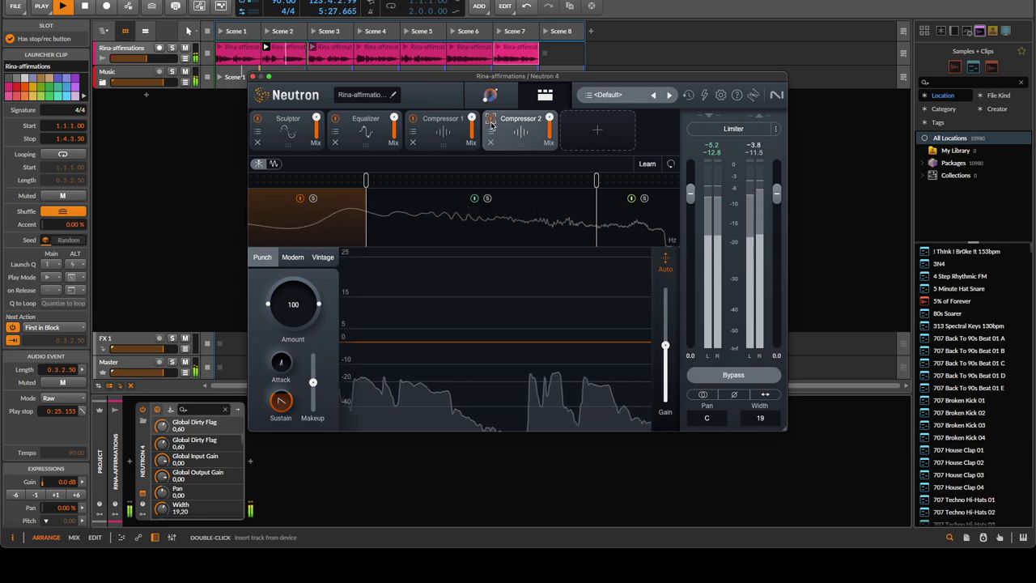
{"action": "left_click", "coordinate": [491, 121]}
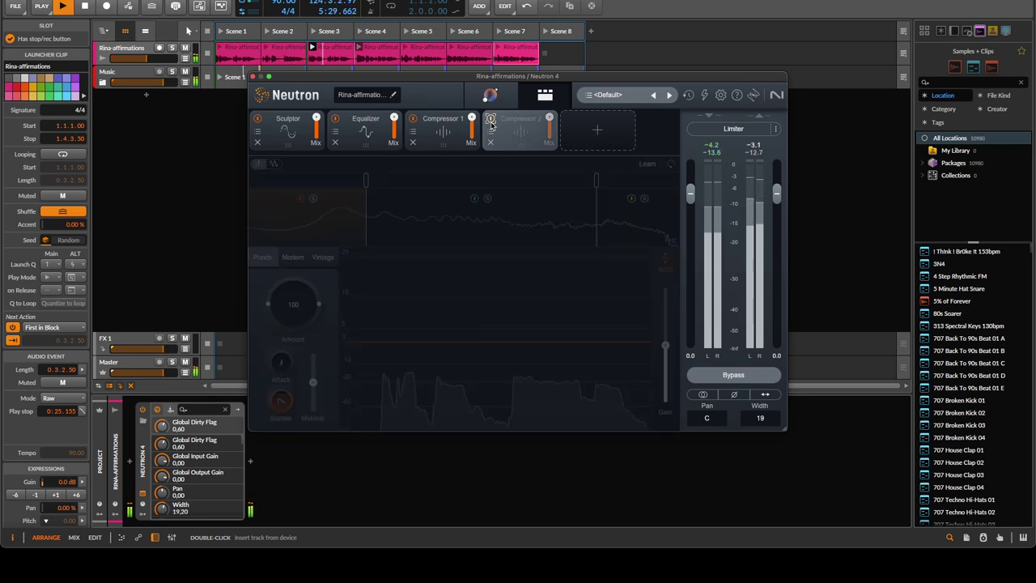
{"action": "left_click", "coordinate": [413, 119]}
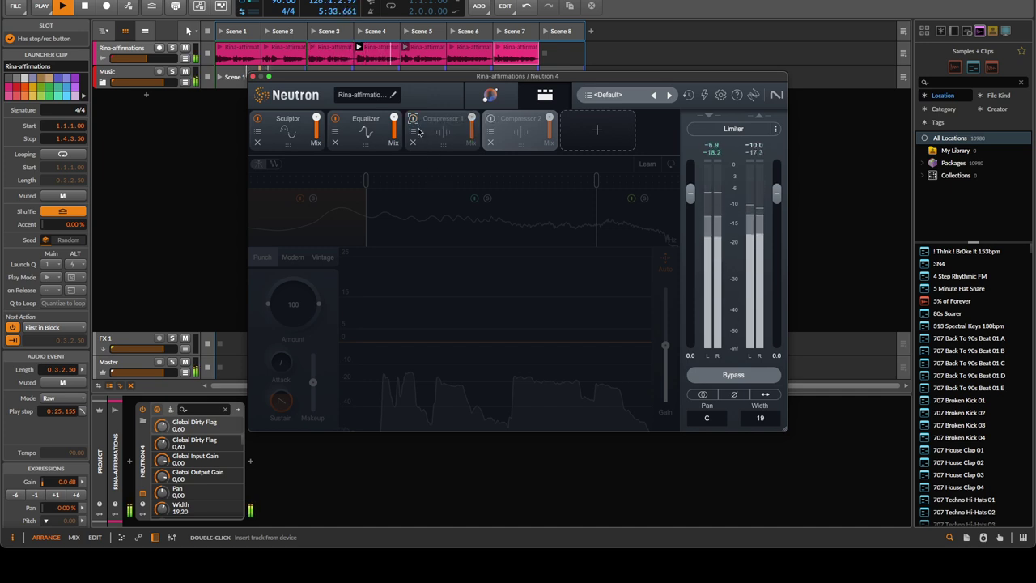
Turn off the Sculptor module, re-enable both compressors, and close the affirmations track's Neutron 4 window
{"action": "left_click", "coordinate": [257, 120]}
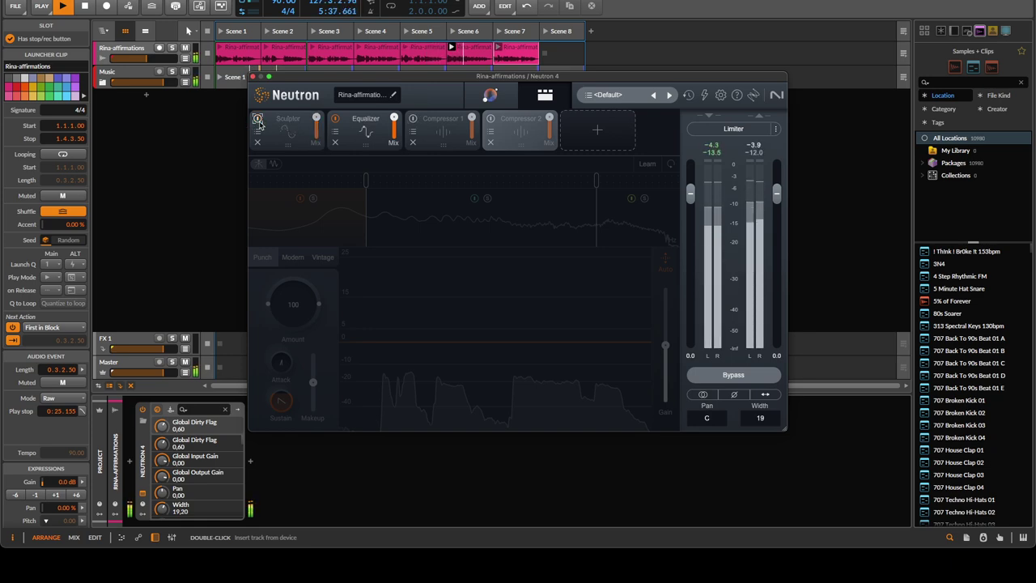
{"action": "left_click", "coordinate": [413, 119]}
{"action": "left_click", "coordinate": [490, 119]}
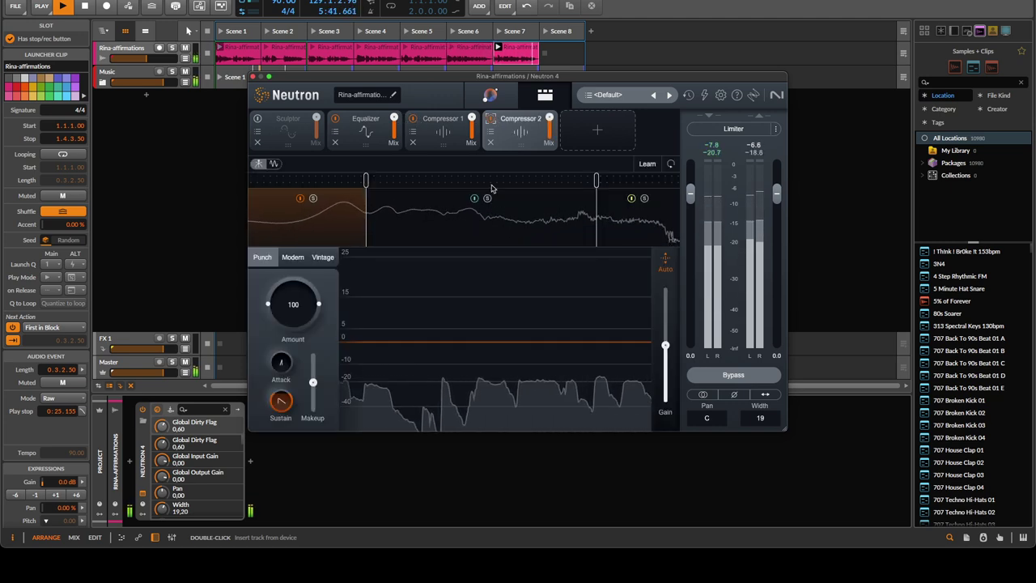
{"action": "left_click", "coordinate": [253, 76]}
Set the masking source of the Music group's Neutron 4 Equalizer to the affirmations track's Neutron instance and close the plug-in window
{"action": "left_click", "coordinate": [124, 78]}
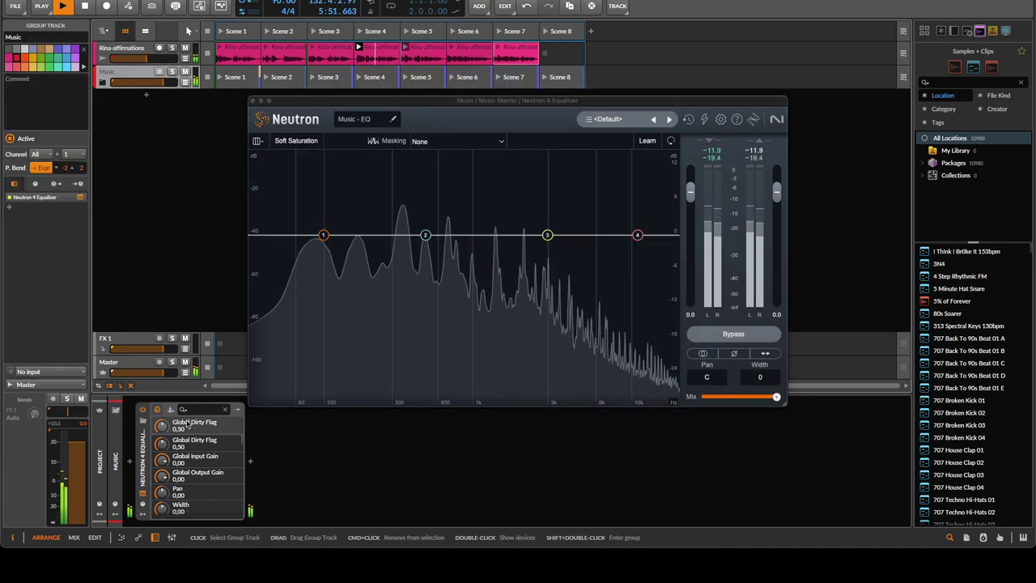
{"action": "left_click", "coordinate": [144, 494]}
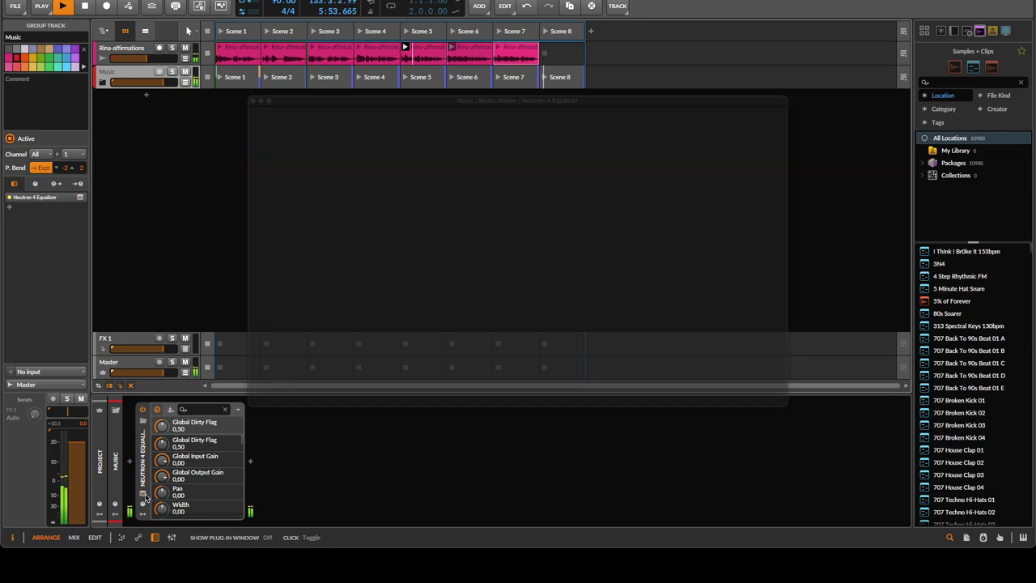
{"action": "left_click", "coordinate": [144, 494]}
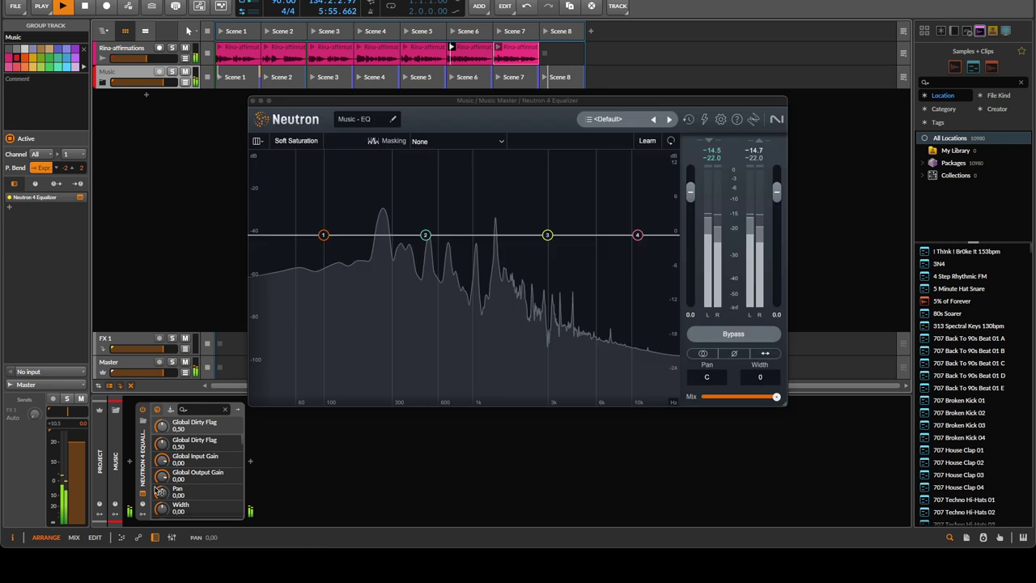
{"action": "left_click", "coordinate": [440, 141]}
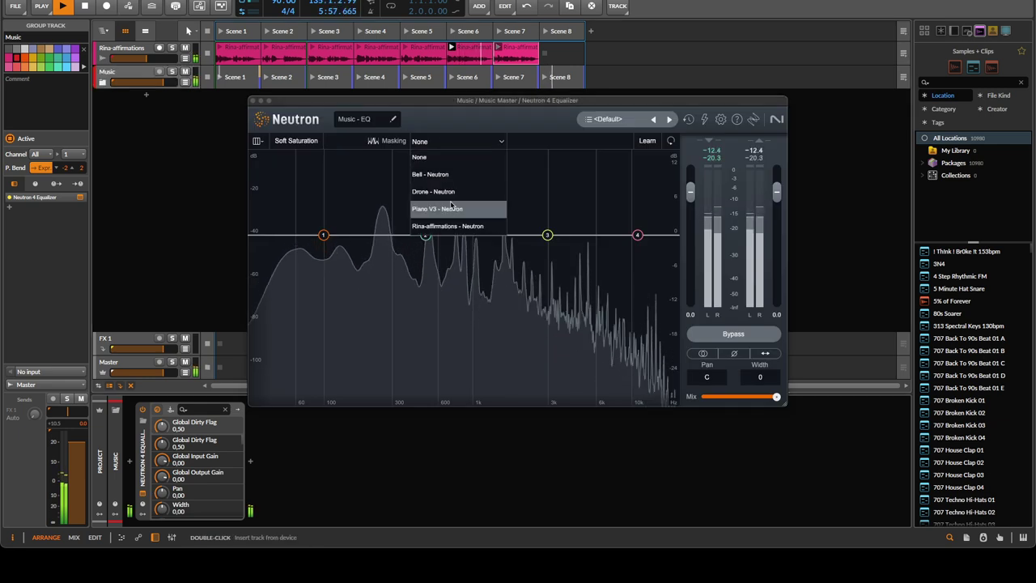
{"action": "left_click", "coordinate": [452, 229]}
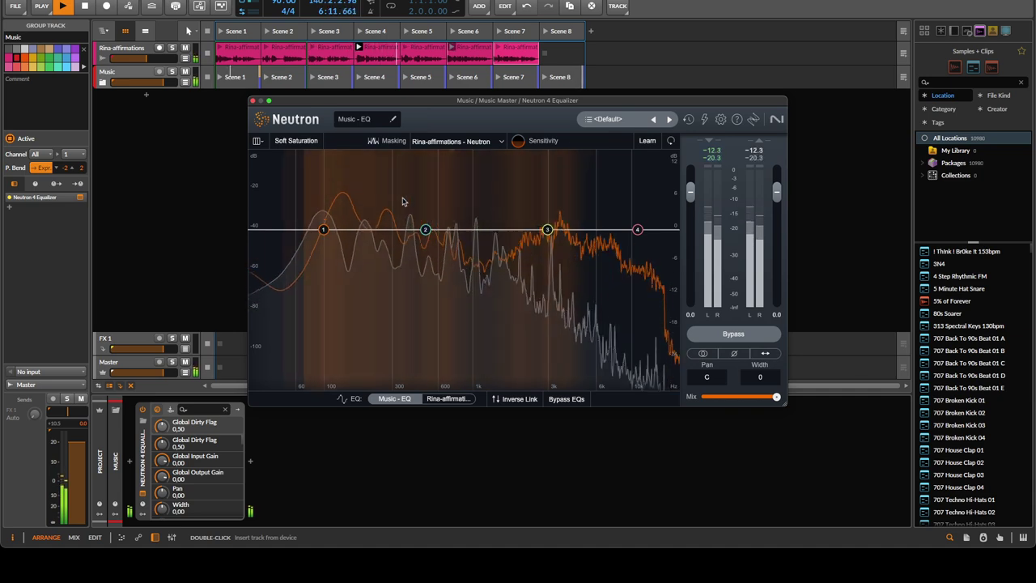
{"action": "left_click", "coordinate": [252, 100]}
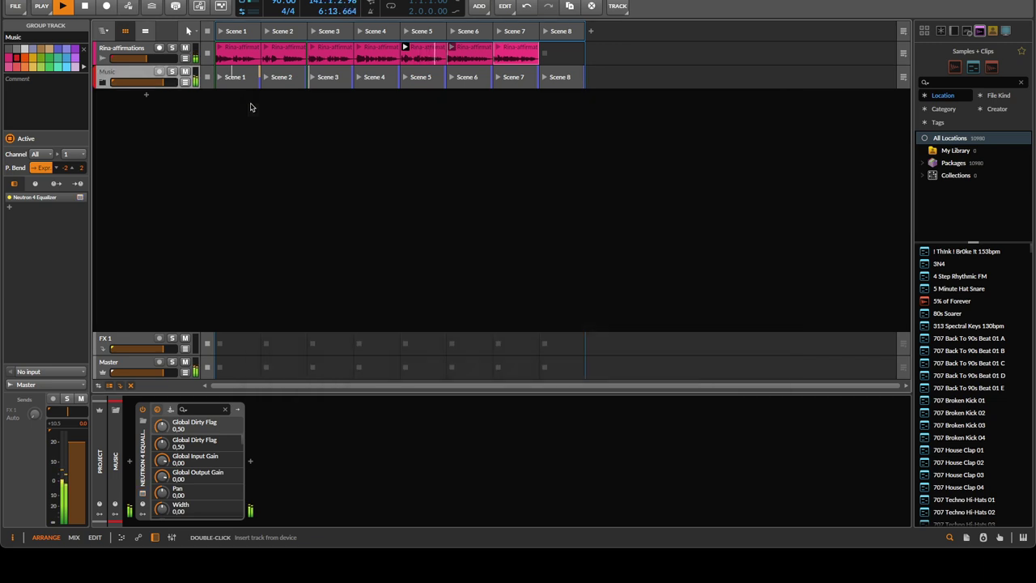
Insert a Tool device after the Neutron 4 Equalizer on the Music group track
{"action": "left_click", "coordinate": [251, 465]}
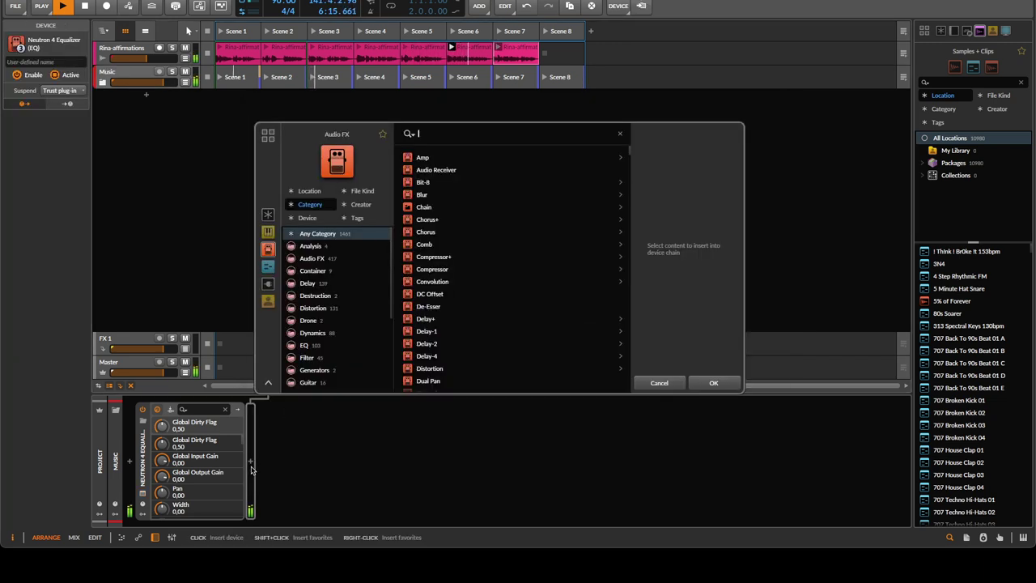
{"action": "type", "text": "tool"}
{"action": "key", "text": "Return"}
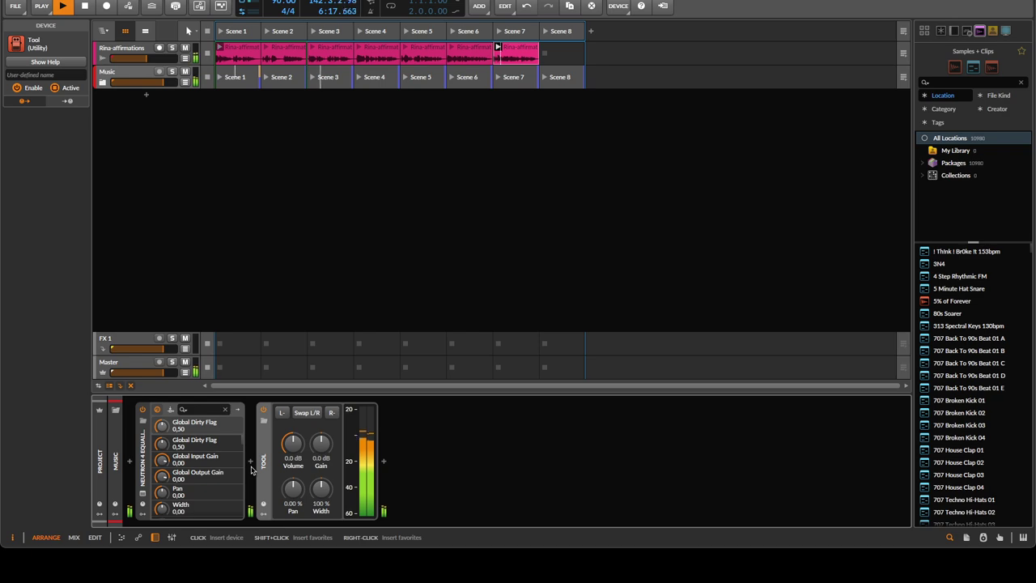
Switch to the mixer view, insert a Tool device on the affirmations track, and move it ahead of Neutron 4
{"action": "key", "text": "alt+2"}
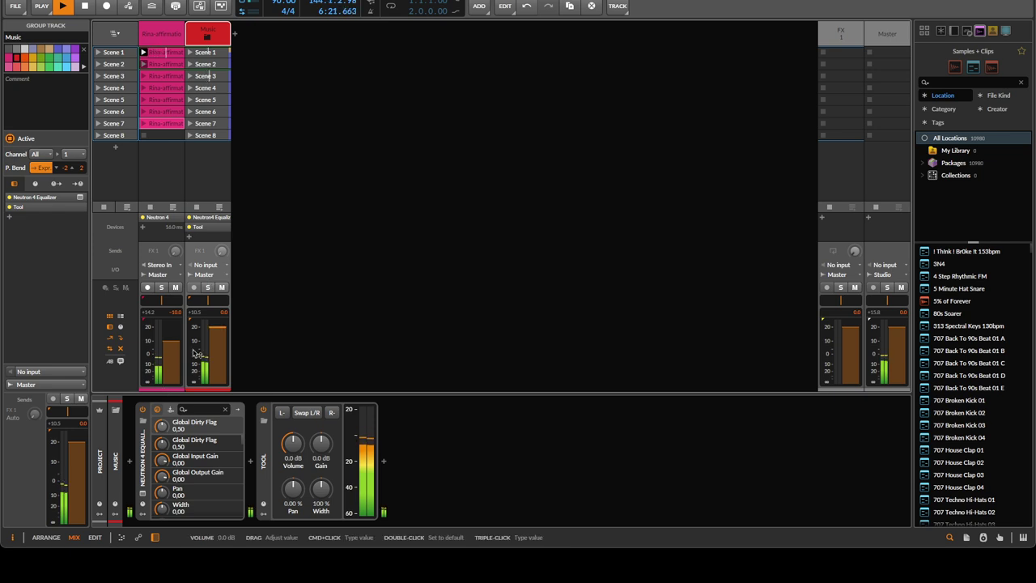
{"action": "left_click", "coordinate": [142, 231]}
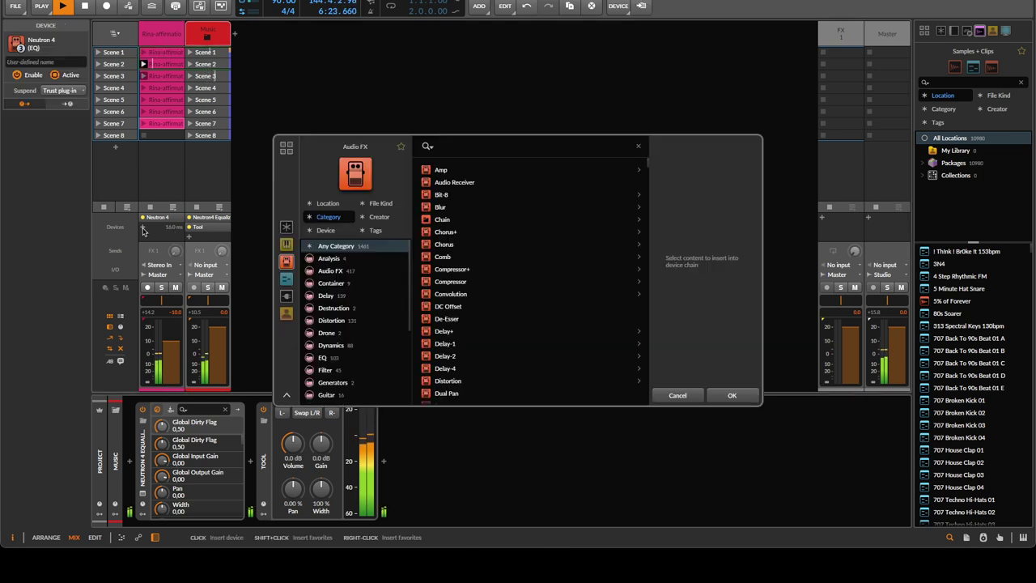
{"action": "type", "text": "tool"}
{"action": "key", "text": "Return"}
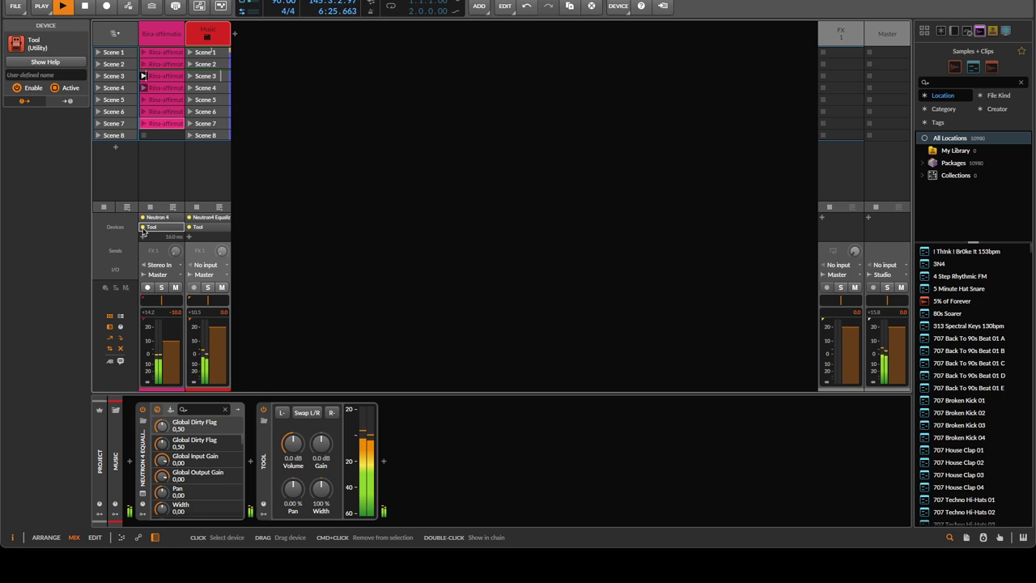
{"action": "left_click_drag", "start_coordinate": [146, 227], "coordinate": [155, 217]}
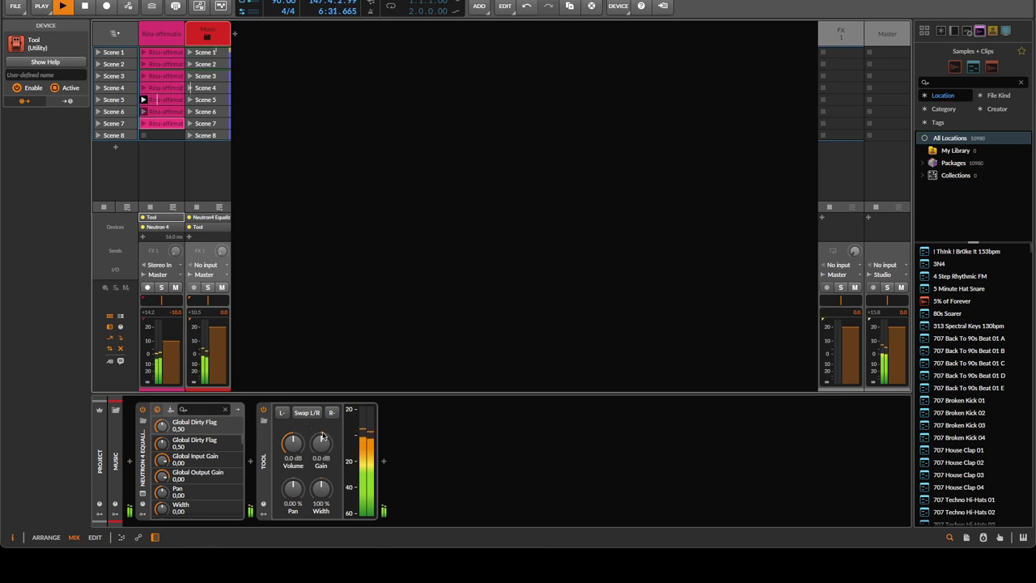
Move the Music group's Tool device ahead of the Neutron 4 Equalizer and try its gain at +4.0 dB and -1.8 dB
{"action": "left_click_drag", "start_coordinate": [322, 436], "coordinate": [322, 421]}
{"action": "scroll", "coordinate": [326, 446], "scroll_direction": "up", "scroll_amount": 1}
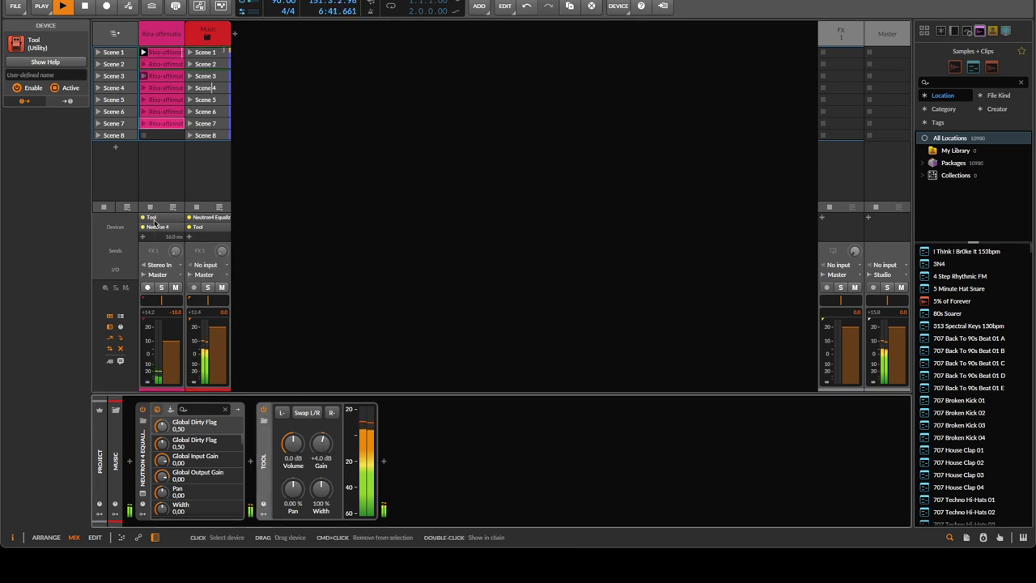
{"action": "left_click_drag", "start_coordinate": [198, 227], "coordinate": [200, 220]}
{"action": "mouse_move", "coordinate": [200, 443]}
{"action": "left_mouse_down"}
{"action": "mouse_move", "coordinate": [201, 465]}
{"action": "mouse_move", "coordinate": [203, 452]}
{"action": "left_mouse_up"}
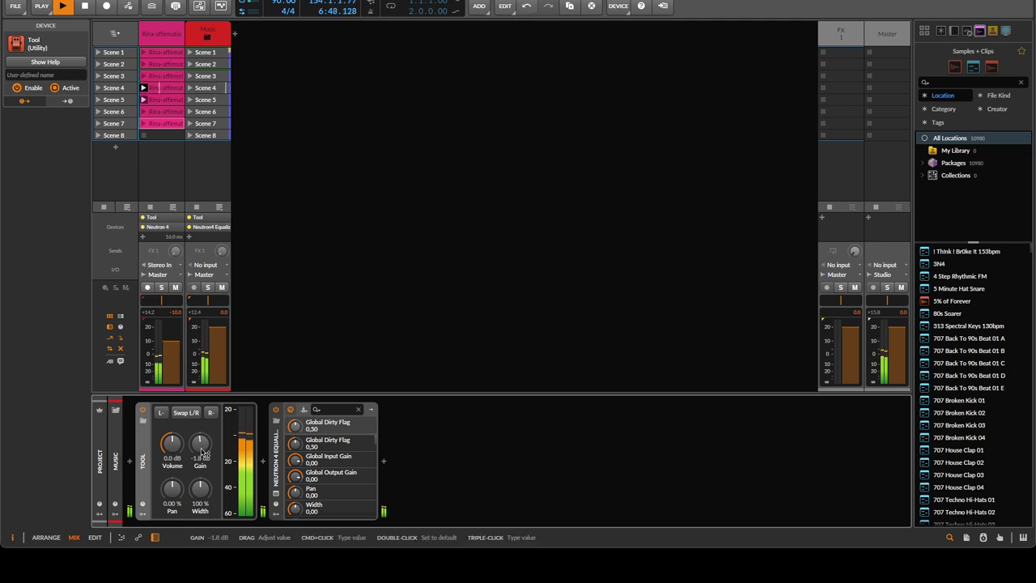
Set the gain of the affirmations track's Tool device to +3.0 dB
{"action": "left_click", "coordinate": [161, 221]}
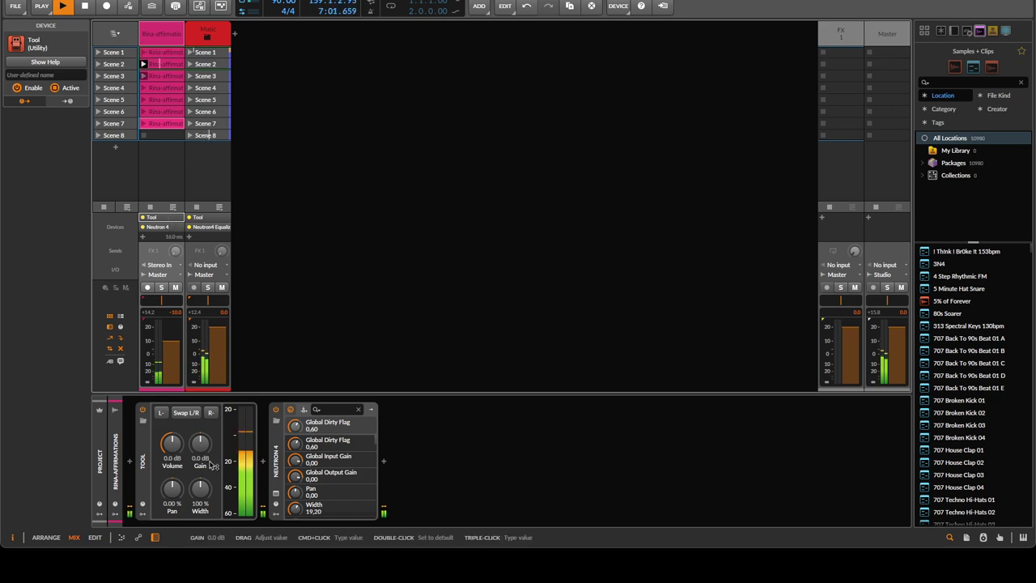
{"action": "left_click_drag", "start_coordinate": [206, 461], "coordinate": [199, 451]}
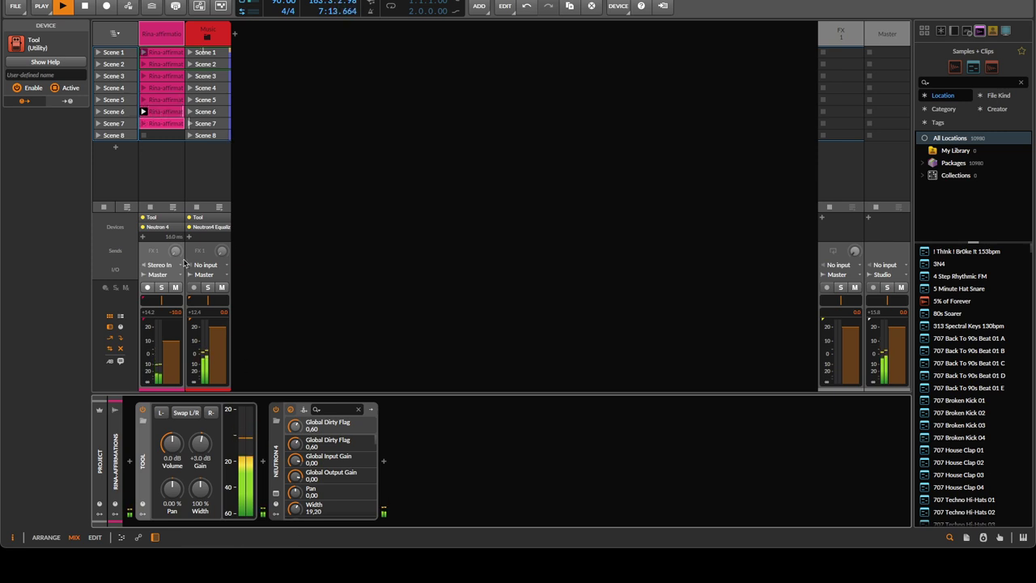
{"action": "left_click", "coordinate": [199, 217]}
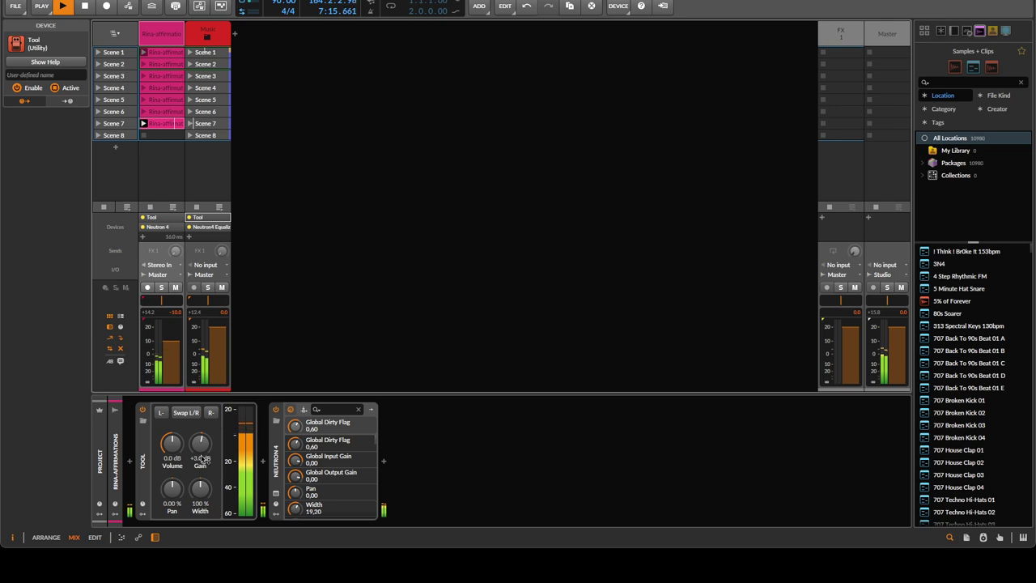
{"action": "left_click_drag", "start_coordinate": [201, 456], "coordinate": [202, 459]}
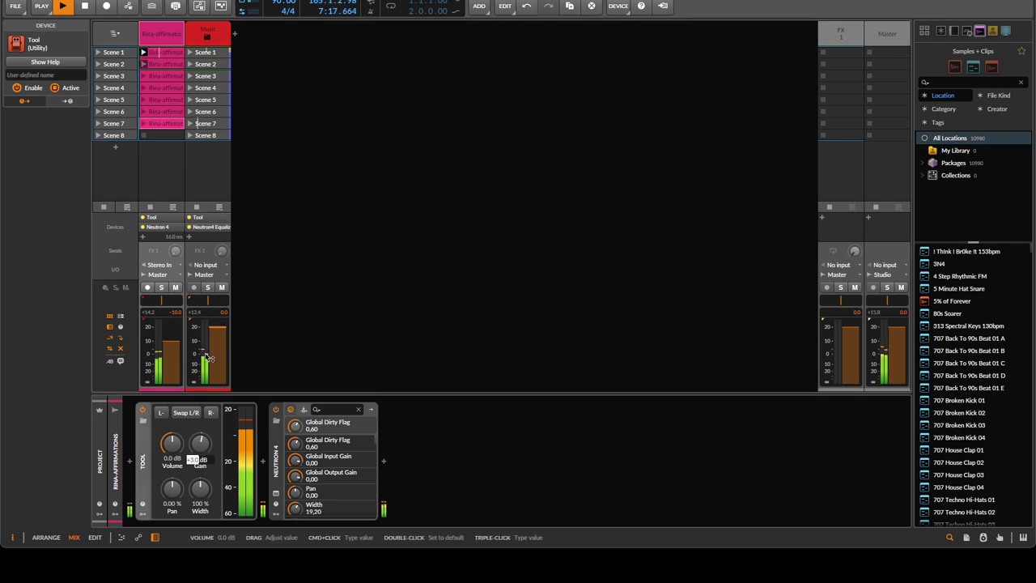
Set the gain of the Music group's Tool device to -3.0 dB and return to the arrange view
{"action": "left_click", "coordinate": [200, 217]}
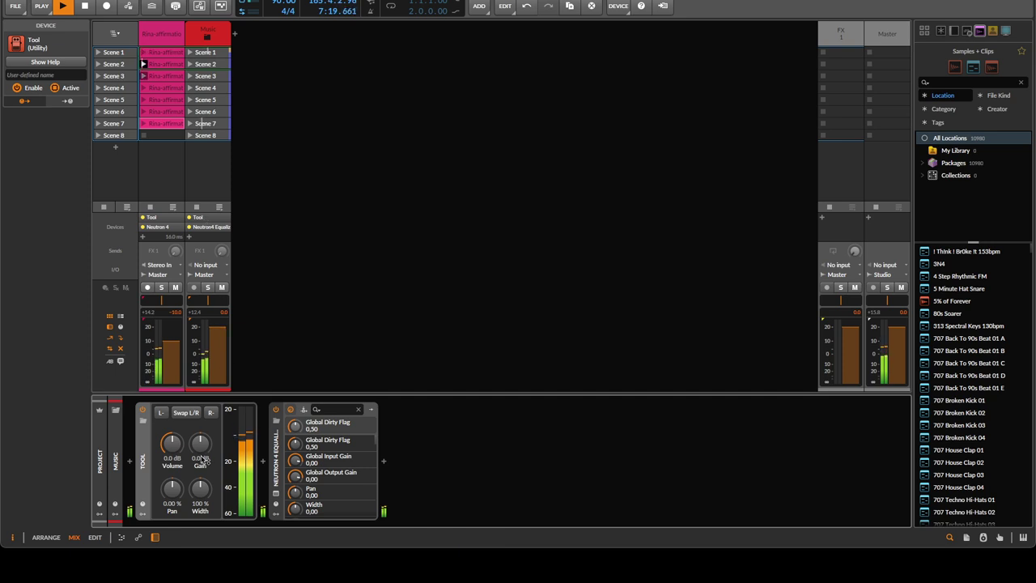
{"action": "left_click_drag", "start_coordinate": [198, 455], "coordinate": [199, 455]}
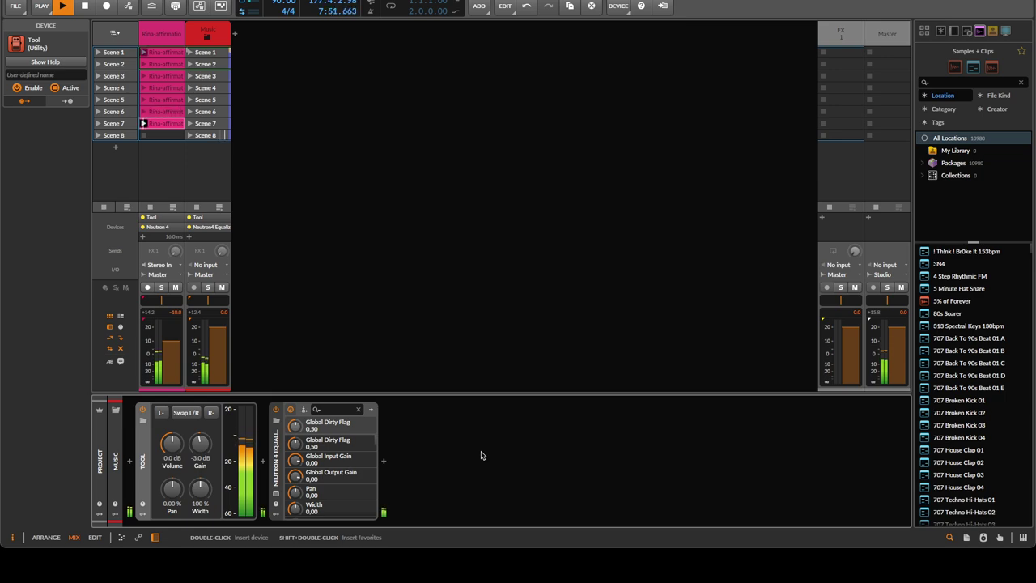
{"action": "key", "text": "alt+1"}
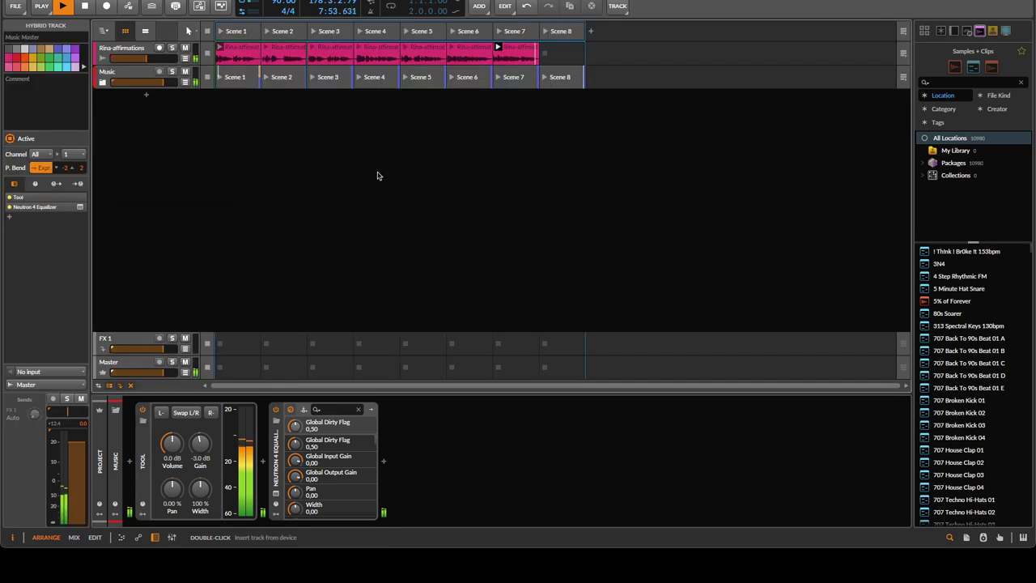
Stop the affirmations track's clips and collapse the Neutron 4 Equalizer in the Music group's device chain
{"action": "left_click", "coordinate": [206, 55]}
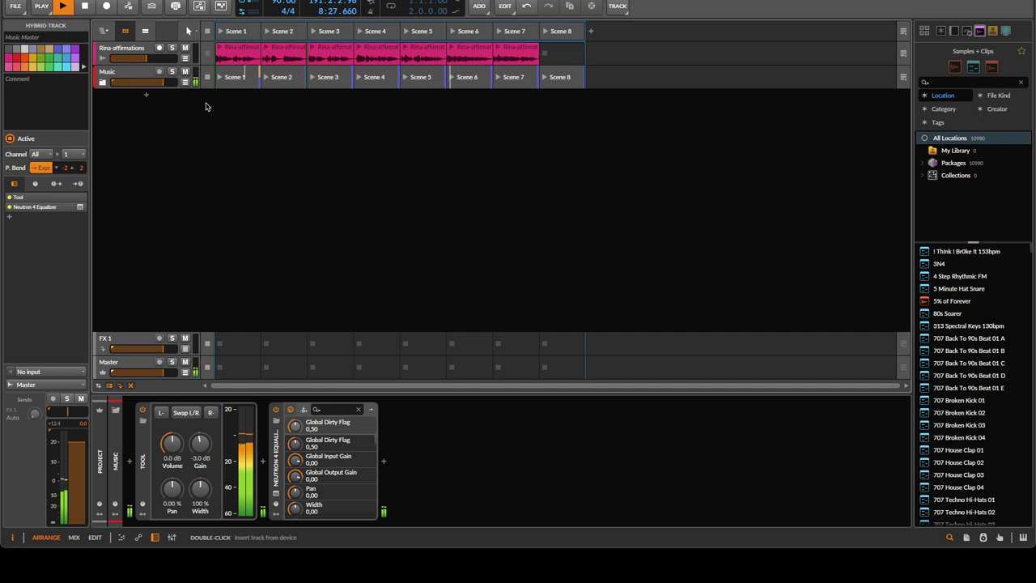
{"action": "left_click", "coordinate": [139, 469]}
{"action": "left_click", "coordinate": [141, 463]}
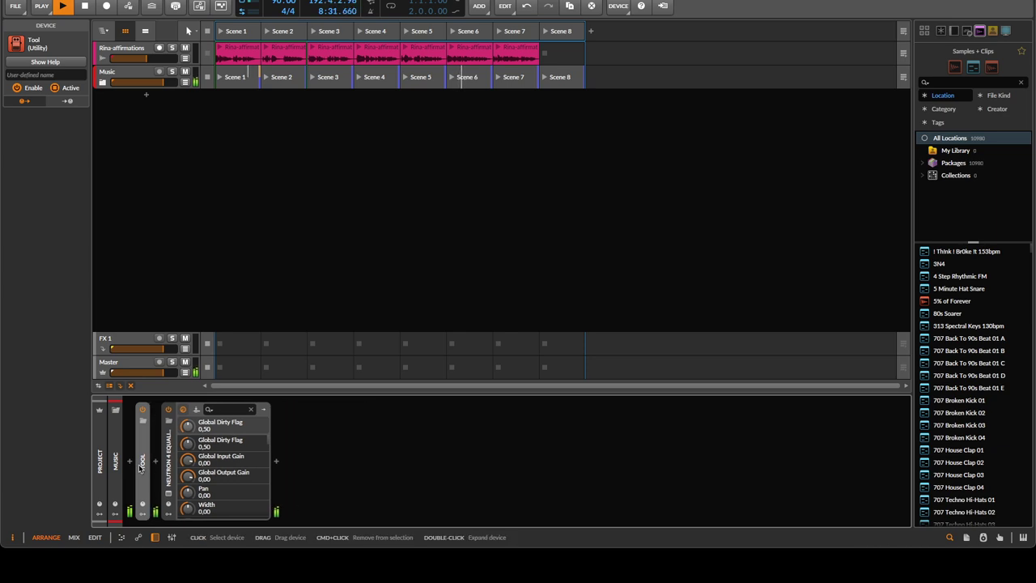
{"action": "left_click", "coordinate": [141, 464]}
{"action": "left_click", "coordinate": [276, 460]}
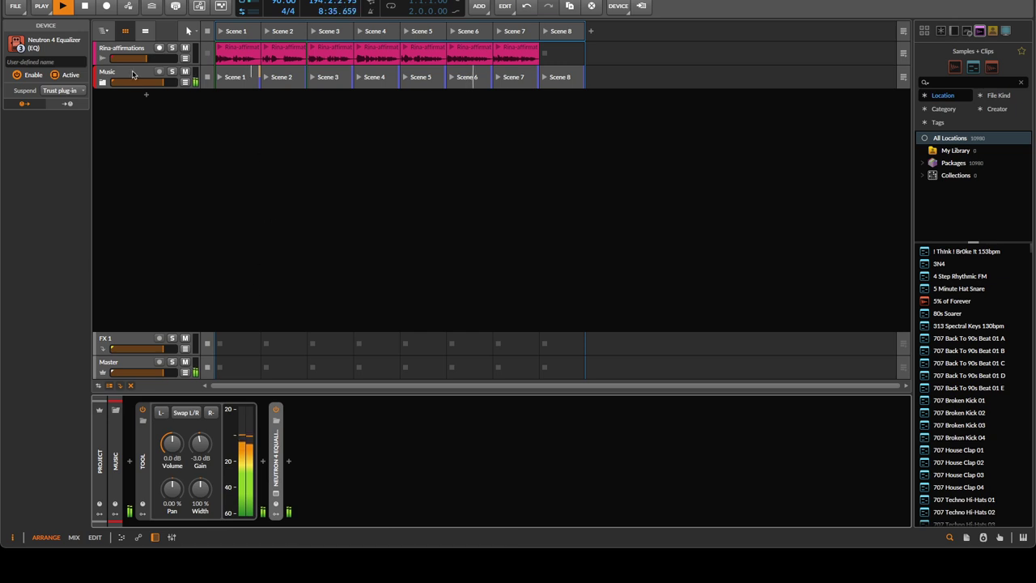
Insert a Convolution device between Tool and Neutron 4 on the affirmations track
{"action": "left_click", "coordinate": [126, 53]}
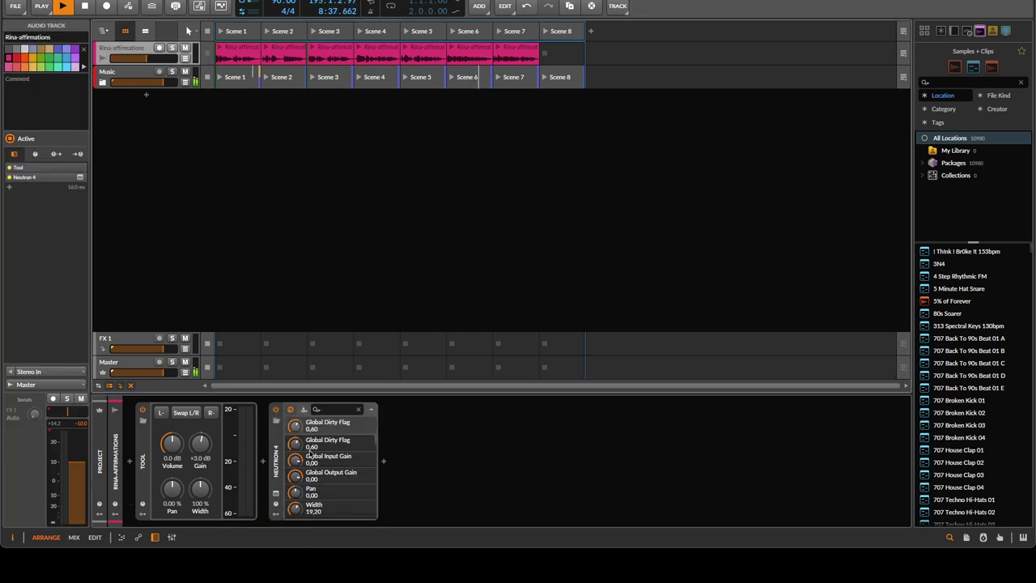
{"action": "left_click", "coordinate": [263, 467]}
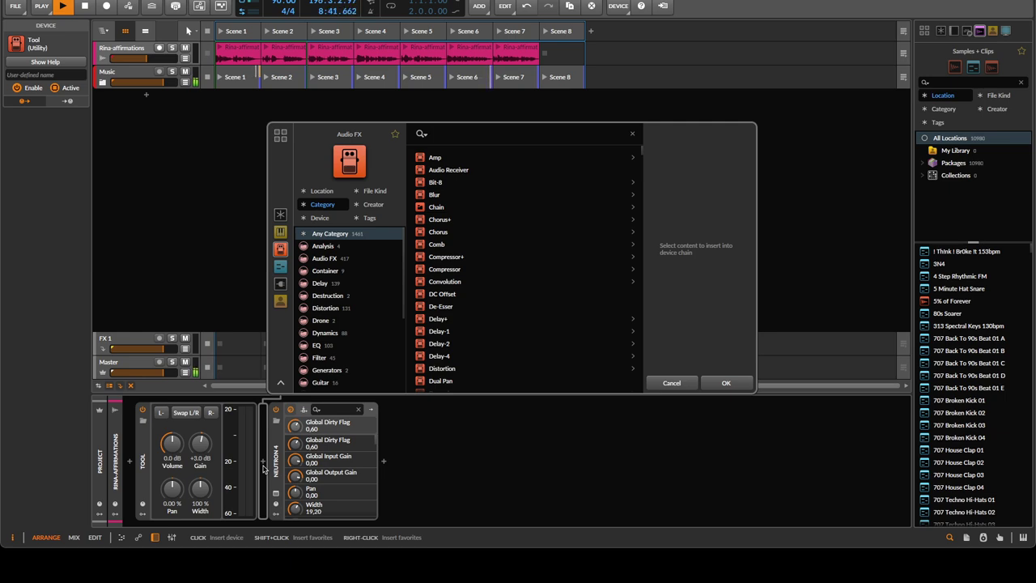
{"action": "type", "text": "conv"}
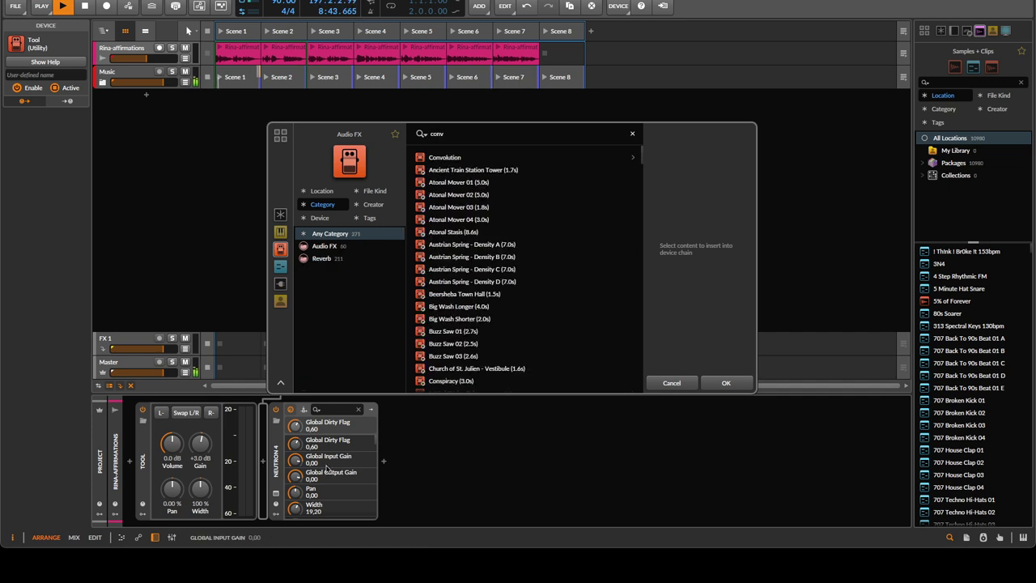
{"action": "left_click", "coordinate": [459, 160]}
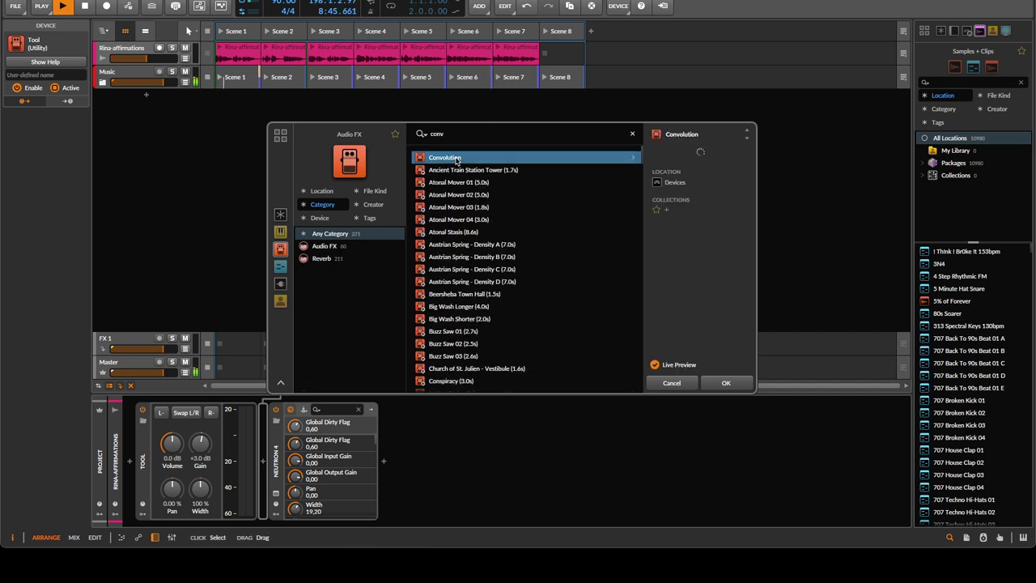
{"action": "left_click", "coordinate": [724, 380]}
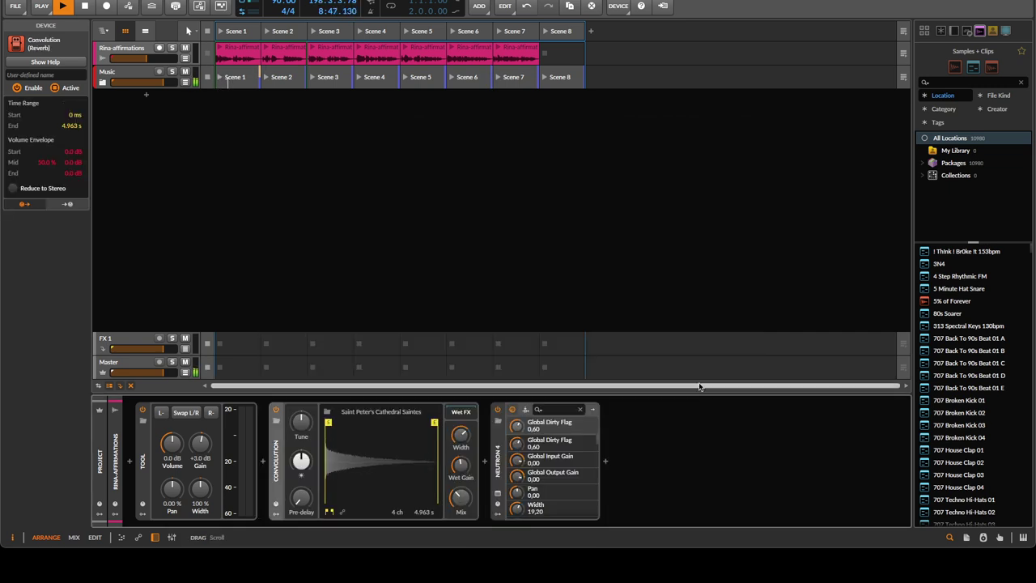
Audition the Real Halls impulse Lighthouse of La Coubre - Down with the affirmation clips playing, and lower the Convolution mix
{"action": "left_click", "coordinate": [390, 413]}
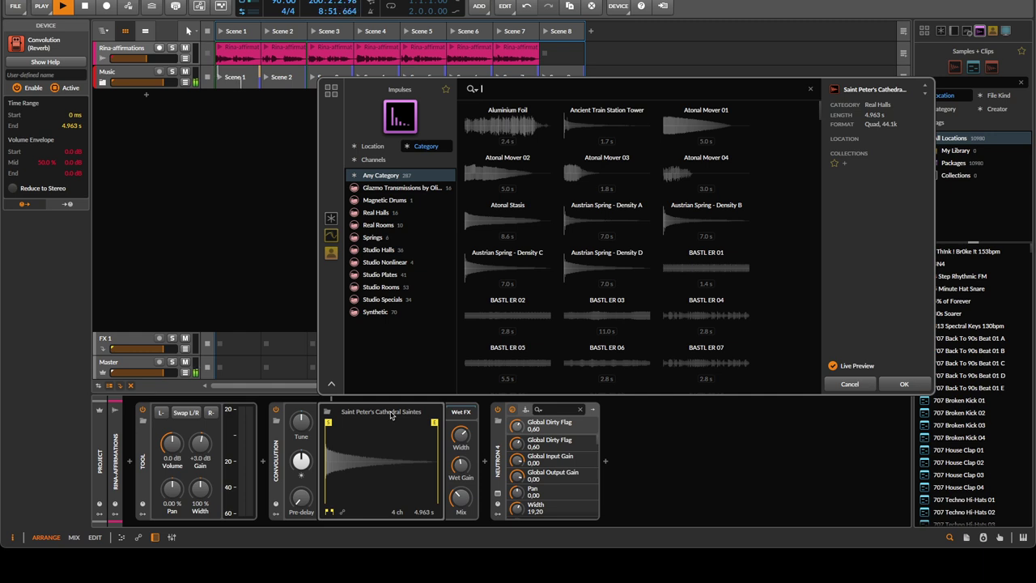
{"action": "left_click", "coordinate": [391, 212]}
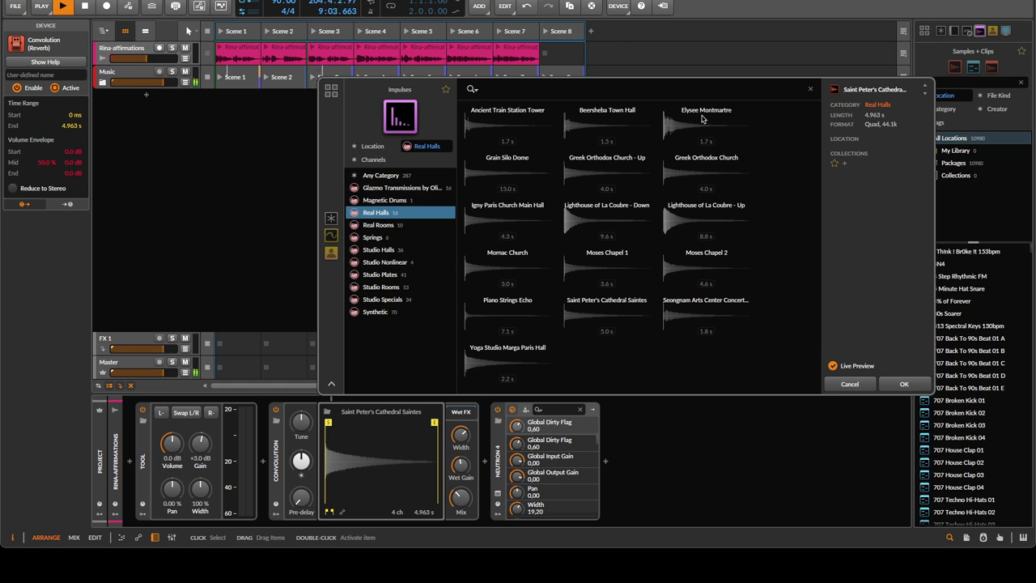
{"action": "left_click", "coordinate": [627, 209]}
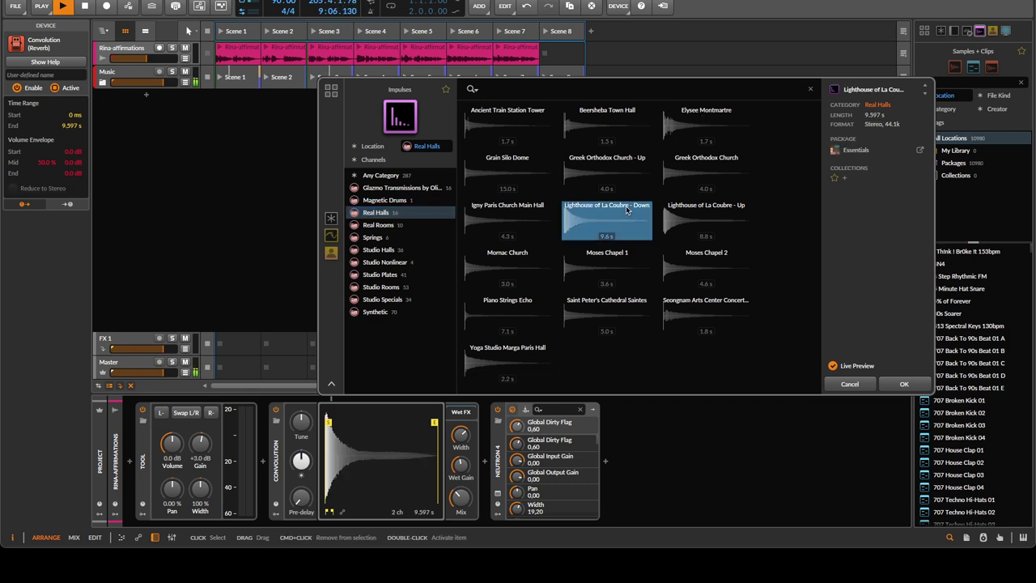
{"action": "left_click", "coordinate": [219, 50]}
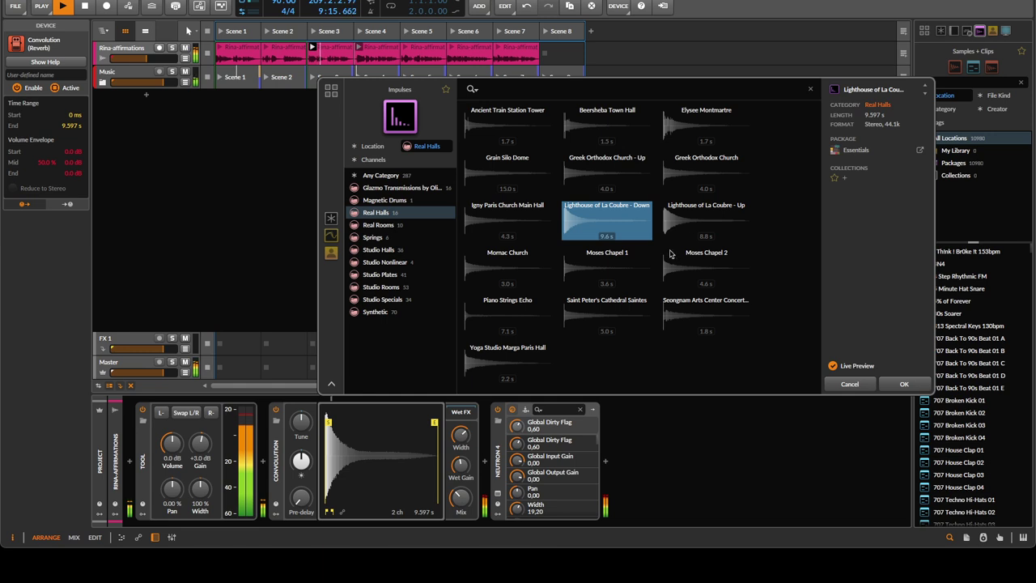
{"action": "left_click_drag", "start_coordinate": [461, 496], "coordinate": [461, 522]}
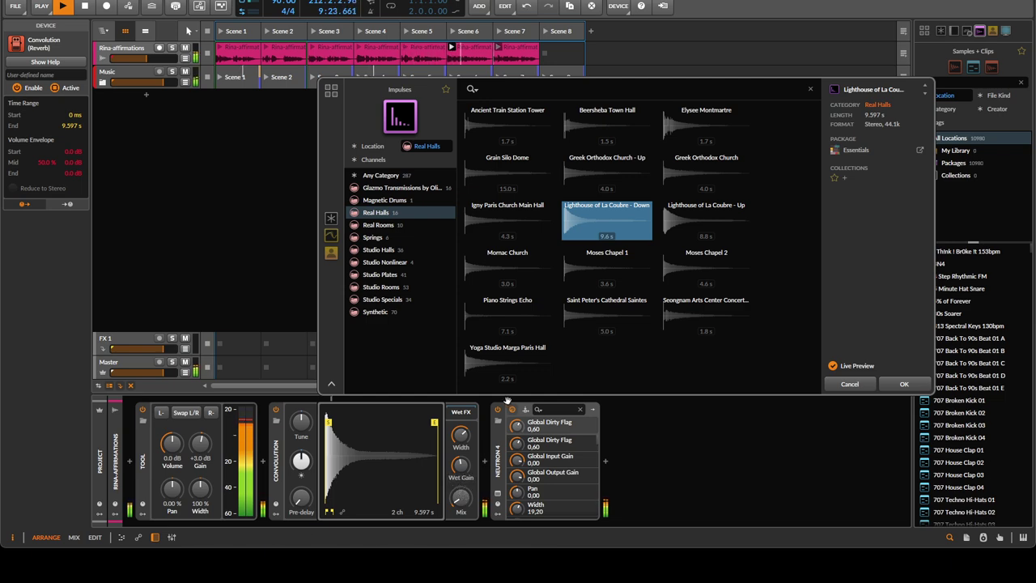
Audition the Moses Chapel 1, Piano Strings Echo and Saint Peter's Cathedral Saintes impulses while adjusting the Convolution mix
{"action": "left_click", "coordinate": [595, 267]}
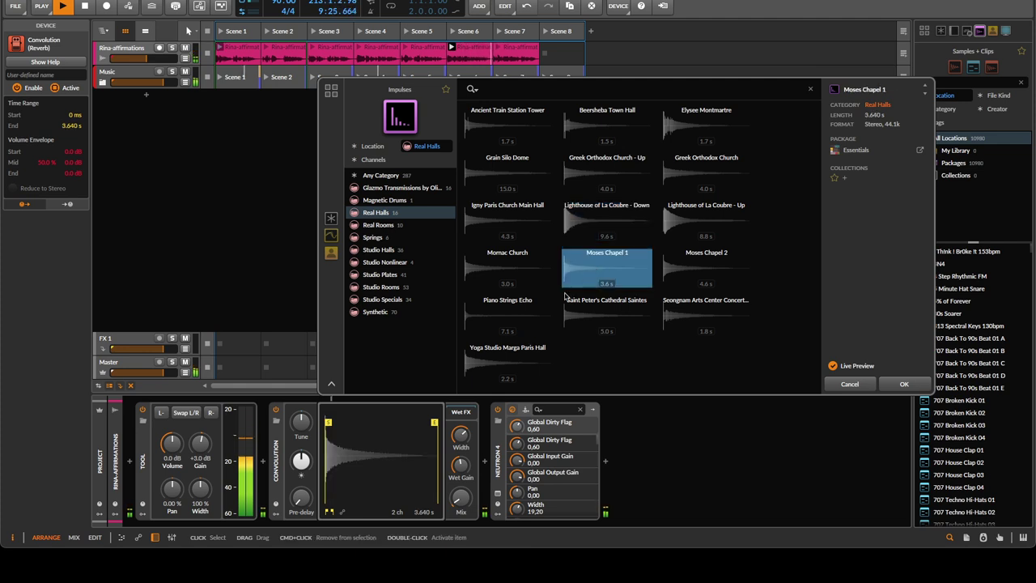
{"action": "mouse_move", "coordinate": [460, 497]}
{"action": "left_mouse_down"}
{"action": "mouse_move", "coordinate": [460, 478]}
{"action": "mouse_move", "coordinate": [465, 503]}
{"action": "left_mouse_up"}
{"action": "left_click", "coordinate": [508, 303]}
{"action": "left_click", "coordinate": [610, 308]}
{"action": "scroll", "coordinate": [465, 503], "scroll_direction": "down", "scroll_amount": 1}
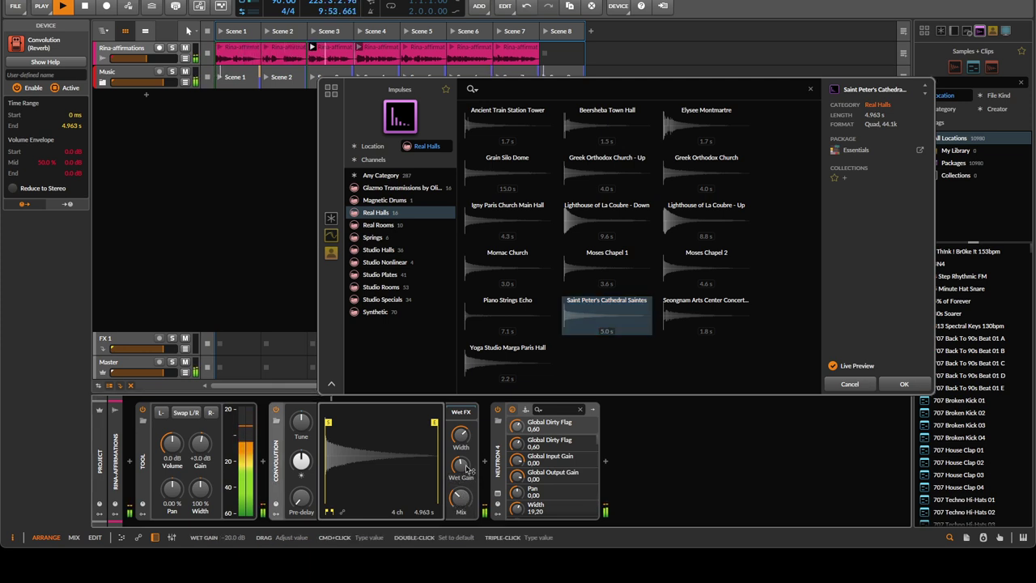
Try the Convolution wet gain at -14.0 dB, then set it to -18.0 dB
{"action": "left_click_drag", "start_coordinate": [464, 470], "coordinate": [463, 459]}
{"action": "scroll", "coordinate": [472, 475], "scroll_direction": "up", "scroll_amount": 2}
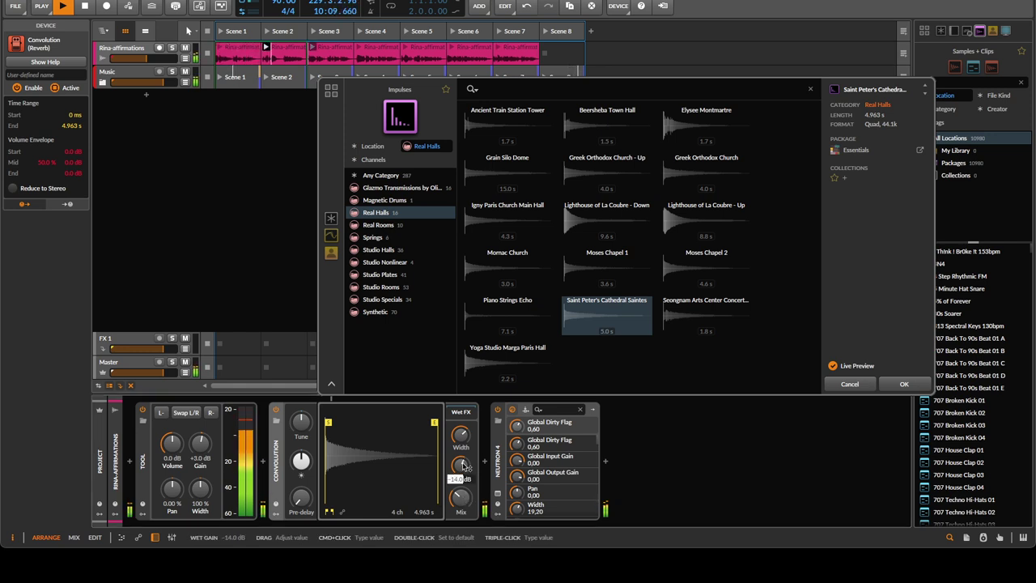
{"action": "left_click_drag", "start_coordinate": [461, 464], "coordinate": [464, 469]}
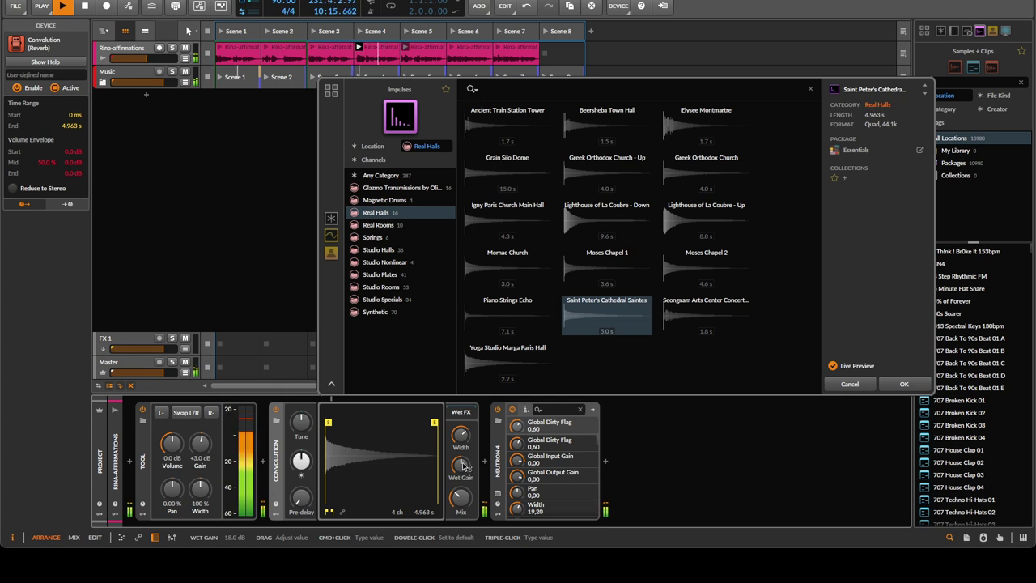
Load the Yoga Studio Marga Paris Hall impulse into Convolution, listen to it, and stop the affirmation clips
{"action": "left_click", "coordinate": [522, 355]}
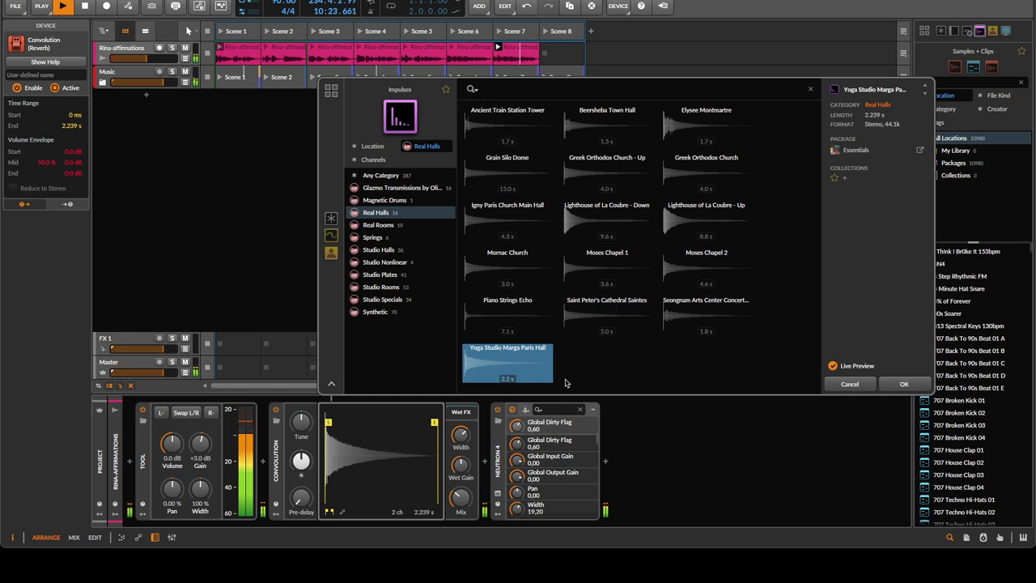
{"action": "left_click", "coordinate": [905, 384]}
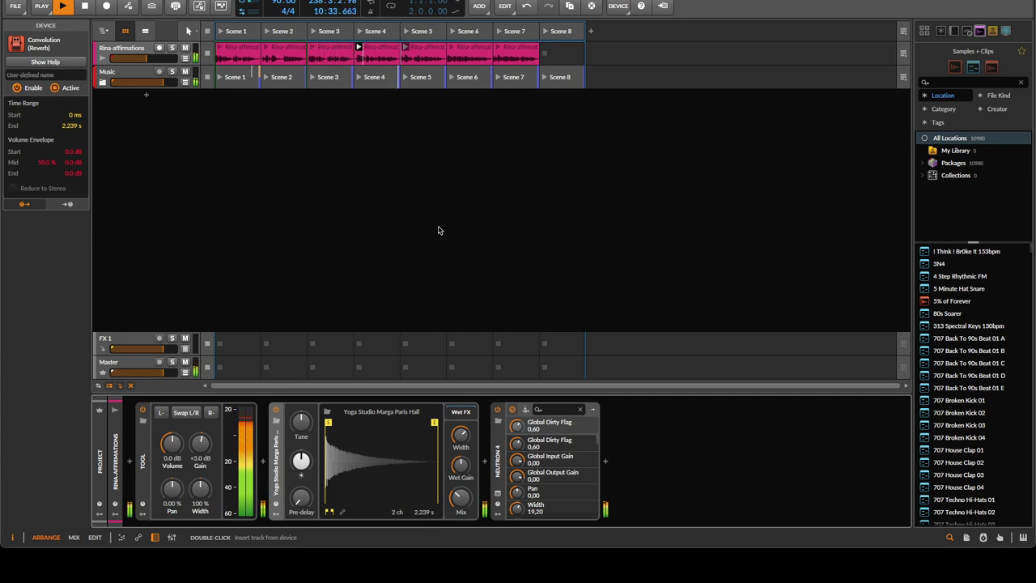
{"action": "left_click", "coordinate": [208, 55]}
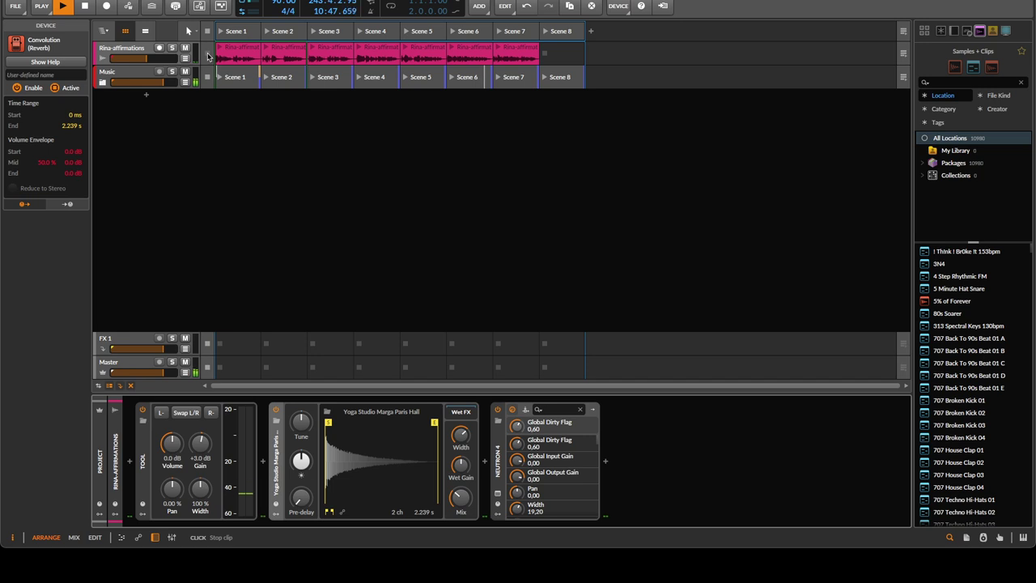
Show the arranger timeline beside the clip launcher and zoom it out to about 100 bars
{"action": "left_click", "coordinate": [145, 31]}
{"action": "key", "text": "minus"}
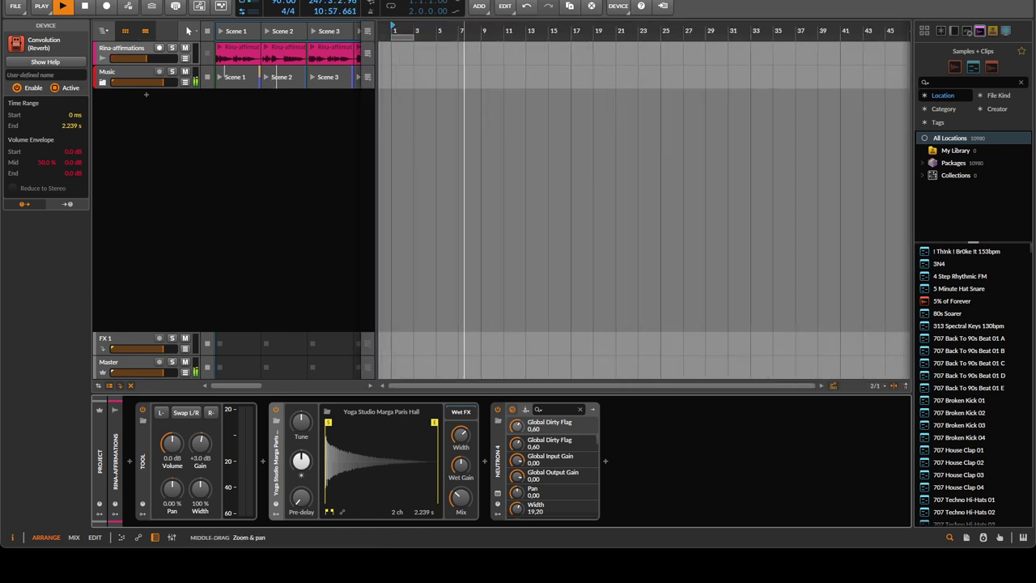
{"action": "key", "text": "minus"}
{"action": "key", "text": "minus"}
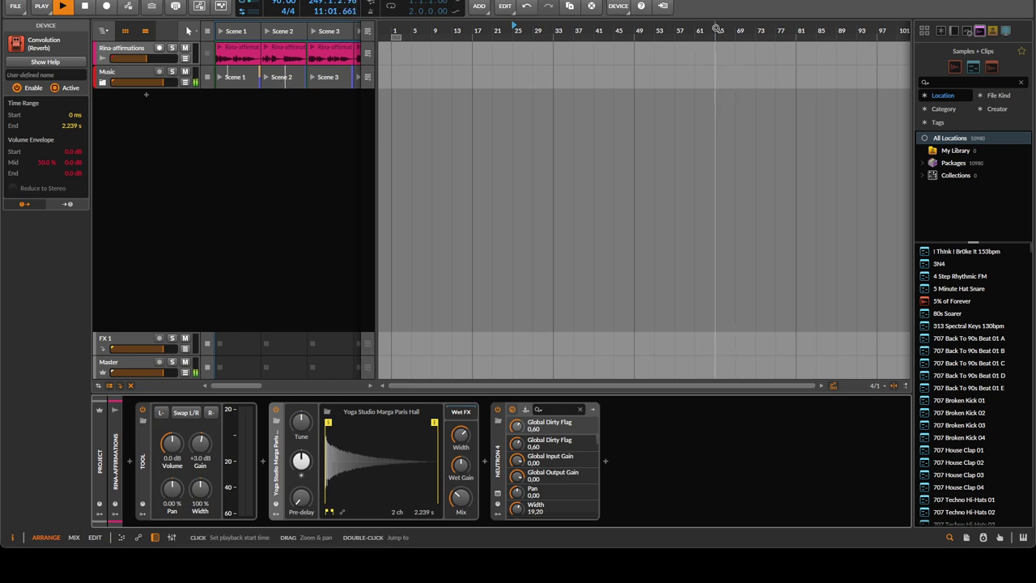
Stop playback and place the Scene 1 affirmation clip on its track in the arranger at bar 17
{"action": "key", "text": "space"}
{"action": "left_click", "coordinate": [697, 27]}
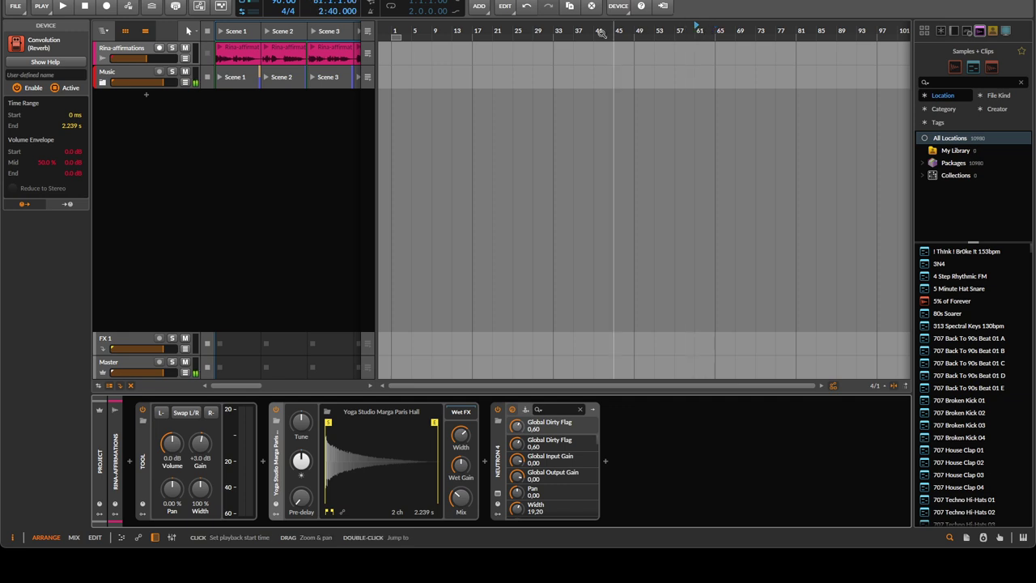
{"action": "left_click", "coordinate": [716, 28]}
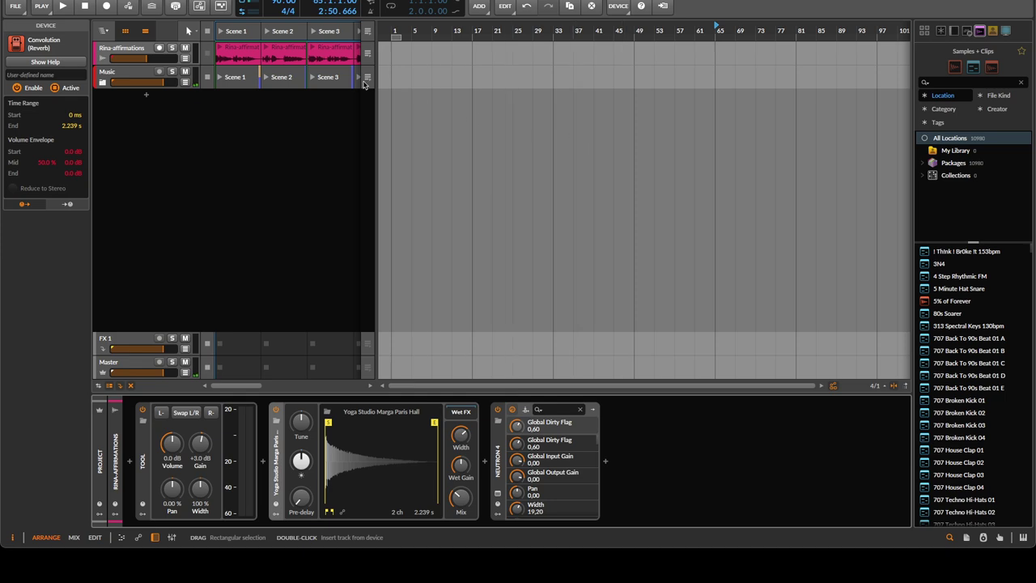
{"action": "left_click", "coordinate": [230, 49]}
{"action": "left_click_drag", "start_coordinate": [230, 49], "coordinate": [477, 49]}
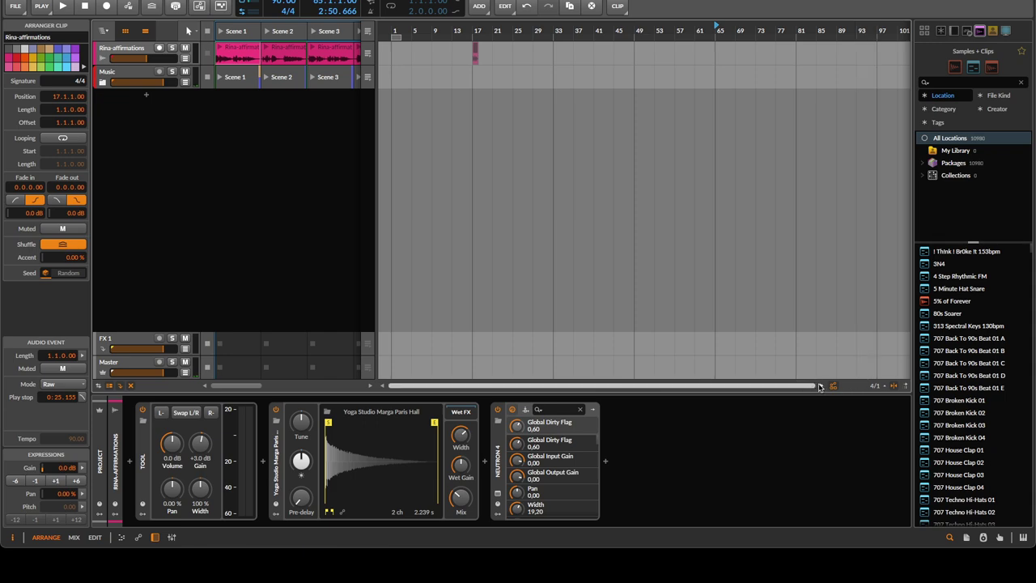
Try the playback start at bar 113 and at bar 129 to gauge the length of the arrangement
{"action": "left_click_drag", "start_coordinate": [813, 387], "coordinate": [864, 389]}
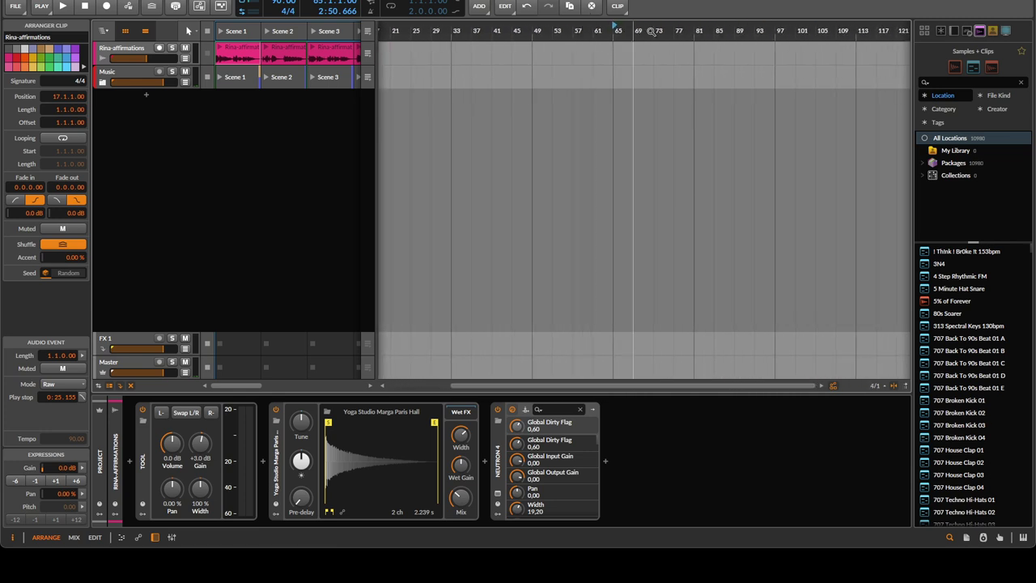
{"action": "left_click", "coordinate": [859, 28]}
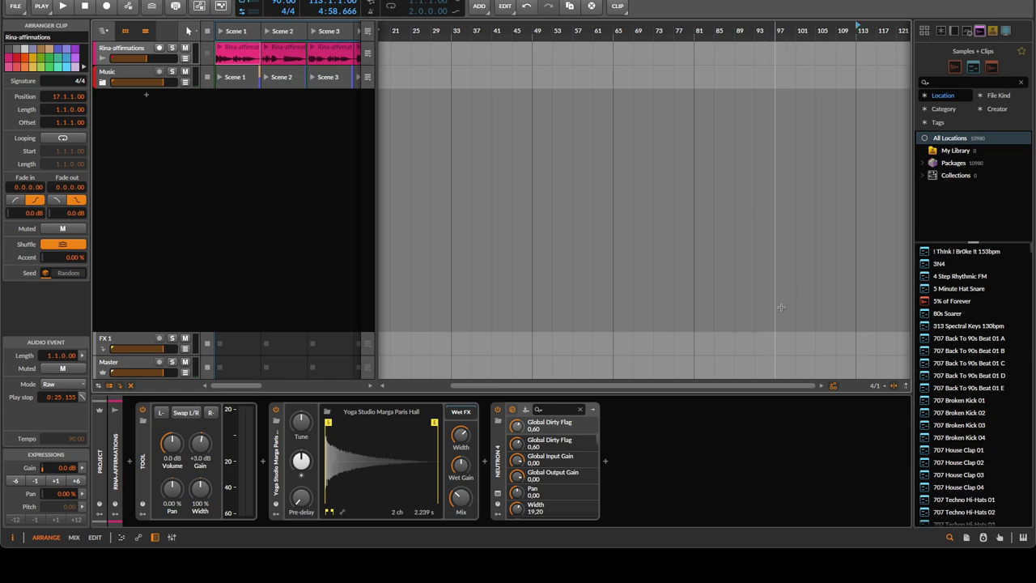
{"action": "left_click_drag", "start_coordinate": [449, 387], "coordinate": [449, 379]}
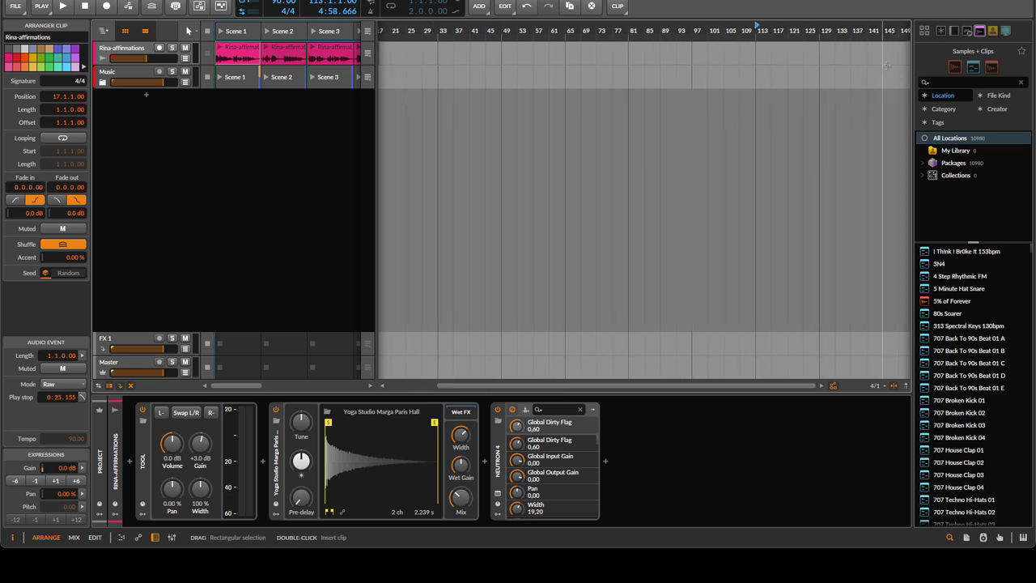
{"action": "left_click", "coordinate": [820, 28]}
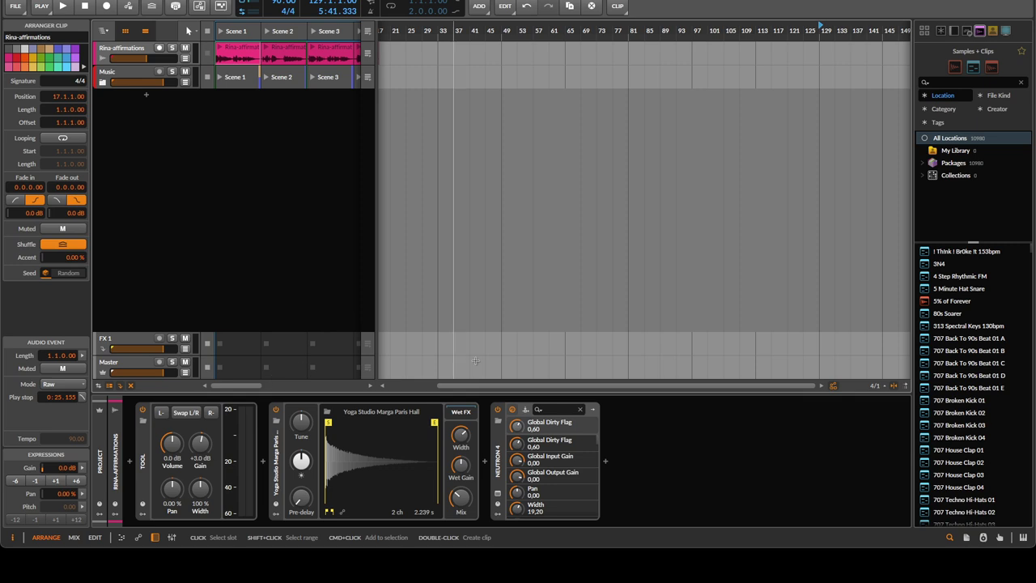
Place the Scene 2 affirmation clip at bar 33 and the Scene 3 clip at bar 49 in the arranger
{"action": "scroll", "coordinate": [581, 203], "scroll_direction": "up", "scroll_amount": 1}
{"action": "scroll", "coordinate": [581, 202], "scroll_direction": "down", "scroll_amount": 4}
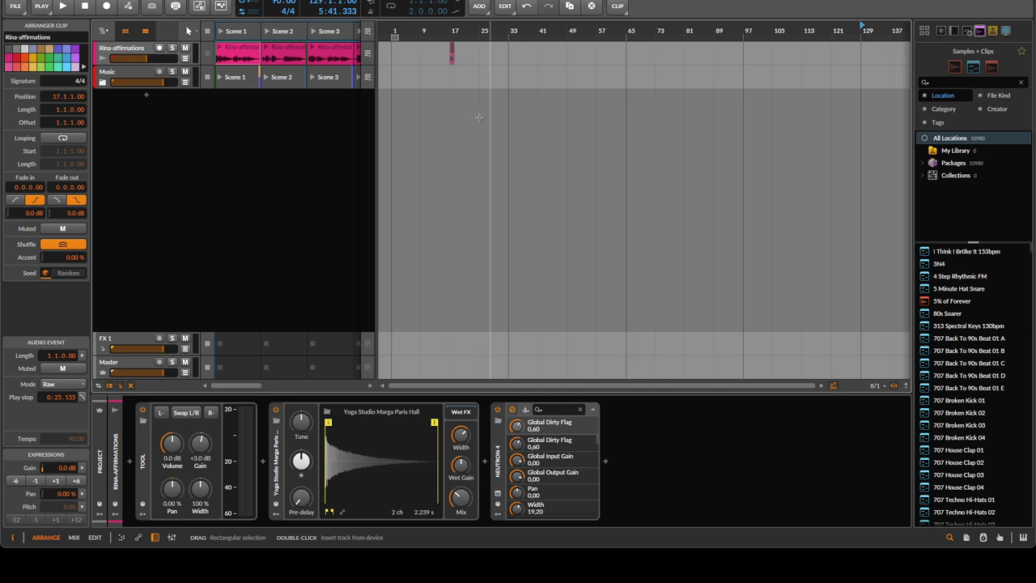
{"action": "left_click", "coordinate": [285, 52]}
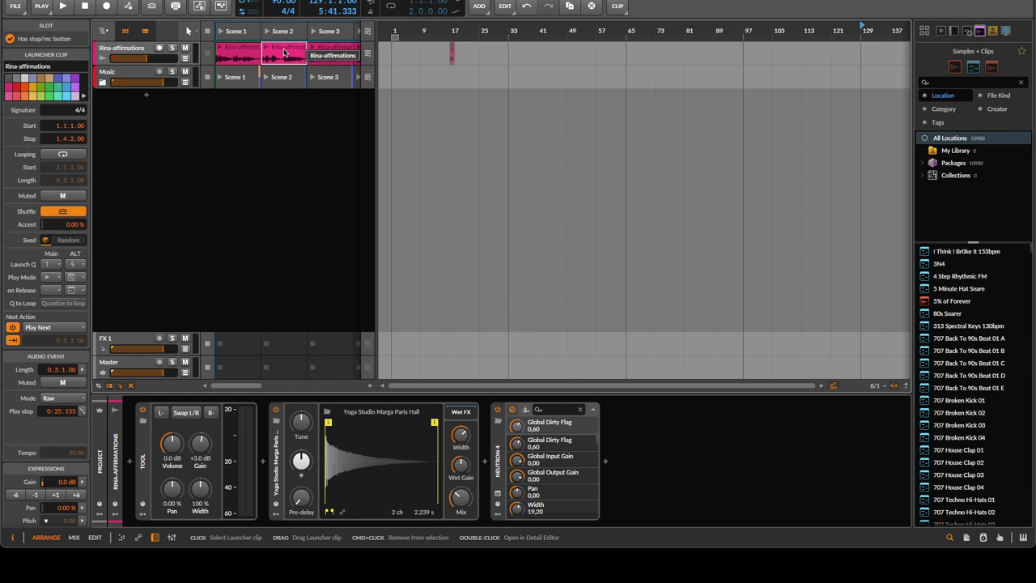
{"action": "left_click_drag", "start_coordinate": [285, 53], "coordinate": [515, 59]}
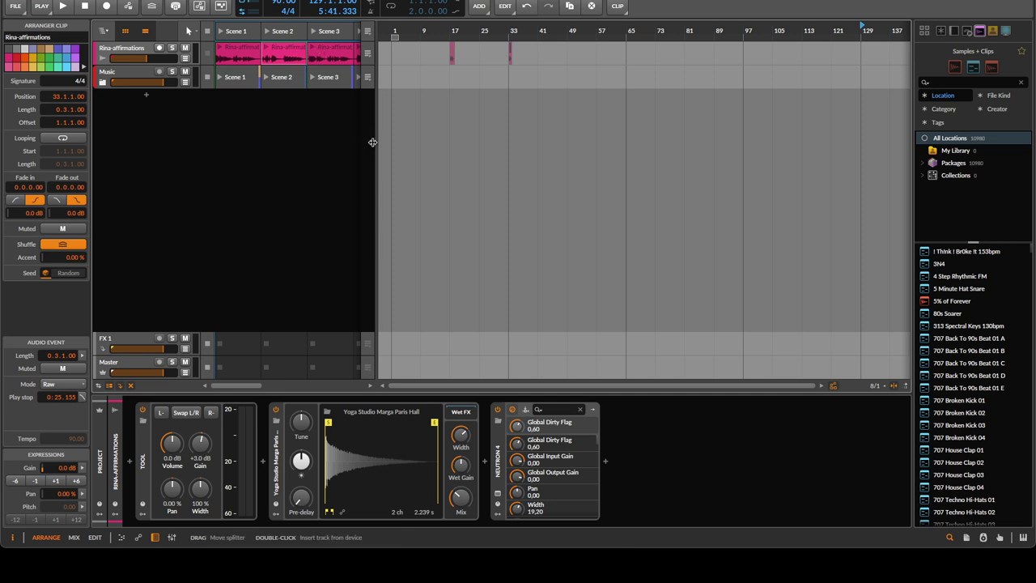
{"action": "left_click_drag", "start_coordinate": [336, 53], "coordinate": [573, 50]}
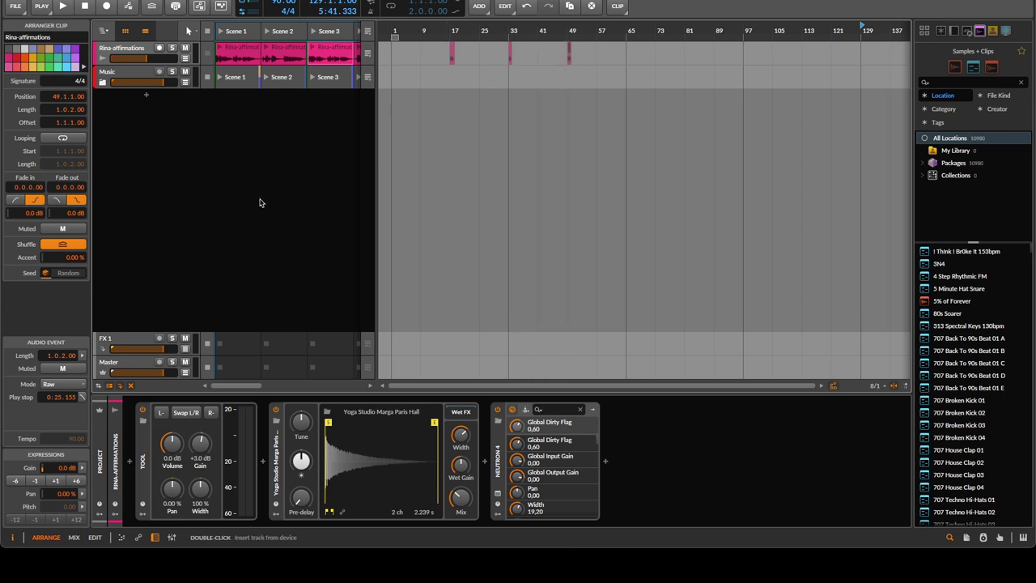
Place the affirmation clips of Scenes 4, 5, 6 and 7 in the arranger at bars 65, 81, 97 and 113
{"action": "scroll", "coordinate": [254, 206], "scroll_direction": "right", "scroll_amount": 5}
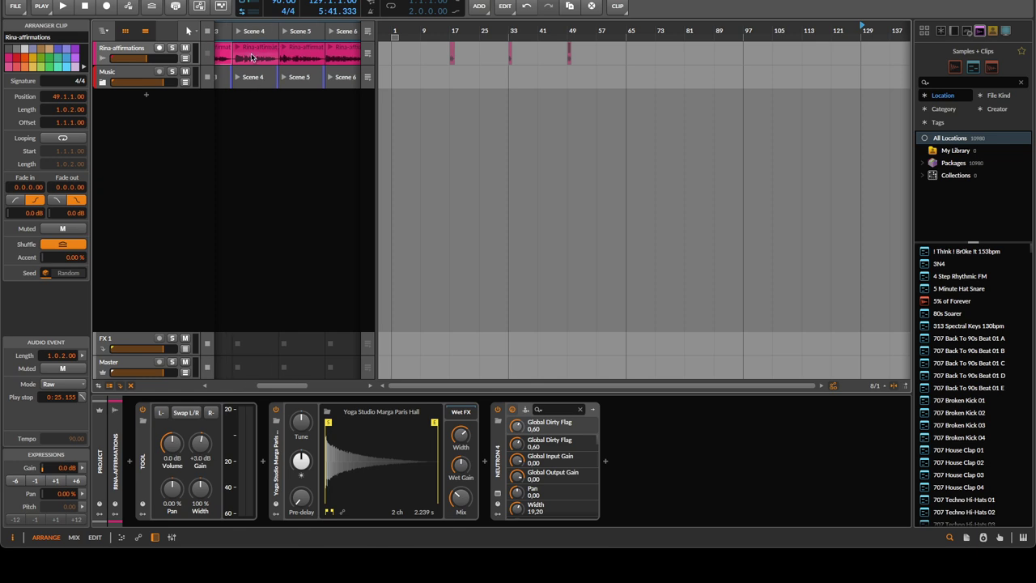
{"action": "left_click", "coordinate": [253, 50]}
{"action": "left_click_drag", "start_coordinate": [253, 50], "coordinate": [628, 55]}
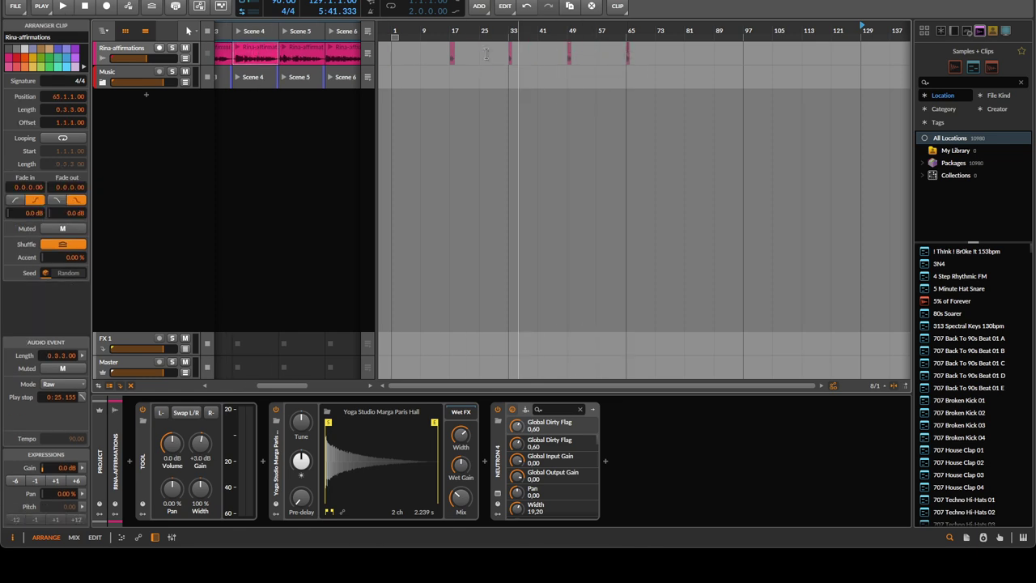
{"action": "left_click_drag", "start_coordinate": [287, 50], "coordinate": [685, 68]}
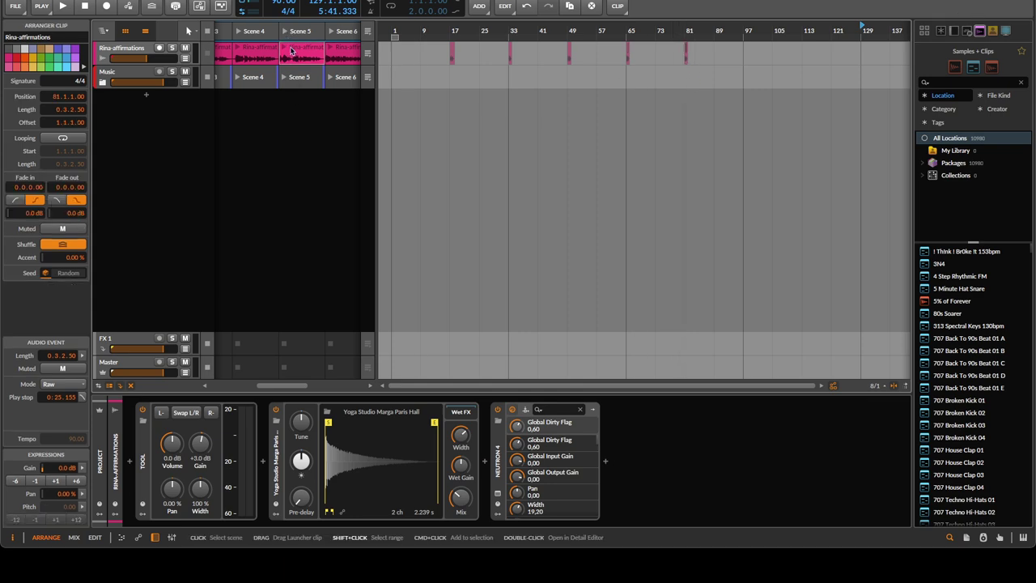
{"action": "scroll", "coordinate": [294, 50], "scroll_direction": "right", "scroll_amount": 2}
{"action": "left_click_drag", "start_coordinate": [331, 54], "coordinate": [750, 59]}
{"action": "left_click_drag", "start_coordinate": [313, 54], "coordinate": [810, 64]}
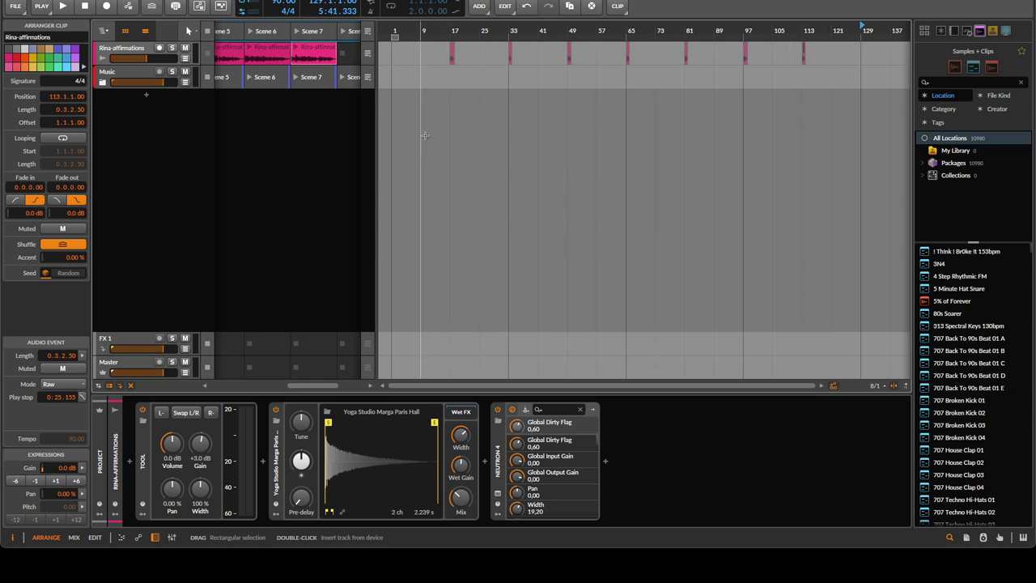
Play the arrangement from bar 1 to hear the placed affirmations over the music
{"action": "left_click", "coordinate": [396, 65]}
{"action": "key", "text": "space"}
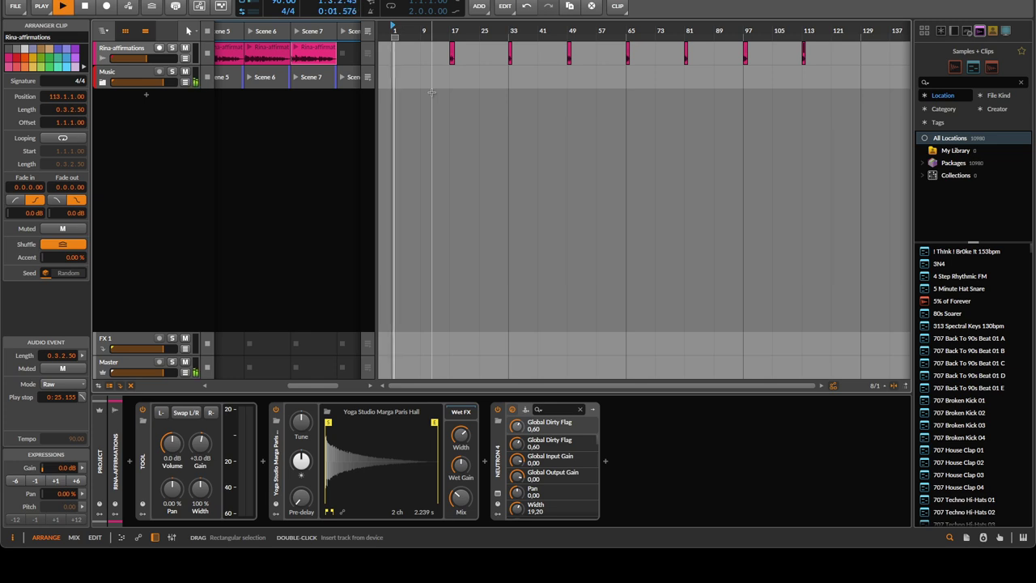
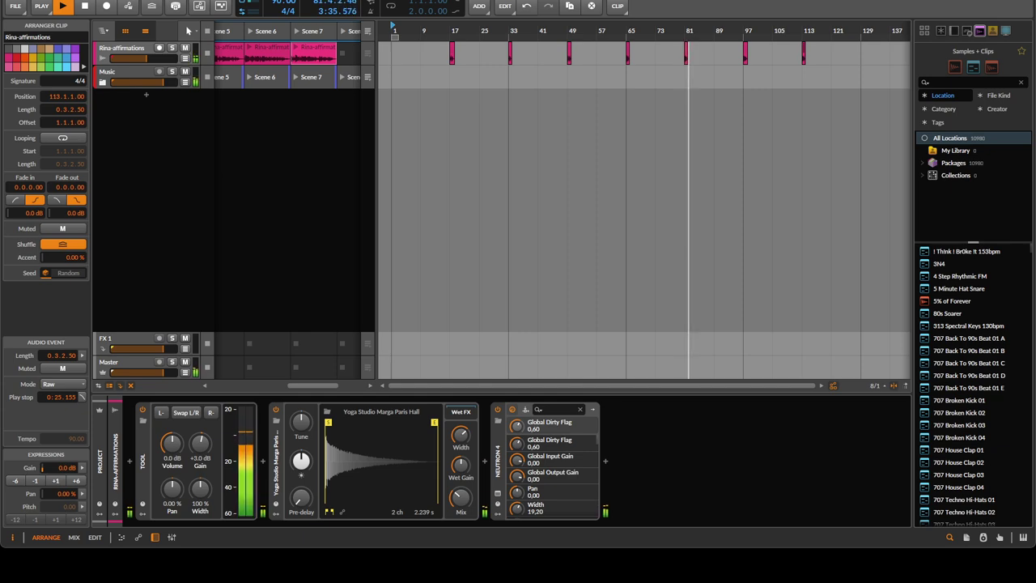
{"action": "left_click", "coordinate": [500, 239]}
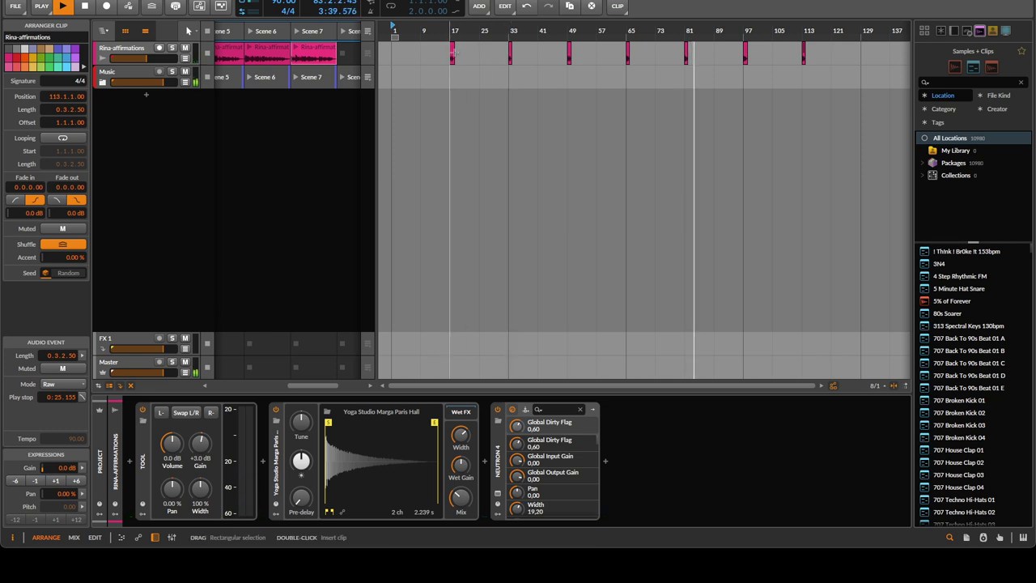
{"action": "left_click", "coordinate": [452, 53]}
{"action": "right_click", "coordinate": [452, 53]}
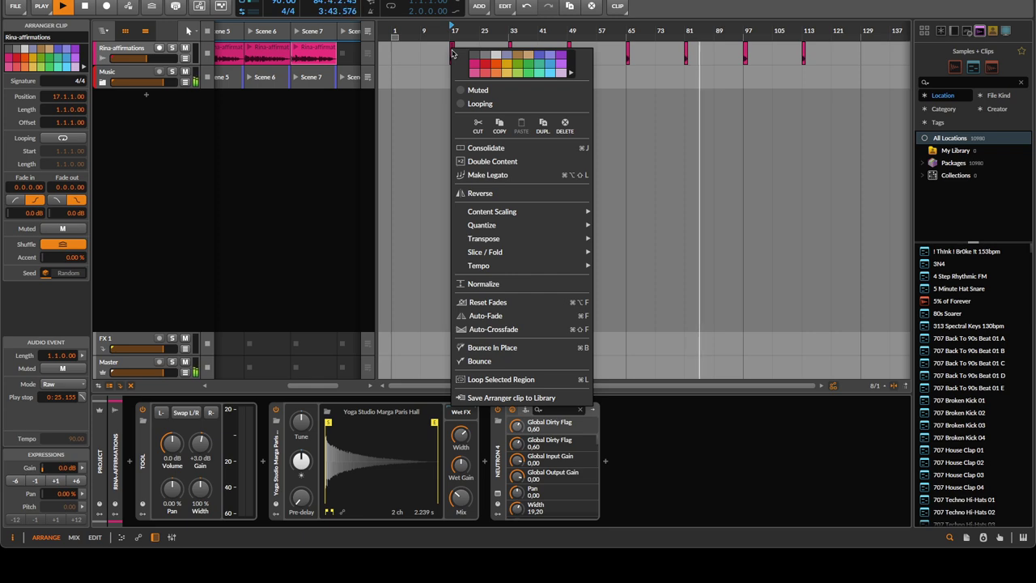
{"action": "mouse_move", "coordinate": [517, 220]}
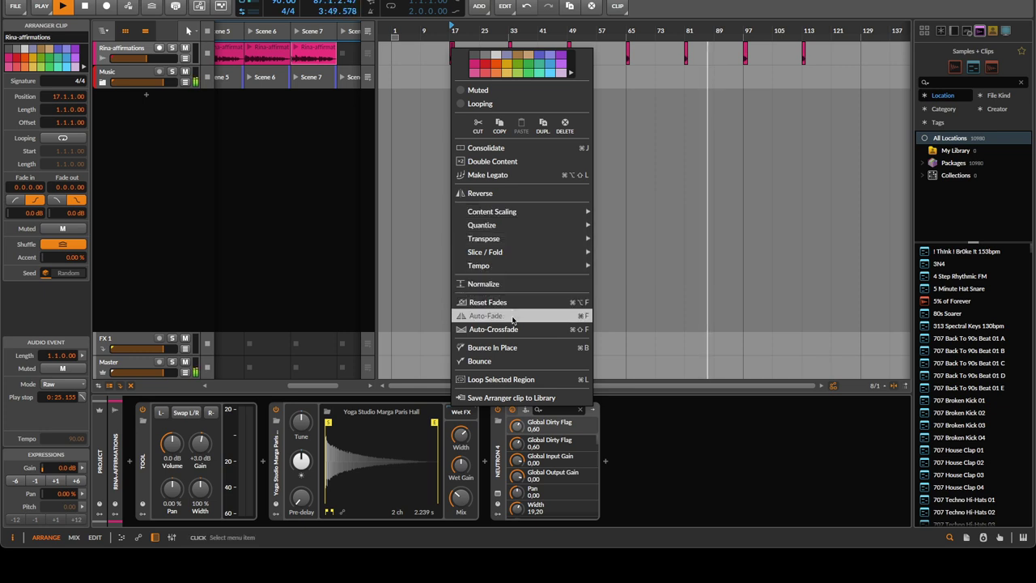
{"action": "left_click", "coordinate": [747, 49]}
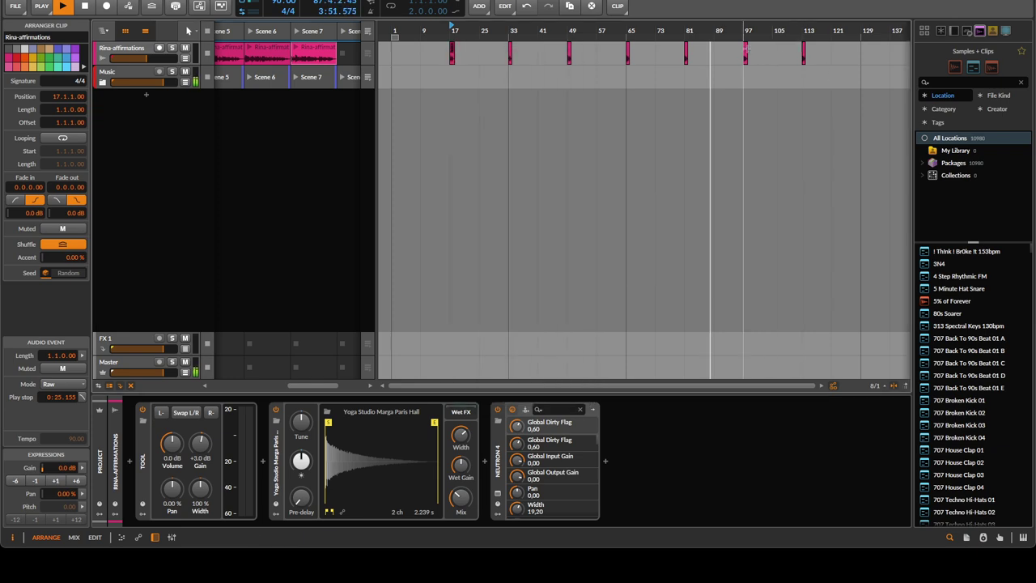
Scale the content of the arranger clip at bar 97 to 200%
{"action": "right_click", "coordinate": [746, 51]}
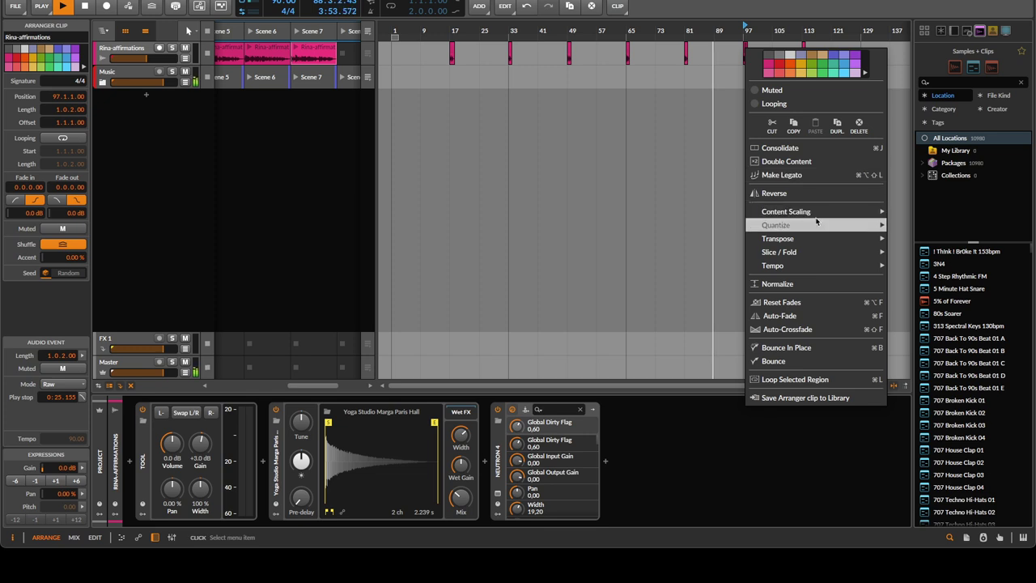
{"action": "mouse_move", "coordinate": [850, 212]}
{"action": "left_click", "coordinate": [966, 237]}
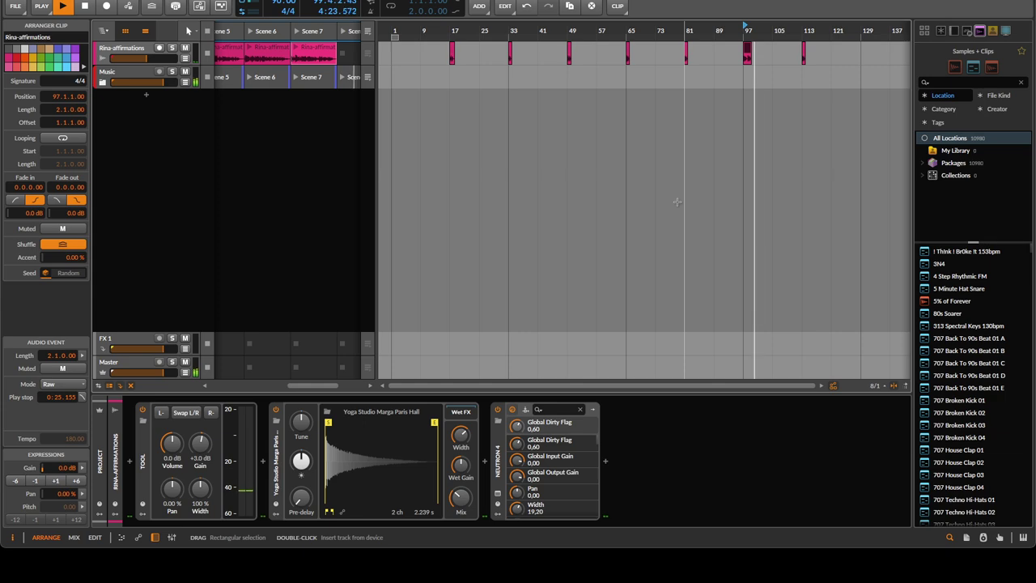
Try scaling the arranger clips at bars 17, 33, 49, 65, 81 and 113 together to 200%
{"action": "left_click", "coordinate": [453, 51]}
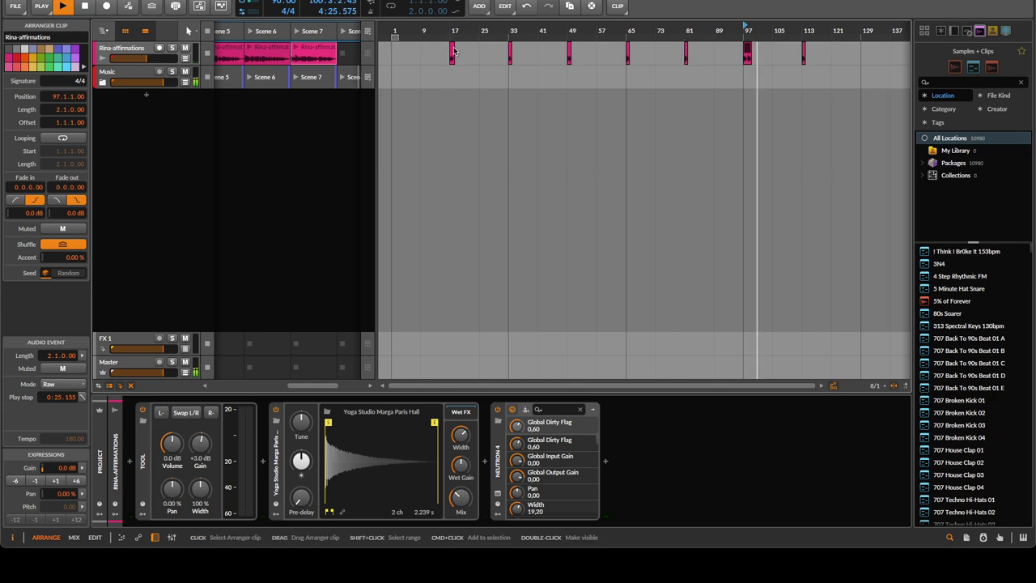
{"action": "right_click", "coordinate": [454, 50]}
{"action": "left_click", "coordinate": [508, 42]}
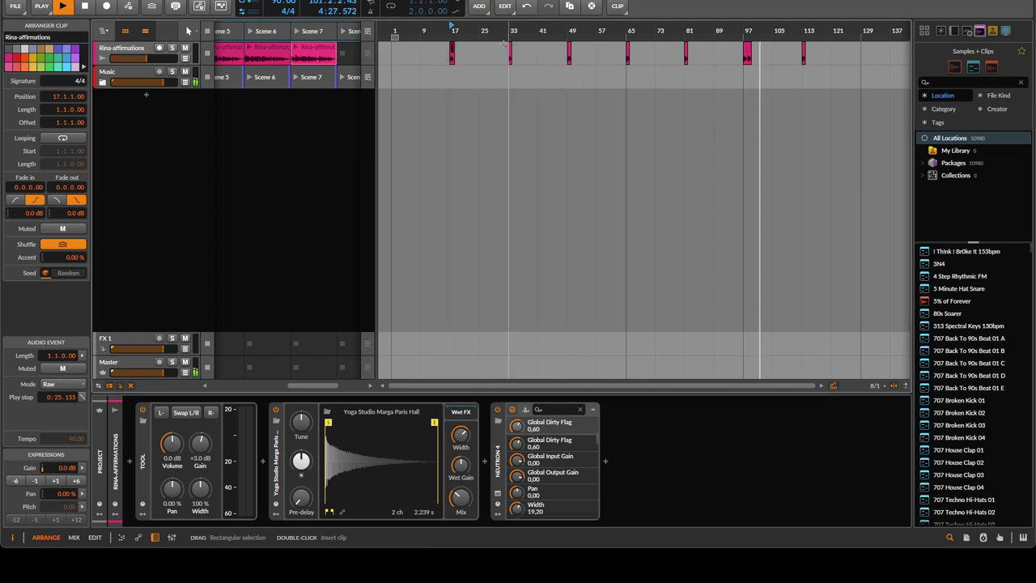
{"action": "left_click", "coordinate": [509, 49], "text": "shift"}
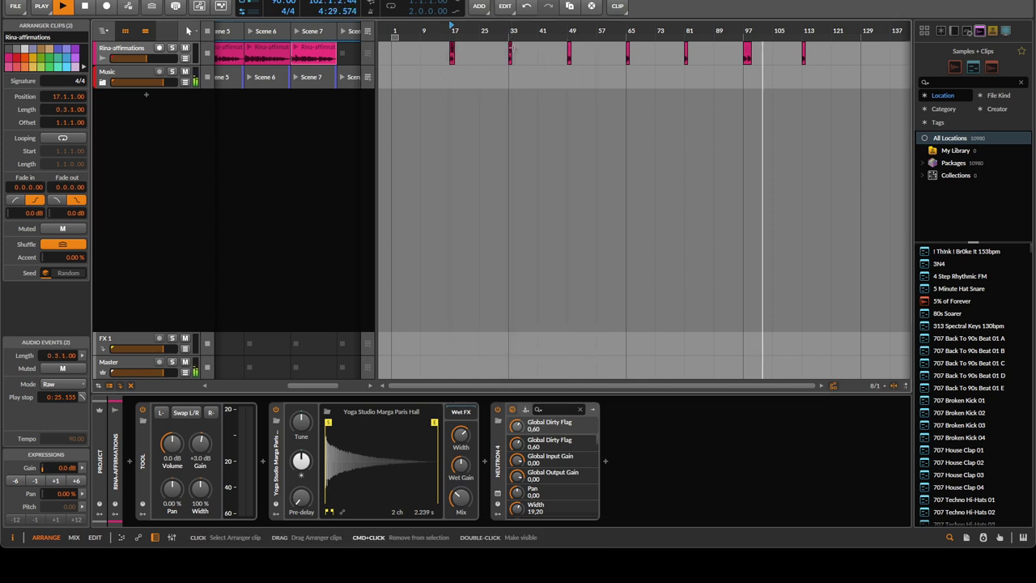
{"action": "left_click", "coordinate": [569, 50], "text": "shift"}
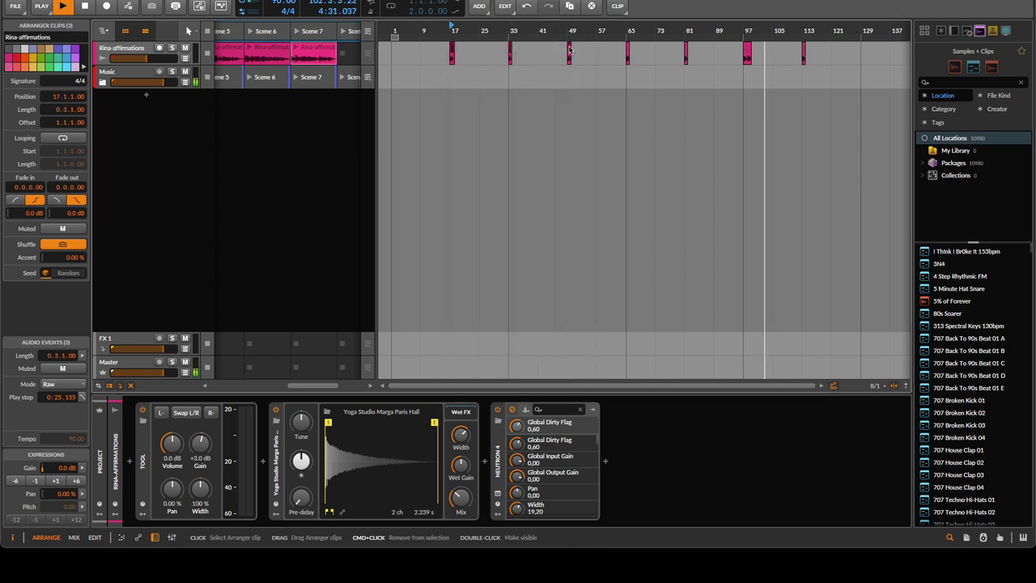
{"action": "left_click", "coordinate": [629, 47], "text": "shift"}
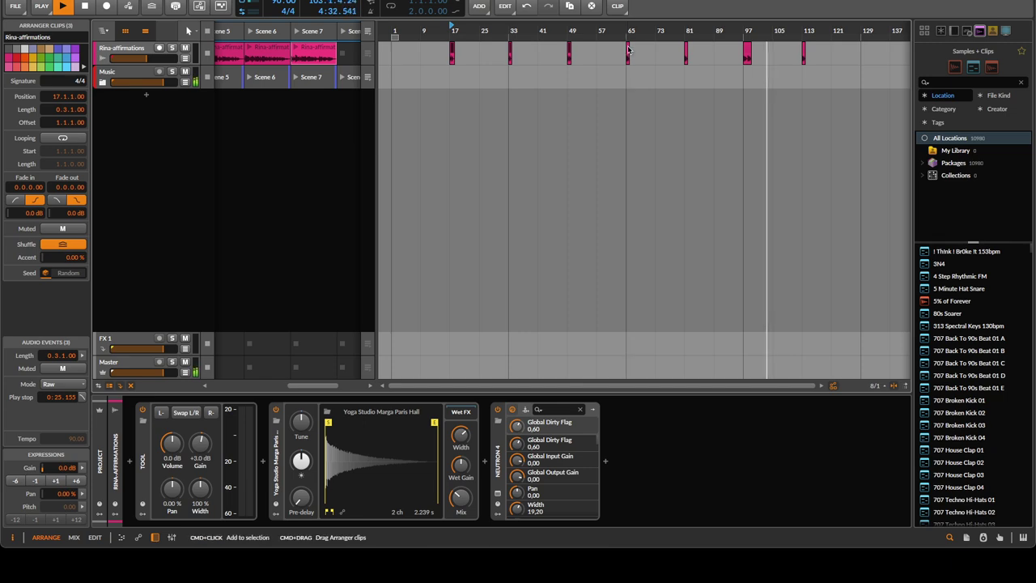
{"action": "left_click", "coordinate": [687, 50], "text": "shift"}
{"action": "left_click", "coordinate": [747, 52], "text": "shift"}
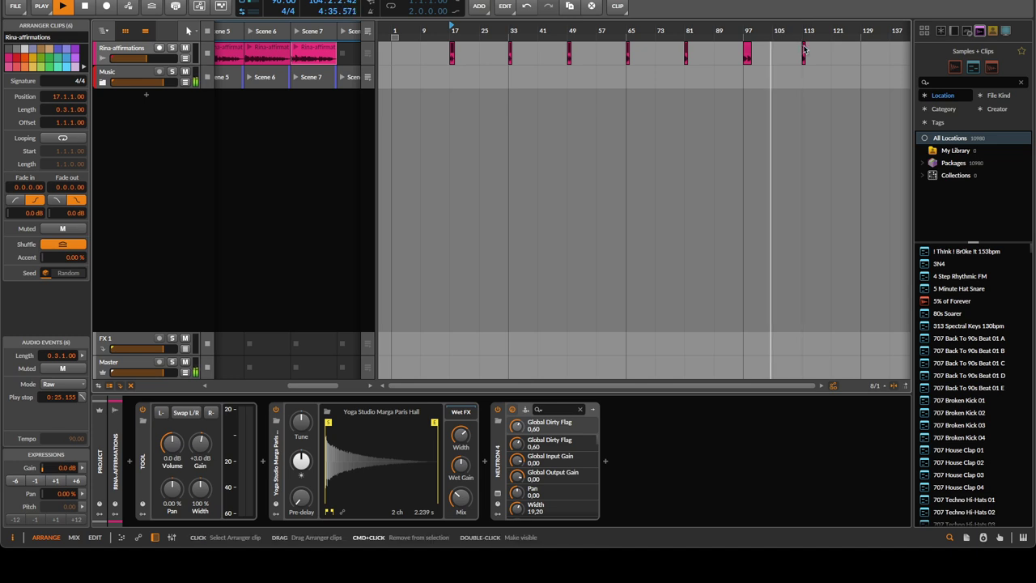
{"action": "right_click", "coordinate": [804, 50]}
{"action": "mouse_move", "coordinate": [931, 208]}
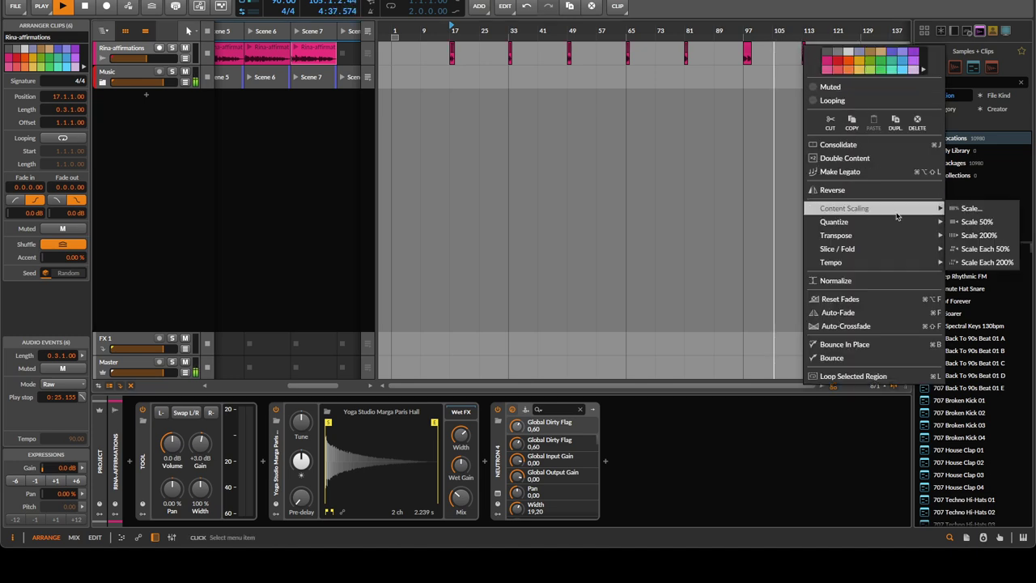
{"action": "left_click", "coordinate": [1011, 234]}
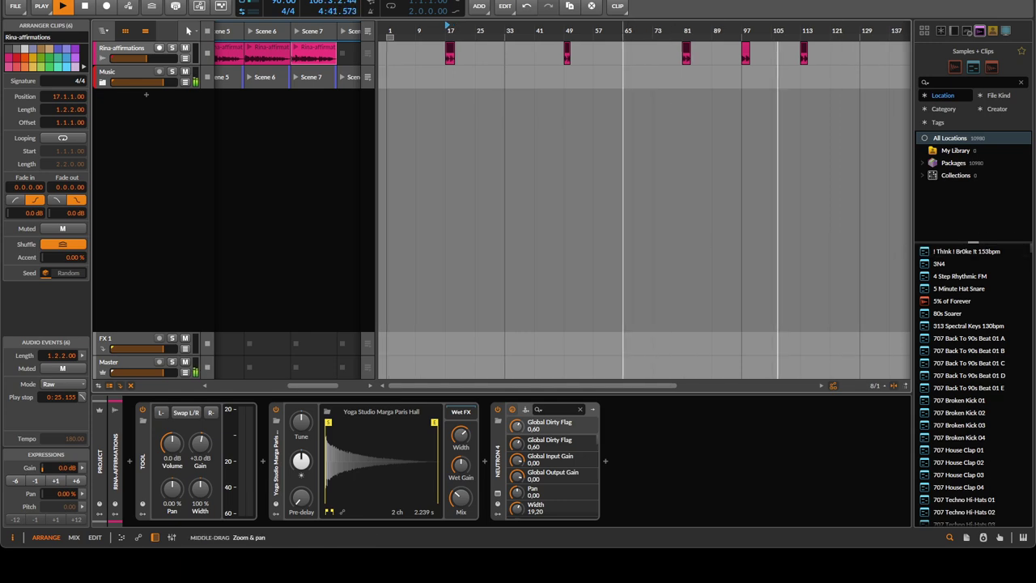
Examine the spacing of the scaled clips along the timeline and undo the group scaling
{"action": "scroll", "coordinate": [776, 256], "scroll_direction": "down", "scroll_amount": 2}
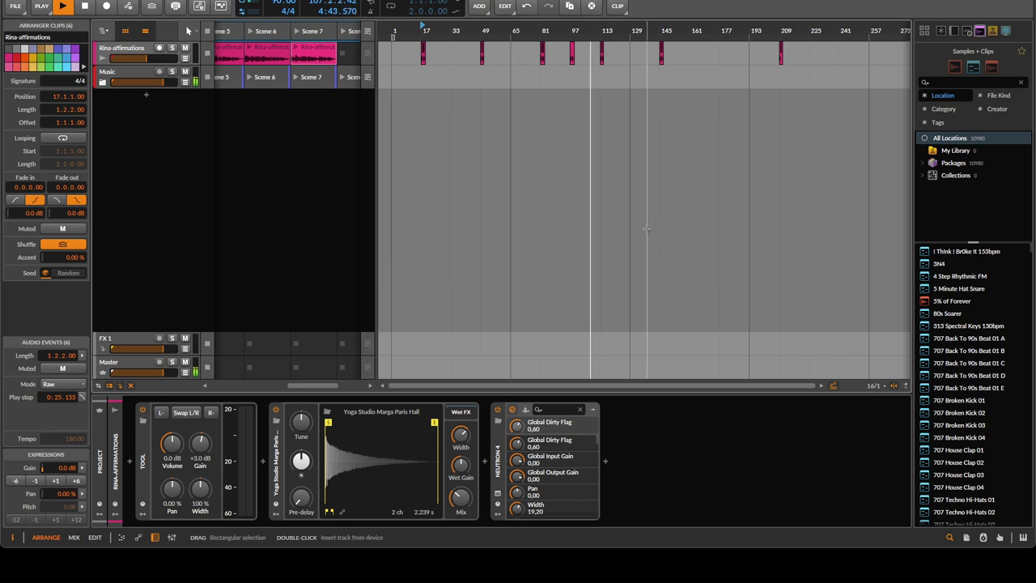
{"action": "scroll", "coordinate": [591, 202], "scroll_direction": "up", "scroll_amount": 1}
{"action": "scroll", "coordinate": [594, 184], "scroll_direction": "up", "scroll_amount": 2}
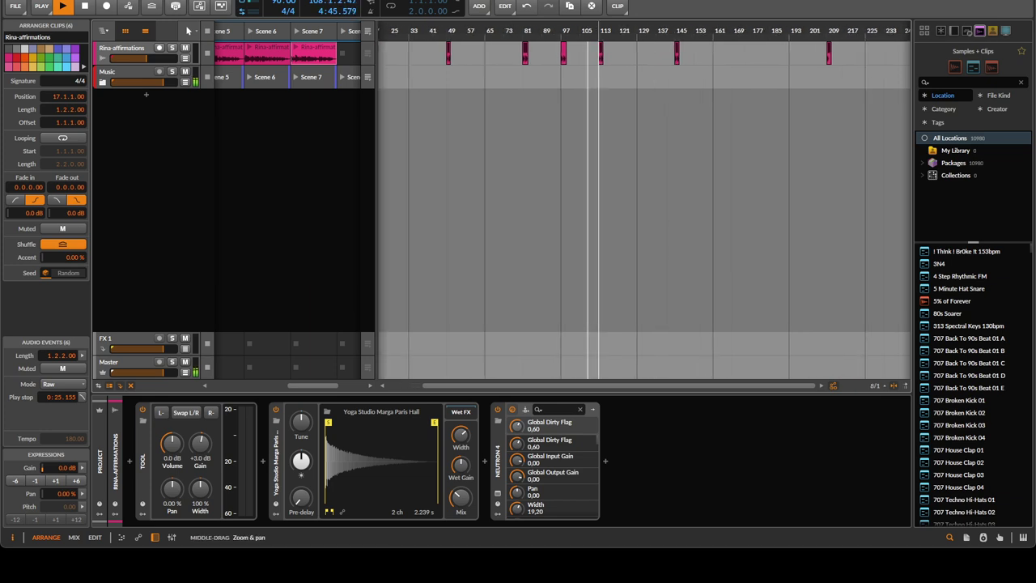
{"action": "left_click", "coordinate": [594, 185]}
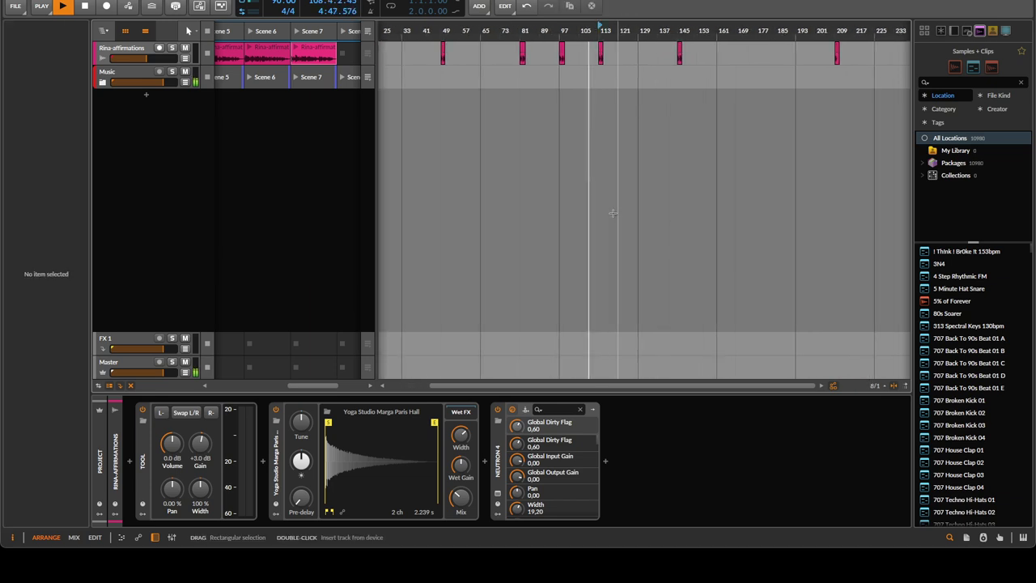
{"action": "left_click", "coordinate": [680, 48]}
{"action": "key", "text": "ctrl+z"}
{"action": "key", "text": "ctrl+z"}
{"action": "key", "text": "ctrl+z"}
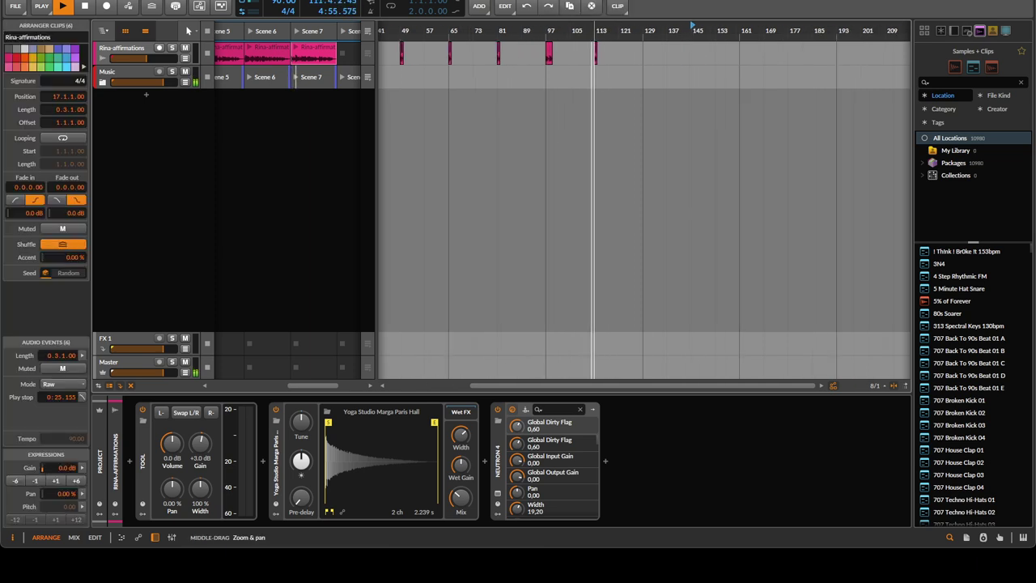
Try Scale 200% again on the six selected affirmation clips as a group
{"action": "scroll", "coordinate": [584, 78], "scroll_direction": "up", "scroll_amount": 2, "text": "ctrl"}
{"action": "right_click", "coordinate": [594, 45]}
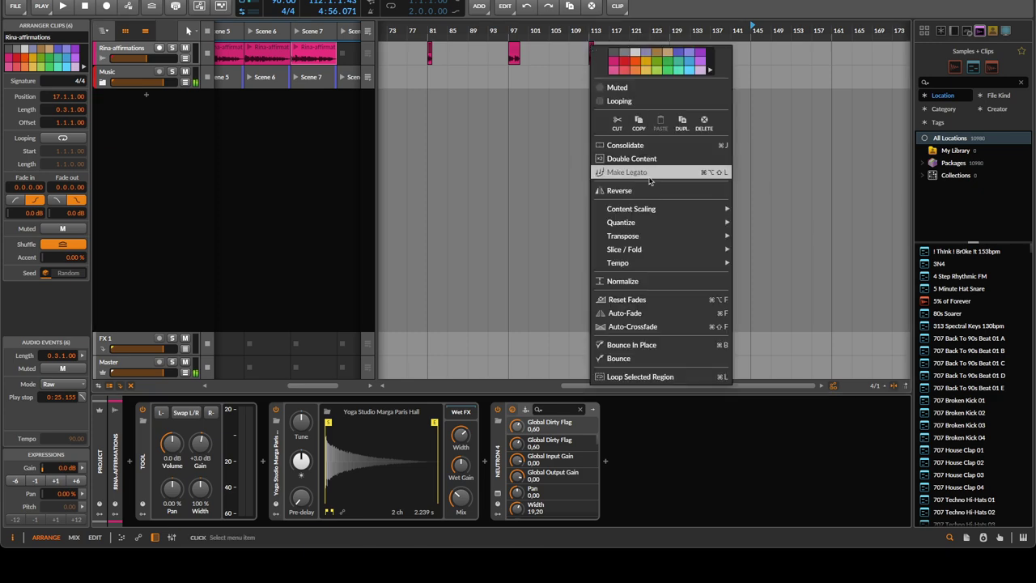
{"action": "mouse_move", "coordinate": [651, 212]}
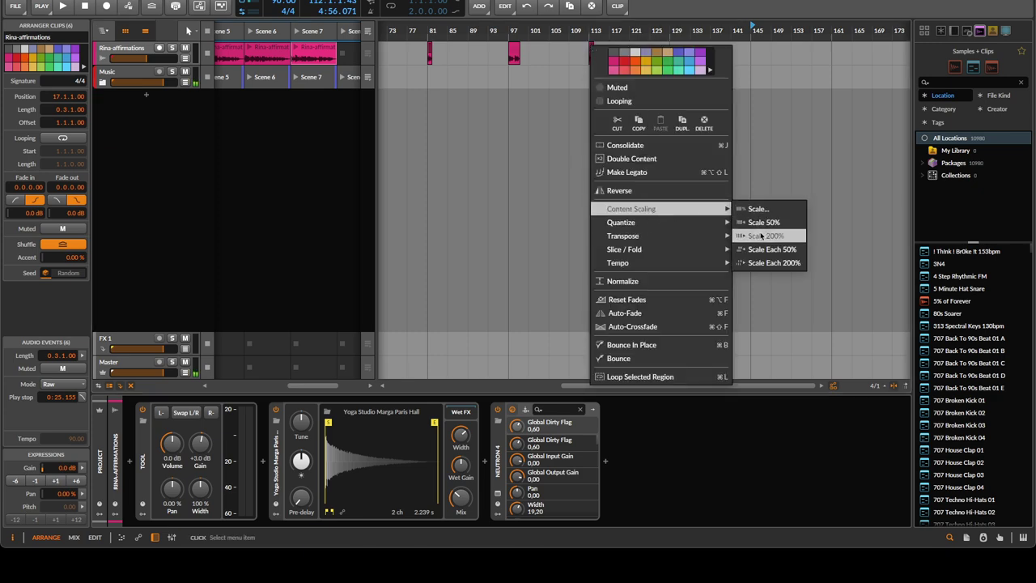
{"action": "left_click", "coordinate": [765, 235]}
Play the arrangement from bar 141 to check the stretched clips, stop playback and undo the group scaling
{"action": "left_click", "coordinate": [734, 110]}
{"action": "key", "text": "space"}
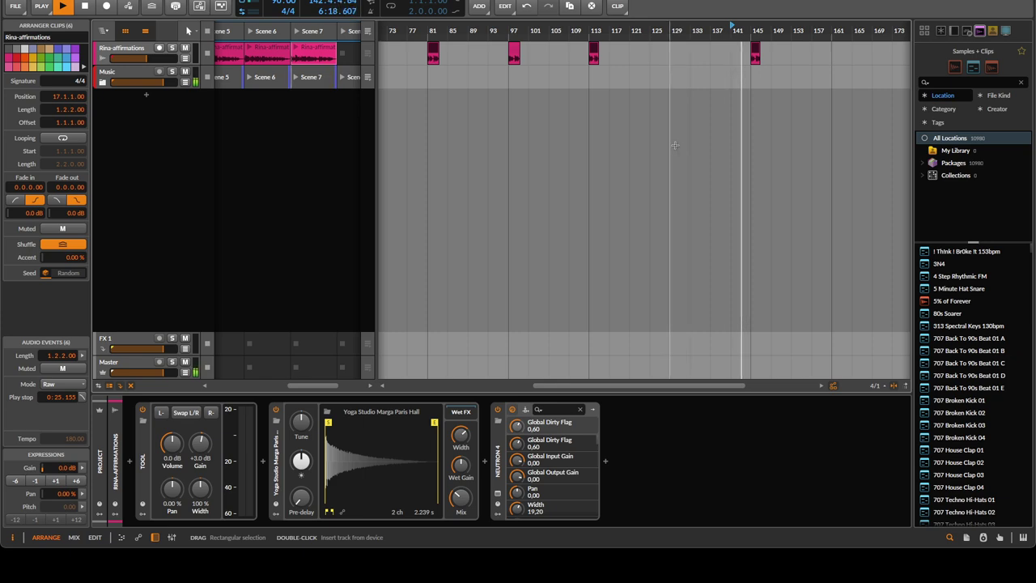
{"action": "scroll", "coordinate": [636, 163], "scroll_direction": "down", "scroll_amount": 5}
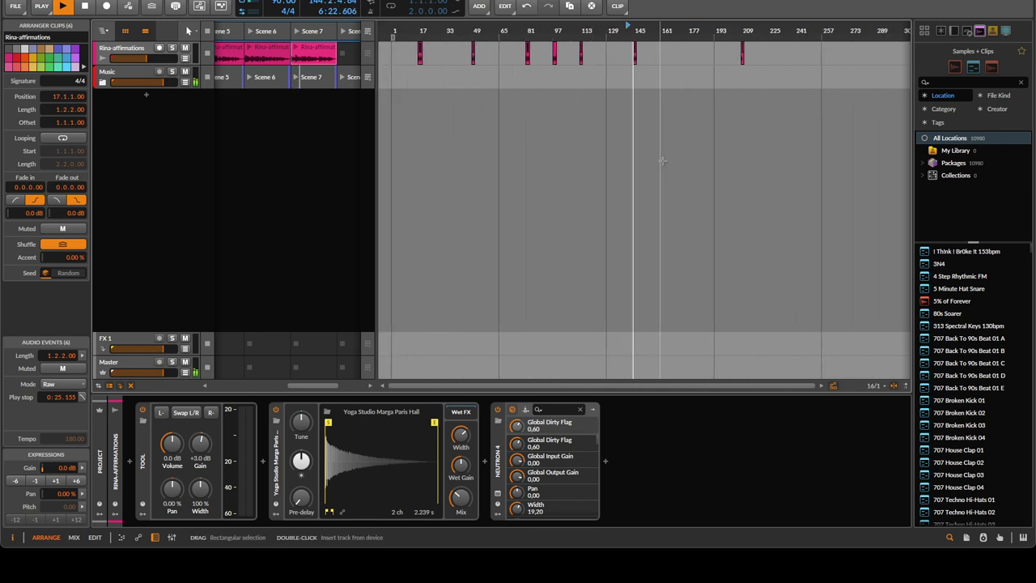
{"action": "left_click", "coordinate": [719, 168]}
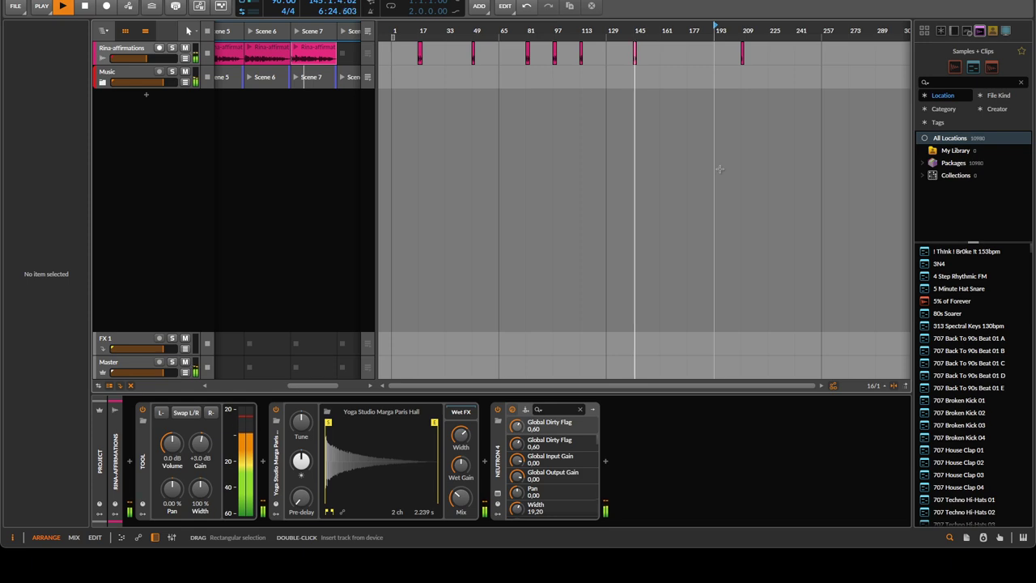
{"action": "key", "text": "space"}
{"action": "key", "text": "ctrl+a"}
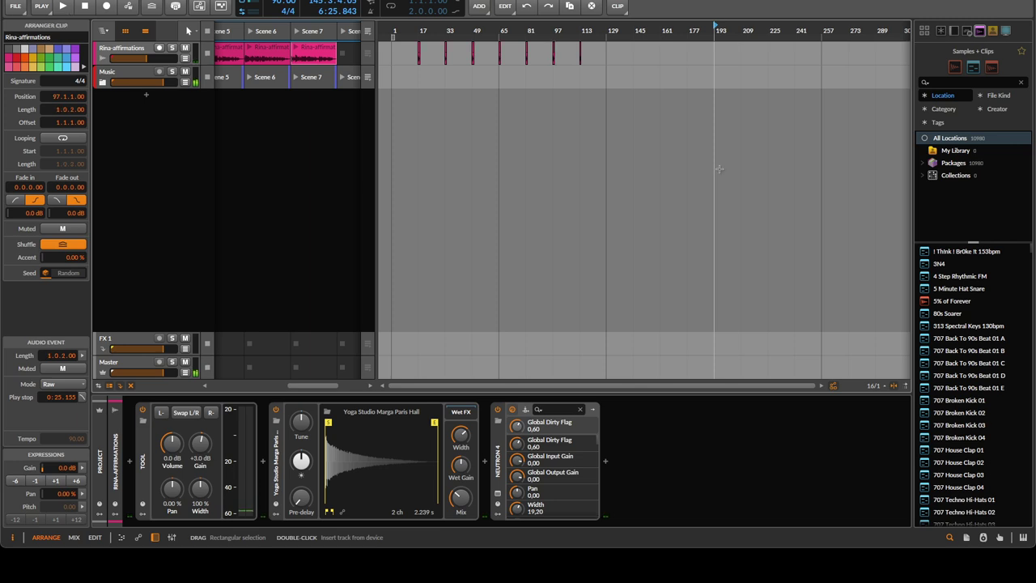
{"action": "left_click", "coordinate": [627, 157]}
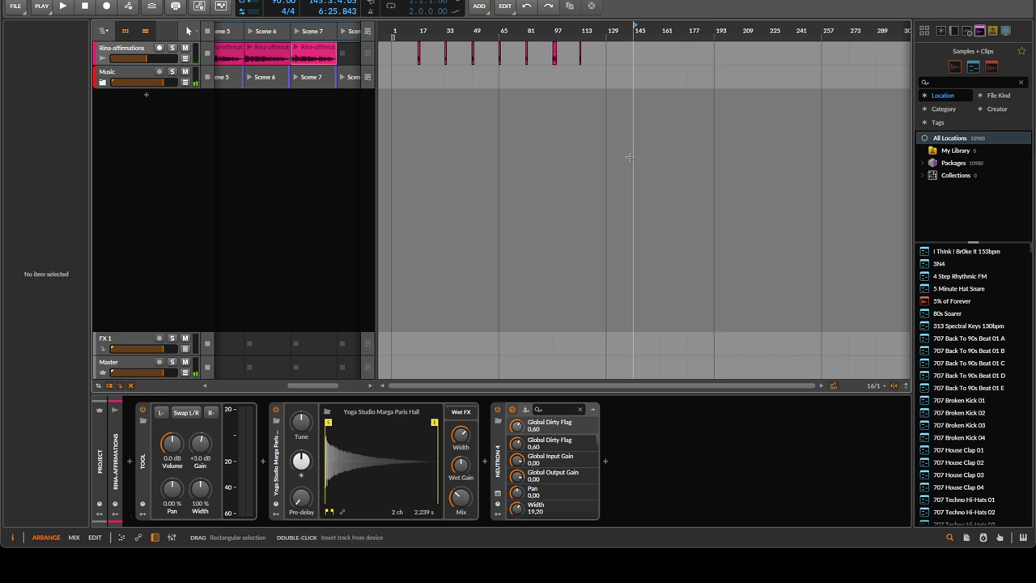
{"action": "scroll", "coordinate": [584, 104], "scroll_direction": "up", "scroll_amount": 5}
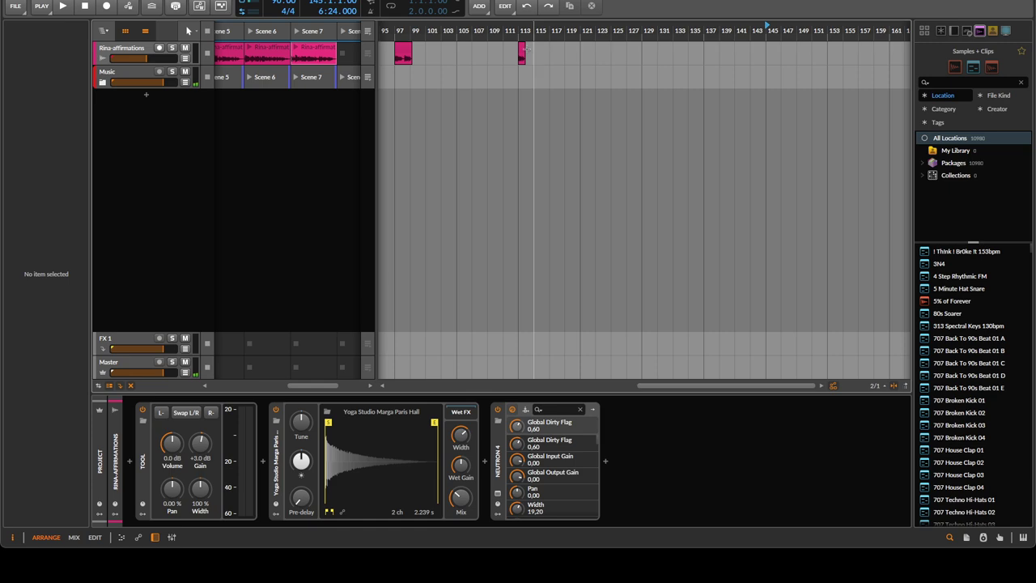
{"action": "left_click", "coordinate": [522, 47]}
{"action": "right_click", "coordinate": [522, 49]}
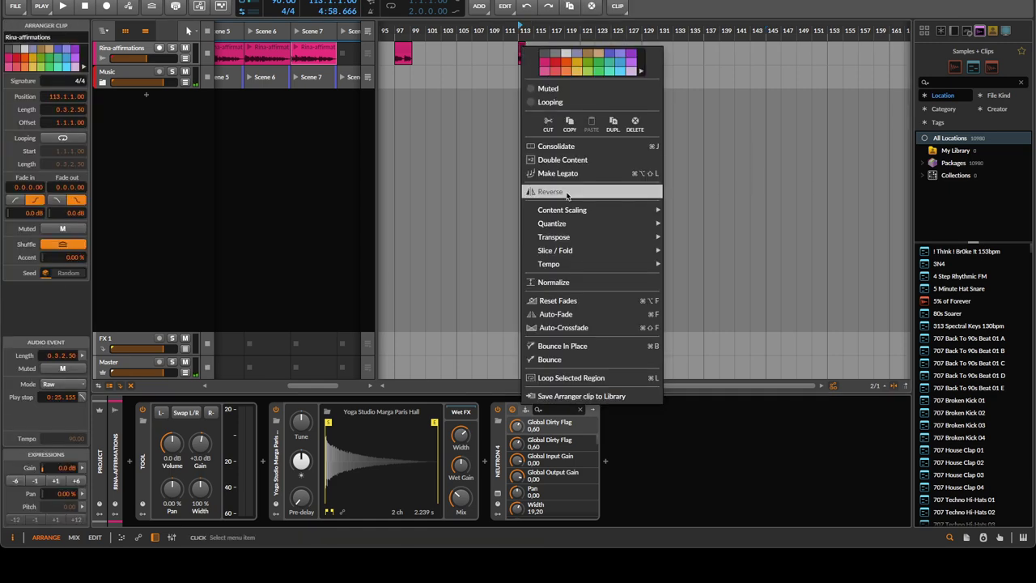
{"action": "mouse_move", "coordinate": [586, 214]}
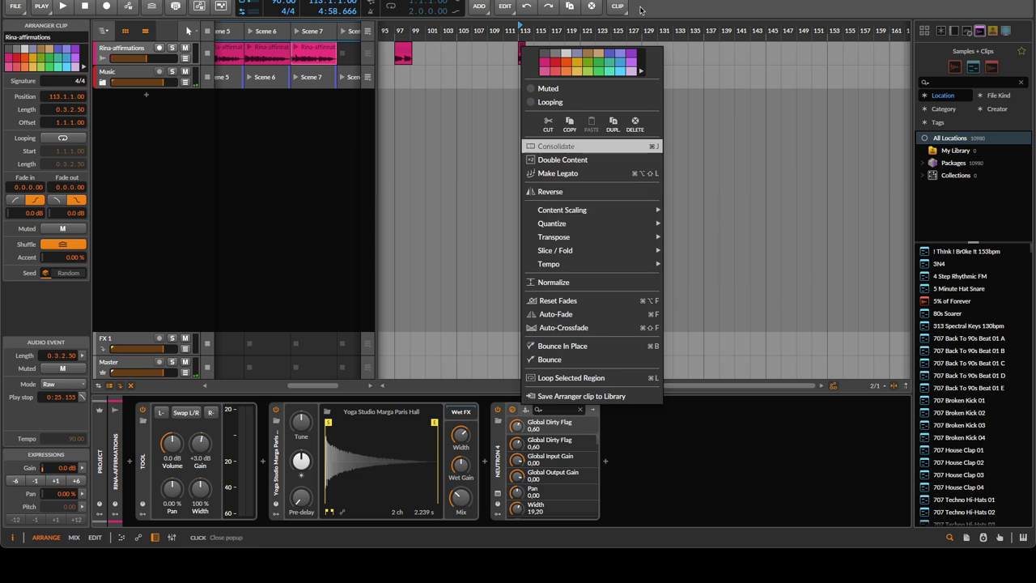
{"action": "left_click", "coordinate": [617, 6]}
{"action": "left_click", "coordinate": [618, 6]}
{"action": "mouse_move", "coordinate": [677, 101]}
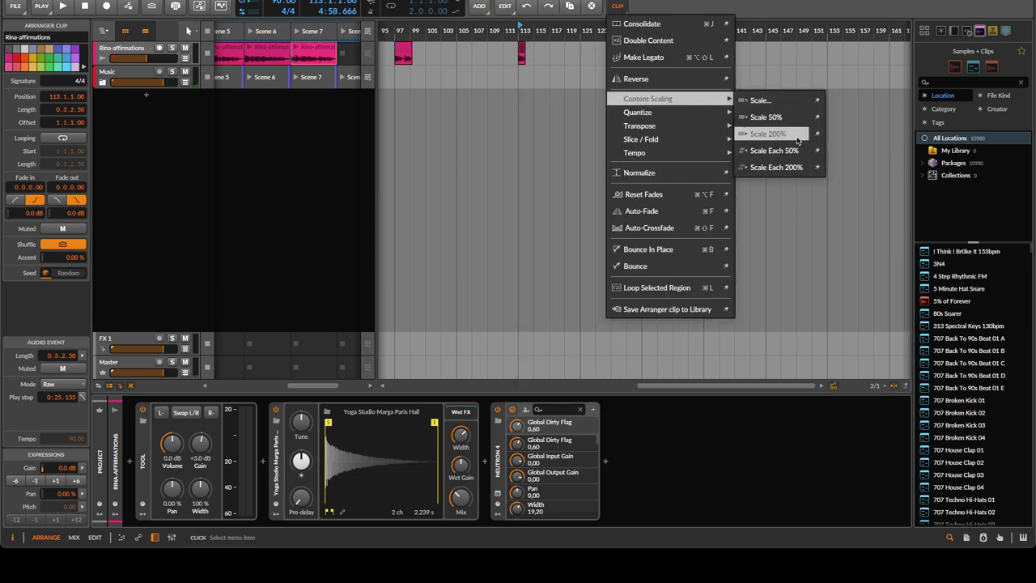
{"action": "left_click", "coordinate": [553, 166]}
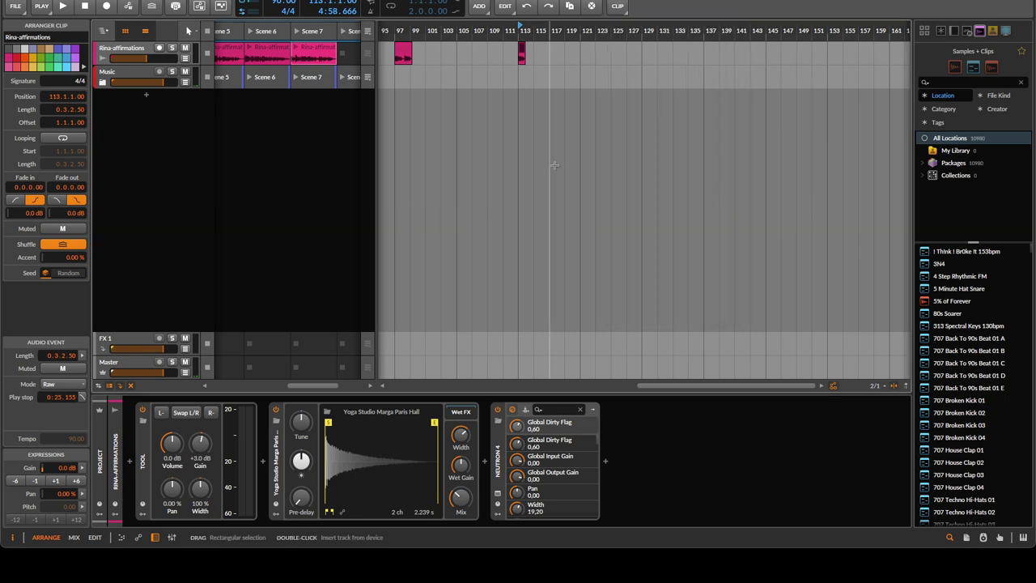
Undo the 200% content scaling of the arranger clip at bar 97
{"action": "left_click", "coordinate": [490, 175]}
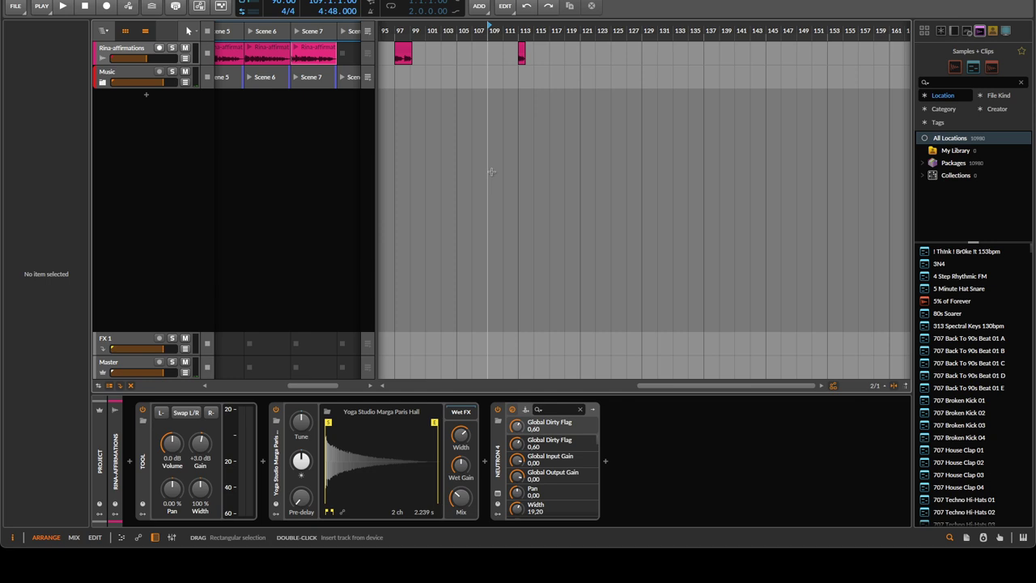
{"action": "key", "text": "ctrl+a"}
{"action": "scroll", "coordinate": [550, 169], "scroll_direction": "down", "scroll_amount": 5}
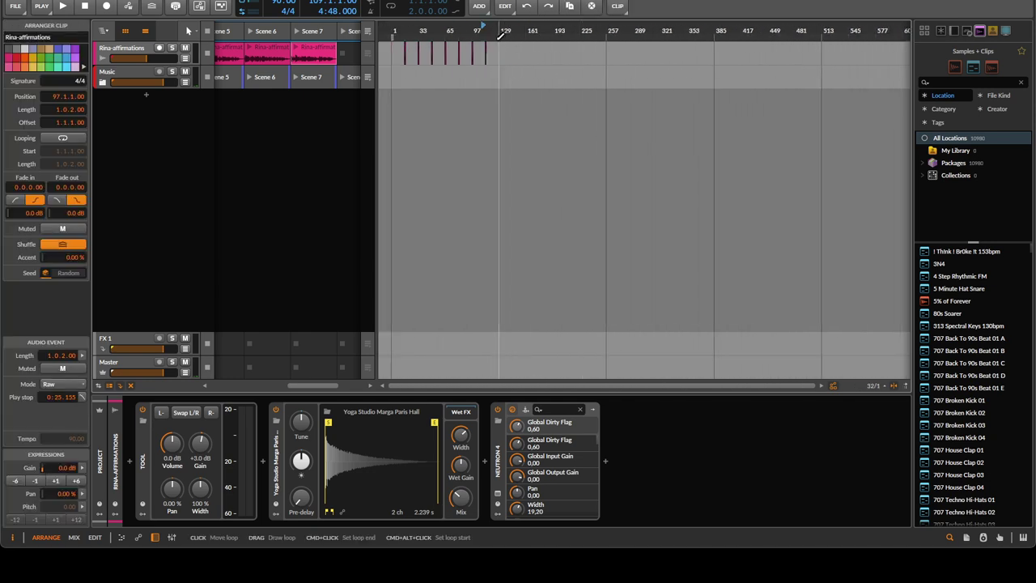
Select all seven affirmations clips in the arranger timeline and scale each one by 200%
{"action": "left_click_drag", "start_coordinate": [500, 50], "coordinate": [463, 42]}
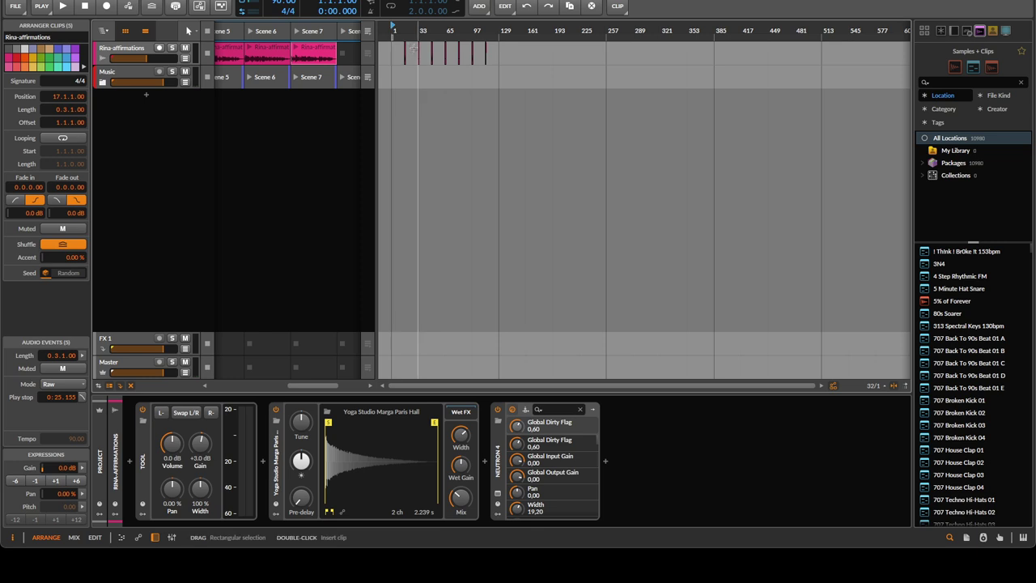
{"action": "scroll", "coordinate": [505, 95], "scroll_direction": "up", "scroll_amount": 2}
{"action": "scroll", "coordinate": [505, 95], "scroll_direction": "left", "scroll_amount": 3}
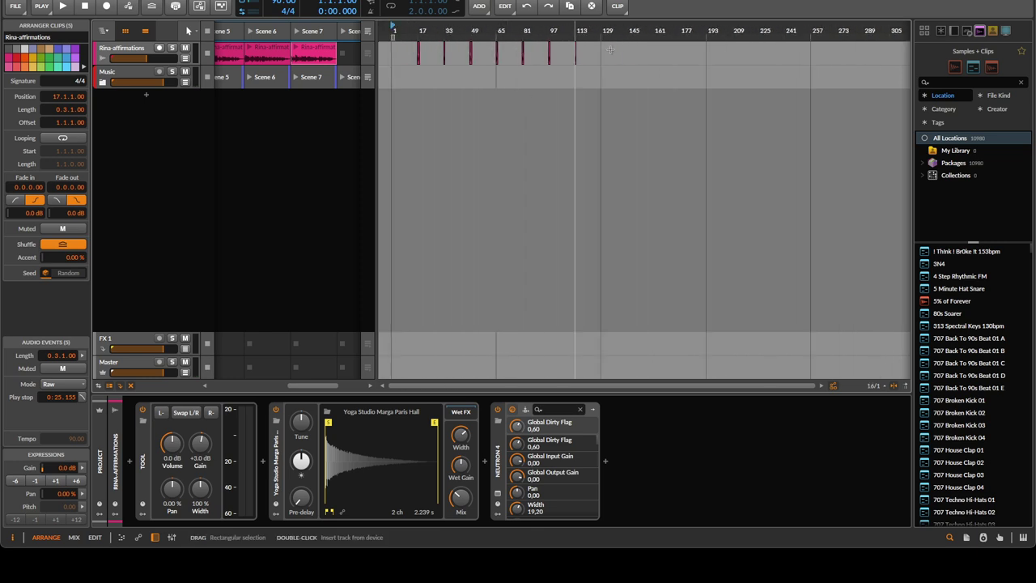
{"action": "left_click", "coordinate": [586, 67]}
{"action": "left_click_drag", "start_coordinate": [580, 66], "coordinate": [405, 41]}
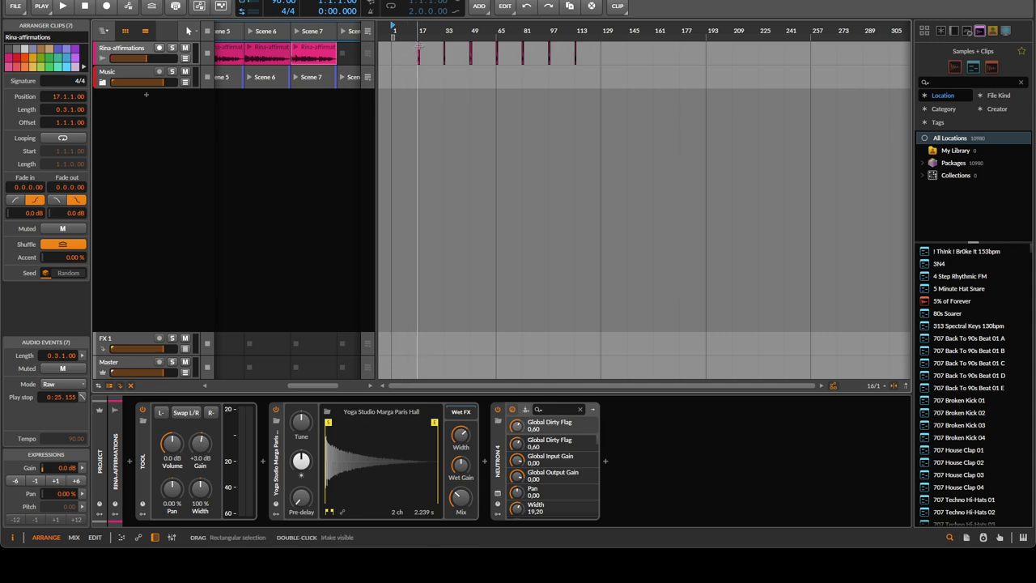
{"action": "left_click", "coordinate": [453, 77]}
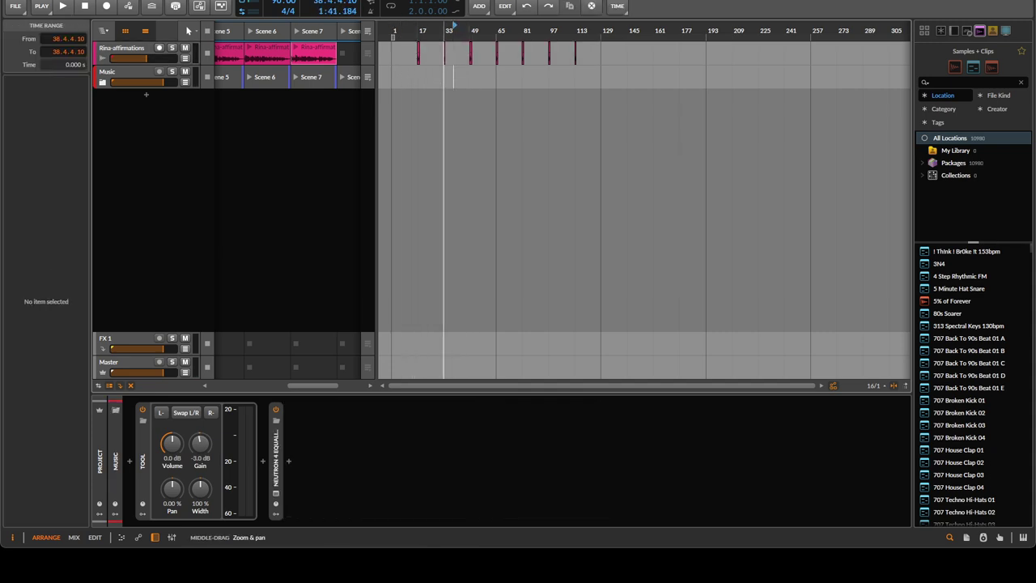
{"action": "scroll", "coordinate": [454, 77], "scroll_direction": "up", "scroll_amount": 1}
{"action": "left_click_drag", "start_coordinate": [396, 74], "coordinate": [401, 51]}
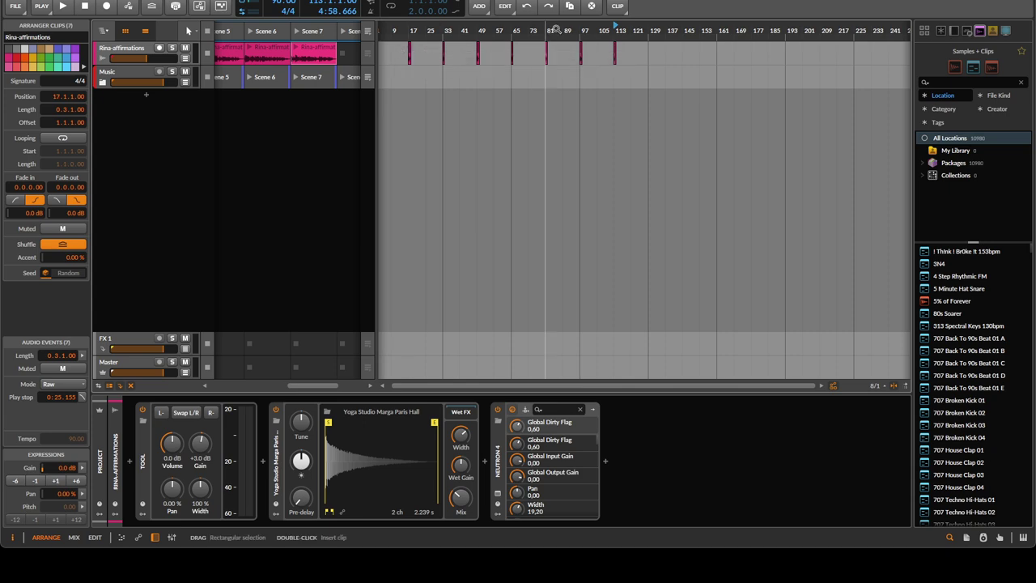
{"action": "left_click", "coordinate": [618, 6]}
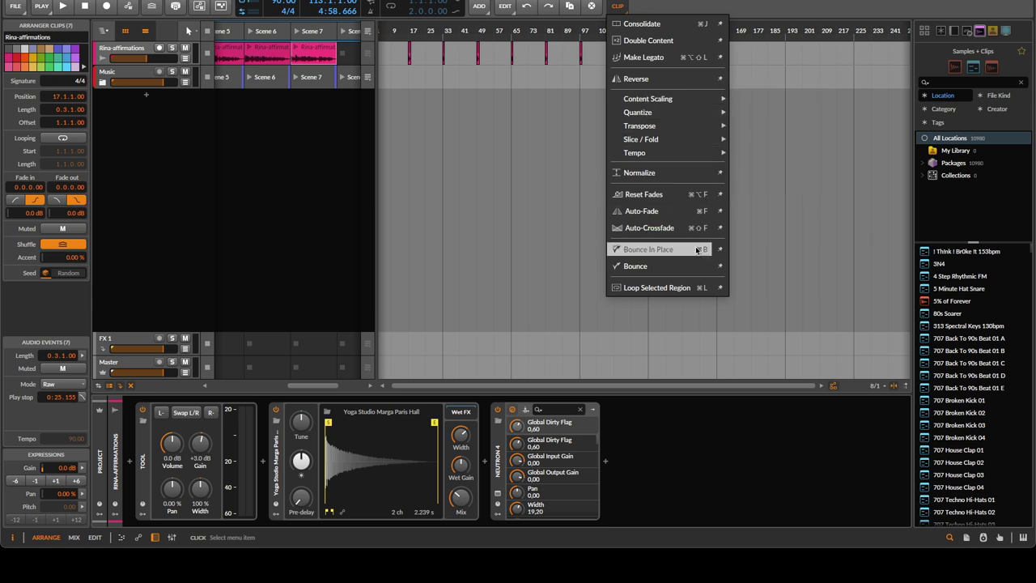
{"action": "mouse_move", "coordinate": [664, 99]}
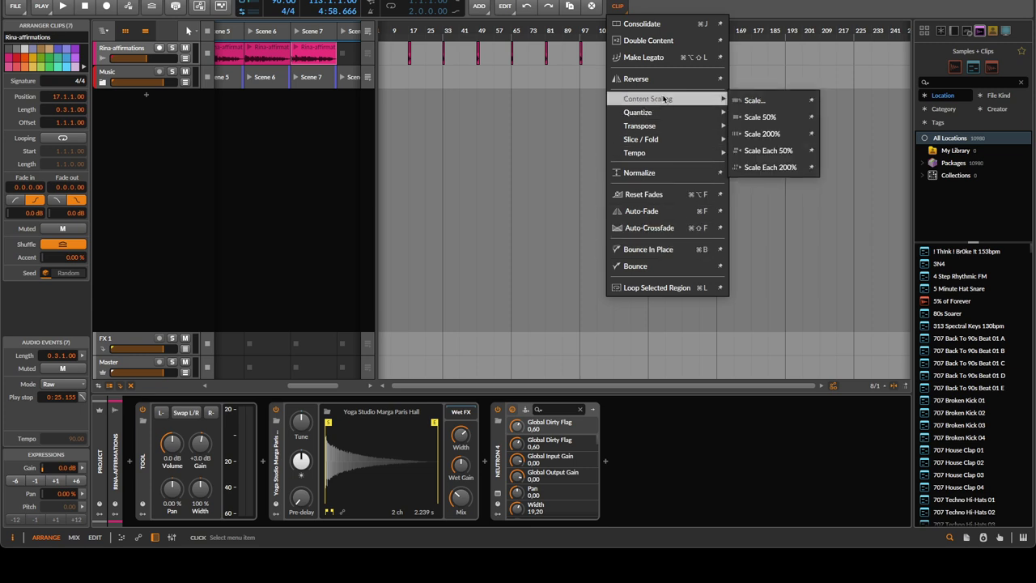
{"action": "left_click", "coordinate": [760, 170]}
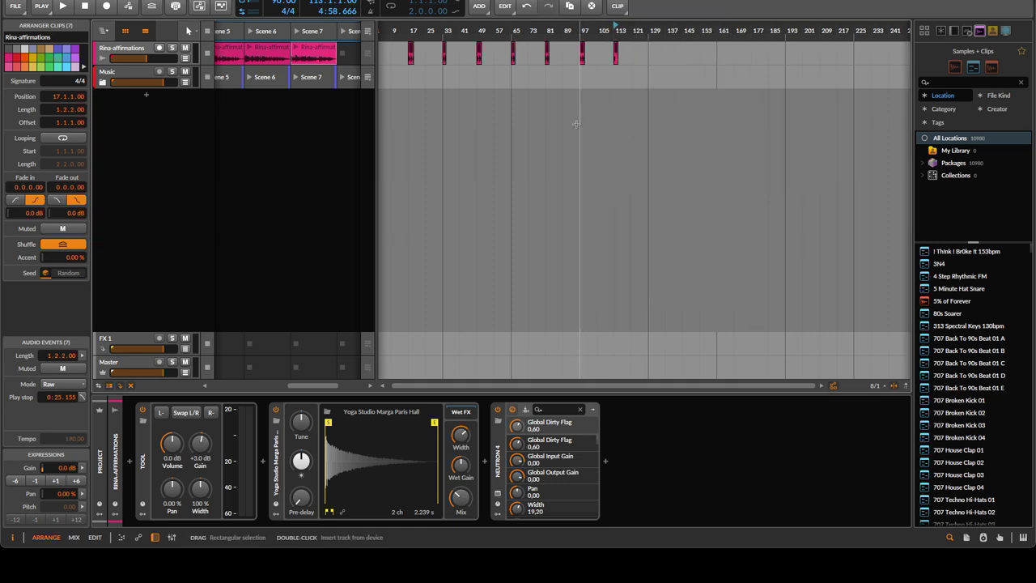
Play the arrangement from bar 113 to listen to the scaled affirmation clip with the music, and stop playback
{"action": "left_click_drag", "start_coordinate": [609, 31], "coordinate": [562, 86]}
{"action": "key", "text": "space"}
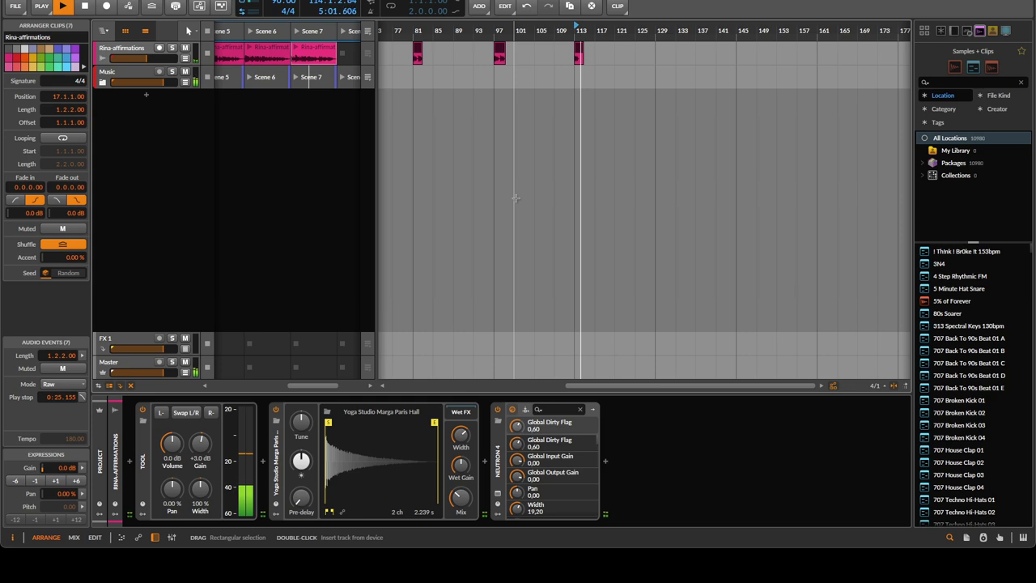
{"action": "left_click", "coordinate": [531, 194]}
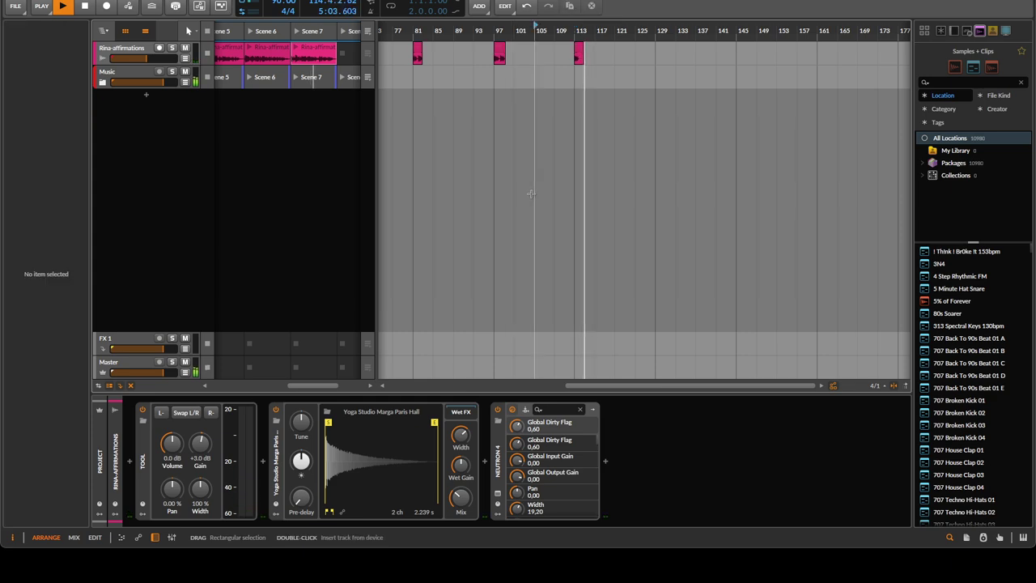
{"action": "scroll", "coordinate": [531, 195], "scroll_direction": "down", "scroll_amount": 2}
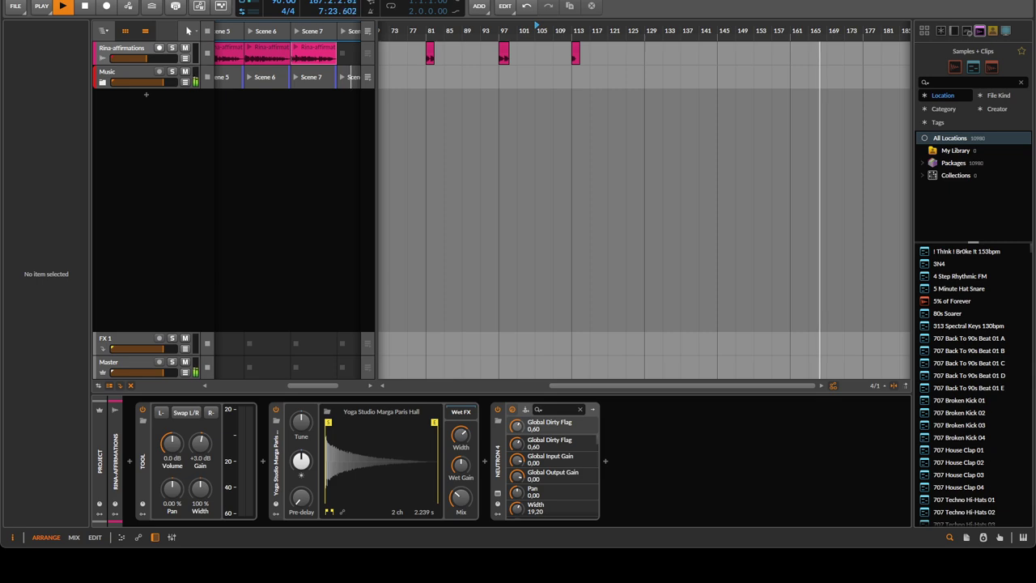
{"action": "left_click", "coordinate": [480, 273]}
{"action": "key", "text": "space"}
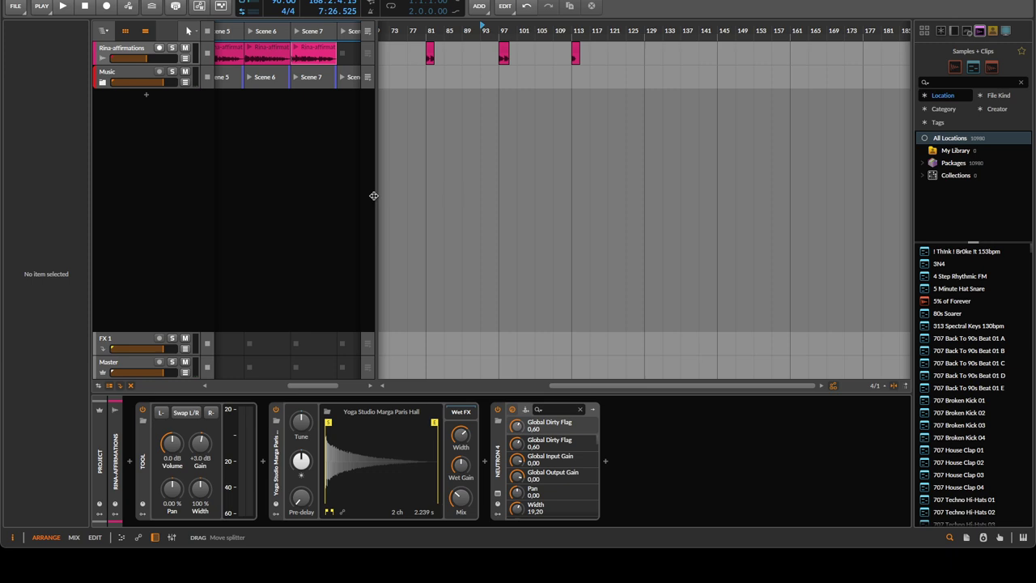
Hide the arranger timeline and import the "setting" voice recording into Scene 1 on a new audio track
{"action": "left_click", "coordinate": [146, 32]}
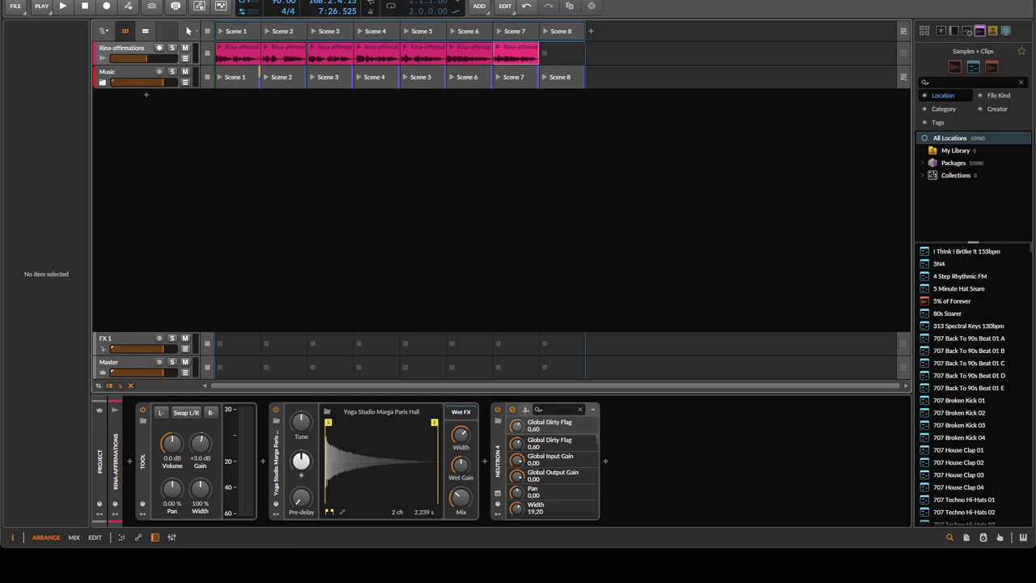
{"action": "key", "text": "super+o"}
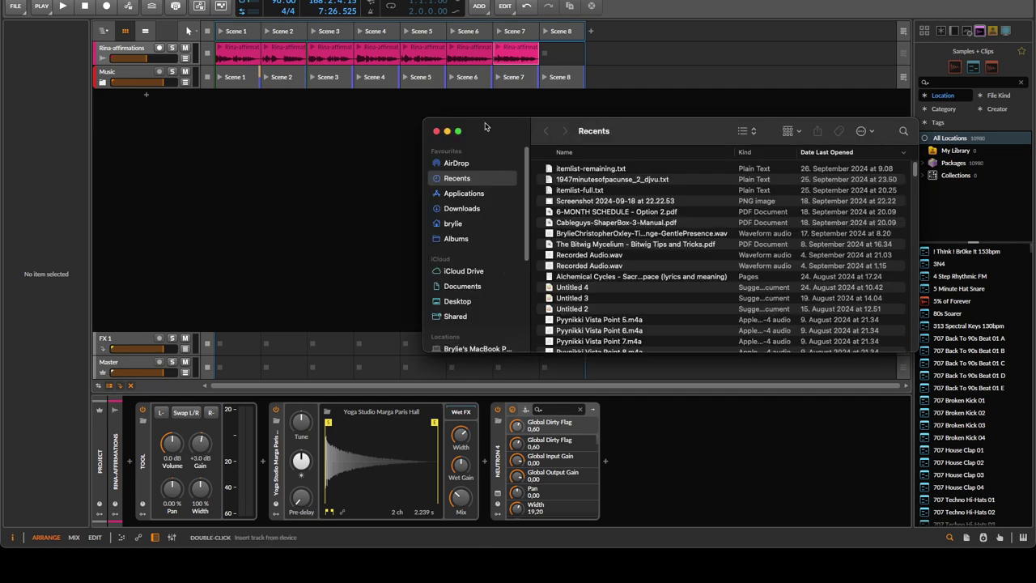
{"action": "key", "text": "Escape"}
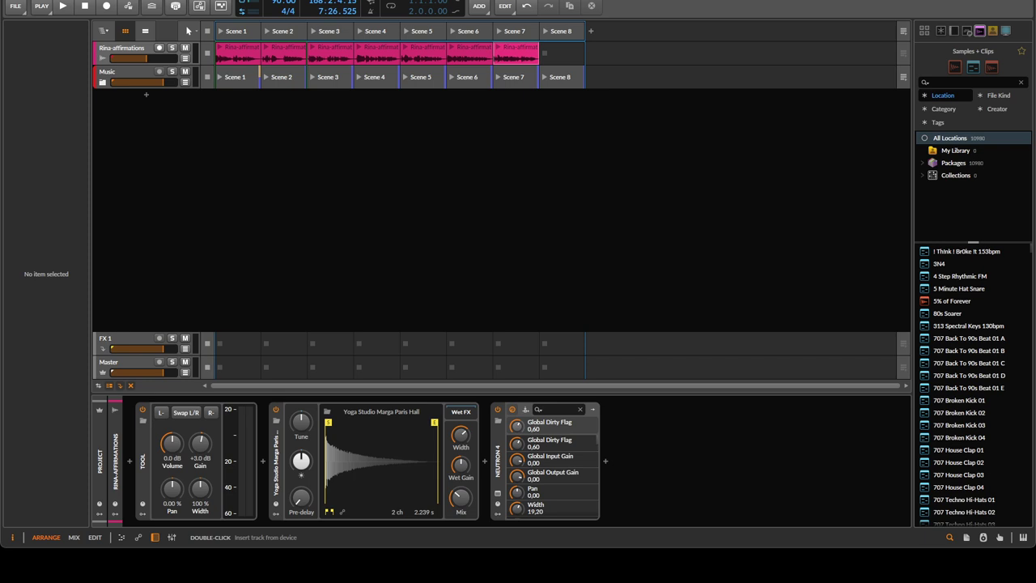
{"action": "left_click_drag", "start_coordinate": [8, 122], "coordinate": [249, 112]}
{"action": "left_click_drag", "start_coordinate": [249, 111], "coordinate": [248, 111]}
Move the new audio track above the Music group and rename it to the speaker's first name followed by " - setting"
{"action": "left_click", "coordinate": [143, 102]}
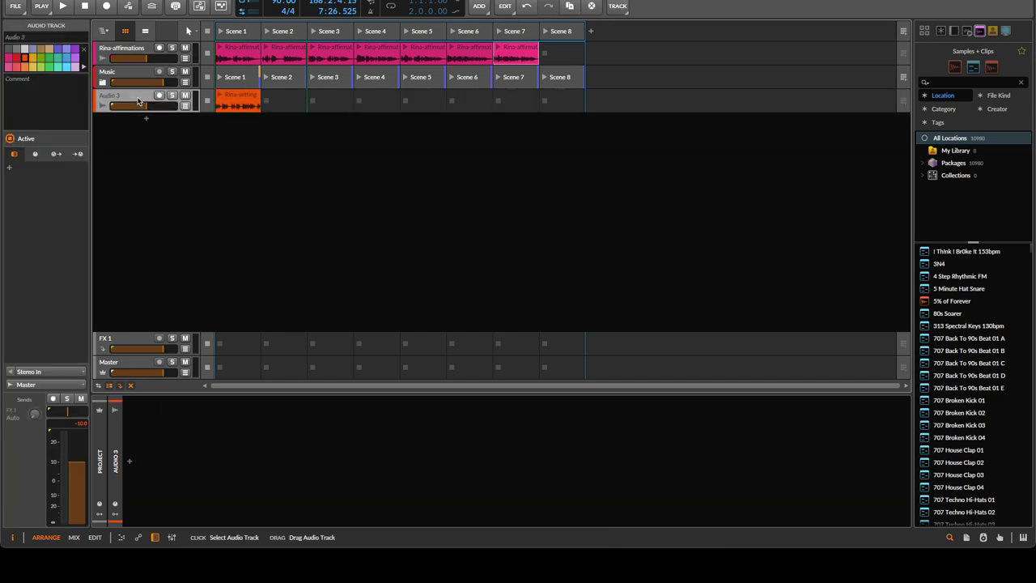
{"action": "left_click_drag", "start_coordinate": [138, 77], "coordinate": [138, 76]}
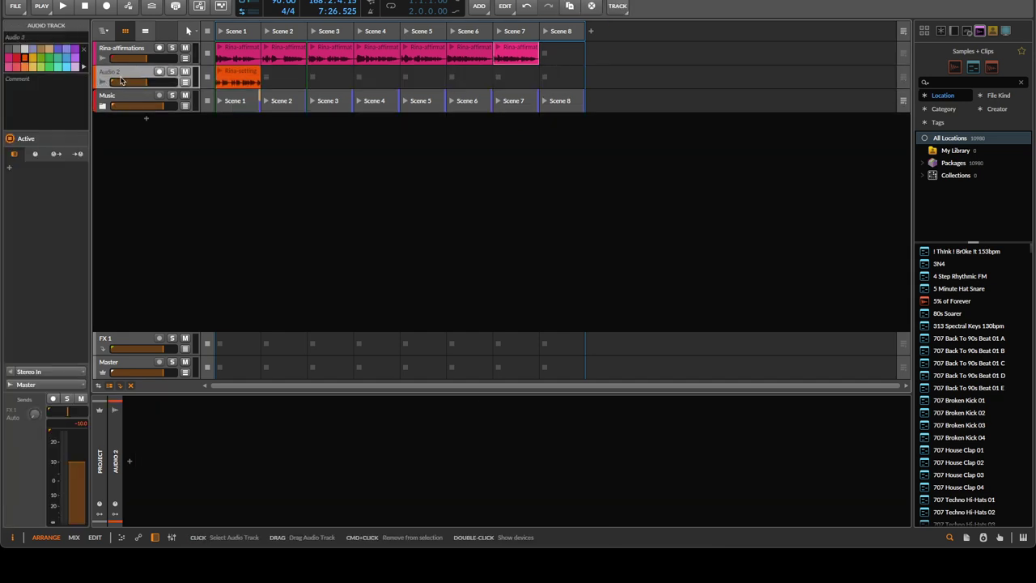
{"action": "left_click", "coordinate": [29, 37]}
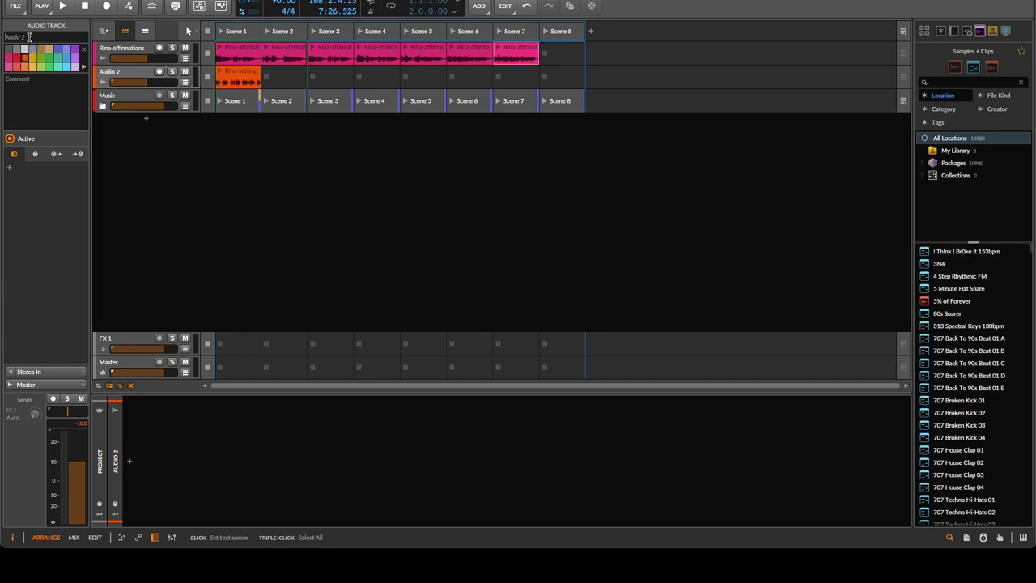
{"action": "type", "text": "Rina - setting"}
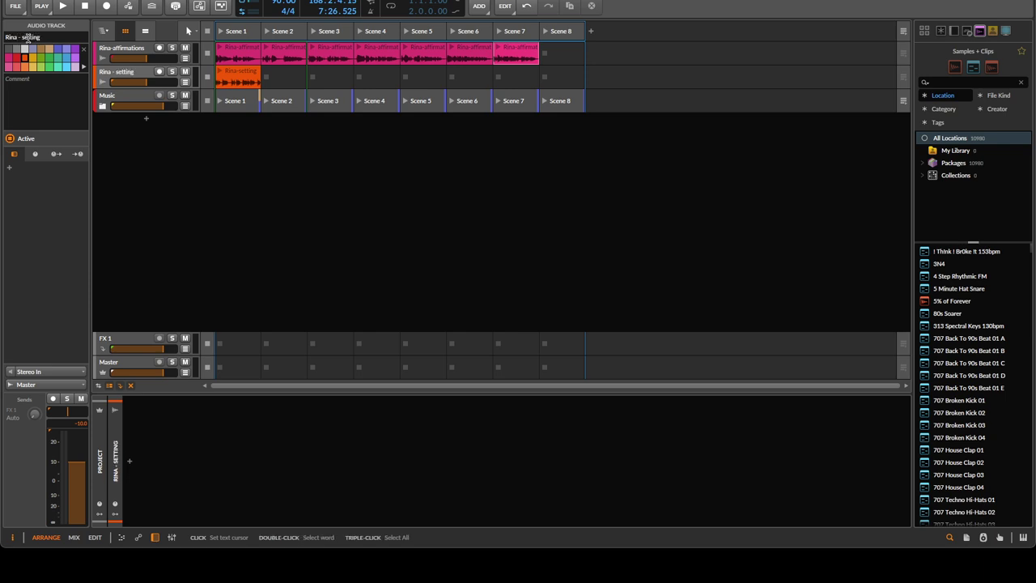
{"action": "left_click", "coordinate": [340, 223]}
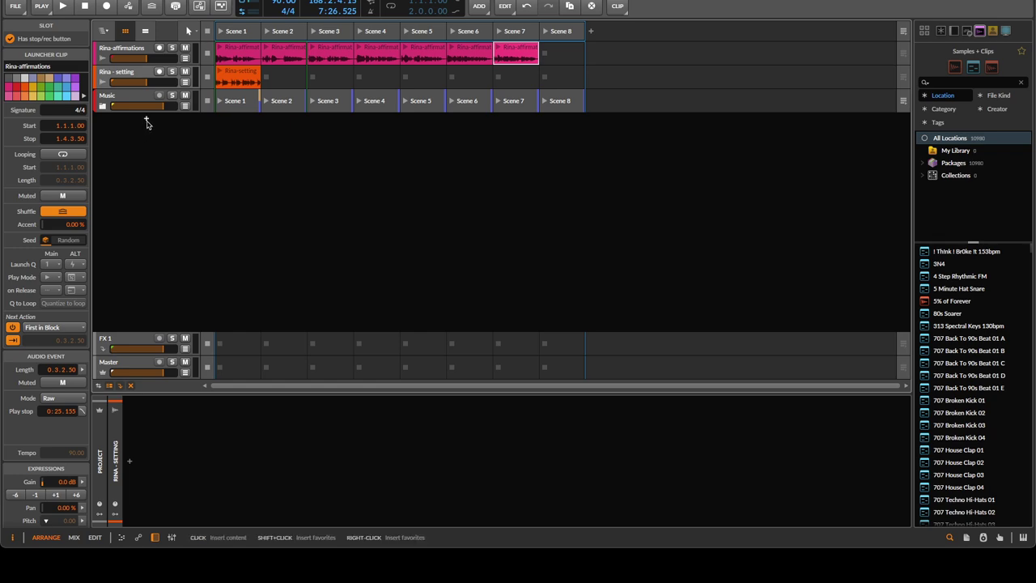
Add a group track below Music and name it "Voice"
{"action": "right_click", "coordinate": [143, 184]}
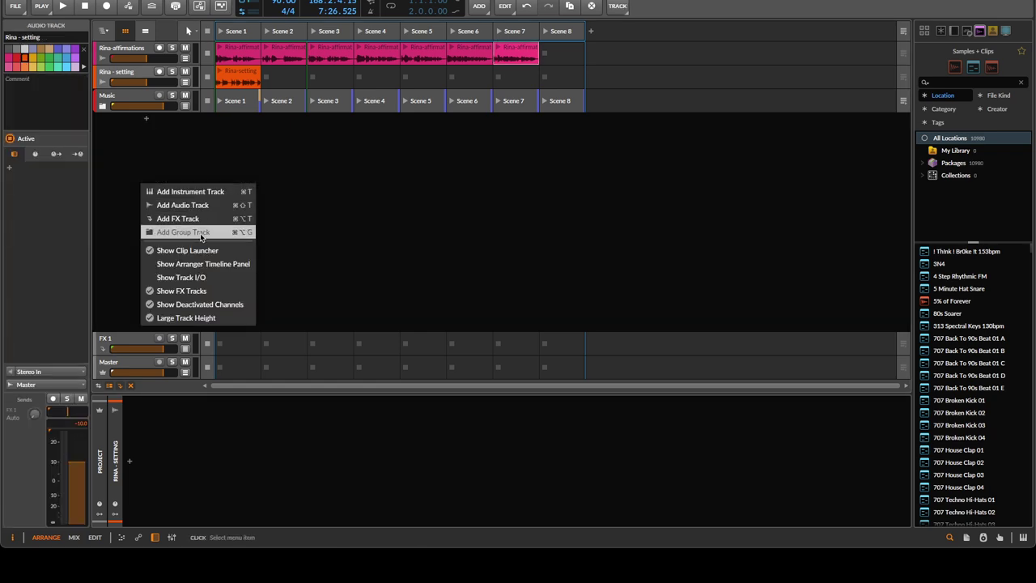
{"action": "left_click", "coordinate": [202, 234]}
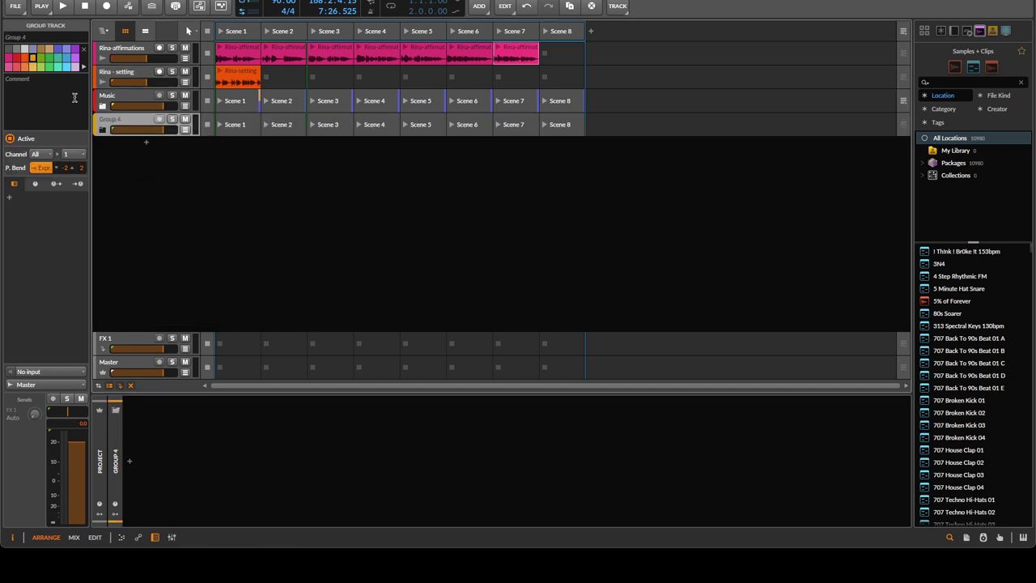
{"action": "left_click", "coordinate": [32, 34]}
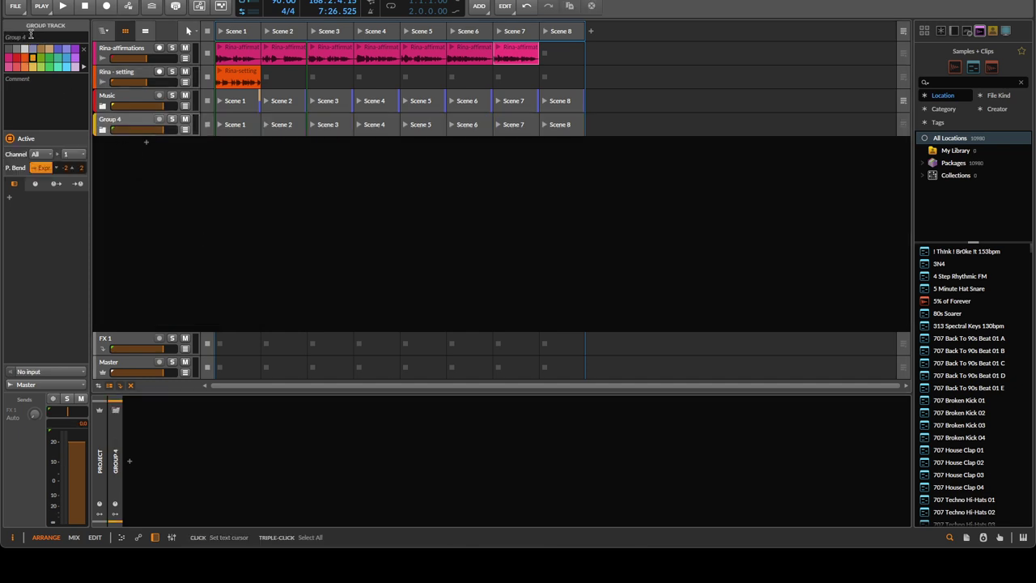
{"action": "type", "text": "Voice"}
Move the Convolution, Tool and Neutron 4 devices from the affirmations track to the Voice group track
{"action": "left_click", "coordinate": [133, 53]}
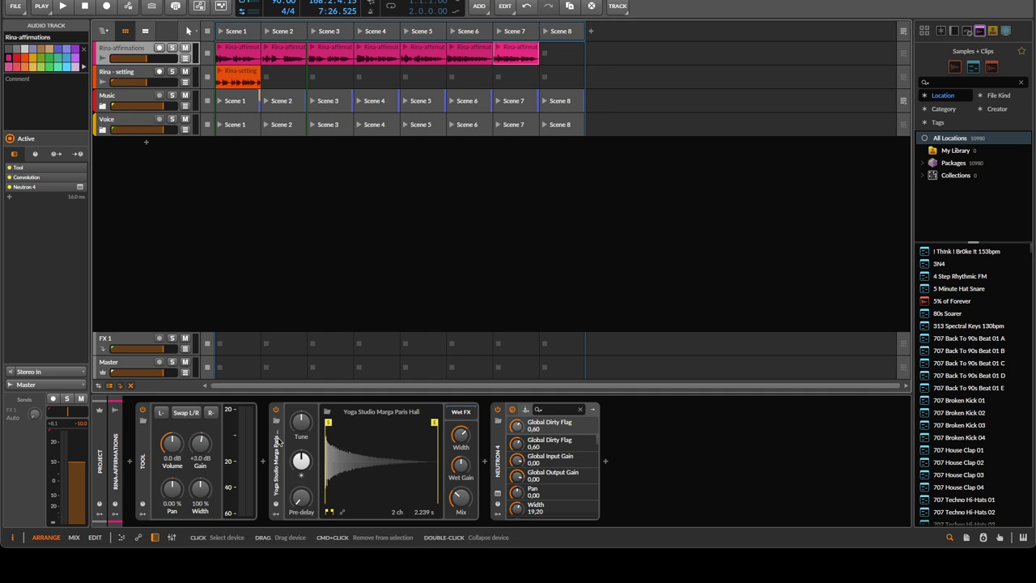
{"action": "left_click_drag", "start_coordinate": [276, 445], "coordinate": [121, 120]}
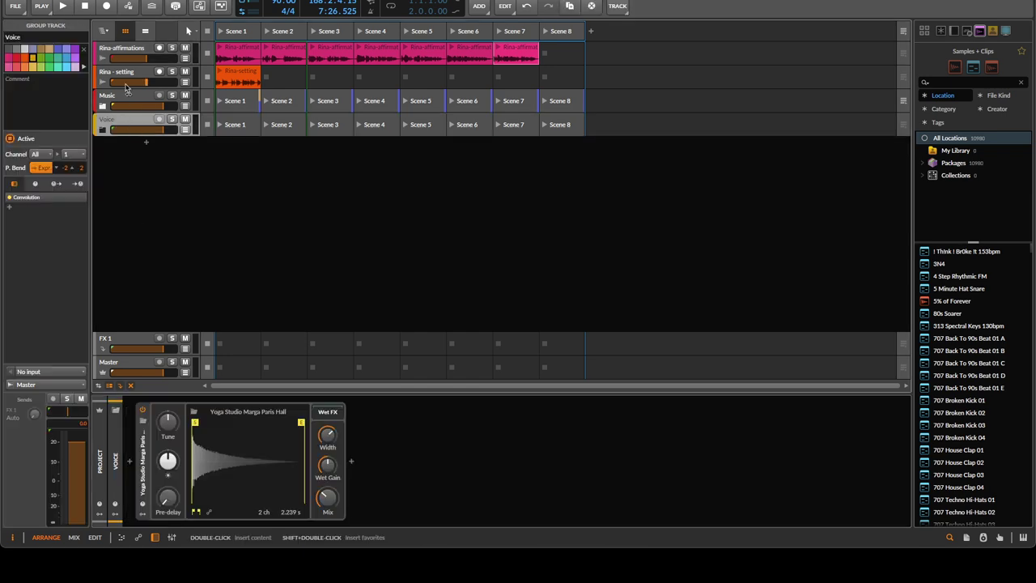
{"action": "left_click", "coordinate": [117, 54]}
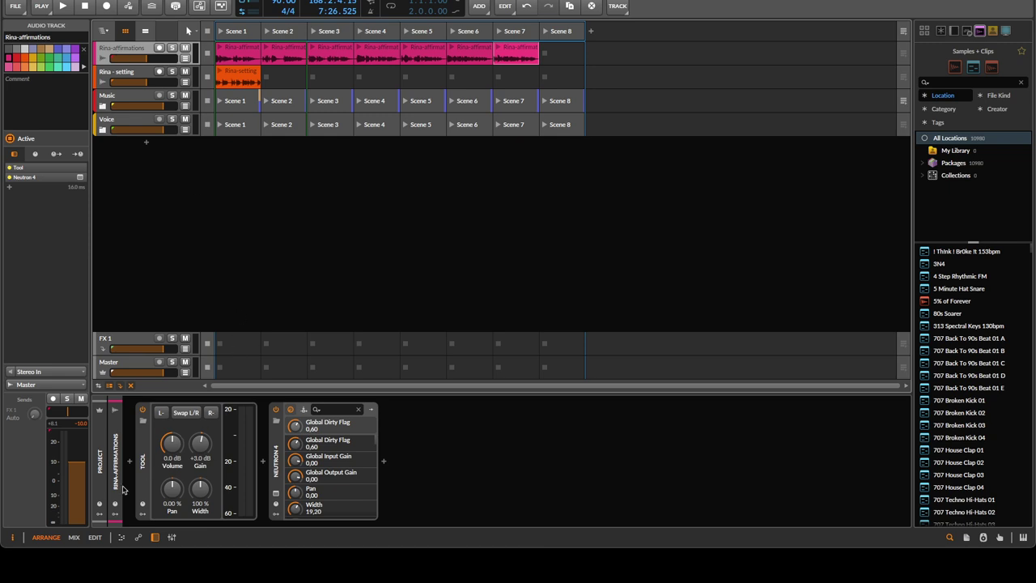
{"action": "left_click_drag", "start_coordinate": [143, 460], "coordinate": [133, 124]}
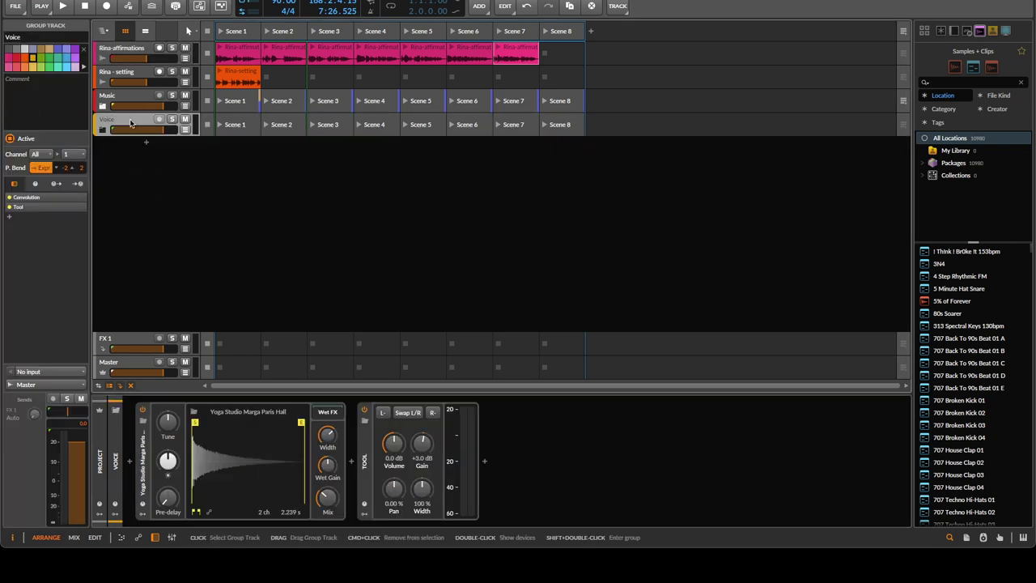
{"action": "left_click", "coordinate": [122, 53]}
{"action": "left_click_drag", "start_coordinate": [144, 476], "coordinate": [141, 121]}
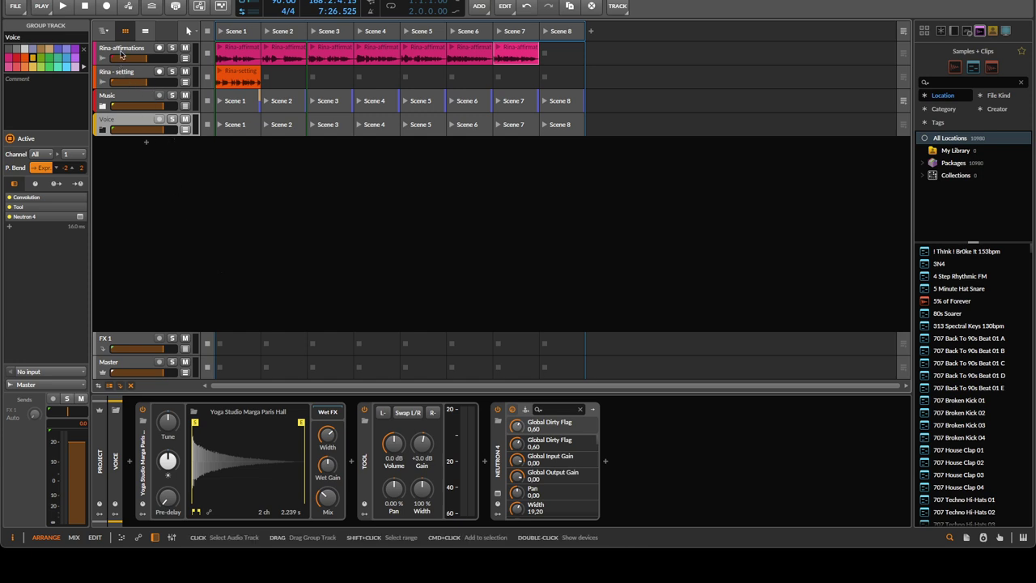
Move the setting and affirmations tracks into the Voice group, and unfold the group
{"action": "left_click", "coordinate": [118, 74]}
{"action": "key", "text": "Delete"}
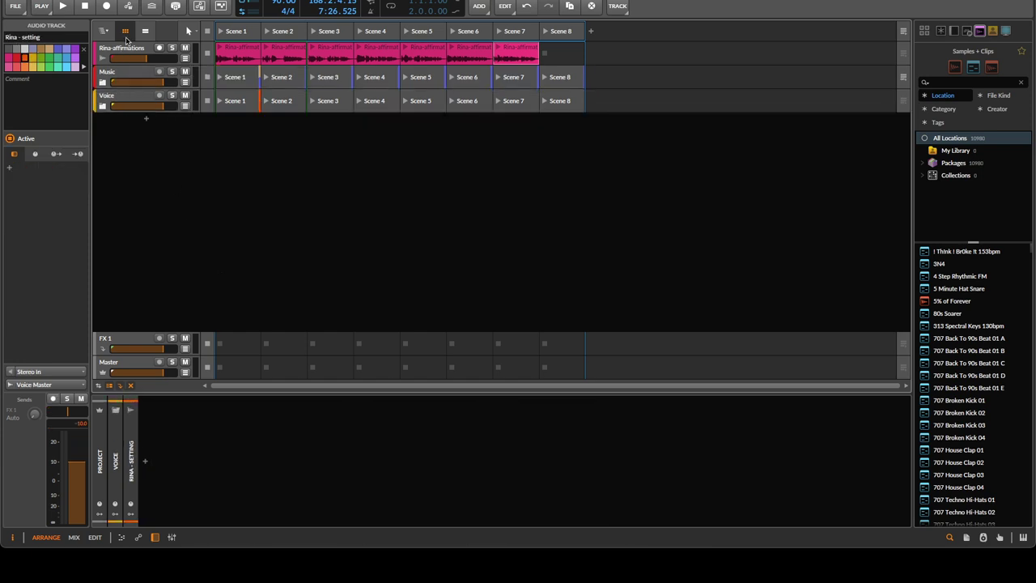
{"action": "key", "text": "ctrl+z"}
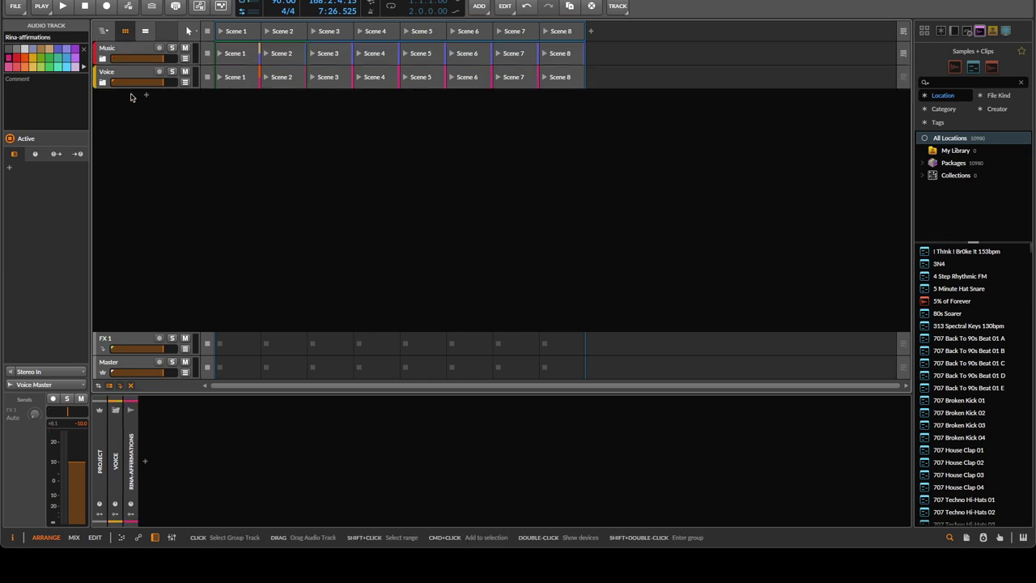
{"action": "left_click", "coordinate": [103, 84]}
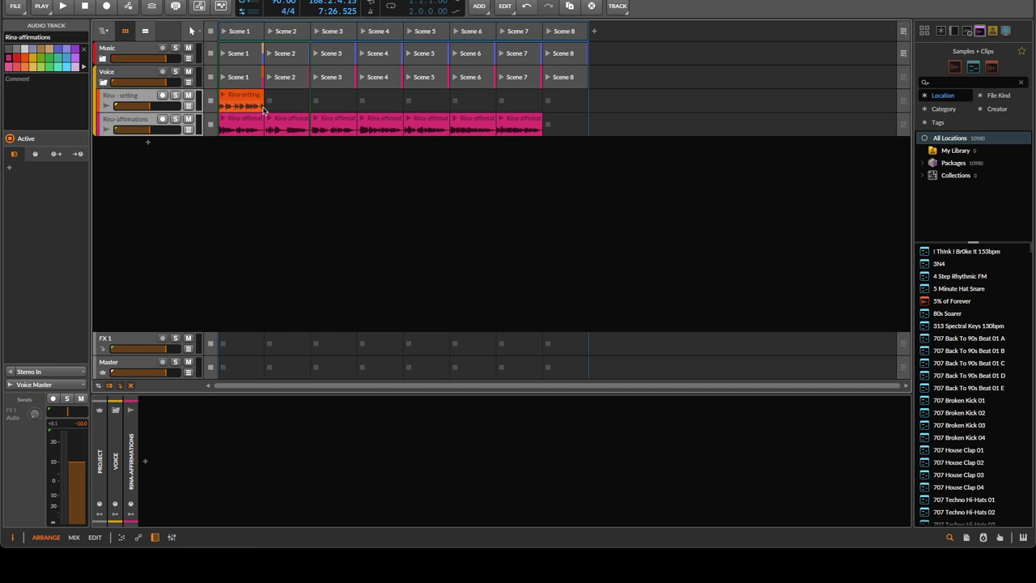
Launch the setting clip in Scene 1 to listen to it, and stop playback
{"action": "left_click", "coordinate": [227, 95]}
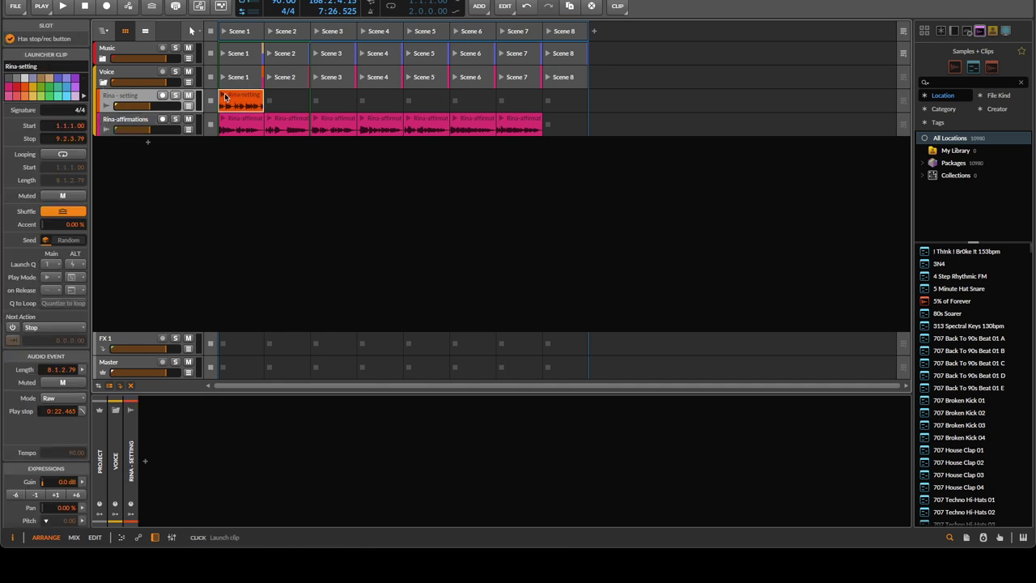
{"action": "left_click", "coordinate": [226, 95]}
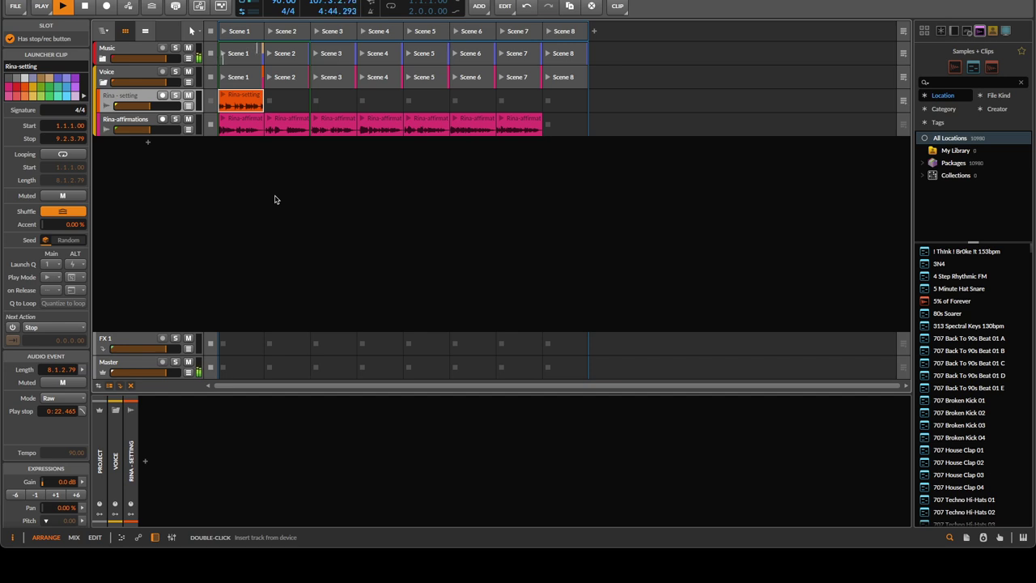
{"action": "key", "text": "space"}
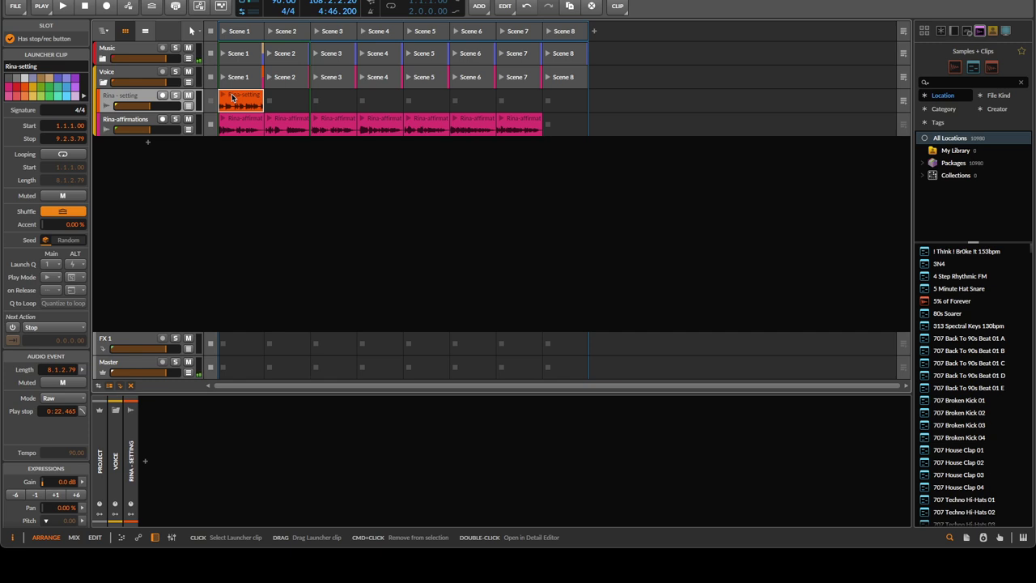
Solo the setting track and launch its Scene 1 clip to listen to the spoken phrases
{"action": "left_click", "coordinate": [146, 34]}
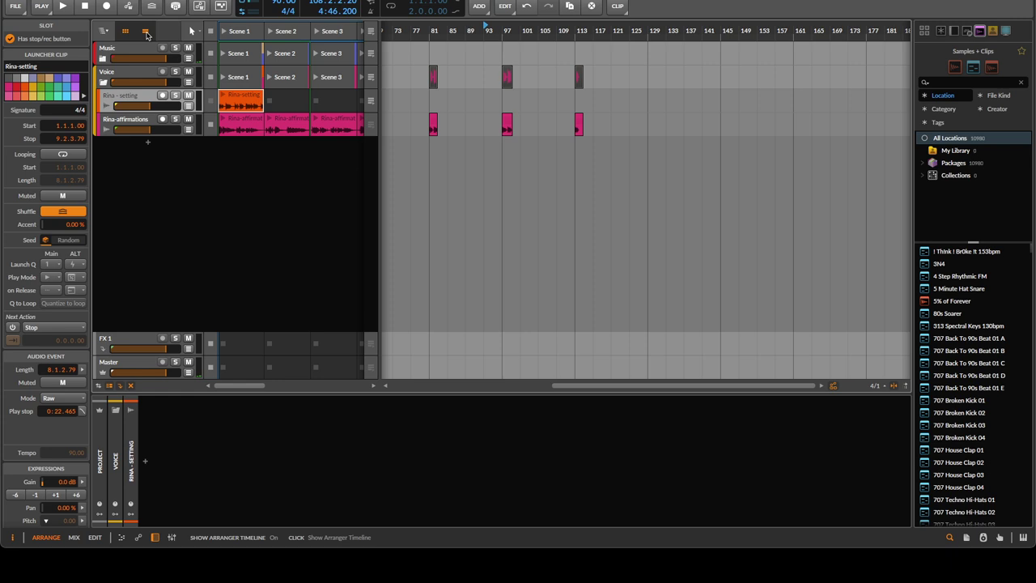
{"action": "left_click", "coordinate": [146, 34]}
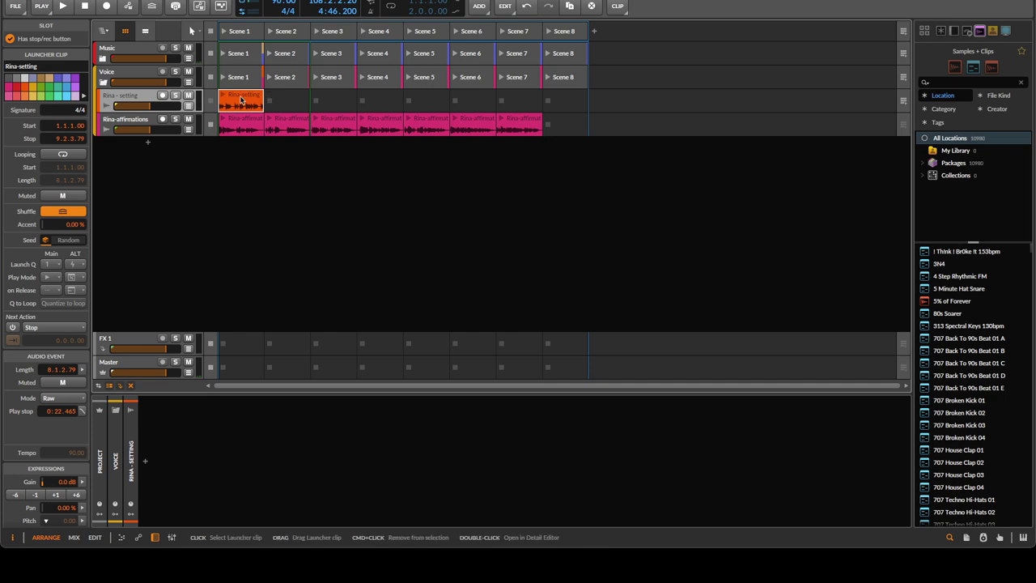
{"action": "key", "text": "s"}
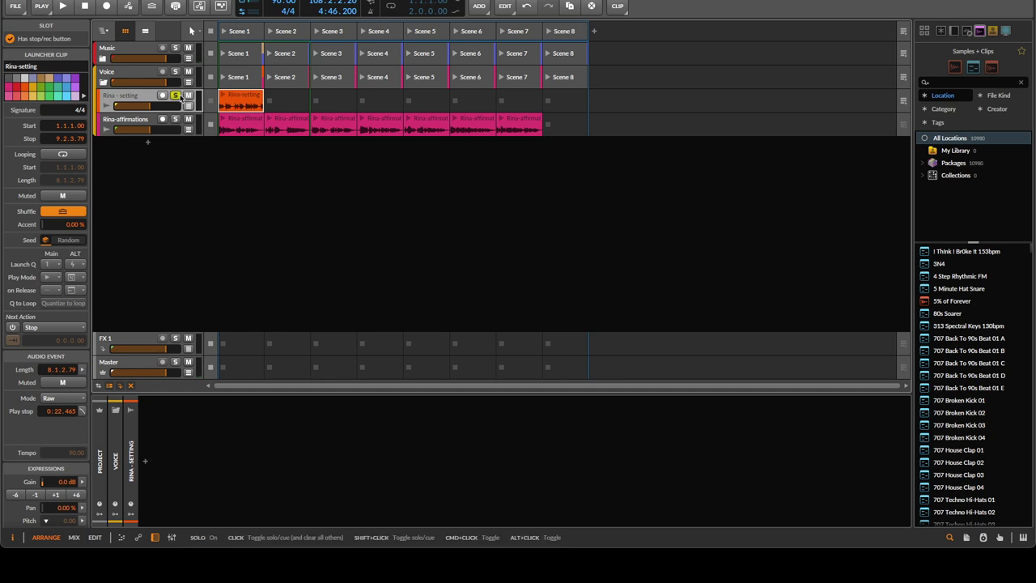
{"action": "left_click", "coordinate": [223, 96]}
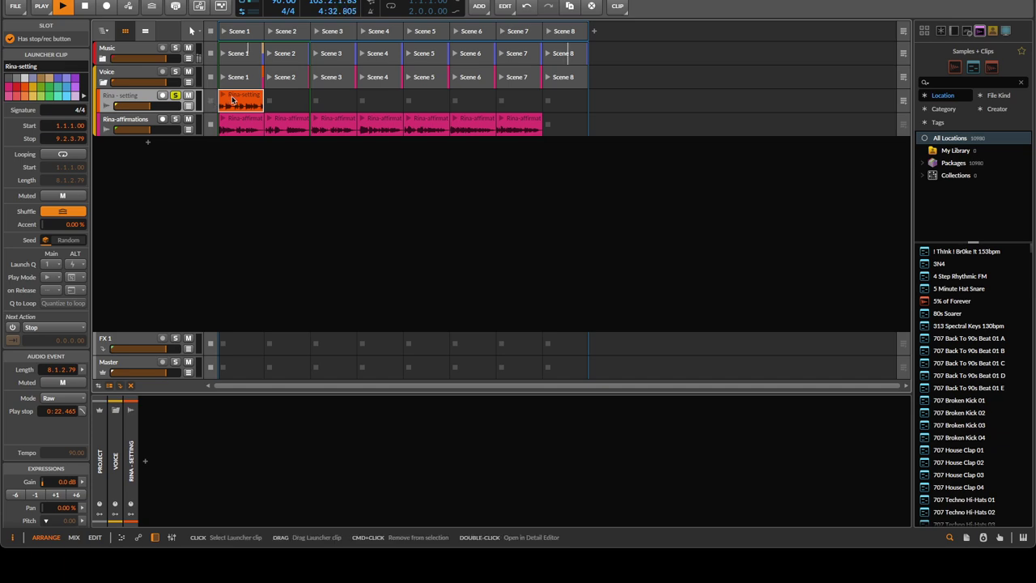
Copy the setting clip into Scenes 2 to 5, and trim the Scene 1 clip to start at 2.2.1.00 and stop at 3.3.1.00
{"action": "left_click_drag", "start_coordinate": [233, 100], "coordinate": [413, 101]}
{"action": "left_click", "coordinate": [238, 97]}
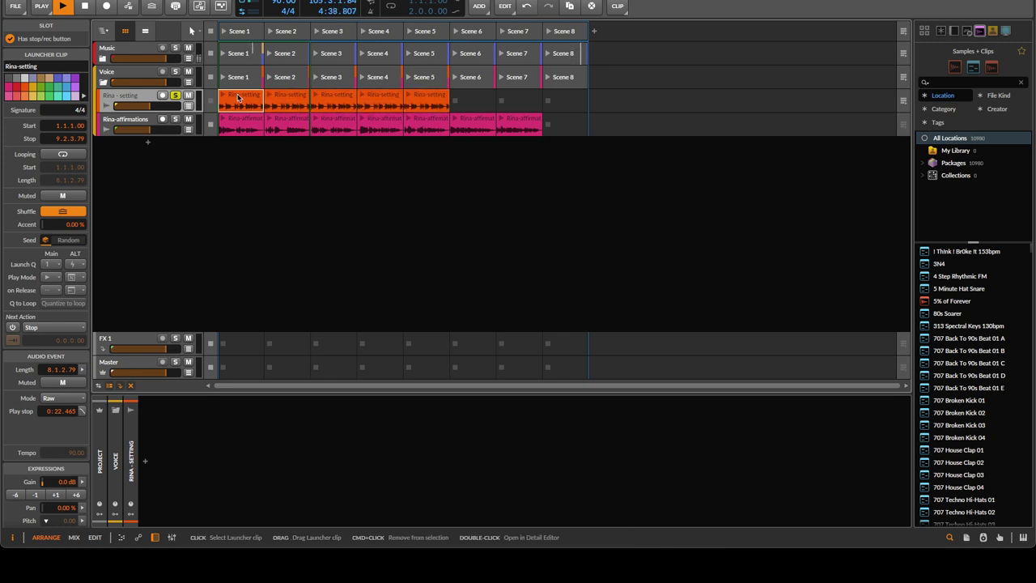
{"action": "double_click", "coordinate": [238, 97]}
{"action": "scroll", "coordinate": [177, 373], "scroll_direction": "down", "scroll_amount": 3}
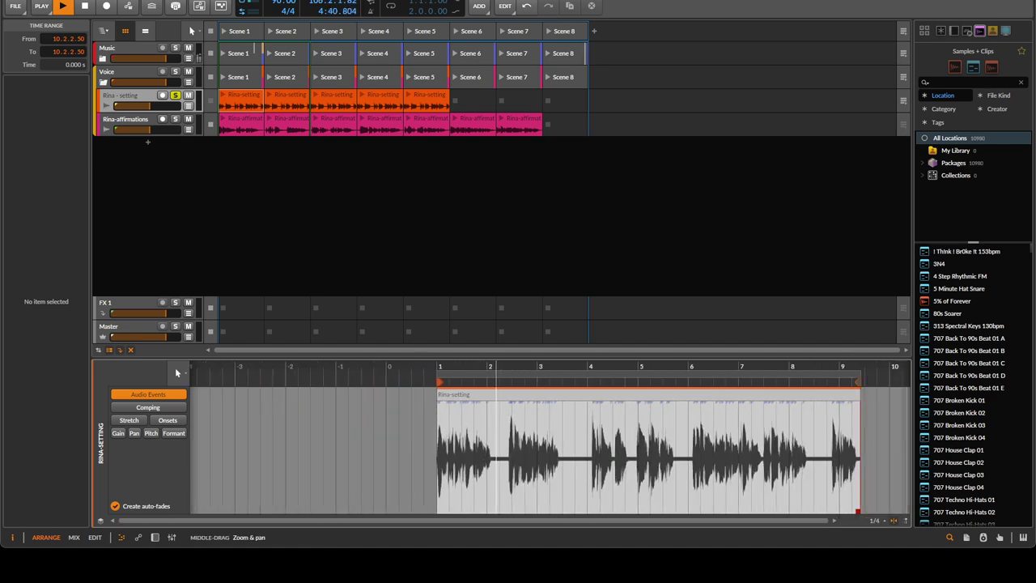
{"action": "left_click_drag", "start_coordinate": [440, 382], "coordinate": [502, 382]}
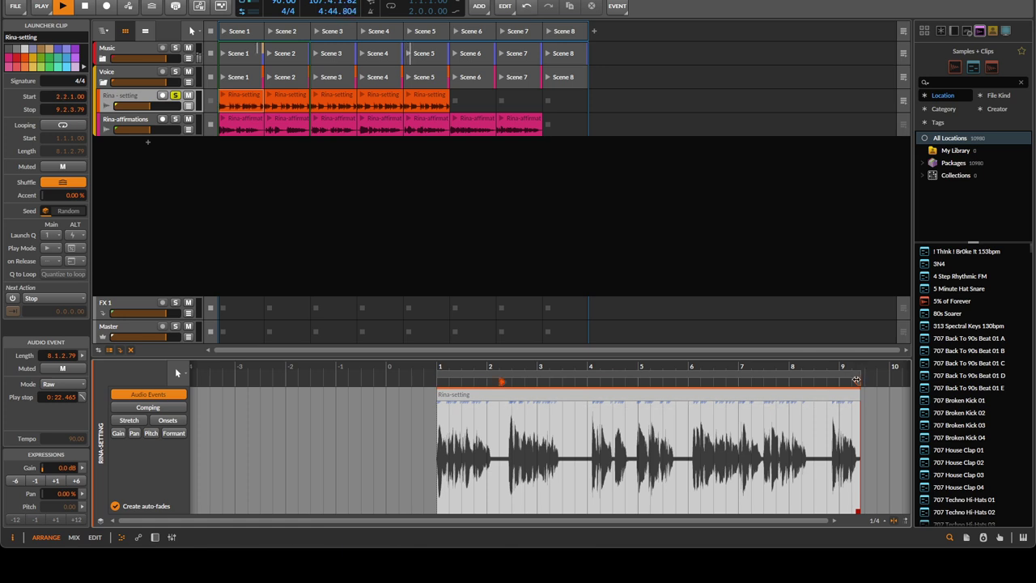
{"action": "left_click_drag", "start_coordinate": [859, 382], "coordinate": [559, 382]}
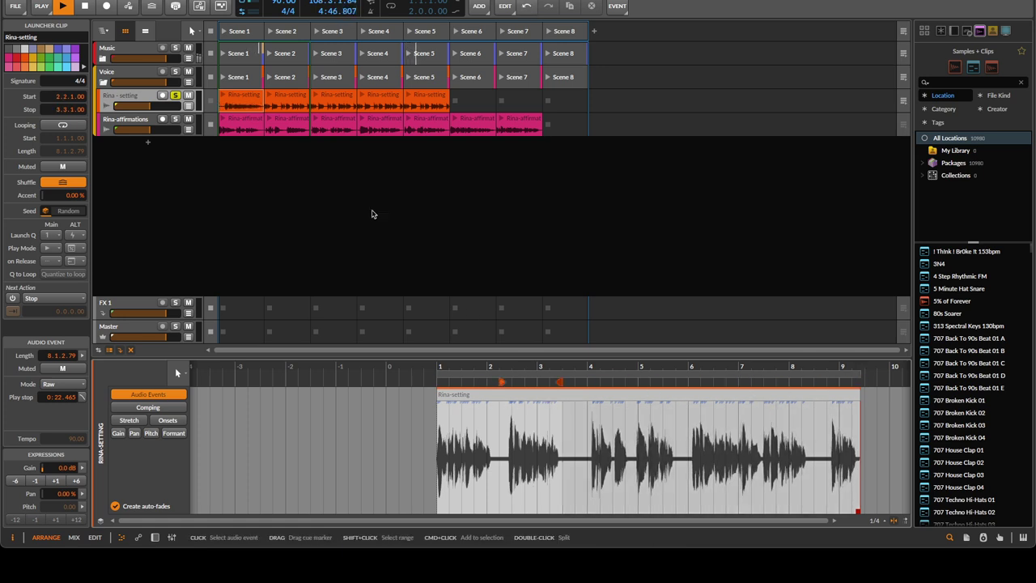
Trim the Scene 2 setting clip to its first phrase by setting its stop to 2.1.3.00
{"action": "left_click", "coordinate": [241, 106]}
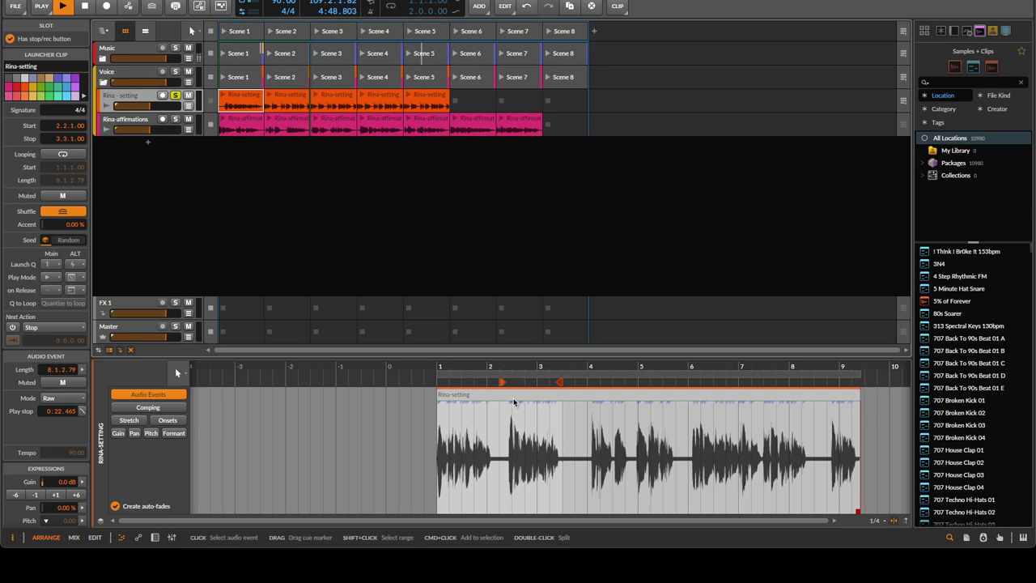
{"action": "key", "text": "Right"}
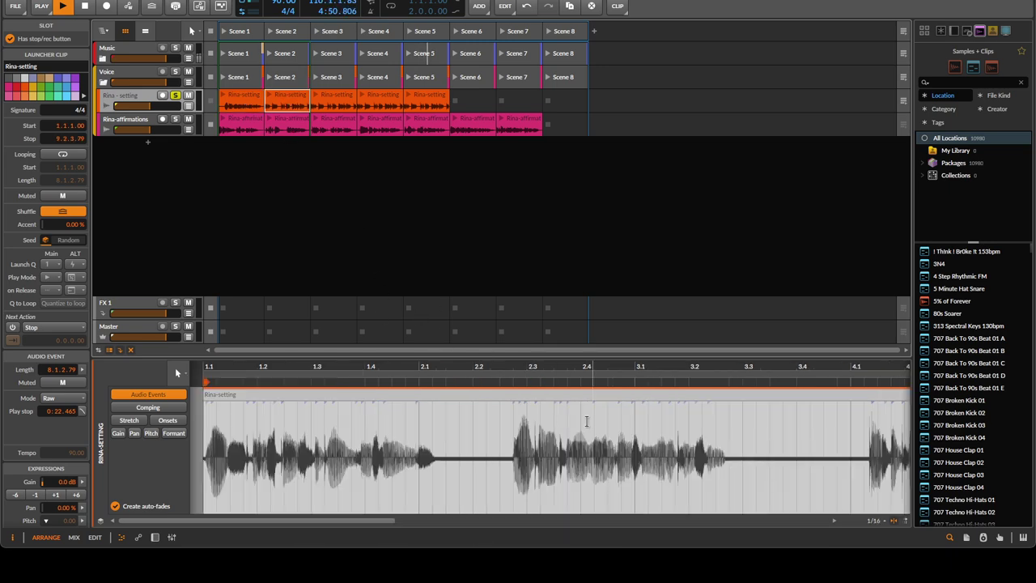
{"action": "scroll", "coordinate": [587, 421], "scroll_direction": "down", "scroll_amount": 6}
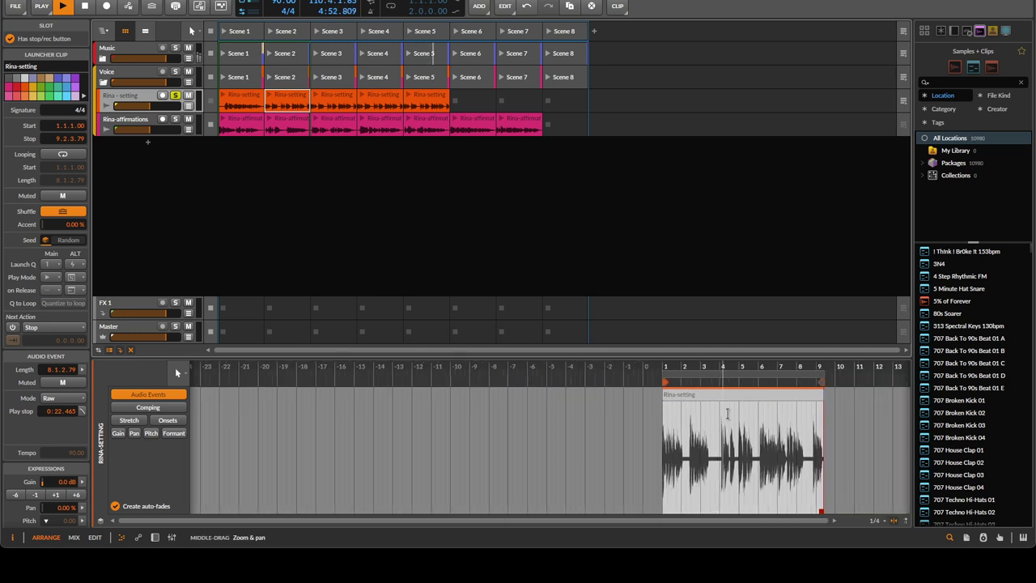
{"action": "left_click_drag", "start_coordinate": [822, 382], "coordinate": [679, 396]}
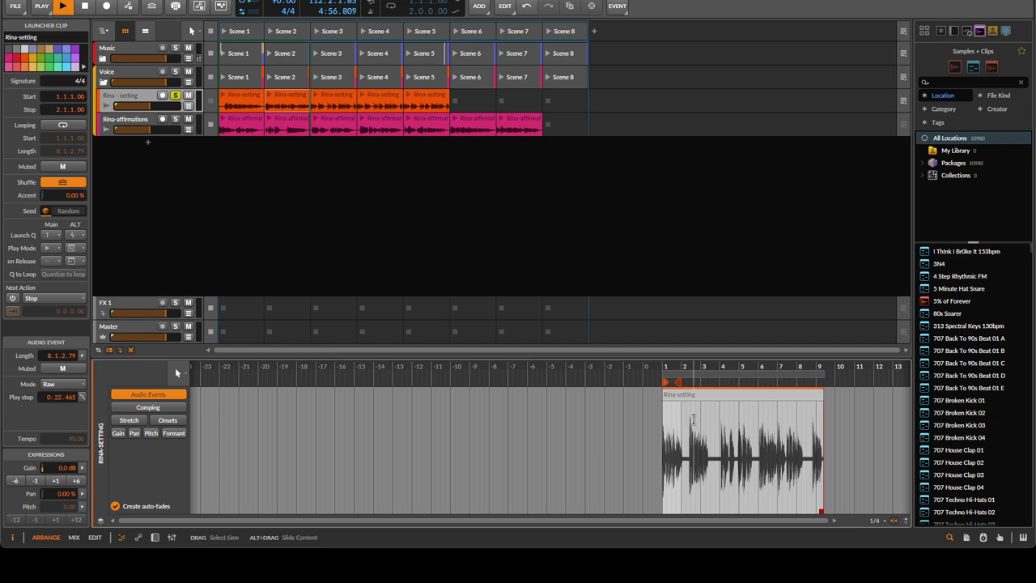
{"action": "scroll", "coordinate": [693, 419], "scroll_direction": "up", "scroll_amount": 5}
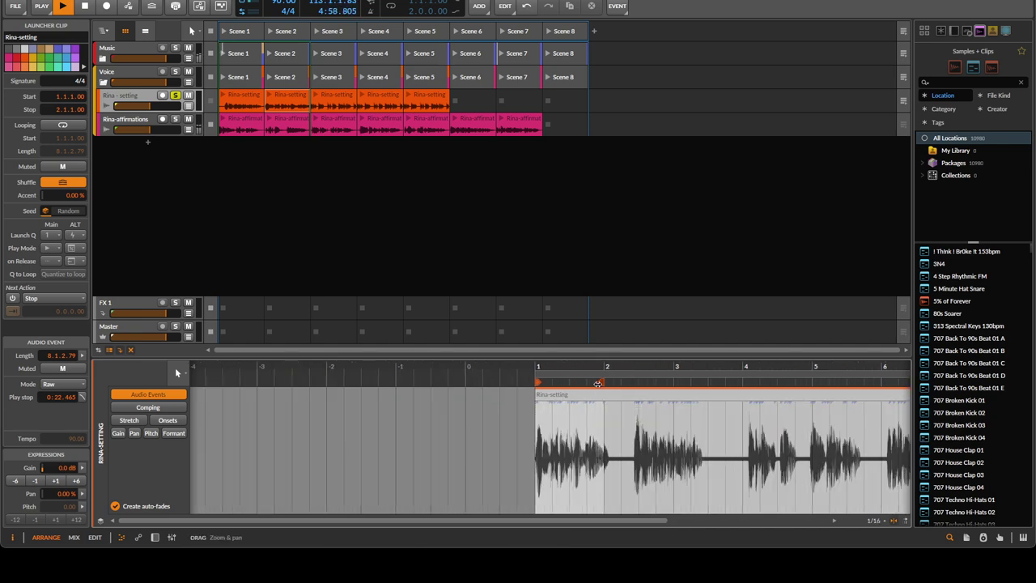
{"action": "left_click_drag", "start_coordinate": [596, 384], "coordinate": [613, 385]}
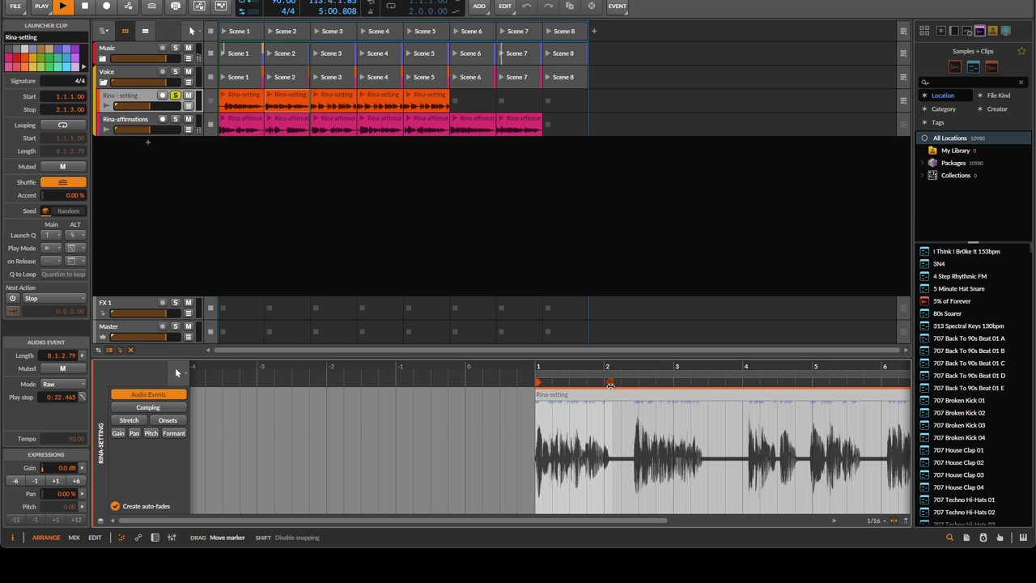
Trim the Scene 3 setting clip to start at 4.1.1.00 and stop at 5.4.1.00
{"action": "left_click", "coordinate": [341, 95]}
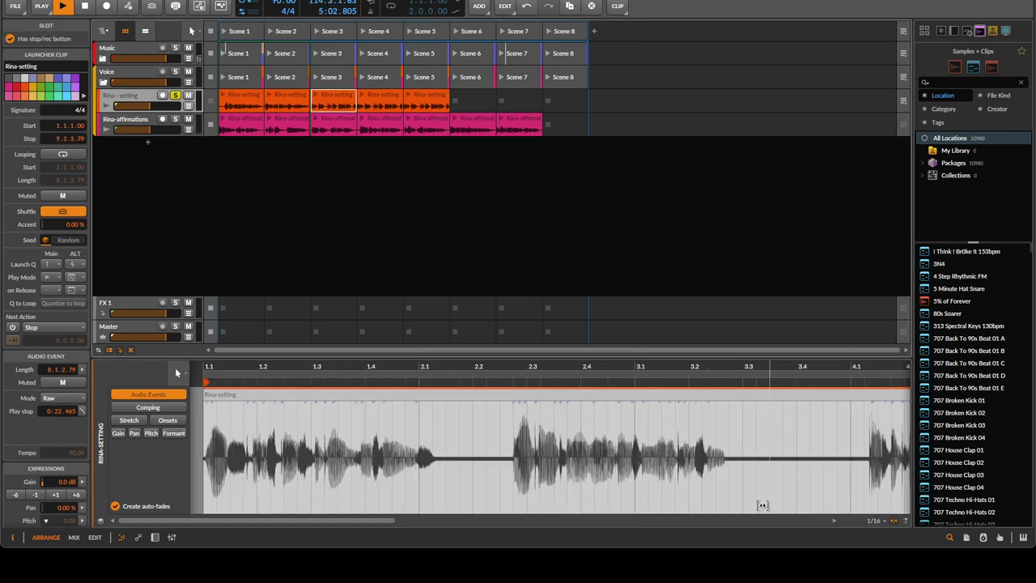
{"action": "scroll", "coordinate": [766, 470], "scroll_direction": "down", "scroll_amount": 6}
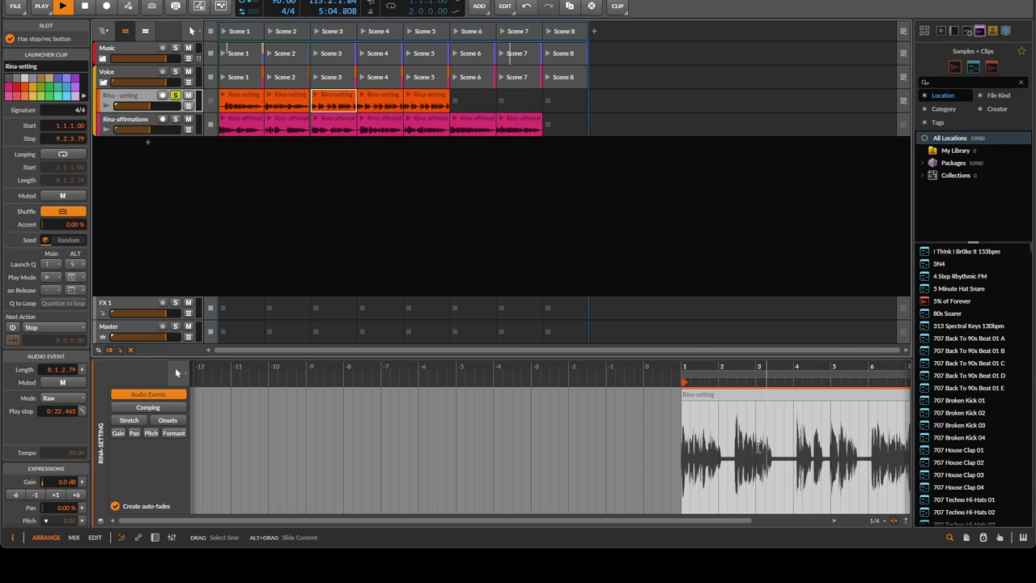
{"action": "scroll", "coordinate": [756, 439], "scroll_direction": "down", "scroll_amount": 2}
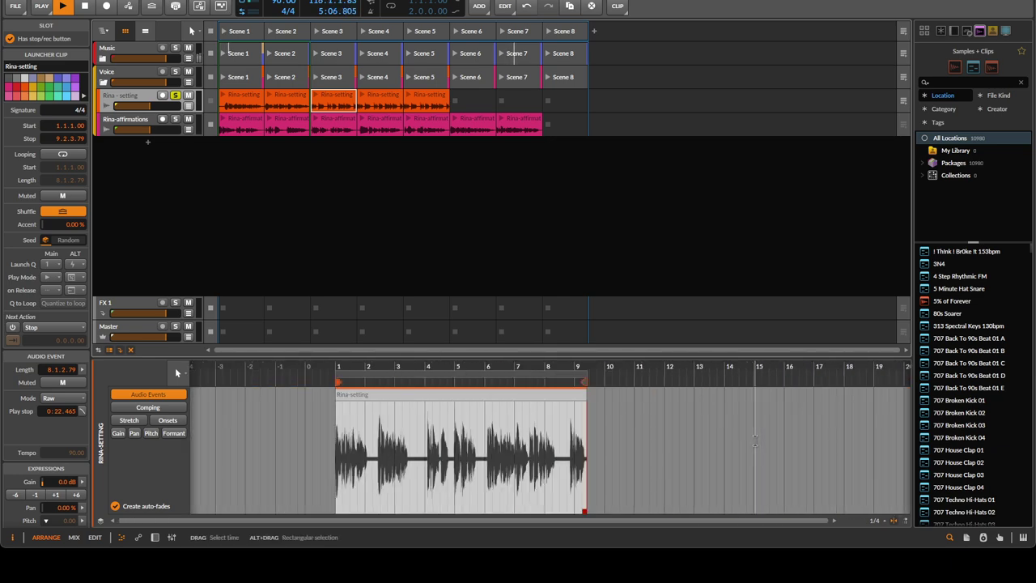
{"action": "scroll", "coordinate": [756, 439], "scroll_direction": "left", "scroll_amount": 5}
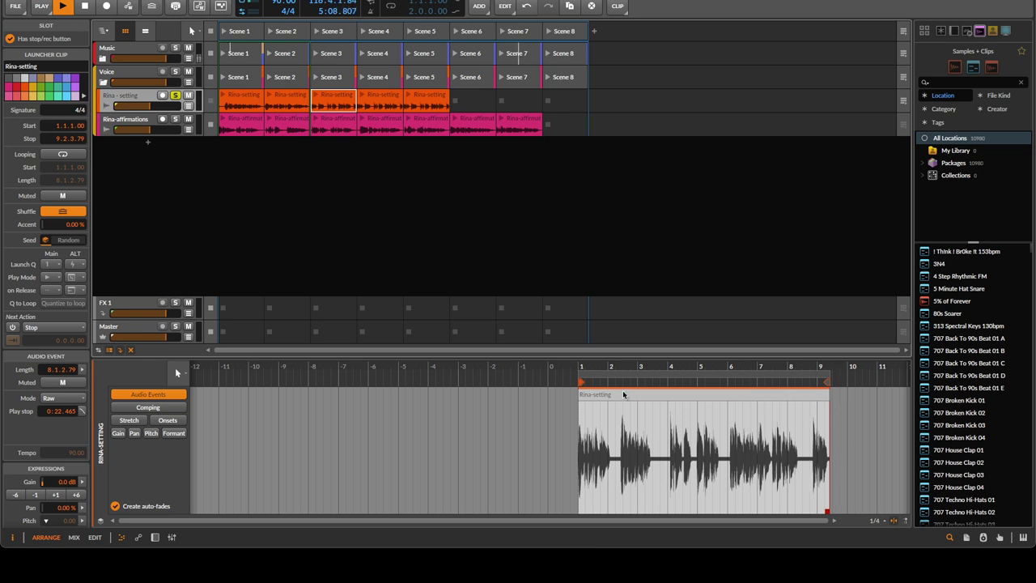
{"action": "left_click_drag", "start_coordinate": [580, 383], "coordinate": [672, 395]}
{"action": "left_click_drag", "start_coordinate": [826, 382], "coordinate": [717, 385]}
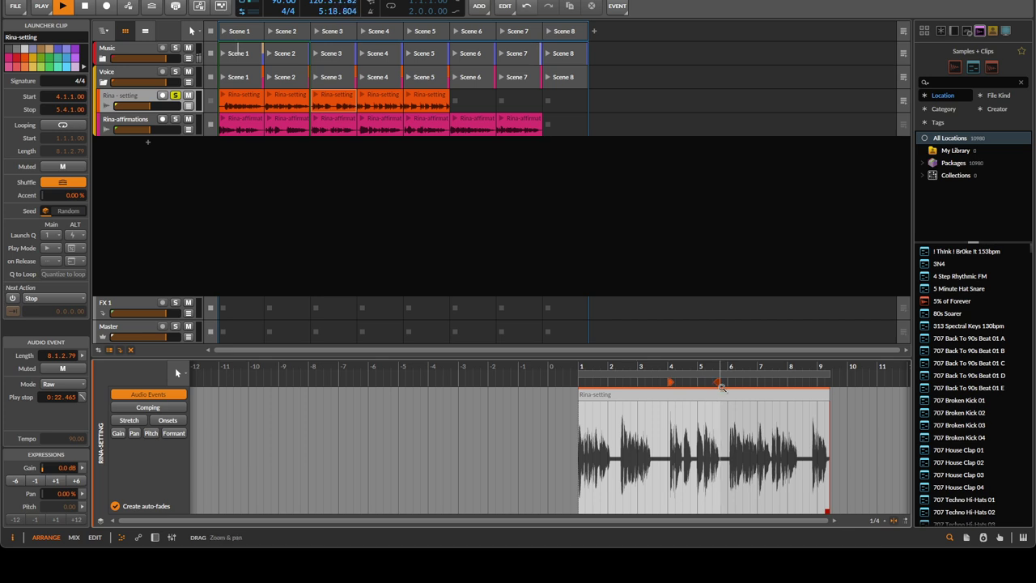
Trim the Scene 4 setting clip to start at 6.1.1.00 and stop at 8.3.1.00
{"action": "left_click", "coordinate": [374, 97]}
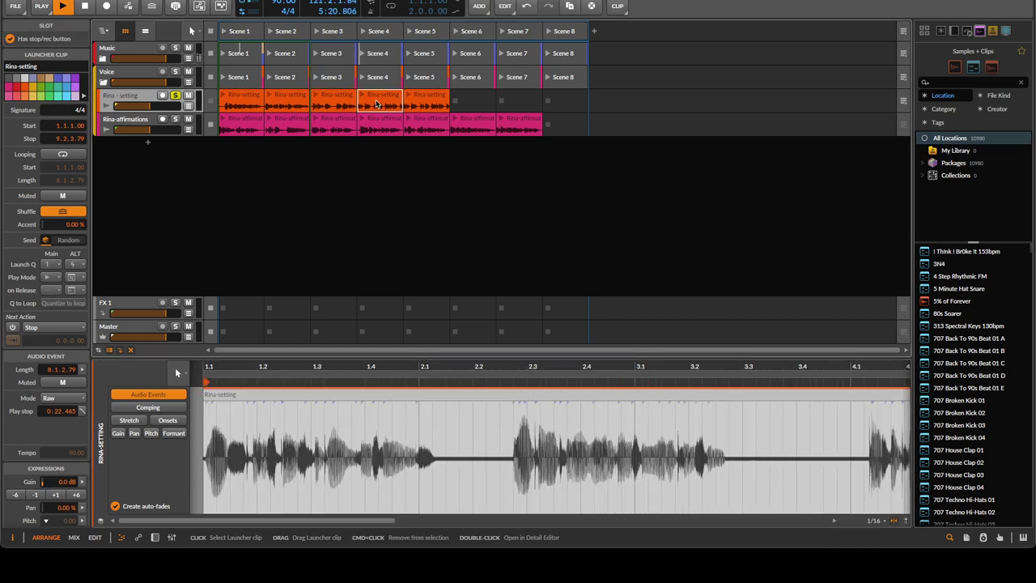
{"action": "scroll", "coordinate": [626, 395], "scroll_direction": "down", "scroll_amount": 10}
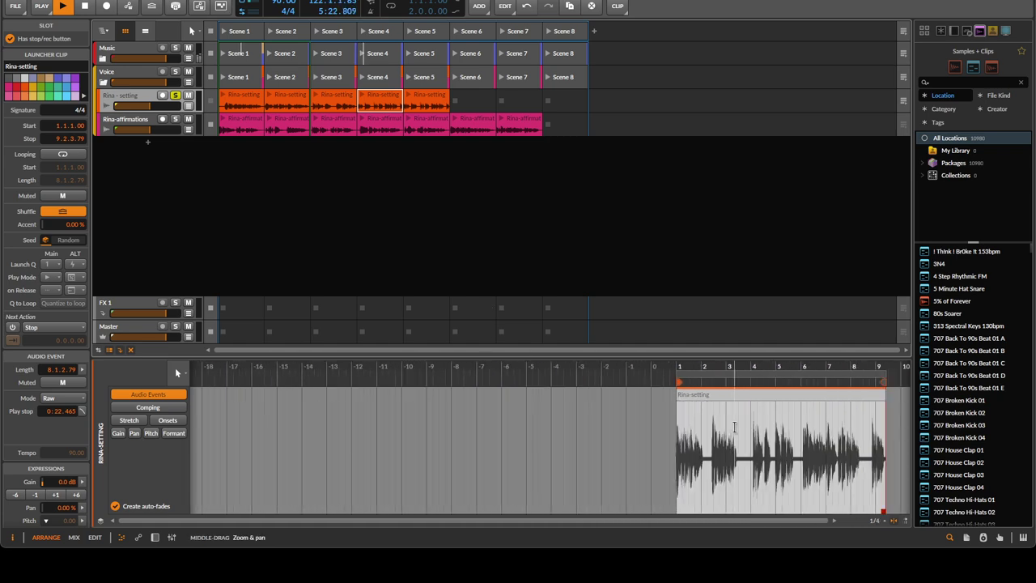
{"action": "scroll", "coordinate": [822, 415], "scroll_direction": "down", "scroll_amount": 2}
{"action": "scroll", "coordinate": [847, 372], "scroll_direction": "up", "scroll_amount": 5}
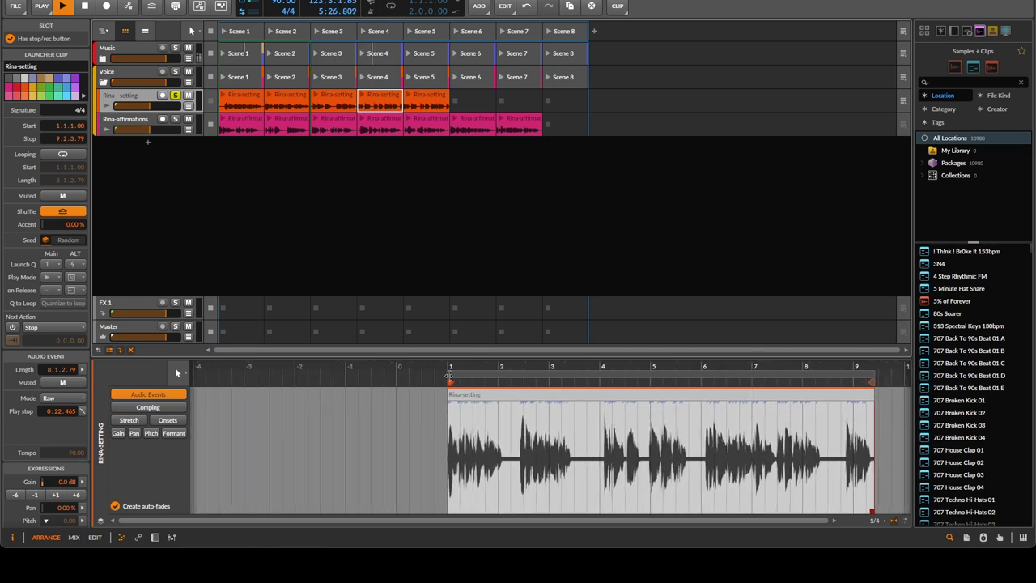
{"action": "left_click_drag", "start_coordinate": [448, 381], "coordinate": [483, 384]}
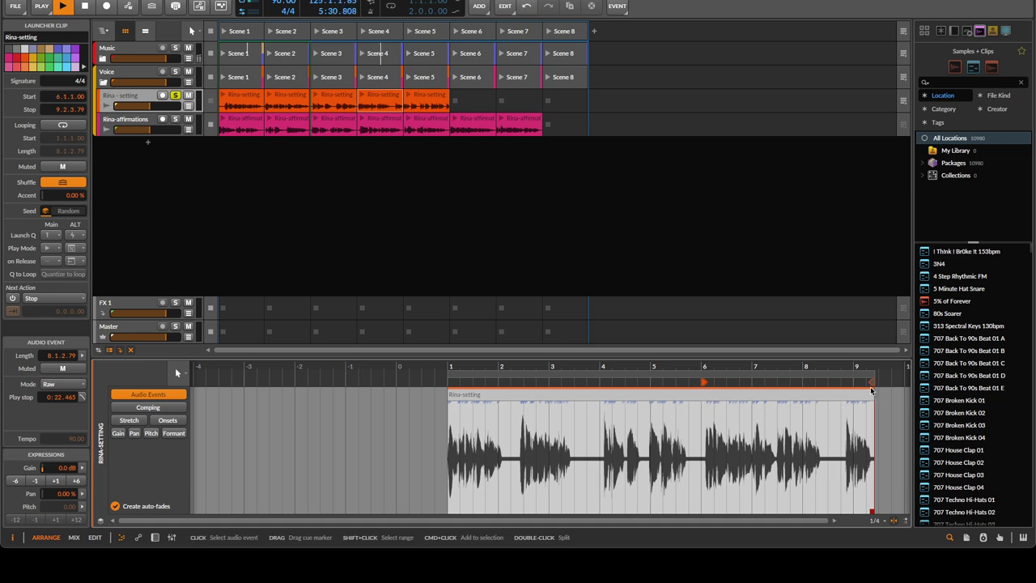
{"action": "left_click_drag", "start_coordinate": [871, 383], "coordinate": [823, 392]}
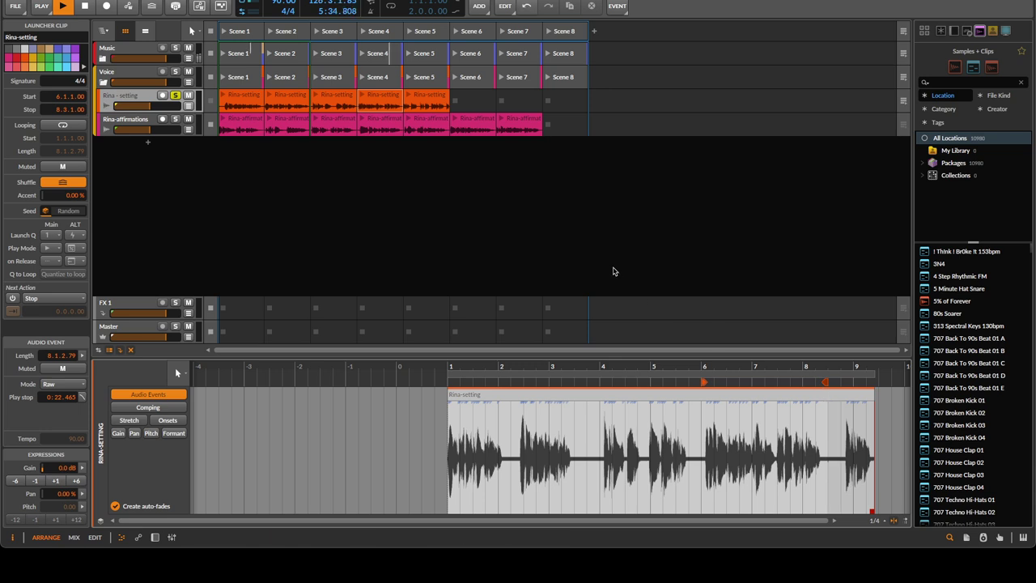
Trim the Scene 5 setting clip to the final phrase by setting its start to 8.4.1.00
{"action": "left_click", "coordinate": [429, 104]}
{"action": "left_click_drag", "start_coordinate": [642, 374], "coordinate": [646, 381]}
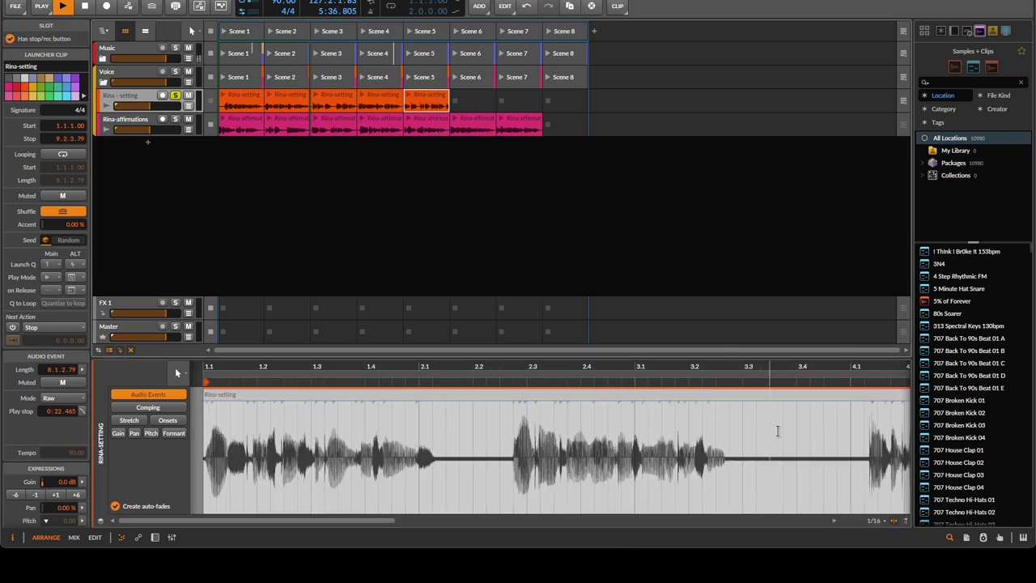
{"action": "scroll", "coordinate": [877, 421], "scroll_direction": "down", "scroll_amount": 5}
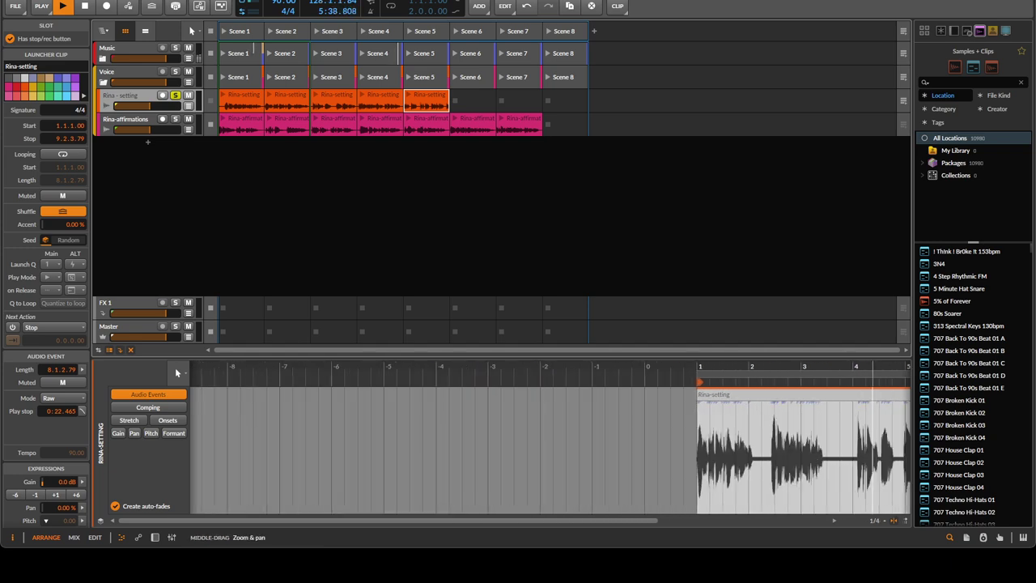
{"action": "scroll", "coordinate": [877, 421], "scroll_direction": "up", "scroll_amount": 5}
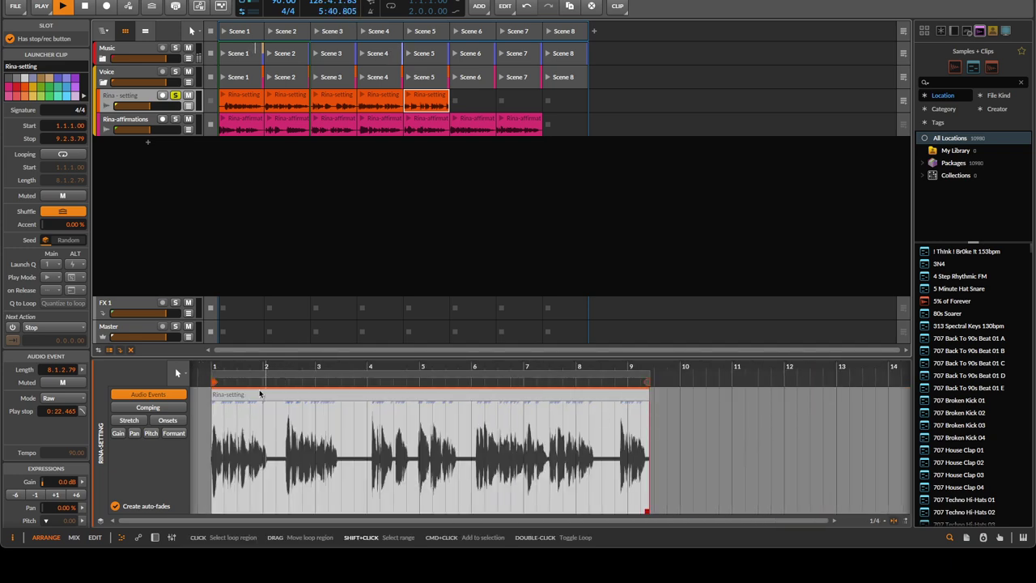
{"action": "left_click_drag", "start_coordinate": [213, 378], "coordinate": [339, 394]}
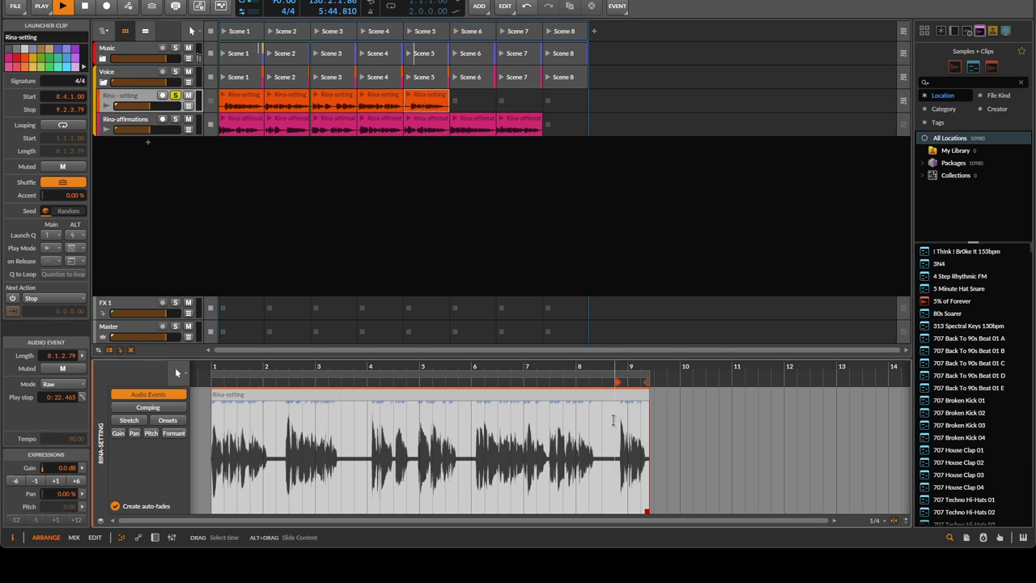
Enable the next action Play Next for all five setting clips, and launch the Scene 1 clip to listen to the sequence
{"action": "left_click", "coordinate": [433, 102]}
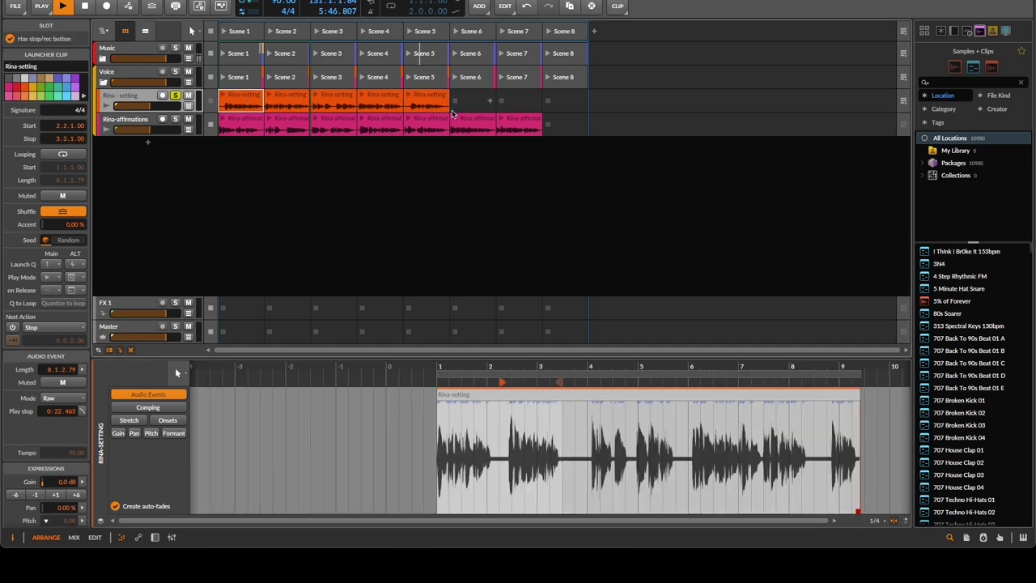
{"action": "left_click", "coordinate": [241, 102], "text": "shift"}
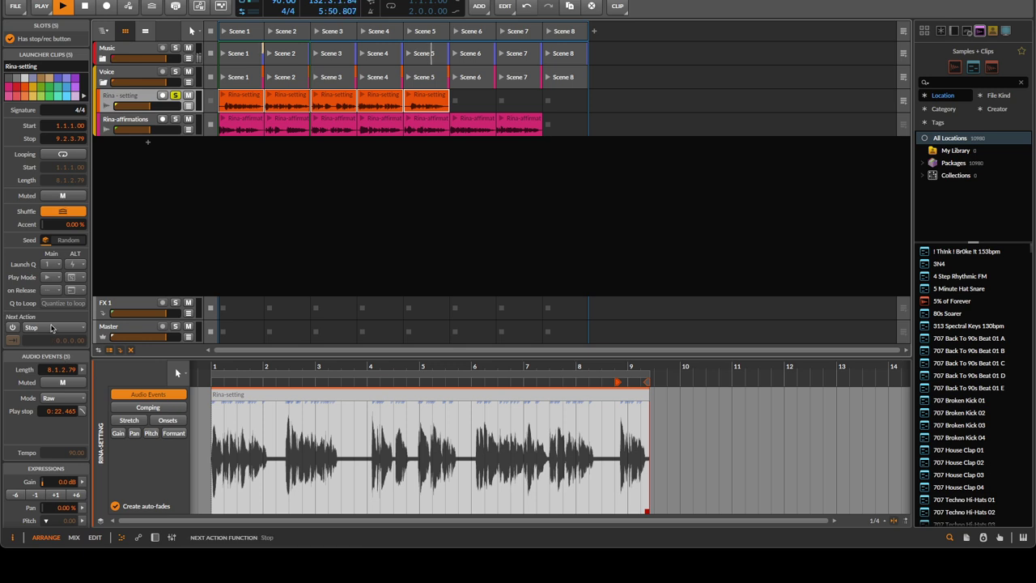
{"action": "left_click", "coordinate": [47, 327]}
{"action": "left_click", "coordinate": [33, 102]}
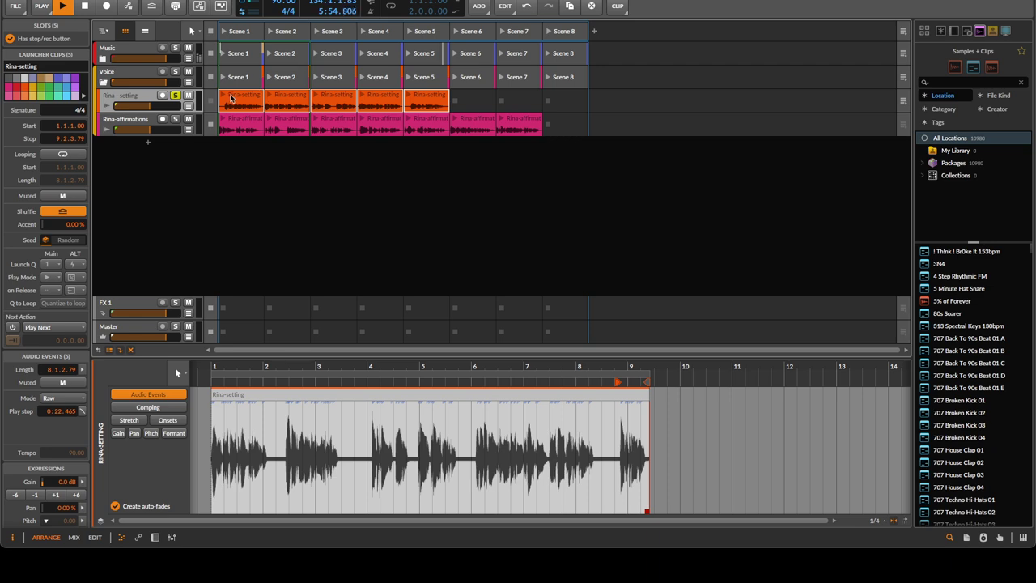
{"action": "left_click", "coordinate": [12, 327]}
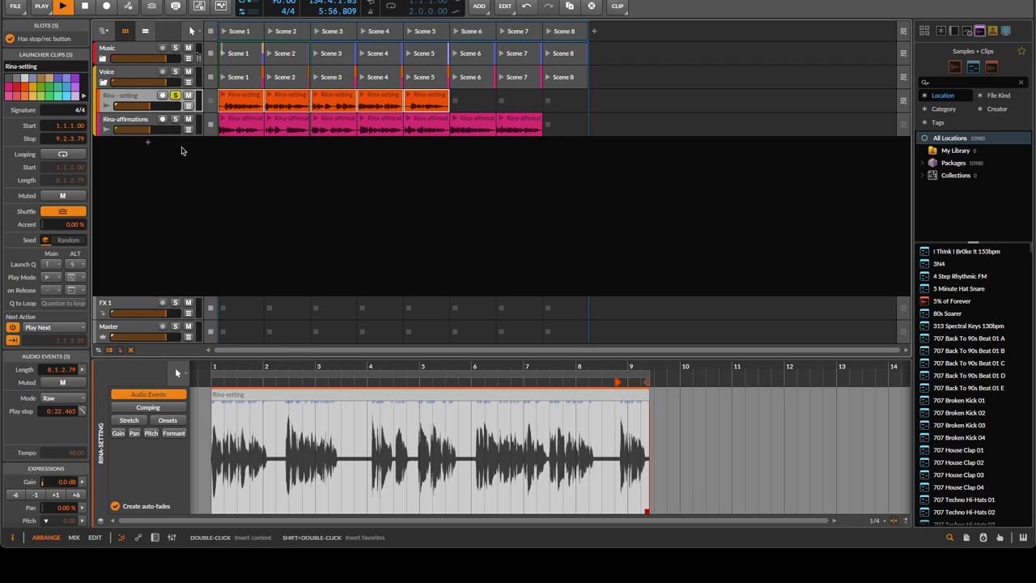
{"action": "left_click", "coordinate": [226, 94]}
Show the Arranger timeline and select all seven affirmation clips placed on it
{"action": "left_click", "coordinate": [144, 30]}
{"action": "scroll", "coordinate": [526, 146], "scroll_direction": "down", "scroll_amount": 5}
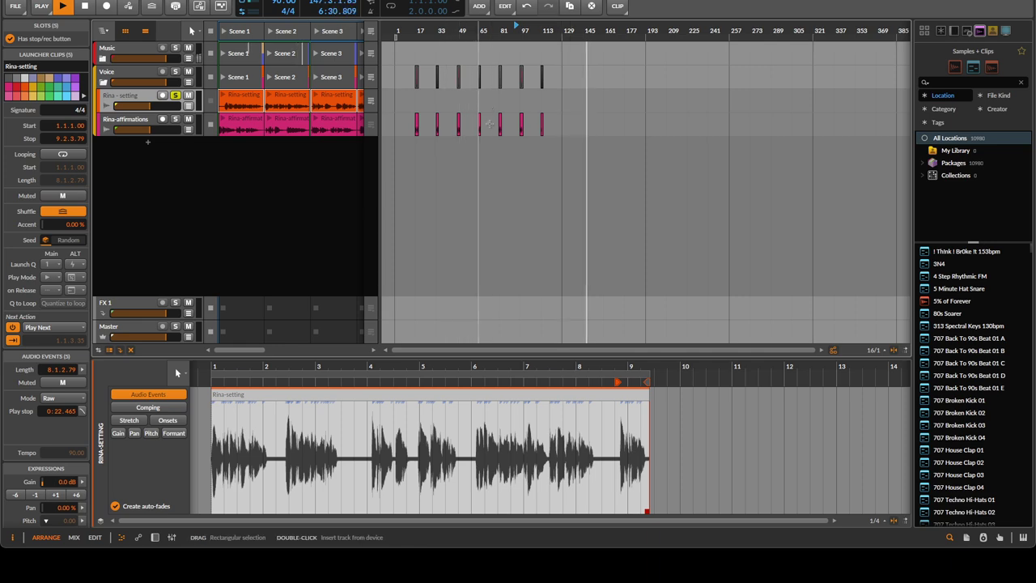
{"action": "left_click_drag", "start_coordinate": [554, 123], "coordinate": [497, 124]}
{"action": "left_click_drag", "start_coordinate": [429, 125], "coordinate": [417, 123]}
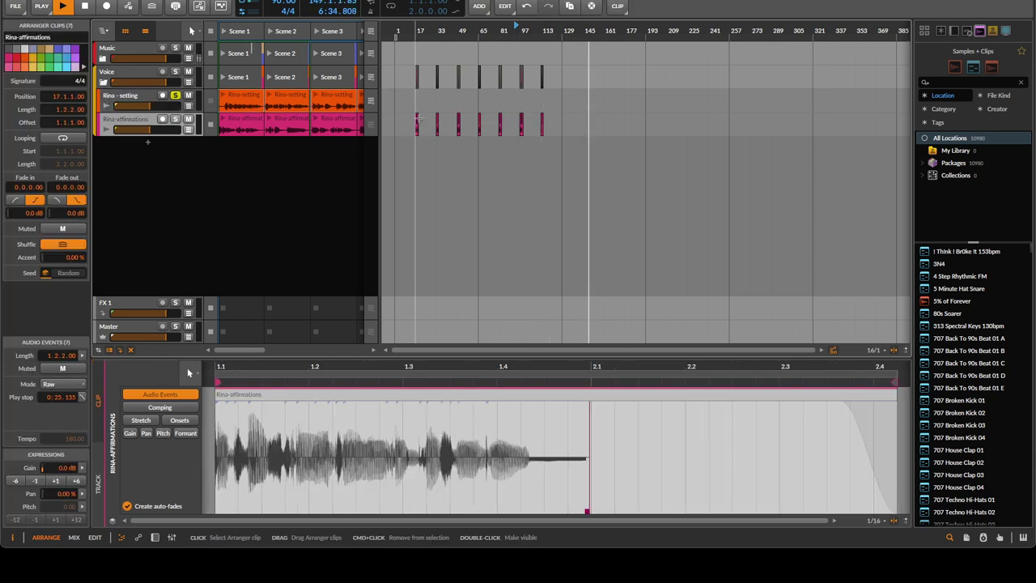
{"action": "scroll", "coordinate": [443, 122], "scroll_direction": "up", "scroll_amount": 3}
{"action": "scroll", "coordinate": [455, 150], "scroll_direction": "up", "scroll_amount": 3}
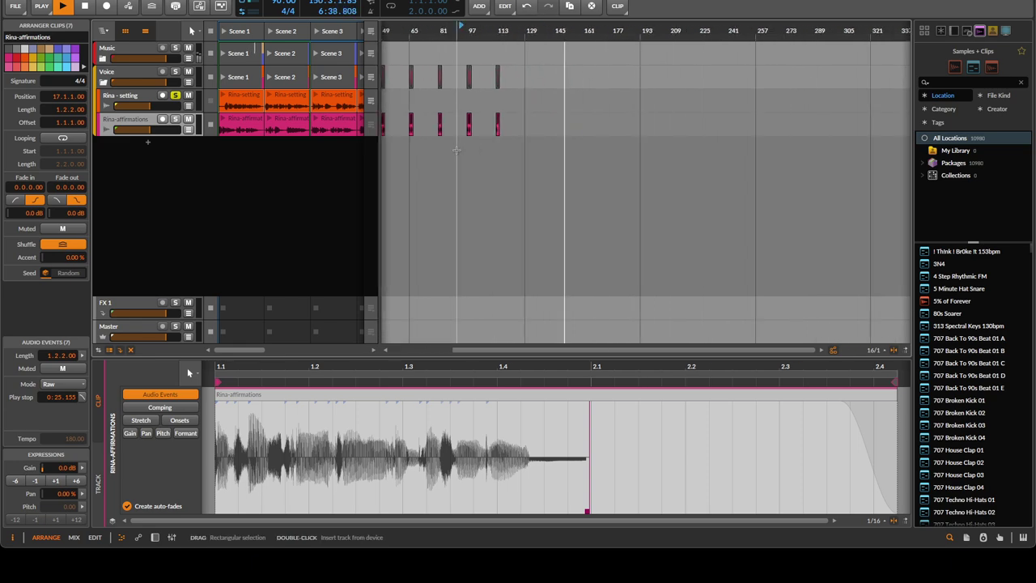
{"action": "scroll", "coordinate": [462, 154], "scroll_direction": "left", "scroll_amount": 3}
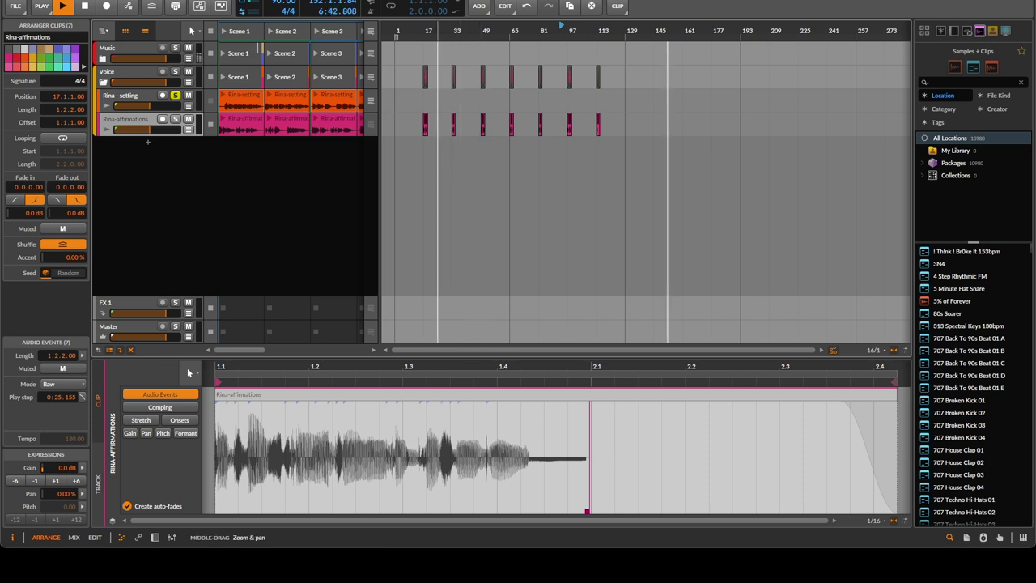
{"action": "scroll", "coordinate": [469, 162], "scroll_direction": "down", "scroll_amount": 2}
{"action": "scroll", "coordinate": [486, 186], "scroll_direction": "up", "scroll_amount": 3}
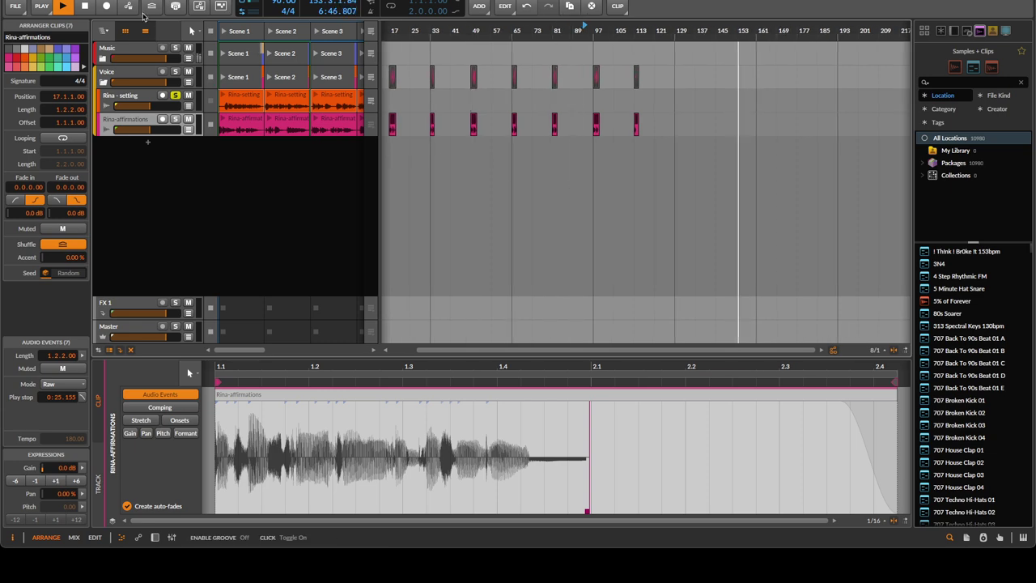
Hide the clip launcher and move the seven selected affirmation clips along the timeline so the first starts at bar 41
{"action": "left_click", "coordinate": [127, 33]}
{"action": "scroll", "coordinate": [398, 201], "scroll_direction": "left", "scroll_amount": 3}
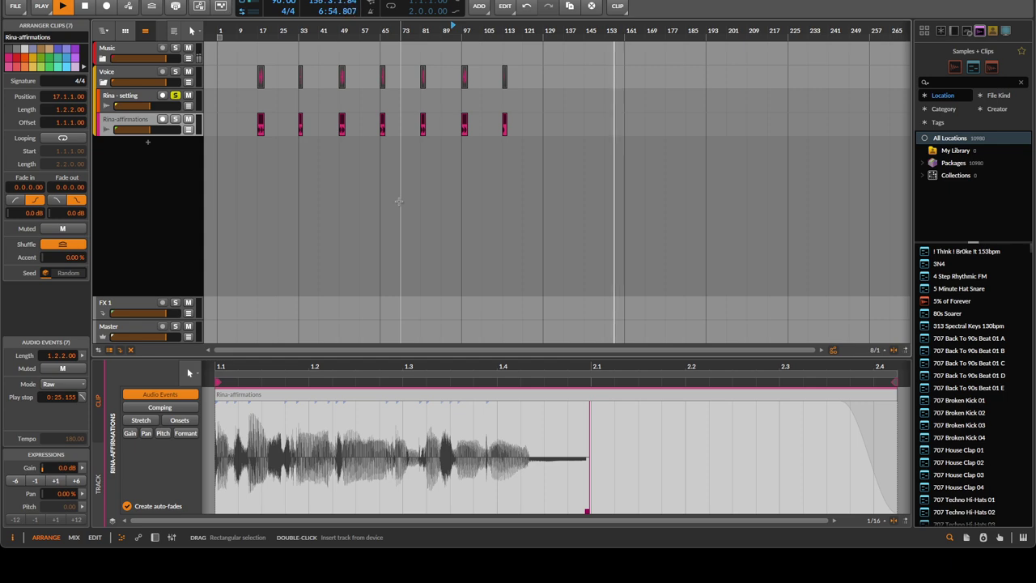
{"action": "left_click", "coordinate": [268, 122]}
{"action": "left_click_drag", "start_coordinate": [268, 123], "coordinate": [288, 122]}
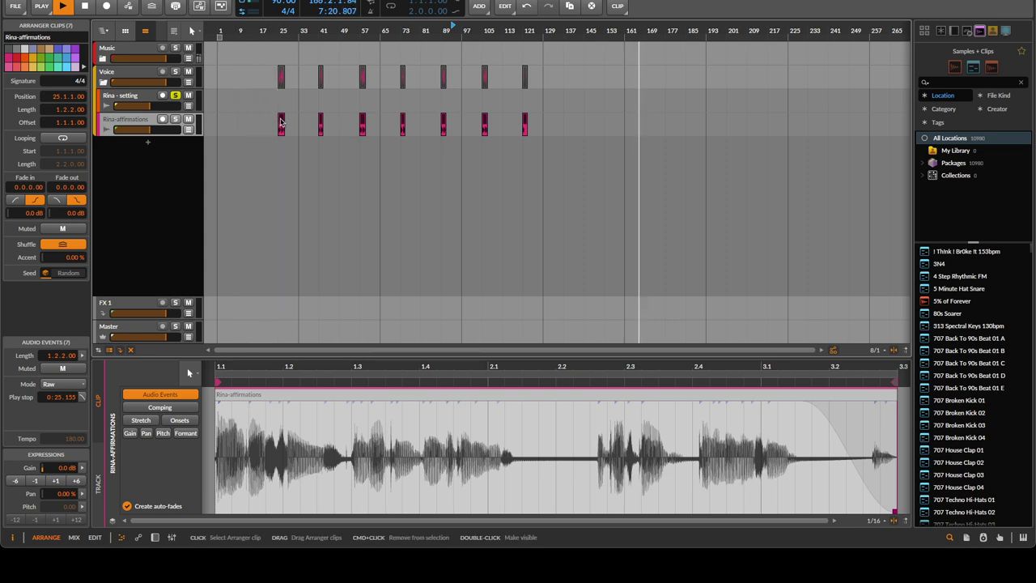
{"action": "left_click_drag", "start_coordinate": [281, 122], "coordinate": [321, 123]}
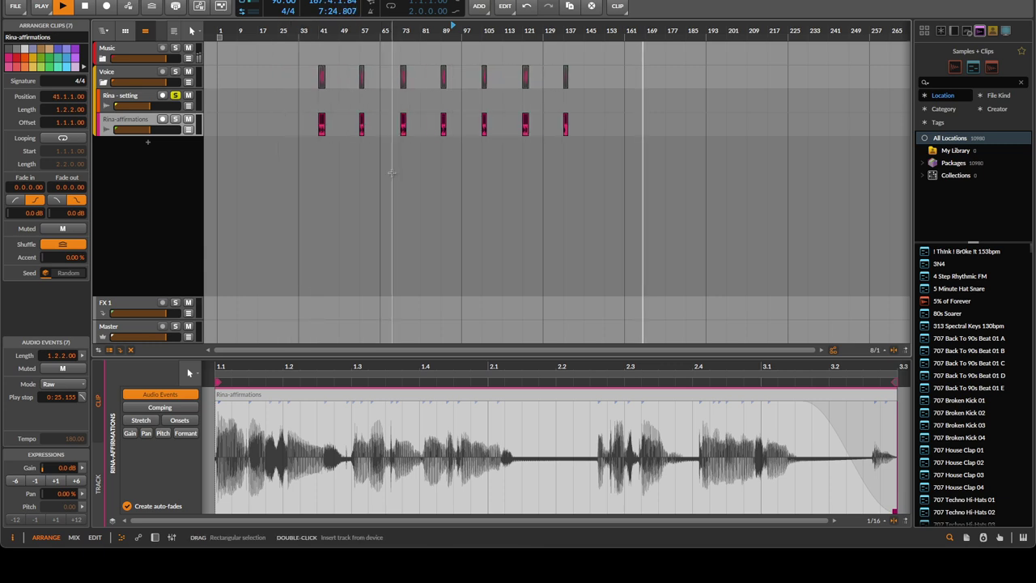
Show the clip launcher beside the timeline, try placing the Scene 1 affirmation clip at bar 9, and undo the placement
{"action": "left_click", "coordinate": [125, 31]}
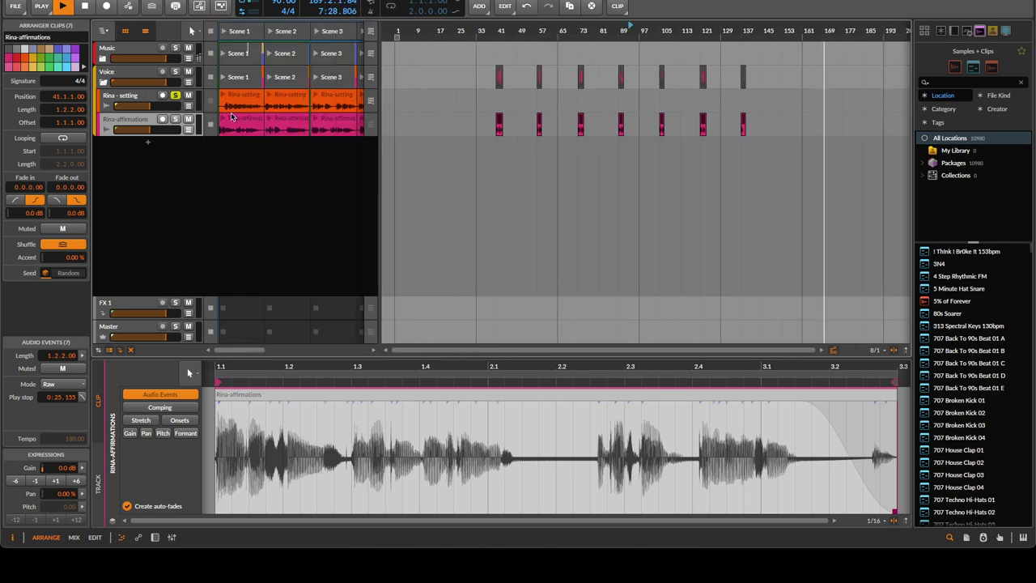
{"action": "left_click", "coordinate": [305, 121]}
{"action": "left_click_drag", "start_coordinate": [309, 120], "coordinate": [419, 131]}
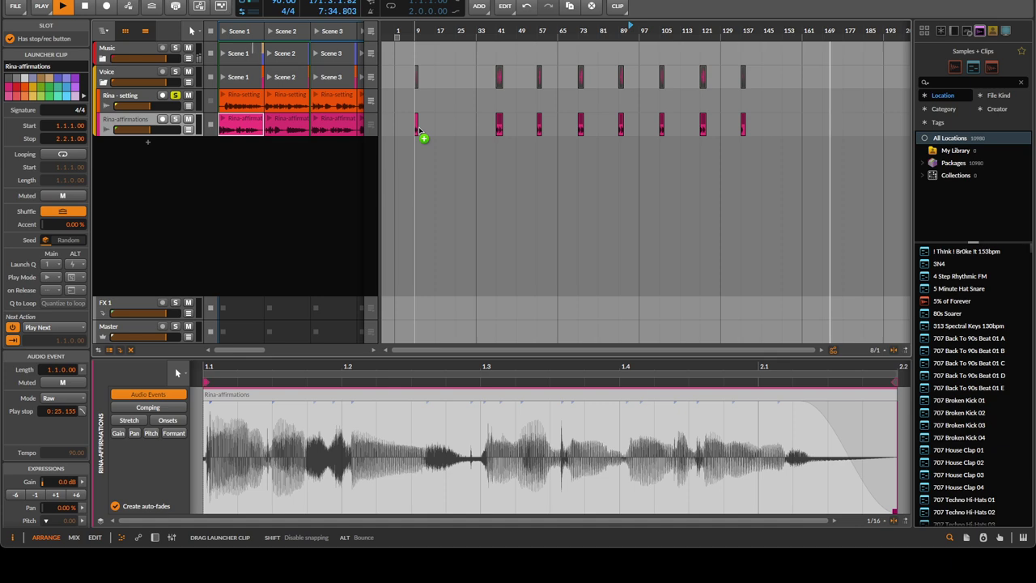
{"action": "left_click_drag", "start_coordinate": [418, 126], "coordinate": [419, 129]}
{"action": "key", "text": "super+z"}
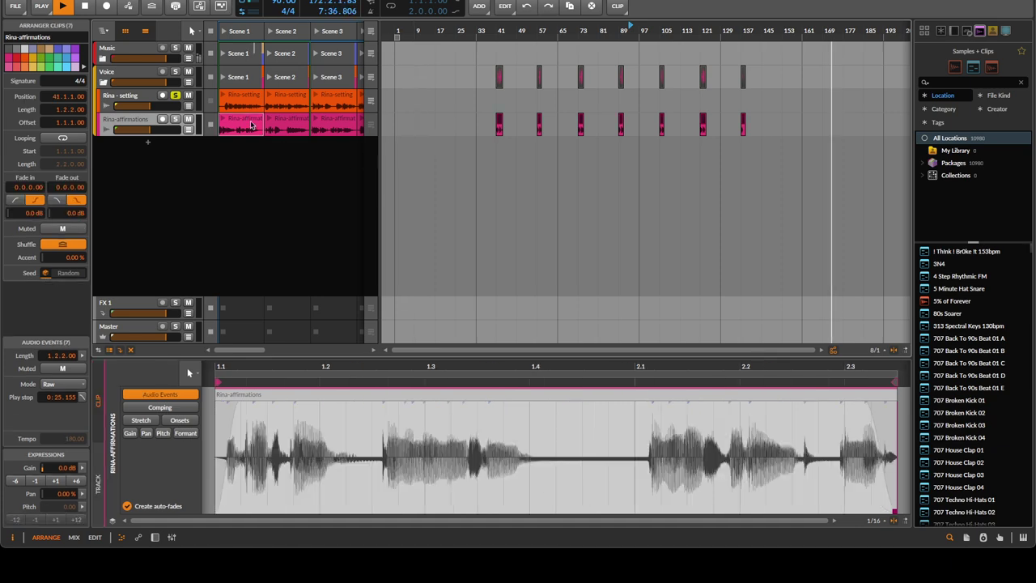
Show only the clip launcher and try scaling the content of all five setting clips to 200%
{"action": "left_click", "coordinate": [146, 31]}
{"action": "left_click", "coordinate": [519, 121]}
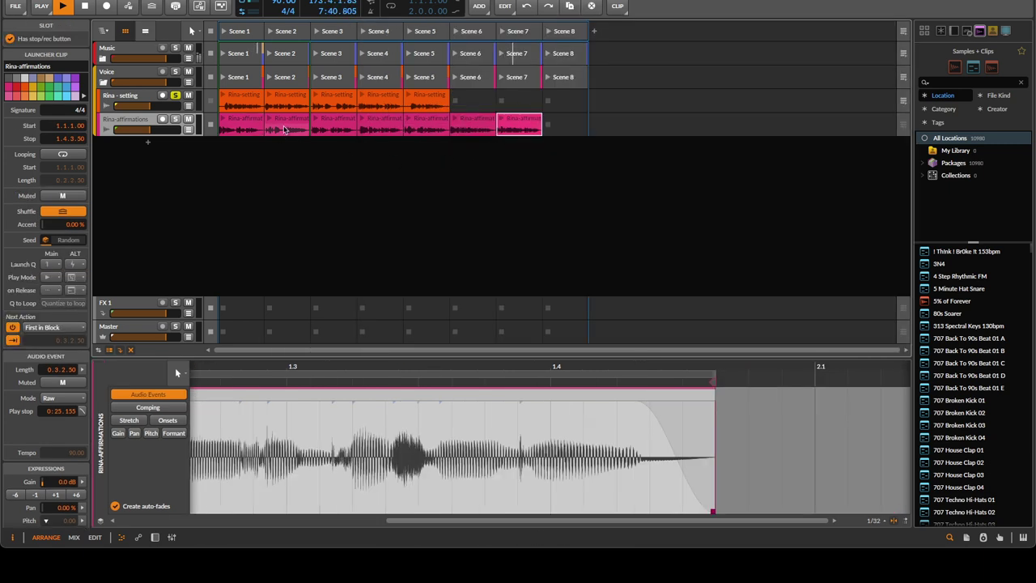
{"action": "left_click", "coordinate": [229, 98]}
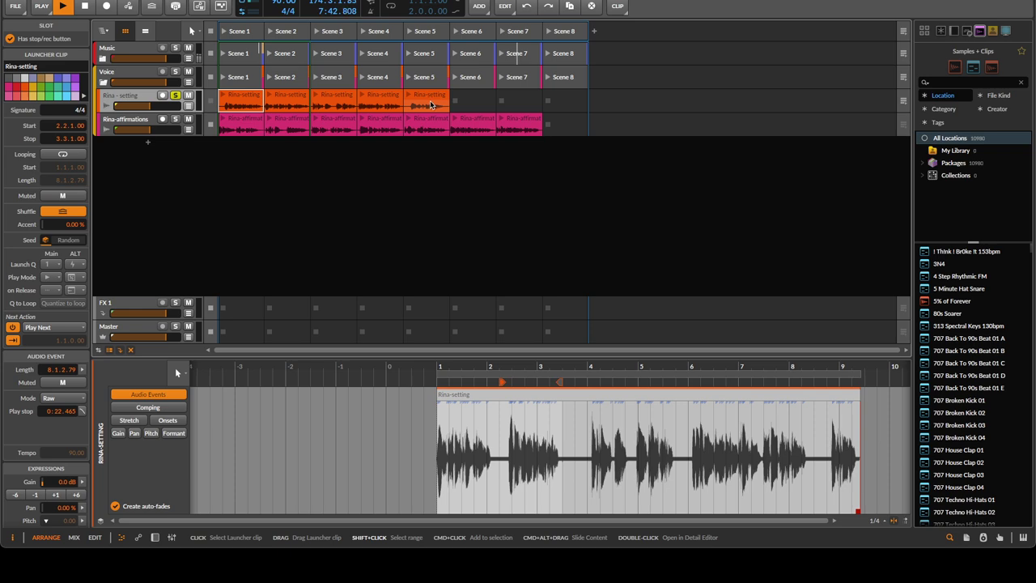
{"action": "left_click", "coordinate": [433, 101], "text": "shift"}
{"action": "left_click", "coordinate": [617, 5]}
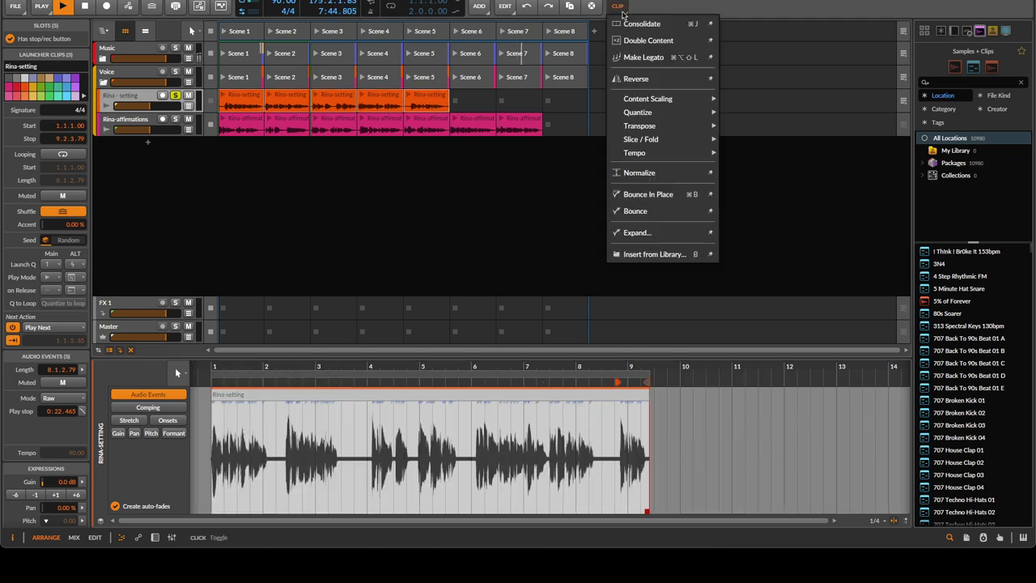
{"action": "mouse_move", "coordinate": [666, 100]}
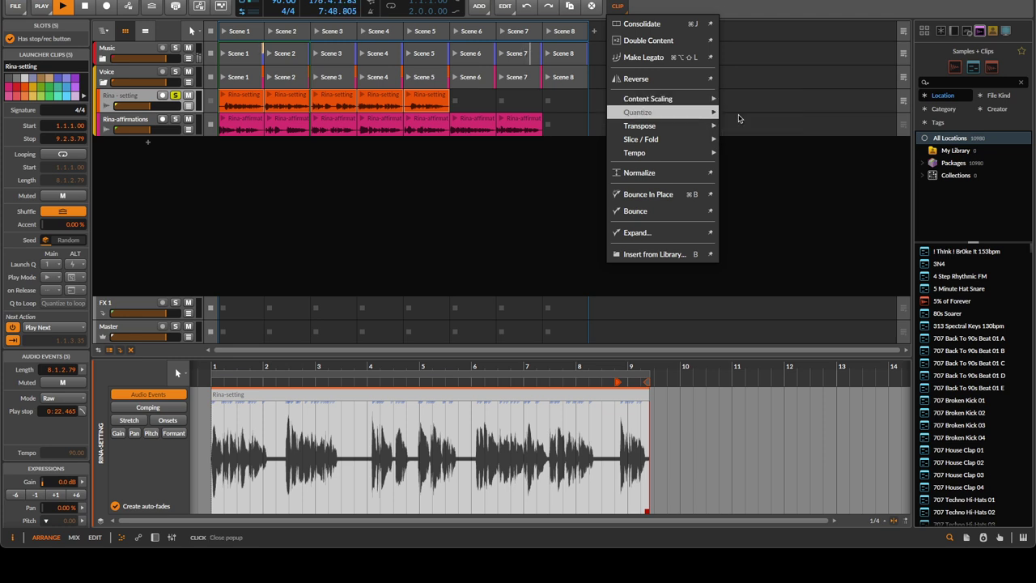
{"action": "left_click", "coordinate": [754, 133]}
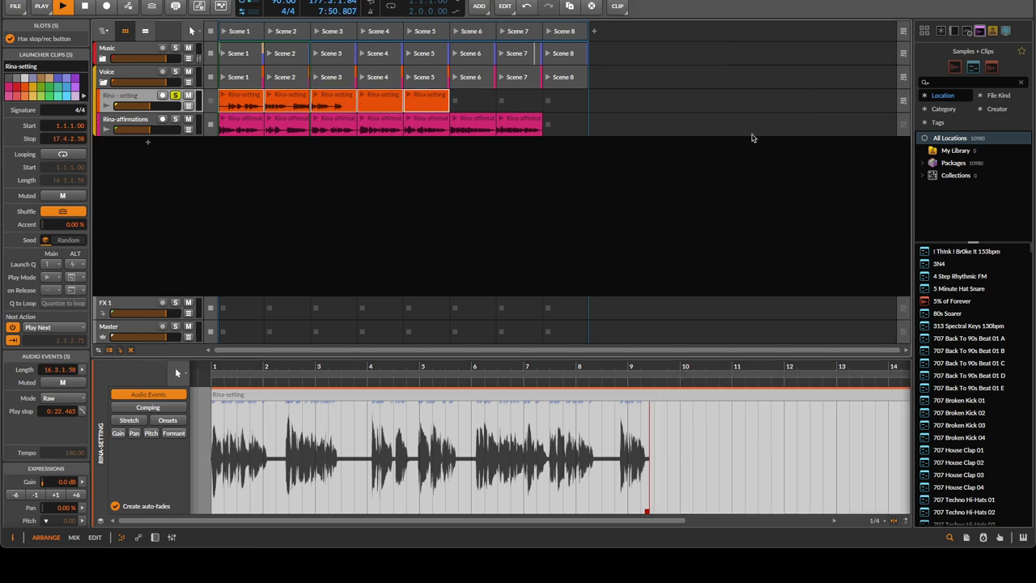
Try scaling only the Scene 1 setting clip's content to 200%, launch it to listen, and stop playback
{"action": "left_click", "coordinate": [251, 103]}
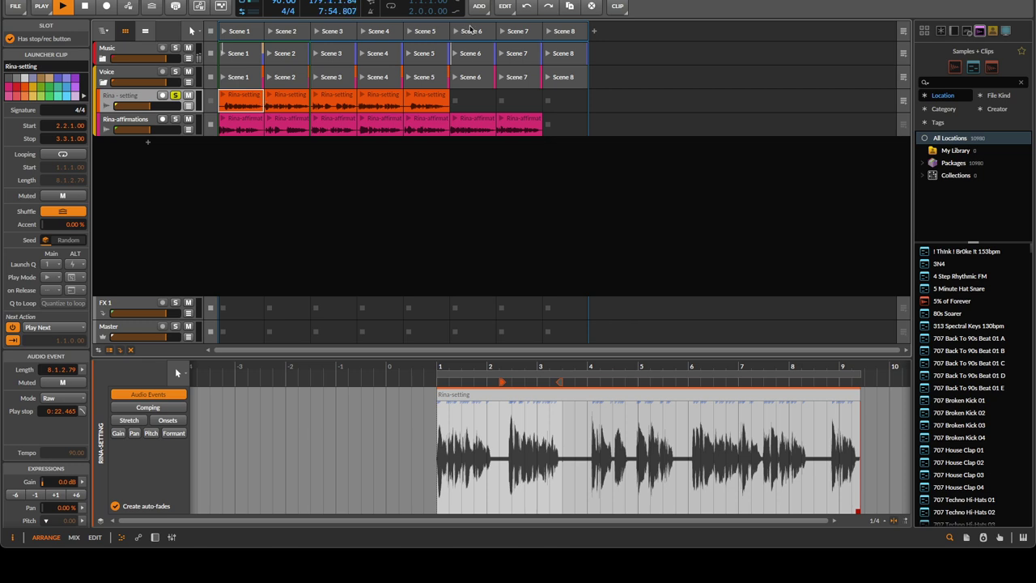
{"action": "left_click", "coordinate": [618, 8]}
{"action": "mouse_move", "coordinate": [688, 99]}
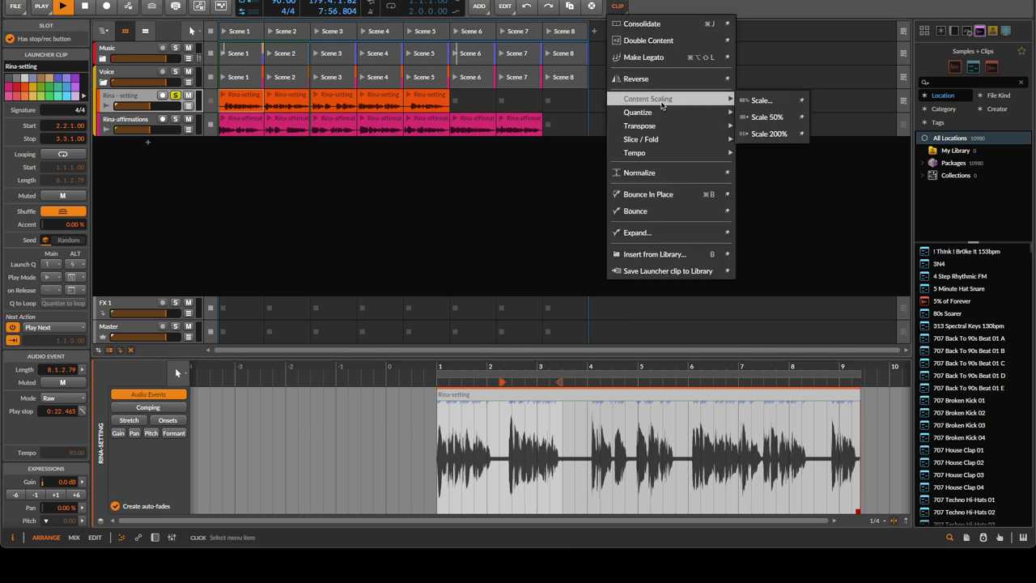
{"action": "left_click", "coordinate": [779, 134]}
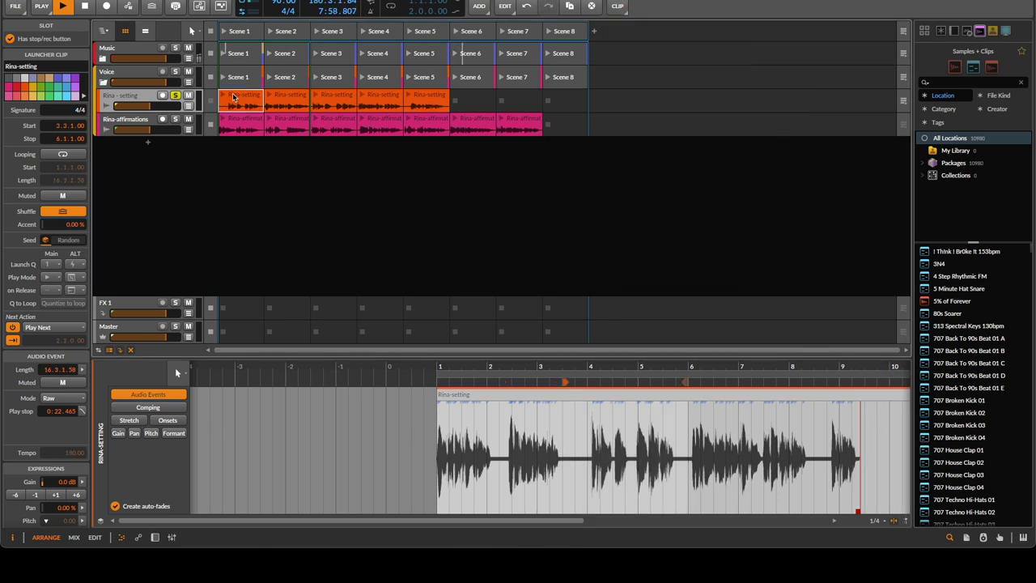
{"action": "left_click", "coordinate": [223, 98]}
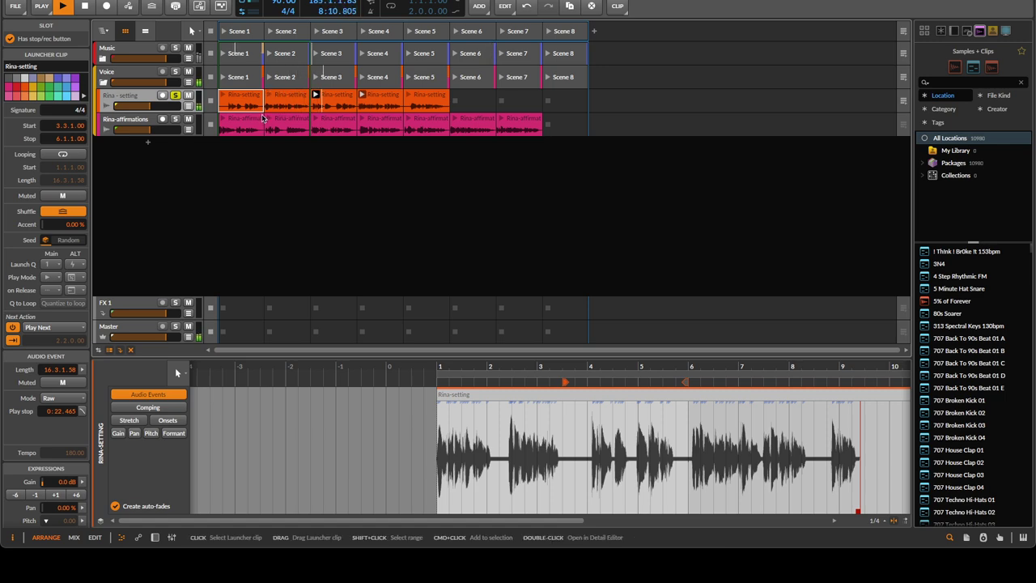
{"action": "key", "text": "space"}
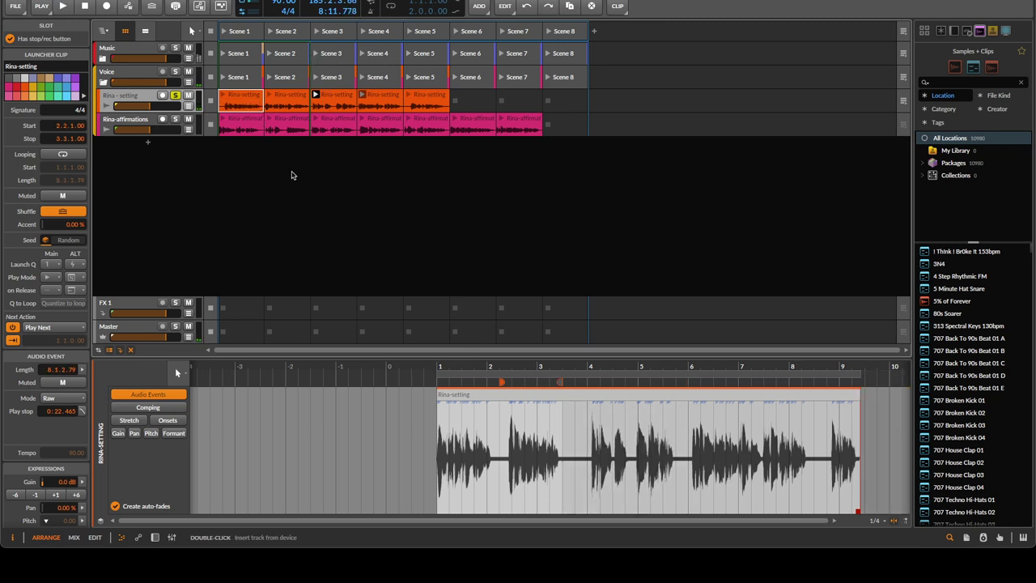
Launch the Scene 1 setting clip again and consolidate each of the five setting clips down to its own trimmed phrase
{"action": "left_click", "coordinate": [222, 95]}
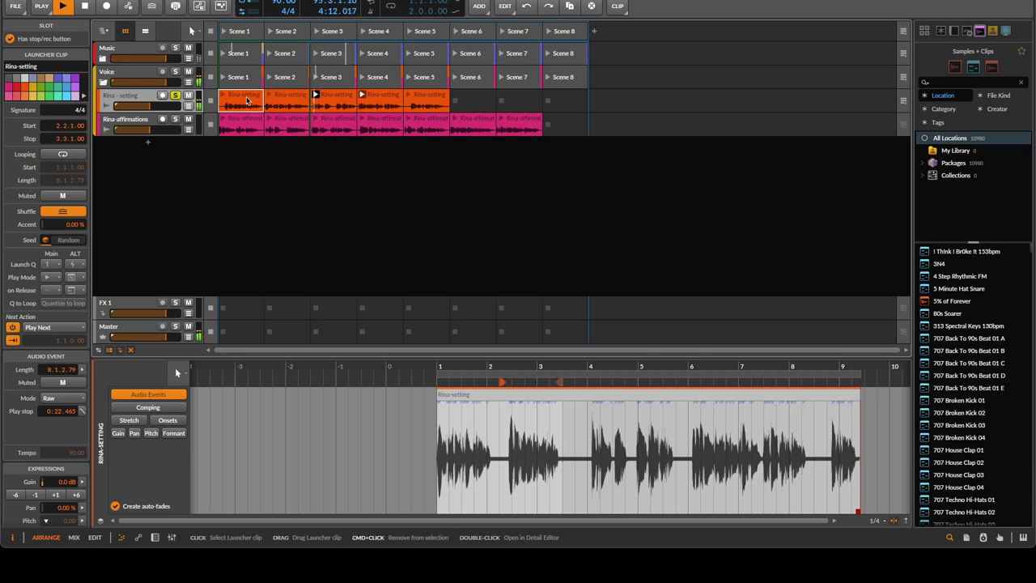
{"action": "left_click", "coordinate": [247, 99]}
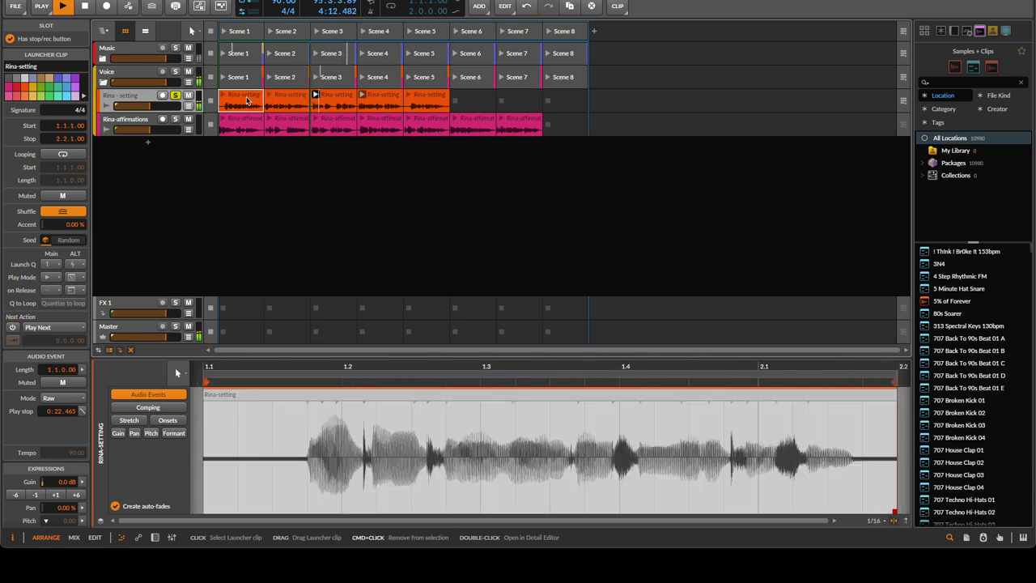
{"action": "left_click", "coordinate": [293, 99]}
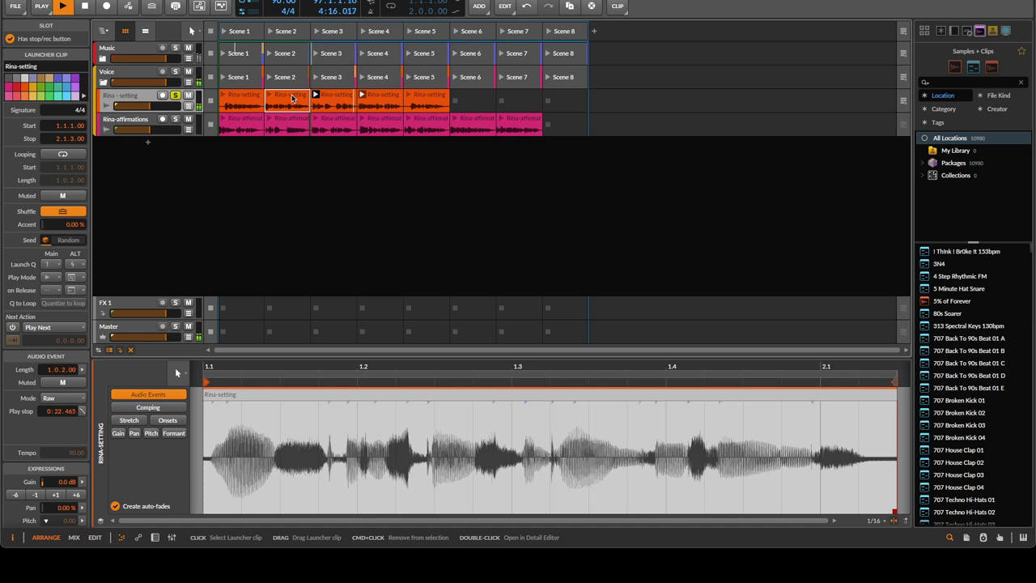
{"action": "left_click", "coordinate": [352, 99]}
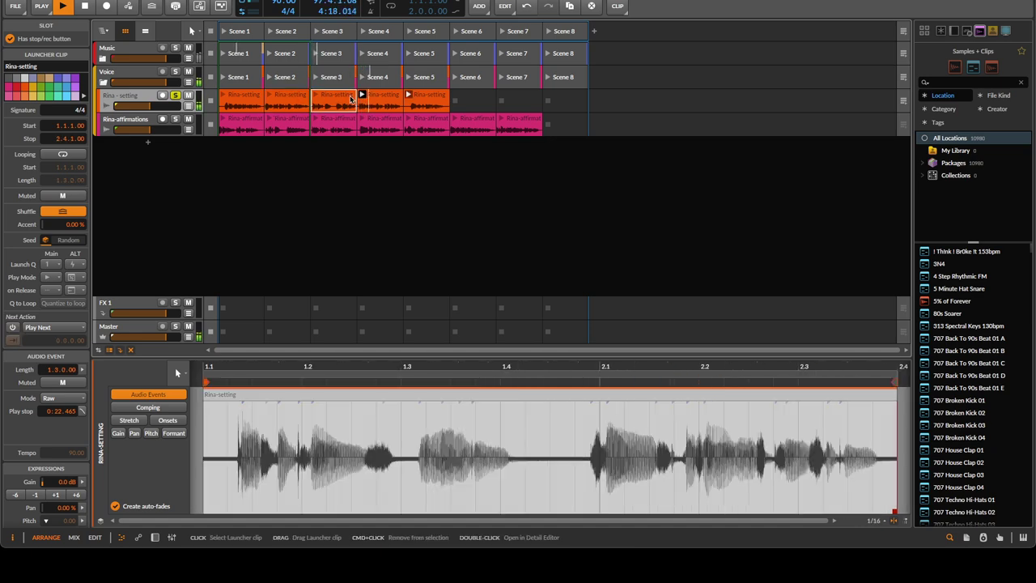
{"action": "left_click", "coordinate": [387, 99]}
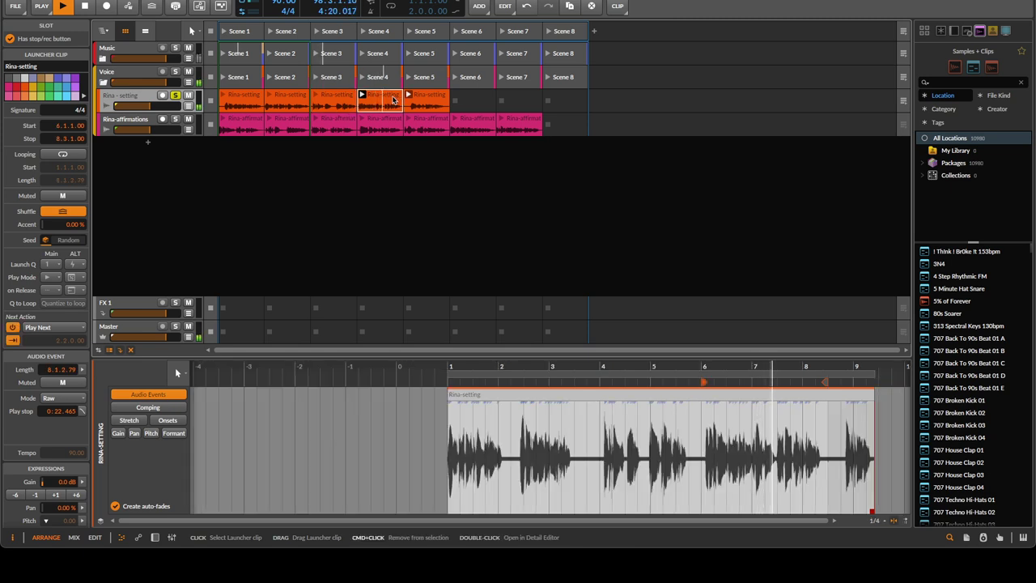
{"action": "left_click", "coordinate": [434, 98]}
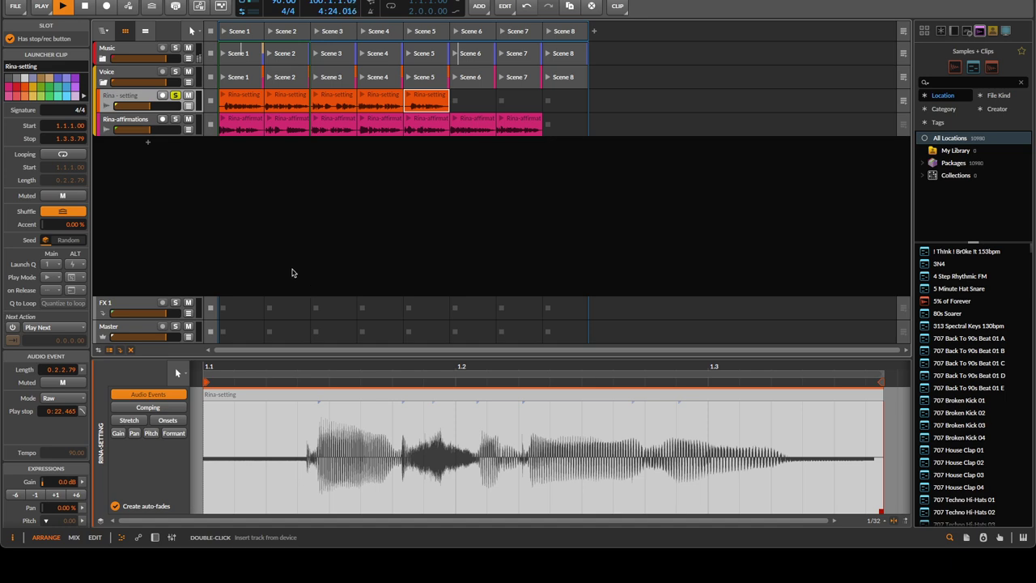
Set both the start and the loop start of the Scene 1 setting clip to 1.1.3.00, and check the phrase's end
{"action": "left_click", "coordinate": [241, 101]}
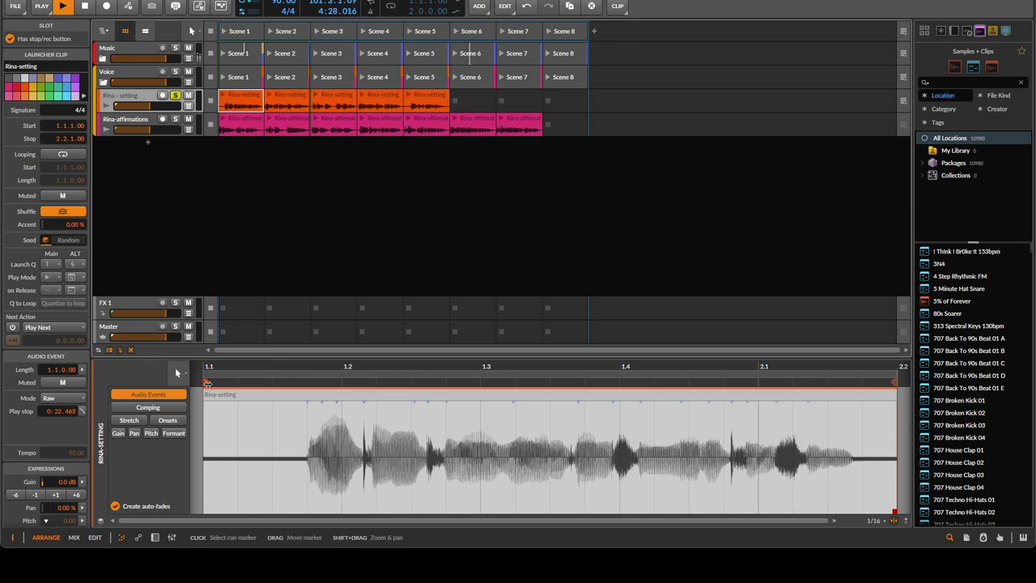
{"action": "left_click_drag", "start_coordinate": [207, 383], "coordinate": [267, 389]}
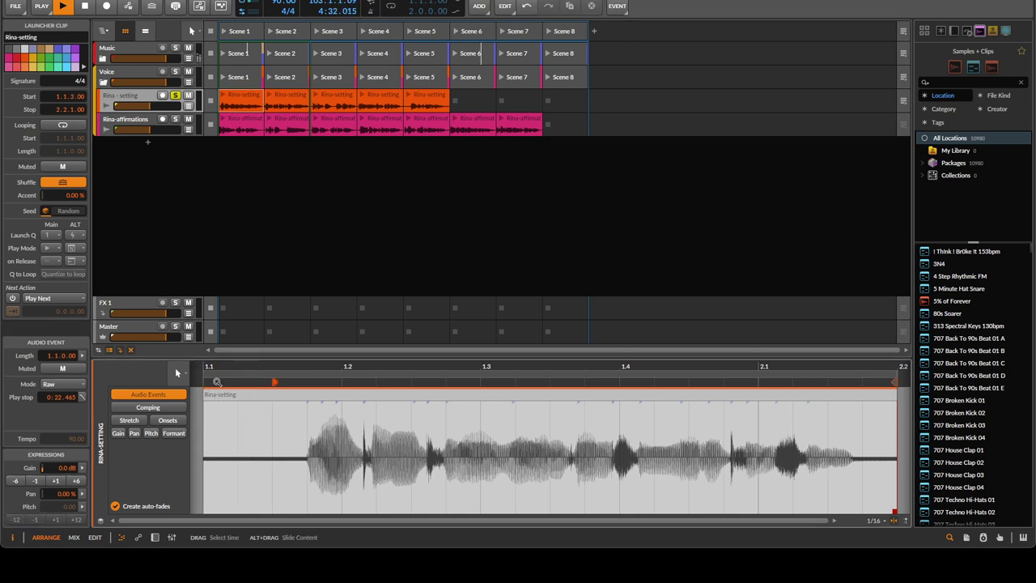
{"action": "left_click_drag", "start_coordinate": [205, 373], "coordinate": [282, 382]}
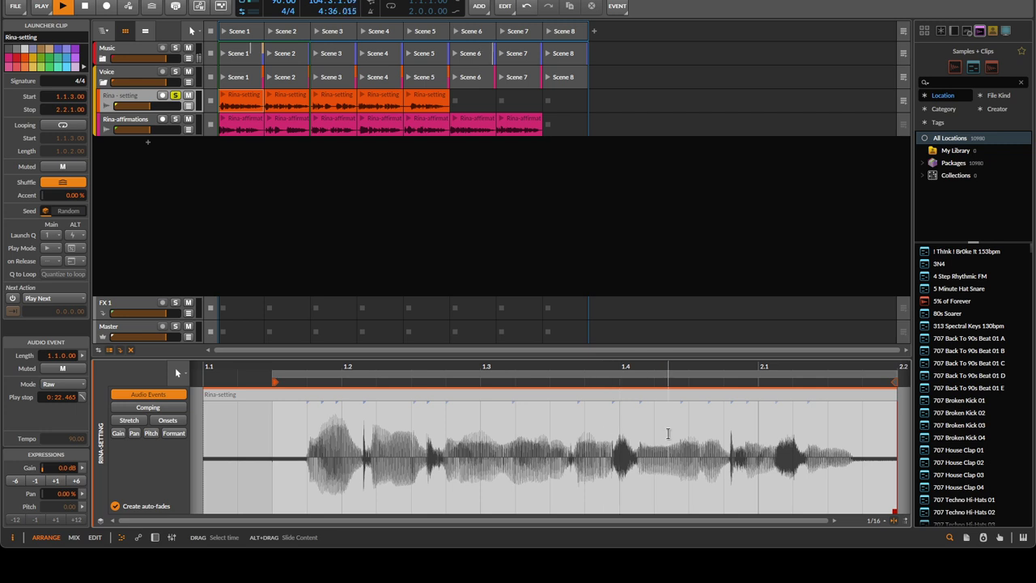
{"action": "scroll", "coordinate": [669, 435], "scroll_direction": "right", "scroll_amount": 2}
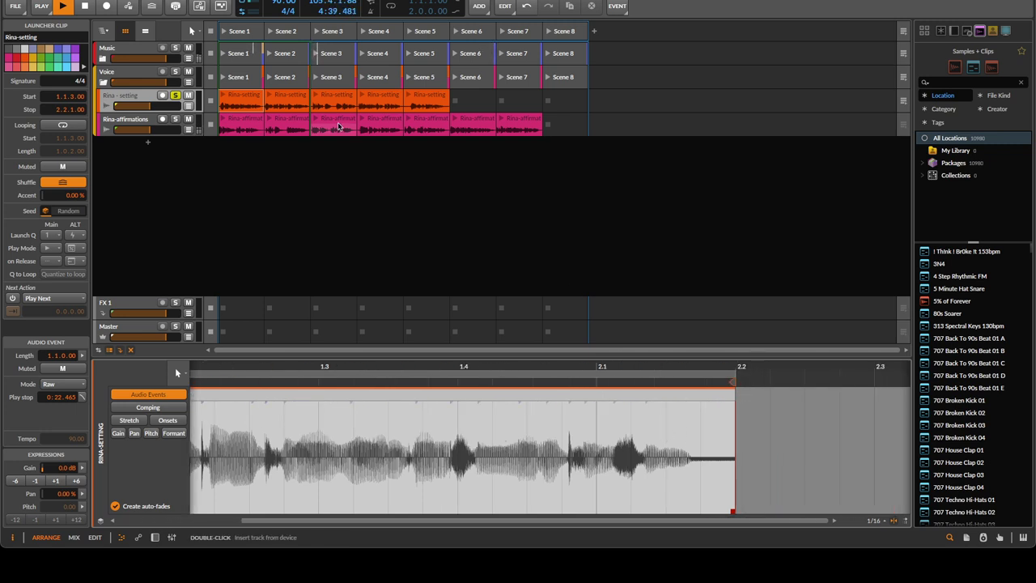
Check the Scene 2 setting clip, and set the Scene 3 setting clip's start and loop start to 1.1.2.00
{"action": "left_click", "coordinate": [287, 102]}
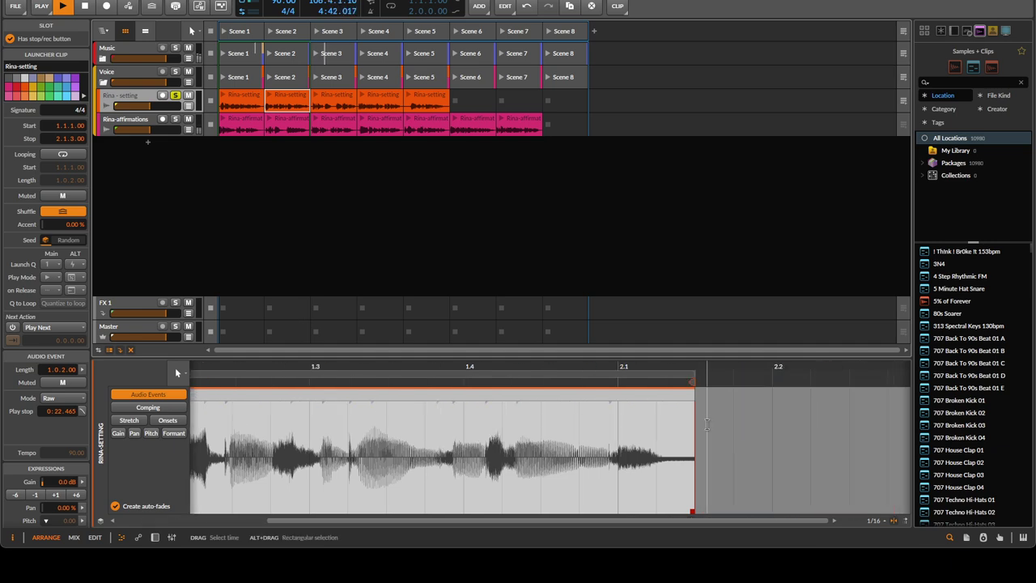
{"action": "left_click", "coordinate": [335, 101]}
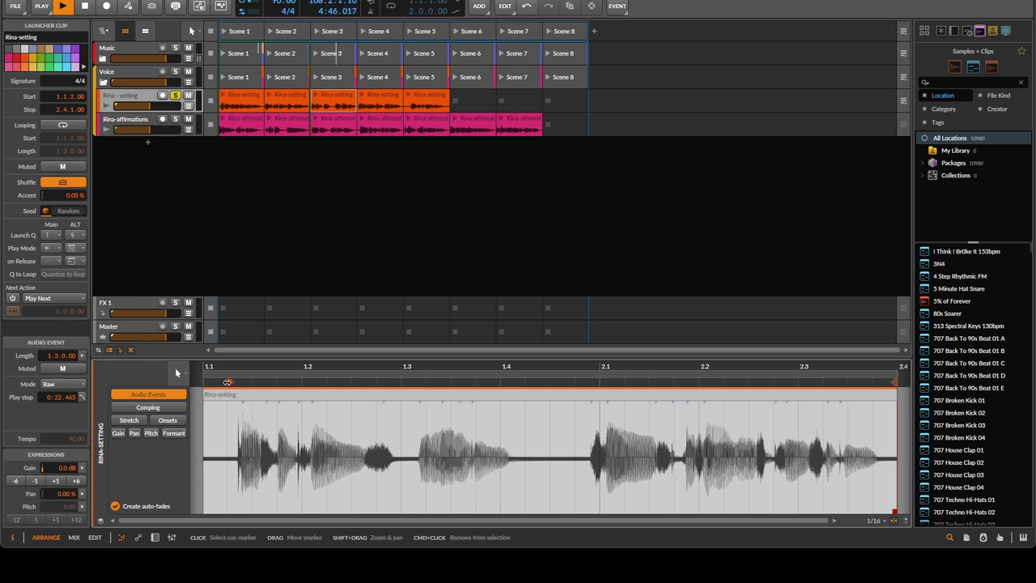
{"action": "left_click_drag", "start_coordinate": [223, 375], "coordinate": [230, 375]}
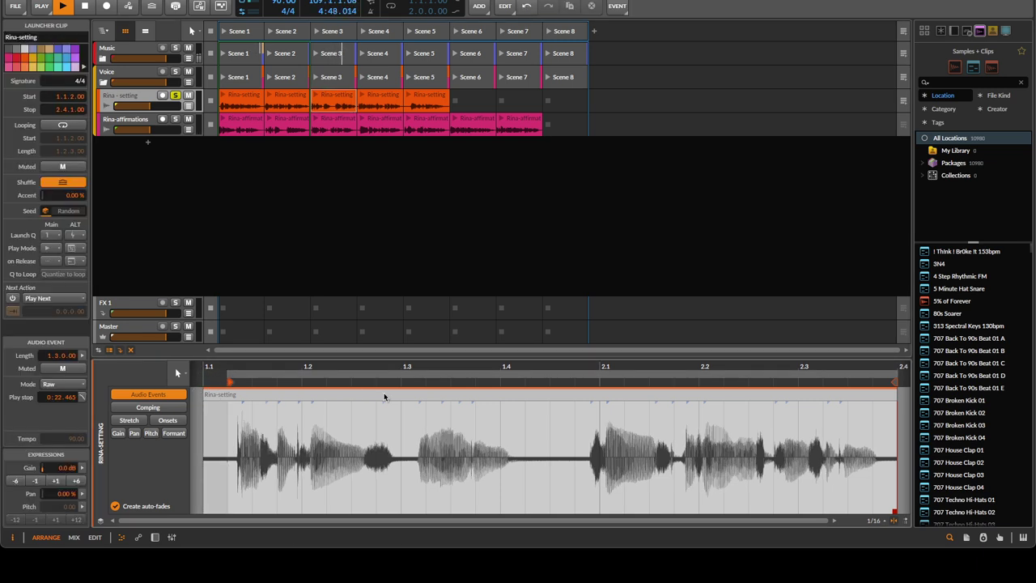
{"action": "scroll", "coordinate": [579, 442], "scroll_direction": "right", "scroll_amount": 3}
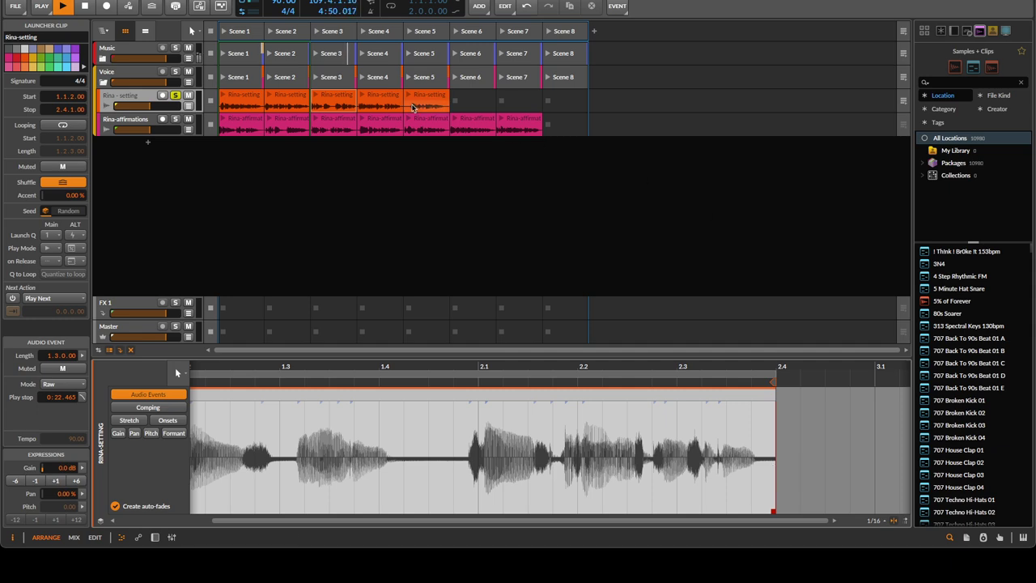
Set the Scene 4 setting clip's start to 1.1.2.00 and its stop to 3.2.3.00
{"action": "left_click", "coordinate": [381, 99]}
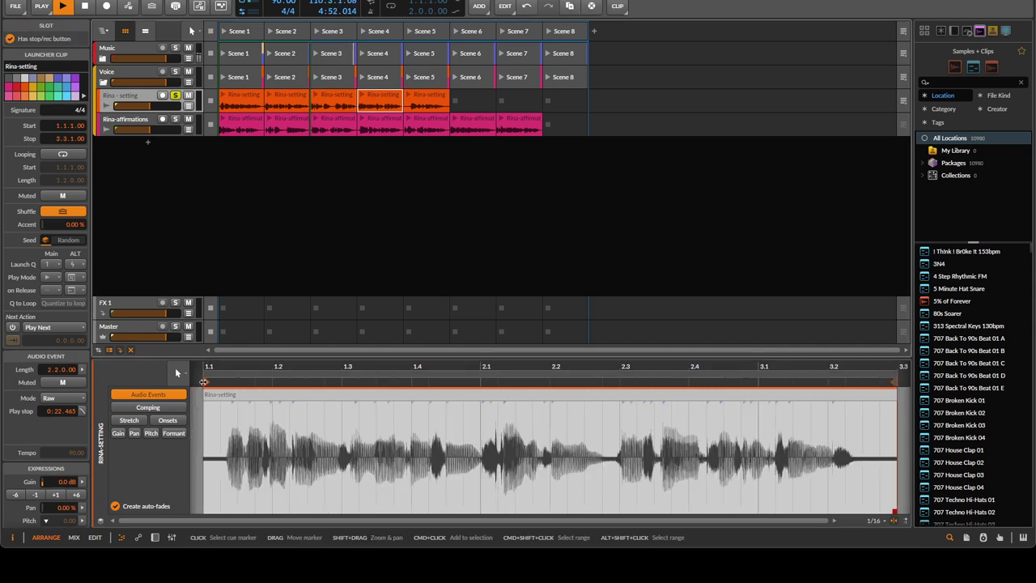
{"action": "left_click", "coordinate": [206, 382]}
{"action": "scroll", "coordinate": [728, 393], "scroll_direction": "right", "scroll_amount": 4}
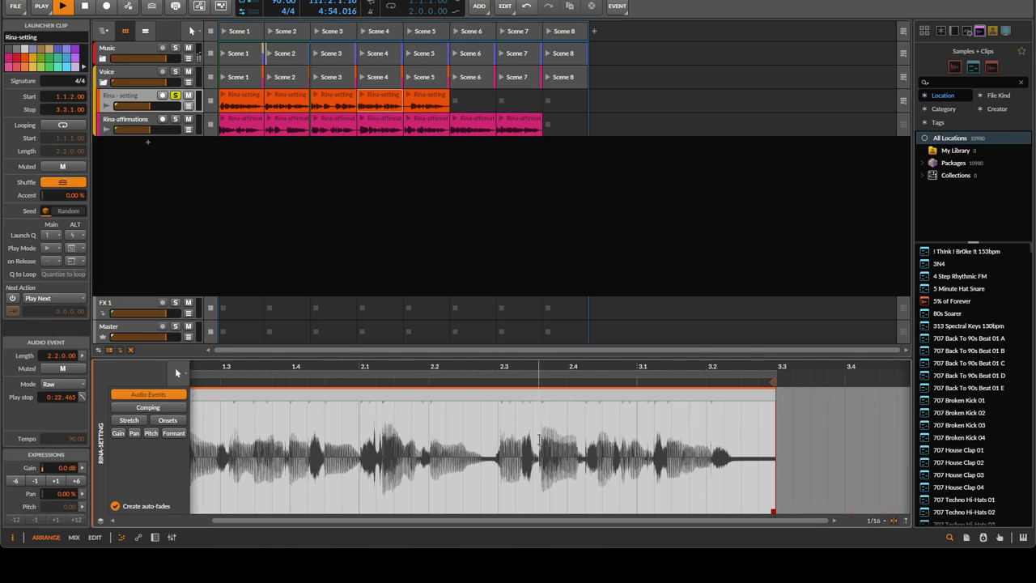
{"action": "left_click_drag", "start_coordinate": [727, 393], "coordinate": [705, 391]}
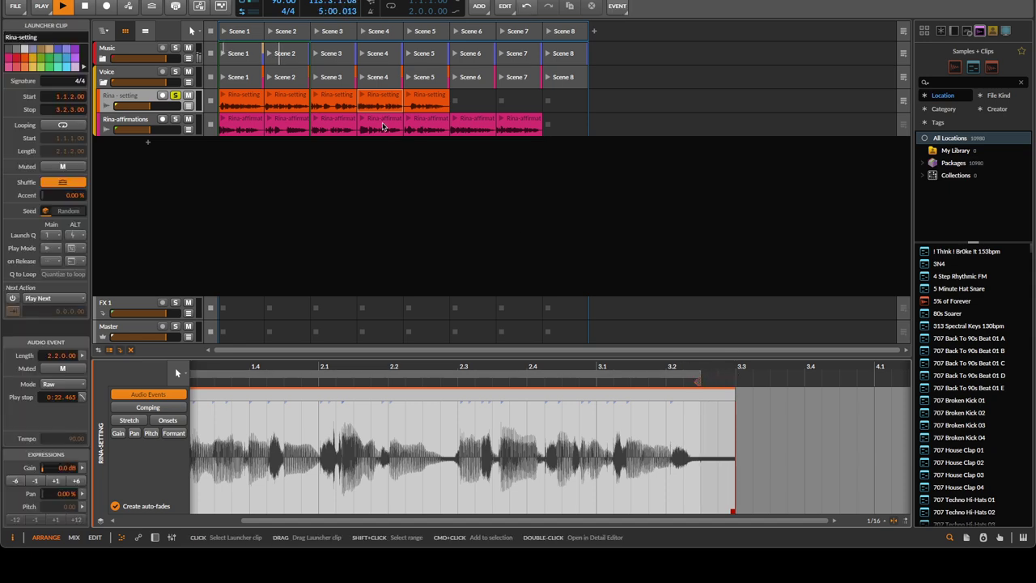
Set both the start and the loop start of the Scene 5 setting clip to 1.1.2.50, and check the phrase's end
{"action": "left_click", "coordinate": [427, 105]}
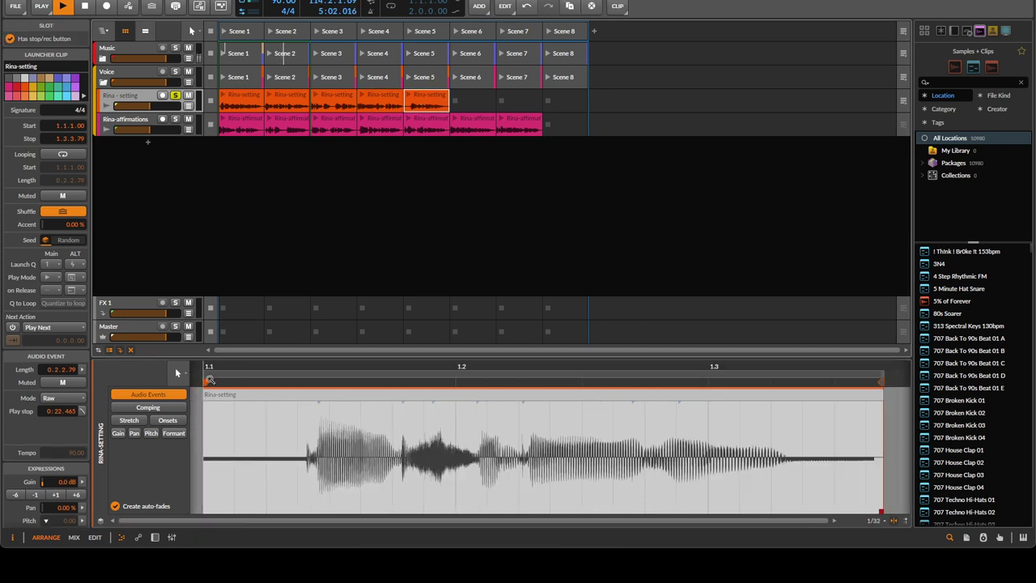
{"action": "left_click_drag", "start_coordinate": [207, 381], "coordinate": [297, 384]}
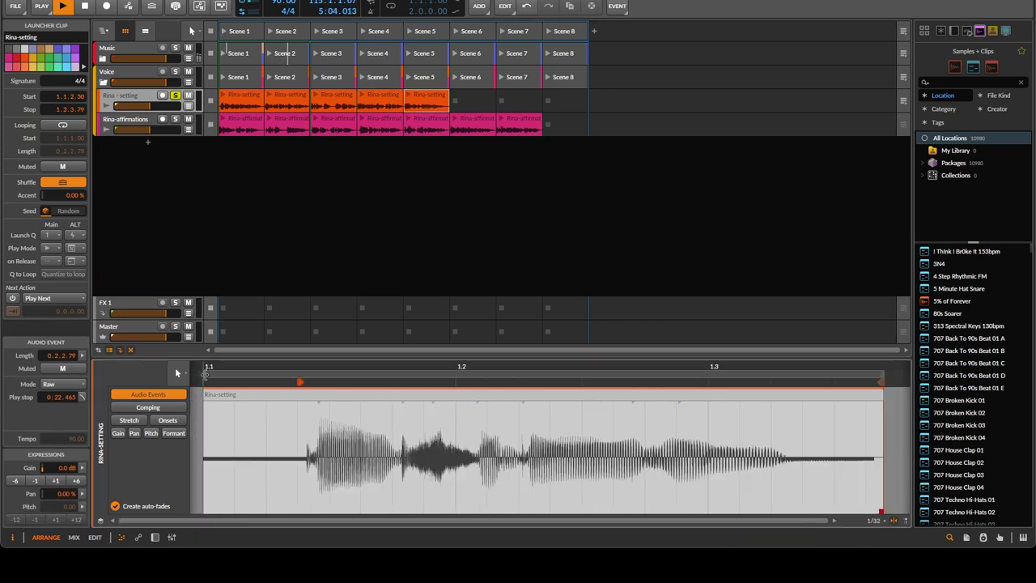
{"action": "scroll", "coordinate": [422, 410], "scroll_direction": "right", "scroll_amount": 5}
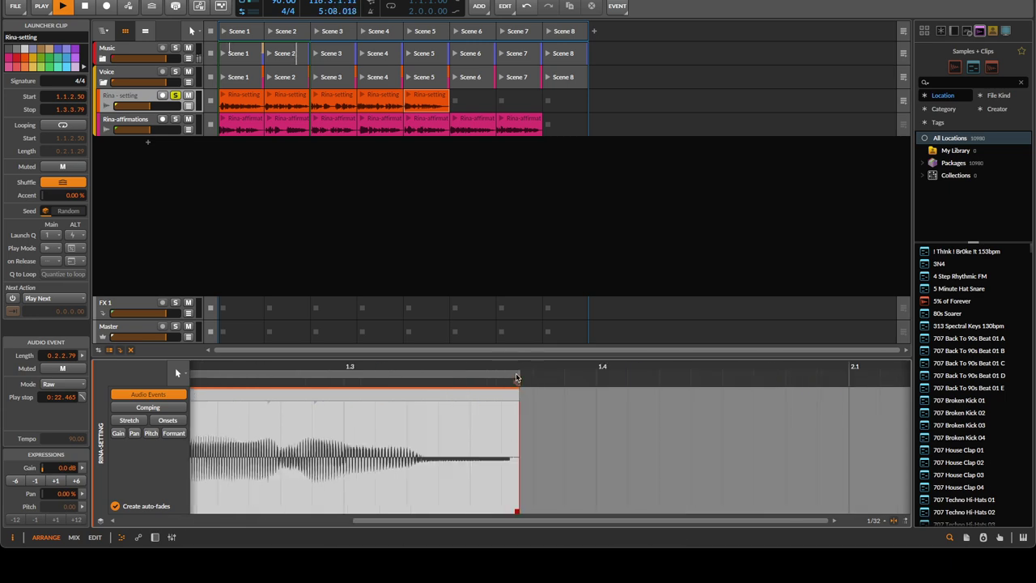
Consolidate each of the five setting clips again so that each keeps only its newly trimmed range
{"action": "left_click", "coordinate": [250, 103]}
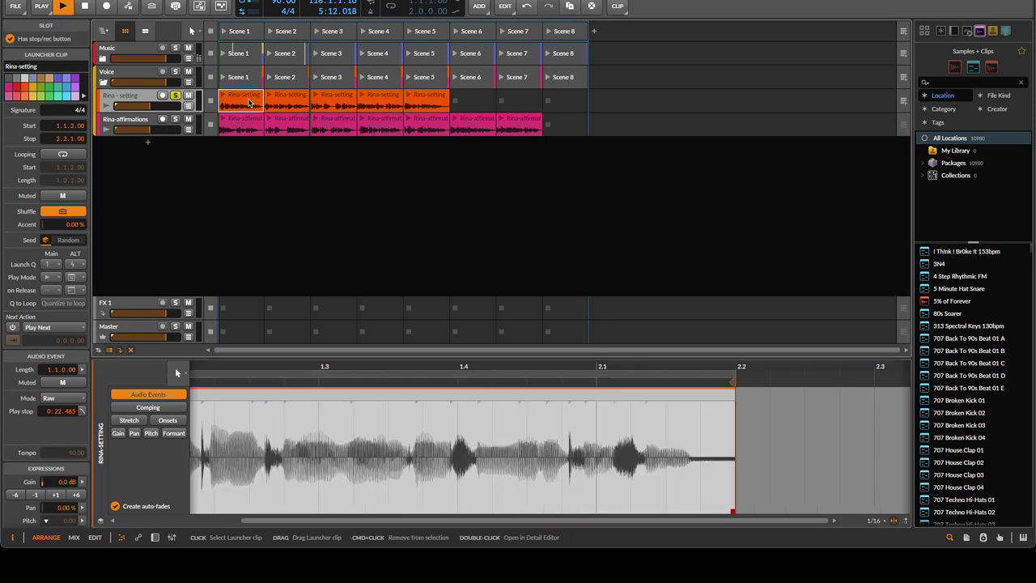
{"action": "left_click", "coordinate": [288, 97]}
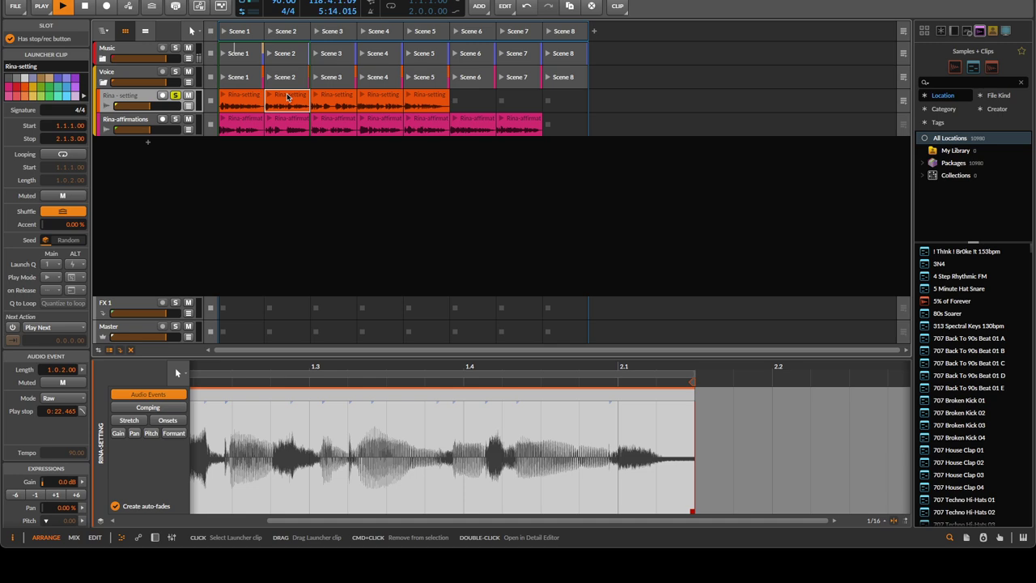
{"action": "left_click", "coordinate": [346, 99]}
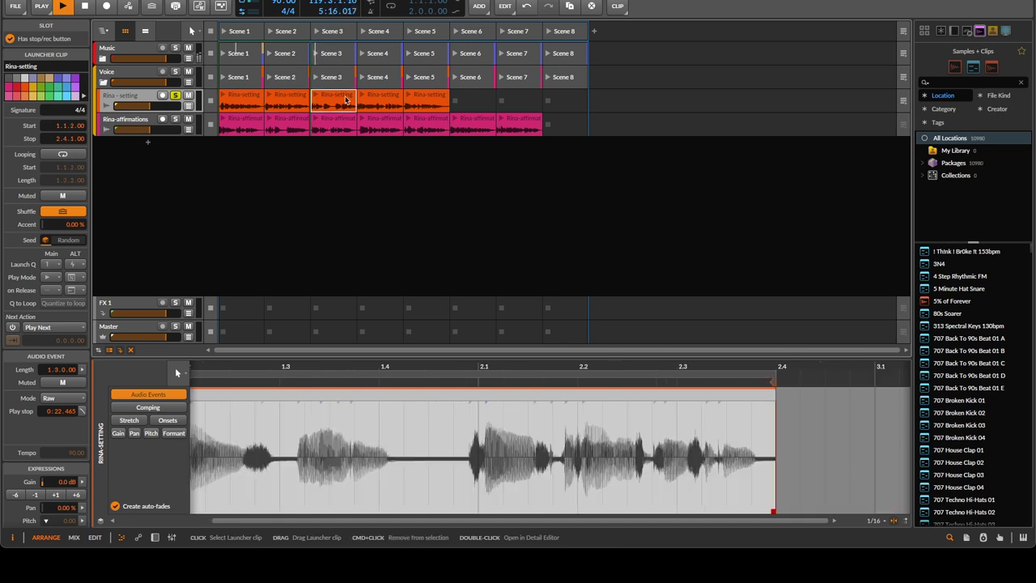
{"action": "left_click", "coordinate": [375, 98]}
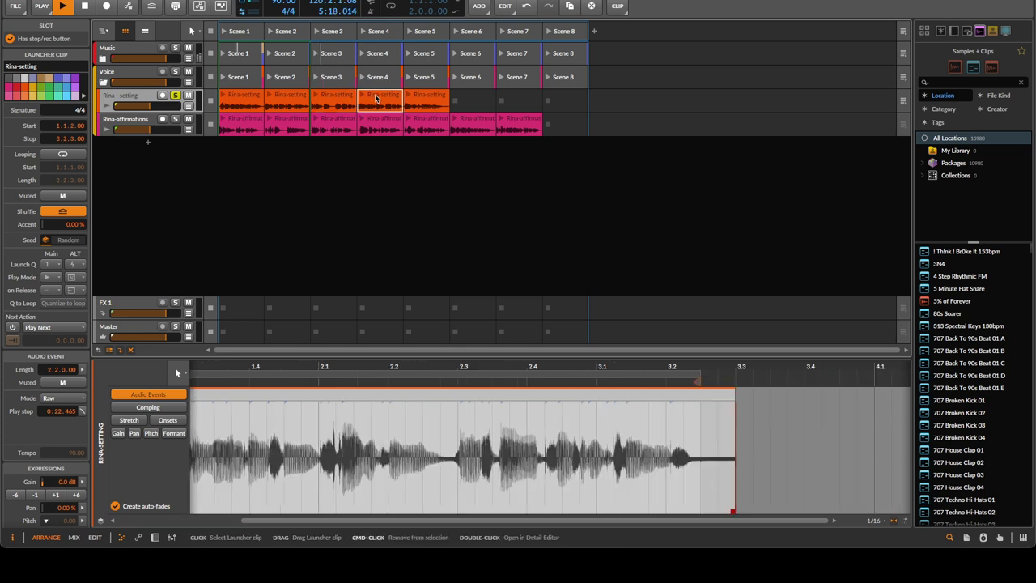
{"action": "left_click", "coordinate": [420, 100]}
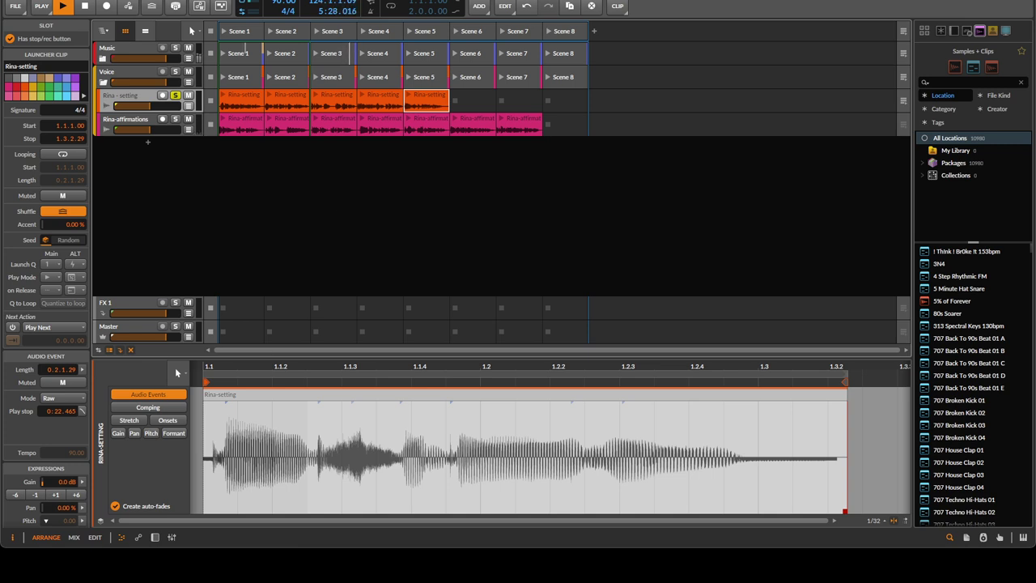
{"action": "left_click", "coordinate": [177, 372]}
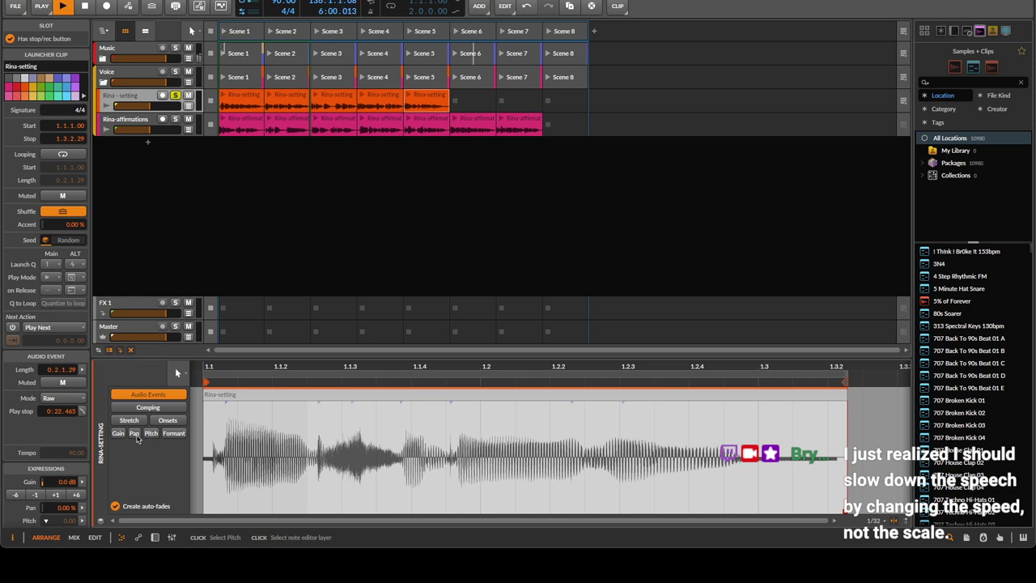
{"action": "left_click", "coordinate": [238, 96]}
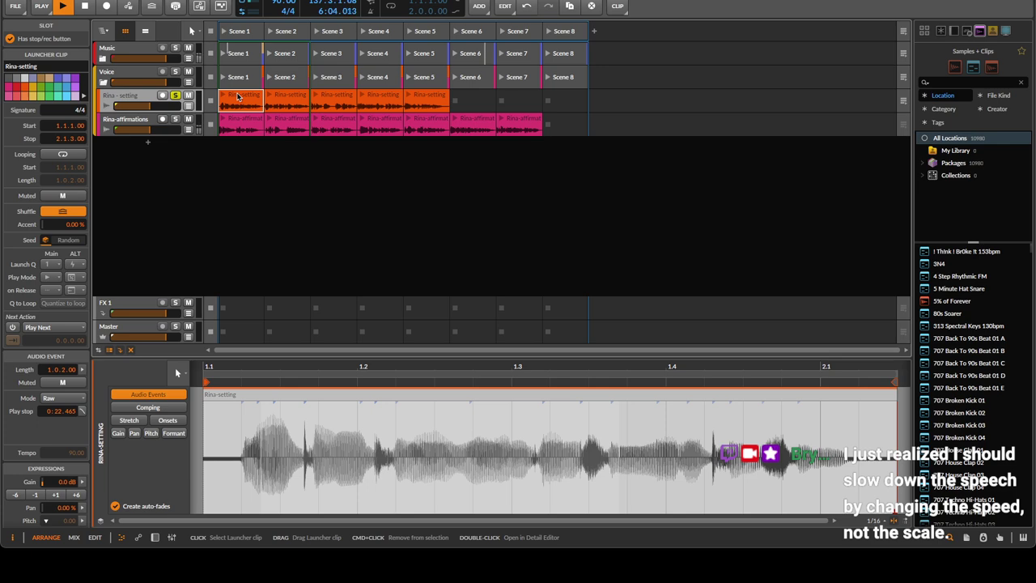
{"action": "right_click", "coordinate": [238, 97]}
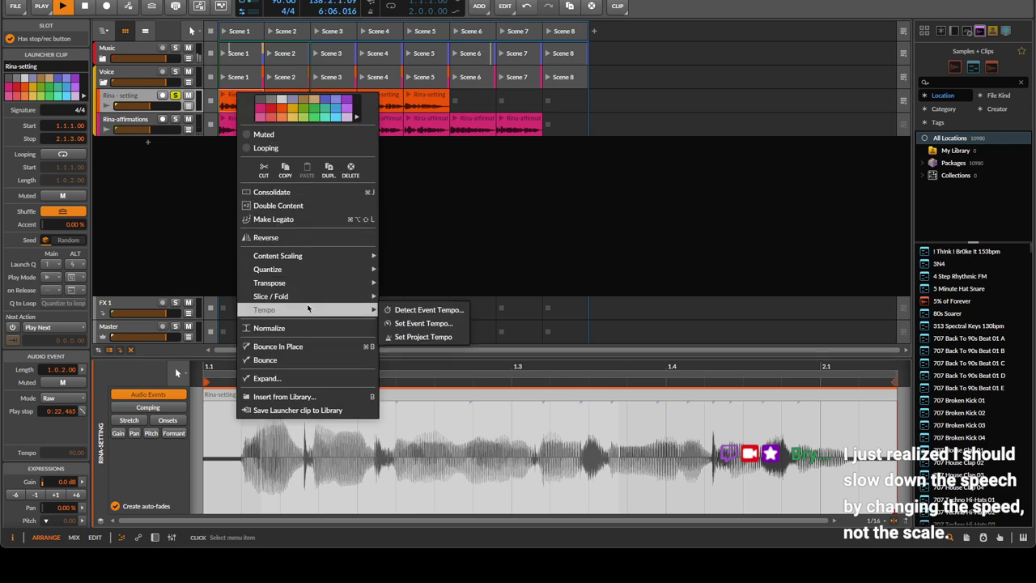
{"action": "mouse_move", "coordinate": [309, 312]}
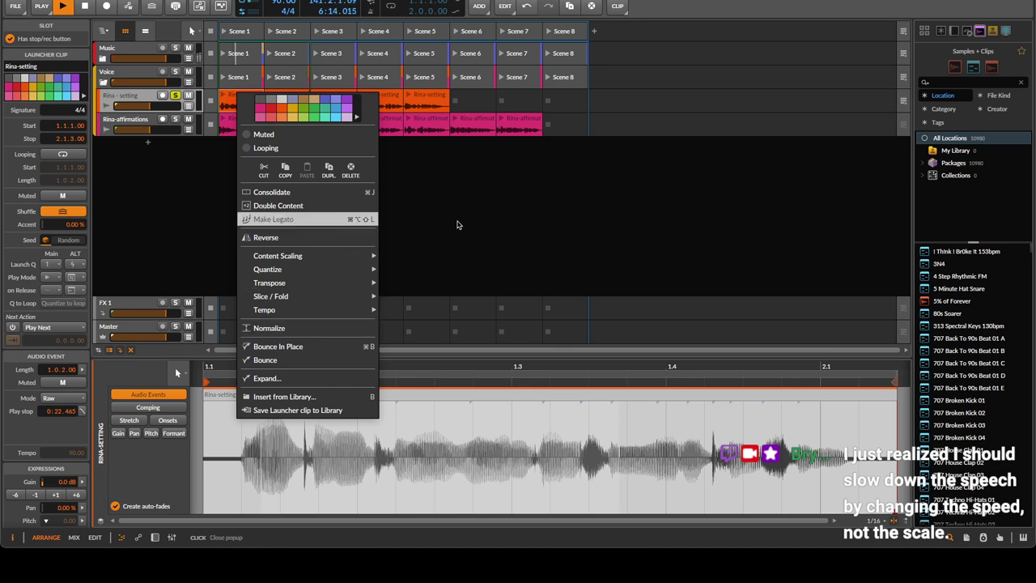
{"action": "left_click", "coordinate": [457, 225]}
Try scaling the consolidated Scene 1 setting clip's content to 200% and launch it to listen
{"action": "left_click", "coordinate": [375, 98]}
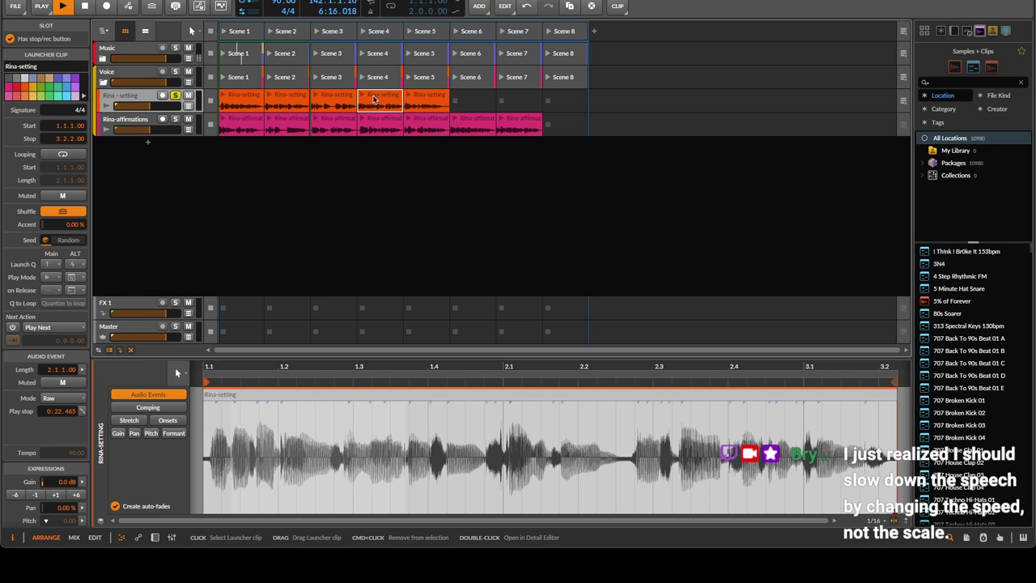
{"action": "left_click", "coordinate": [248, 100]}
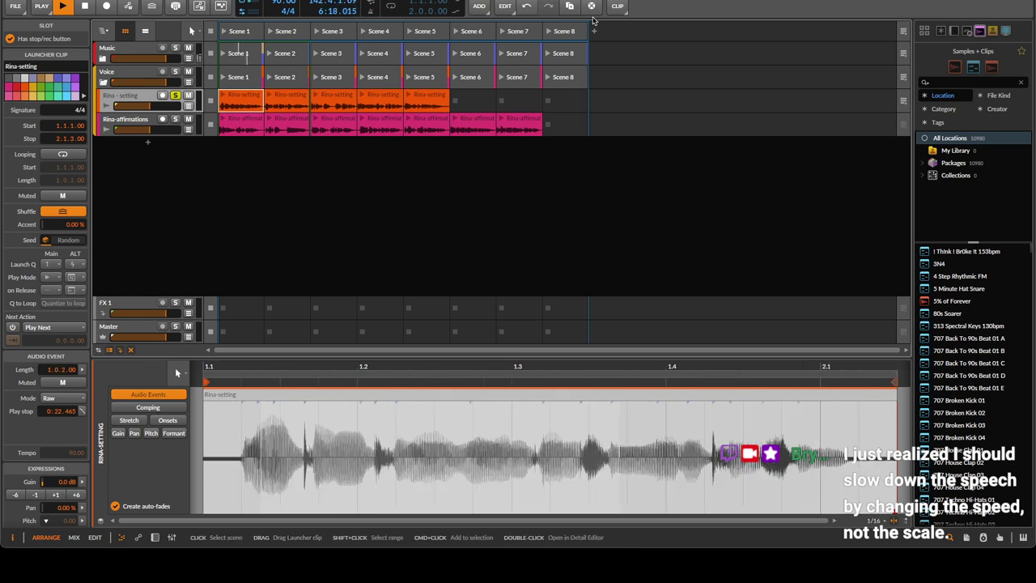
{"action": "left_click", "coordinate": [618, 7]}
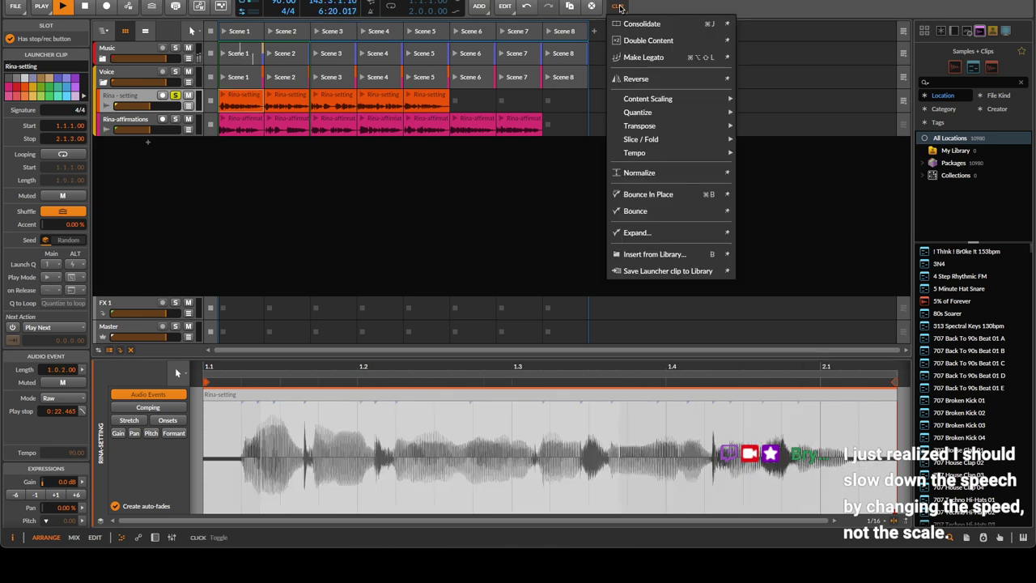
{"action": "mouse_move", "coordinate": [662, 102]}
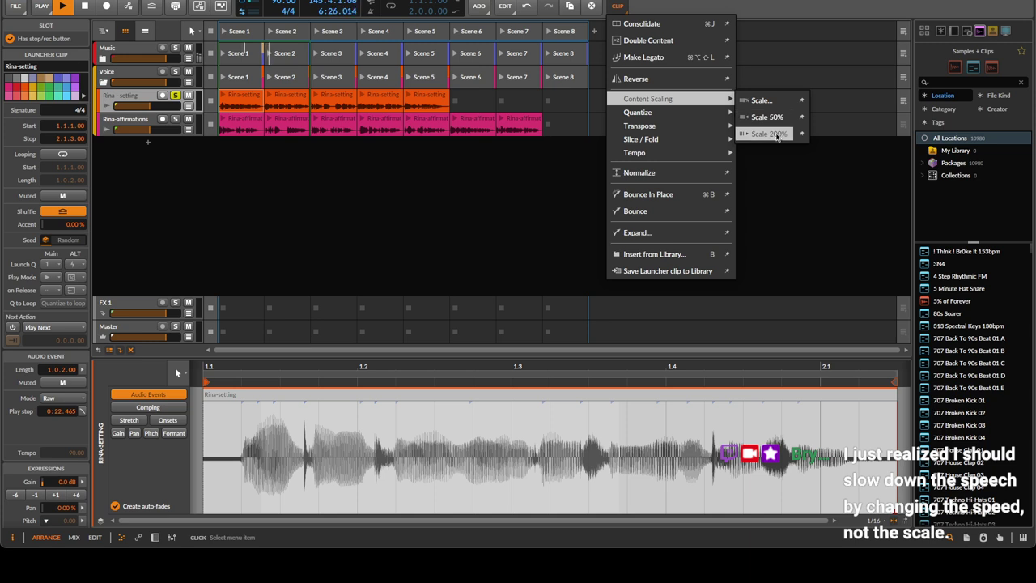
{"action": "left_click", "coordinate": [773, 134]}
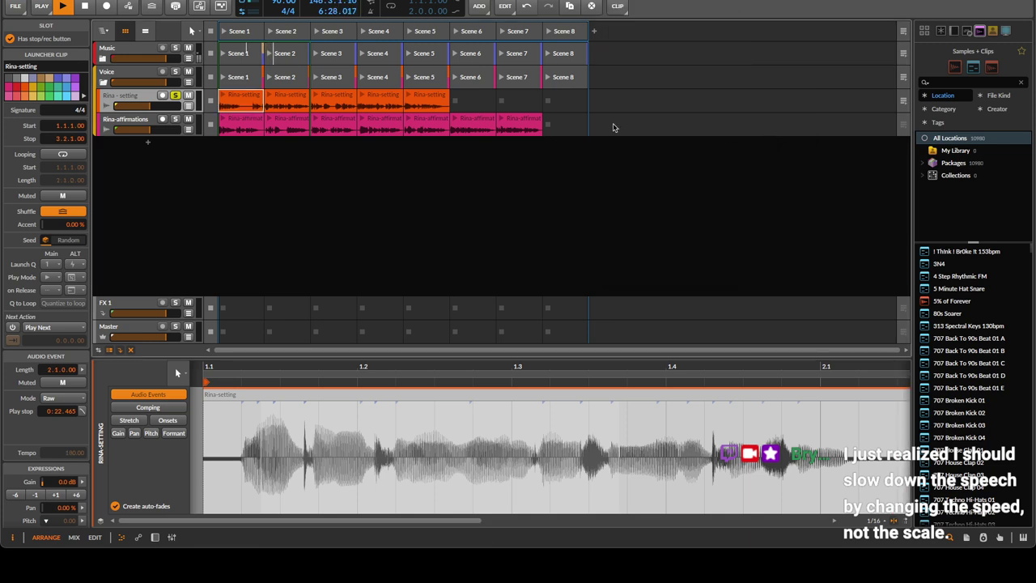
{"action": "left_click", "coordinate": [224, 95]}
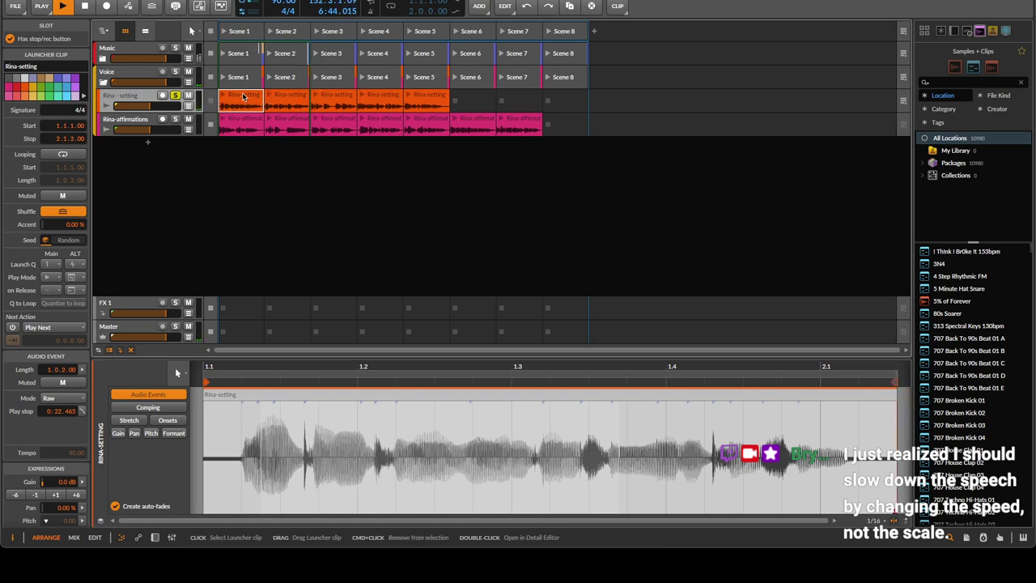
Inspect the waveforms of the Scene 1, 2 and 3 setting clips, launch the Scene 1 clip to listen, and stop playback
{"action": "scroll", "coordinate": [607, 397], "scroll_direction": "up", "scroll_amount": 2}
{"action": "scroll", "coordinate": [640, 400], "scroll_direction": "down", "scroll_amount": 3}
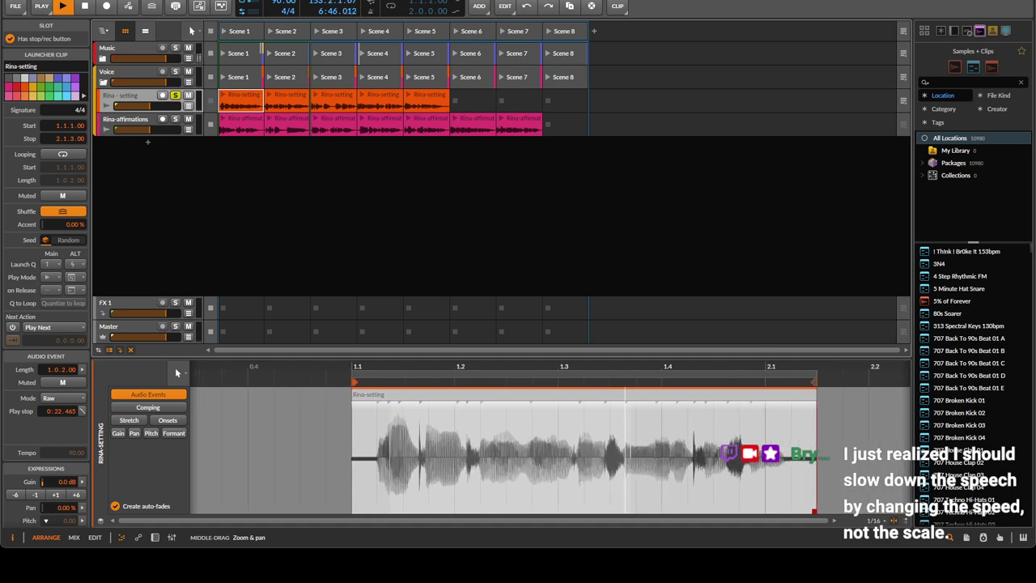
{"action": "key", "text": "shift+z"}
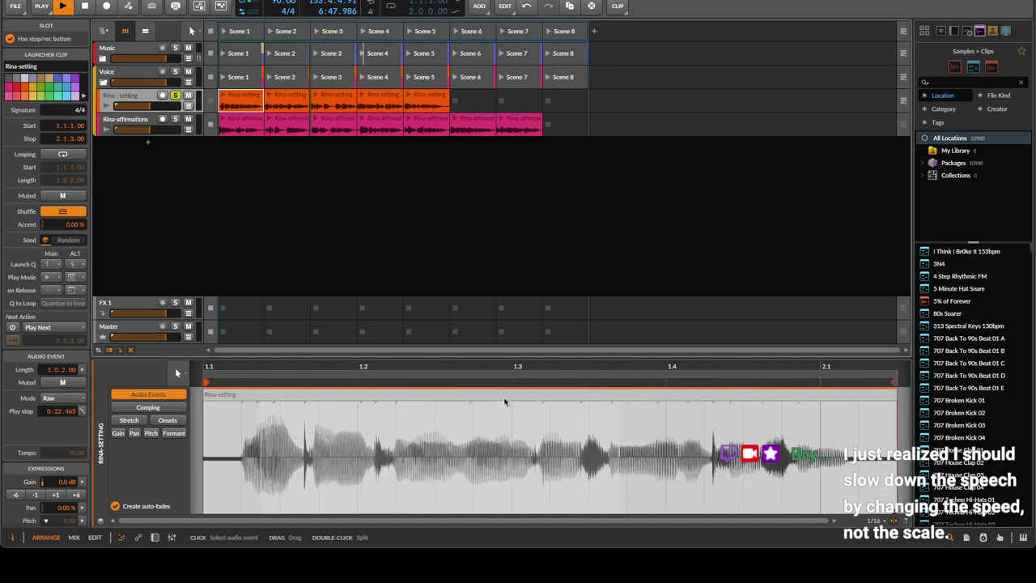
{"action": "left_click", "coordinate": [288, 98]}
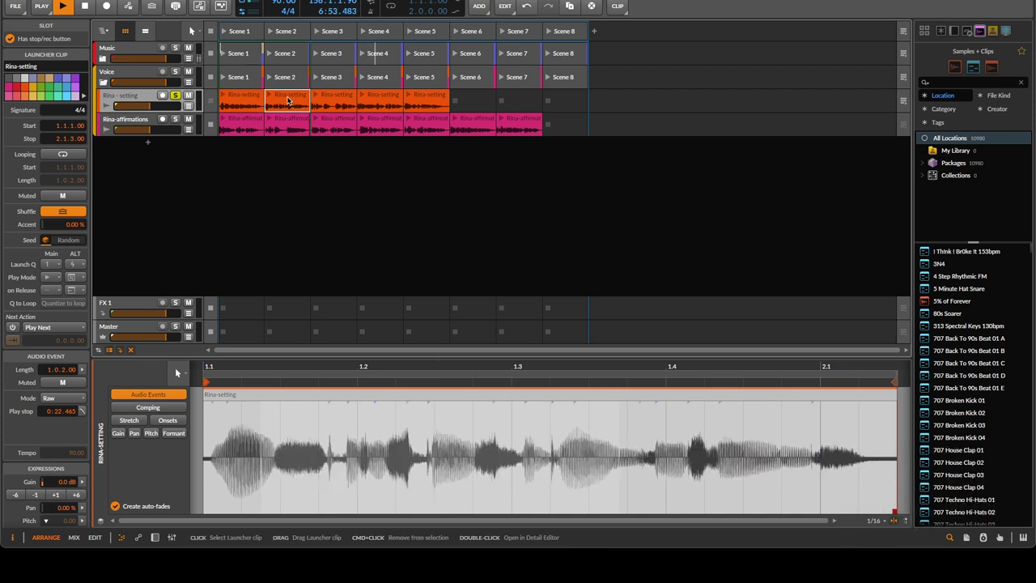
{"action": "left_click", "coordinate": [331, 99]}
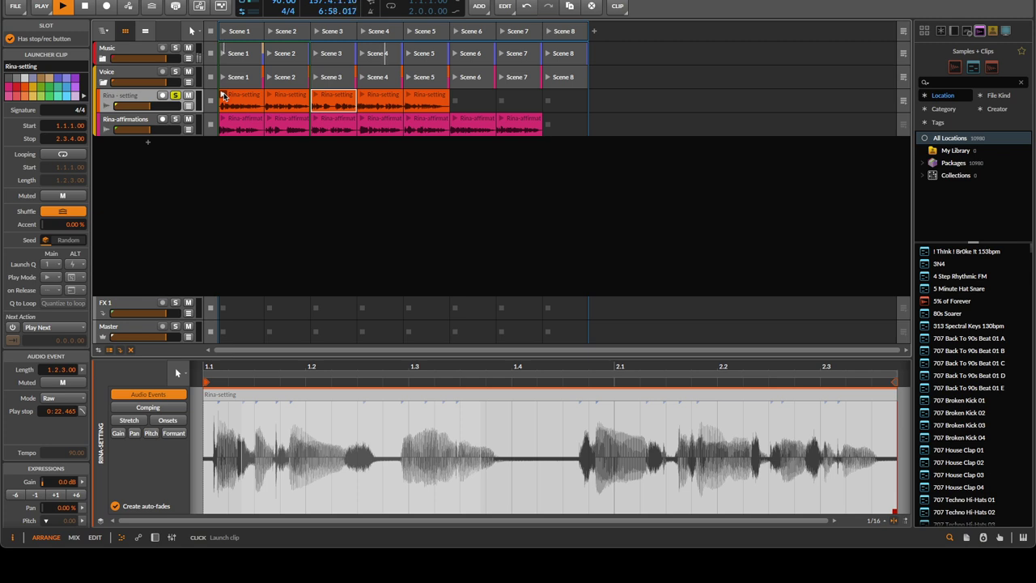
{"action": "left_click", "coordinate": [225, 95]}
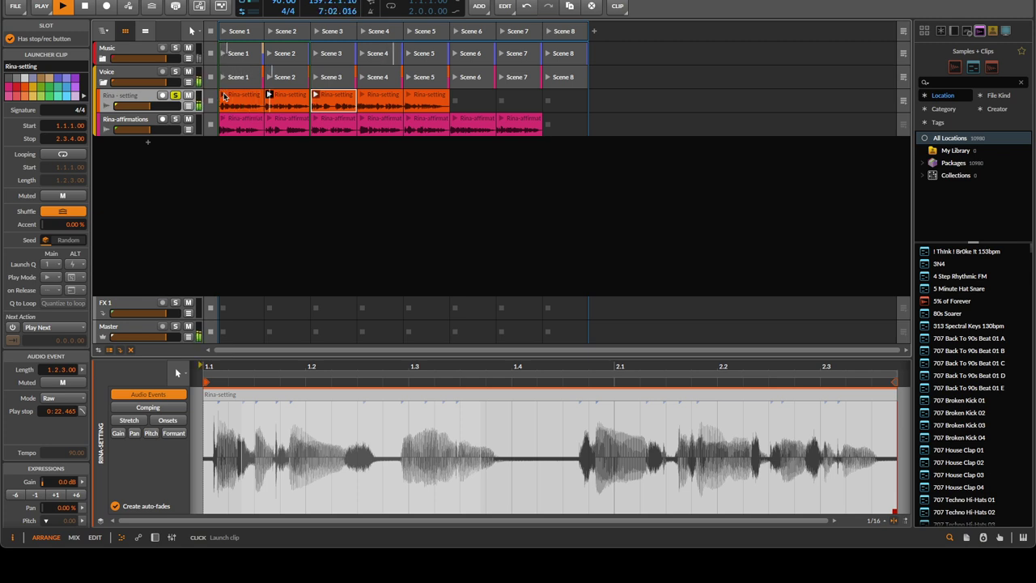
{"action": "key", "text": "space"}
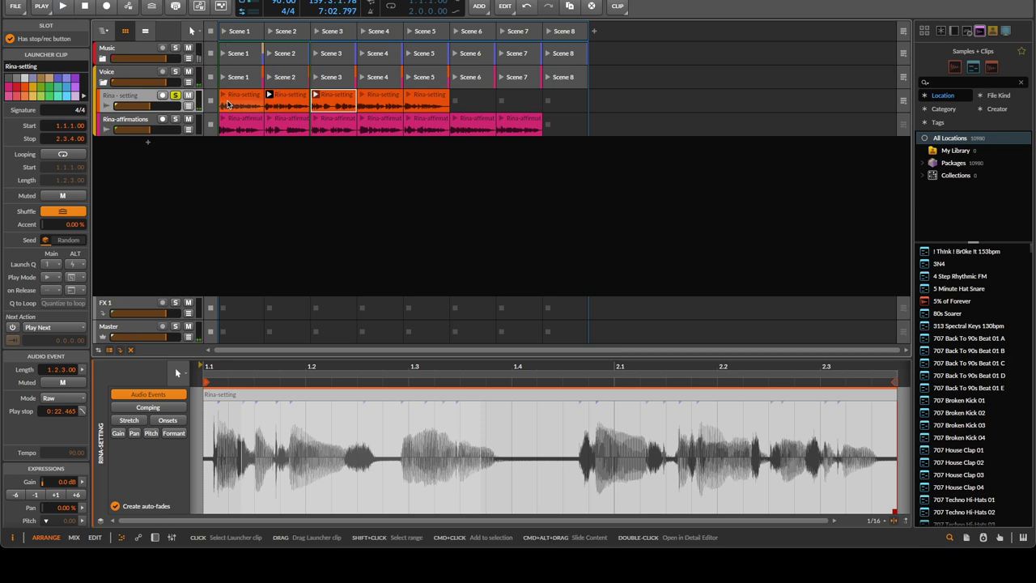
Try the 200% content scaling on the Scene 1 setting clip once more with playback stopped, and undo it
{"action": "left_click", "coordinate": [225, 95]}
{"action": "left_click", "coordinate": [617, 7]}
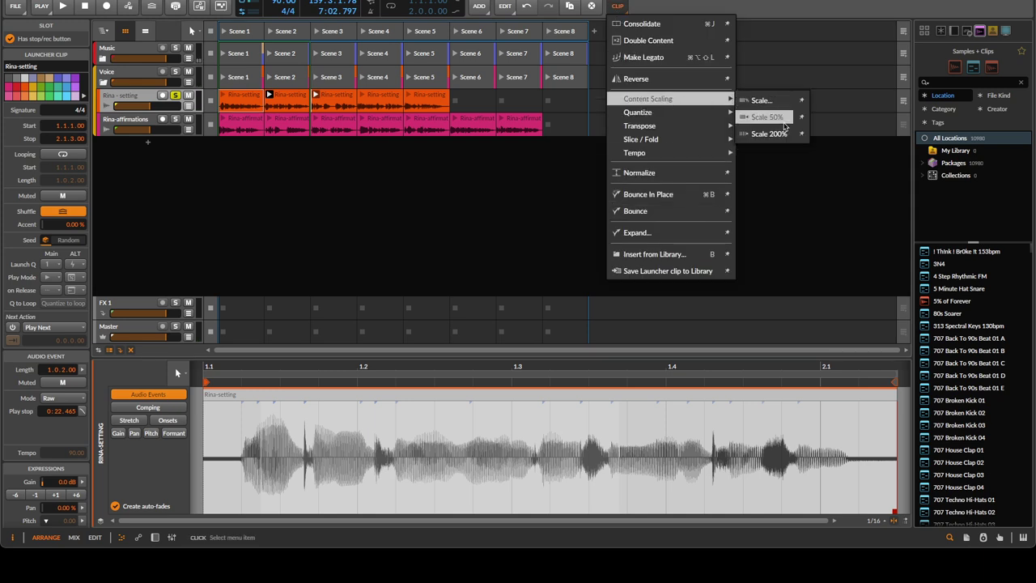
{"action": "left_click", "coordinate": [782, 132]}
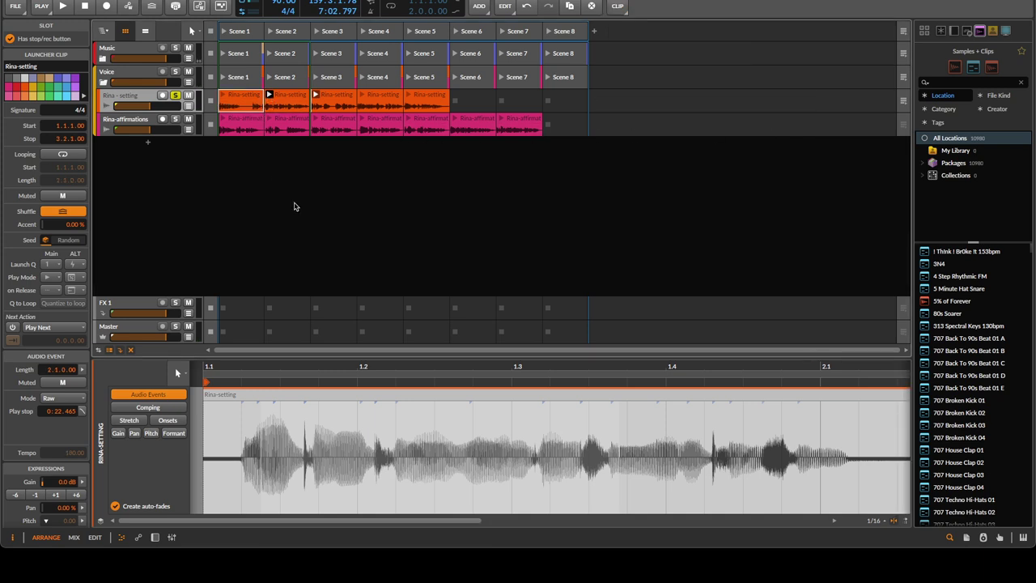
{"action": "key", "text": "ctrl+z"}
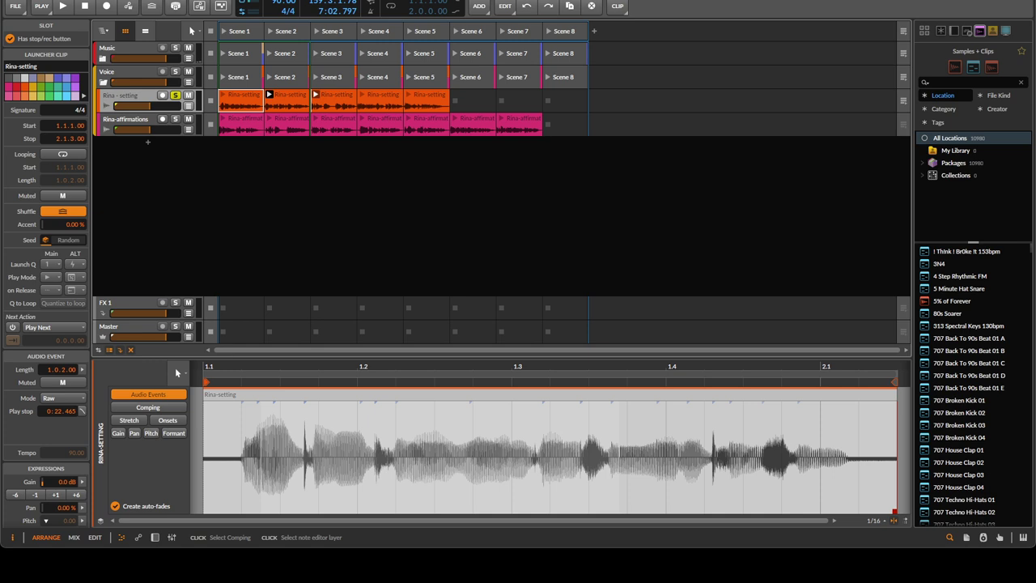
Show the arranger timeline beside the launcher and place the Scene 1 setting clip at bar 9 and the Scene 2 one at bar 25
{"action": "left_click", "coordinate": [145, 32]}
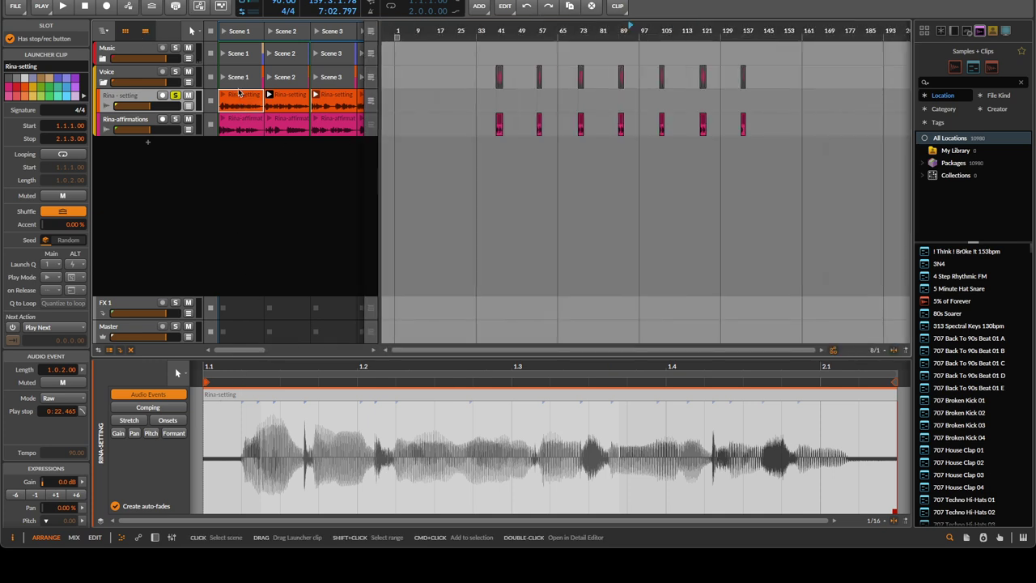
{"action": "left_click_drag", "start_coordinate": [316, 105], "coordinate": [419, 111]}
{"action": "left_click", "coordinate": [305, 95]}
{"action": "left_click_drag", "start_coordinate": [305, 95], "coordinate": [458, 106]}
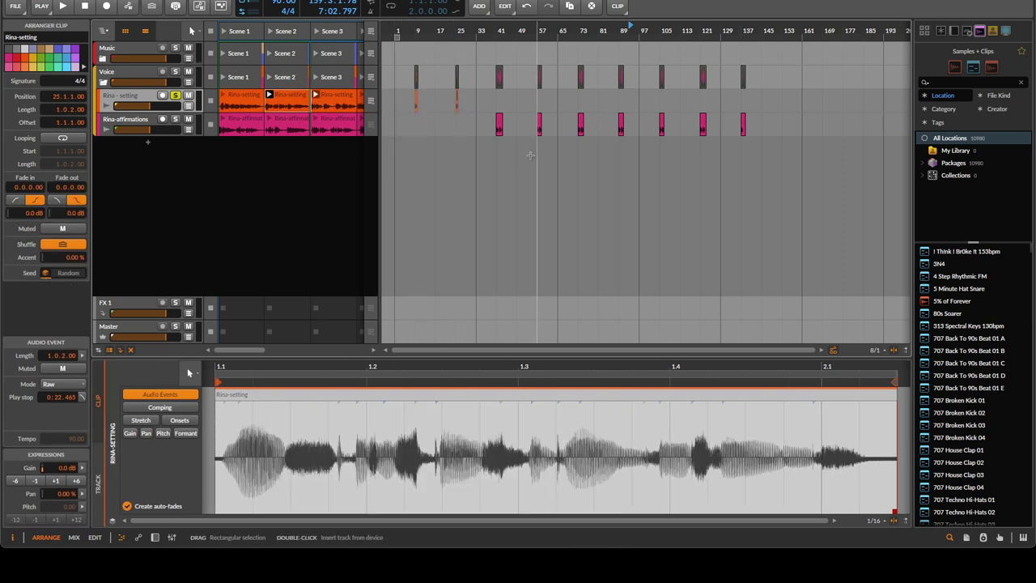
Place the Scene 3 setting clip on the Rina - setting track at 153.1.1.00, after the last affirmation clip
{"action": "scroll", "coordinate": [531, 156], "scroll_direction": "right", "scroll_amount": 6}
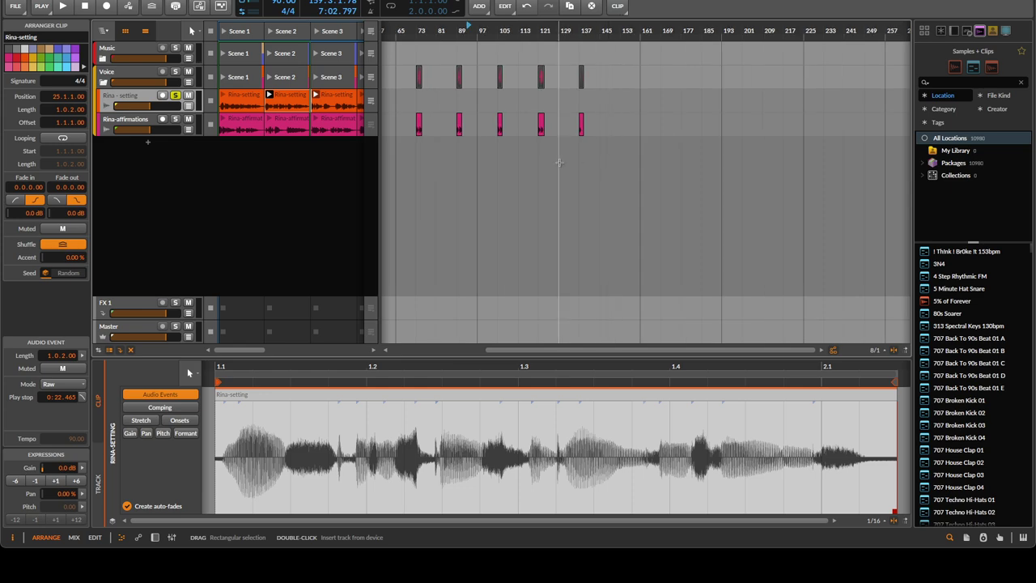
{"action": "scroll", "coordinate": [321, 110], "scroll_direction": "right", "scroll_amount": 3}
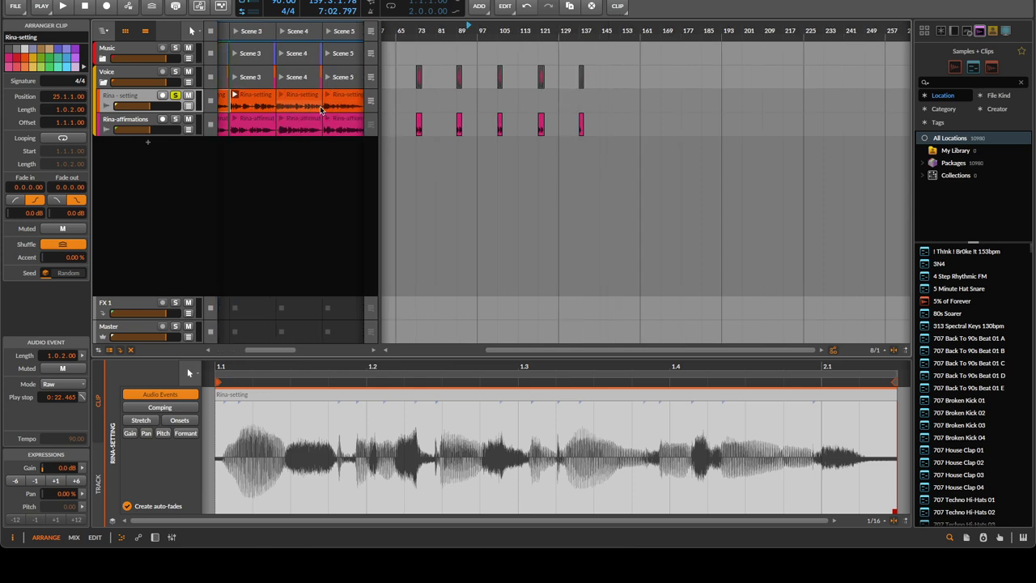
{"action": "left_click_drag", "start_coordinate": [263, 97], "coordinate": [621, 110]}
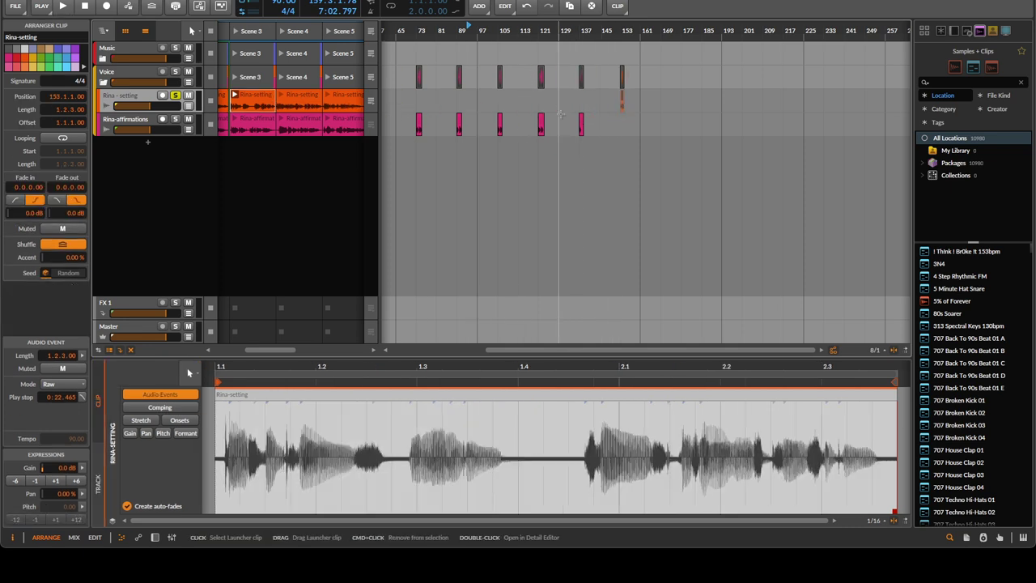
Place the Scene 4 setting clip at bar 169 and the Scene 5 one at bar 185 on the Rina - setting track
{"action": "left_click_drag", "start_coordinate": [291, 97], "coordinate": [671, 121]}
{"action": "left_click_drag", "start_coordinate": [350, 104], "coordinate": [707, 103]}
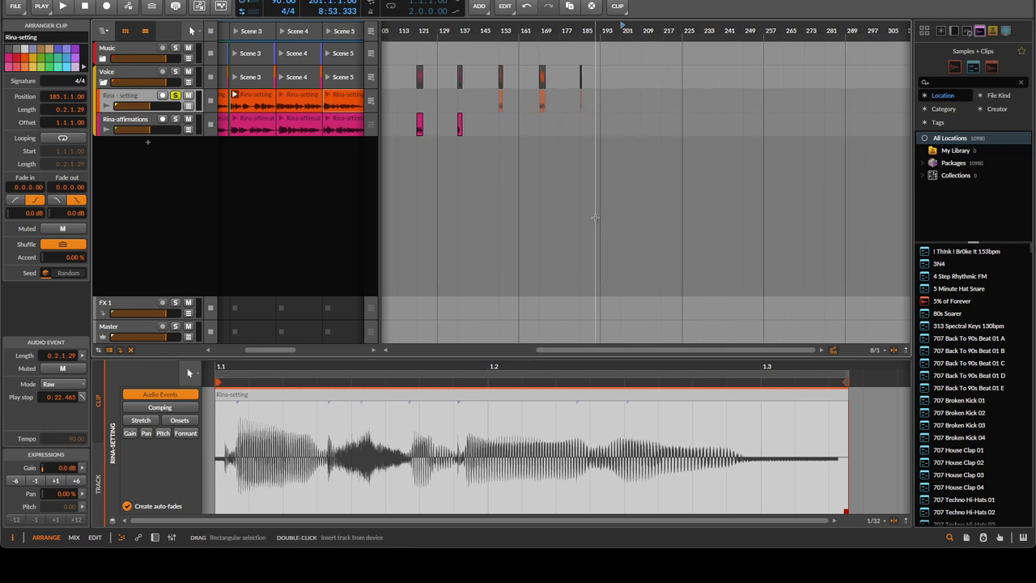
{"action": "scroll", "coordinate": [567, 170], "scroll_direction": "left", "scroll_amount": 5}
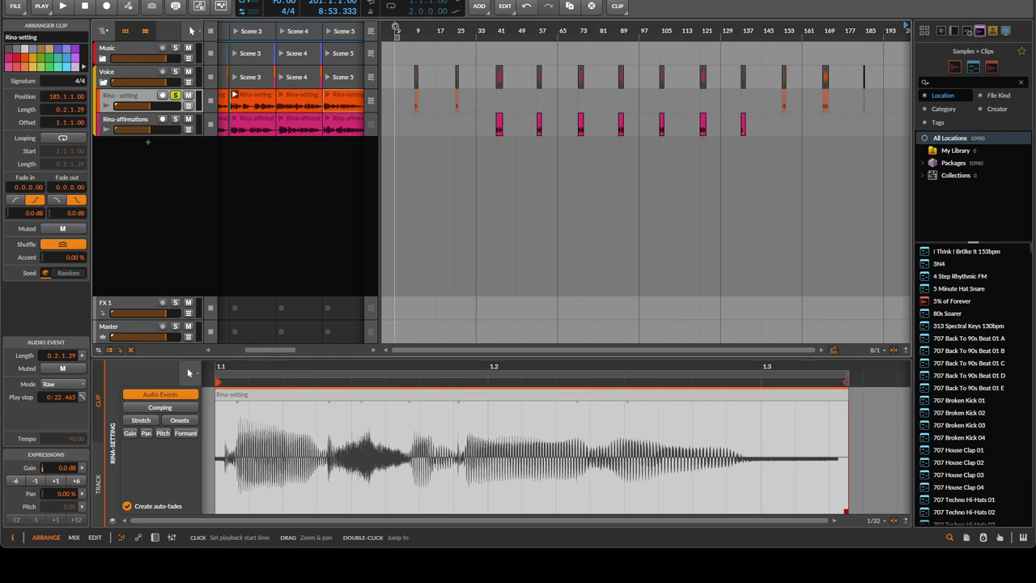
Solo the Rina-affirmations track as well and apply Scale Each 200% to the setting clip at bar 9
{"action": "left_click", "coordinate": [175, 120], "text": "shift"}
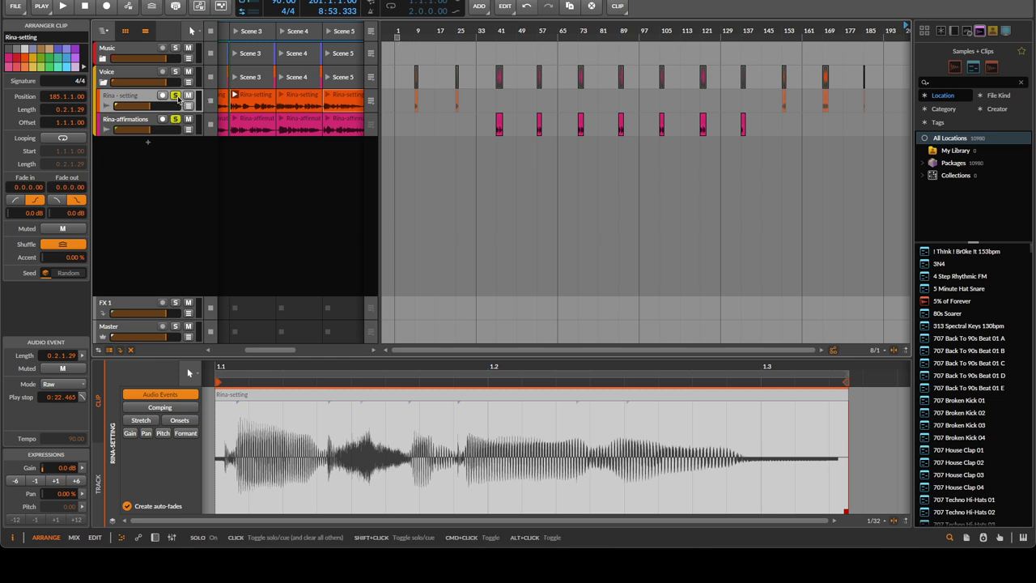
{"action": "left_click", "coordinate": [417, 106]}
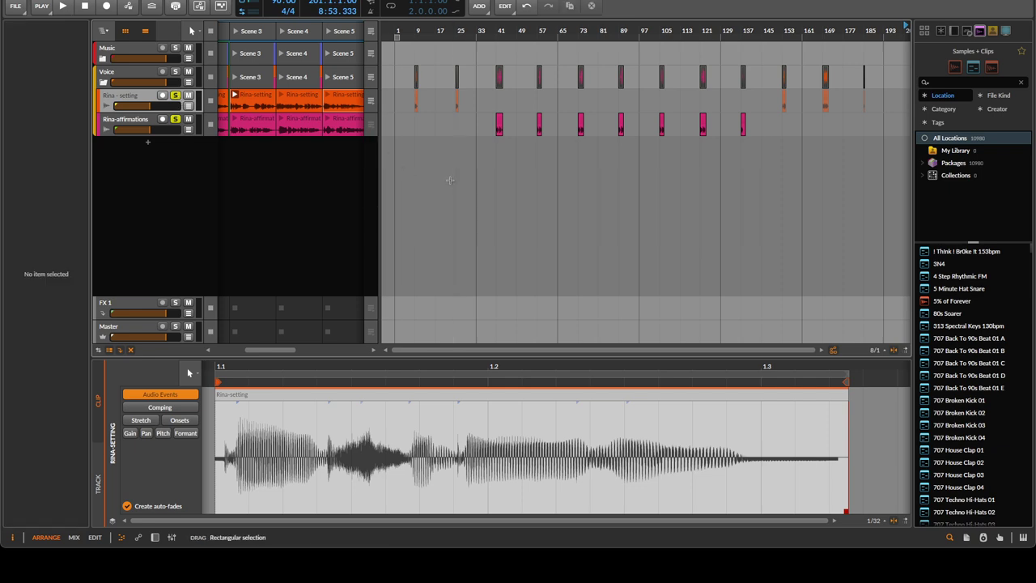
{"action": "left_click", "coordinate": [417, 104]}
{"action": "left_click", "coordinate": [617, 6]}
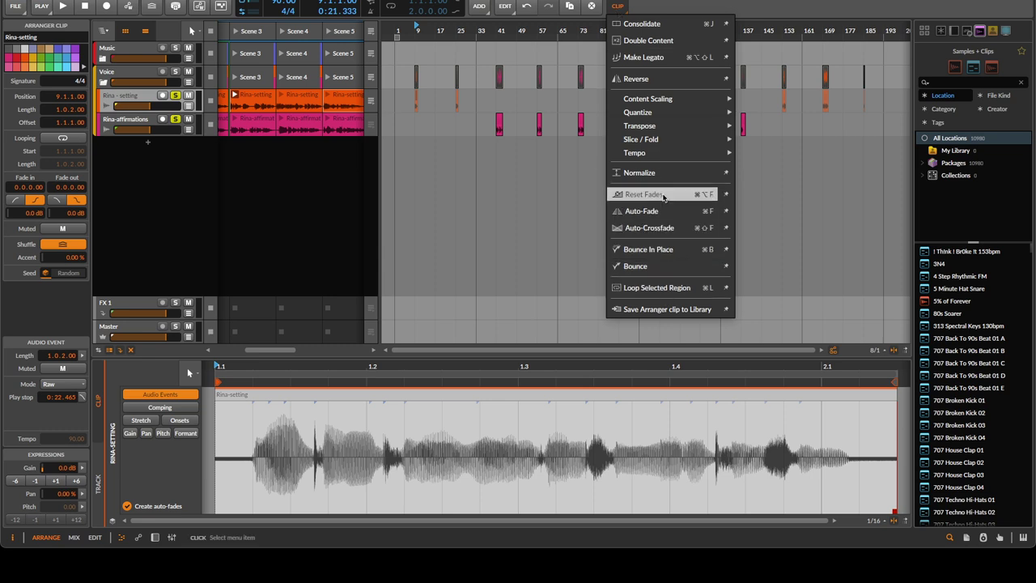
{"action": "mouse_move", "coordinate": [677, 98]}
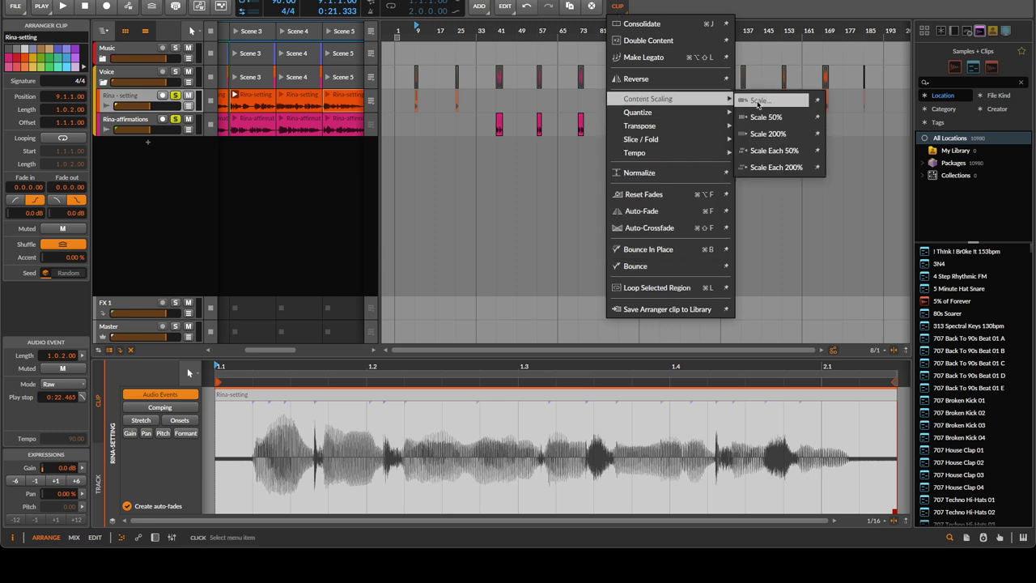
{"action": "left_click", "coordinate": [788, 166]}
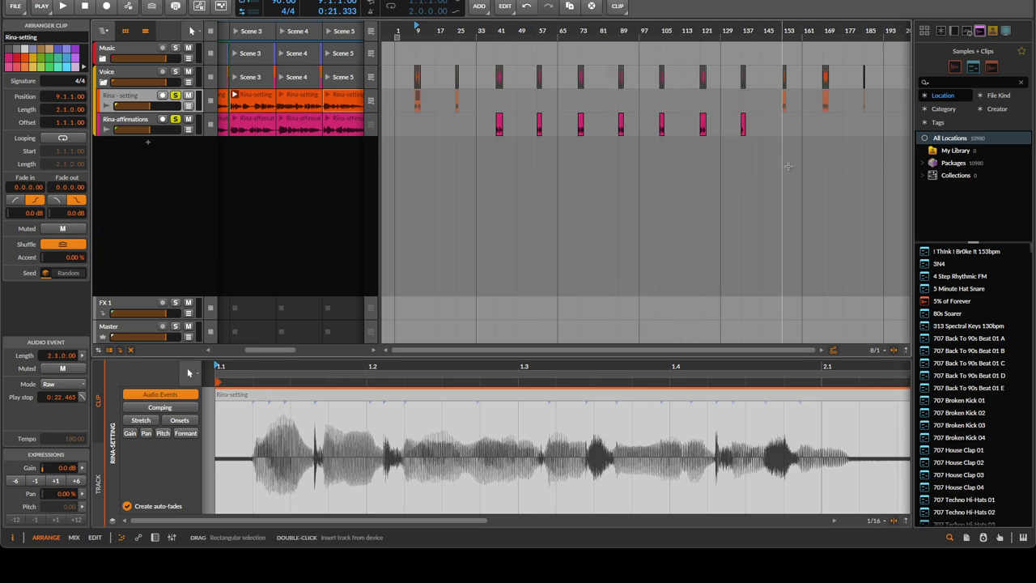
Play the scaled setting clip from bar 9, stop playback, and undo the content scaling
{"action": "scroll", "coordinate": [412, 118], "scroll_direction": "up", "scroll_amount": 4}
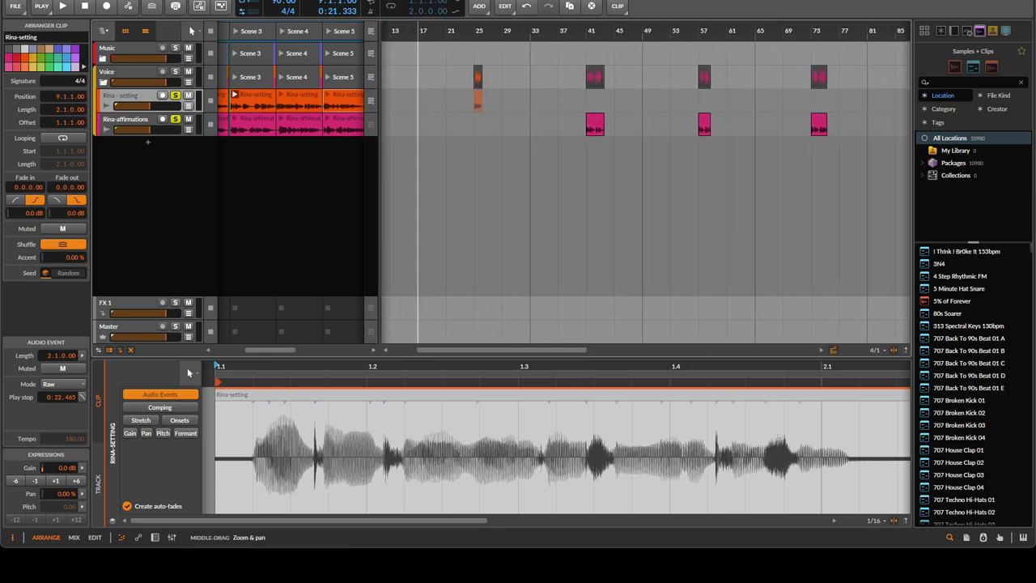
{"action": "scroll", "coordinate": [441, 109], "scroll_direction": "left", "scroll_amount": 3}
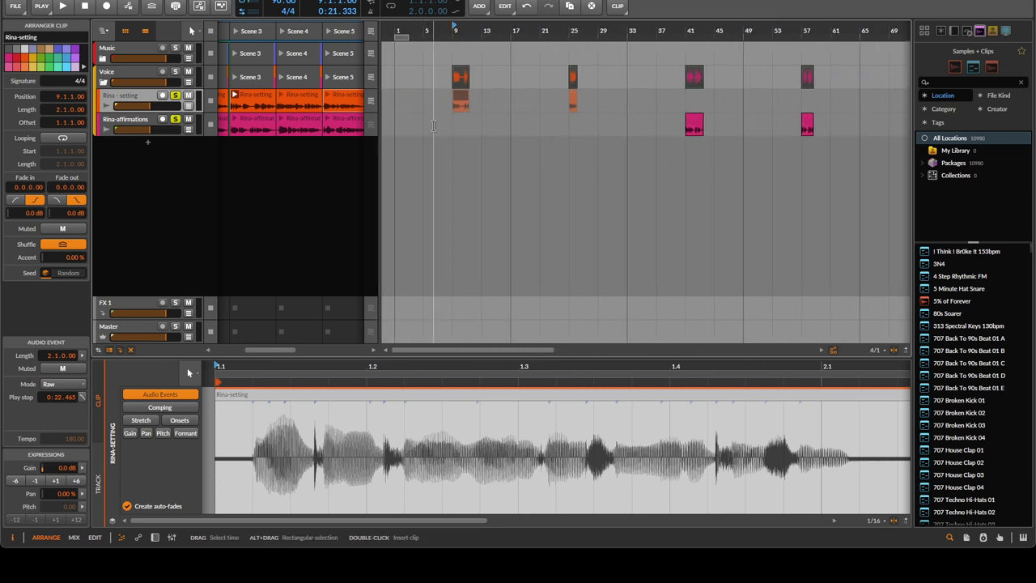
{"action": "key", "text": "space"}
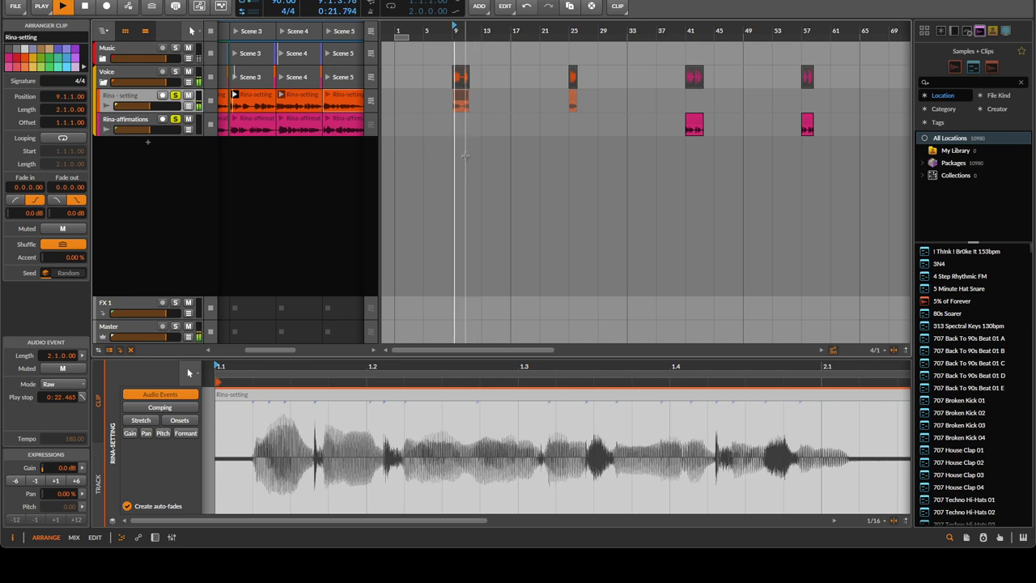
{"action": "key", "text": "space"}
{"action": "key", "text": "ctrl+z"}
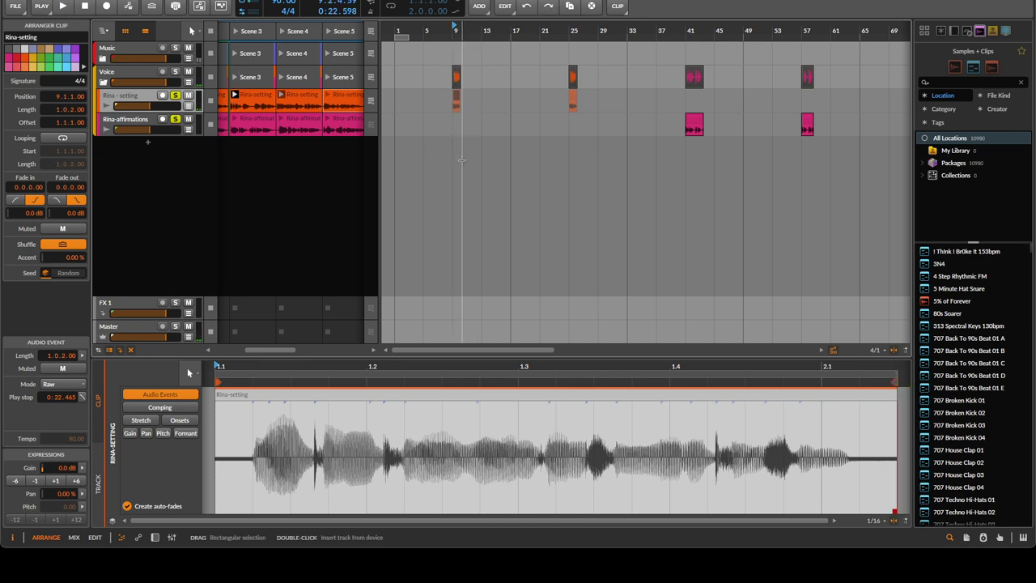
Listen to the unscaled setting clip at bar 9 and undo the placement of the Scene 5 setting clip at bar 185
{"action": "key", "text": "space"}
{"action": "key", "text": "space"}
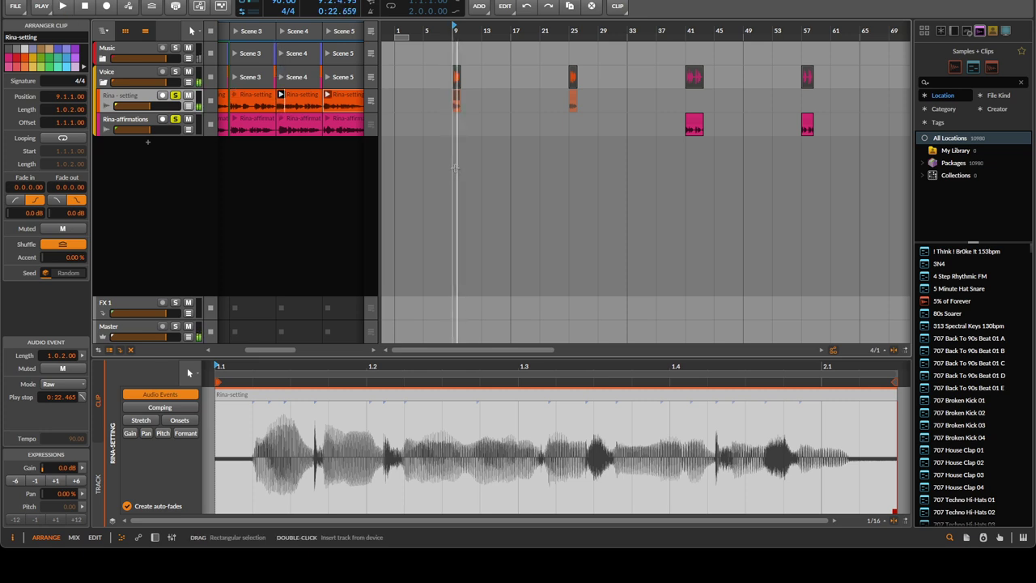
{"action": "scroll", "coordinate": [481, 157], "scroll_direction": "right", "scroll_amount": 1}
{"action": "scroll", "coordinate": [482, 157], "scroll_direction": "left", "scroll_amount": 1}
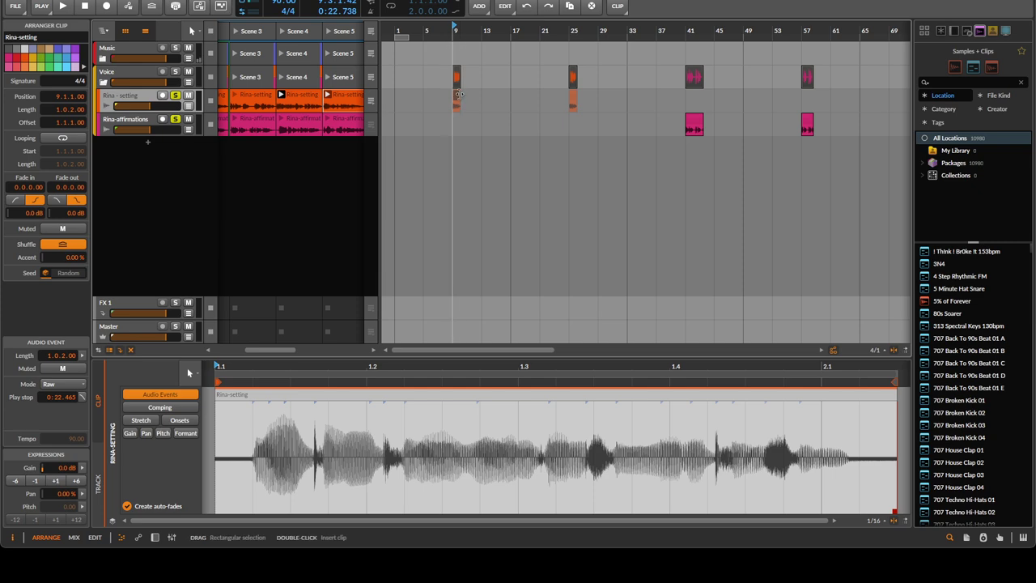
{"action": "key", "text": "ctrl+shift+z"}
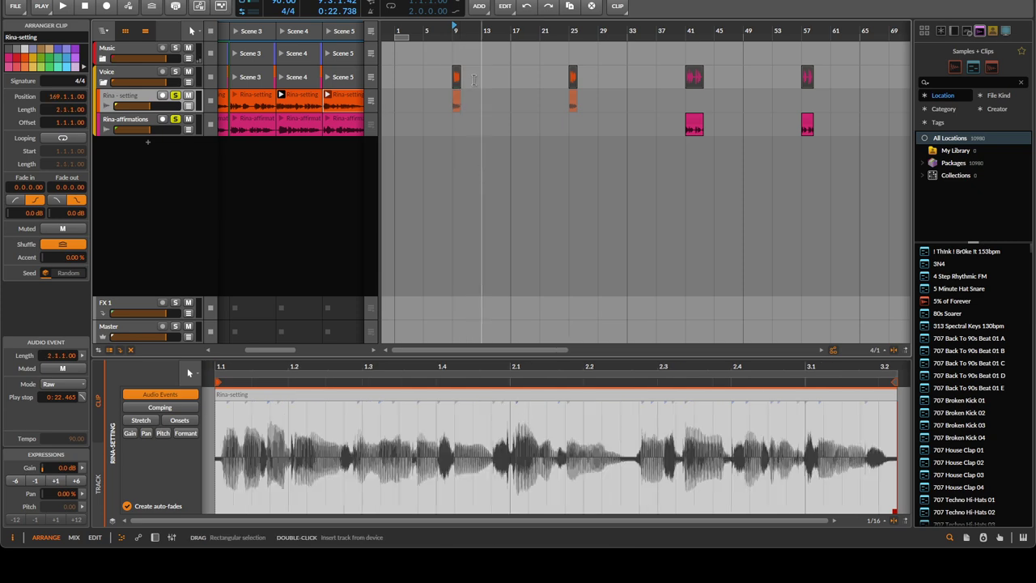
{"action": "key", "text": "space"}
{"action": "key", "text": "space"}
Leave only the Rina - setting track soloed and switch its playback to the arranger timeline
{"action": "left_click", "coordinate": [344, 101]}
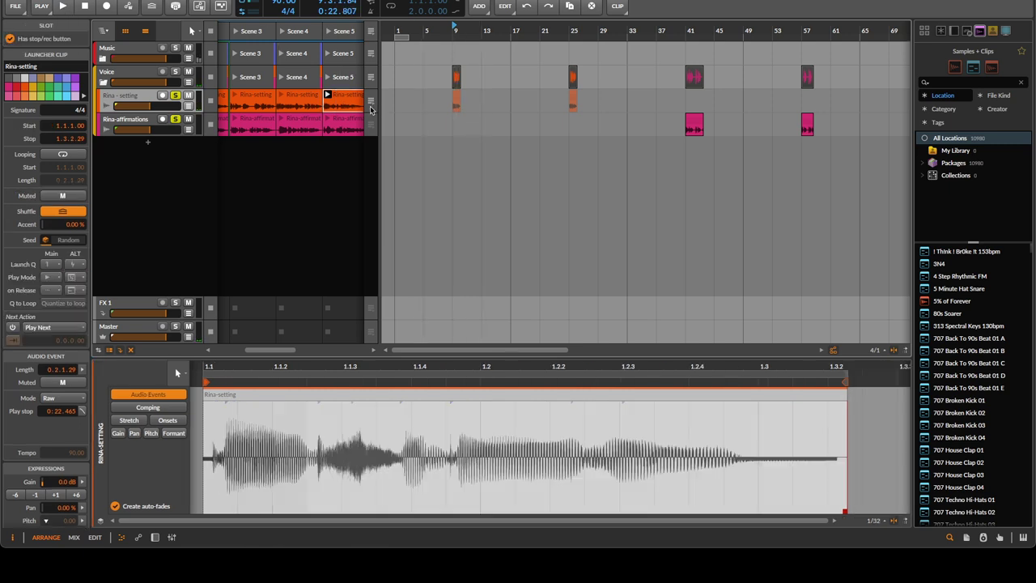
{"action": "left_click", "coordinate": [456, 27]}
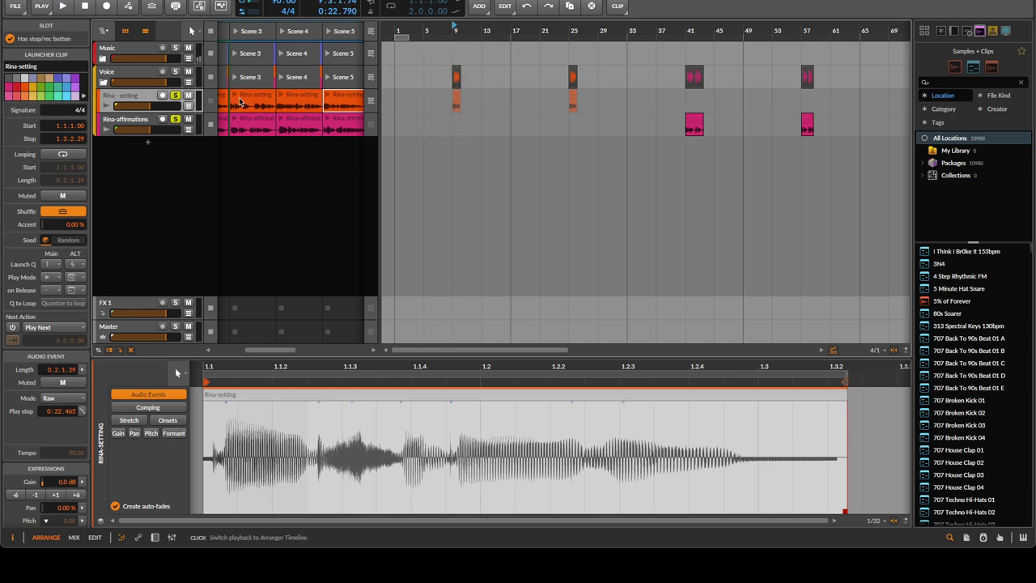
{"action": "left_click", "coordinate": [174, 120]}
{"action": "left_click", "coordinate": [175, 94]}
{"action": "scroll", "coordinate": [427, 202], "scroll_direction": "down", "scroll_amount": 5}
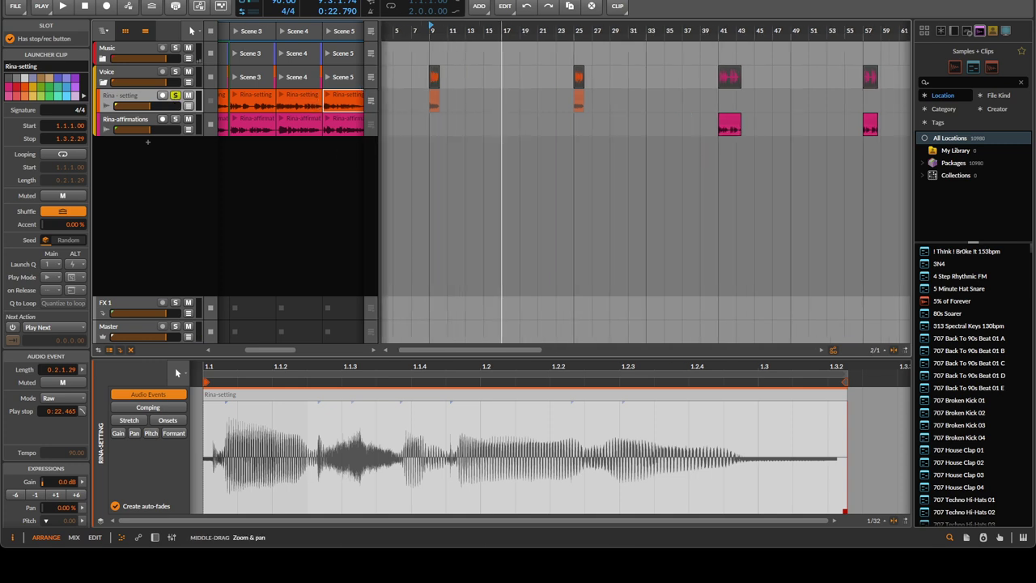
{"action": "scroll", "coordinate": [458, 133], "scroll_direction": "up", "scroll_amount": 1}
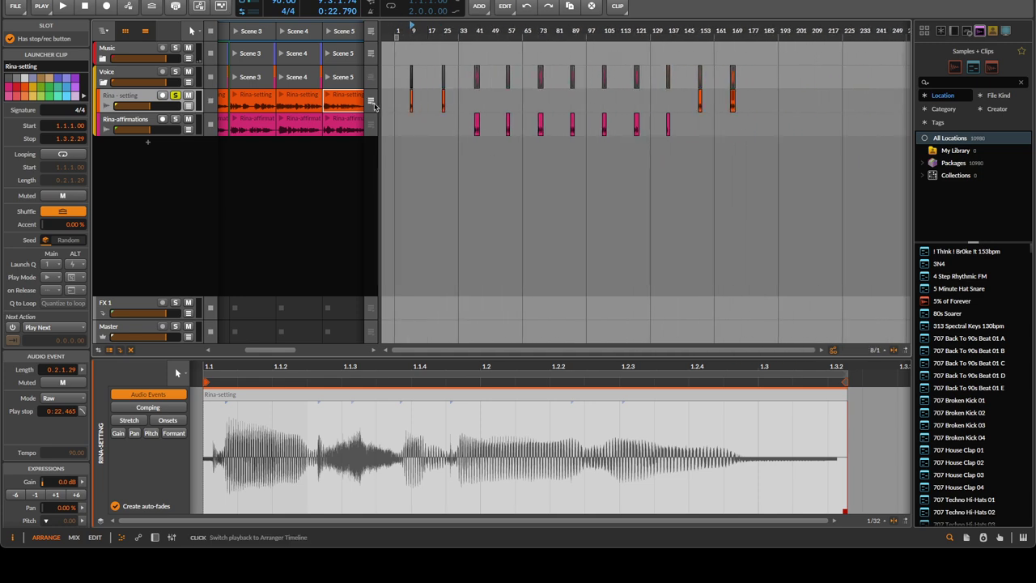
Play the timeline from bar 9, hide the clip launcher, and stop playback
{"action": "key", "text": "space"}
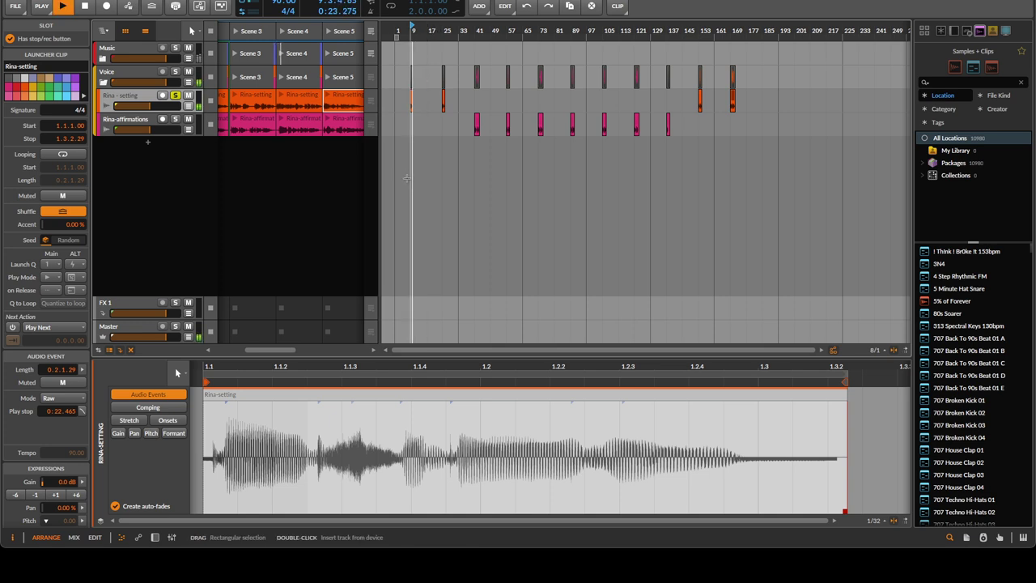
{"action": "left_click", "coordinate": [124, 30]}
{"action": "key", "text": "space"}
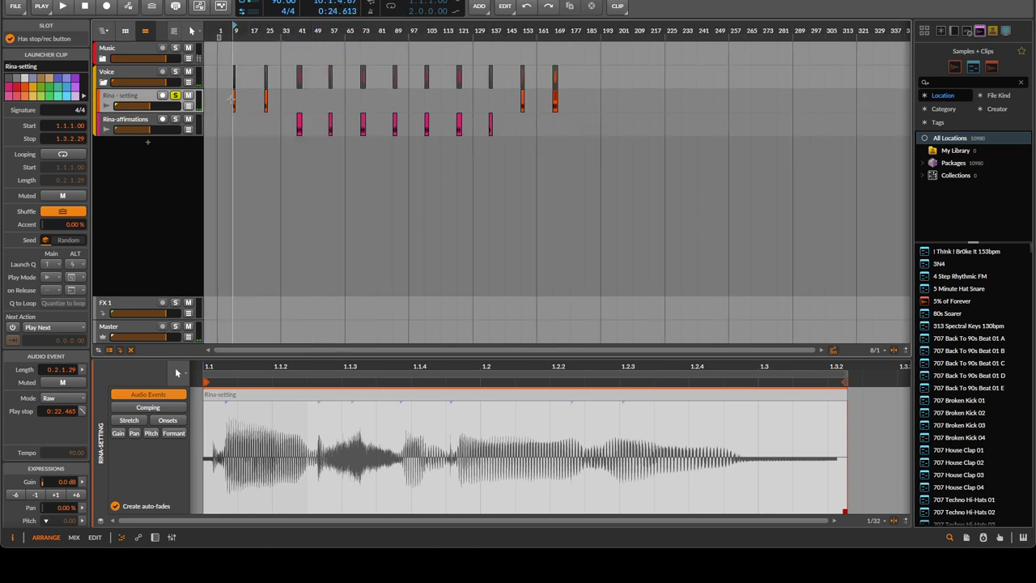
Try Scale Each 200% on the bar 9 setting clip, play it from the timeline, and undo the scaling
{"action": "left_click", "coordinate": [233, 97]}
{"action": "scroll", "coordinate": [233, 101], "scroll_direction": "up", "scroll_amount": 3}
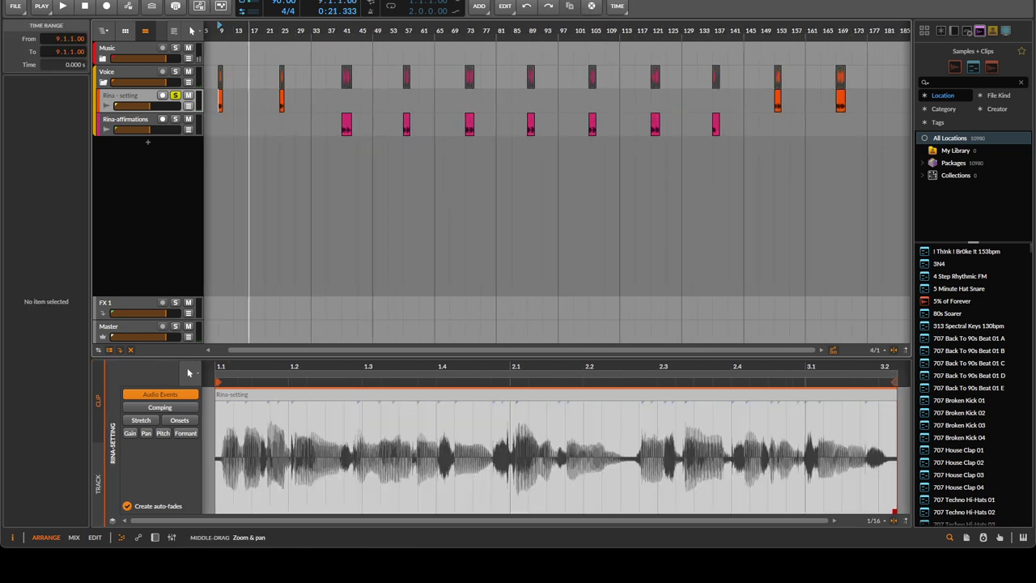
{"action": "left_click", "coordinate": [221, 98]}
{"action": "left_click", "coordinate": [618, 6]}
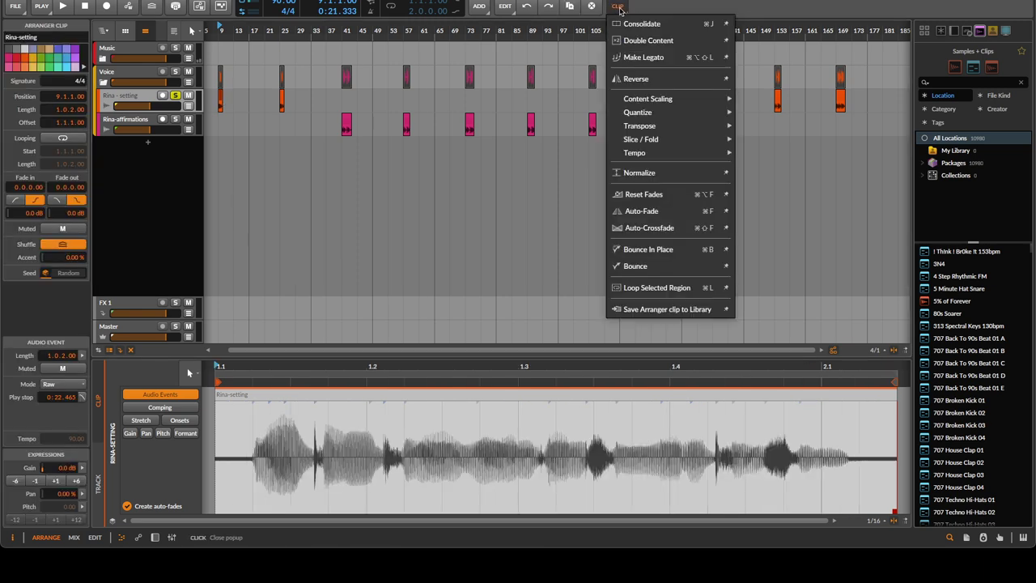
{"action": "mouse_move", "coordinate": [672, 99]}
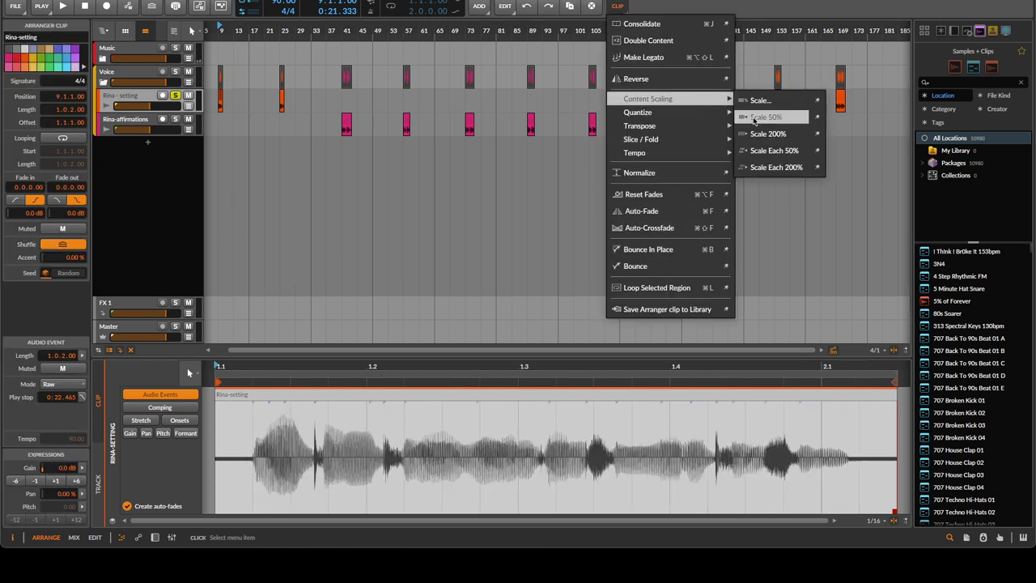
{"action": "left_click", "coordinate": [784, 166]}
{"action": "key", "text": "space"}
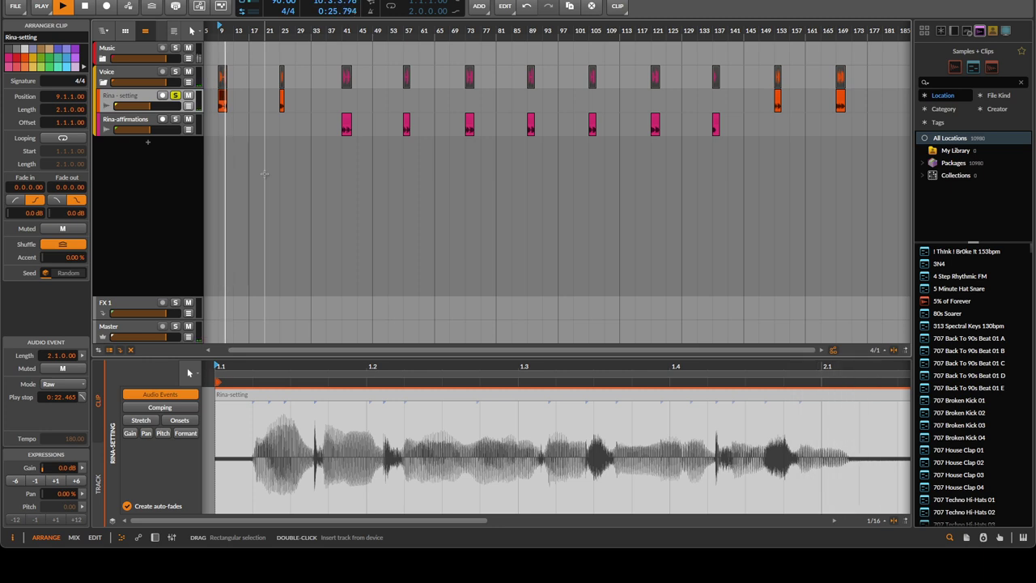
{"action": "key", "text": "space"}
{"action": "key", "text": "ctrl+z"}
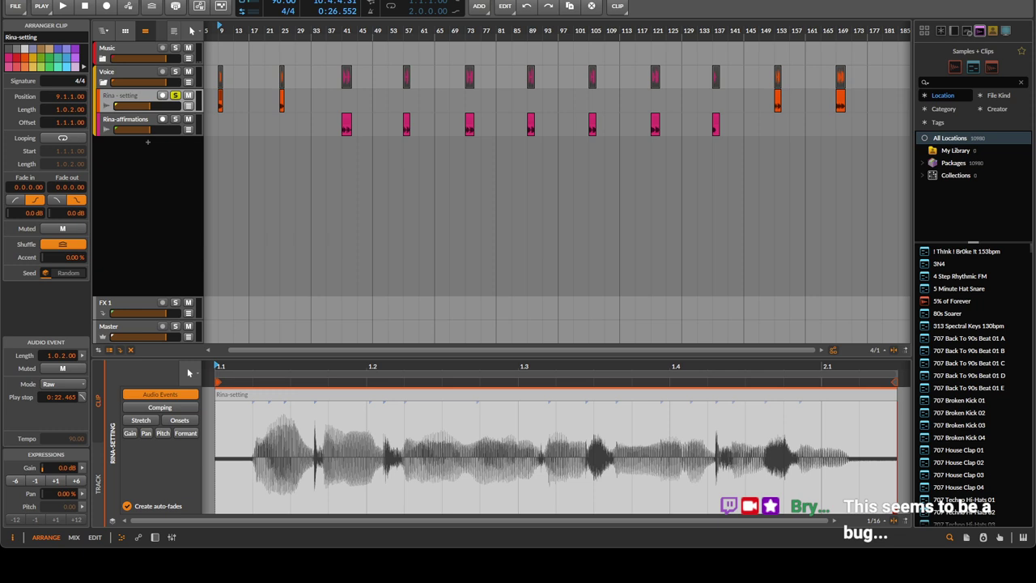
Try the Scale 200% content scaling on the bar 9 setting clip with playback stopped, and undo it
{"action": "right_click", "coordinate": [282, 99]}
{"action": "left_click", "coordinate": [220, 95]}
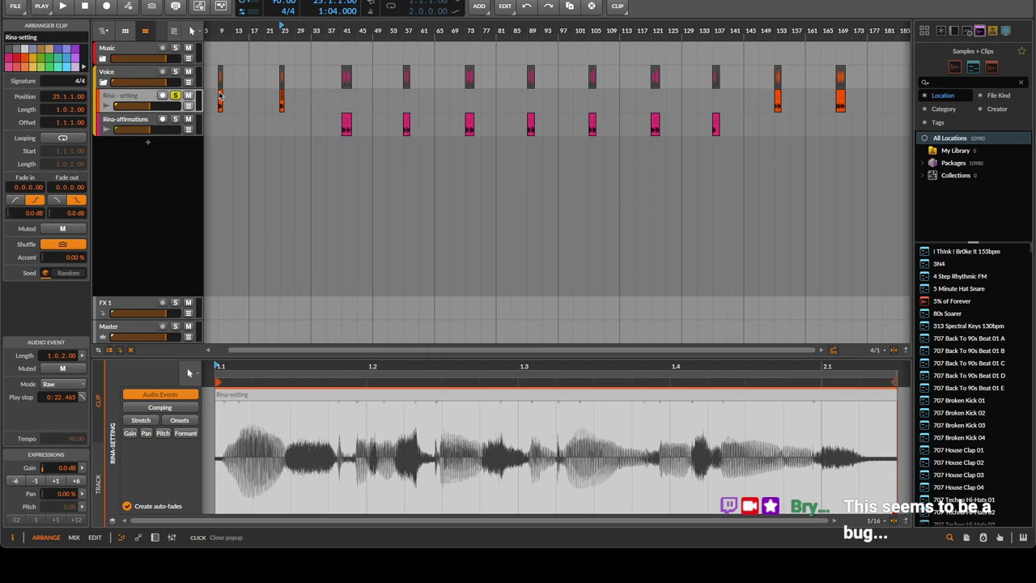
{"action": "left_click", "coordinate": [220, 97]}
{"action": "left_click", "coordinate": [618, 5]}
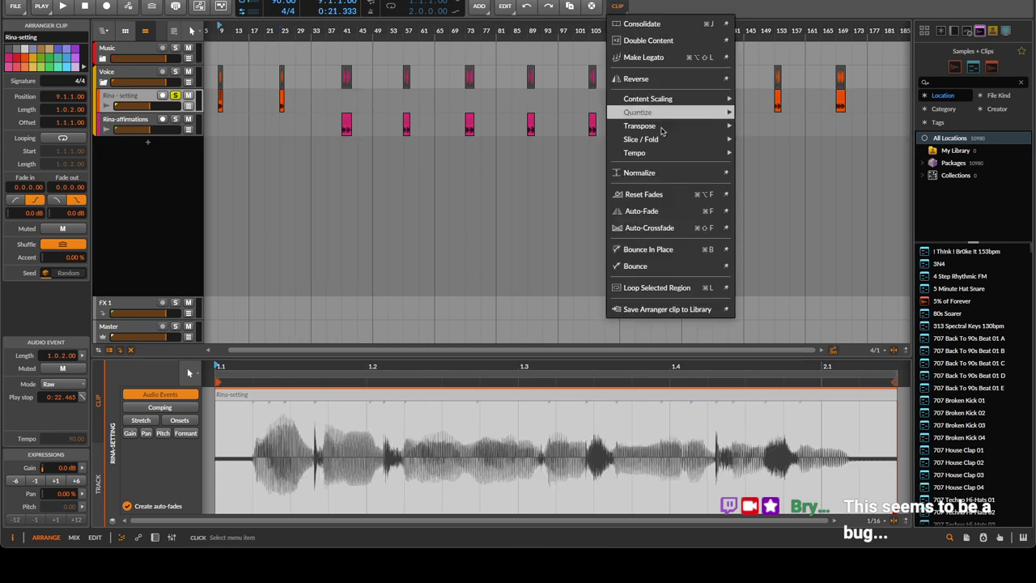
{"action": "mouse_move", "coordinate": [667, 152]}
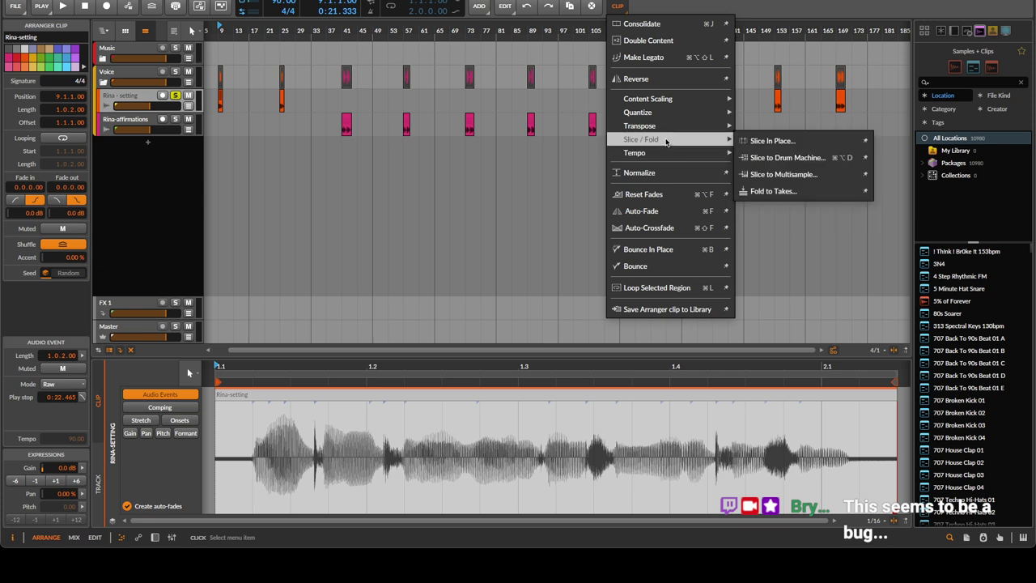
{"action": "mouse_move", "coordinate": [668, 119]}
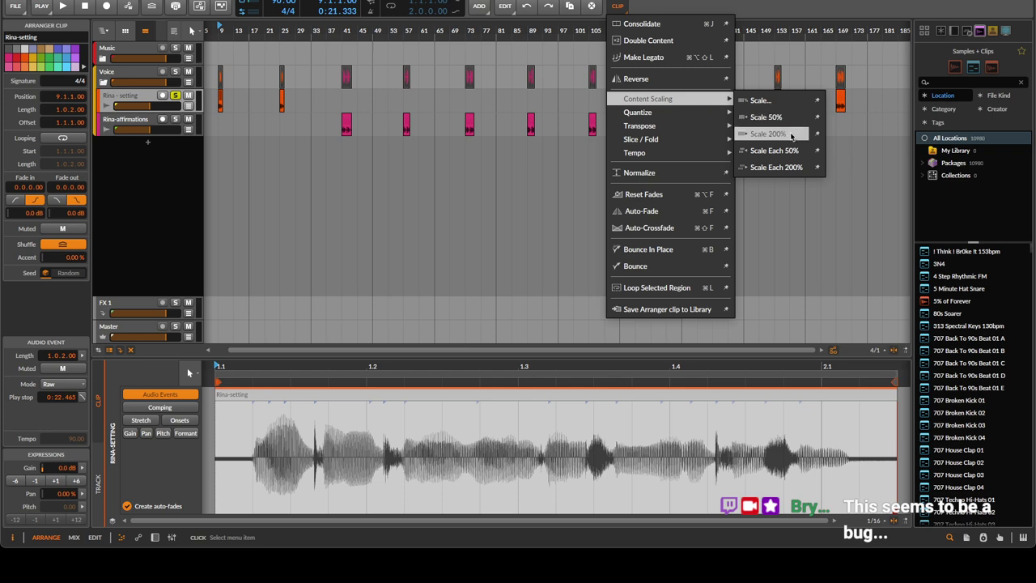
{"action": "left_click", "coordinate": [769, 133]}
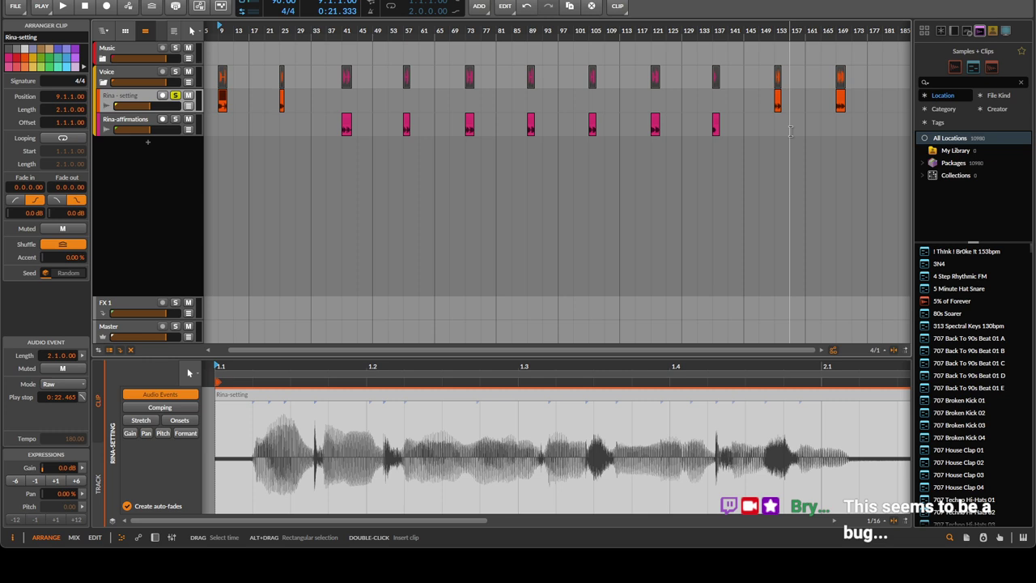
{"action": "key", "text": "super+z"}
Reselect the setting clip at bar 9, apply Scale 200% to it once more, and undo it
{"action": "left_click", "coordinate": [620, 8]}
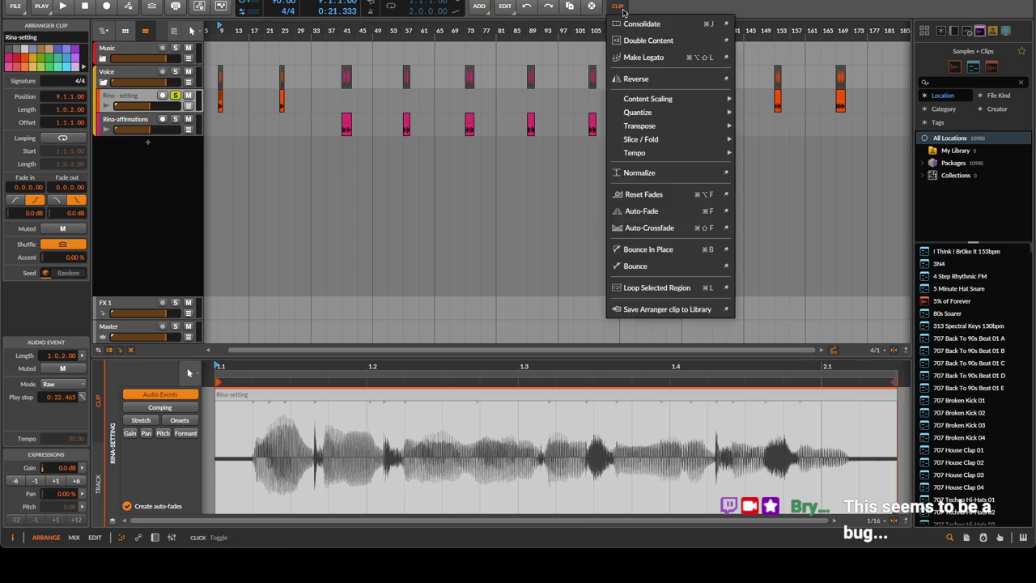
{"action": "left_click", "coordinate": [224, 103]}
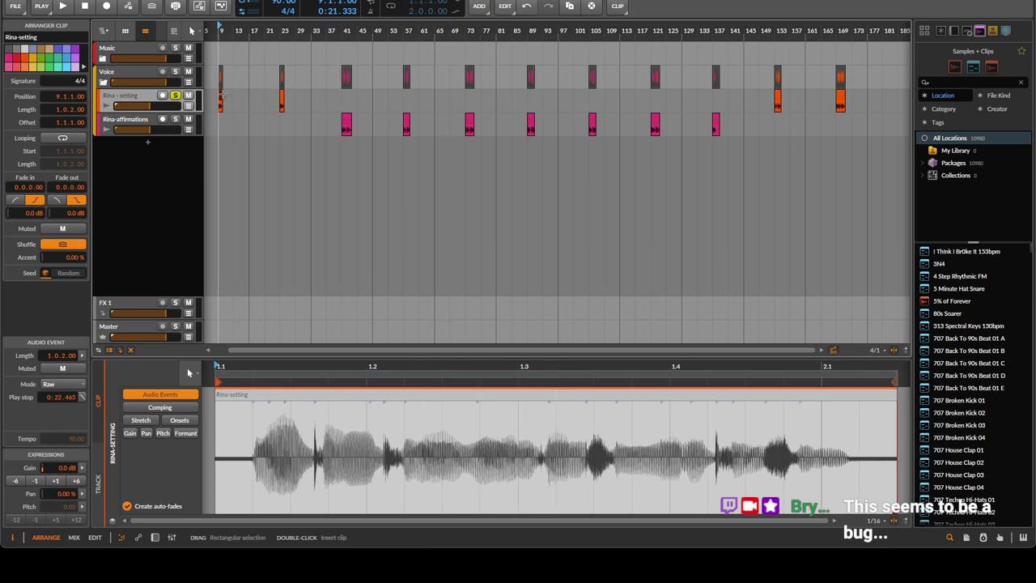
{"action": "left_click", "coordinate": [618, 6]}
{"action": "mouse_move", "coordinate": [669, 108]}
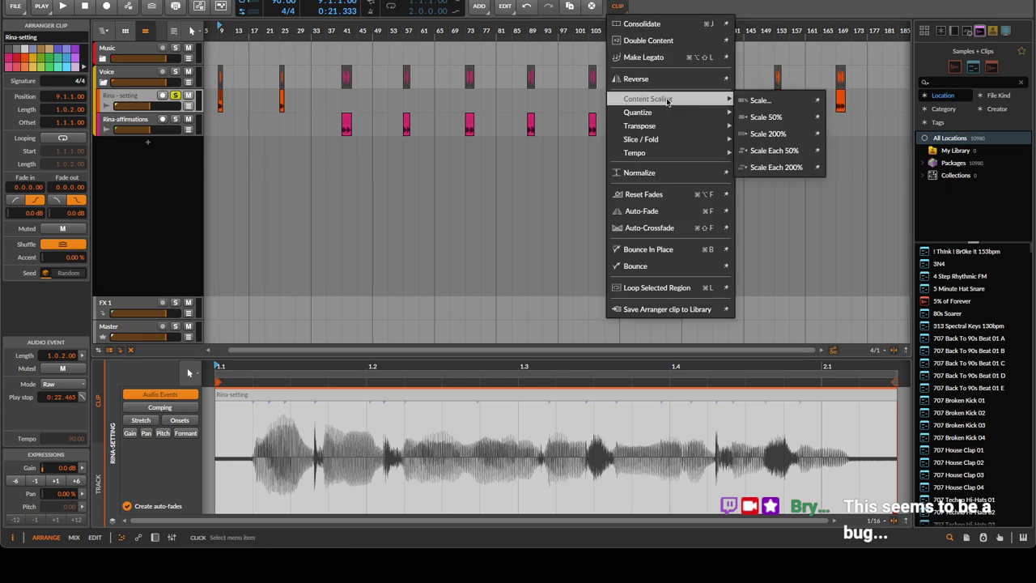
{"action": "left_click", "coordinate": [795, 132]}
{"action": "key", "text": "ctrl+z"}
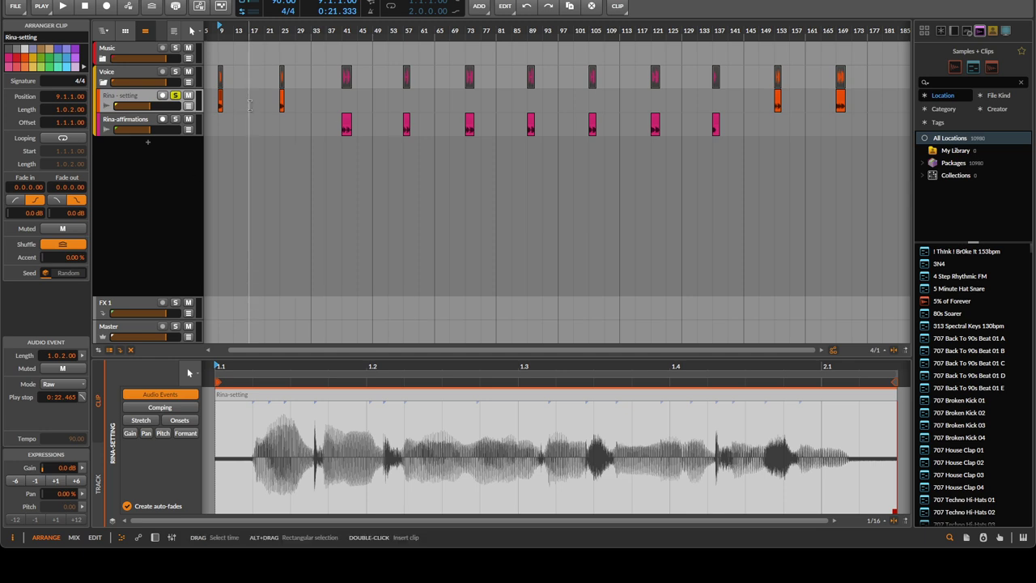
{"action": "scroll", "coordinate": [247, 194], "scroll_direction": "up", "scroll_amount": 3}
{"action": "scroll", "coordinate": [285, 103], "scroll_direction": "left", "scroll_amount": 5}
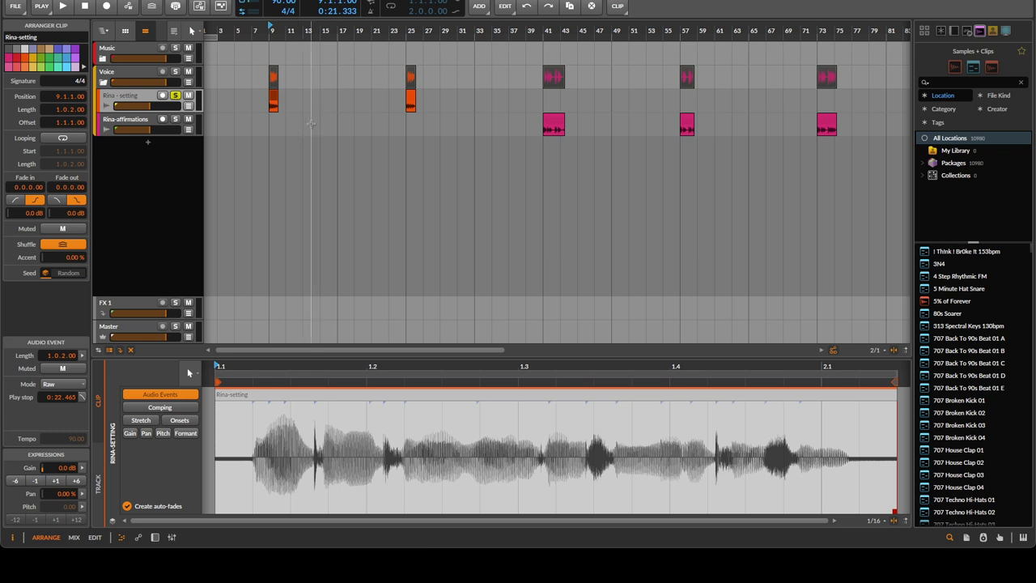
Try Scale Each 200% content scaling on the setting clip at bar 25, and undo it
{"action": "left_click_drag", "start_coordinate": [275, 93], "coordinate": [280, 99]}
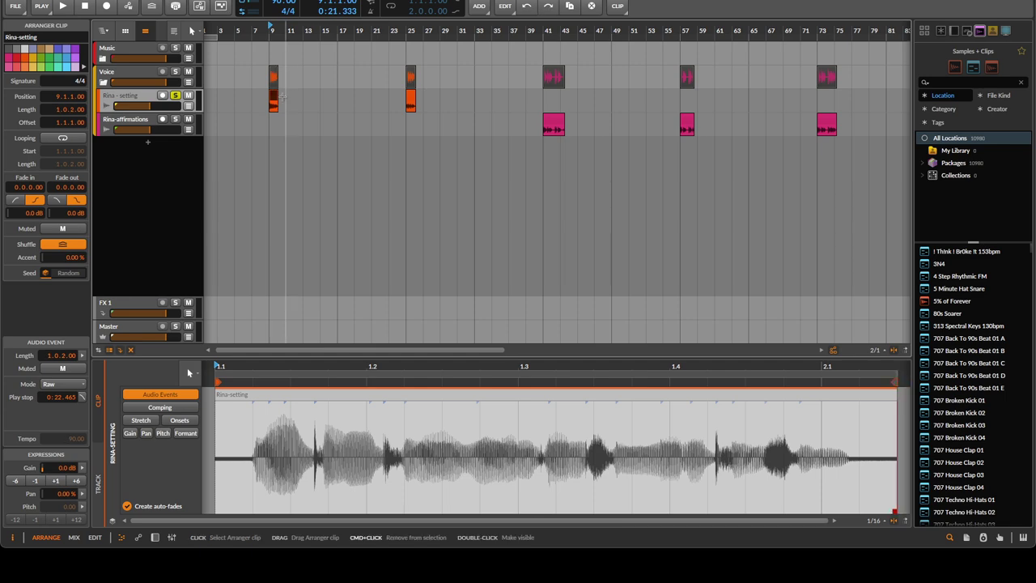
{"action": "left_click", "coordinate": [527, 6]}
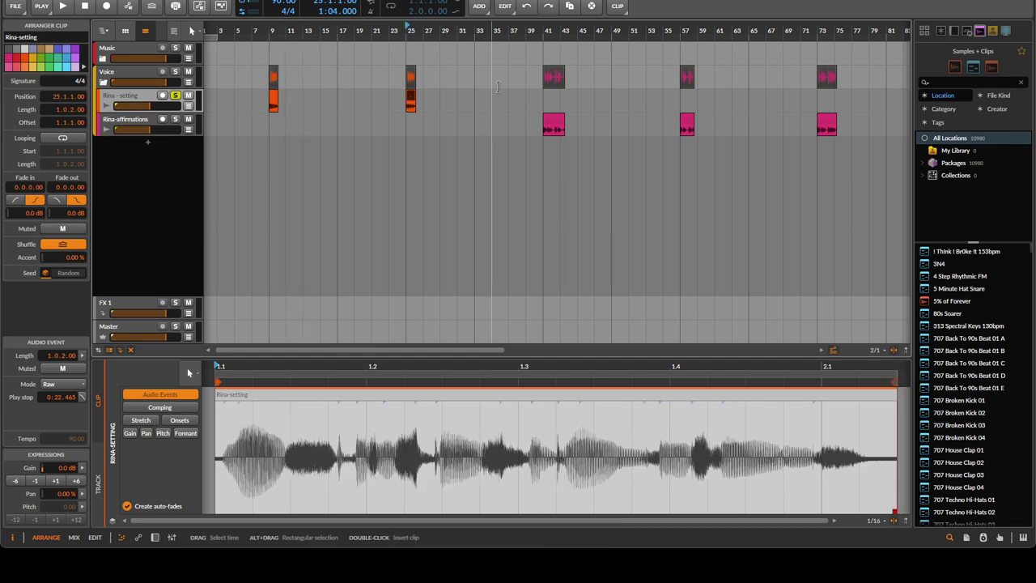
{"action": "left_click", "coordinate": [623, 5]}
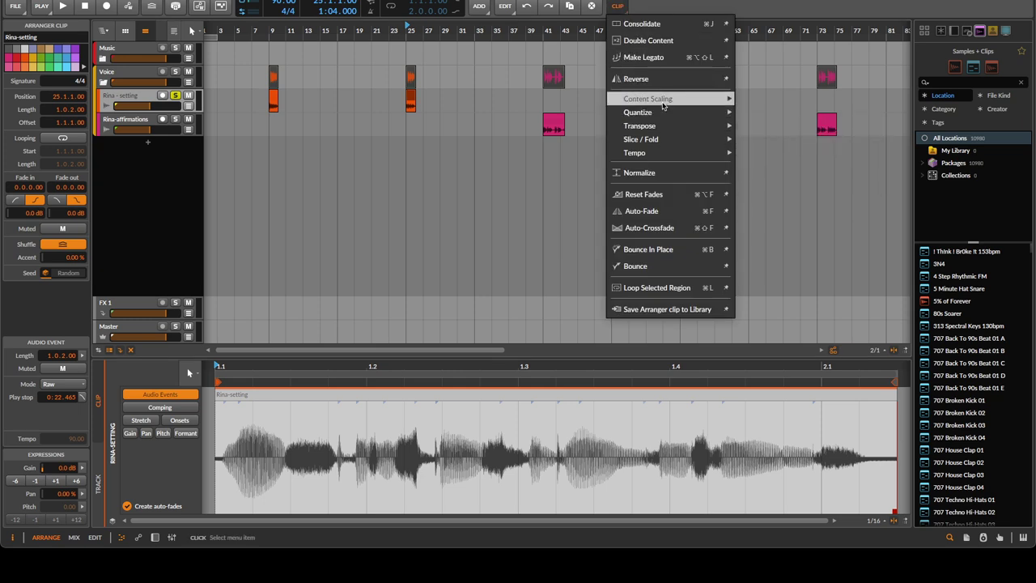
{"action": "mouse_move", "coordinate": [672, 98]}
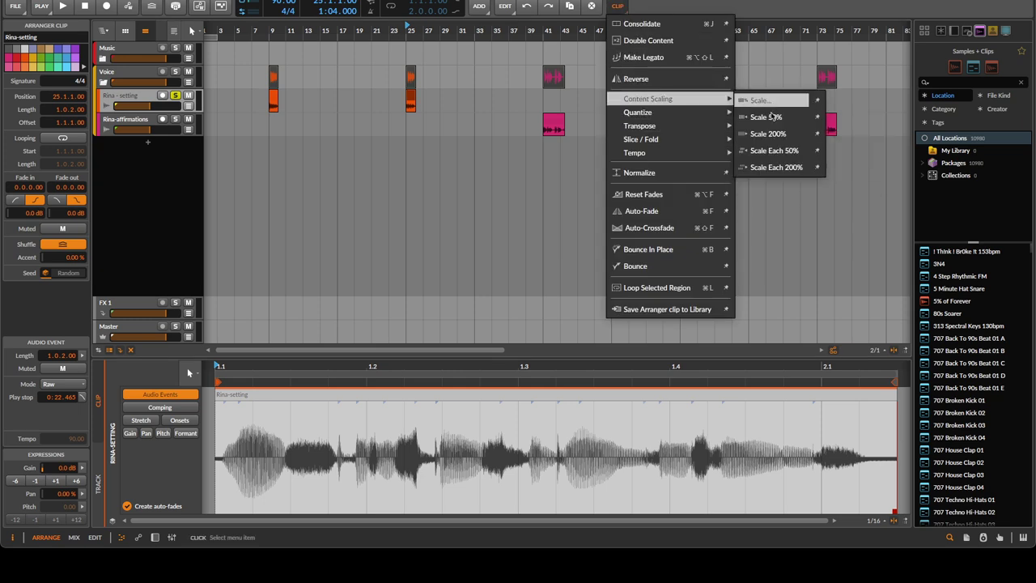
{"action": "left_click", "coordinate": [776, 167]}
{"action": "key", "text": "ctrl+z"}
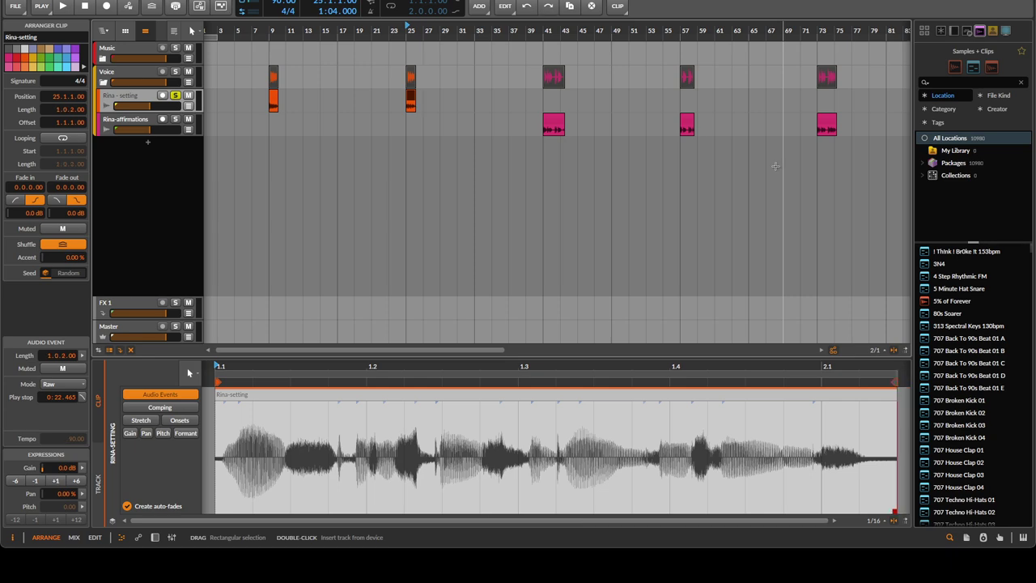
Solo the affirmations track while playing through the clips at bars 25, 41 and 57, and stop playback
{"action": "key", "text": "space"}
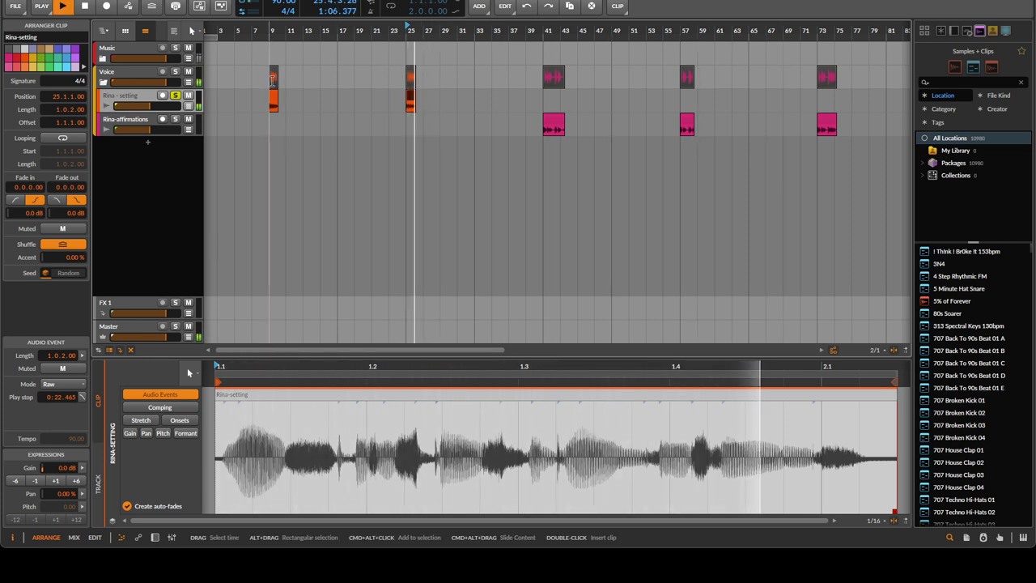
{"action": "left_click", "coordinate": [544, 30]}
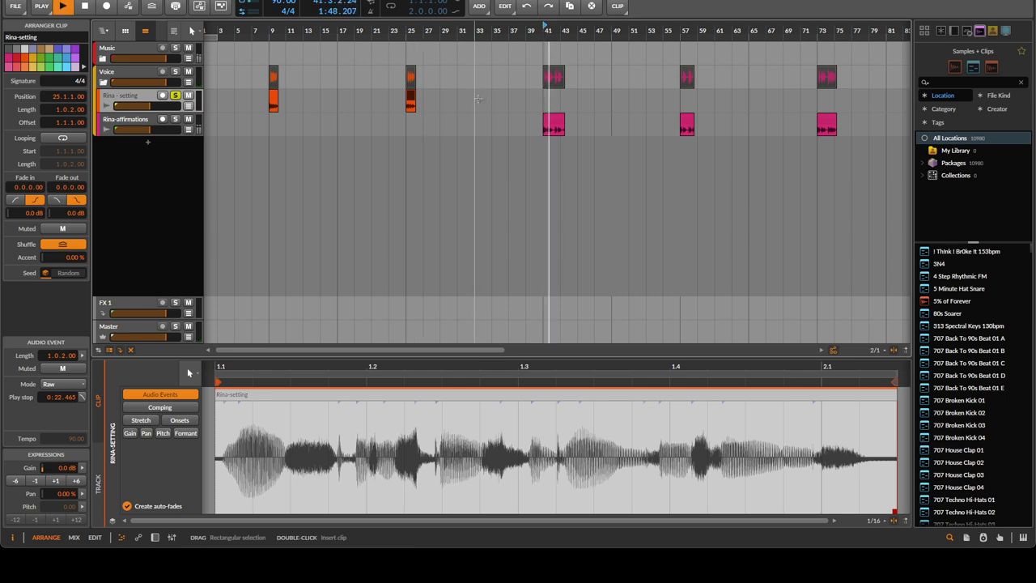
{"action": "left_click", "coordinate": [175, 119]}
{"action": "key", "text": "space"}
{"action": "key", "text": "space"}
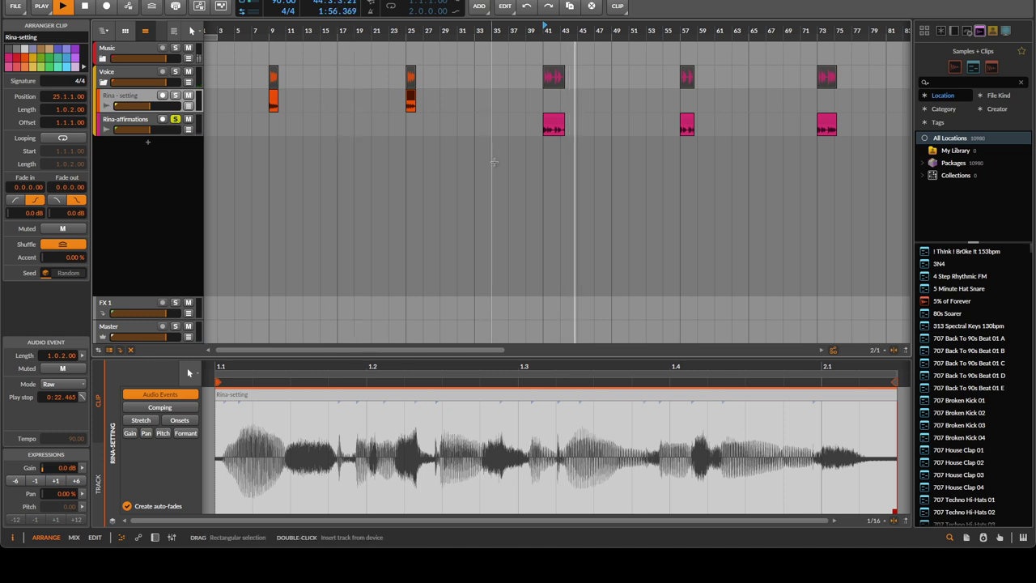
{"action": "key", "text": "space"}
{"action": "left_click", "coordinate": [687, 177]}
{"action": "key", "text": "space"}
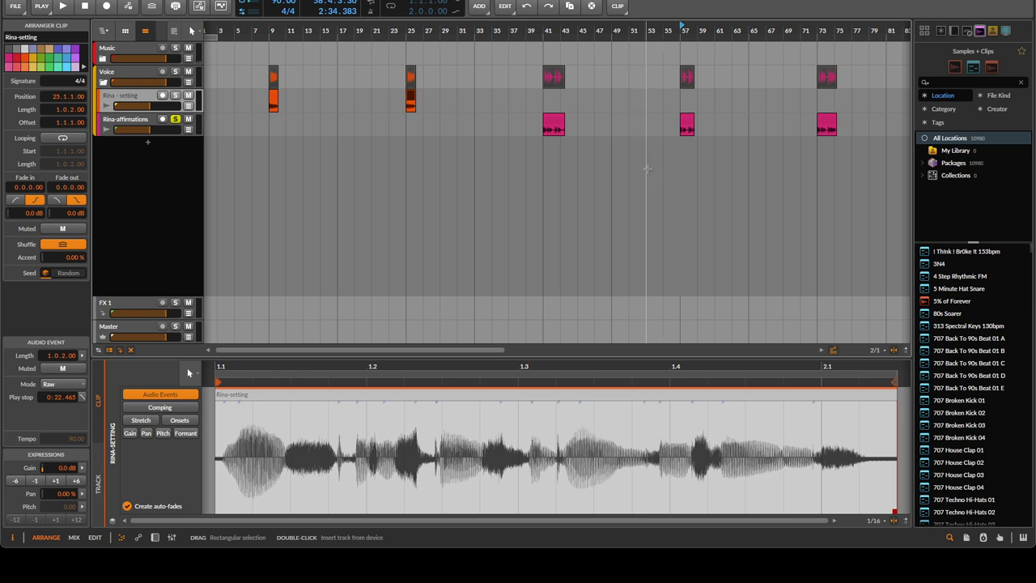
Shorten the affirmation clip at bar 41 to a length of 1.1.0.00 by trimming its end
{"action": "scroll", "coordinate": [578, 169], "scroll_direction": "up", "scroll_amount": 8}
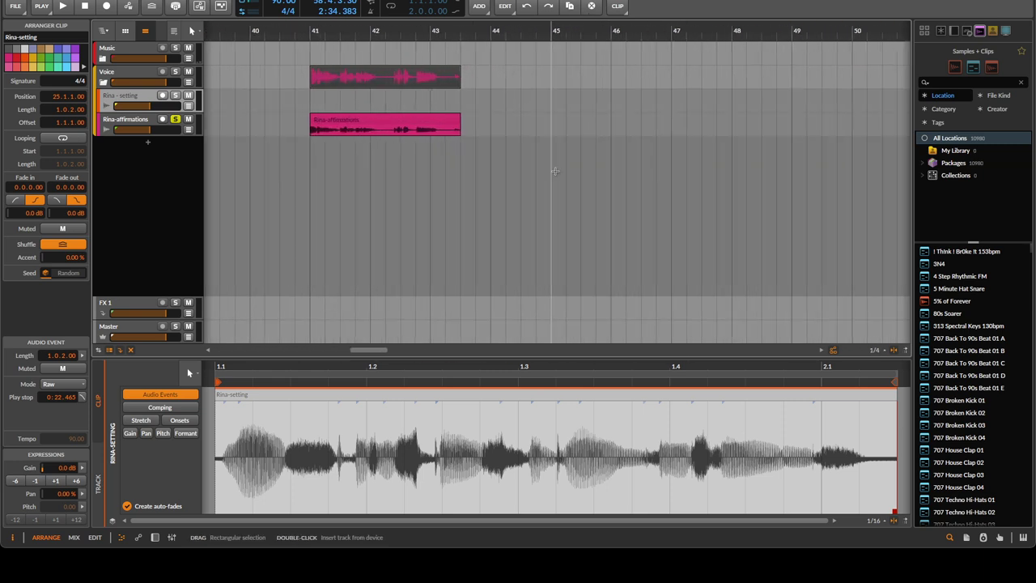
{"action": "left_click_drag", "start_coordinate": [458, 120], "coordinate": [384, 120]}
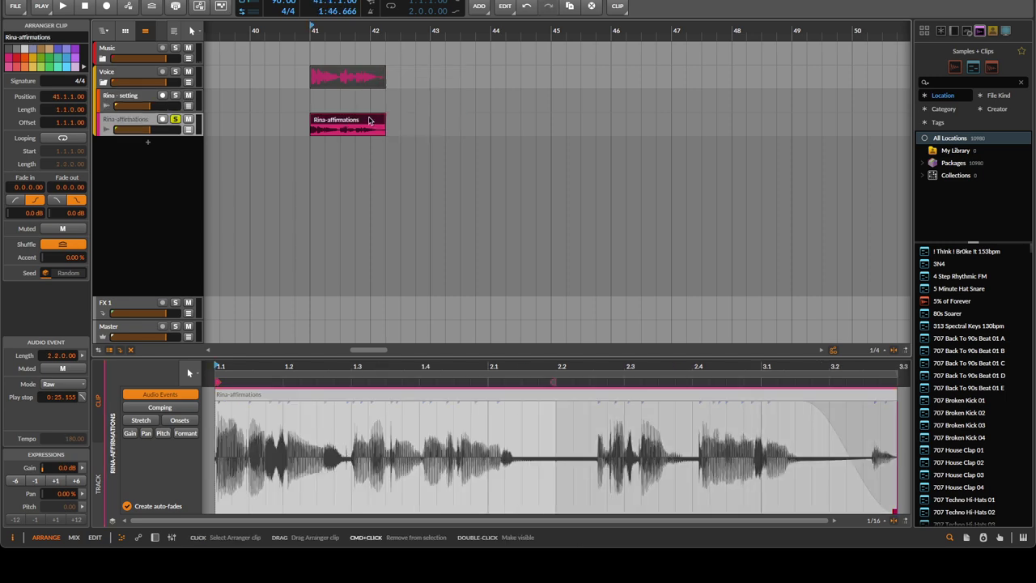
Try Scale 200% content scaling on the shortened affirmation clip at bar 41, play it, and undo the scaling
{"action": "left_click", "coordinate": [619, 6]}
{"action": "mouse_move", "coordinate": [651, 101]}
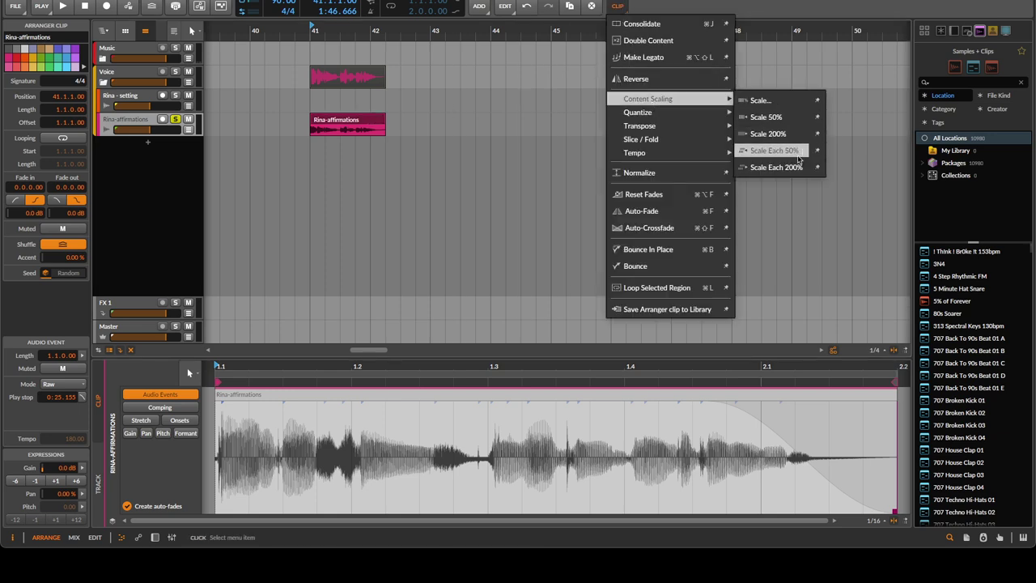
{"action": "left_click", "coordinate": [784, 136]}
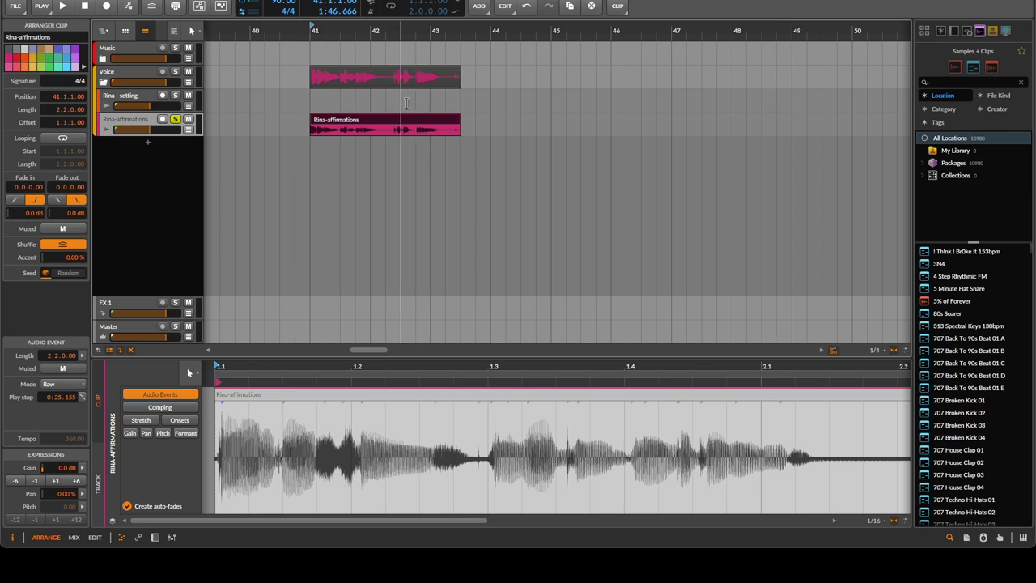
{"action": "key", "text": "space"}
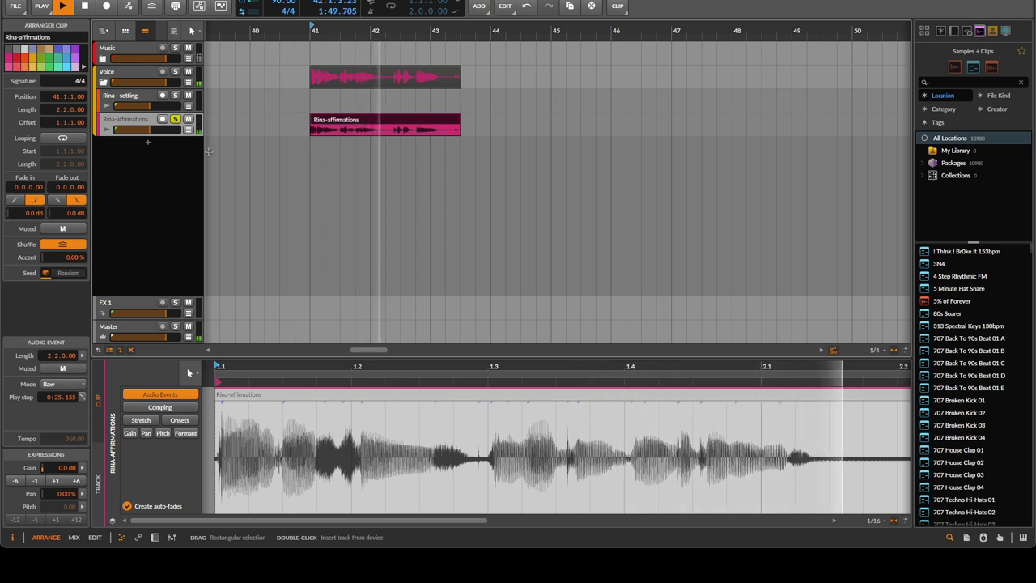
{"action": "key", "text": "space"}
{"action": "key", "text": "ctrl+z"}
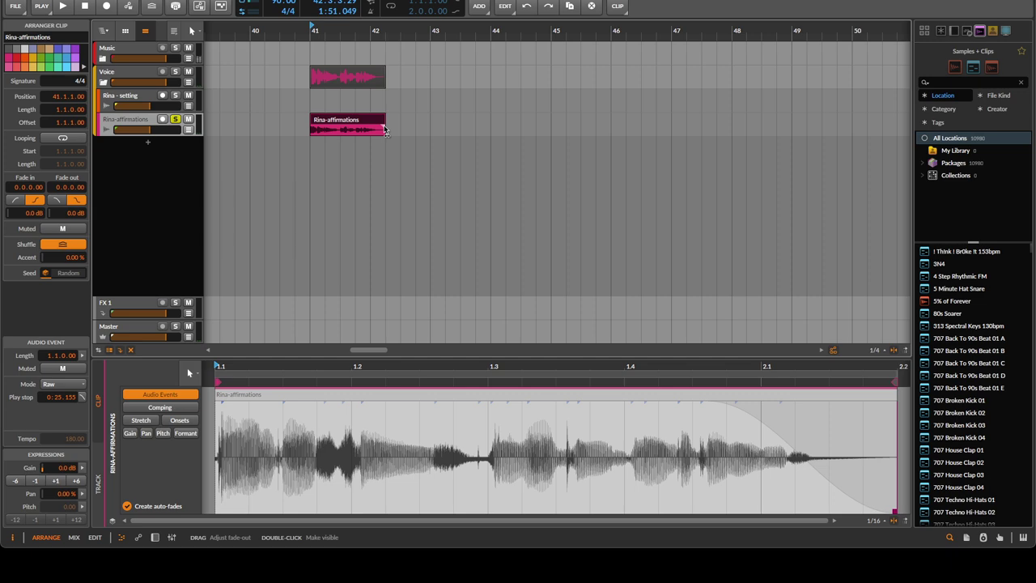
Consolidate the shortened affirmation clip at bar 41
{"action": "mouse_move", "coordinate": [387, 119]}
{"action": "left_mouse_down"}
{"action": "mouse_move", "coordinate": [669, 127]}
{"action": "mouse_move", "coordinate": [386, 128]}
{"action": "left_mouse_up"}
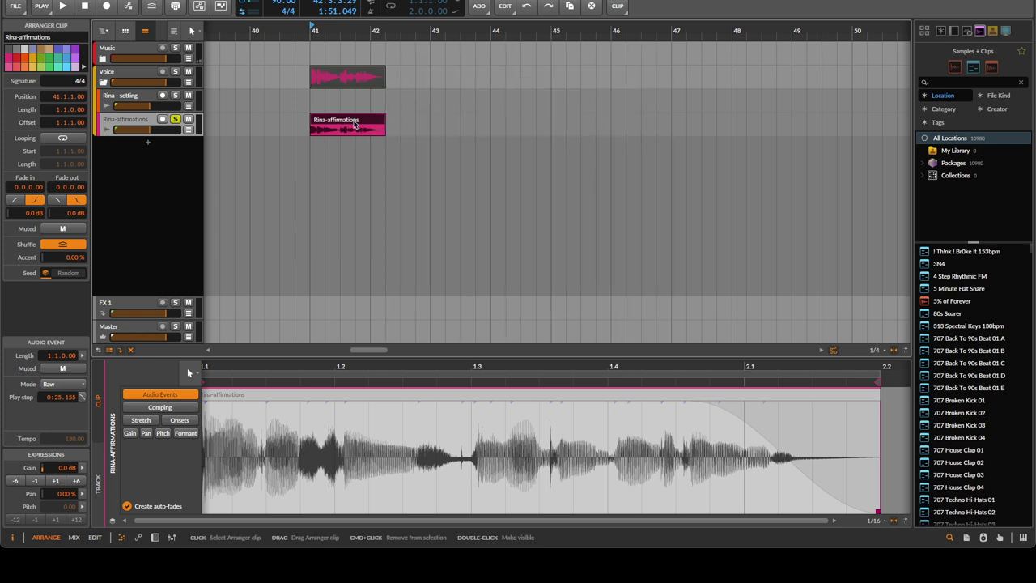
{"action": "right_click", "coordinate": [354, 122]}
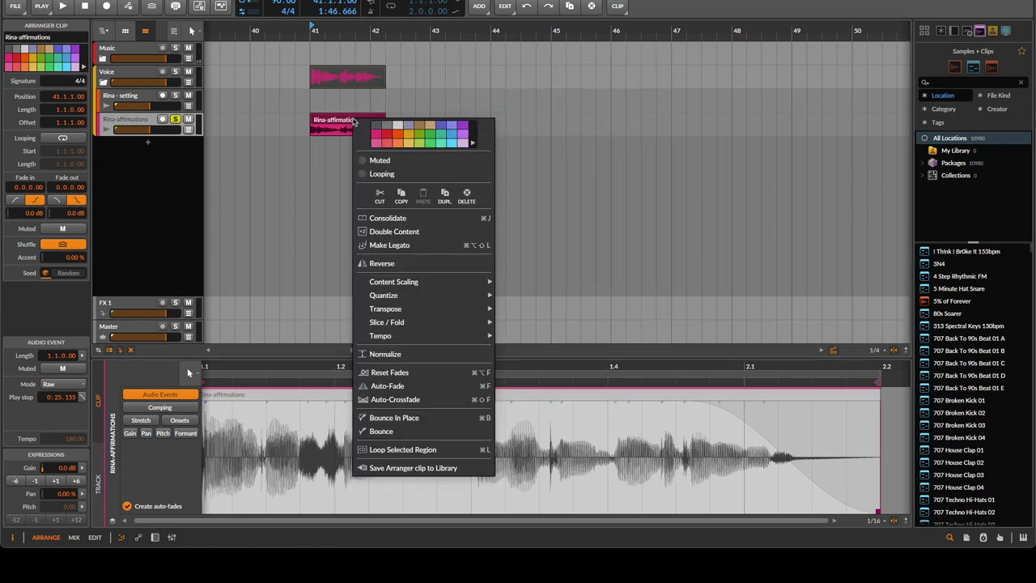
{"action": "left_click", "coordinate": [403, 218]}
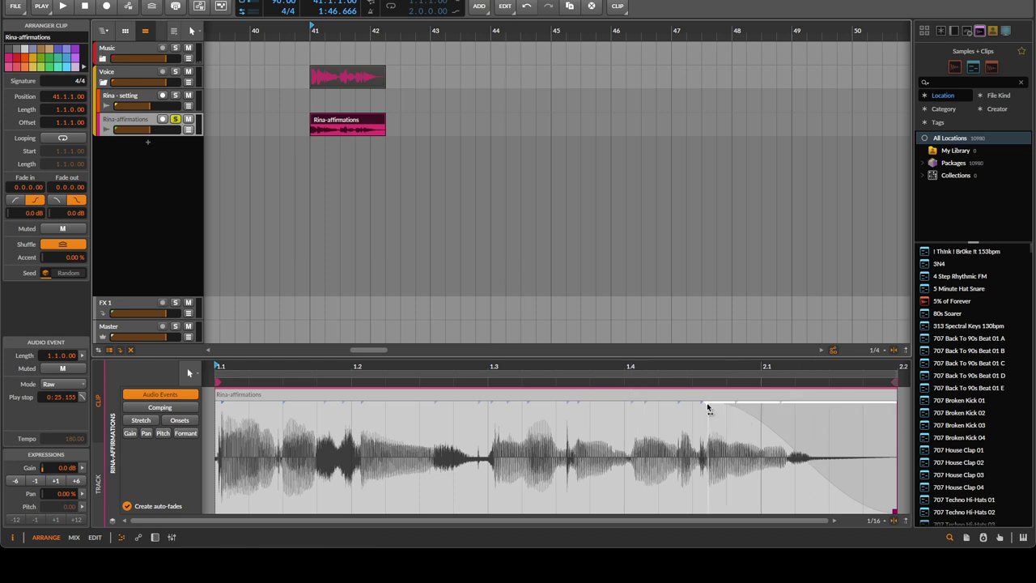
Shorten the fade-out of the bar 41 affirmation's audio event and switch the clip editor to the Stretch view
{"action": "left_click_drag", "start_coordinate": [713, 402], "coordinate": [830, 411]}
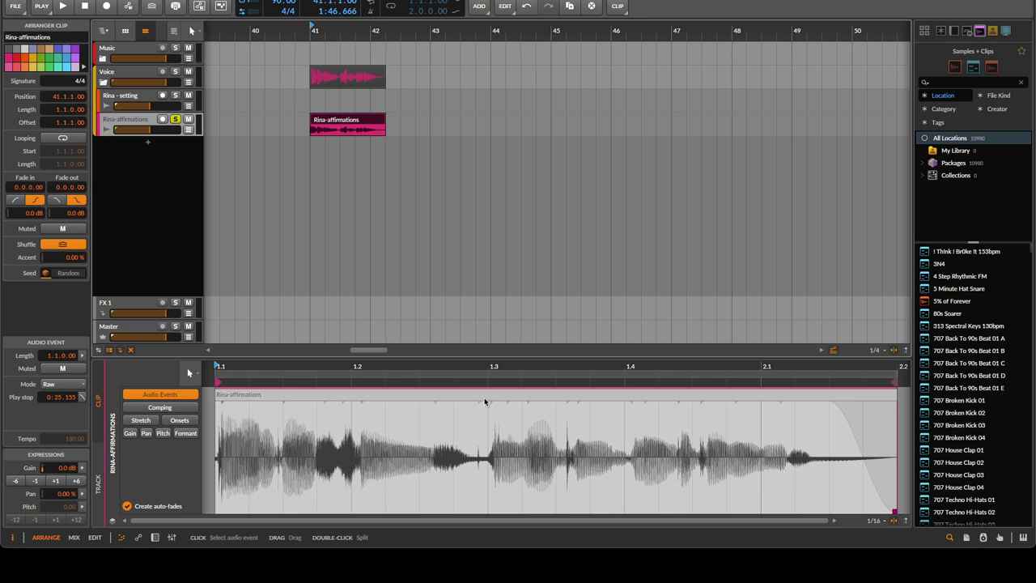
{"action": "left_click", "coordinate": [140, 421]}
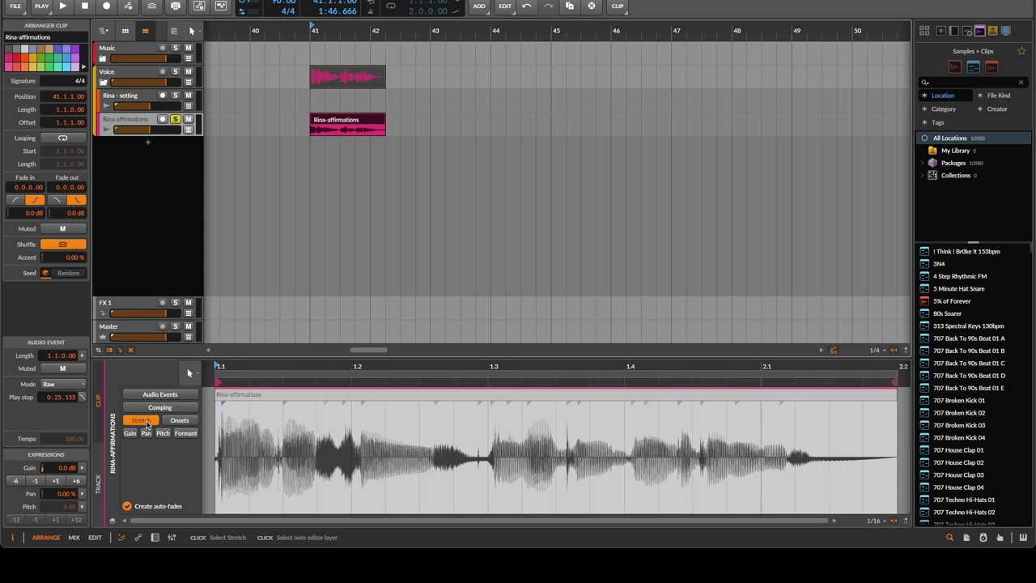
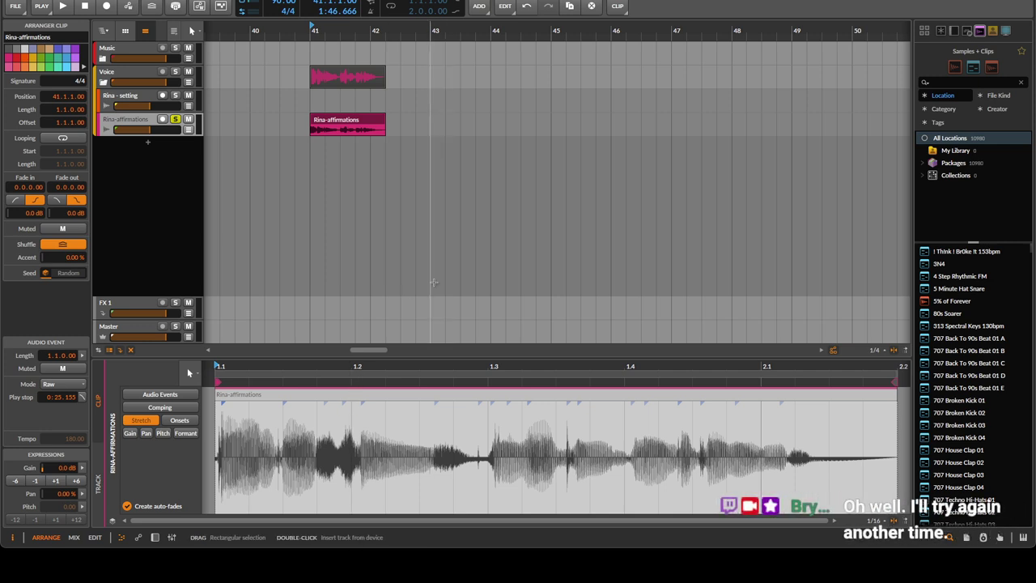
Play the setting clip at bar 9 and solo the setting track alongside the affirmations track
{"action": "scroll", "coordinate": [459, 205], "scroll_direction": "down", "scroll_amount": 1}
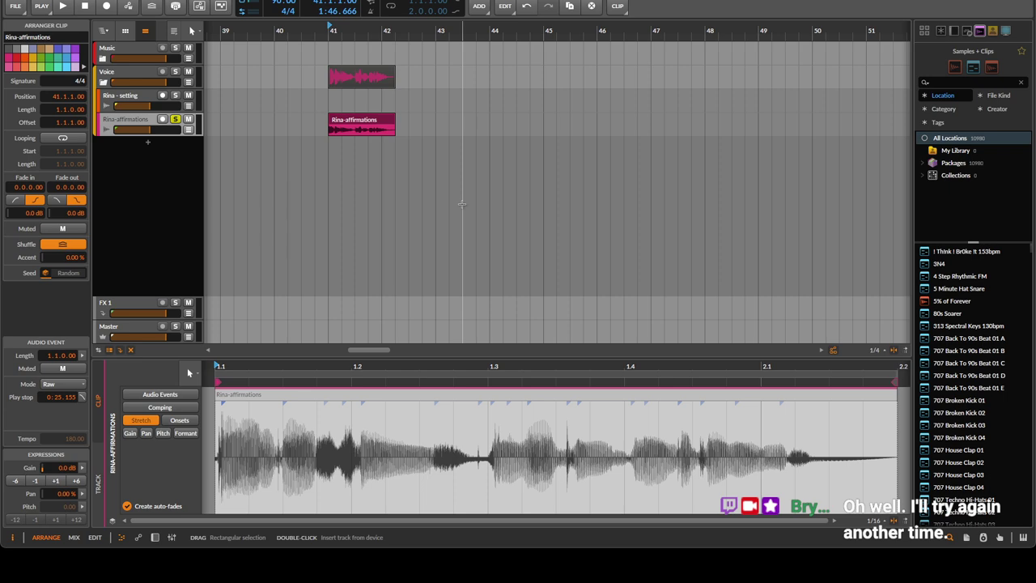
{"action": "scroll", "coordinate": [461, 204], "scroll_direction": "left", "scroll_amount": 15}
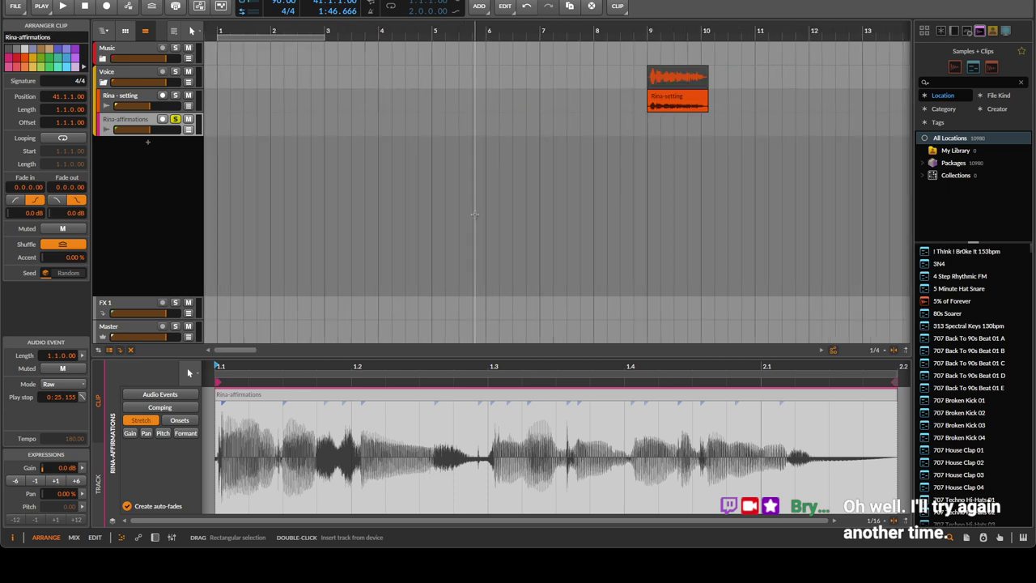
{"action": "left_click", "coordinate": [678, 98]}
{"action": "key", "text": "space"}
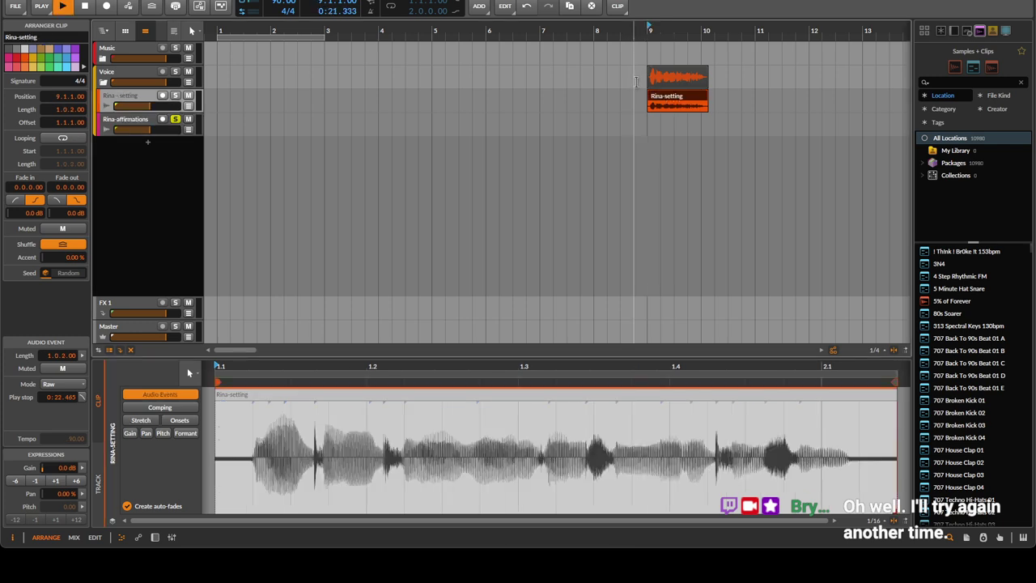
{"action": "left_click", "coordinate": [175, 96]}
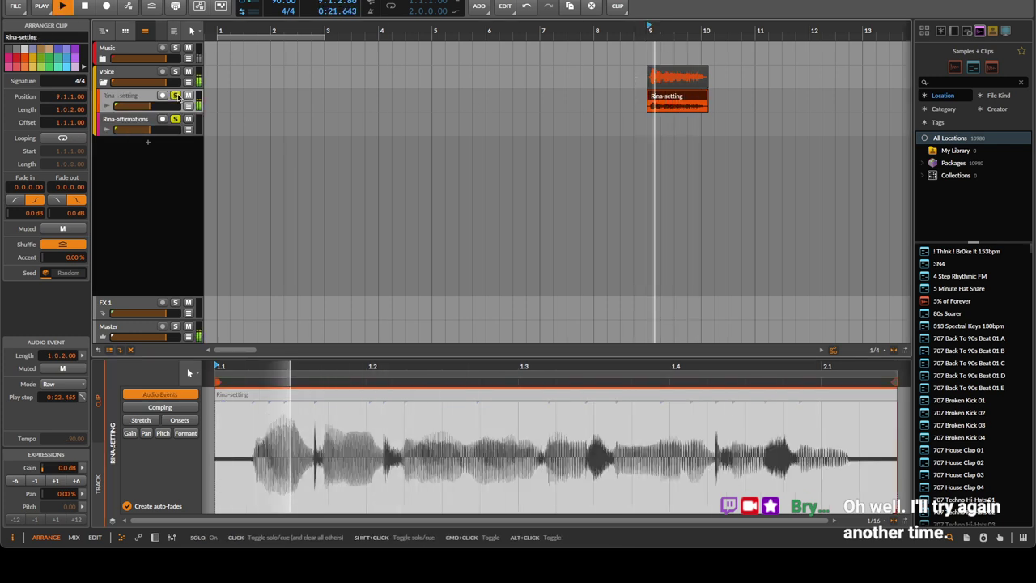
Audition the setting clip at bar 25 and the shortened affirmation clip at bar 41
{"action": "scroll", "coordinate": [518, 186], "scroll_direction": "right", "scroll_amount": 6}
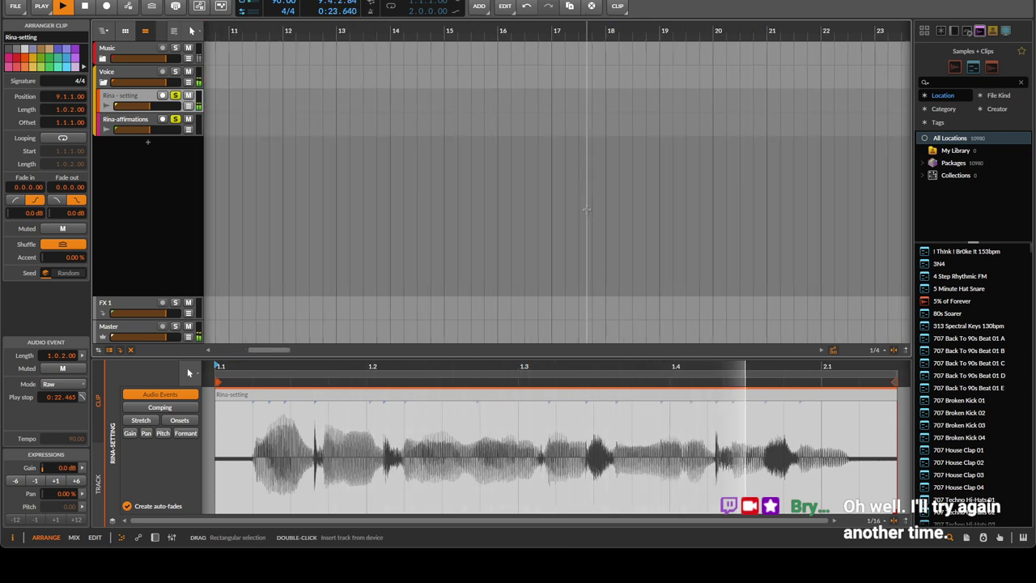
{"action": "scroll", "coordinate": [586, 209], "scroll_direction": "right", "scroll_amount": 2}
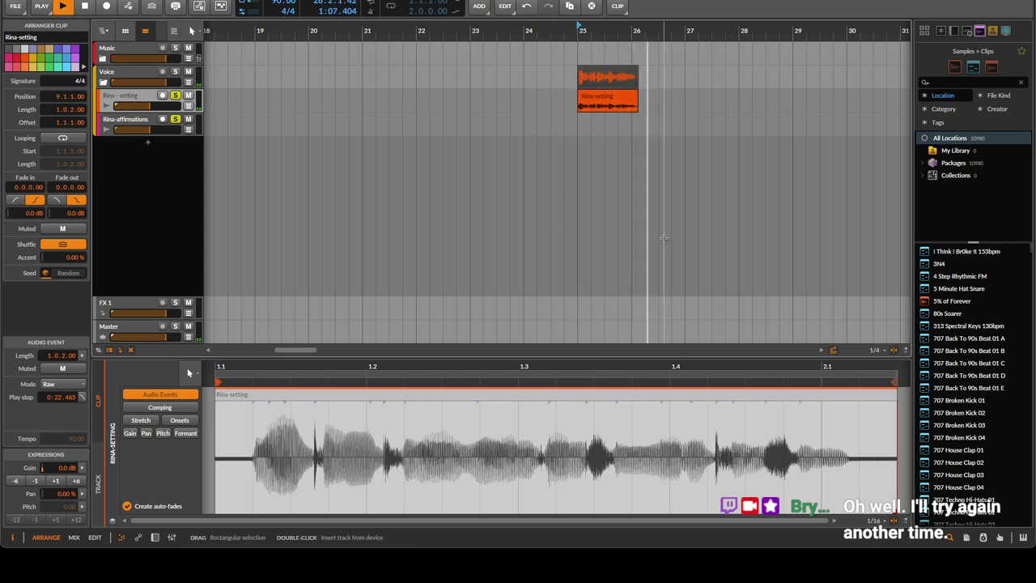
{"action": "scroll", "coordinate": [664, 237], "scroll_direction": "right", "scroll_amount": 3}
{"action": "scroll", "coordinate": [664, 237], "scroll_direction": "right", "scroll_amount": 6}
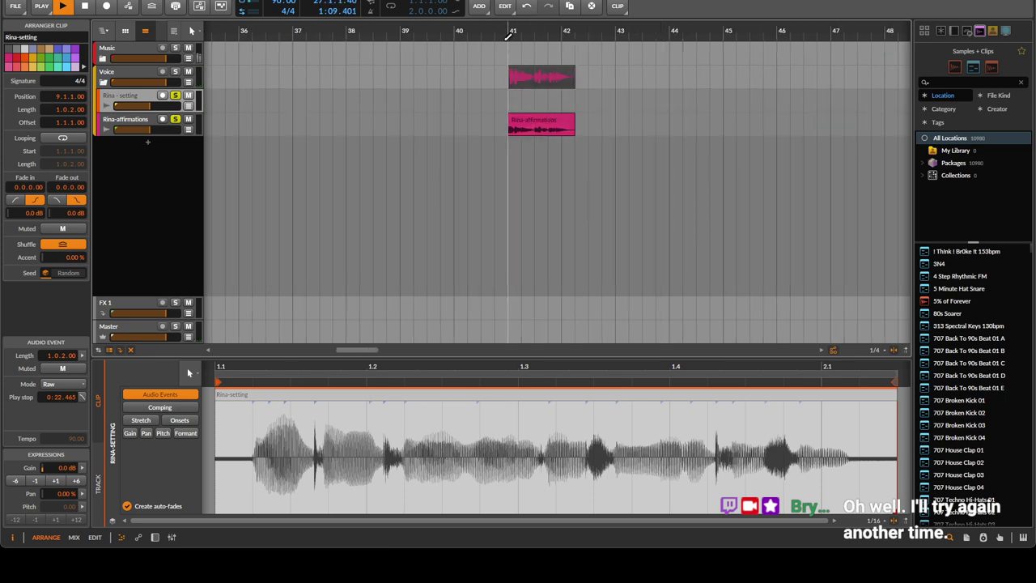
{"action": "key", "text": "space"}
{"action": "key", "text": "space"}
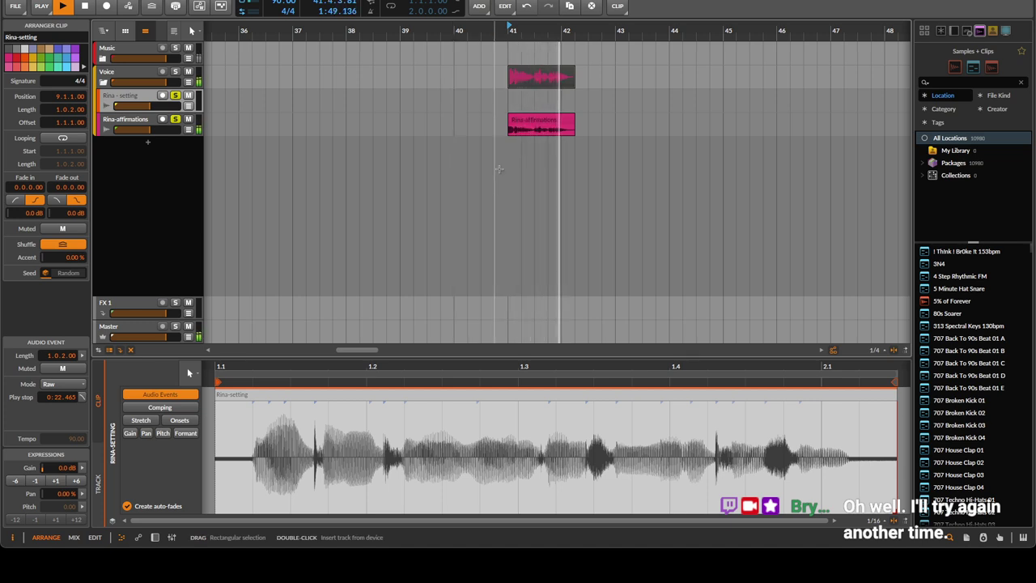
Shorten the affirmation clip at bar 57 to a length of 1.0.0.00 and play it from its start
{"action": "scroll", "coordinate": [486, 166], "scroll_direction": "right", "scroll_amount": 3}
{"action": "scroll", "coordinate": [499, 168], "scroll_direction": "right", "scroll_amount": 6}
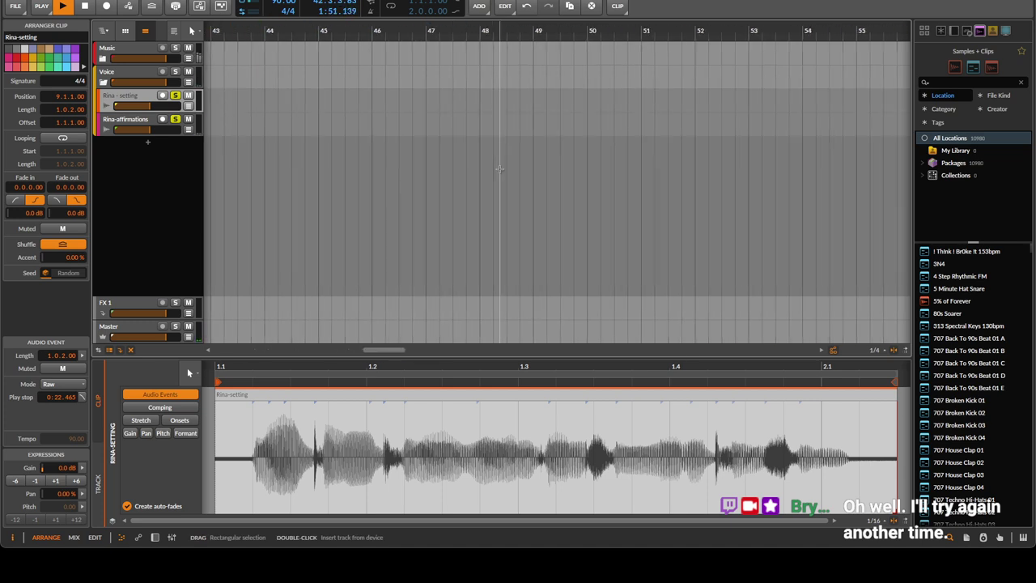
{"action": "left_click", "coordinate": [642, 28]}
{"action": "key", "text": "space"}
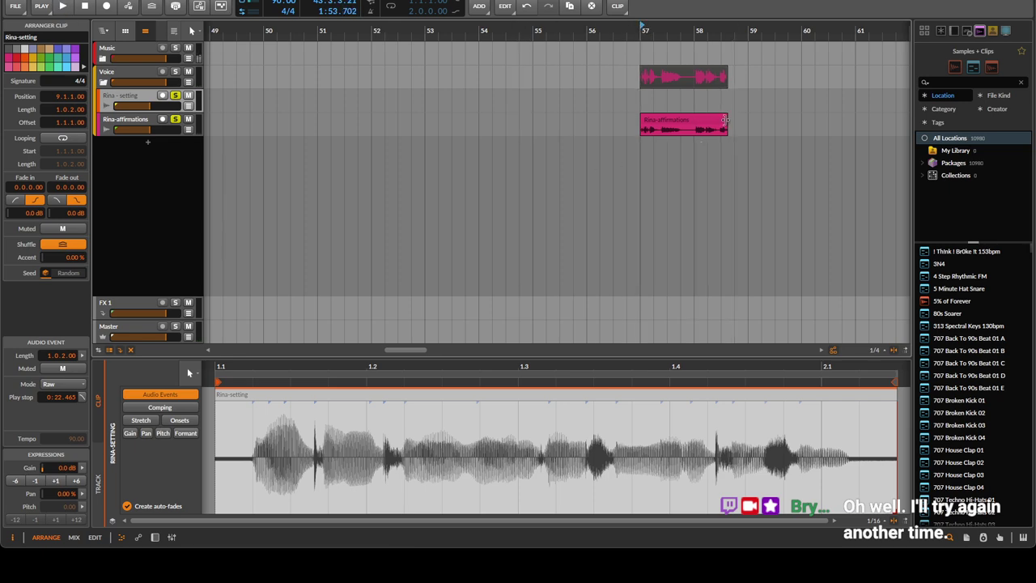
{"action": "left_click_drag", "start_coordinate": [727, 121], "coordinate": [691, 125]}
{"action": "key", "text": "space"}
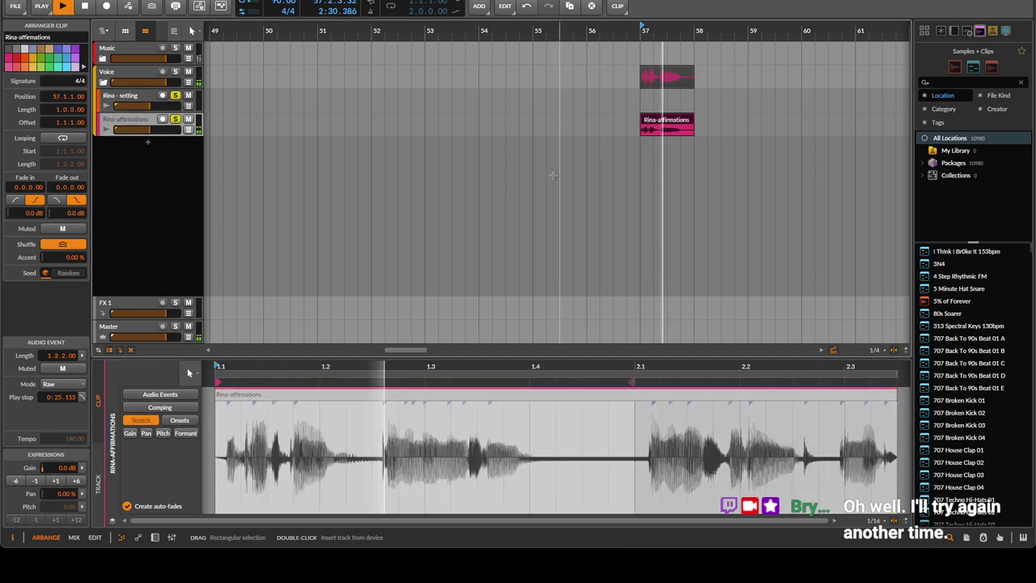
Shorten the affirmation clip at bar 73 to a length of 1.1.0.00 and play it
{"action": "scroll", "coordinate": [695, 177], "scroll_direction": "right", "scroll_amount": 10}
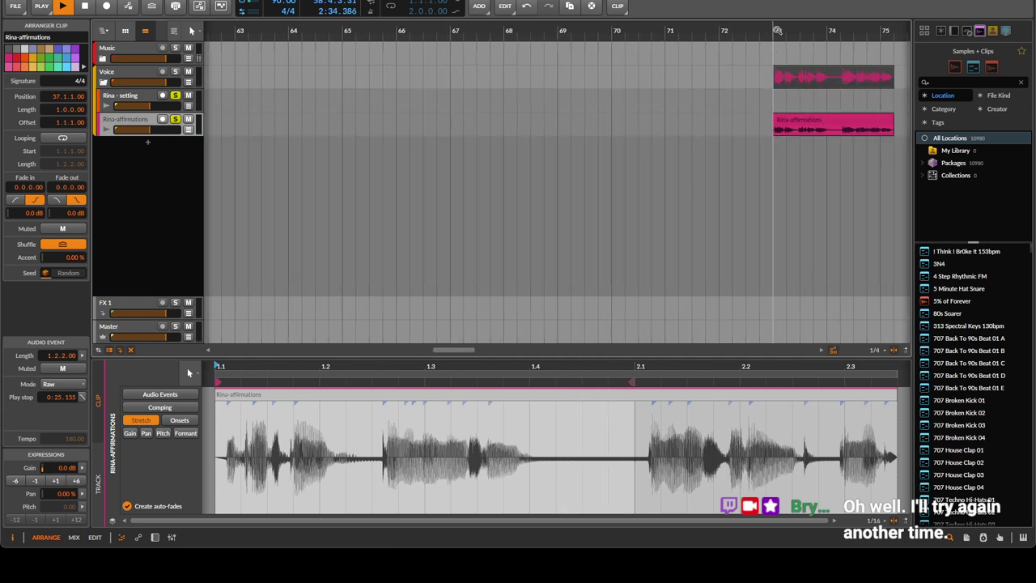
{"action": "left_click_drag", "start_coordinate": [891, 121], "coordinate": [841, 133]}
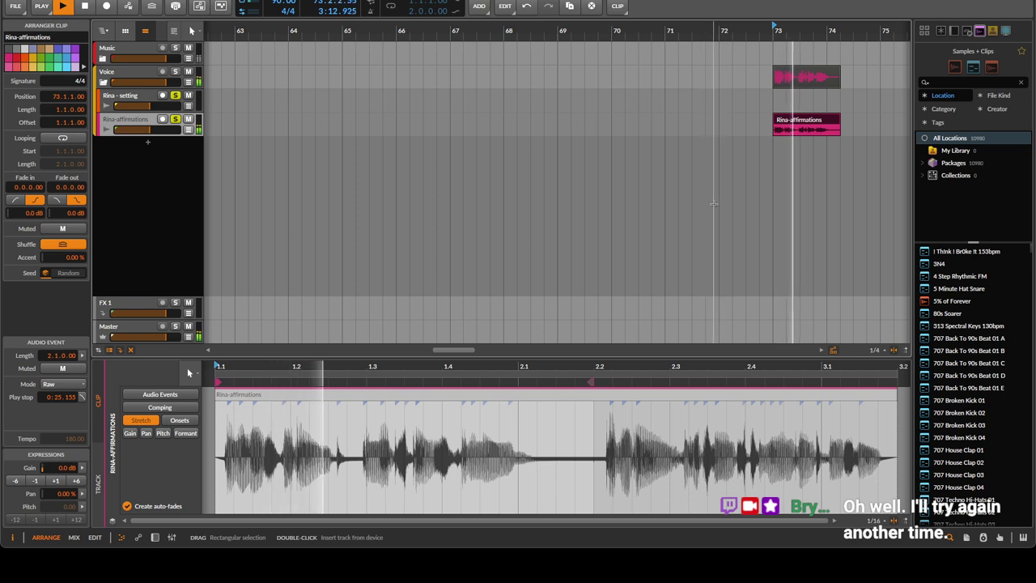
{"action": "scroll", "coordinate": [712, 203], "scroll_direction": "right", "scroll_amount": 4}
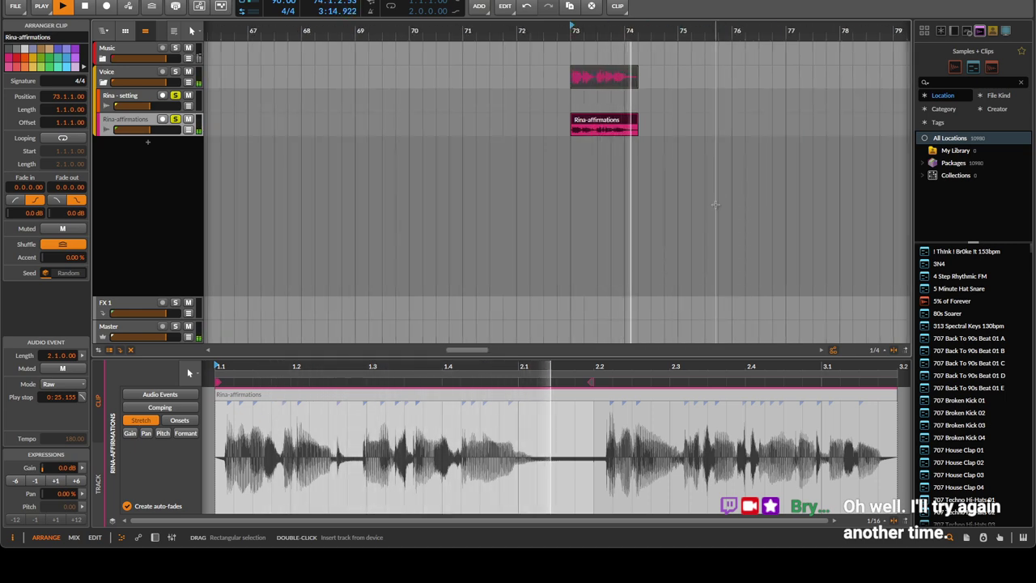
Shorten the affirmation clip at bar 89 to a length of 1.0.0.00 and play it from its start
{"action": "scroll", "coordinate": [716, 204], "scroll_direction": "right", "scroll_amount": 6}
{"action": "scroll", "coordinate": [716, 204], "scroll_direction": "right", "scroll_amount": 8}
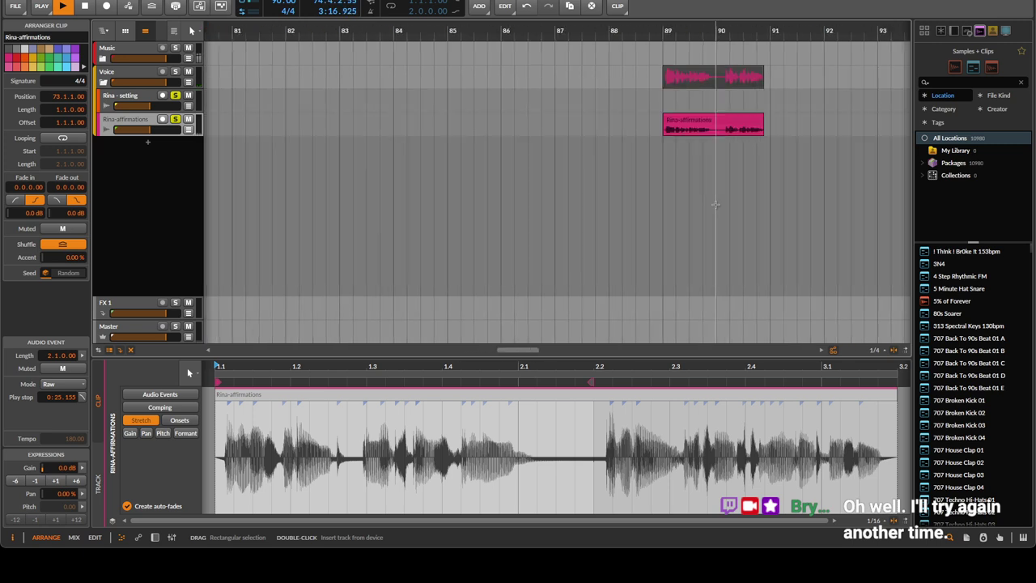
{"action": "left_click", "coordinate": [670, 32]}
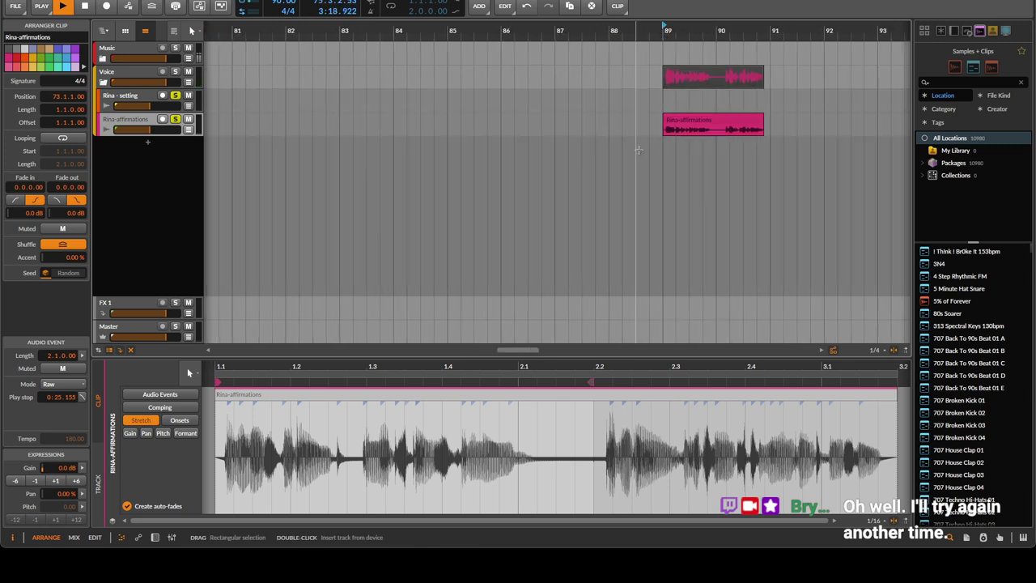
{"action": "left_click_drag", "start_coordinate": [763, 116], "coordinate": [716, 117]}
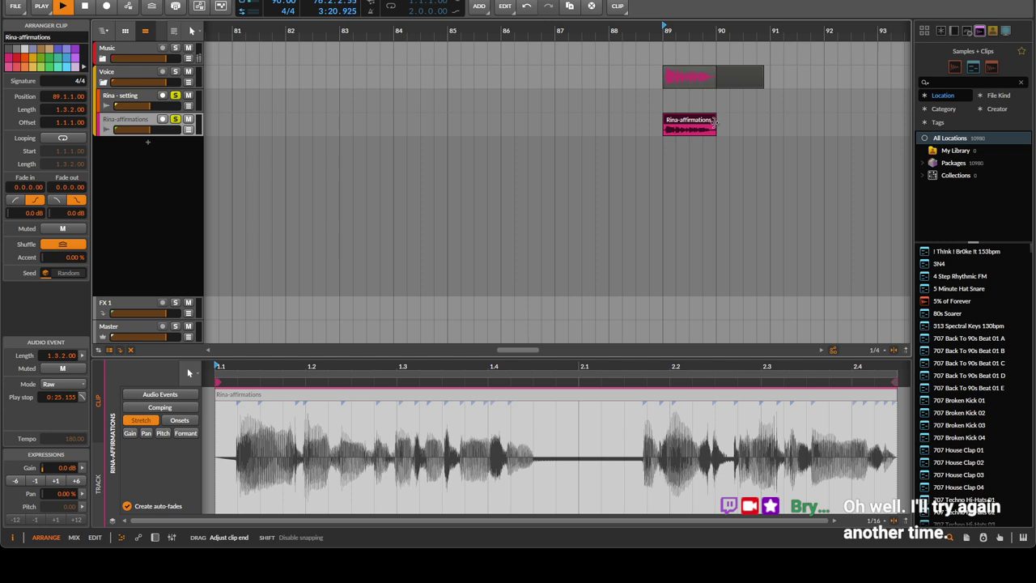
{"action": "key", "text": "space"}
{"action": "key", "text": "space"}
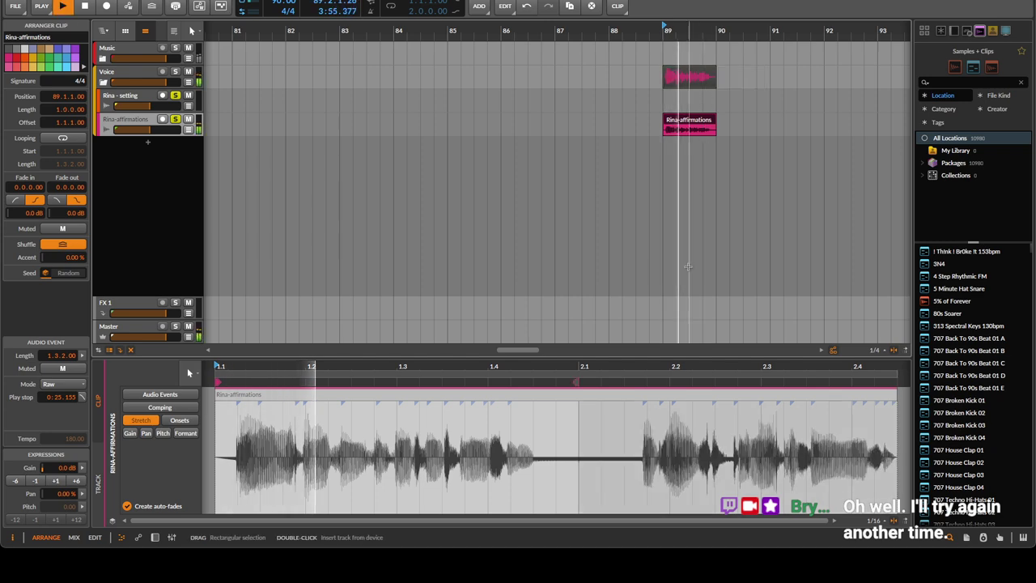
Shorten the affirmation clip at bar 105 to a length of 1.0.0.00 and play it
{"action": "left_click_drag", "start_coordinate": [463, 77], "coordinate": [716, 78]}
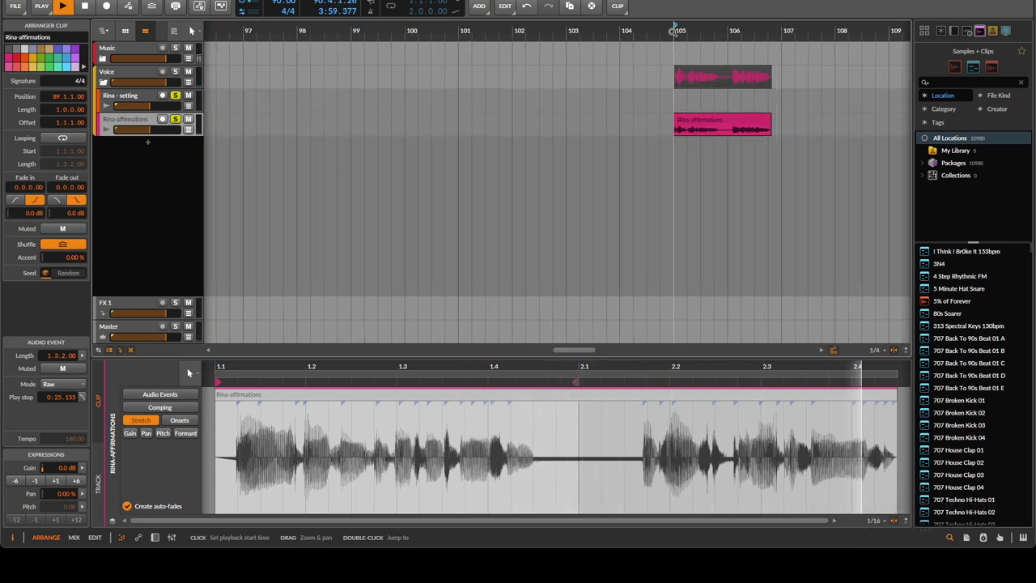
{"action": "left_click_drag", "start_coordinate": [769, 120], "coordinate": [727, 121]}
{"action": "key", "text": "space"}
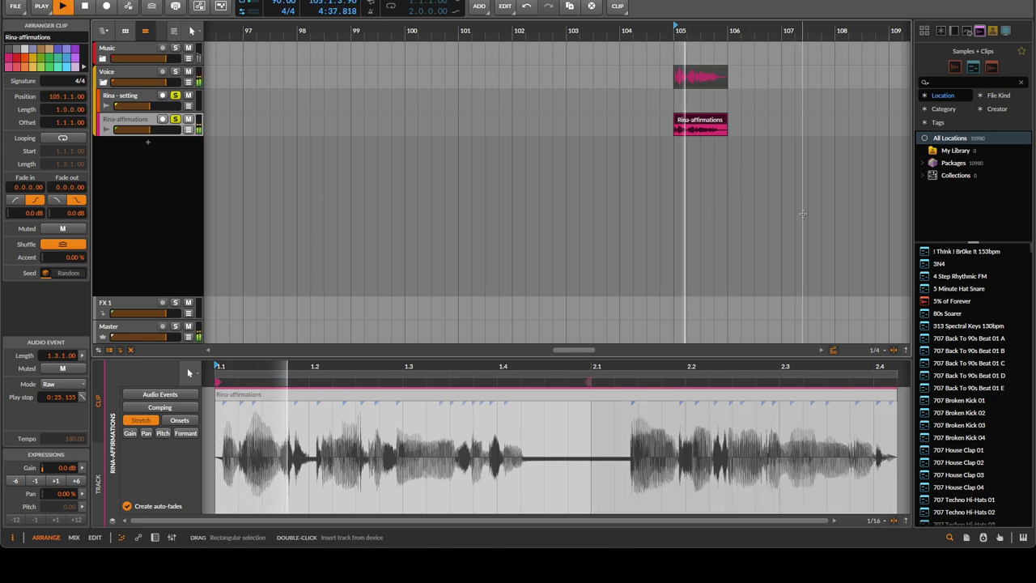
Examine the spacing of the affirmation clips between bars 73 and 121 on the timeline and stop playback
{"action": "scroll", "coordinate": [711, 210], "scroll_direction": "right", "scroll_amount": 5}
{"action": "scroll", "coordinate": [796, 211], "scroll_direction": "right", "scroll_amount": 5}
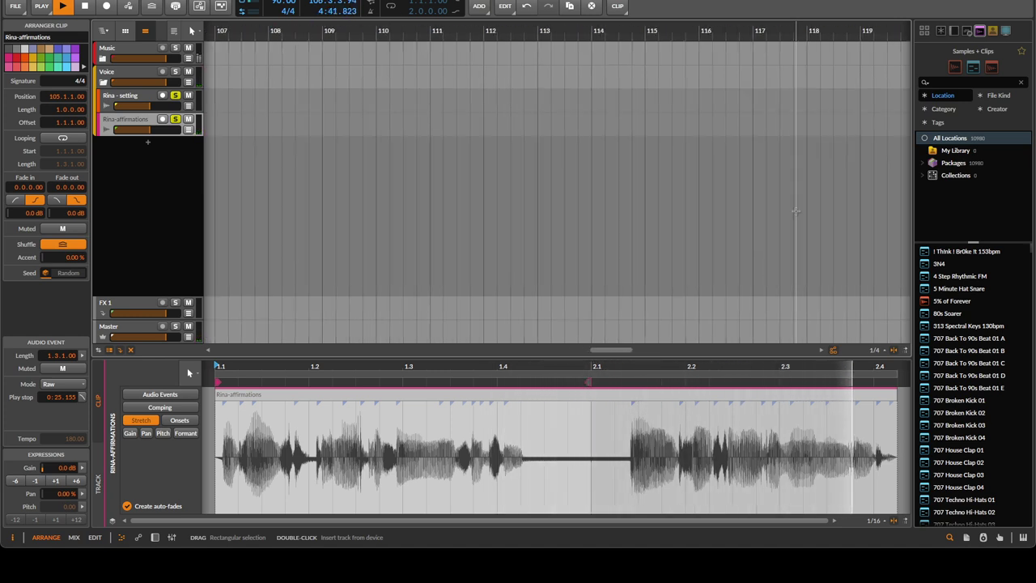
{"action": "key", "text": "minus"}
{"action": "key", "text": "minus"}
{"action": "key", "text": "minus"}
{"action": "key", "text": "minus"}
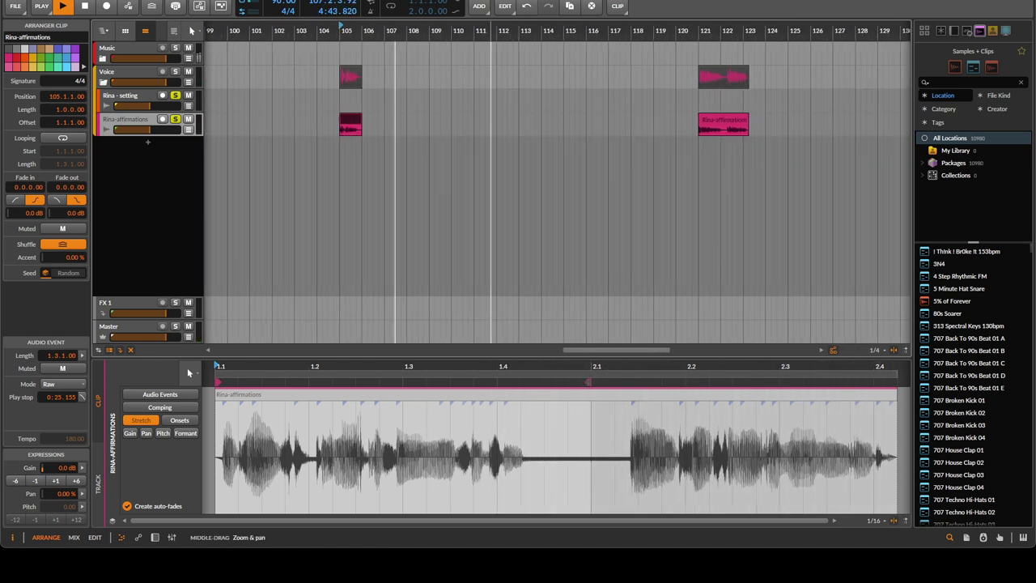
{"action": "scroll", "coordinate": [368, 181], "scroll_direction": "left", "scroll_amount": 3}
{"action": "key", "text": "space"}
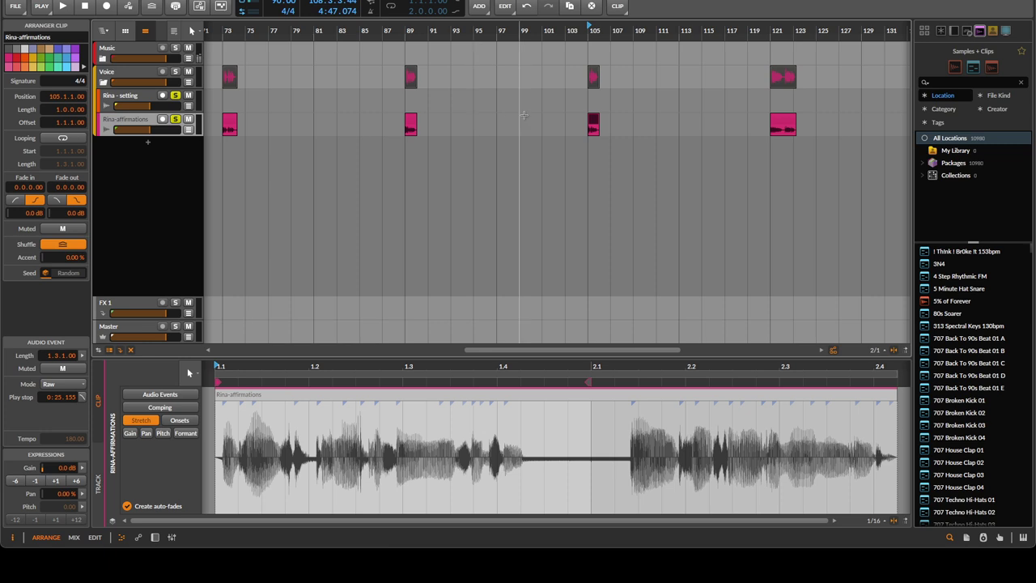
{"action": "left_click_drag", "start_coordinate": [414, 125], "coordinate": [459, 125]}
{"action": "mouse_move", "coordinate": [594, 122]}
{"action": "left_mouse_down"}
{"action": "mouse_move", "coordinate": [411, 128]}
{"action": "mouse_move", "coordinate": [576, 121]}
{"action": "left_mouse_up"}
{"action": "key", "text": "ctrl+z"}
{"action": "key", "text": "ctrl+z"}
{"action": "key", "text": "ctrl+z"}
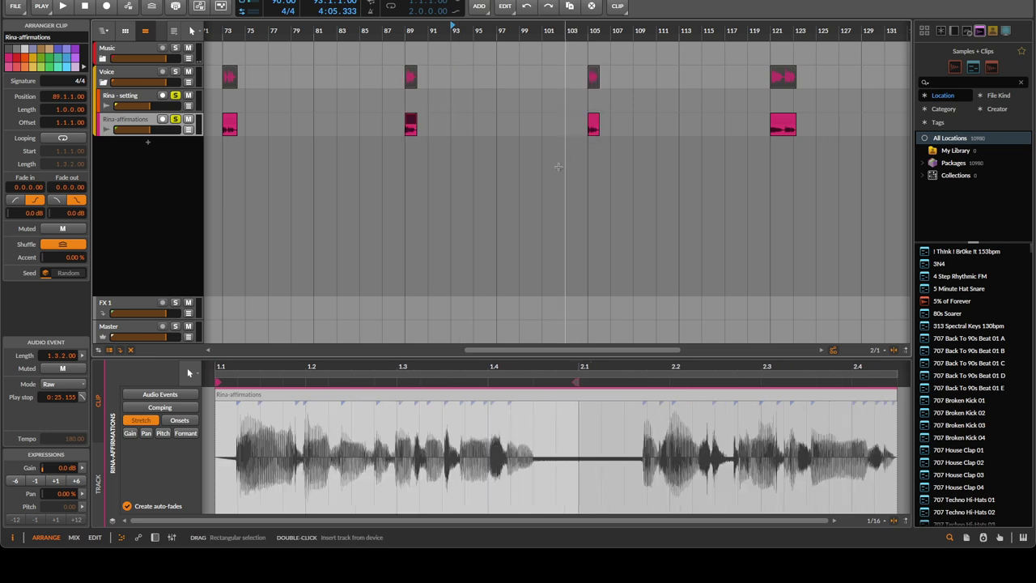
Swap the affirmation clips at bars 89 and 105 and play both in their new positions
{"action": "left_click_drag", "start_coordinate": [408, 123], "coordinate": [433, 123]}
{"action": "mouse_move", "coordinate": [594, 123]}
{"action": "left_mouse_down"}
{"action": "mouse_move", "coordinate": [411, 123]}
{"action": "mouse_move", "coordinate": [595, 123]}
{"action": "left_mouse_up"}
{"action": "left_click", "coordinate": [401, 67]}
{"action": "key", "text": "space"}
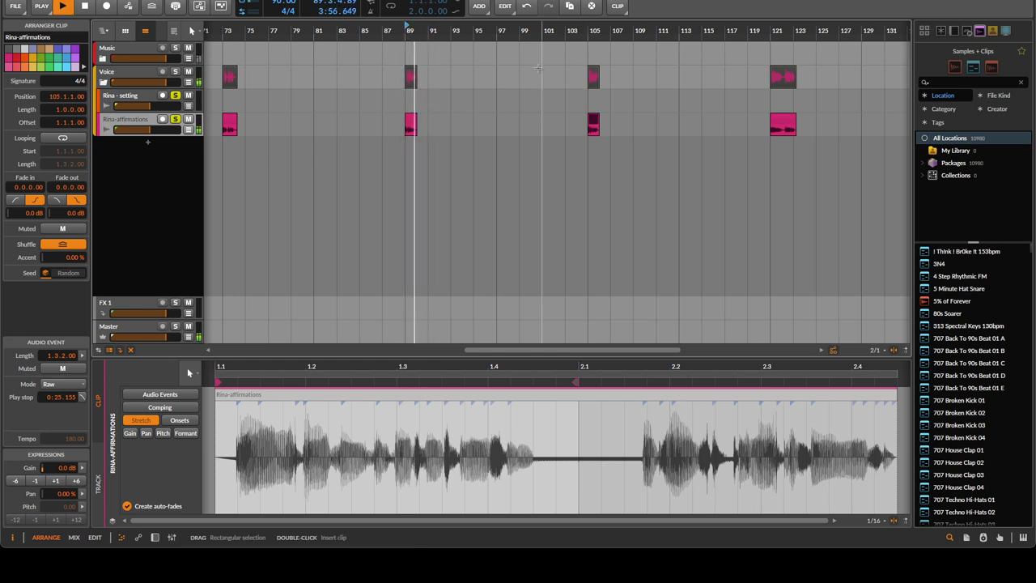
{"action": "left_click", "coordinate": [591, 81]}
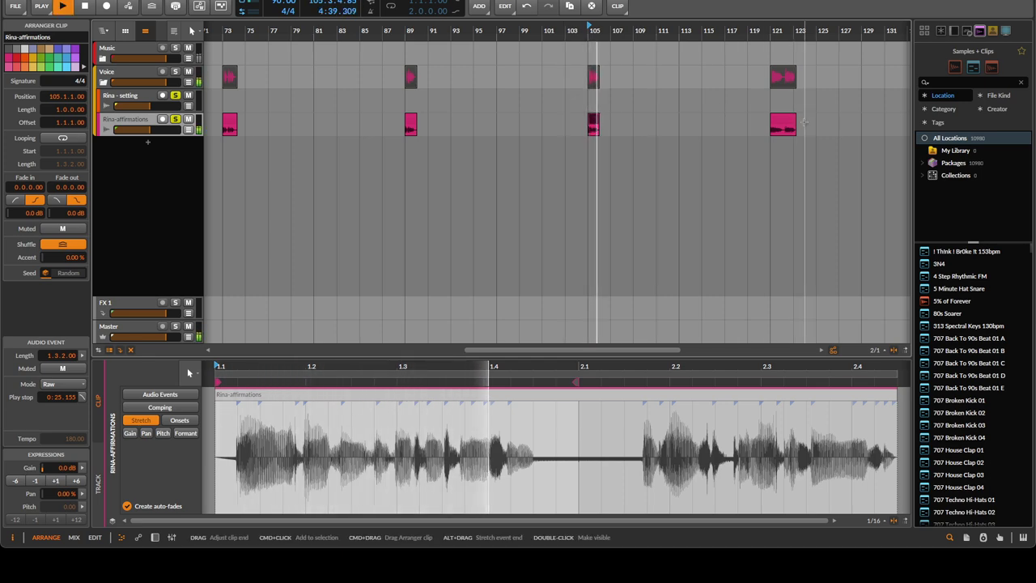
Shorten the affirmation clip at bar 121 to a length of 1.1.0.00 and play it from its start
{"action": "scroll", "coordinate": [804, 121], "scroll_direction": "right", "scroll_amount": 2}
{"action": "scroll", "coordinate": [799, 121], "scroll_direction": "down", "scroll_amount": 2}
{"action": "scroll", "coordinate": [729, 115], "scroll_direction": "up", "scroll_amount": 5}
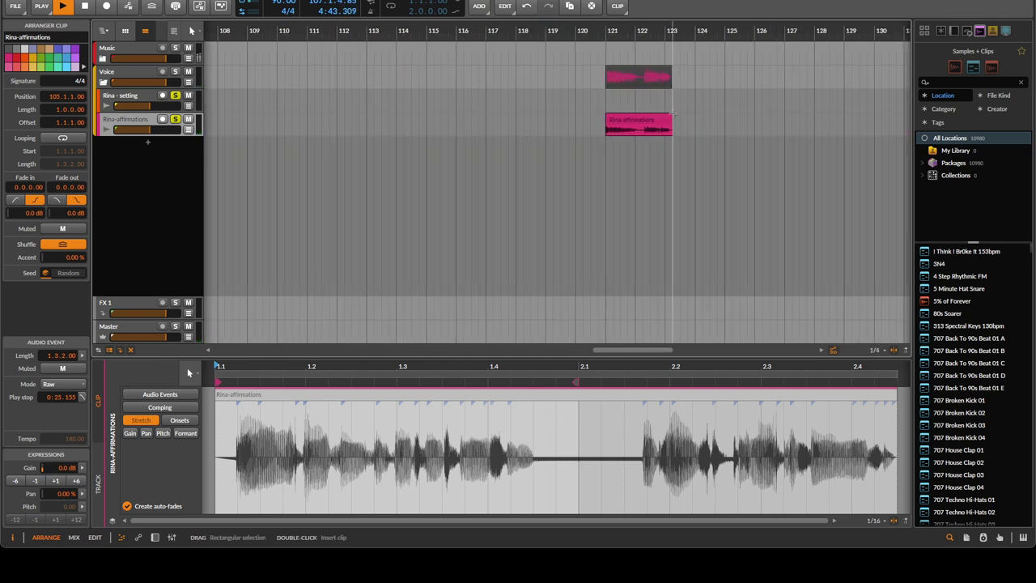
{"action": "left_click_drag", "start_coordinate": [670, 119], "coordinate": [643, 121]}
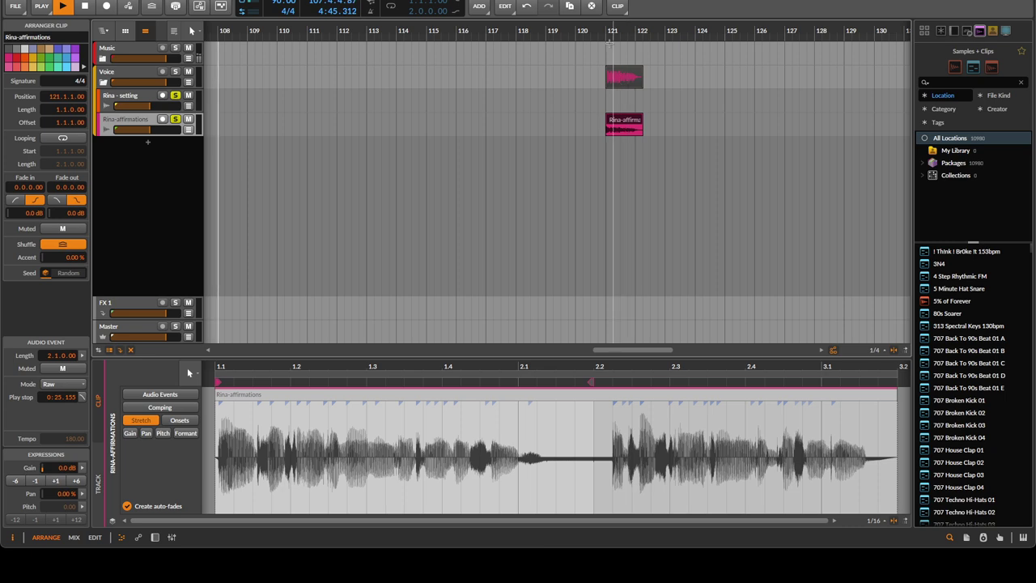
{"action": "left_click", "coordinate": [608, 30]}
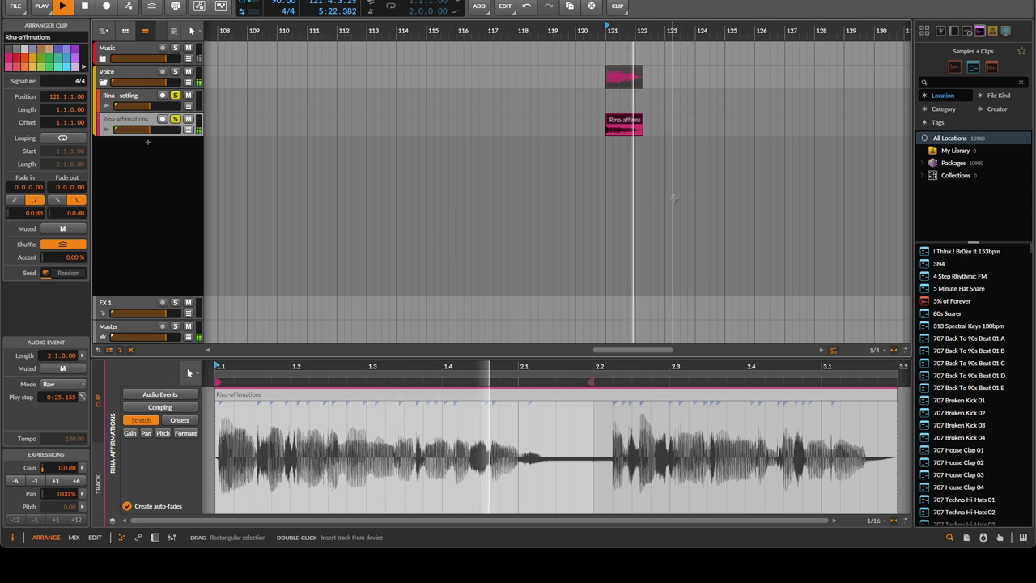
Play the affirmation clip at bar 137 and shorten it to a length of 1.1.0.00
{"action": "scroll", "coordinate": [680, 198], "scroll_direction": "down", "scroll_amount": 5}
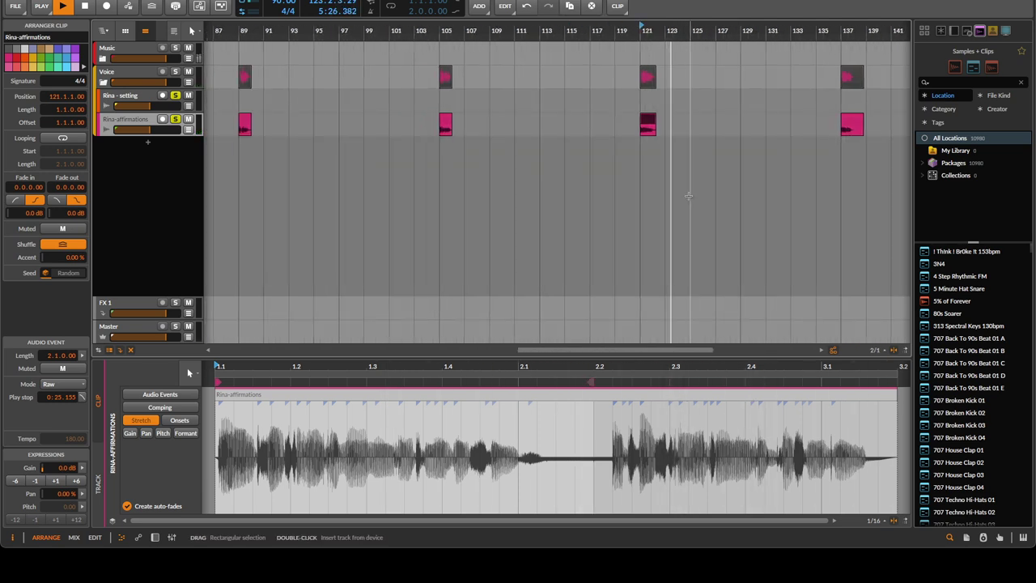
{"action": "scroll", "coordinate": [689, 196], "scroll_direction": "right", "scroll_amount": 3}
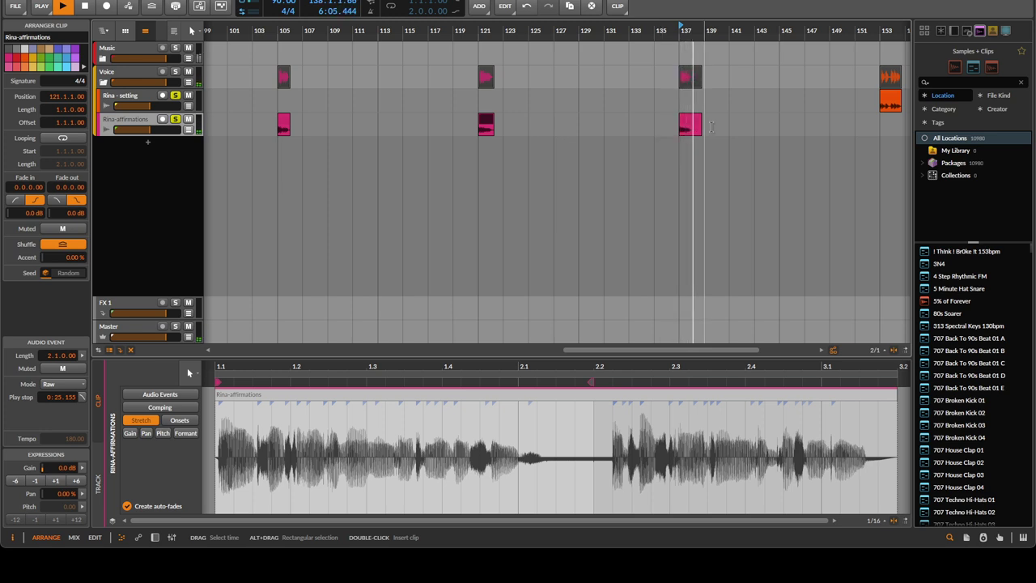
{"action": "scroll", "coordinate": [711, 126], "scroll_direction": "up", "scroll_amount": 5}
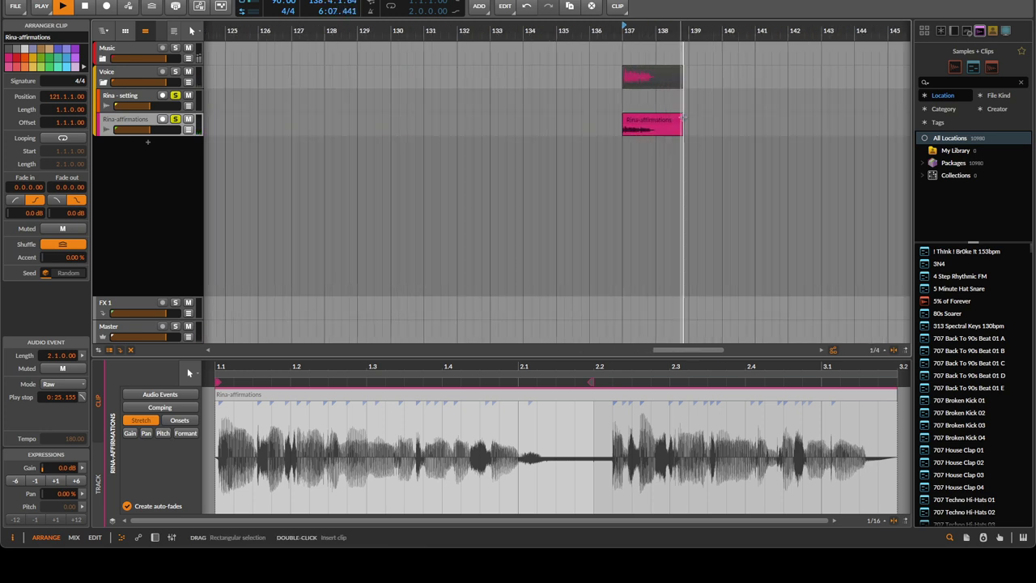
{"action": "left_click_drag", "start_coordinate": [682, 119], "coordinate": [670, 119]}
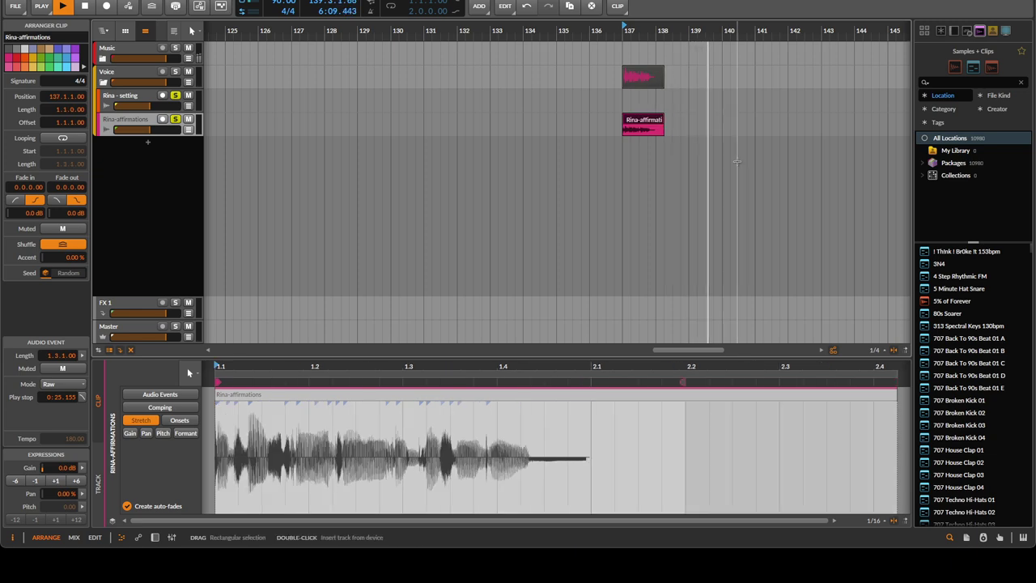
Audition the setting clips at bars 153 and 169
{"action": "left_click", "coordinate": [684, 45]}
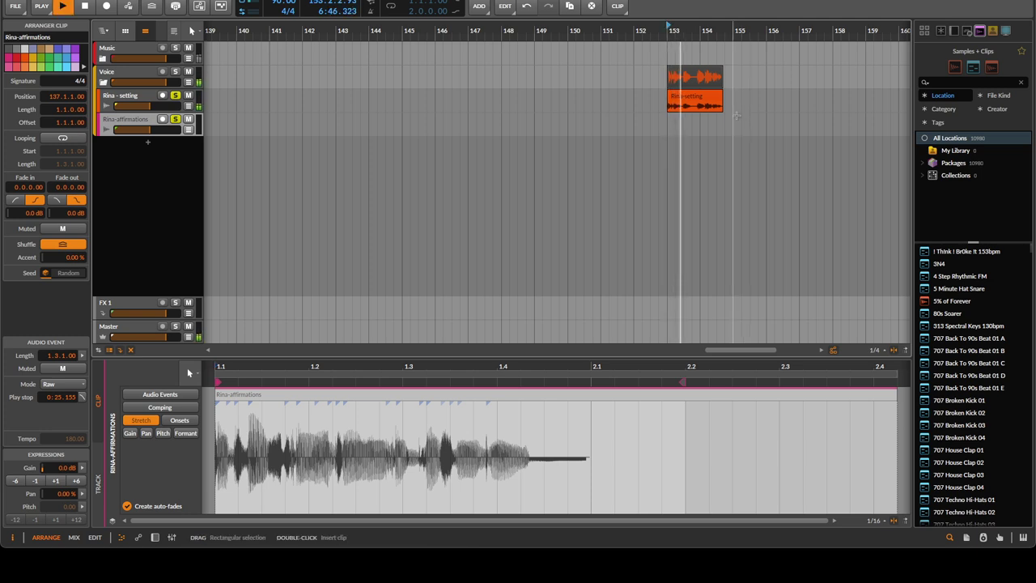
{"action": "key", "text": "plus"}
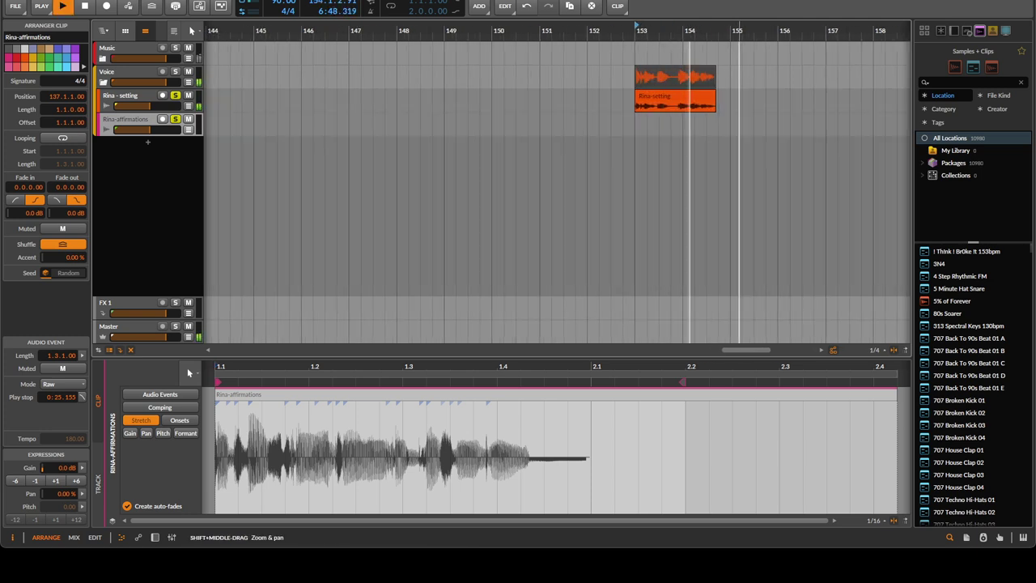
{"action": "key", "text": "minus"}
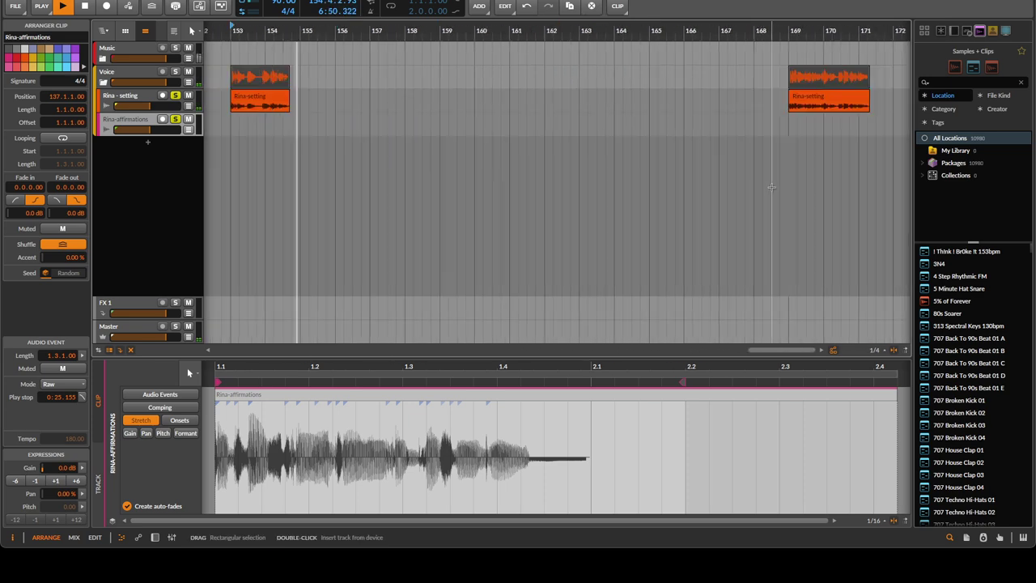
{"action": "left_click", "coordinate": [752, 30]}
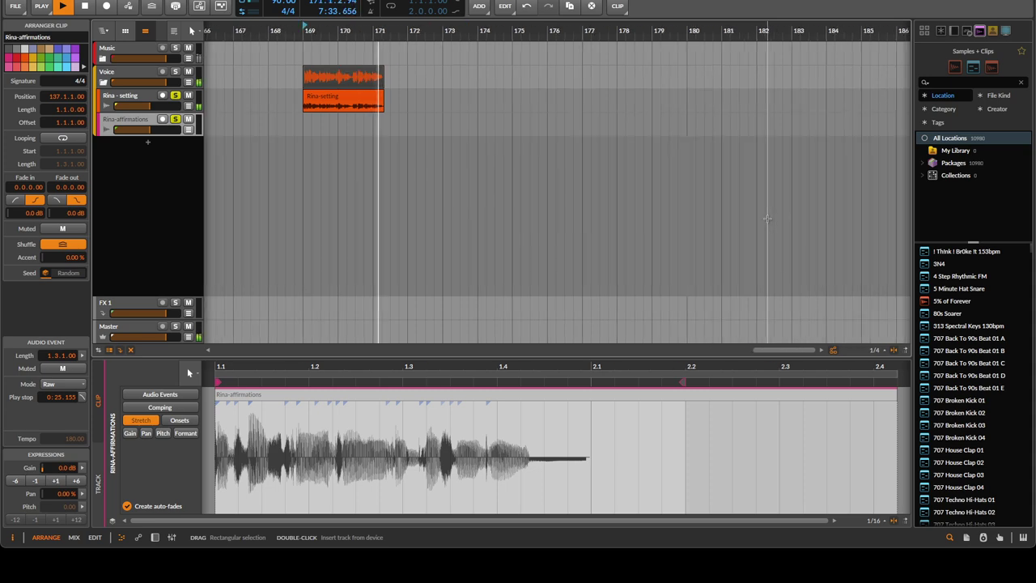
Show the clip launcher beside the full arrangement and bring the setting clips of scenes 4 and 5 into view
{"action": "scroll", "coordinate": [754, 31], "scroll_direction": "down", "scroll_amount": 2}
{"action": "scroll", "coordinate": [754, 31], "scroll_direction": "down", "scroll_amount": 3}
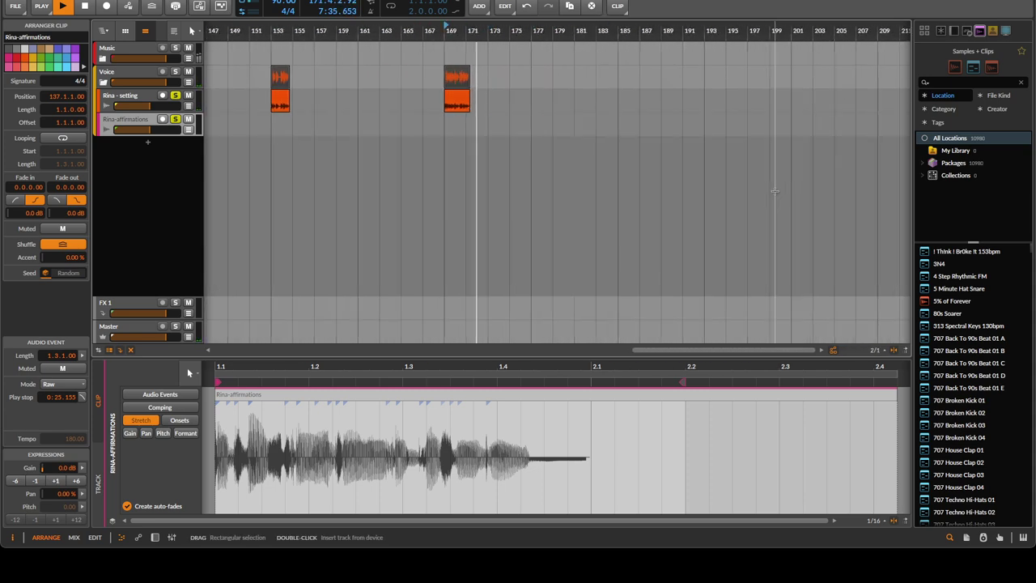
{"action": "scroll", "coordinate": [776, 191], "scroll_direction": "left", "scroll_amount": 5}
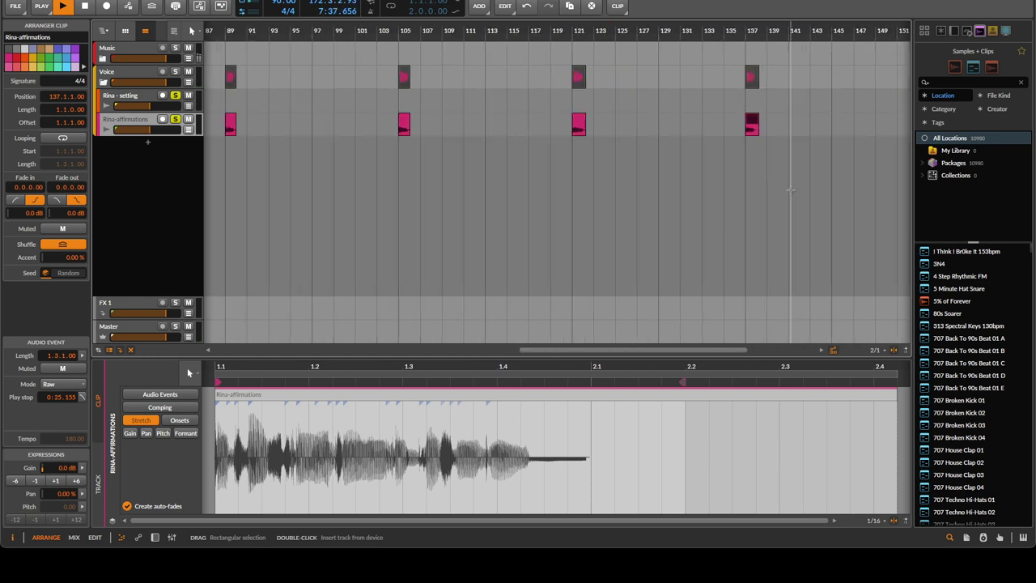
{"action": "scroll", "coordinate": [777, 189], "scroll_direction": "down", "scroll_amount": 4}
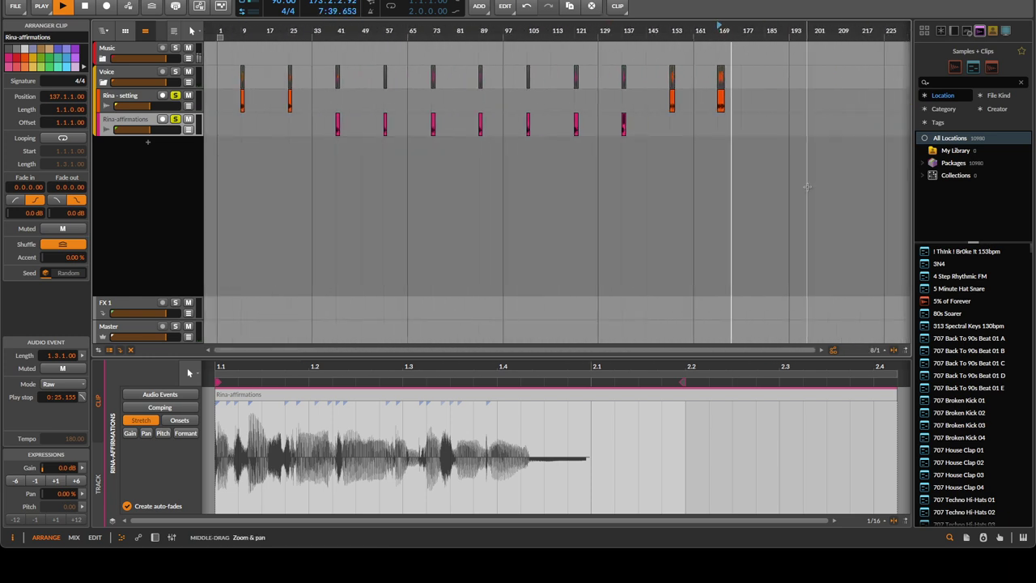
{"action": "left_click", "coordinate": [125, 30]}
{"action": "scroll", "coordinate": [353, 152], "scroll_direction": "left", "scroll_amount": 3}
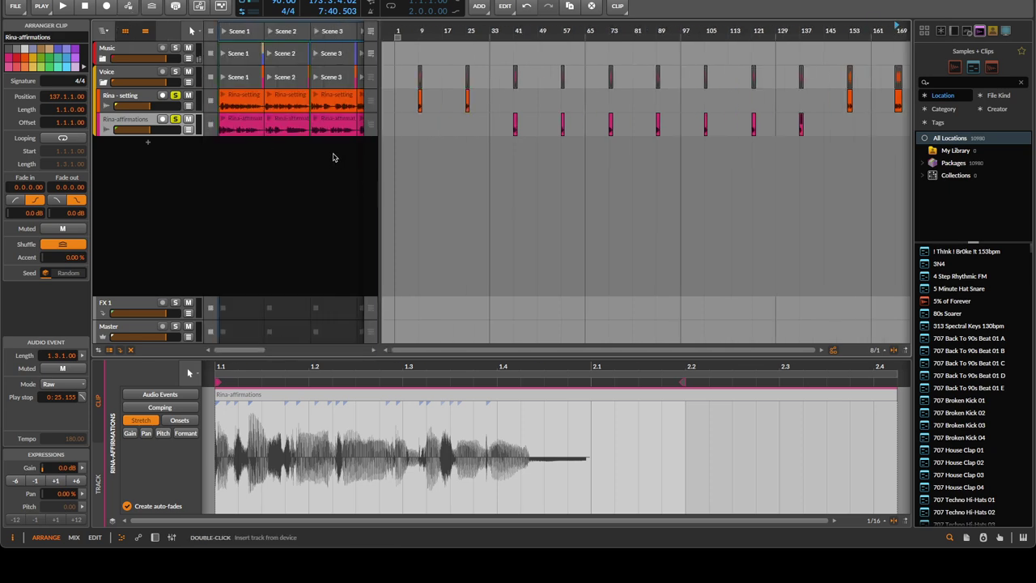
{"action": "scroll", "coordinate": [333, 157], "scroll_direction": "right", "scroll_amount": 3}
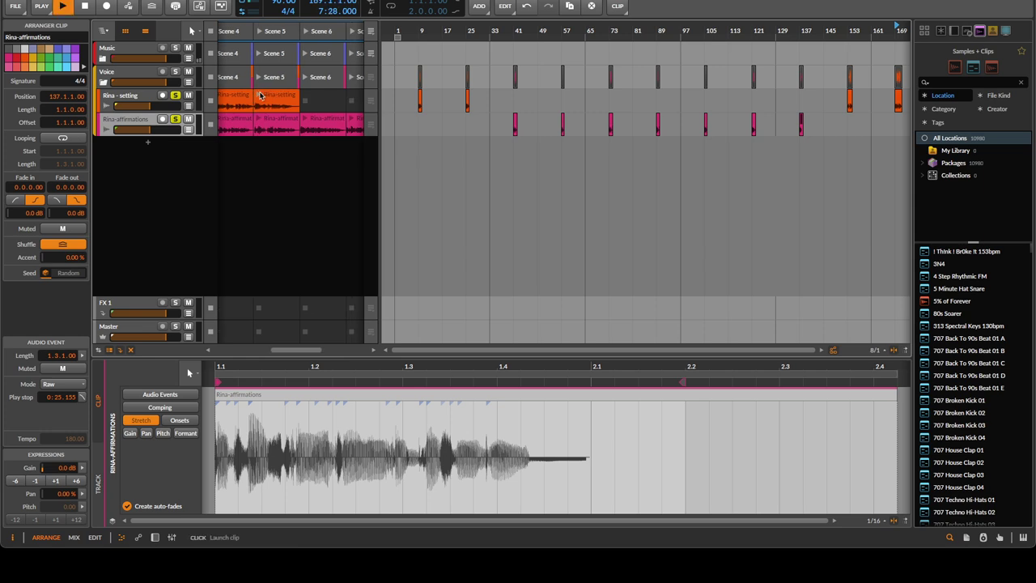
Launch the Scene 5 setting clip and place a copy of it on the setting track at bar 185
{"action": "left_click", "coordinate": [261, 95]}
{"action": "key", "text": "minus"}
{"action": "key", "text": "plus"}
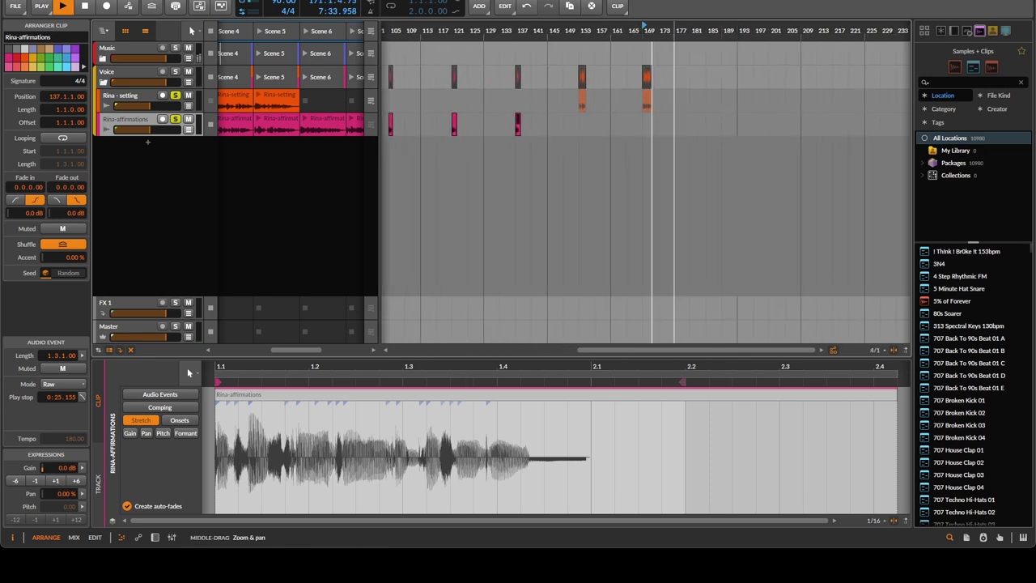
{"action": "key", "text": "minus"}
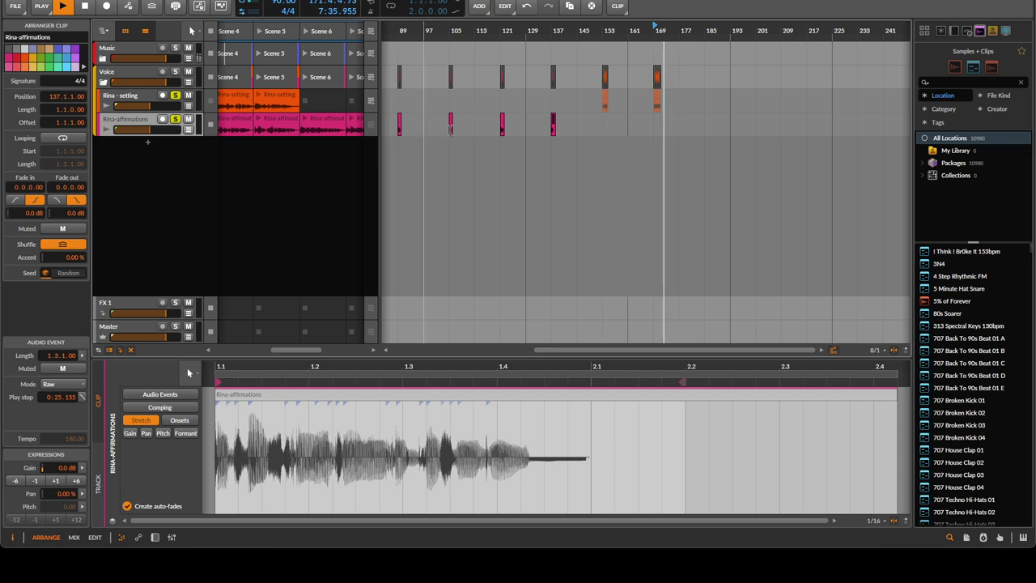
{"action": "left_click_drag", "start_coordinate": [273, 95], "coordinate": [706, 103]}
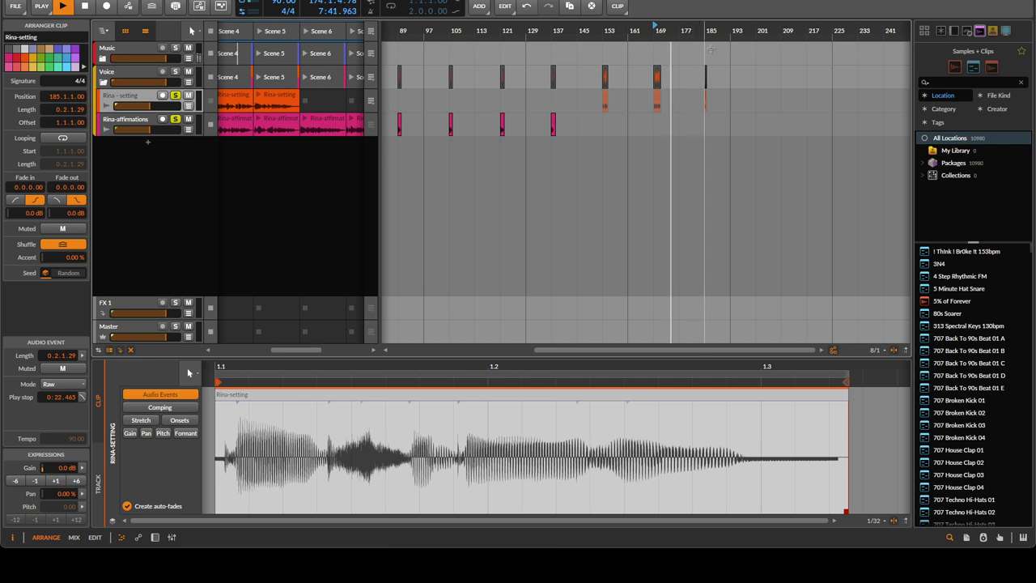
Switch the setting track back to timeline playback, unsolo both voice tracks and play the setting clip at bar 185
{"action": "key", "text": "space"}
{"action": "key", "text": "space"}
{"action": "left_click_drag", "start_coordinate": [706, 28], "coordinate": [611, 62]}
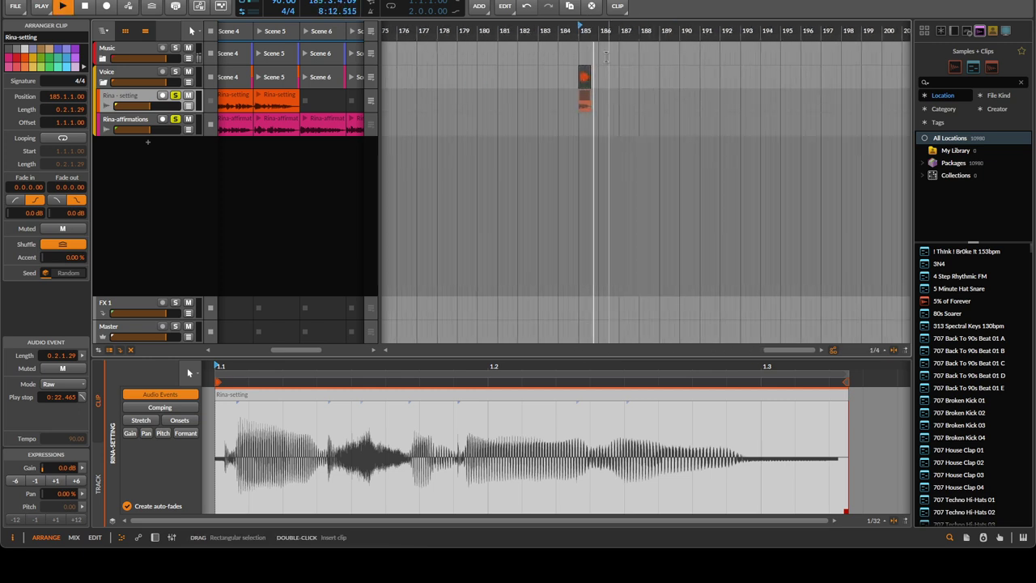
{"action": "left_click", "coordinate": [372, 106]}
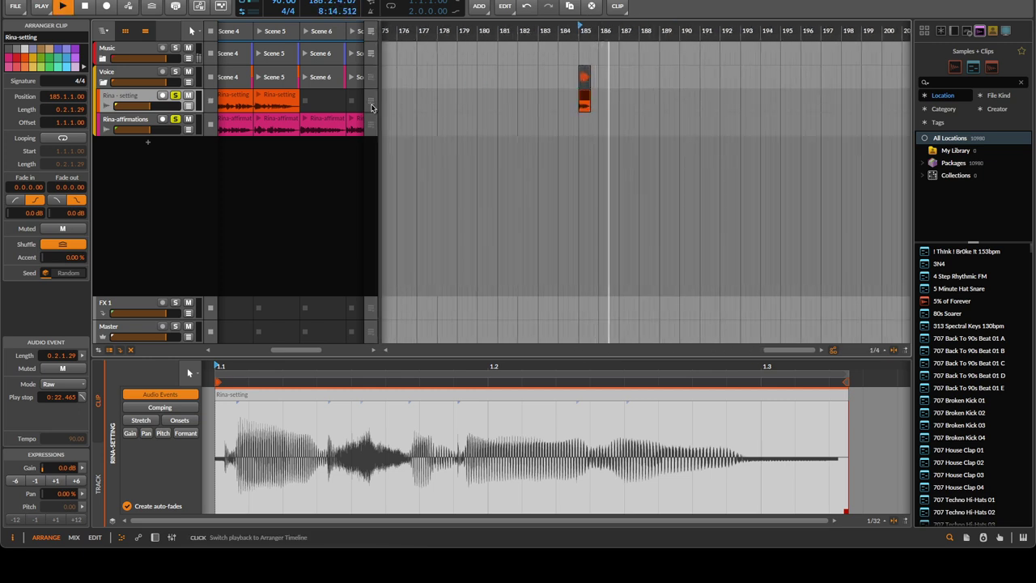
{"action": "left_click", "coordinate": [571, 150]}
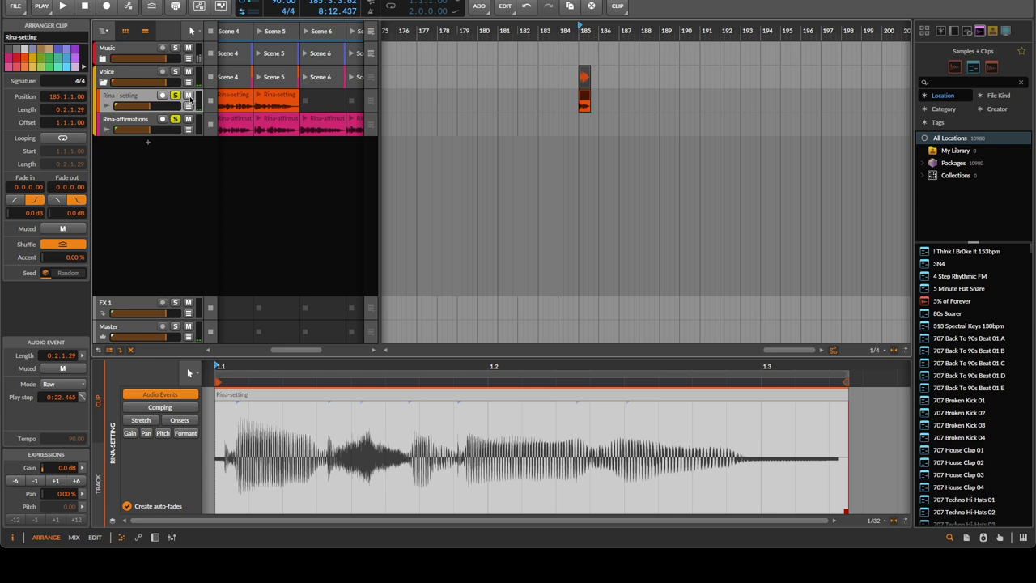
{"action": "key", "text": "space"}
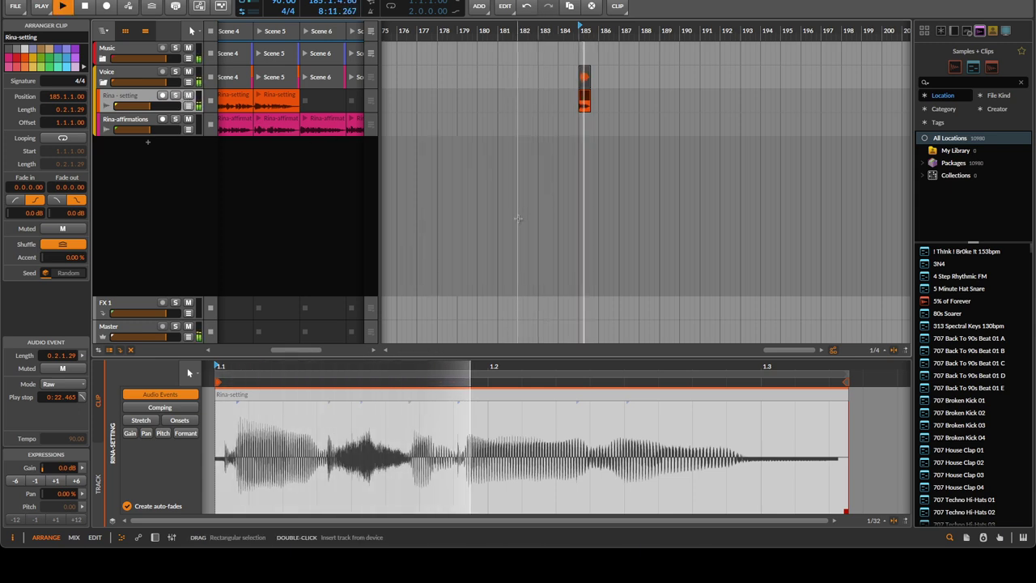
Collapse the Voice group, give the clip launcher more width and set the playback start to bar 203
{"action": "scroll", "coordinate": [518, 218], "scroll_direction": "down", "scroll_amount": 5}
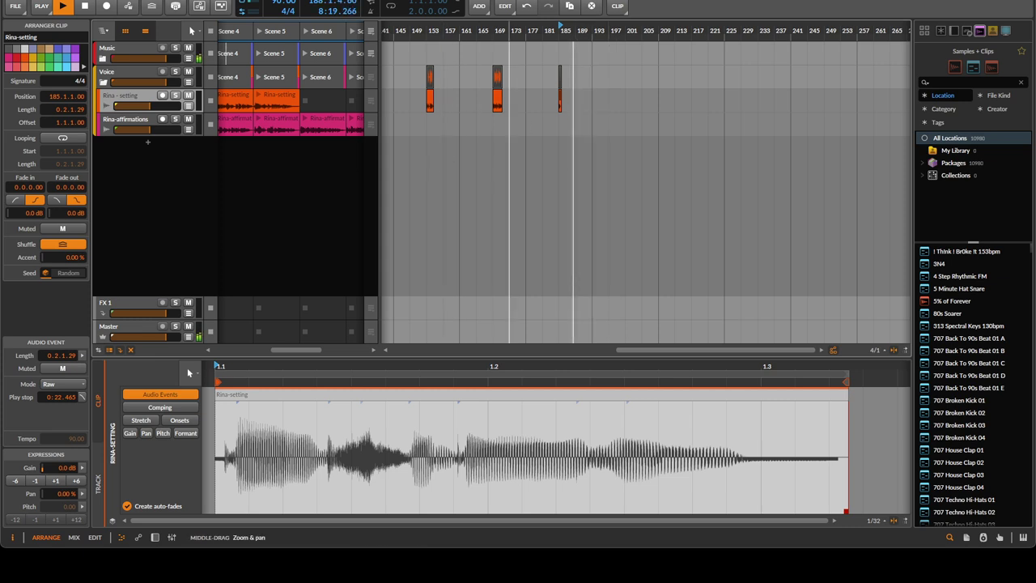
{"action": "scroll", "coordinate": [545, 115], "scroll_direction": "down", "scroll_amount": 3}
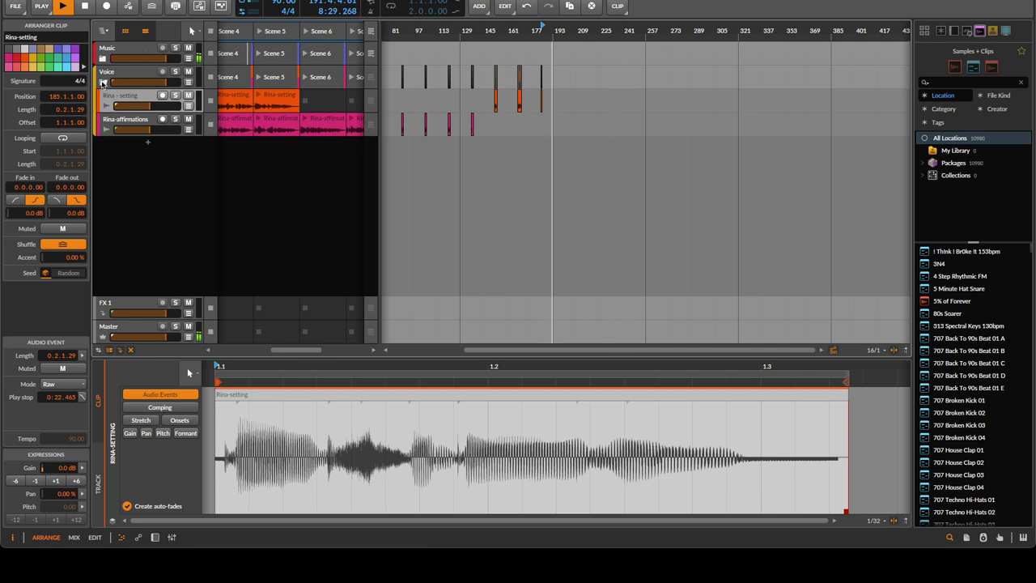
{"action": "left_click", "coordinate": [103, 82]}
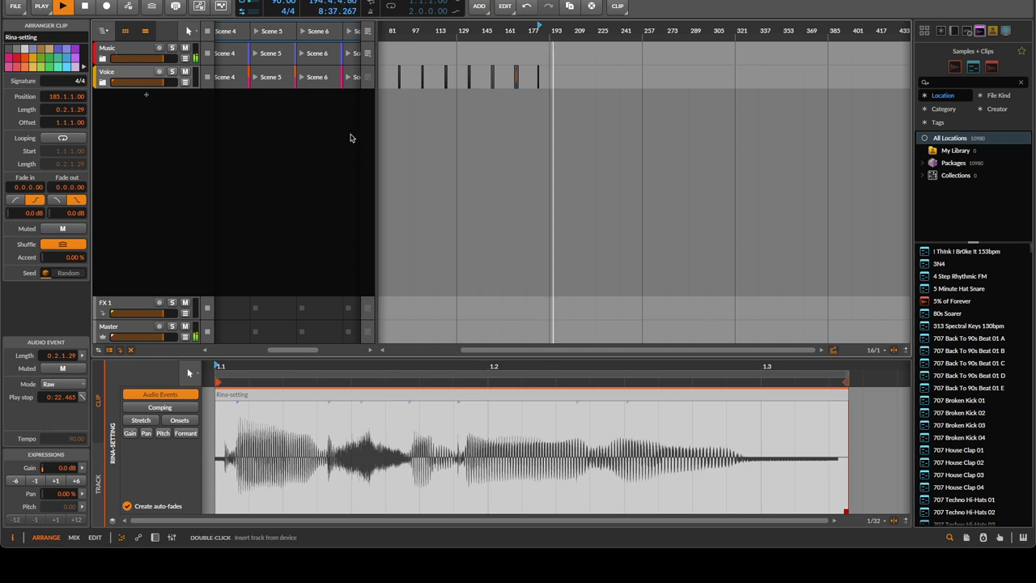
{"action": "left_click_drag", "start_coordinate": [376, 146], "coordinate": [627, 167]}
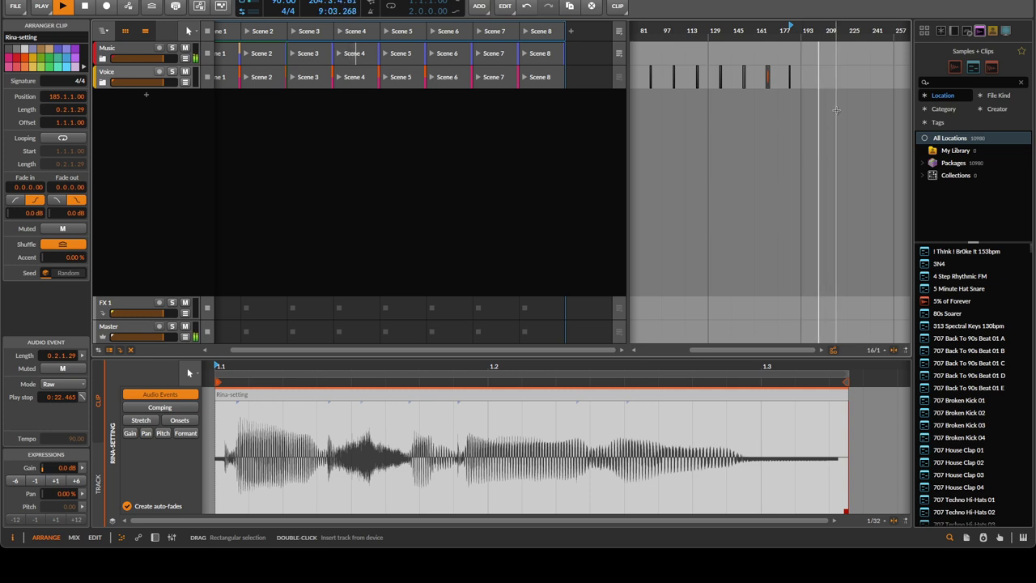
{"action": "left_click_drag", "start_coordinate": [820, 27], "coordinate": [761, 44]}
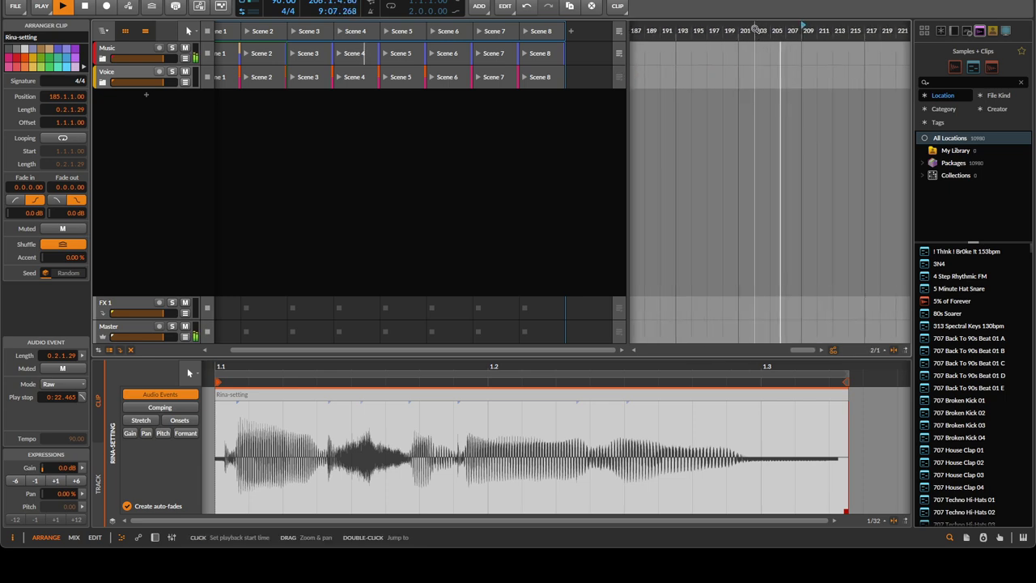
{"action": "left_click", "coordinate": [757, 30]}
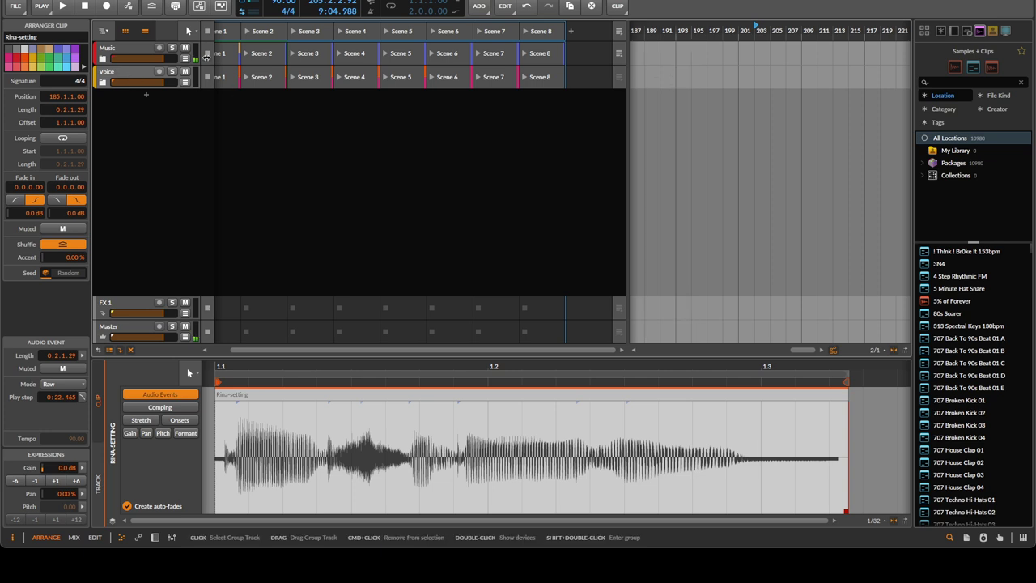
Close the clip detail editor and hide the clip launcher so the timeline fills the window
{"action": "left_click", "coordinate": [134, 51]}
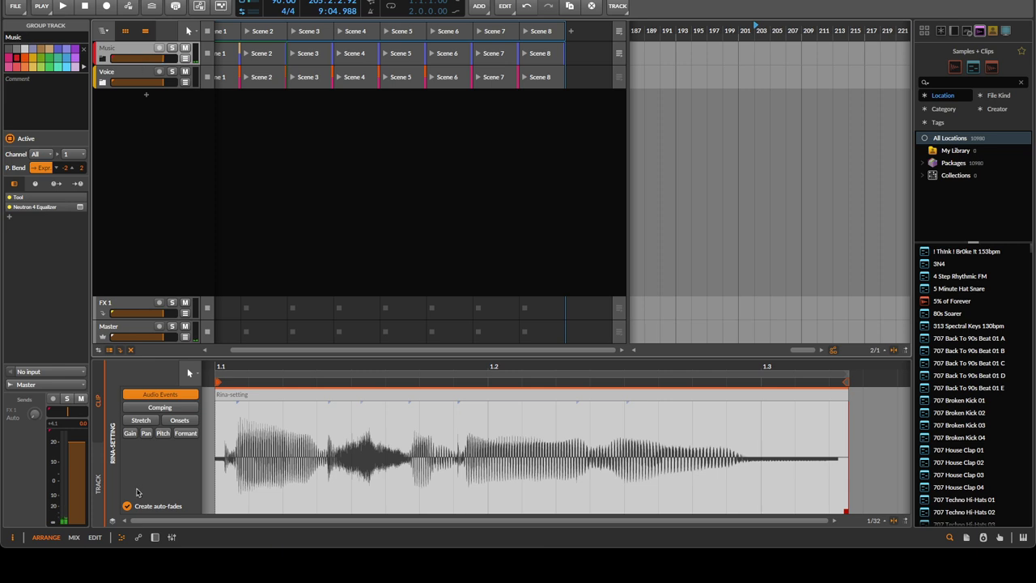
{"action": "left_click", "coordinate": [139, 539]}
{"action": "left_click", "coordinate": [138, 540]}
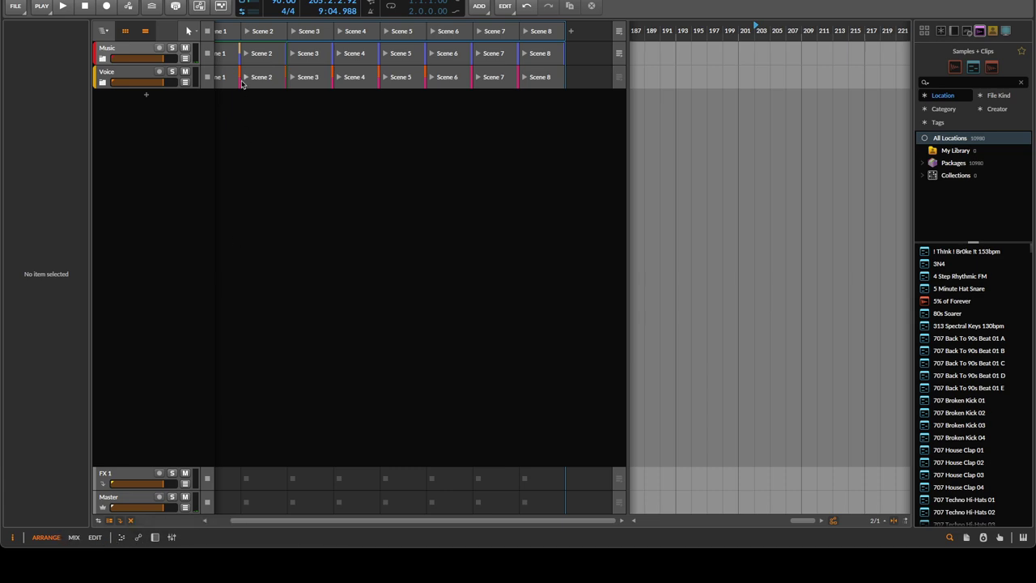
{"action": "left_click", "coordinate": [165, 61]}
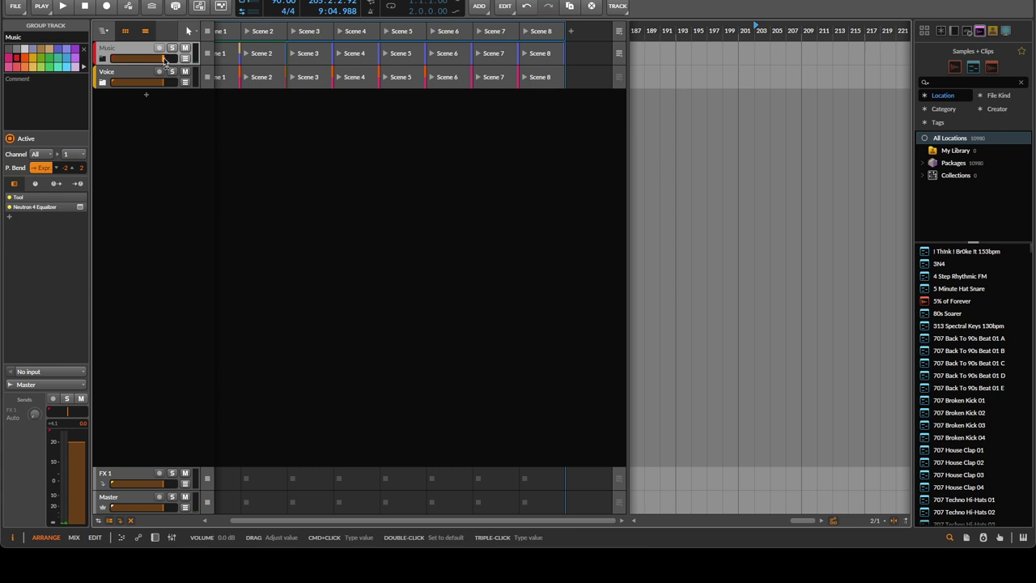
{"action": "left_click", "coordinate": [103, 60]}
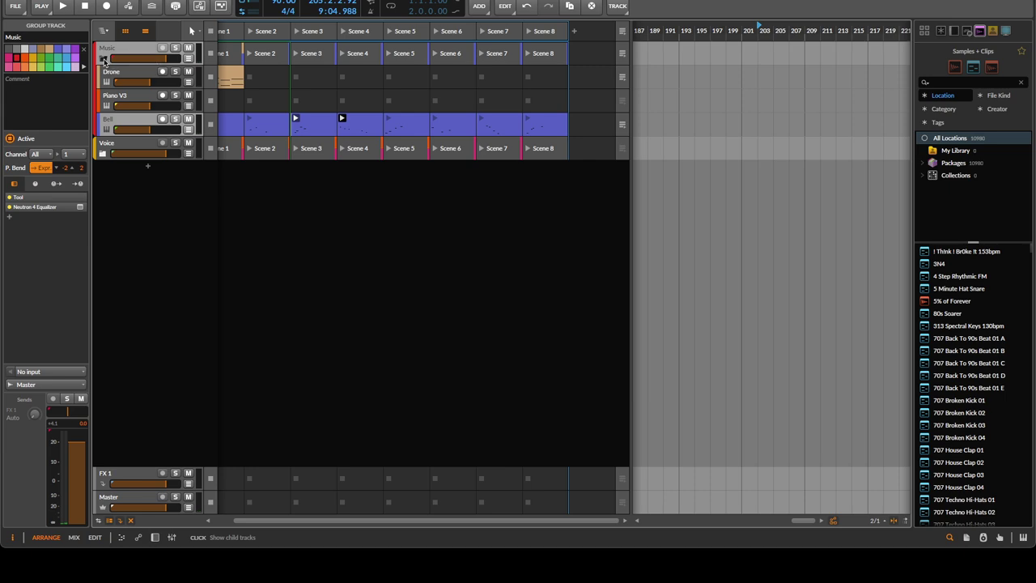
{"action": "left_click", "coordinate": [103, 60]}
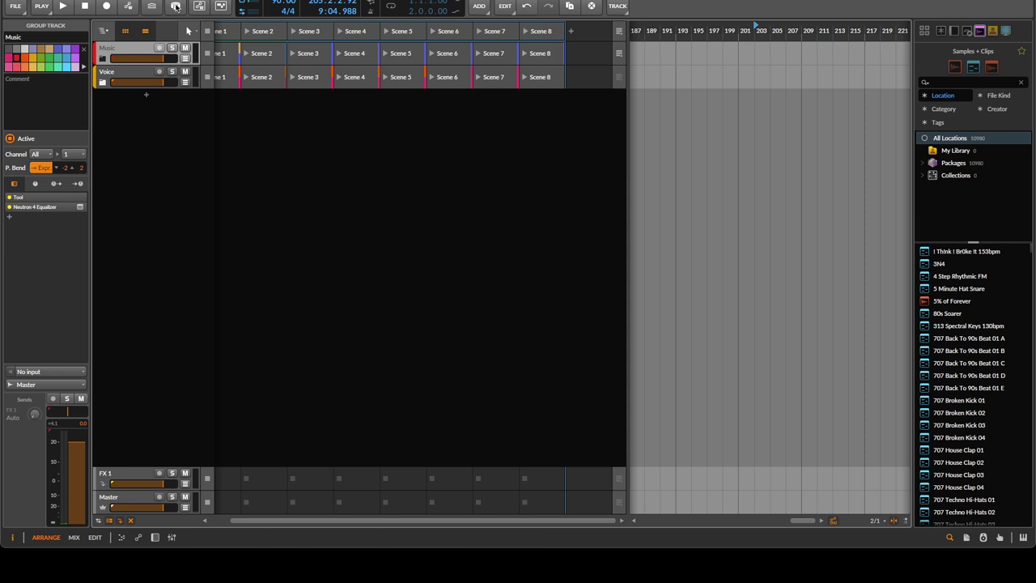
{"action": "left_click", "coordinate": [125, 32]}
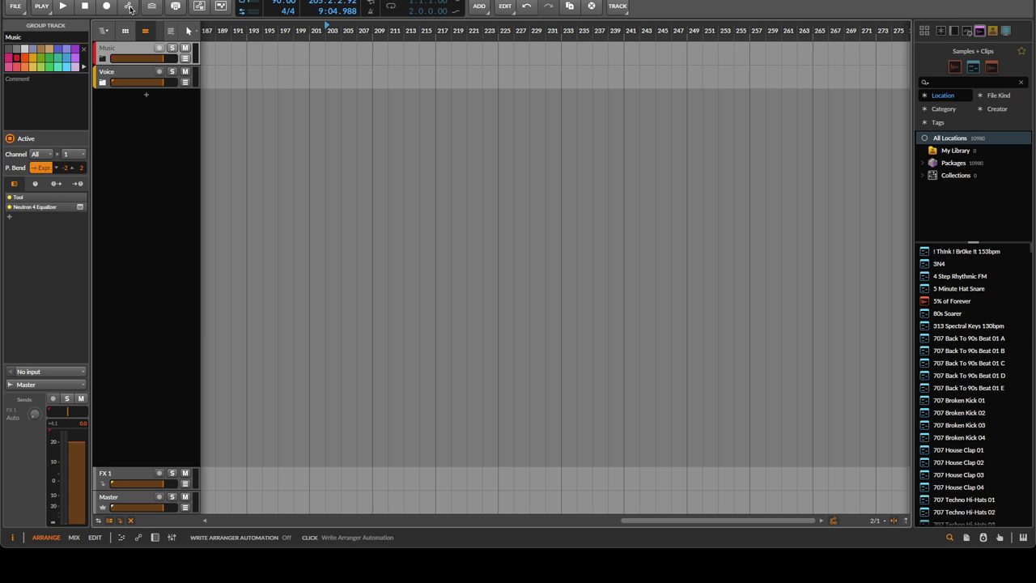
{"action": "right_click", "coordinate": [124, 49]}
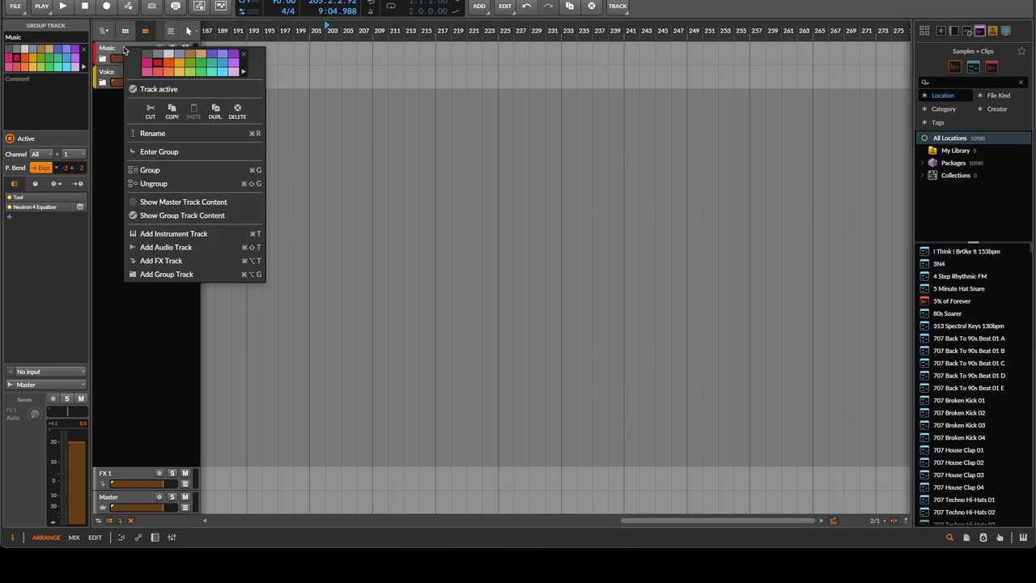
{"action": "left_click", "coordinate": [115, 50]}
{"action": "left_click", "coordinate": [103, 83]}
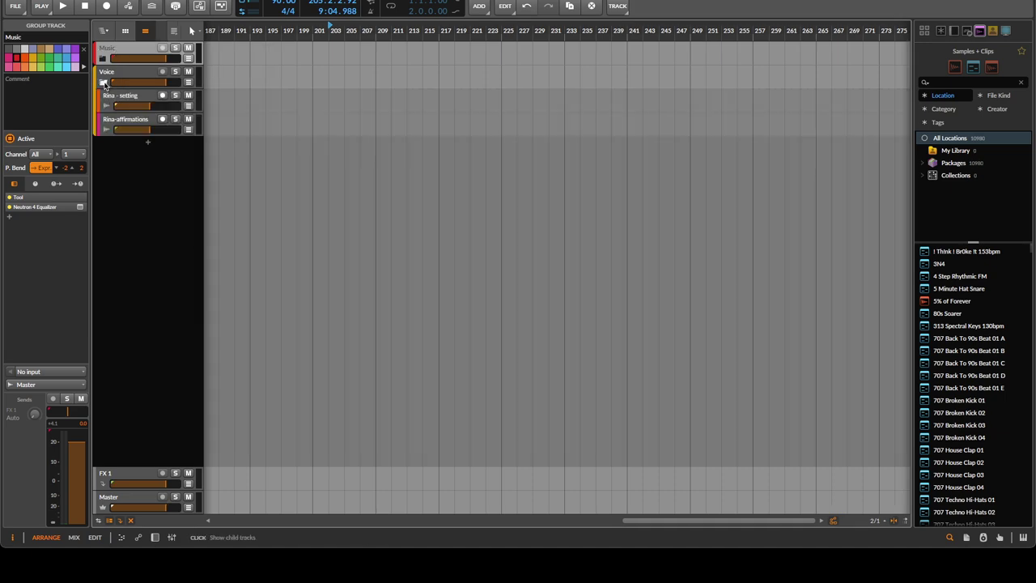
{"action": "left_click", "coordinate": [104, 84]}
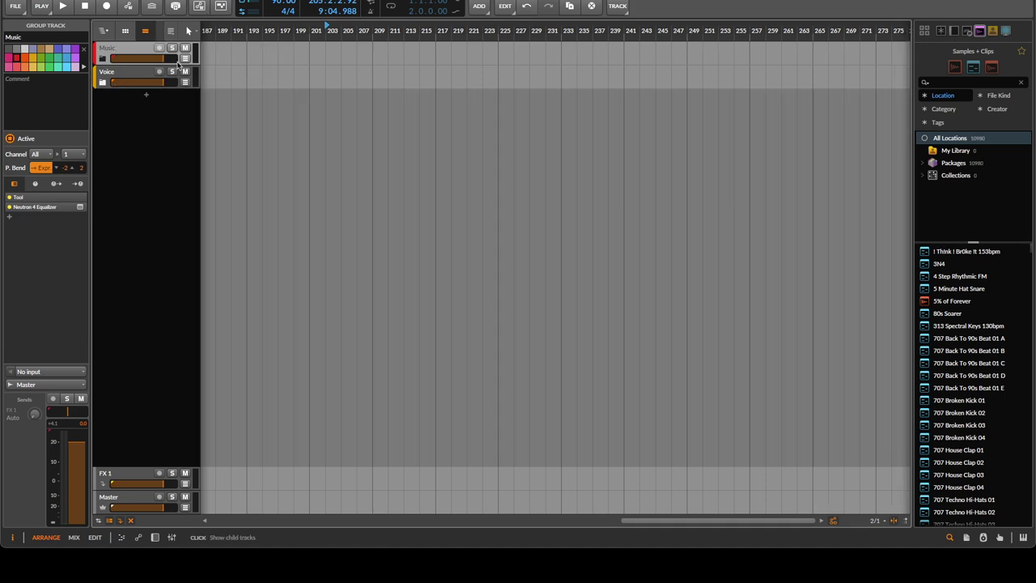
Show the Music group's Tool Gain automation and add points of -3.0 dB at bar 201 and -36.0 dB near bar 205
{"action": "left_click", "coordinate": [184, 60]}
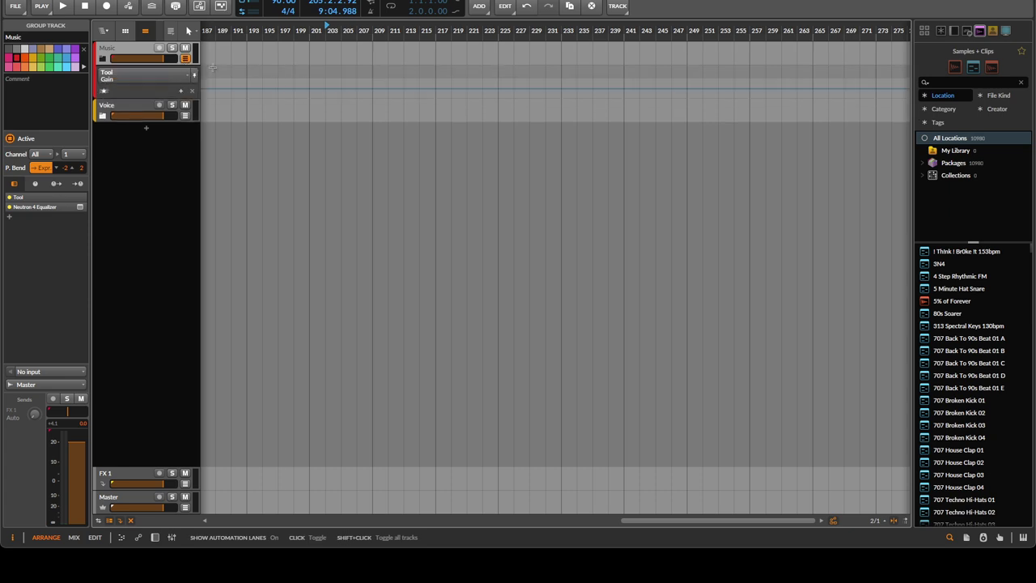
{"action": "left_click", "coordinate": [309, 90]}
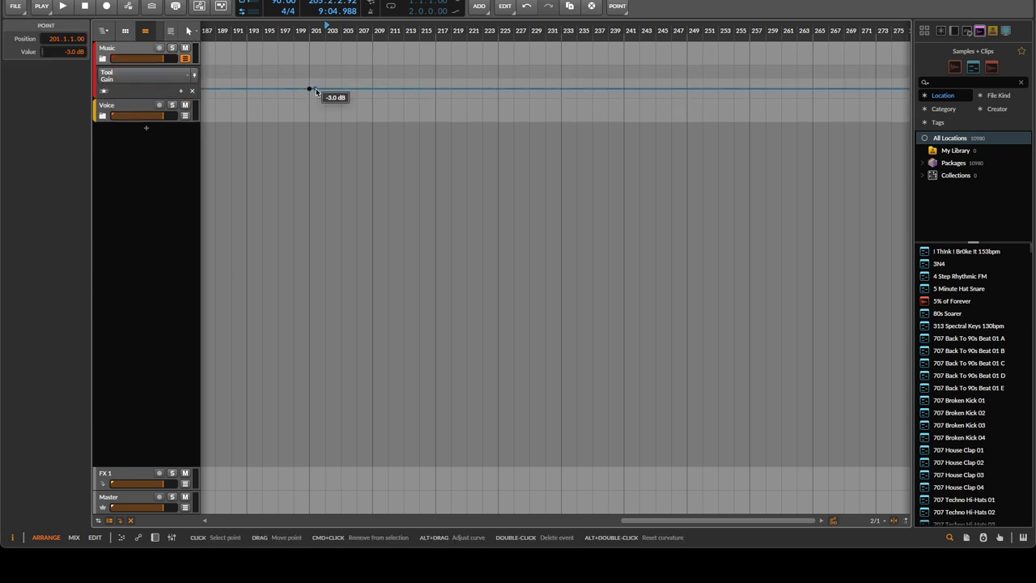
{"action": "key", "text": "space"}
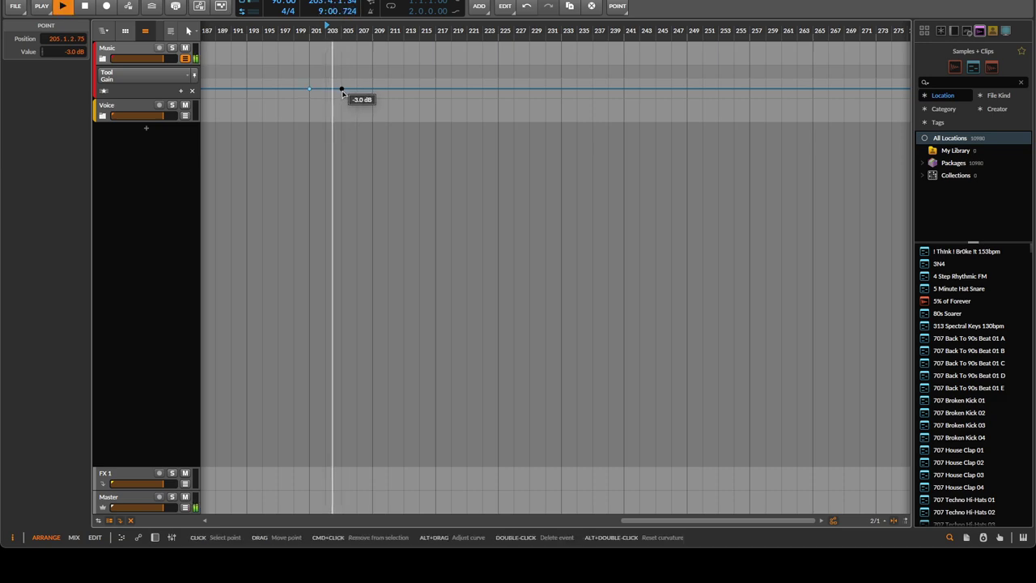
{"action": "left_click", "coordinate": [342, 93]}
{"action": "left_click_drag", "start_coordinate": [342, 93], "coordinate": [327, 81]}
{"action": "key", "text": "space"}
{"action": "key", "text": "space"}
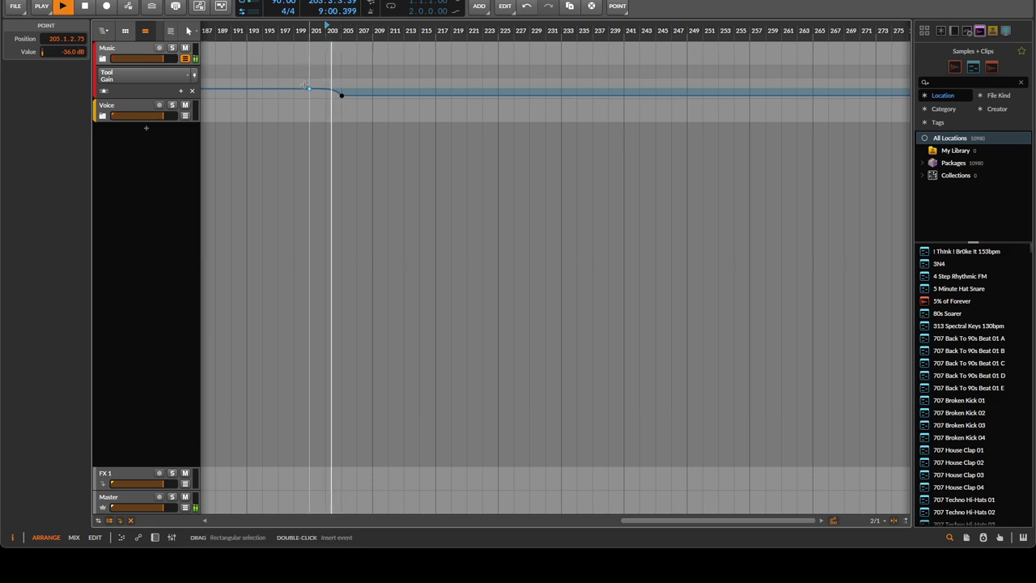
Align the -36.0 dB gain point exactly with bar 205 and play through the music fade
{"action": "mouse_move", "coordinate": [312, 91]}
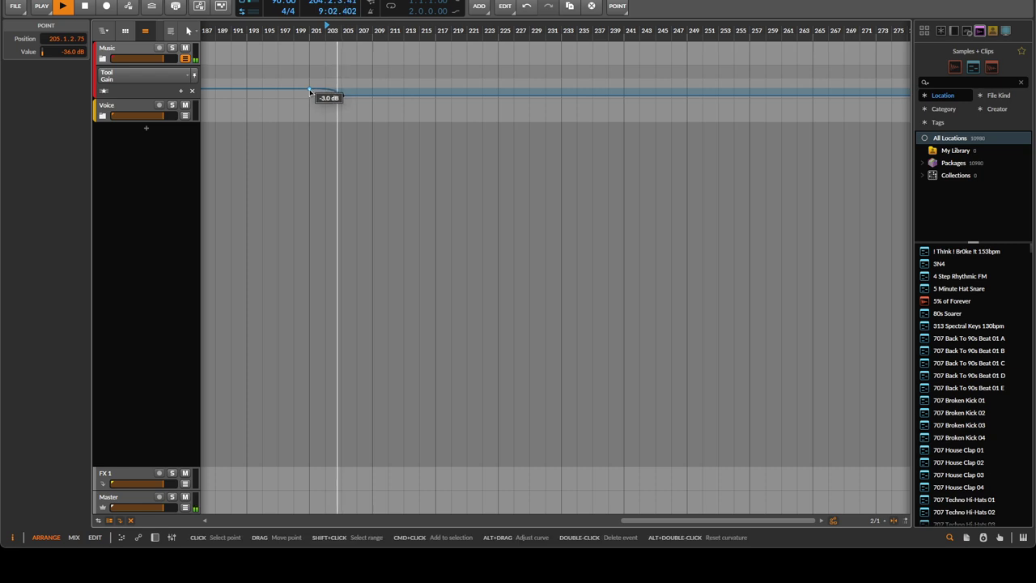
{"action": "left_click", "coordinate": [332, 93]}
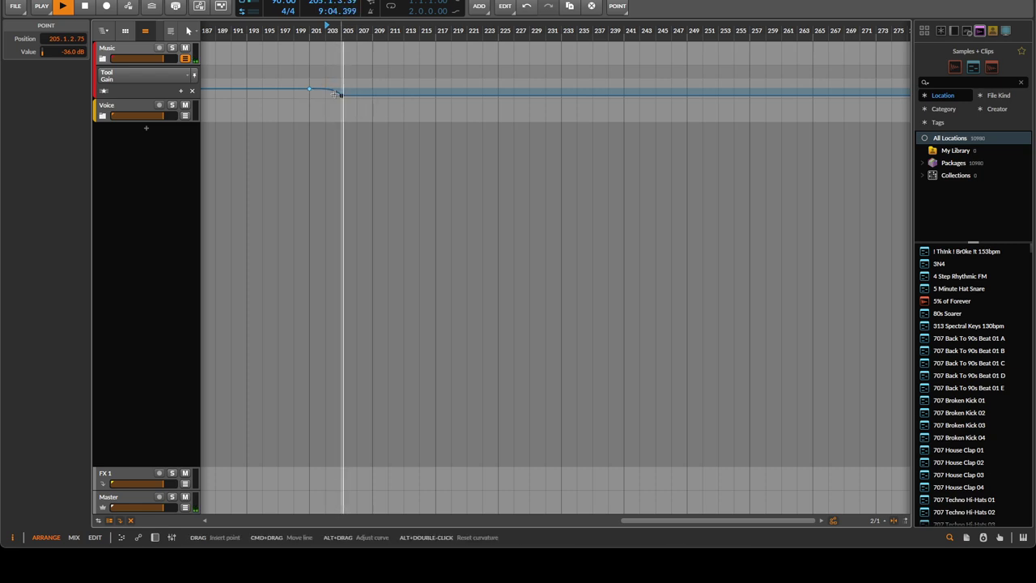
{"action": "mouse_move", "coordinate": [334, 98]}
{"action": "left_mouse_down"}
{"action": "mouse_move", "coordinate": [358, 98]}
{"action": "mouse_move", "coordinate": [332, 98]}
{"action": "mouse_move", "coordinate": [341, 98]}
{"action": "left_mouse_up"}
{"action": "key", "text": "space"}
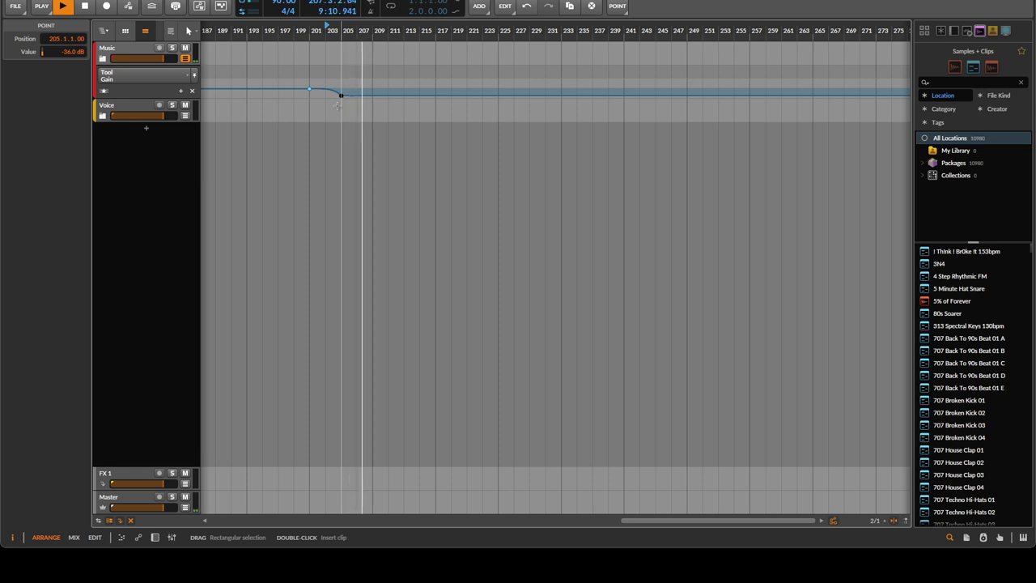
{"action": "key", "text": "space"}
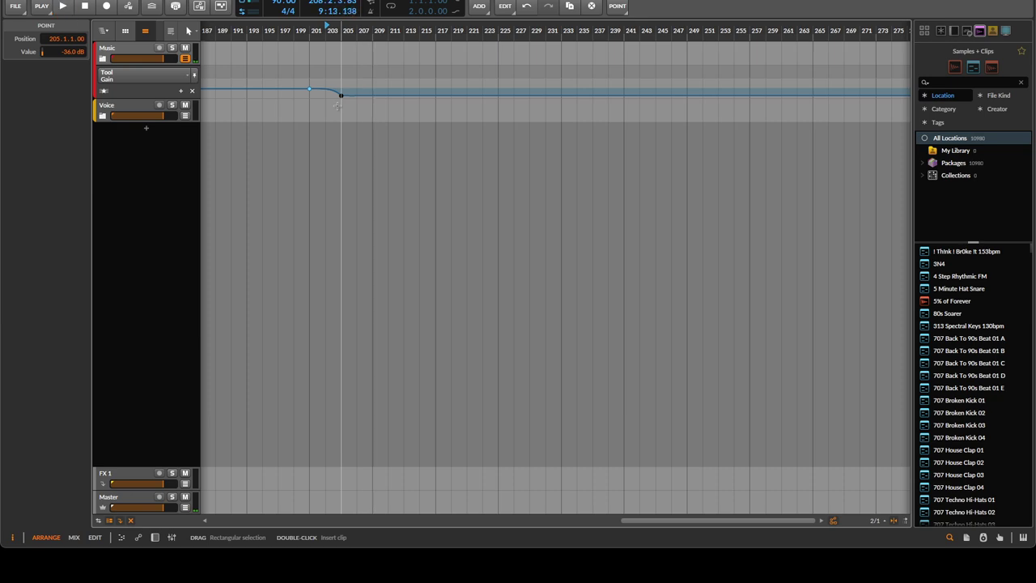
Lengthen the music fade-out by moving the -36.0 dB gain point to bar 209
{"action": "left_click", "coordinate": [185, 59]}
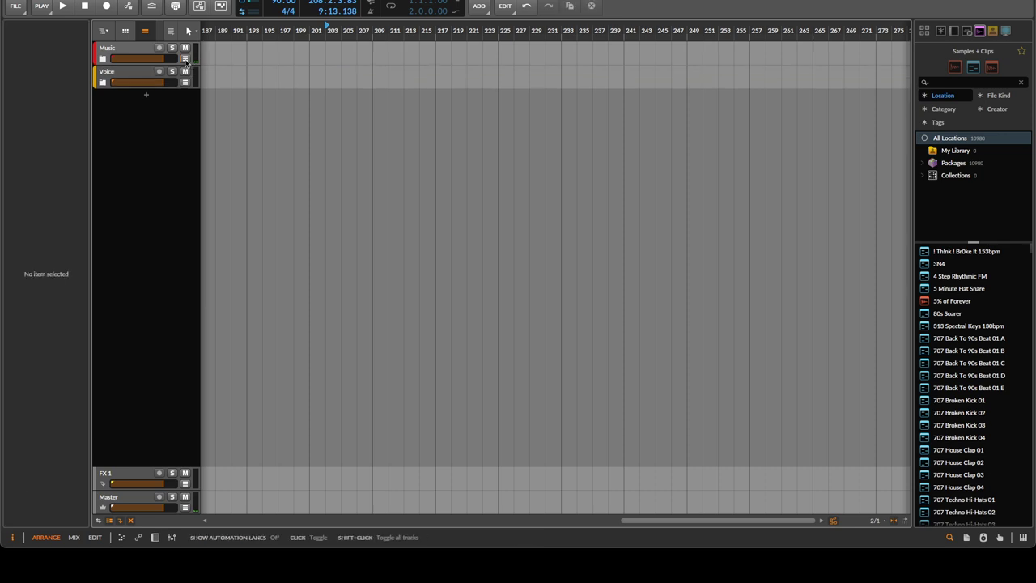
{"action": "left_click", "coordinate": [186, 58]}
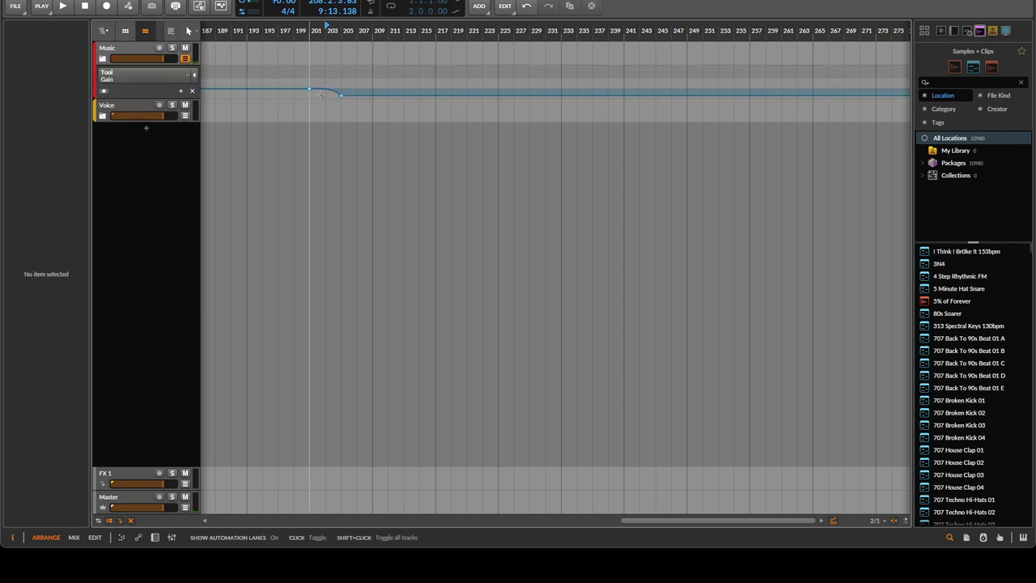
{"action": "left_click_drag", "start_coordinate": [341, 95], "coordinate": [372, 96]}
{"action": "scroll", "coordinate": [372, 95], "scroll_direction": "down", "scroll_amount": 3}
{"action": "scroll", "coordinate": [372, 96], "scroll_direction": "down", "scroll_amount": 4}
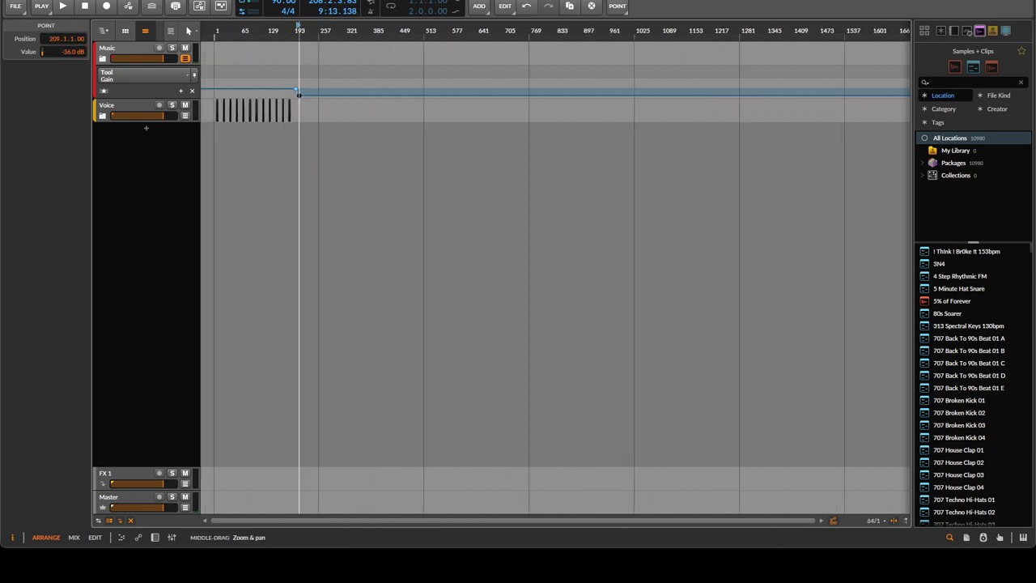
Expand the Music group and record-arm the Drone and Bell tracks
{"action": "left_click", "coordinate": [103, 59]}
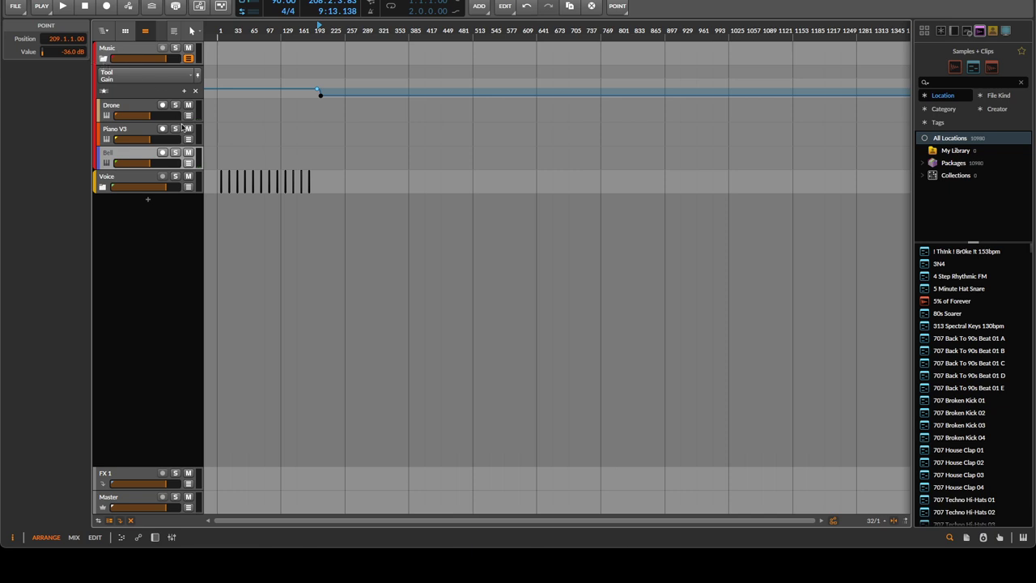
{"action": "left_click", "coordinate": [163, 105]}
{"action": "left_click", "coordinate": [162, 153]}
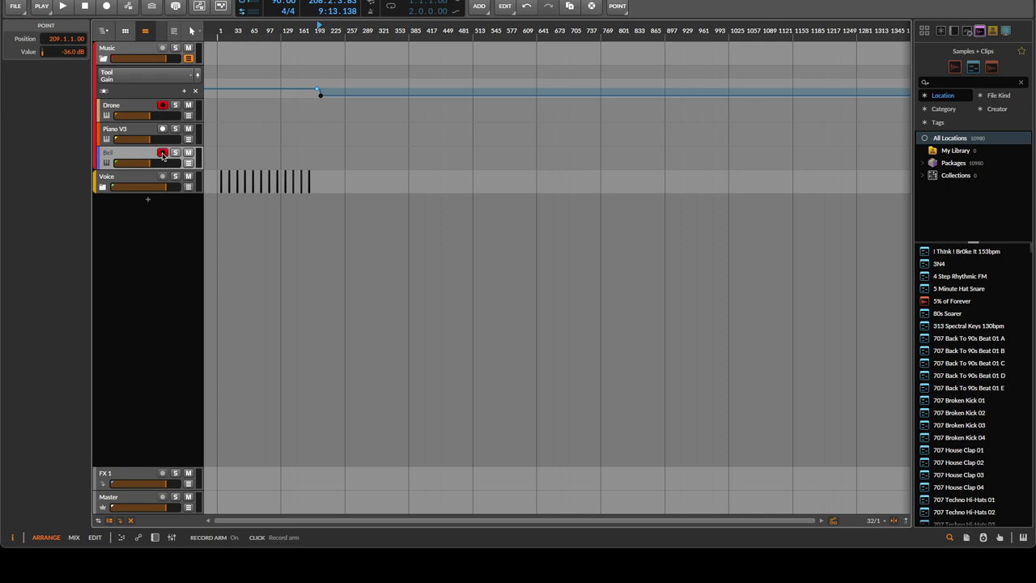
Show the clip launcher from Scene 1 beside a wider arrangement and set the playback start to bar 1
{"action": "key", "text": "shift+Tab"}
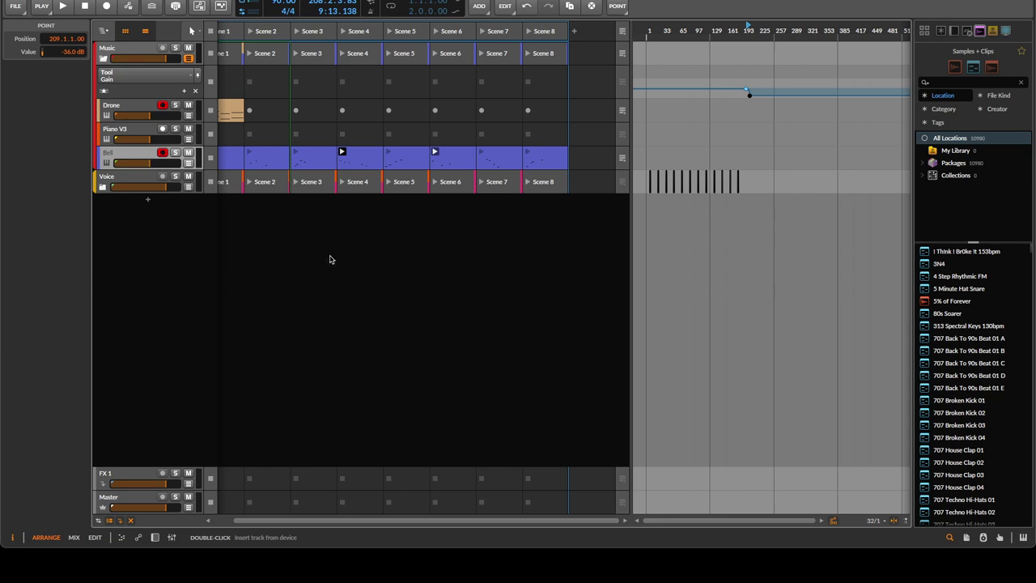
{"action": "scroll", "coordinate": [328, 257], "scroll_direction": "left", "scroll_amount": 1}
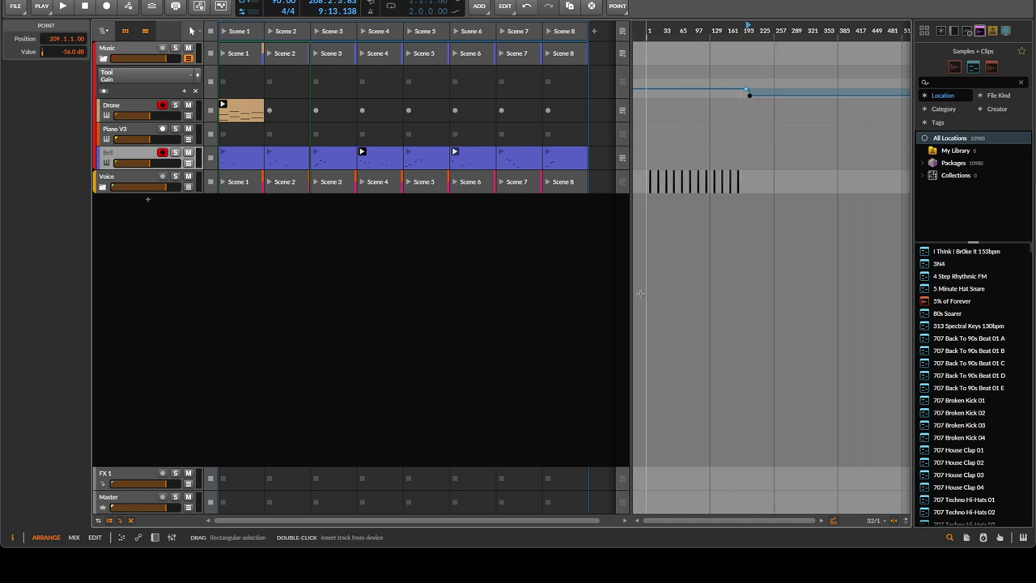
{"action": "left_click_drag", "start_coordinate": [630, 300], "coordinate": [504, 303]}
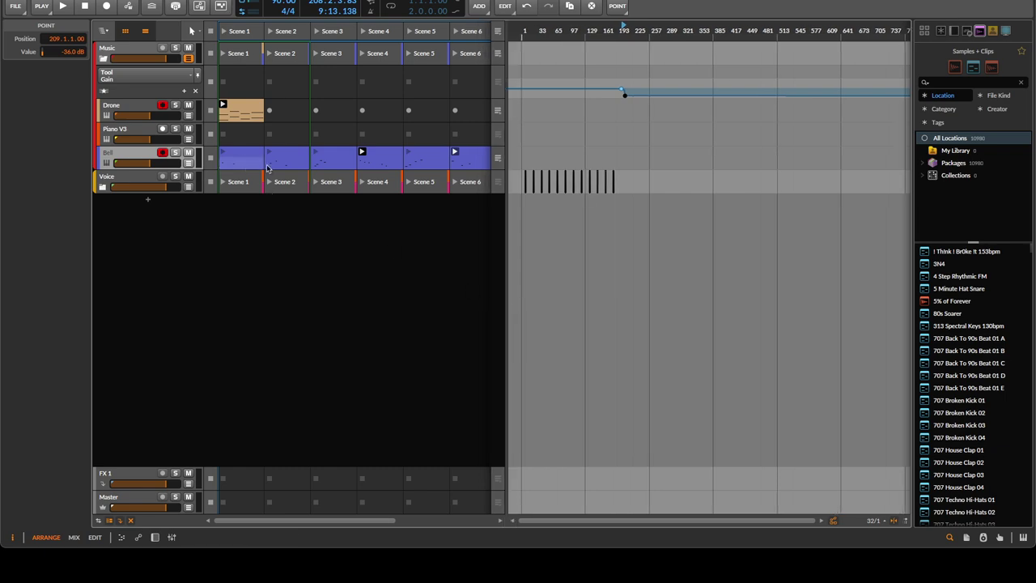
{"action": "left_click", "coordinate": [520, 116]}
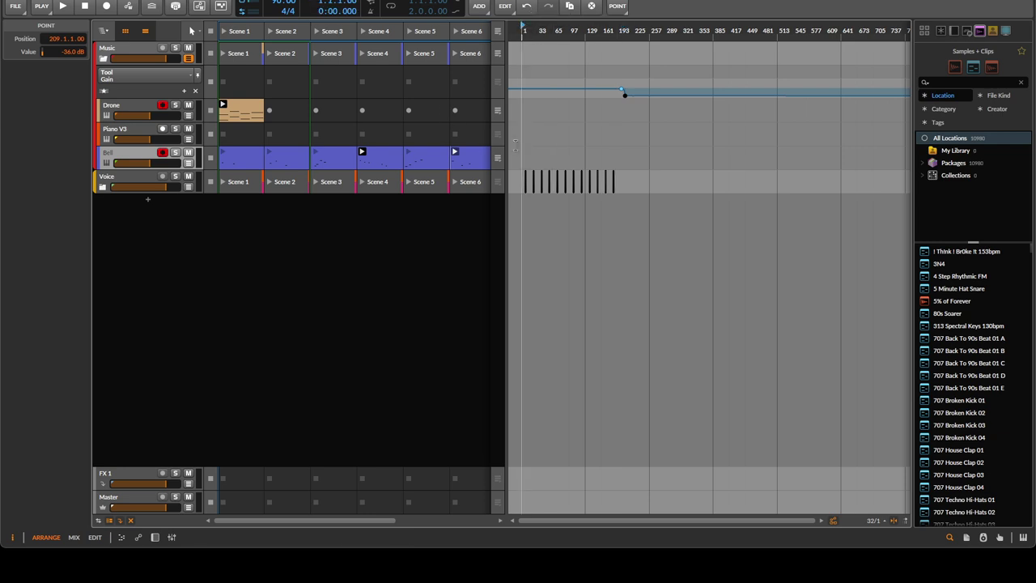
Start recording into the arrangement by launching Scene 1, and toggle mute on the Bell track and the Voice group
{"action": "left_click", "coordinate": [105, 7]}
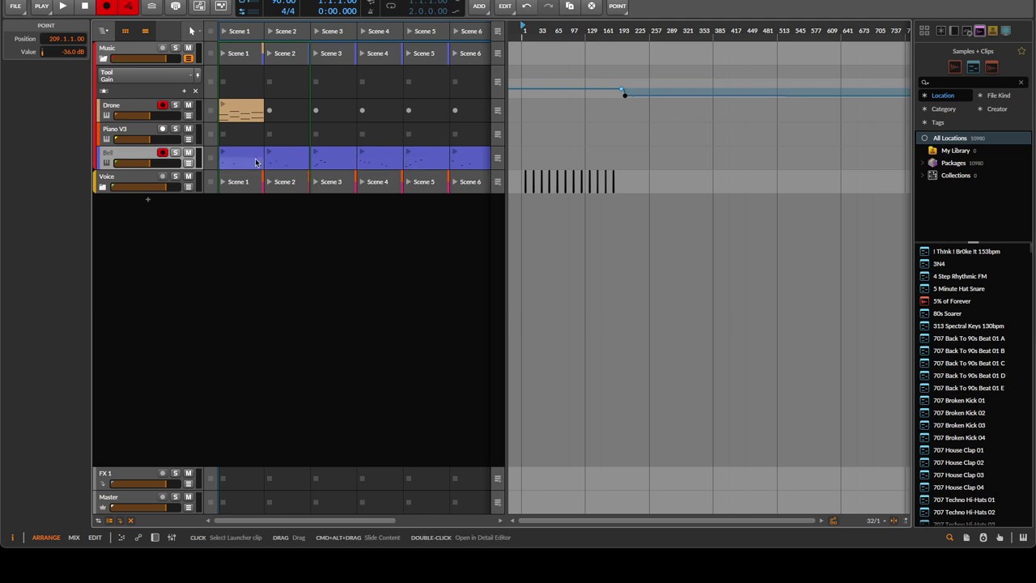
{"action": "left_click", "coordinate": [223, 34]}
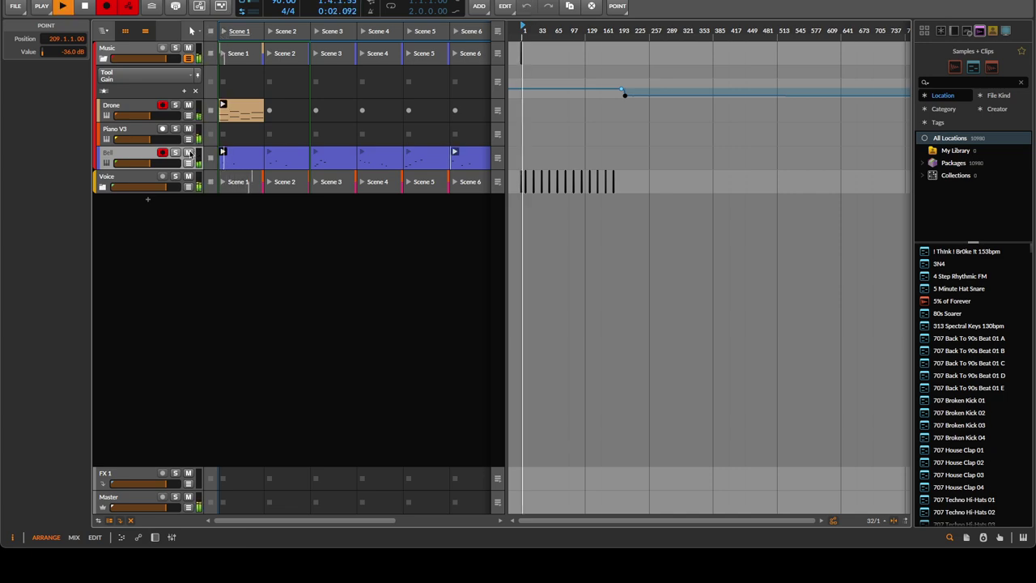
{"action": "left_click", "coordinate": [189, 153]}
{"action": "left_click", "coordinate": [189, 177]}
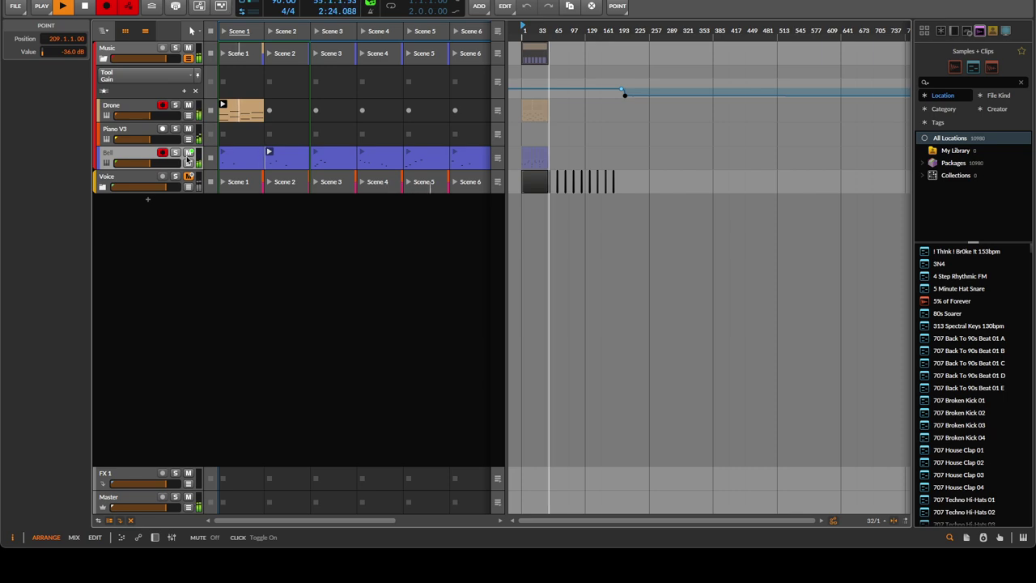
Show the Bell track's device chain and set its Tool gain to +3.0 dB
{"action": "left_click", "coordinate": [142, 159]}
{"action": "key", "text": "d"}
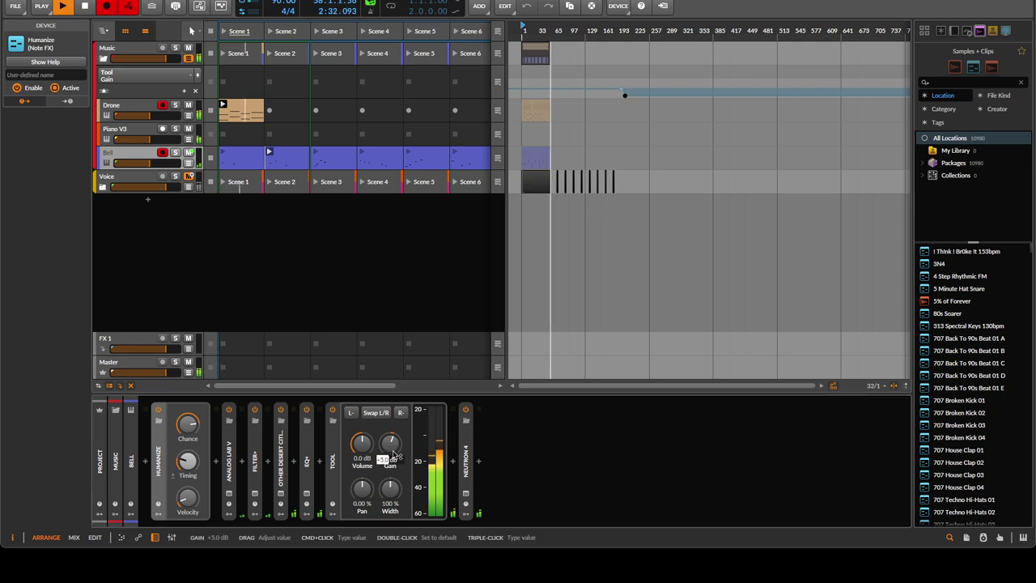
{"action": "scroll", "coordinate": [394, 453], "scroll_direction": "down", "scroll_amount": 2}
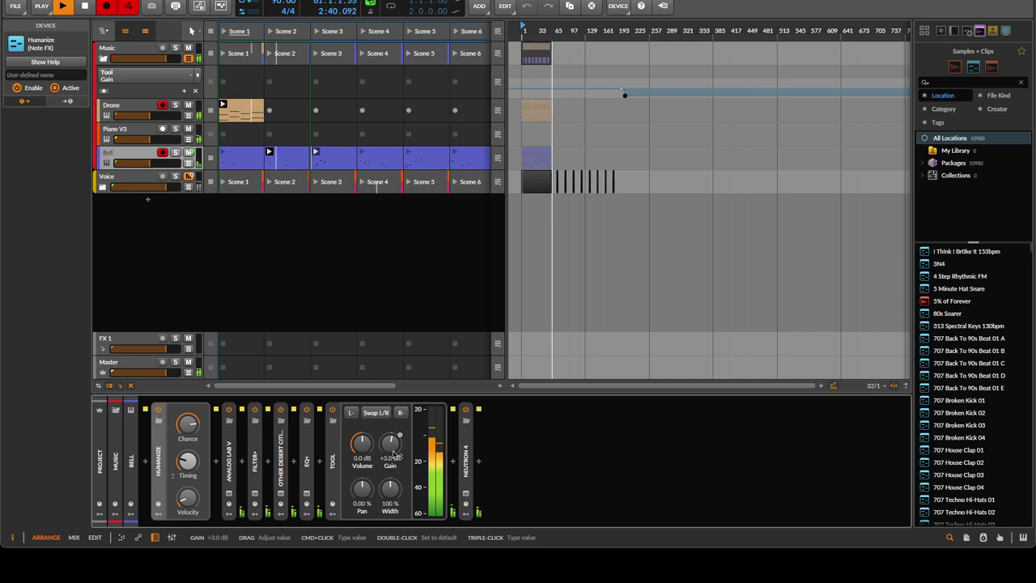
Show the Bell track's automation lane and delete the Tool Gain lane with all its automation
{"action": "left_click", "coordinate": [187, 164]}
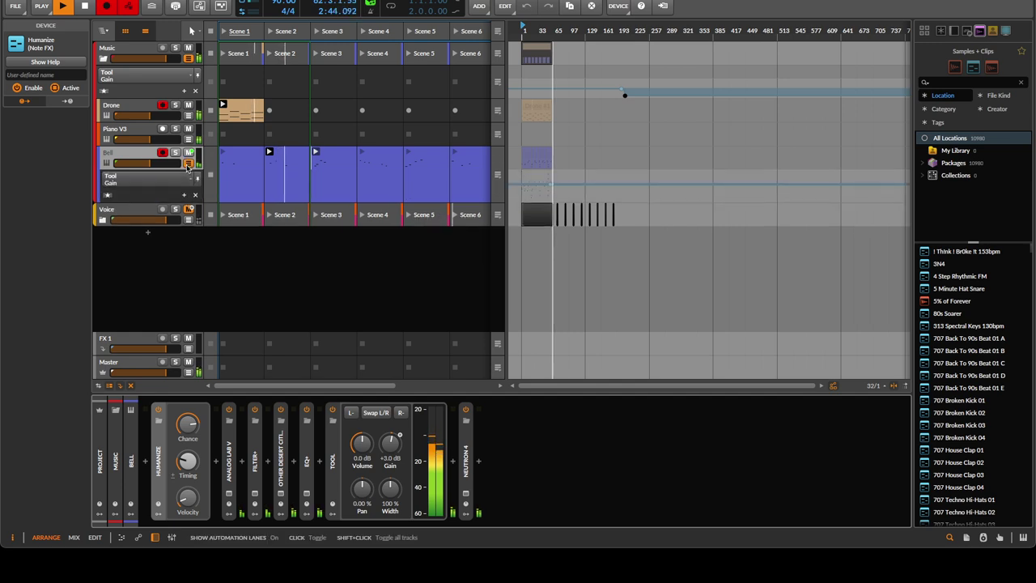
{"action": "left_click", "coordinate": [195, 196]}
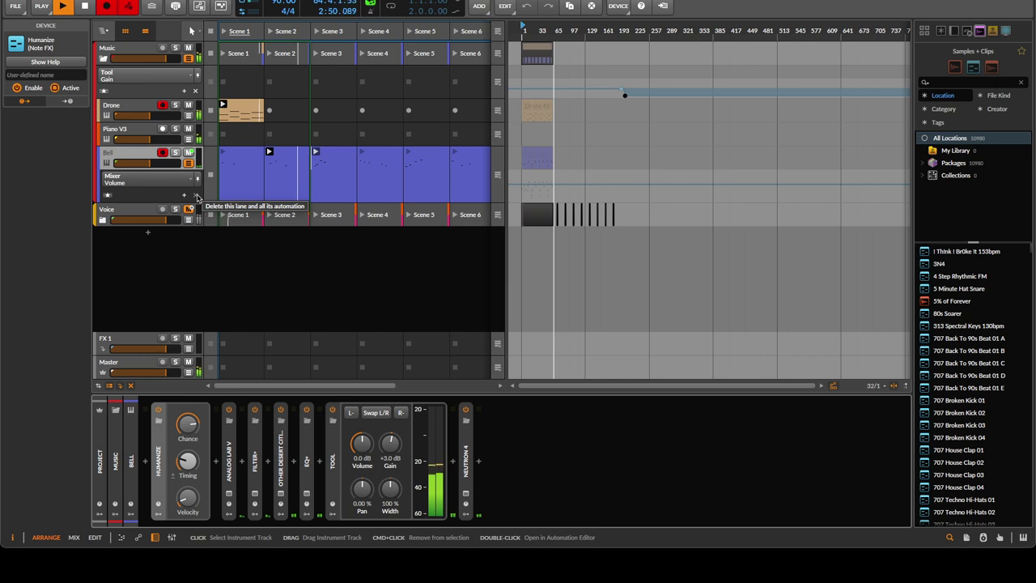
{"action": "left_click", "coordinate": [133, 12]}
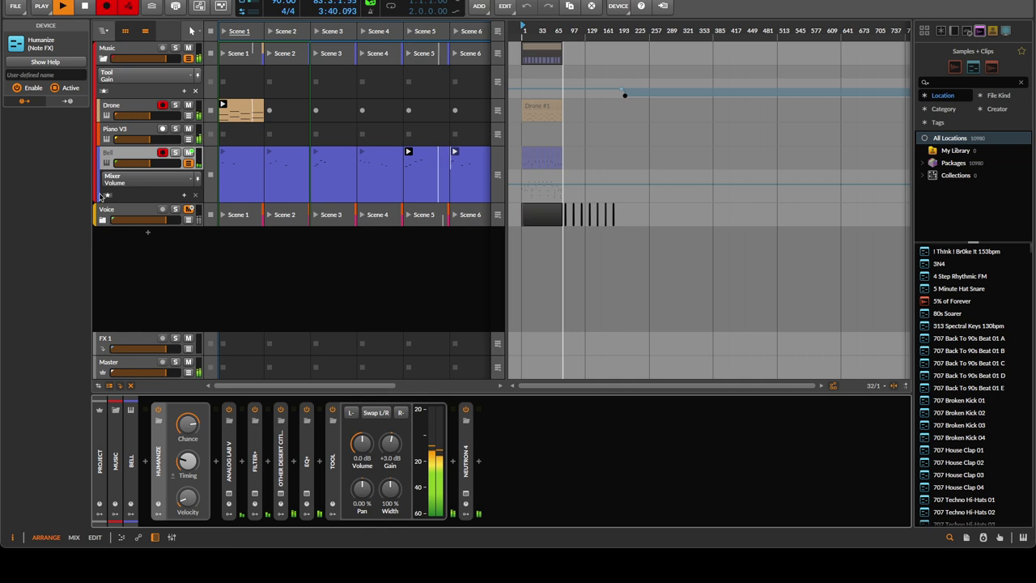
Expand the Voice group to its child tracks and stop the playing clip on the affirmations track
{"action": "left_click", "coordinate": [100, 224]}
{"action": "left_click", "coordinate": [100, 224]}
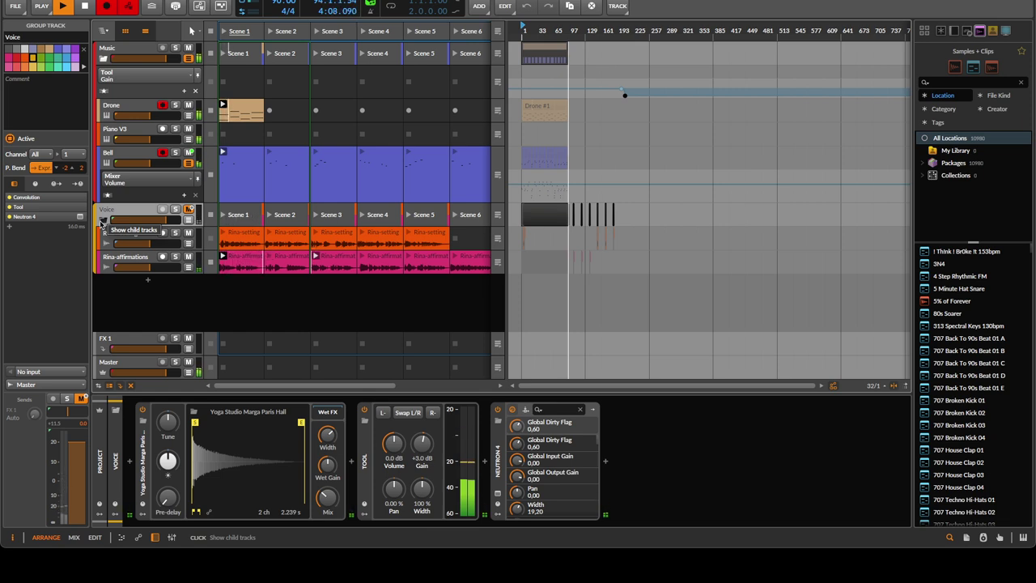
{"action": "left_click", "coordinate": [212, 263]}
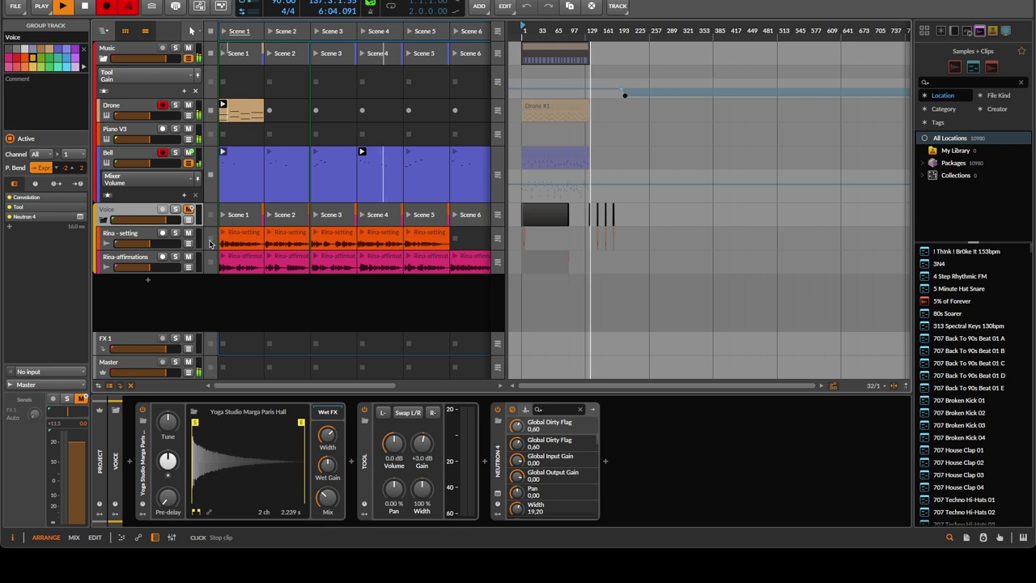
Open the Harmony Bloom plugin on the Piano V3 track and move its window clear of the recording arrangement
{"action": "left_click", "coordinate": [128, 126]}
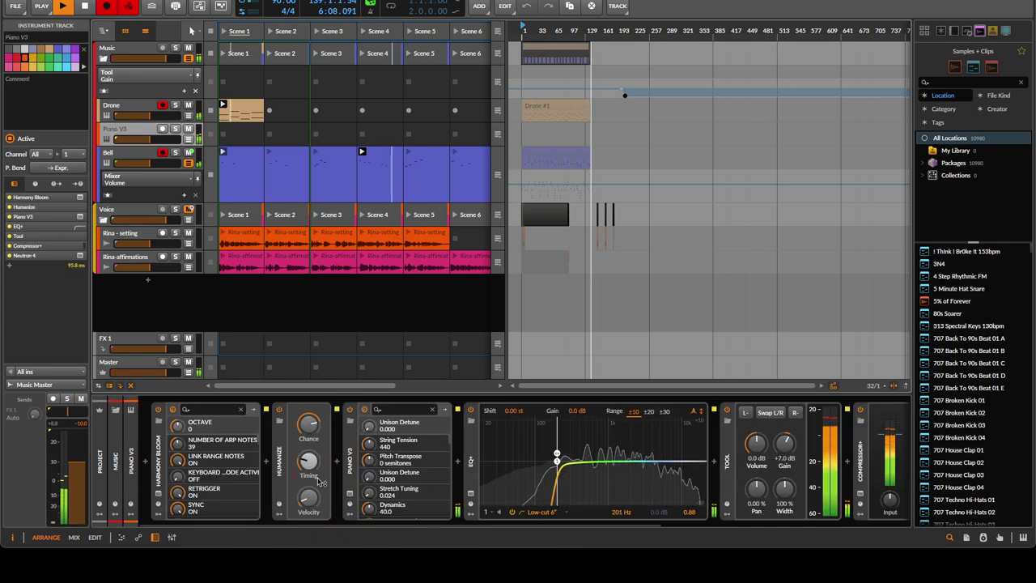
{"action": "left_click", "coordinate": [159, 502]}
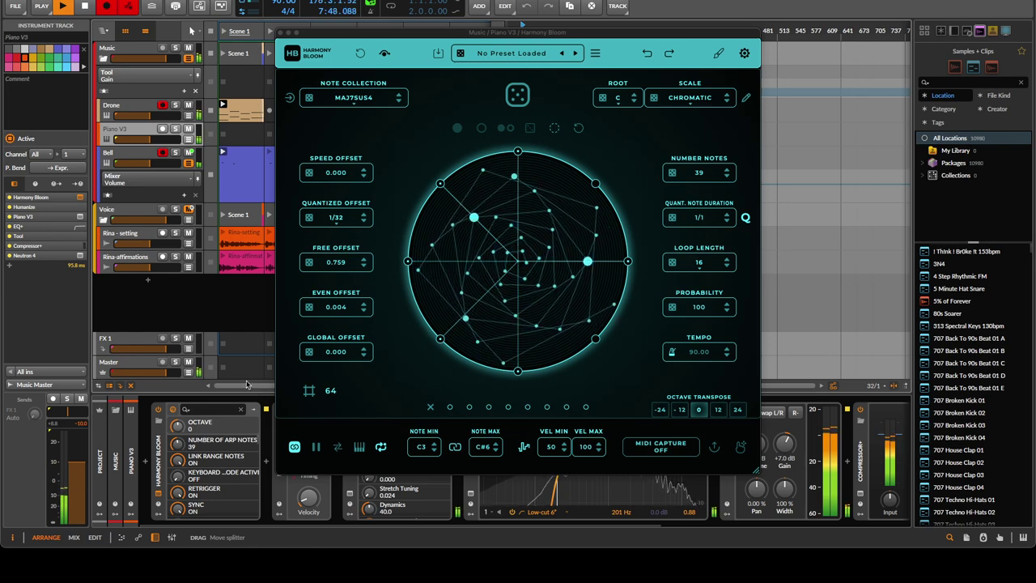
{"action": "left_click_drag", "start_coordinate": [426, 33], "coordinate": [247, 17]}
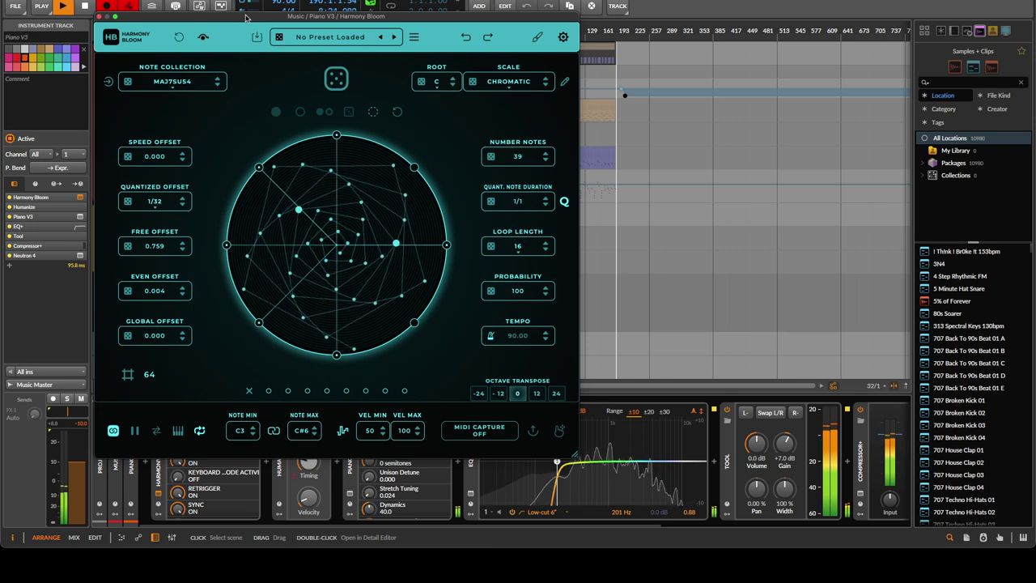
{"action": "left_click_drag", "start_coordinate": [289, 20], "coordinate": [284, 34]}
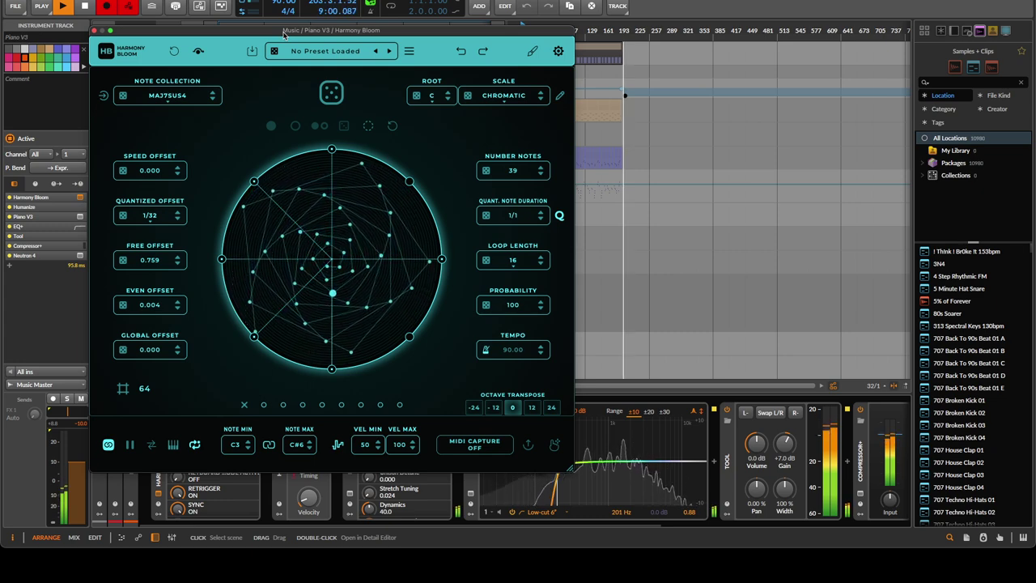
Stop the recording, close the Harmony Bloom window and hide the clip launcher to leave only the arrangement
{"action": "left_click", "coordinate": [84, 5]}
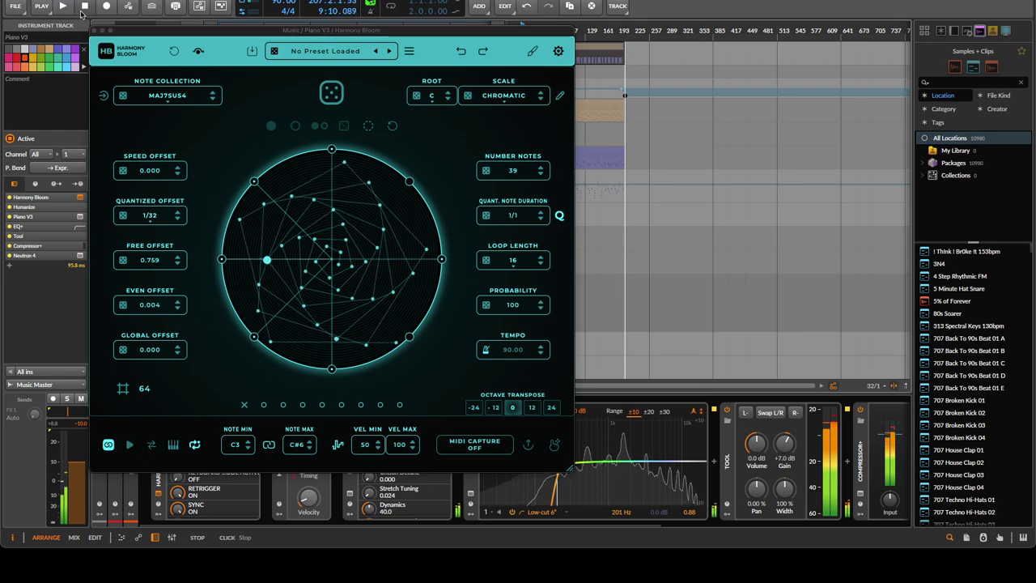
{"action": "left_click", "coordinate": [94, 30]}
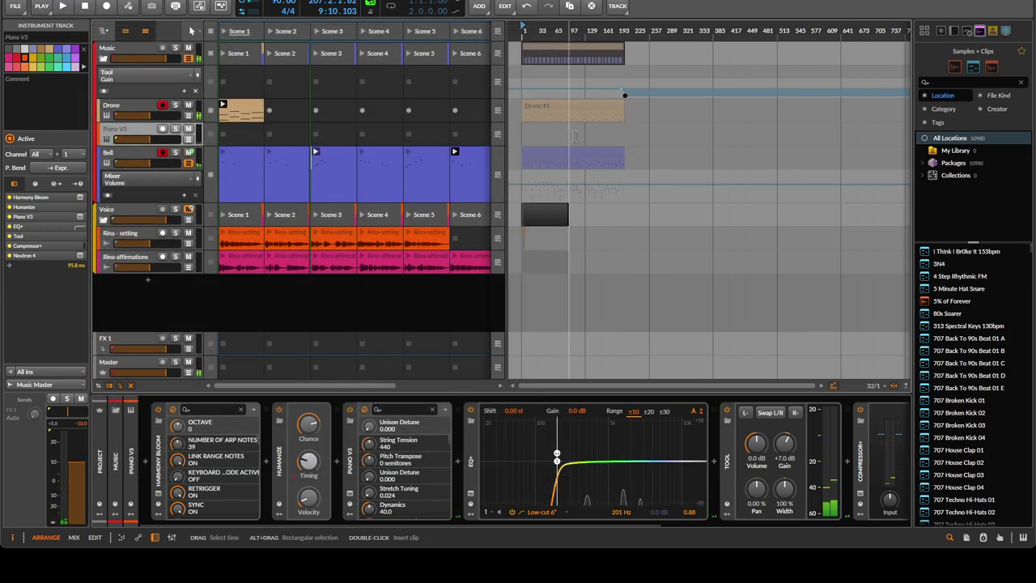
{"action": "left_click", "coordinate": [497, 33]}
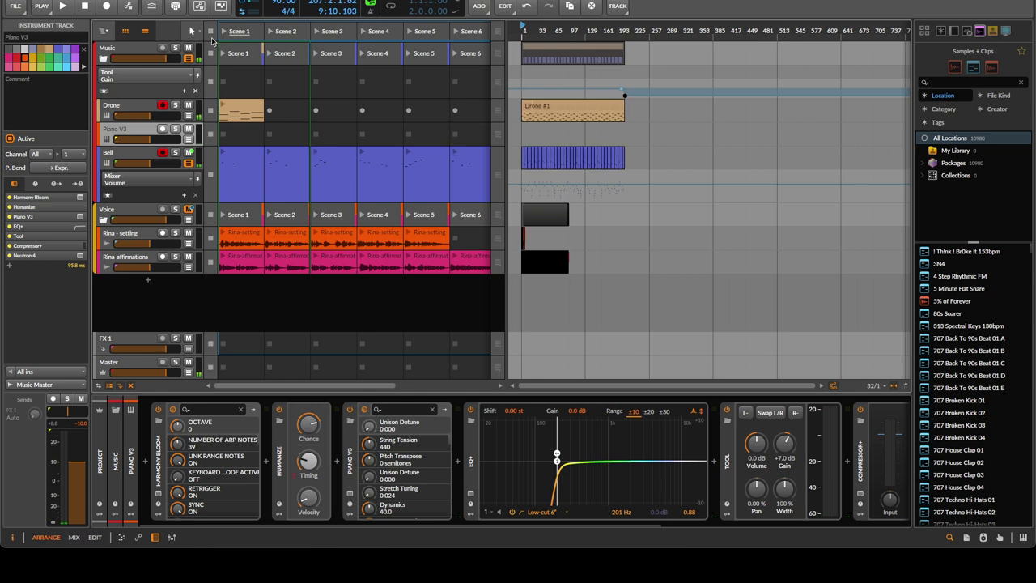
{"action": "left_click", "coordinate": [125, 31]}
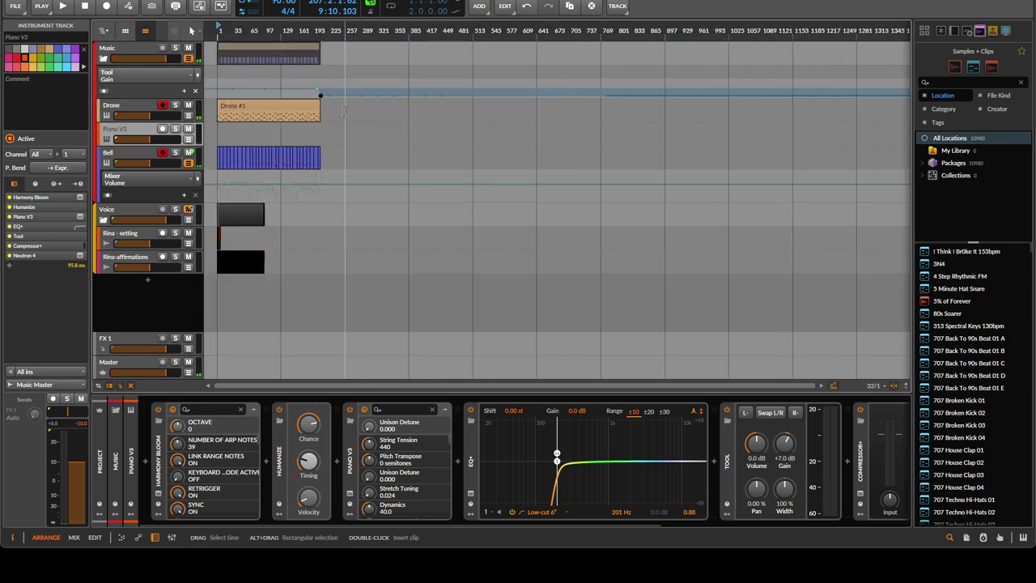
Trim the end of the recorded Drone clip to a length of 203.3.0.00
{"action": "scroll", "coordinate": [321, 30], "scroll_direction": "up", "scroll_amount": 5}
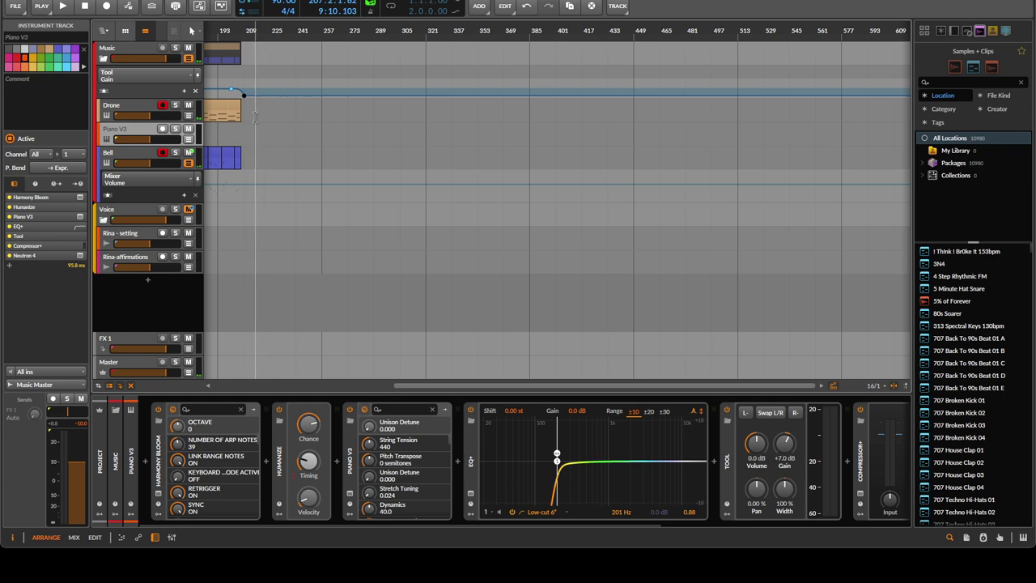
{"action": "scroll", "coordinate": [262, 30], "scroll_direction": "up", "scroll_amount": 2}
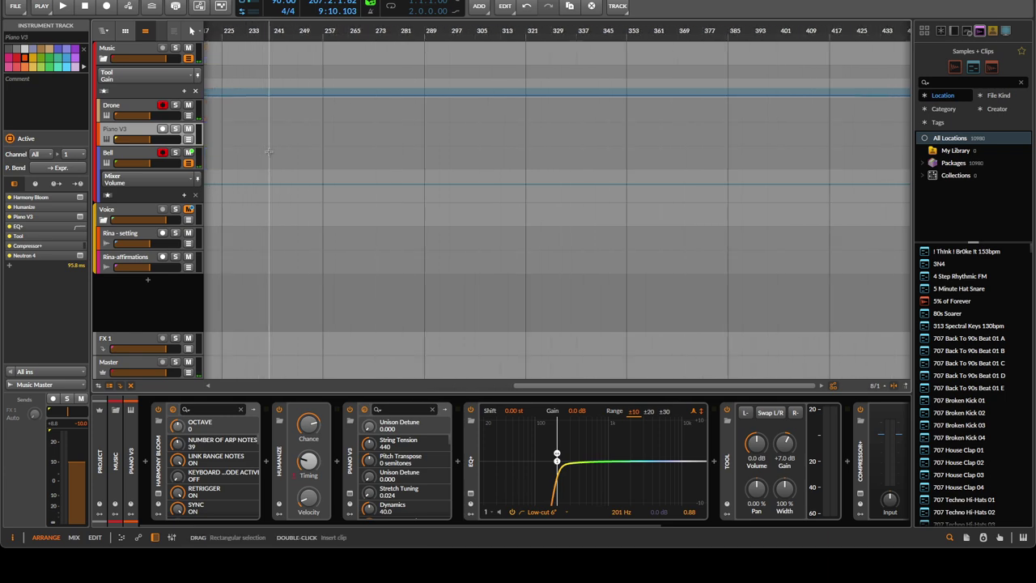
{"action": "scroll", "coordinate": [279, 159], "scroll_direction": "left", "scroll_amount": 5}
{"action": "scroll", "coordinate": [358, 130], "scroll_direction": "up", "scroll_amount": 2}
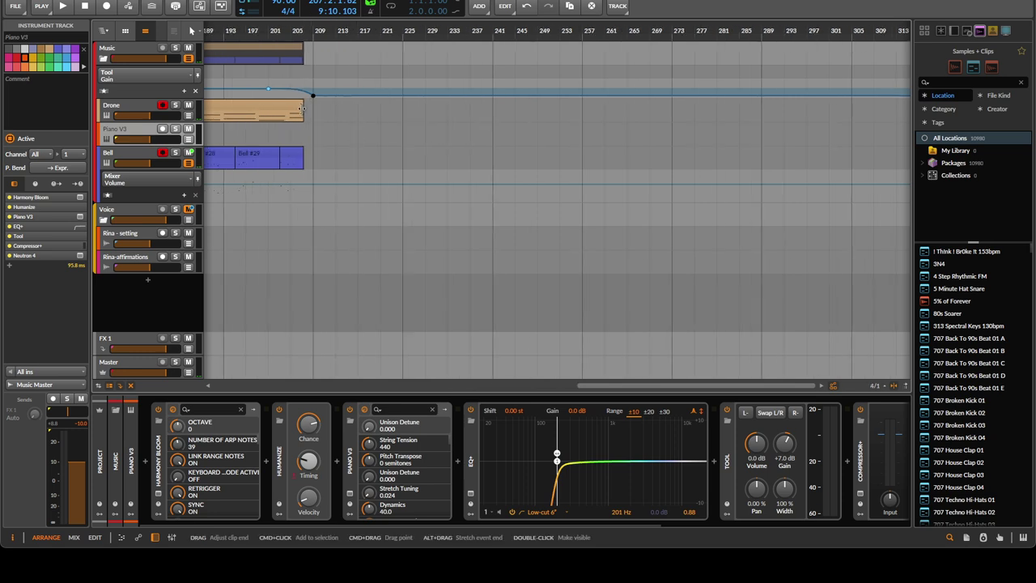
{"action": "left_click_drag", "start_coordinate": [301, 107], "coordinate": [296, 111]}
{"action": "scroll", "coordinate": [293, 114], "scroll_direction": "up", "scroll_amount": 3}
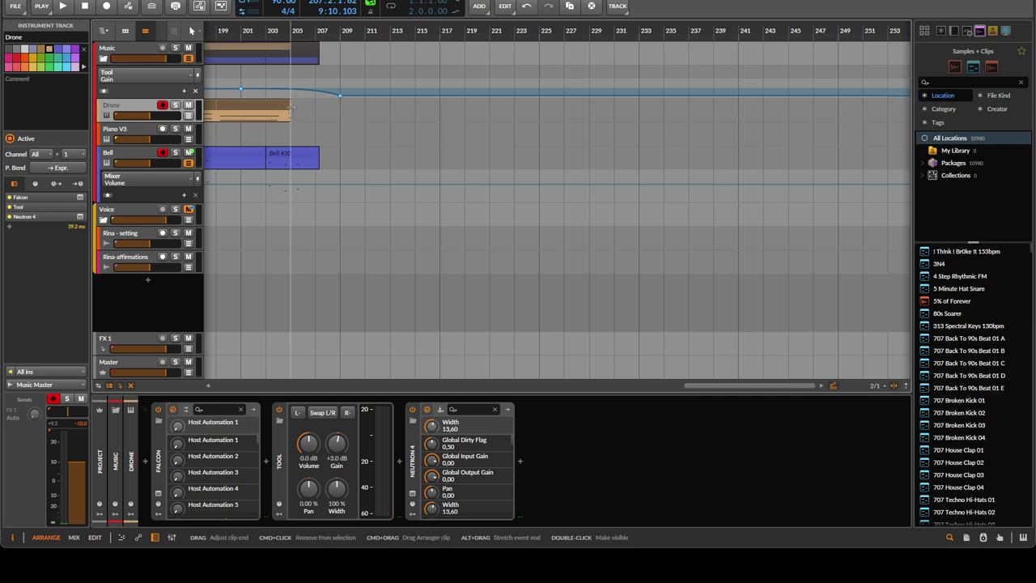
{"action": "scroll", "coordinate": [322, 105], "scroll_direction": "up", "scroll_amount": 2}
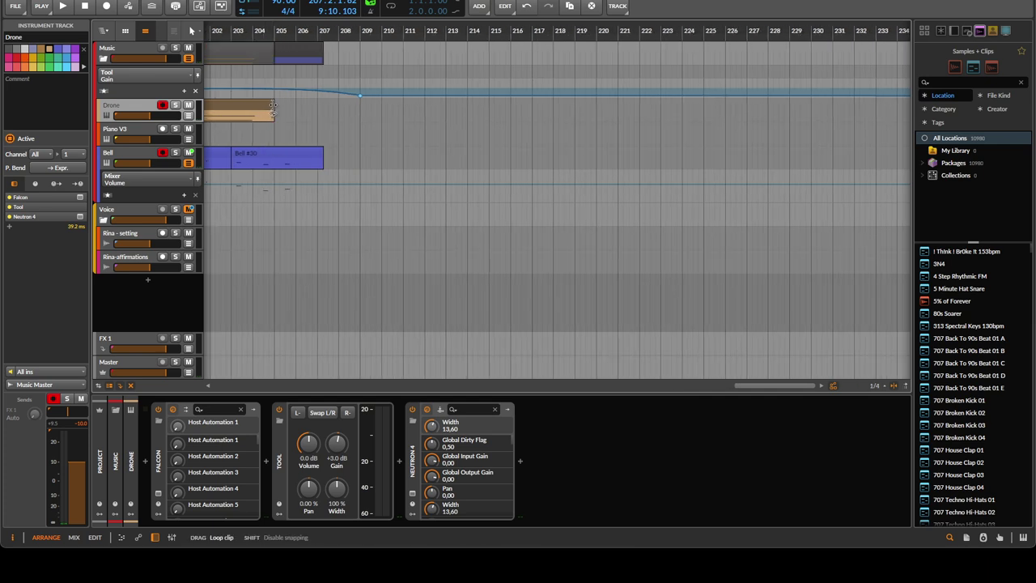
{"action": "left_click_drag", "start_coordinate": [271, 105], "coordinate": [268, 106]}
{"action": "left_click", "coordinate": [263, 105]}
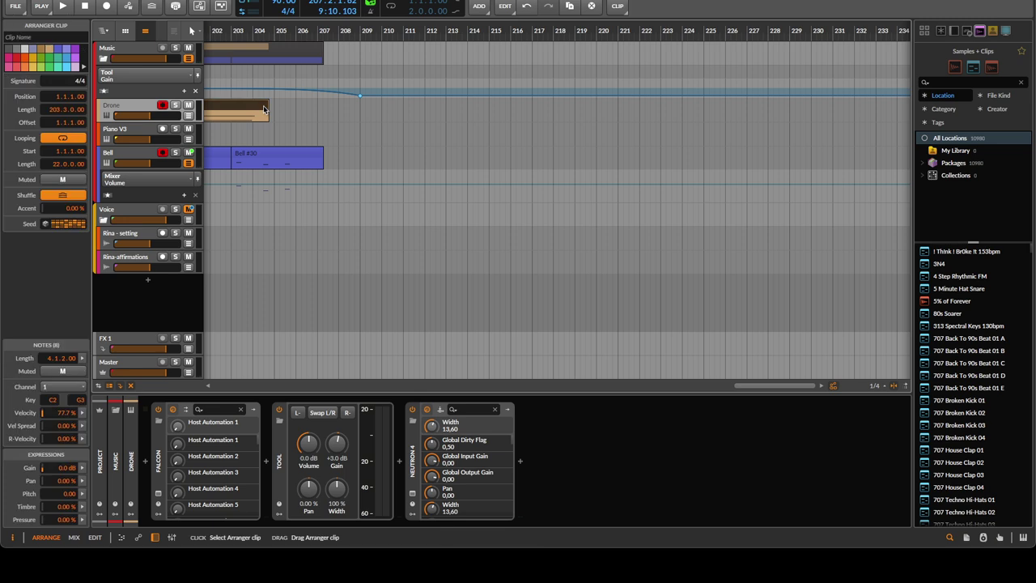
Lengthen the Music group's fade-out by moving its -36.0 dB gain point to bar 225
{"action": "scroll", "coordinate": [361, 243], "scroll_direction": "down", "scroll_amount": 2}
{"action": "scroll", "coordinate": [424, 243], "scroll_direction": "down", "scroll_amount": 5}
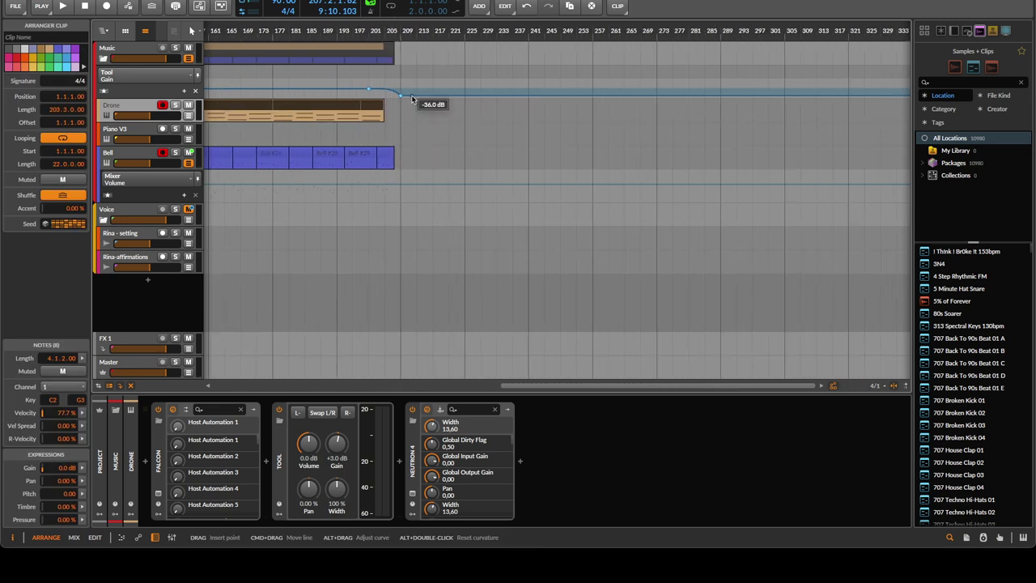
{"action": "left_click_drag", "start_coordinate": [399, 95], "coordinate": [464, 96]}
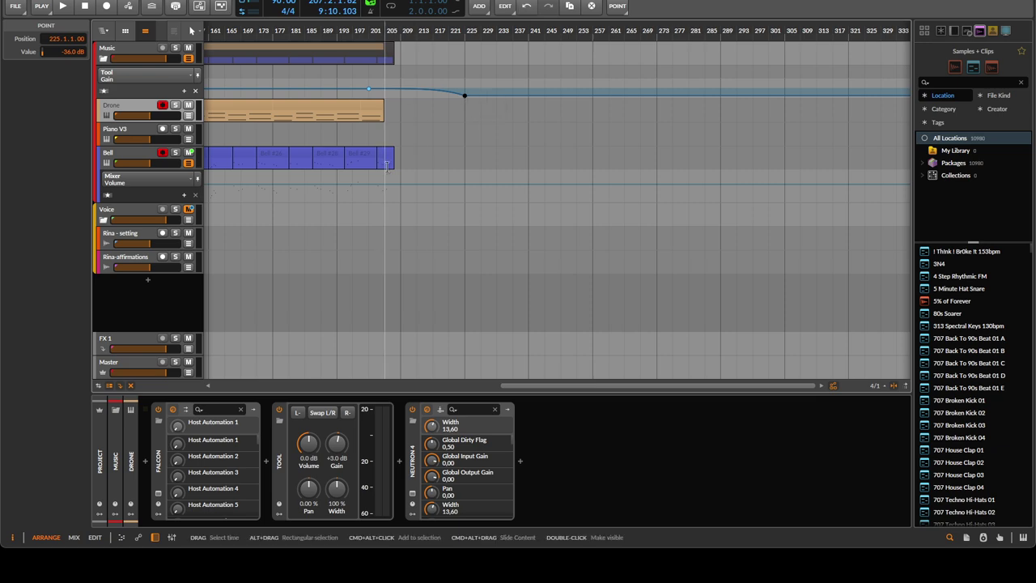
Delete the last clip at the end of the Bell track's recording
{"action": "left_click", "coordinate": [389, 157]}
{"action": "left_click", "coordinate": [388, 157]}
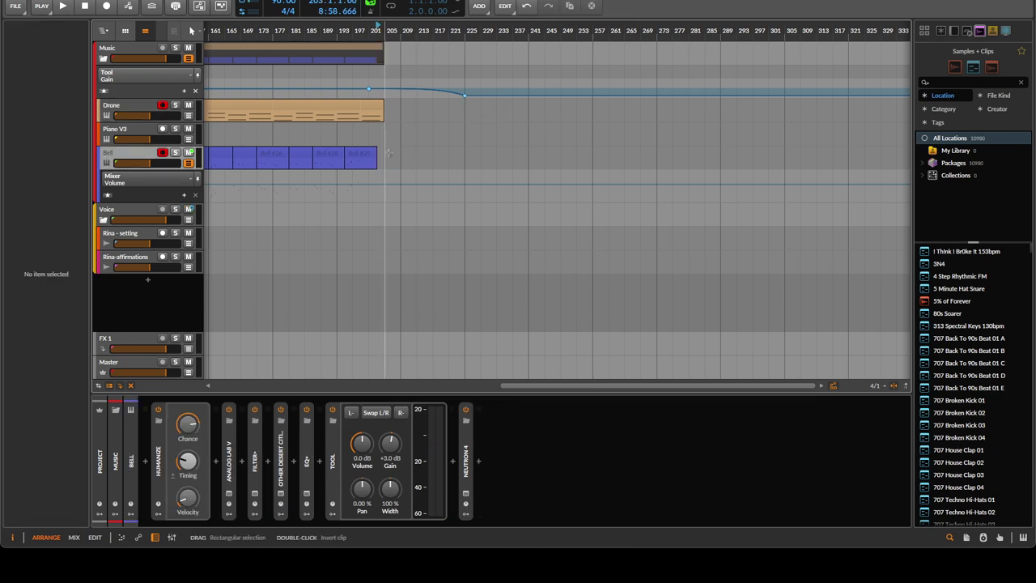
Play from bar 193 and move the Music group's -3.0 dB fade start point to bar 205
{"action": "left_click", "coordinate": [338, 129]}
{"action": "key", "text": "space"}
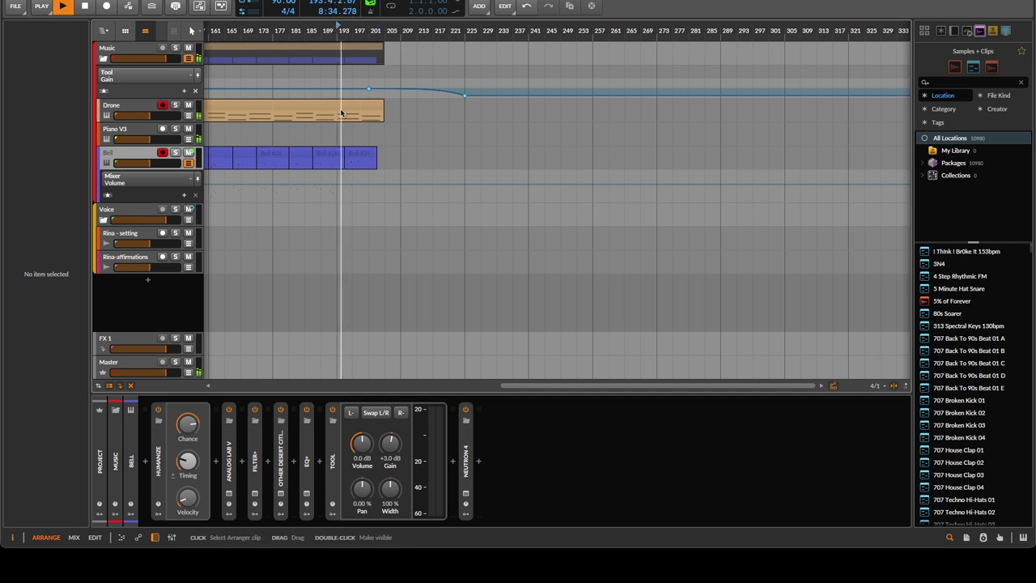
{"action": "mouse_move", "coordinate": [365, 93]}
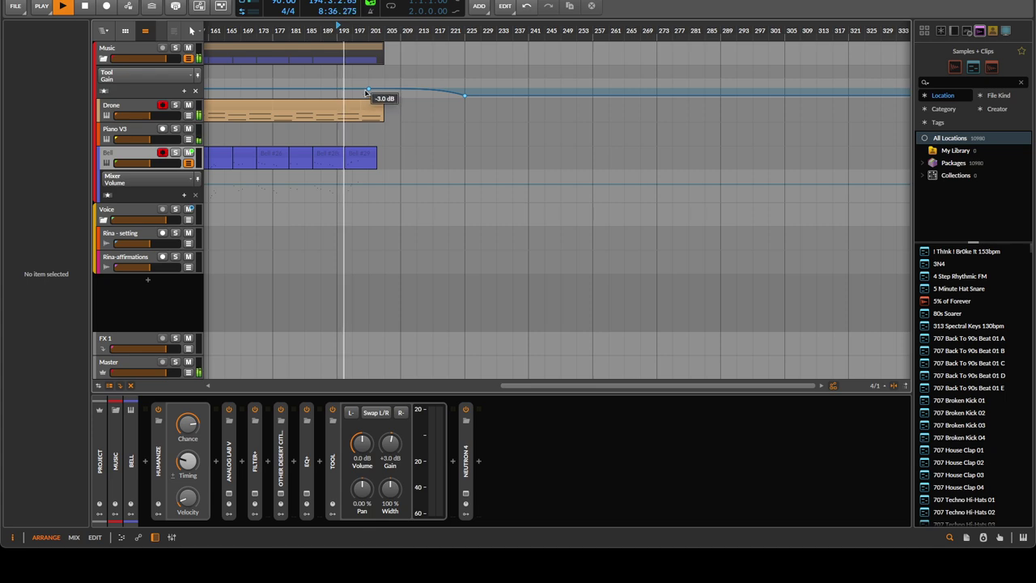
{"action": "left_click_drag", "start_coordinate": [368, 90], "coordinate": [384, 90]}
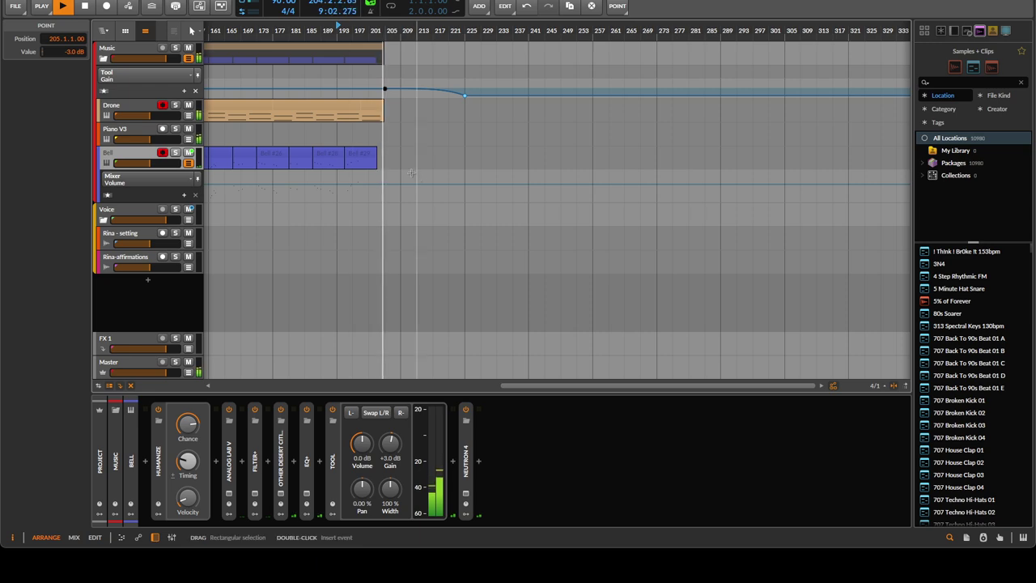
Select the Piano V3 track and show its automation lane
{"action": "left_click", "coordinate": [144, 132]}
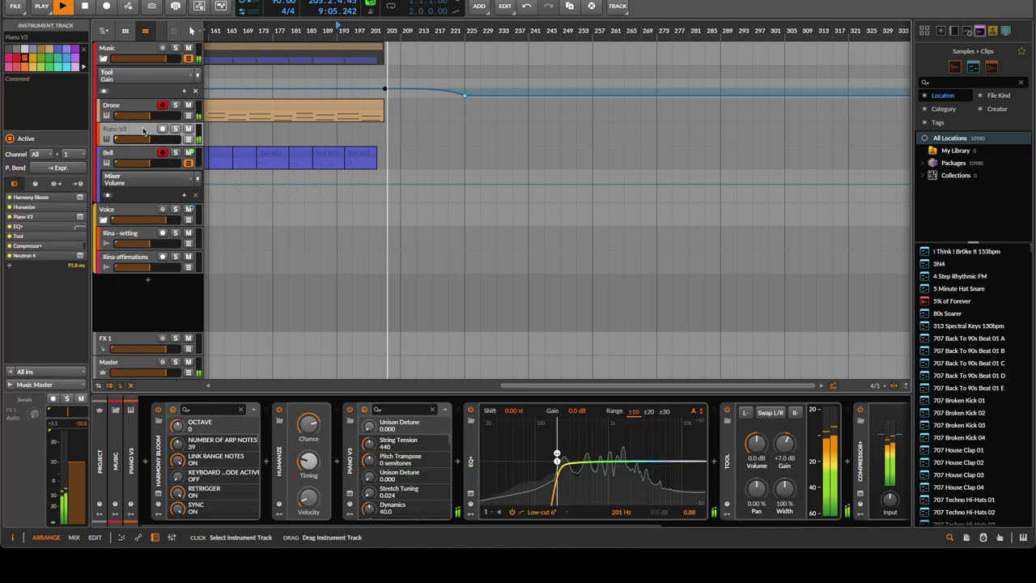
{"action": "left_click", "coordinate": [187, 139]}
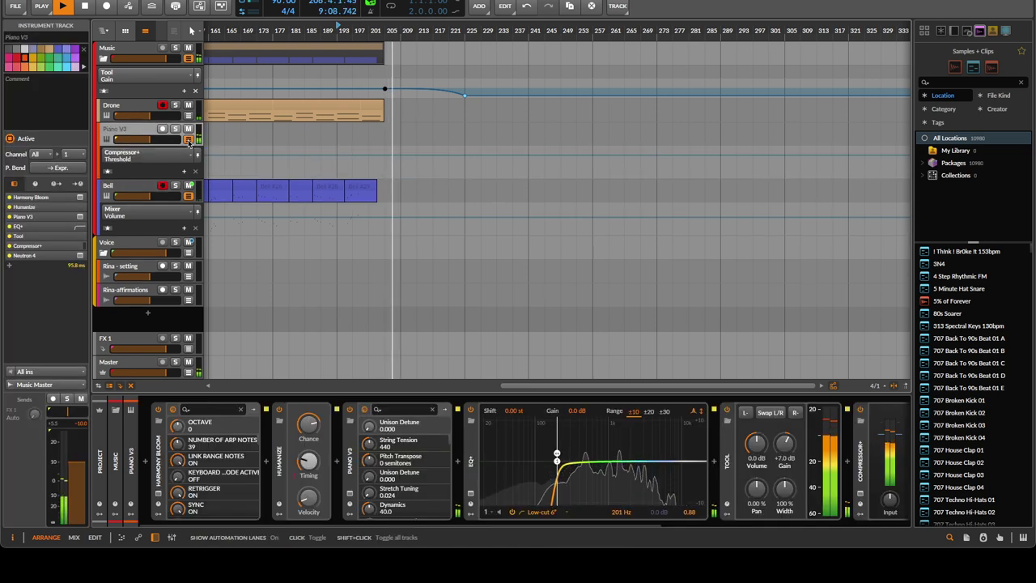
{"action": "left_click", "coordinate": [386, 156]}
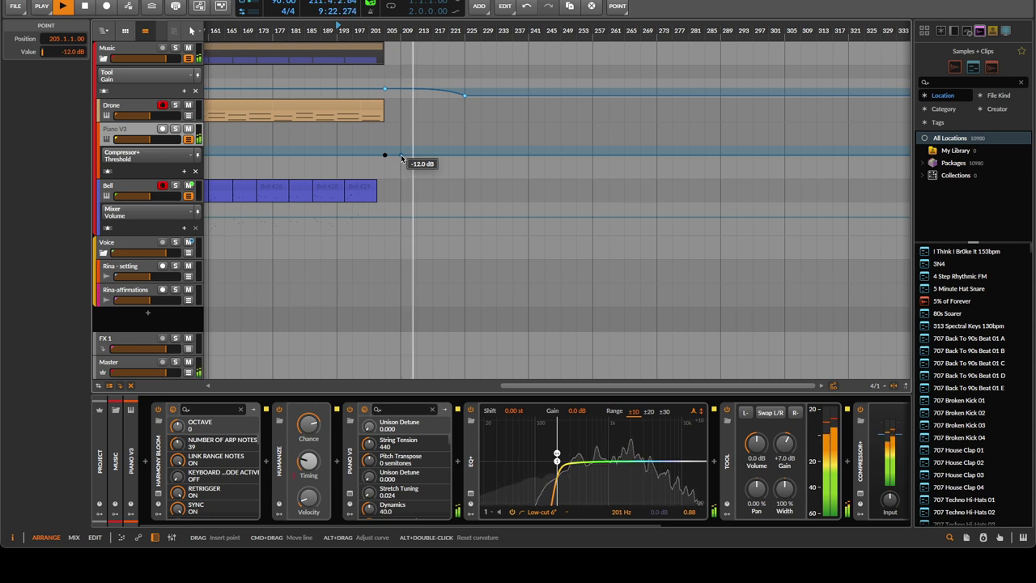
{"action": "left_click_drag", "start_coordinate": [383, 155], "coordinate": [398, 174]}
{"action": "key", "text": "Delete"}
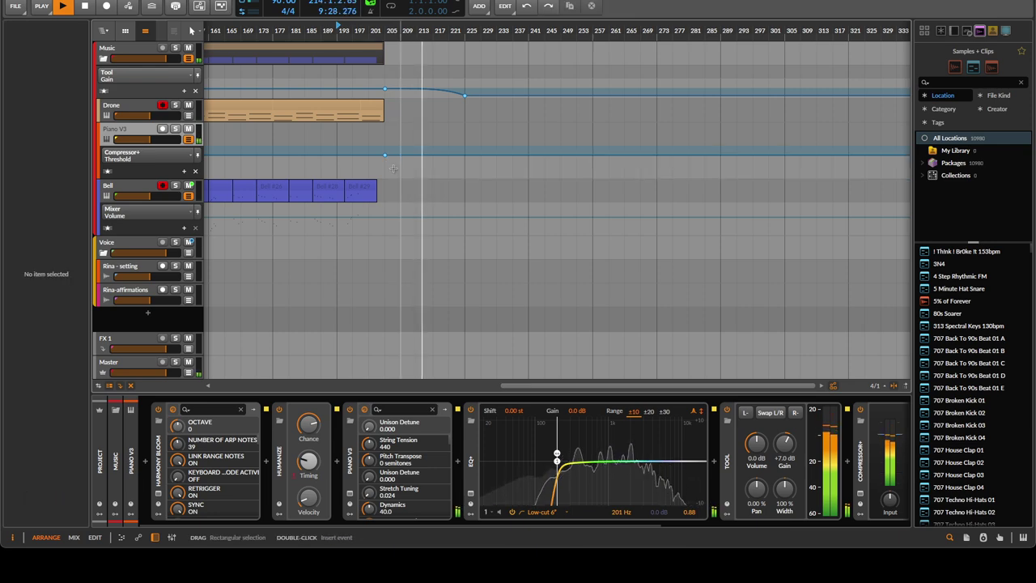
Switch the Piano V3 lane to Mixer Volume and fade it from -10.0 dB at bar 205 to -Inf dB at bar 209
{"action": "double_click", "coordinate": [231, 159]}
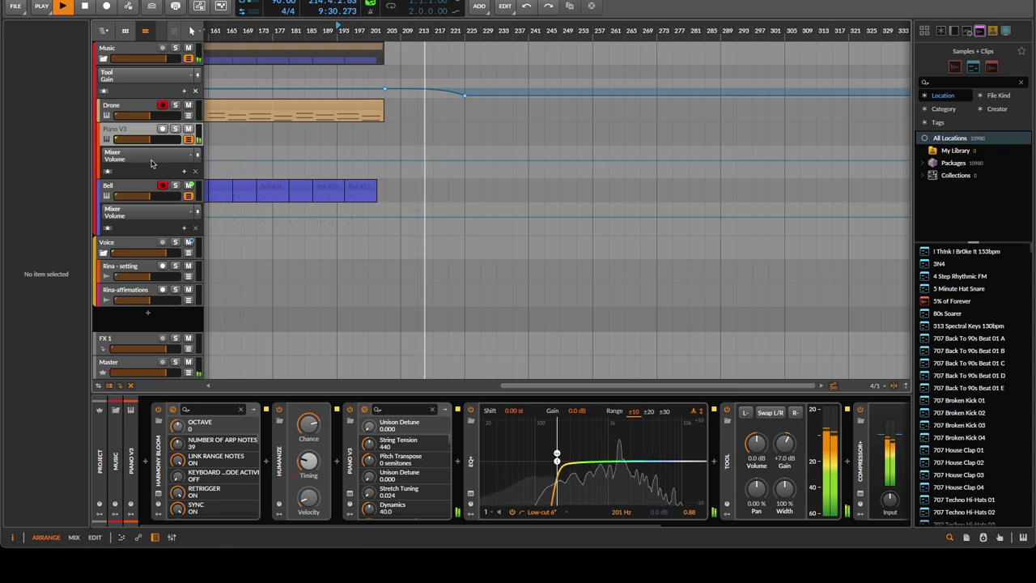
{"action": "double_click", "coordinate": [398, 163]}
{"action": "mouse_move", "coordinate": [399, 164]}
{"action": "left_mouse_down"}
{"action": "mouse_move", "coordinate": [400, 175]}
{"action": "mouse_move", "coordinate": [392, 159]}
{"action": "left_mouse_up"}
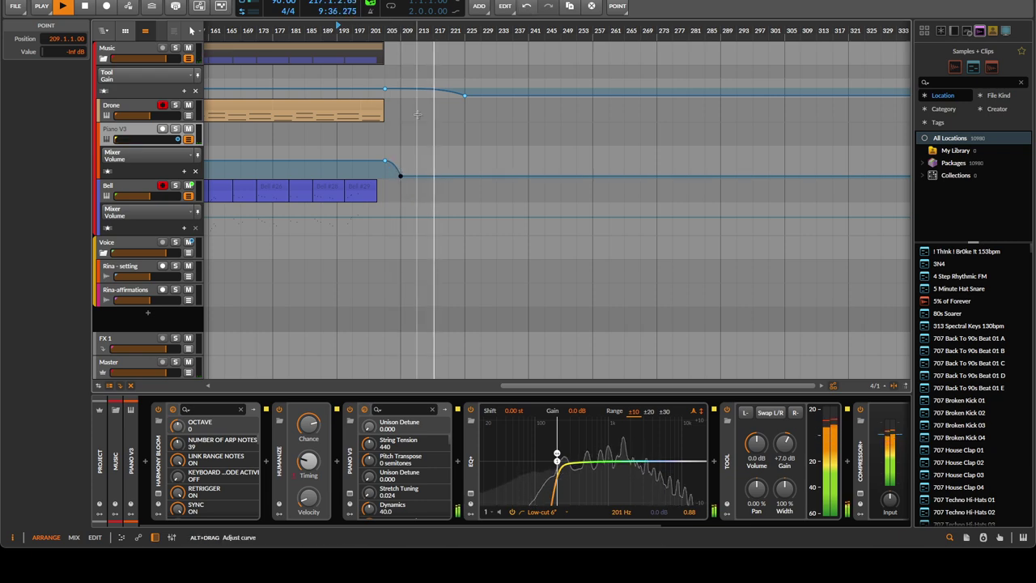
Play the arrangement from bar 201 to check the piano volume fade
{"action": "left_click", "coordinate": [371, 30]}
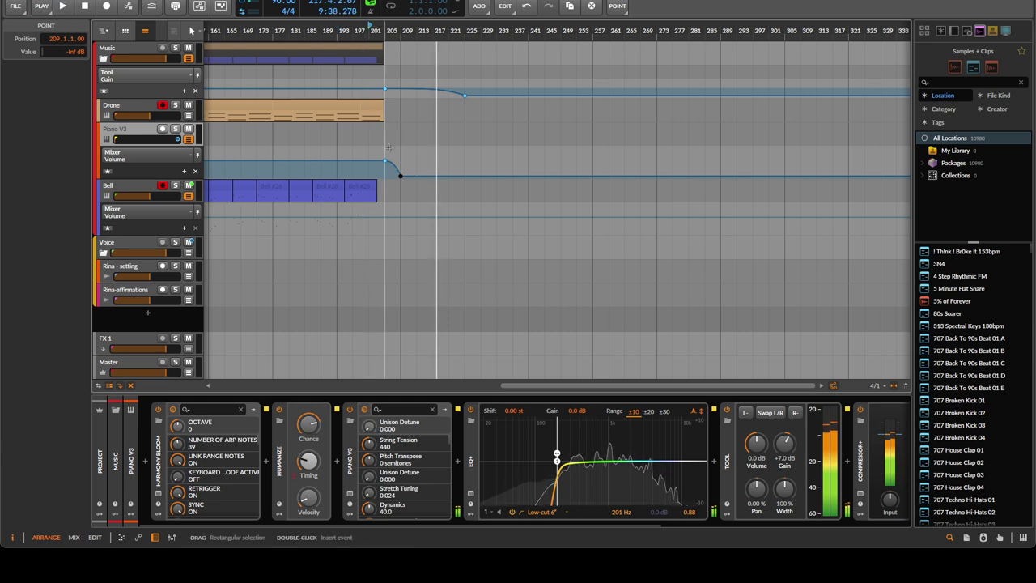
{"action": "mouse_move", "coordinate": [385, 163]}
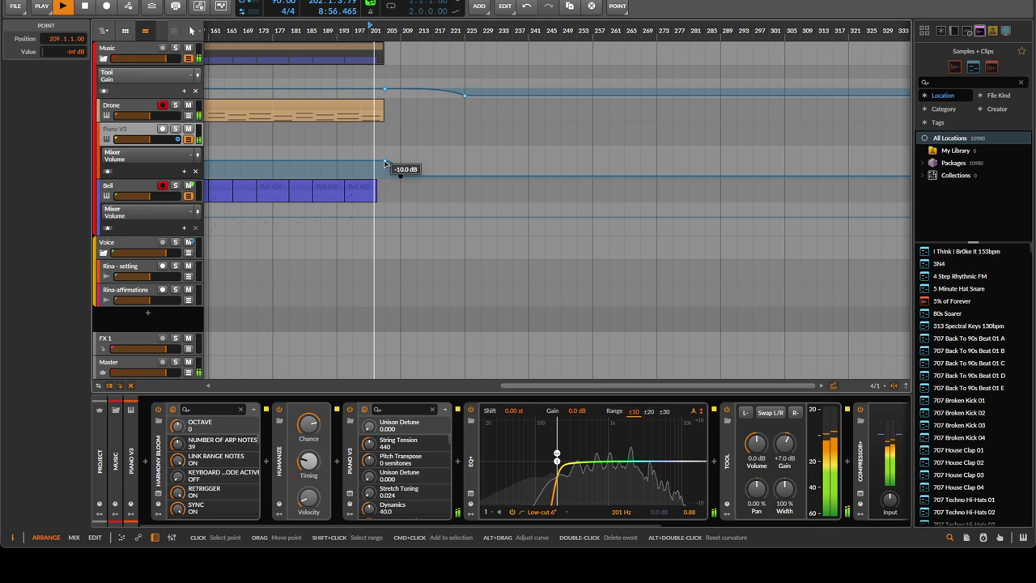
Reshape the Piano V3 volume fade to run from -10.0 dB at bar 193 to -Inf dB at bar 209
{"action": "left_click_drag", "start_coordinate": [385, 163], "coordinate": [369, 161]}
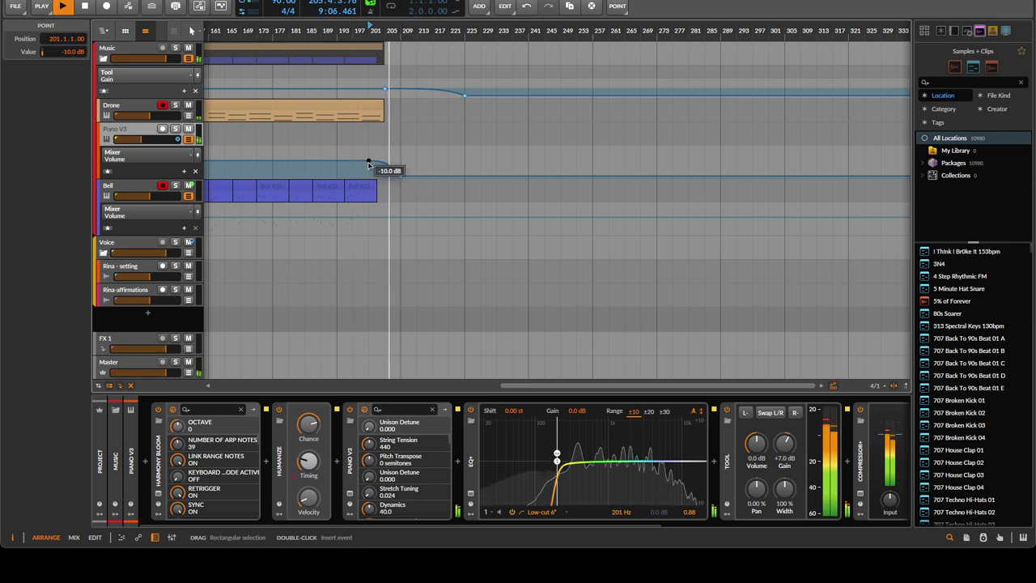
{"action": "left_click_drag", "start_coordinate": [368, 160], "coordinate": [352, 160]}
{"action": "left_click", "coordinate": [400, 176]}
{"action": "left_click_drag", "start_coordinate": [390, 180], "coordinate": [389, 179]}
{"action": "key", "text": "space"}
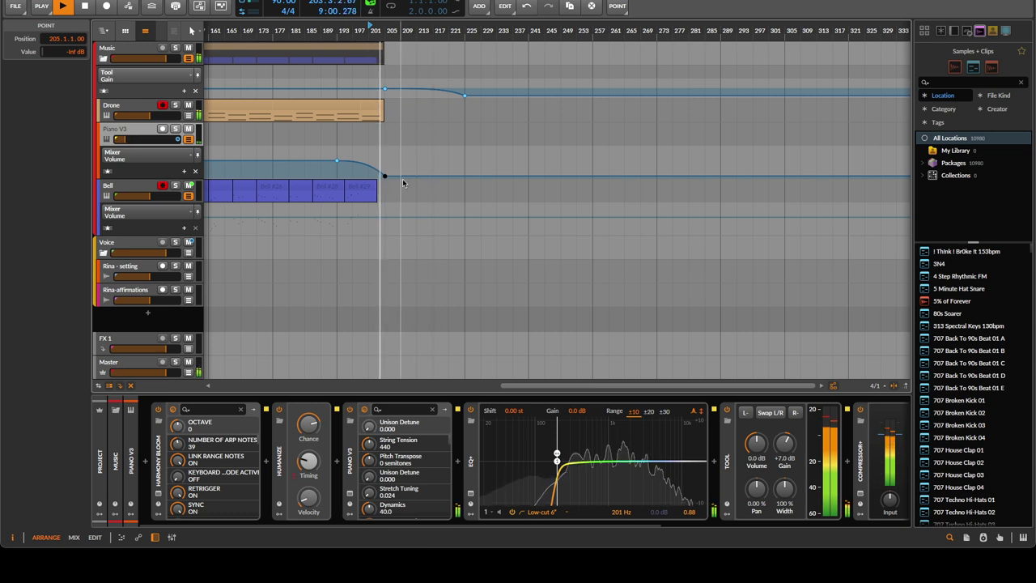
{"action": "left_click_drag", "start_coordinate": [385, 176], "coordinate": [400, 175]}
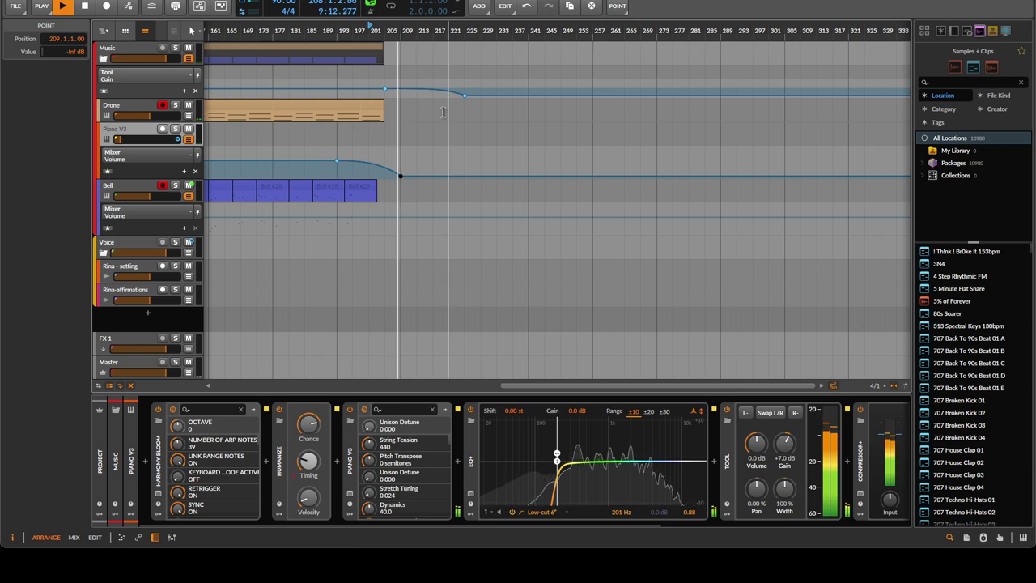
Move the Music group's -36.0 dB Gain fade end point to bar 213 and replay the ending
{"action": "mouse_move", "coordinate": [466, 98]}
{"action": "left_click_drag", "start_coordinate": [466, 98], "coordinate": [416, 96]}
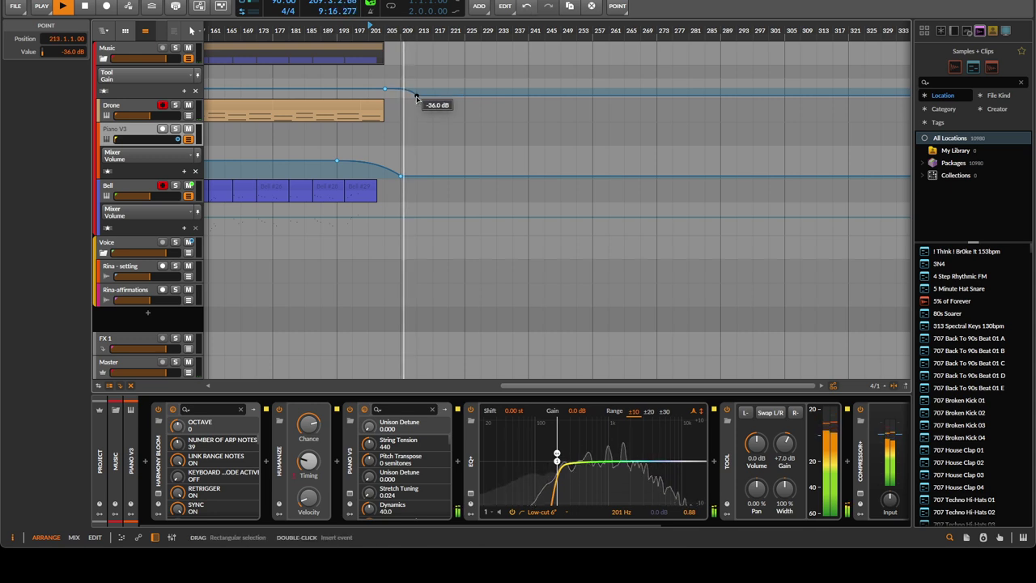
{"action": "key", "text": "space"}
{"action": "key", "text": "space"}
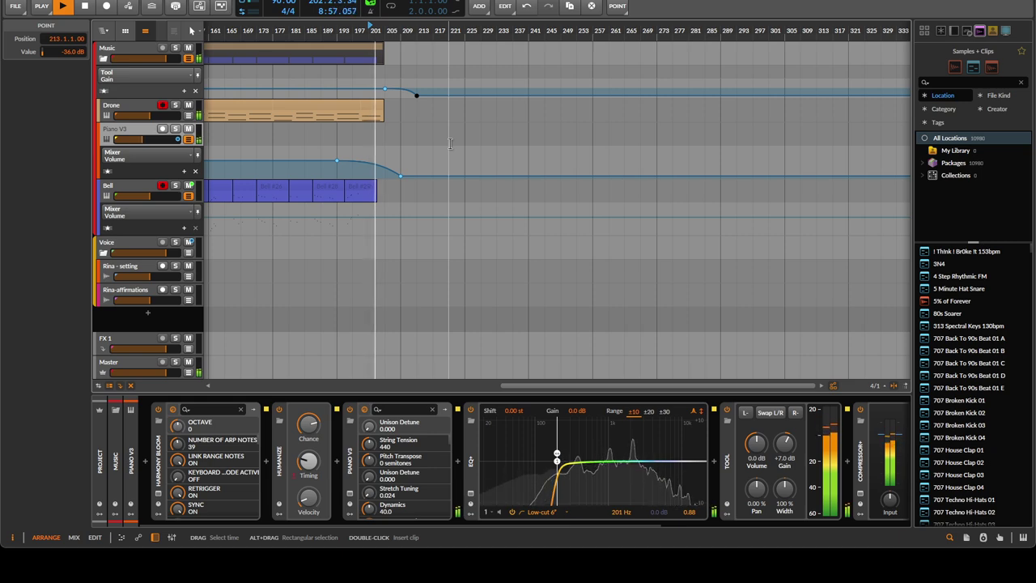
Set the play start position to bar 213, stop playback and save the project
{"action": "left_click", "coordinate": [419, 25]}
{"action": "key", "text": "space"}
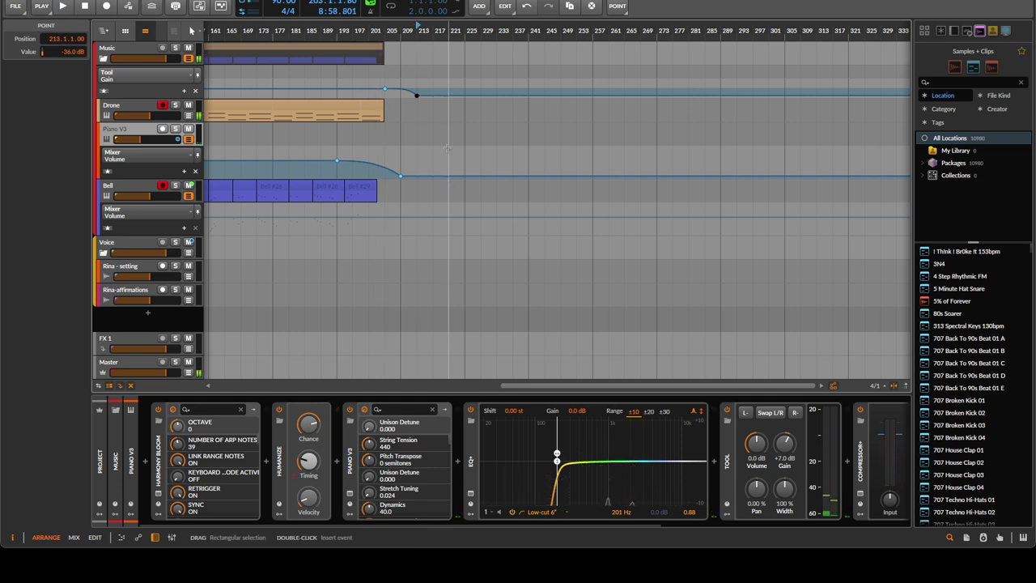
{"action": "key", "text": "ctrl+s"}
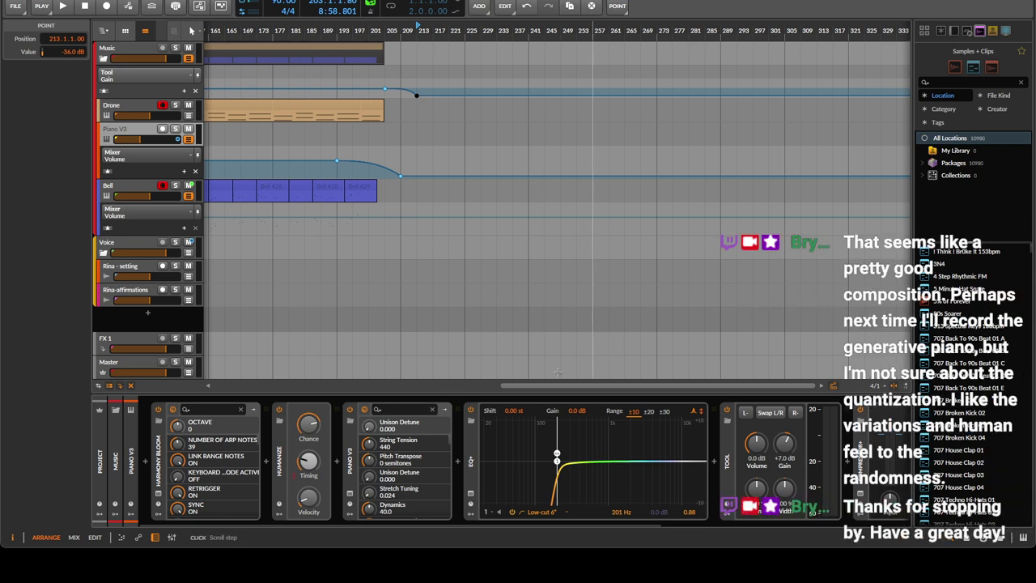
Look over the arrangement from bar 1, examining the clips on the Voice group's setting and affirmations tracks
{"action": "scroll", "coordinate": [411, 202], "scroll_direction": "down", "scroll_amount": 5}
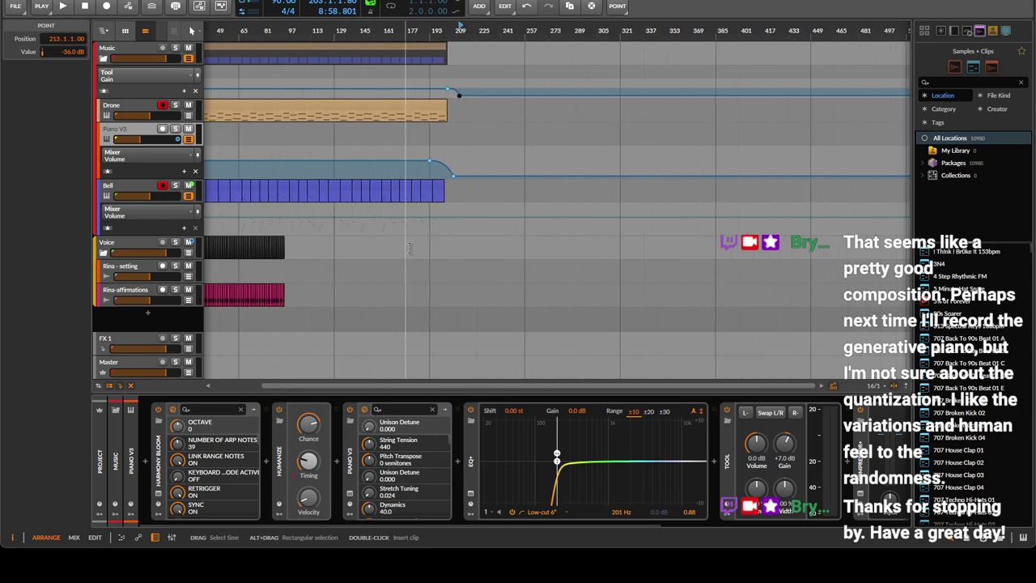
{"action": "scroll", "coordinate": [405, 266], "scroll_direction": "left", "scroll_amount": 3}
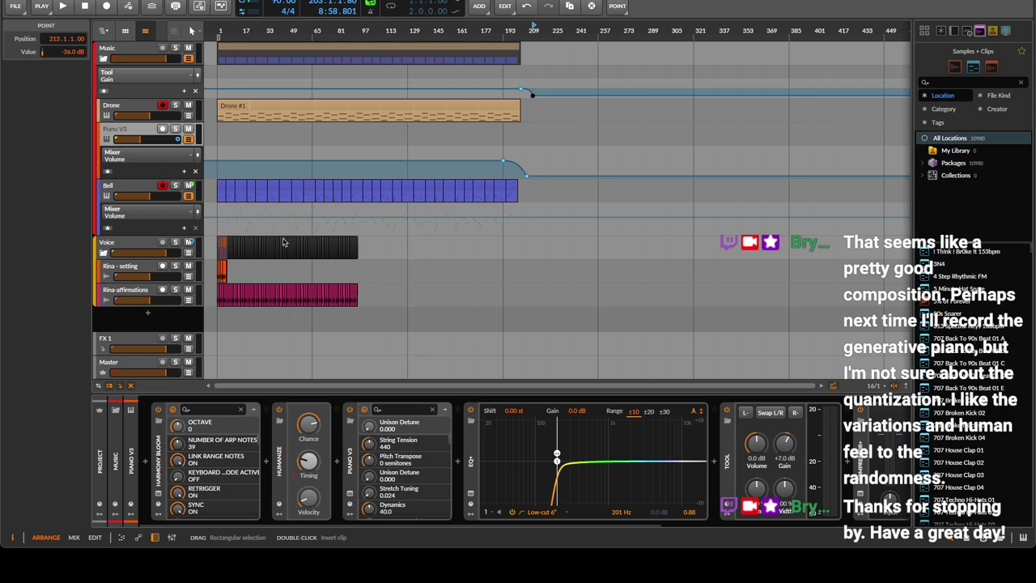
{"action": "scroll", "coordinate": [241, 267], "scroll_direction": "up", "scroll_amount": 7}
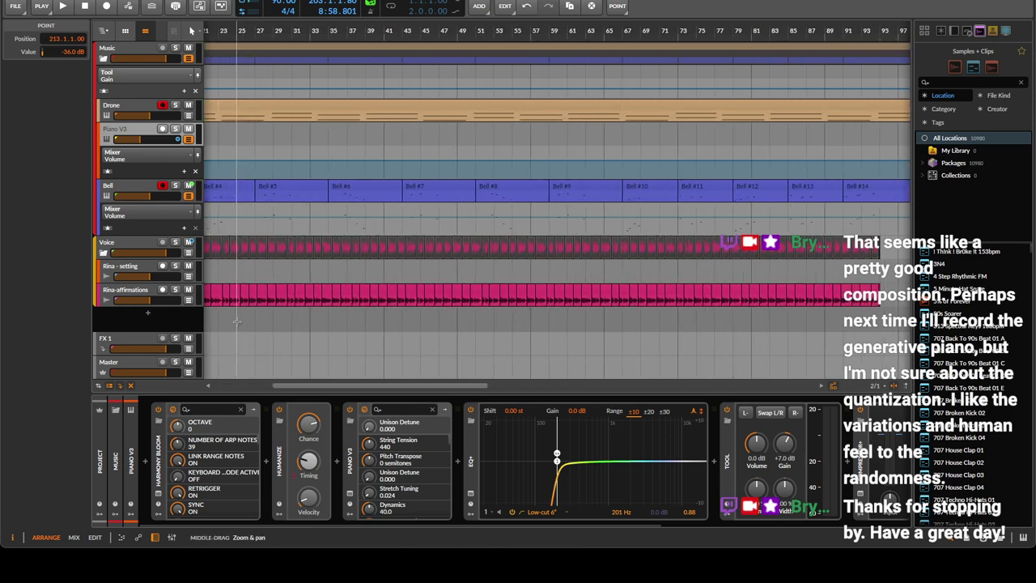
{"action": "scroll", "coordinate": [241, 268], "scroll_direction": "left", "scroll_amount": 3}
{"action": "scroll", "coordinate": [241, 267], "scroll_direction": "up", "scroll_amount": 2}
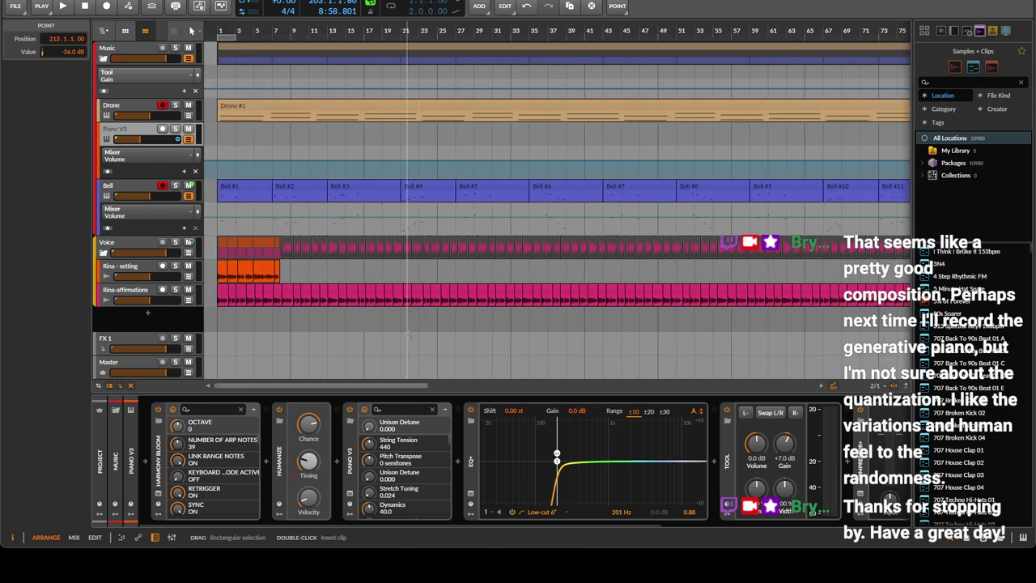
{"action": "scroll", "coordinate": [348, 316], "scroll_direction": "right", "scroll_amount": 6}
{"action": "scroll", "coordinate": [369, 290], "scroll_direction": "left", "scroll_amount": 6}
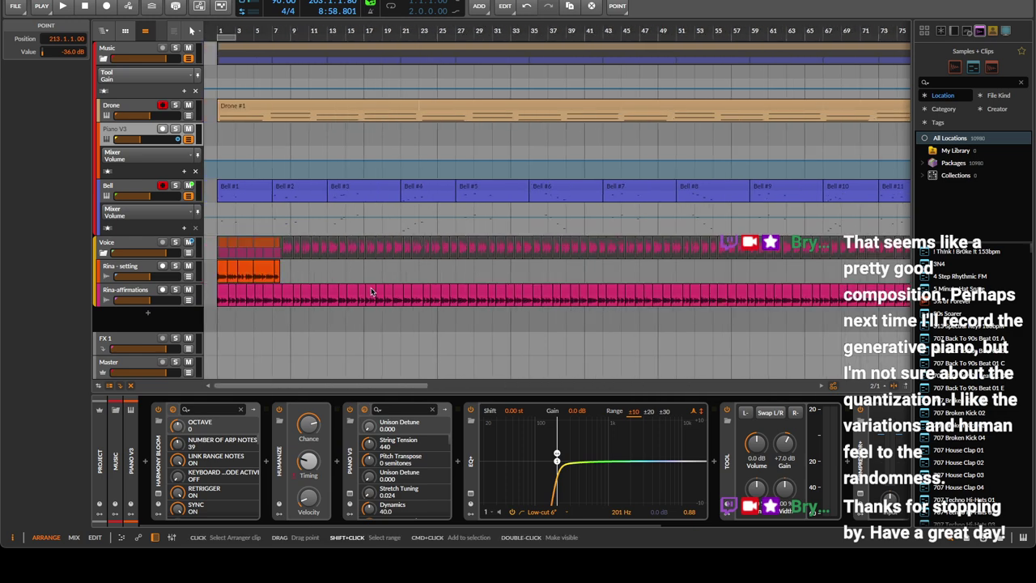